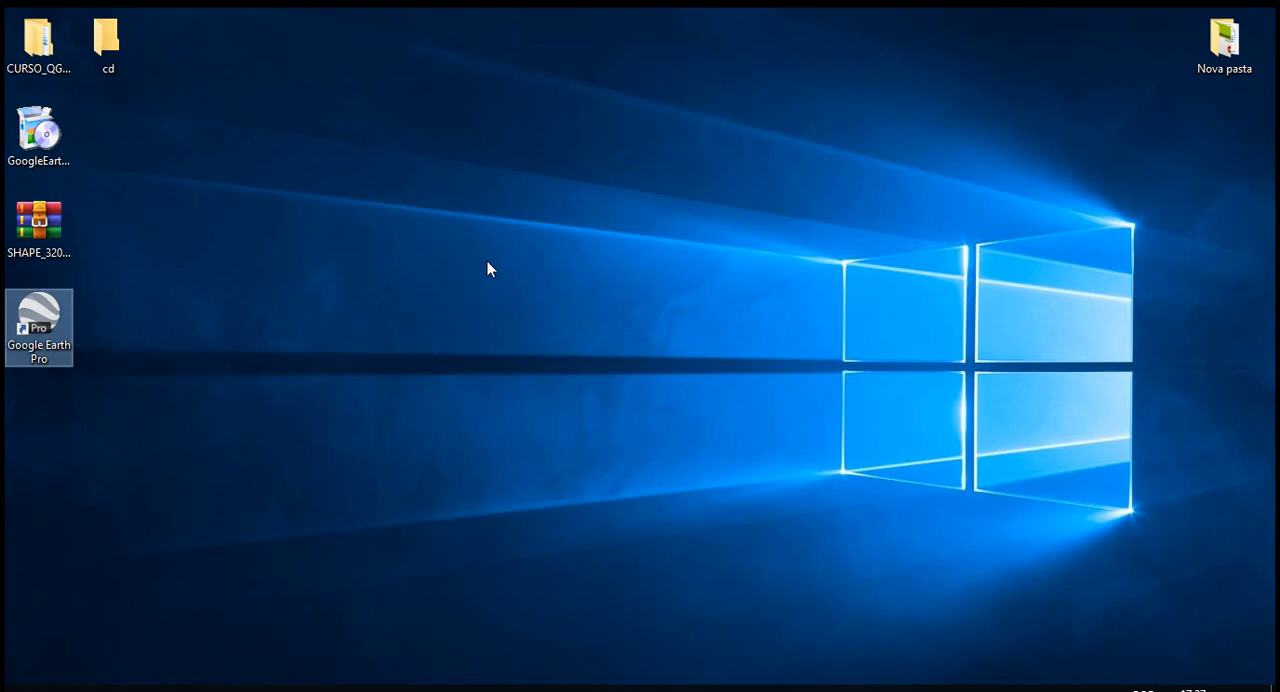
- Launch Google Earth Pro, disable the tips at startup, and close the startup tips window
double_click(27, 342)
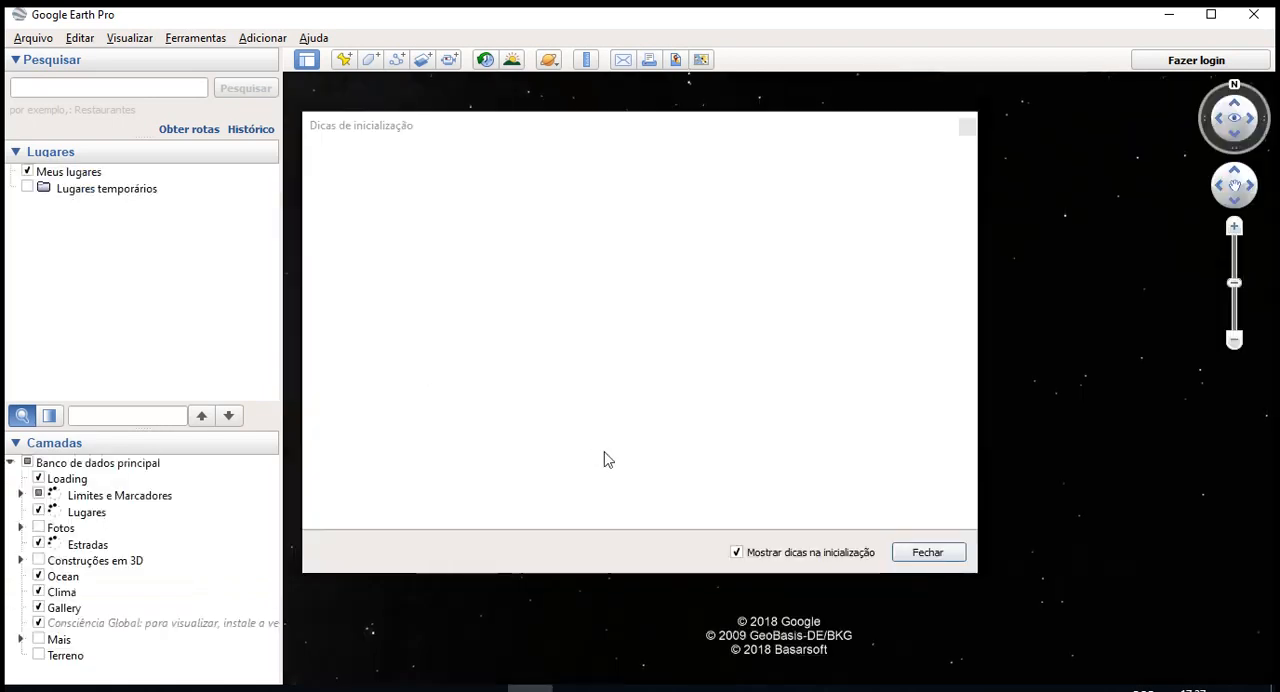
click(737, 553)
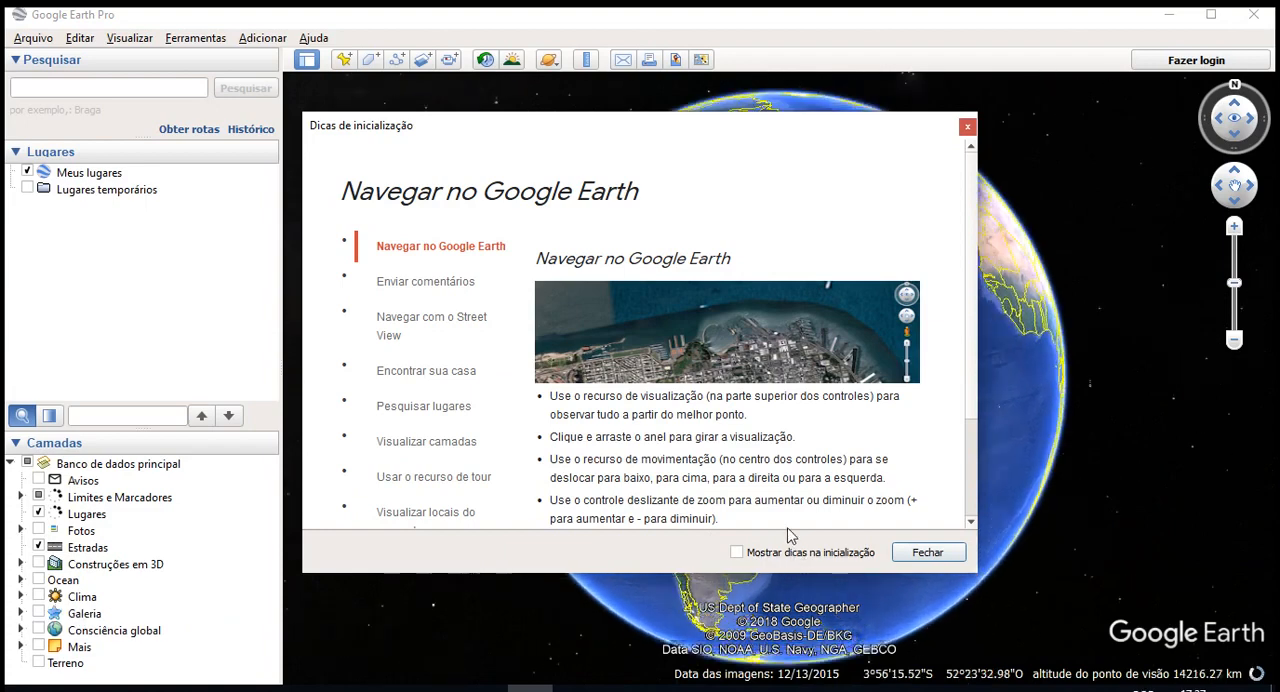
scroll(400, 375, down, 1)
scroll(398, 385, down, 1)
scroll(330, 420, up, 2)
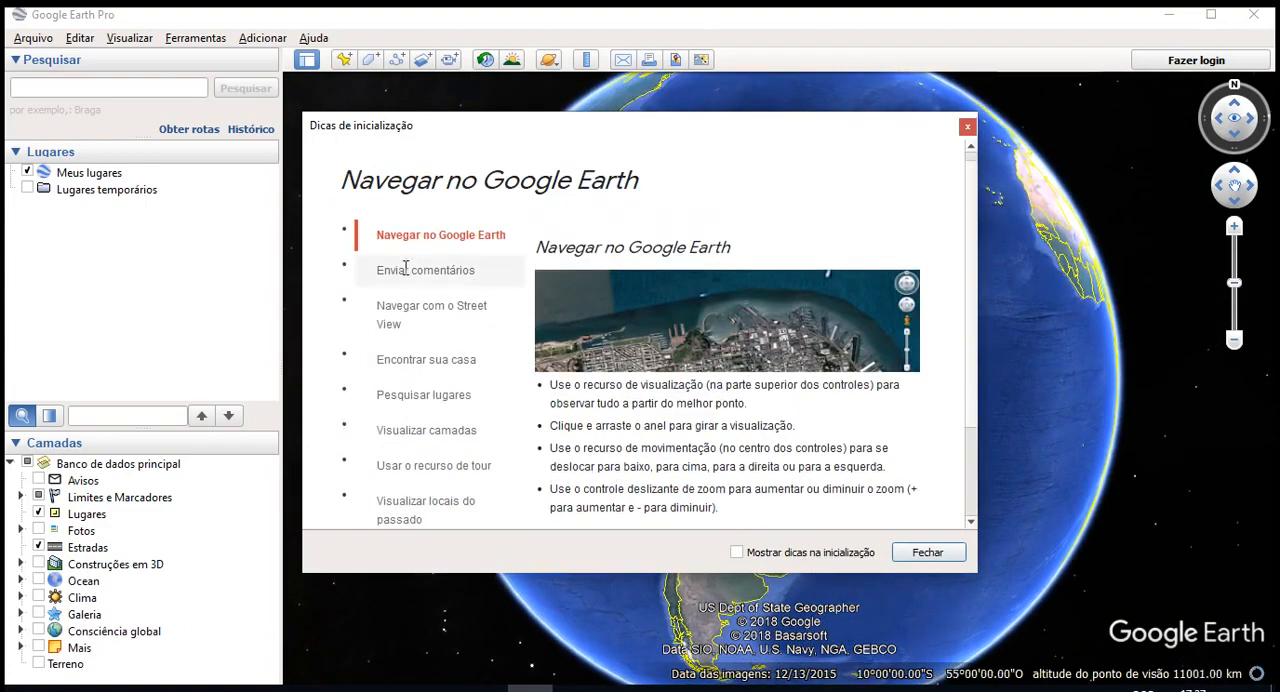
scroll(453, 441, down, 1)
scroll(453, 441, down, 1)
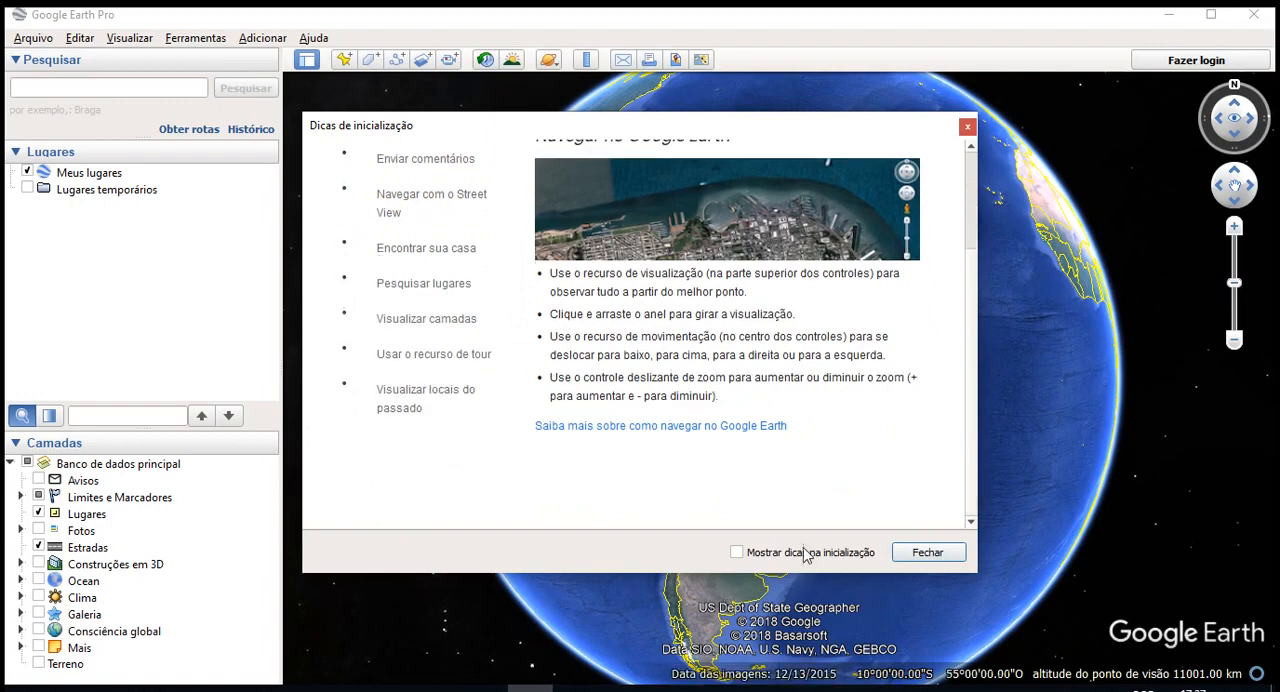
click(927, 553)
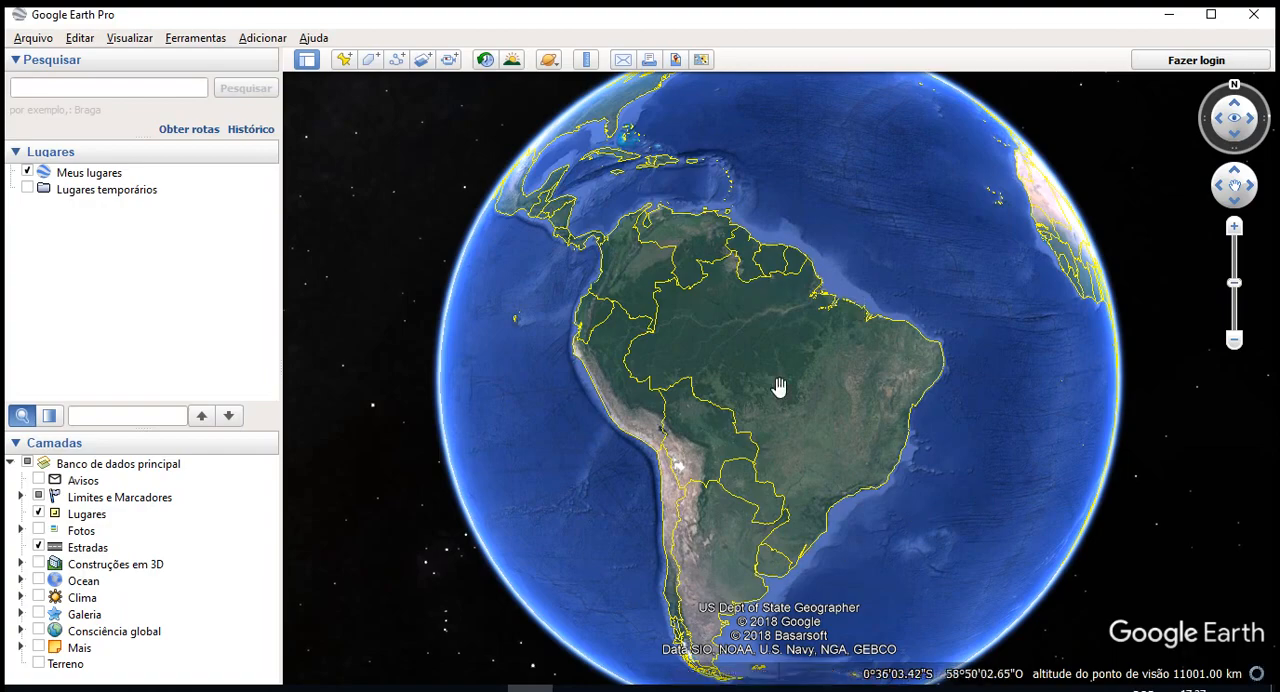
- Set the town of Rio Bananal in Espírito Santo, viewed from about 1.25 km altitude, as the starting location
scroll(897, 449, up, 3)
scroll(895, 462, up, 5)
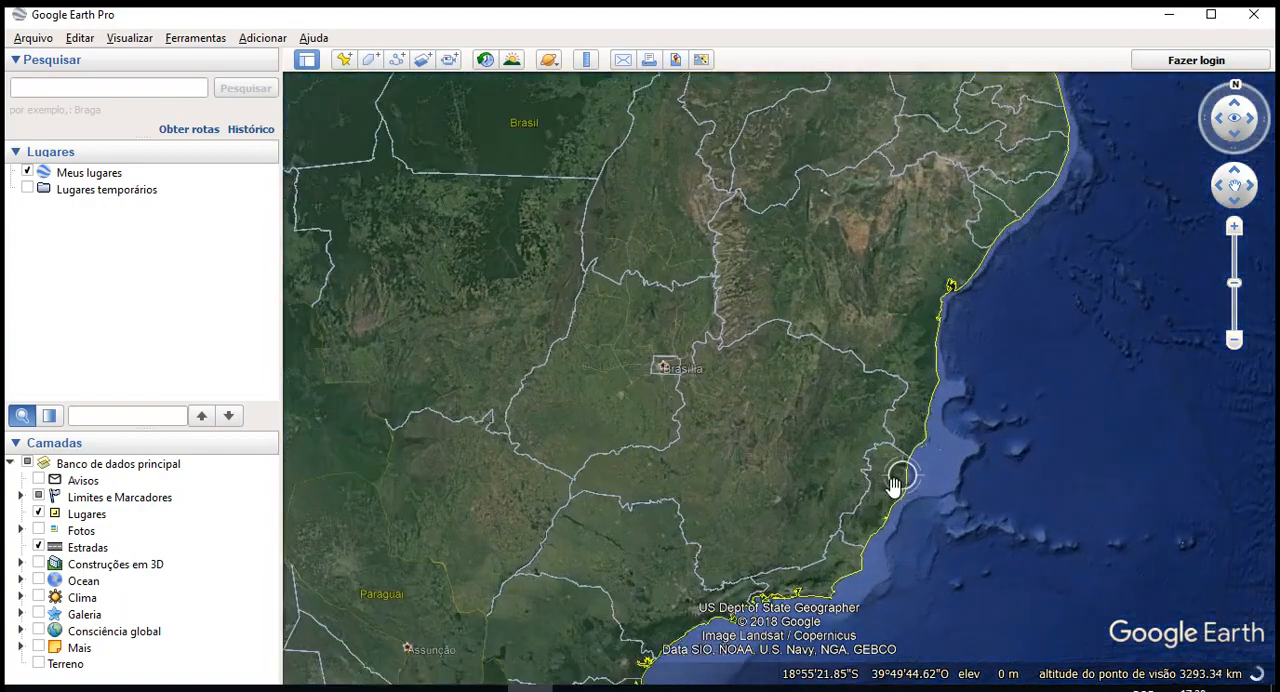
scroll(885, 500, up, 5)
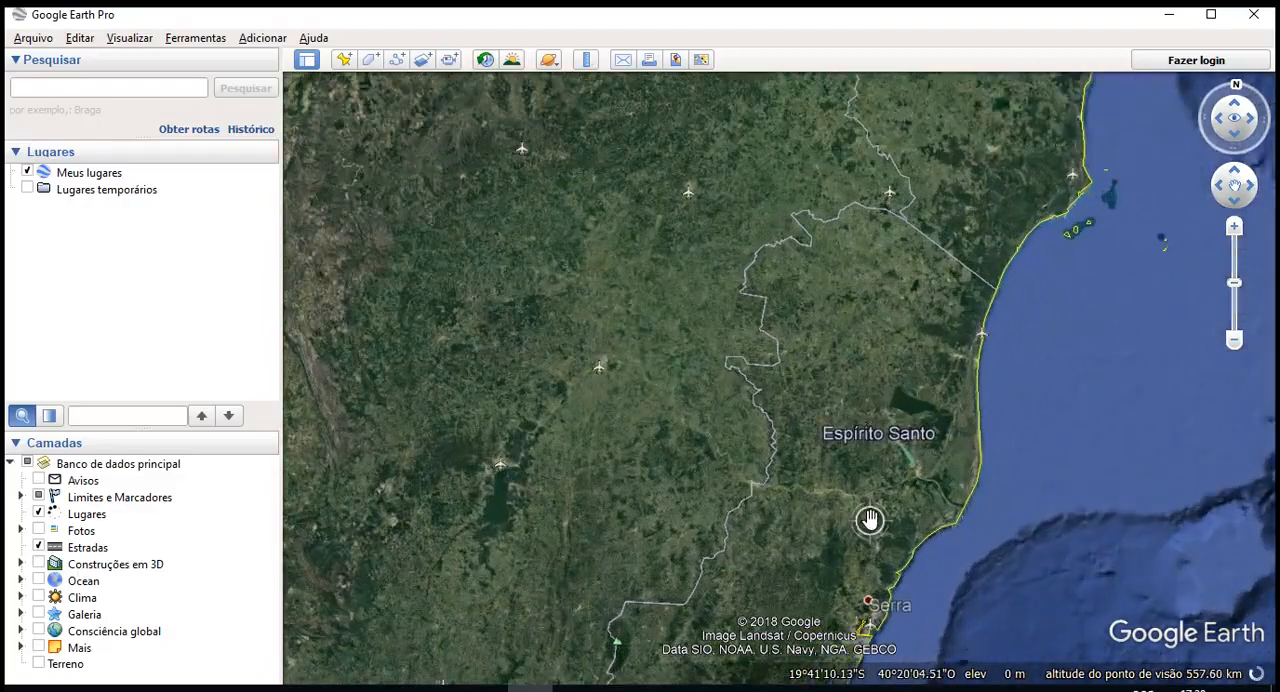
scroll(905, 418, up, 4)
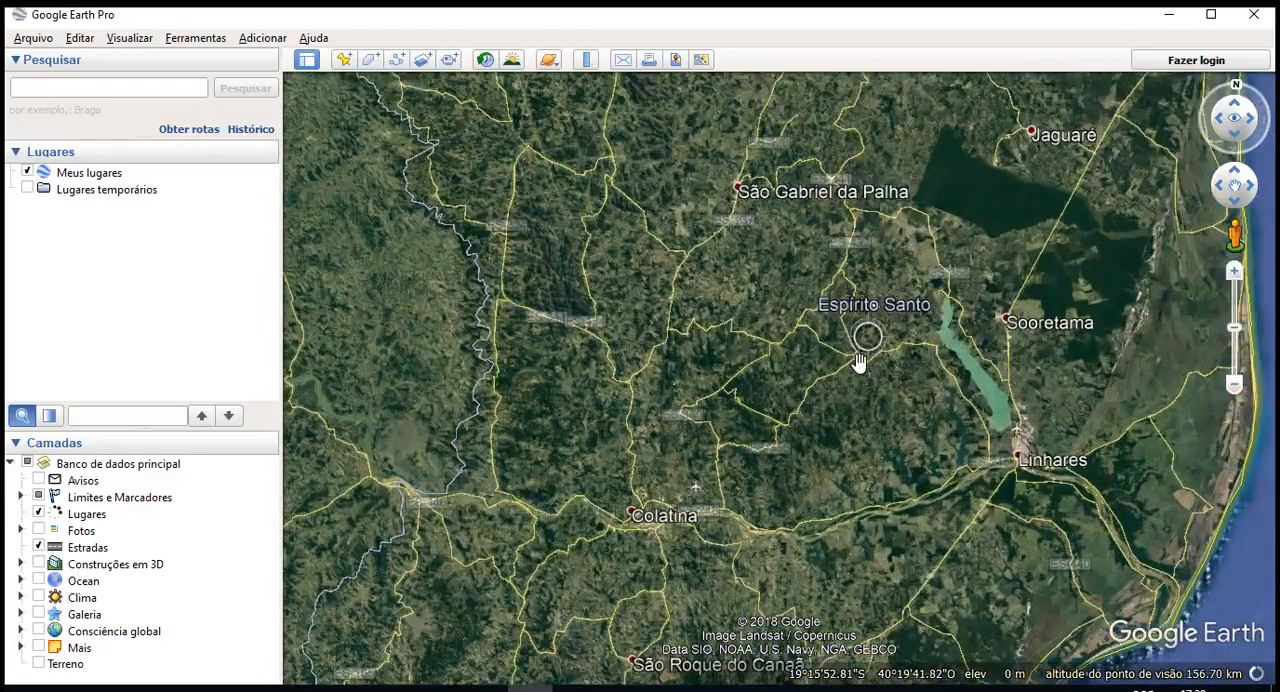
scroll(862, 360, up, 4)
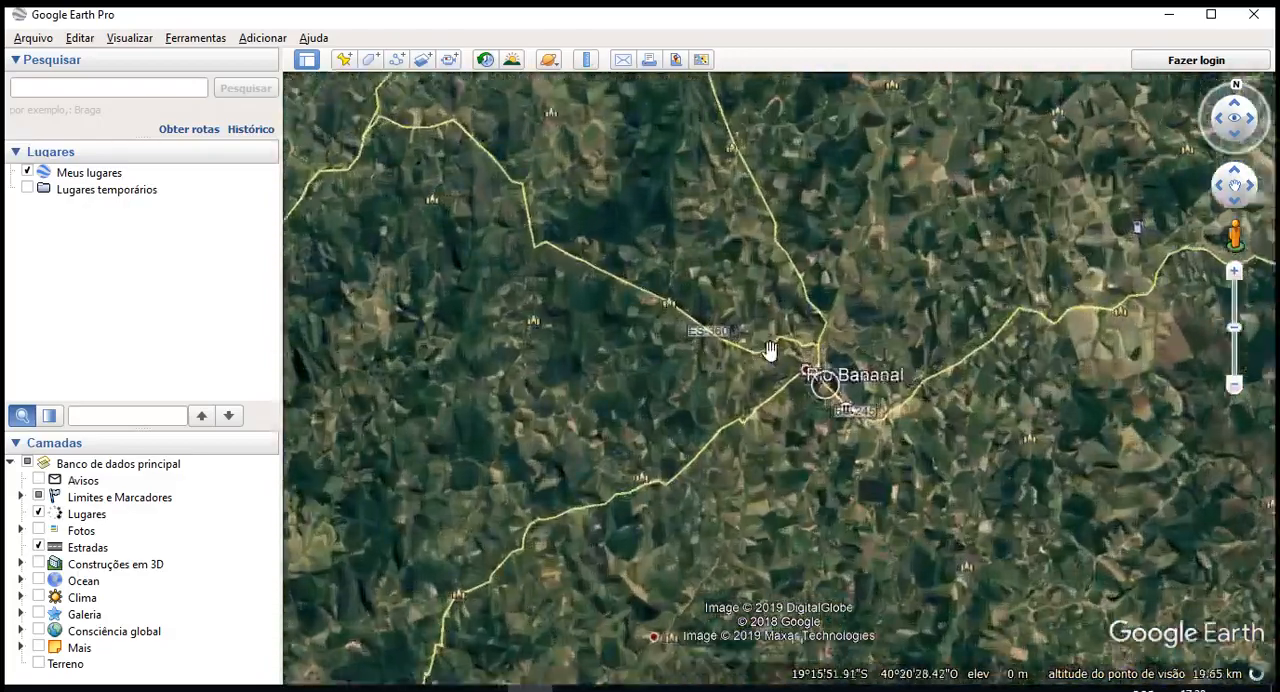
scroll(830, 404, up, 2)
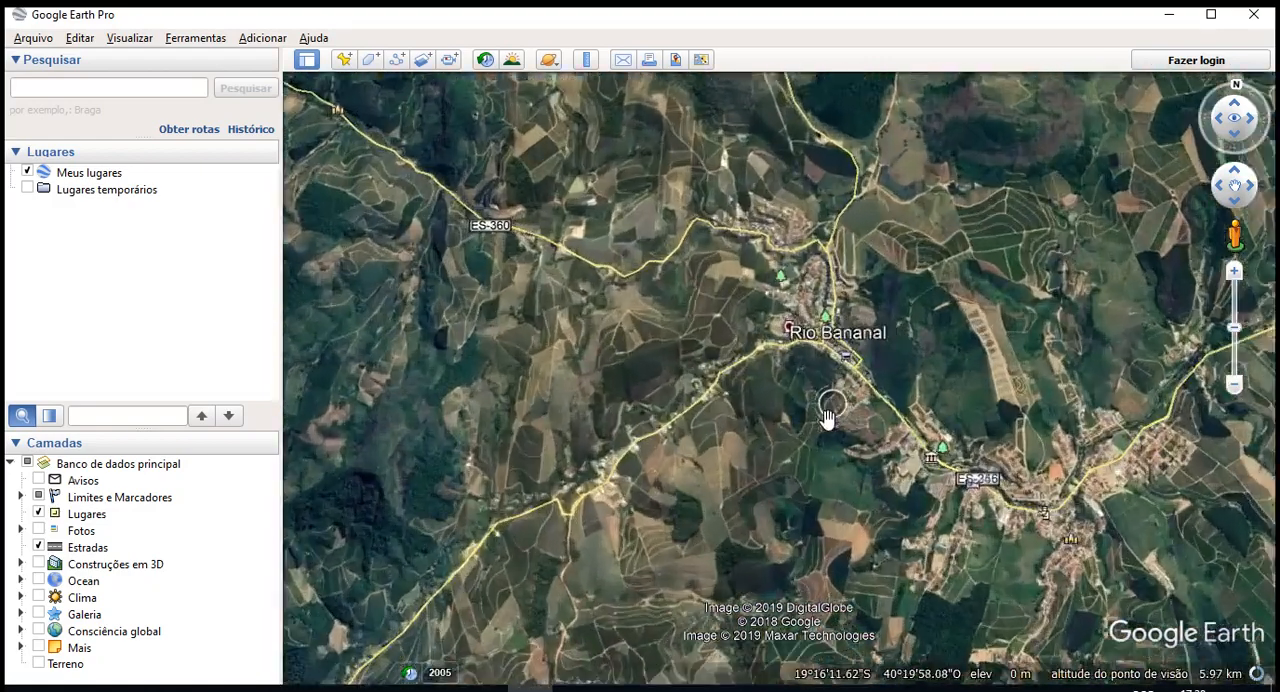
drag(775, 453, 523, 420)
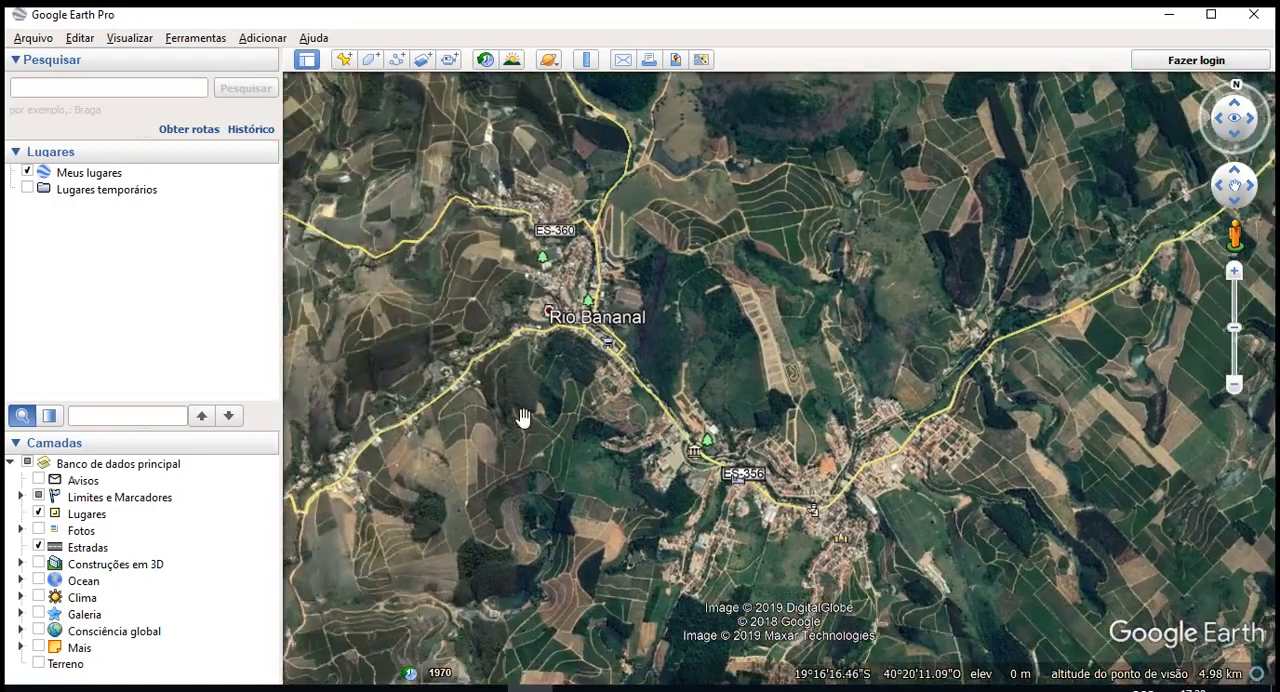
scroll(505, 468, up, 3)
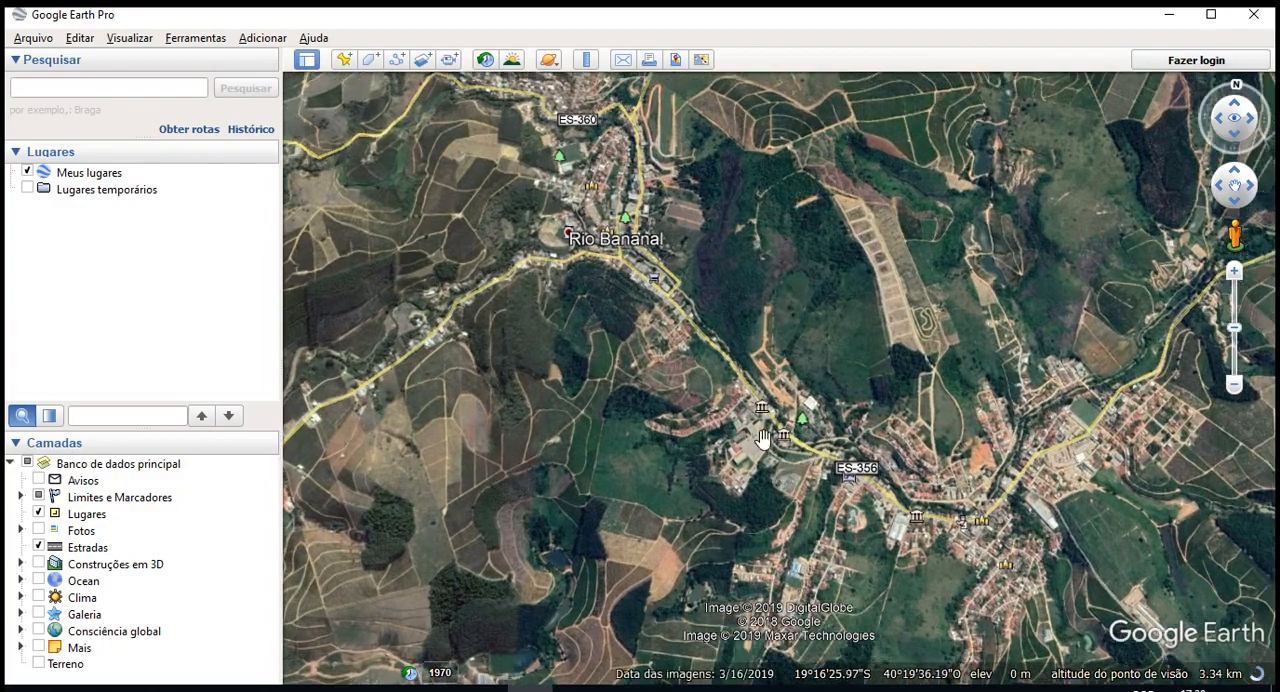
scroll(665, 396, up, 3)
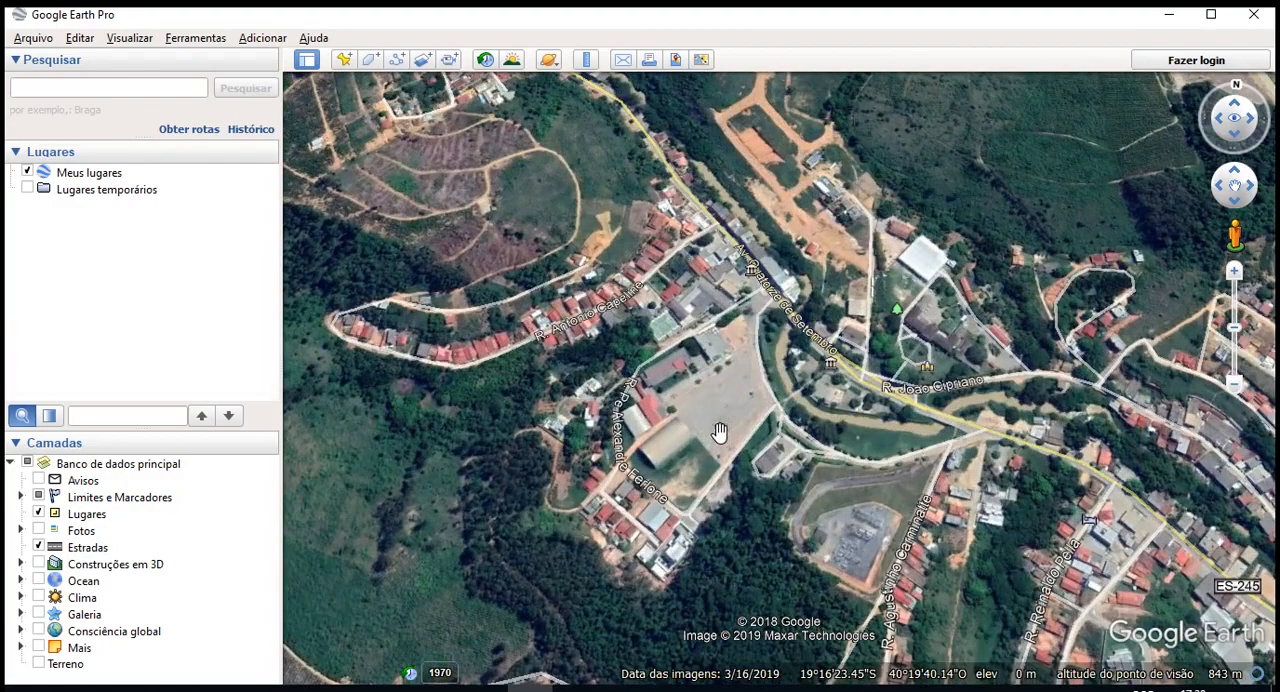
mouse_move(717, 380)
right_down()
mouse_move(728, 495)
mouse_move(760, 338)
right_up()
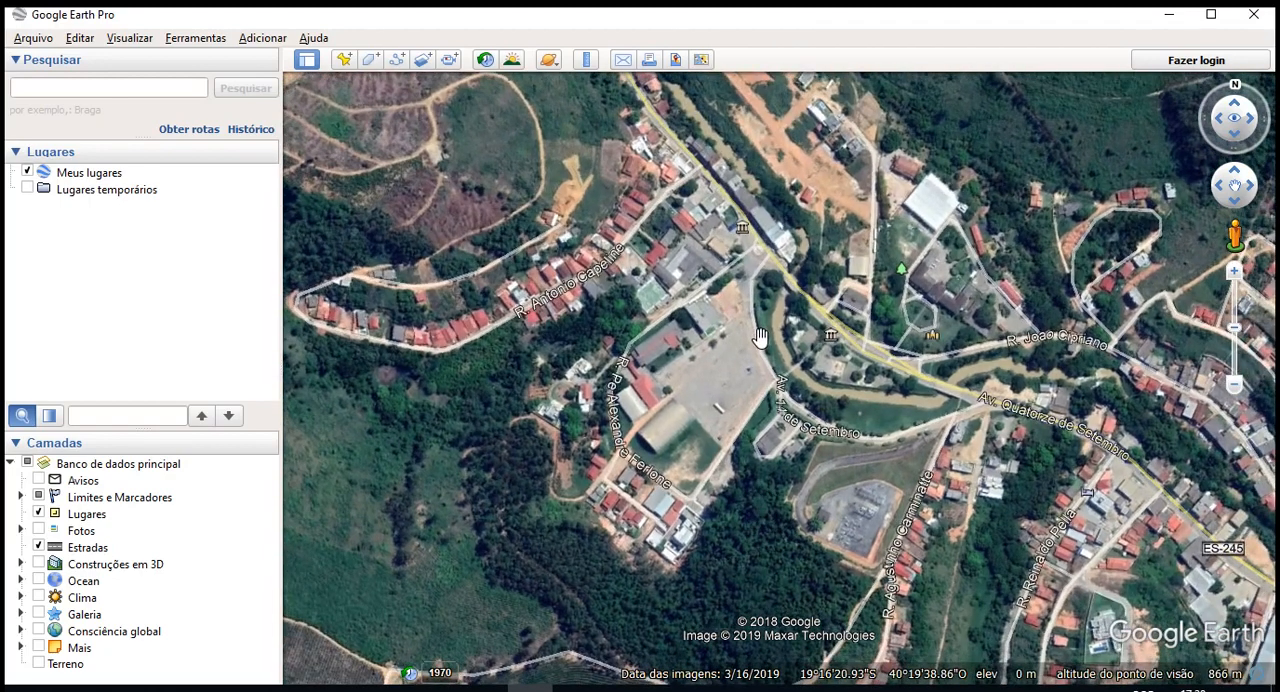
drag(767, 539, 771, 323)
right_drag(690, 356, 714, 452)
right_drag(812, 471, 782, 325)
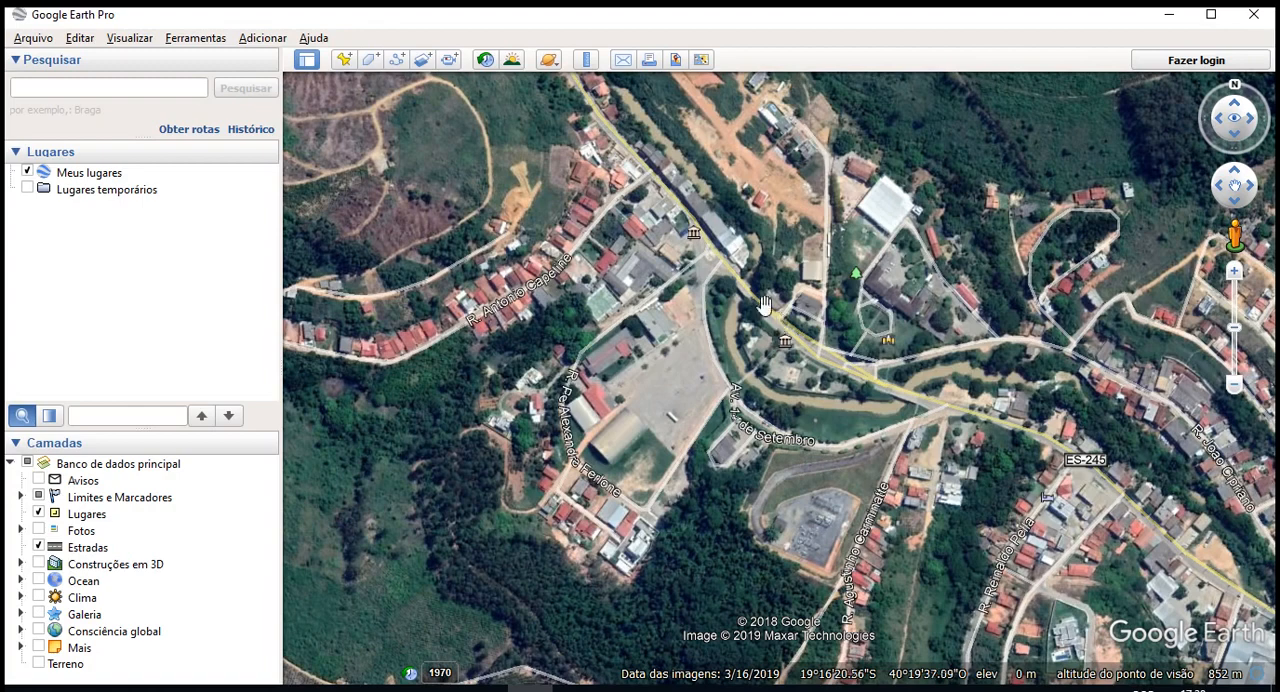
scroll(770, 312, down, 2)
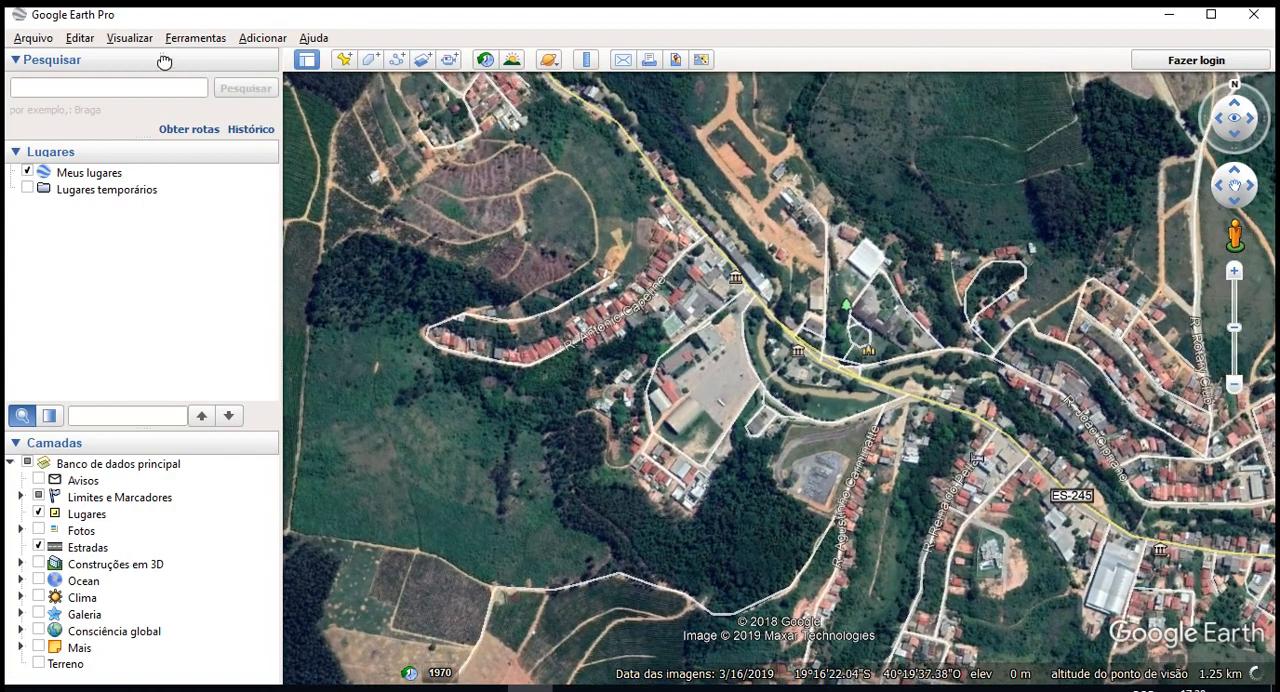
click(118, 42)
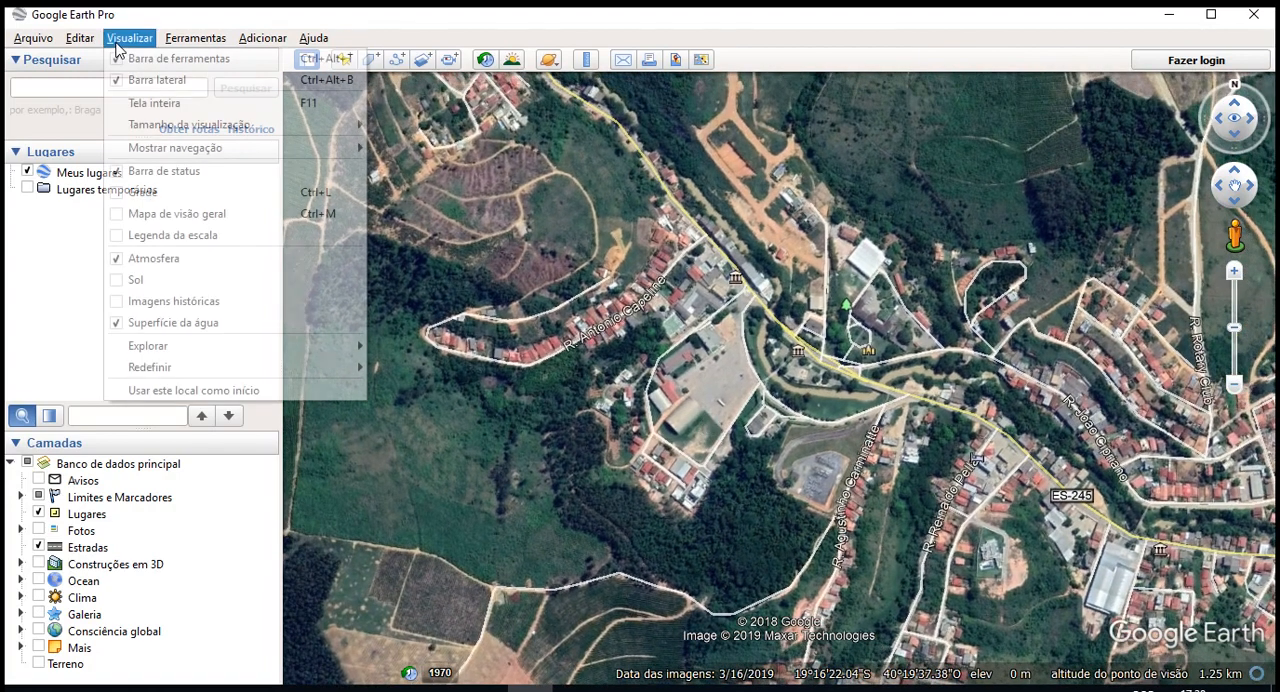
click(135, 394)
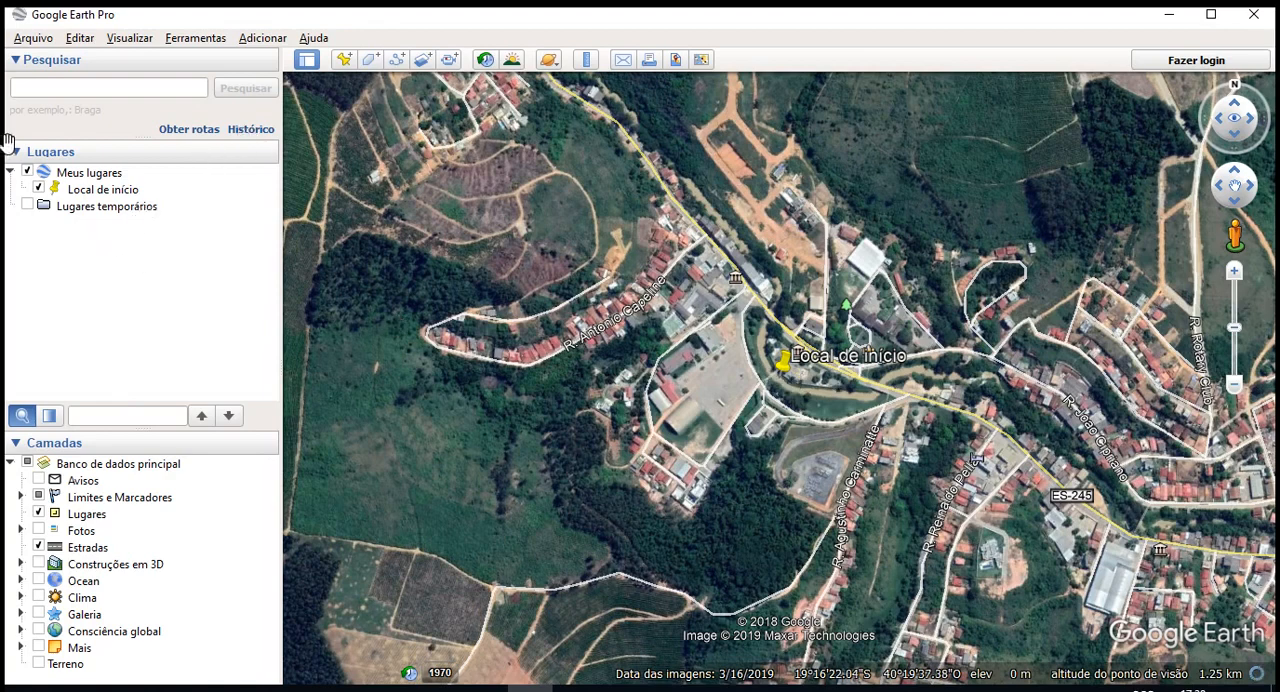
- Hide the start location placemark in the saved places and restart Google Earth Pro to test the starting view
click(38, 189)
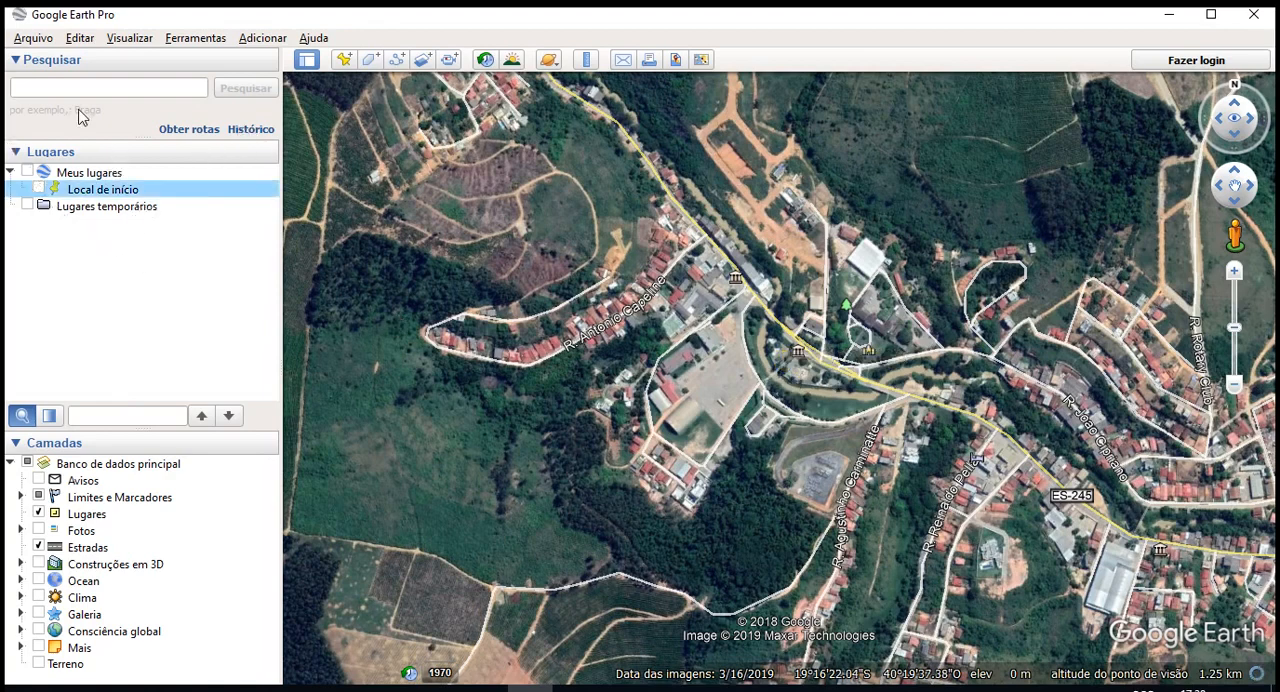
click(38, 189)
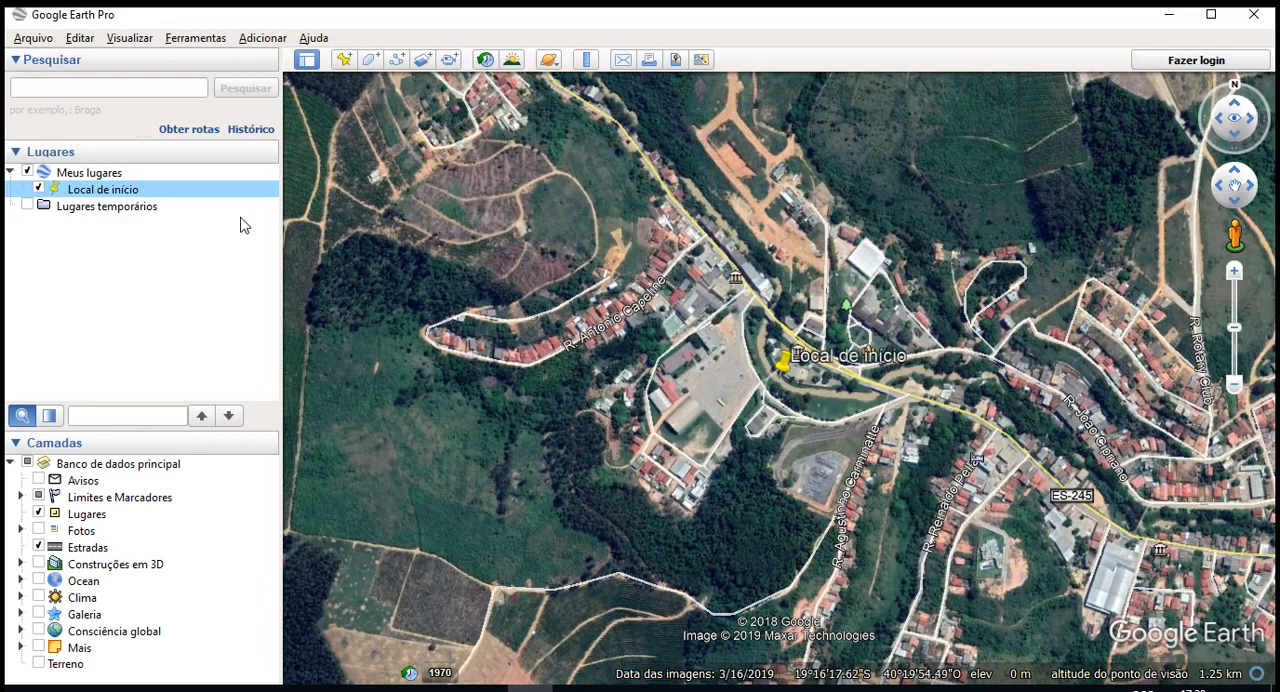
click(38, 189)
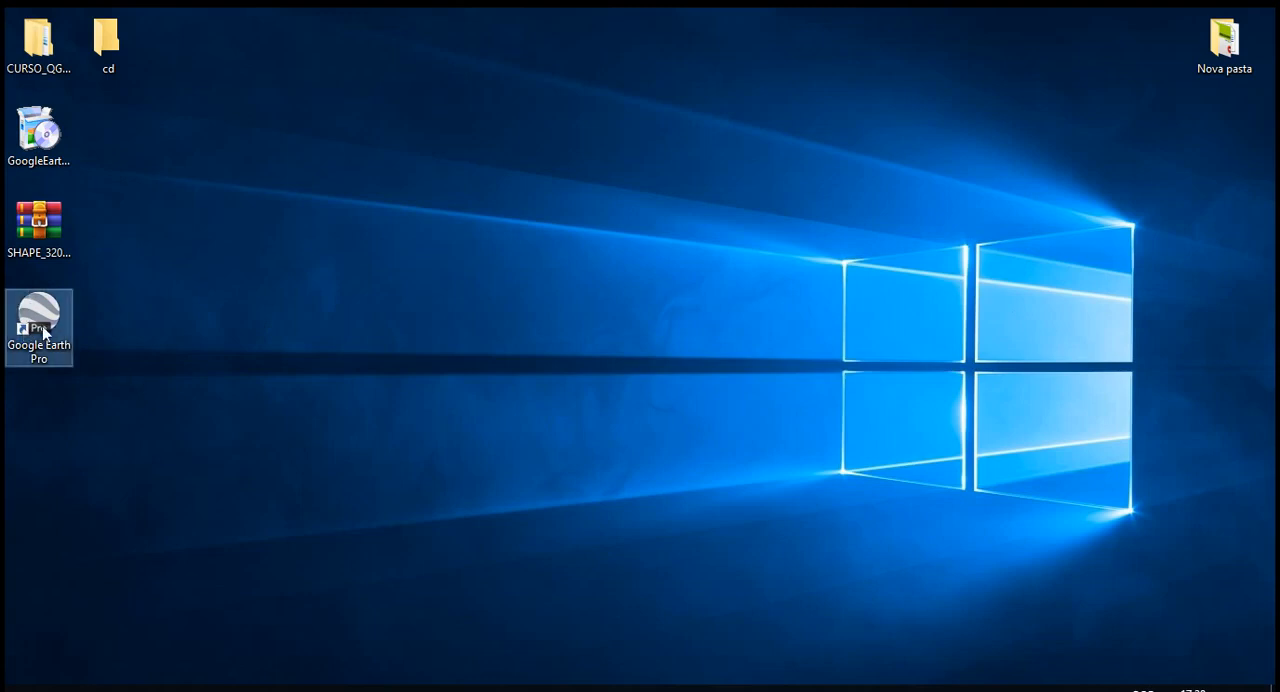
double_click(44, 333)
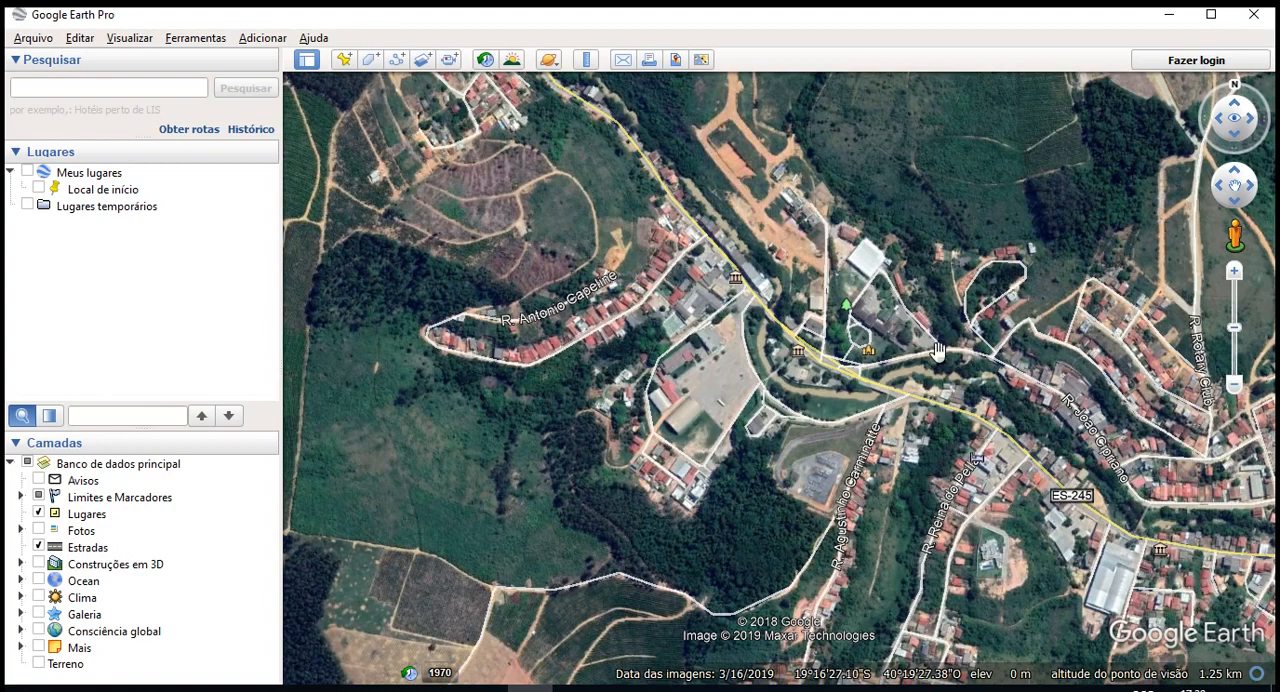
- Try the map navigation controls by panning, rotating the view, resetting it to north, and zooming in and out
drag(624, 532, 586, 557)
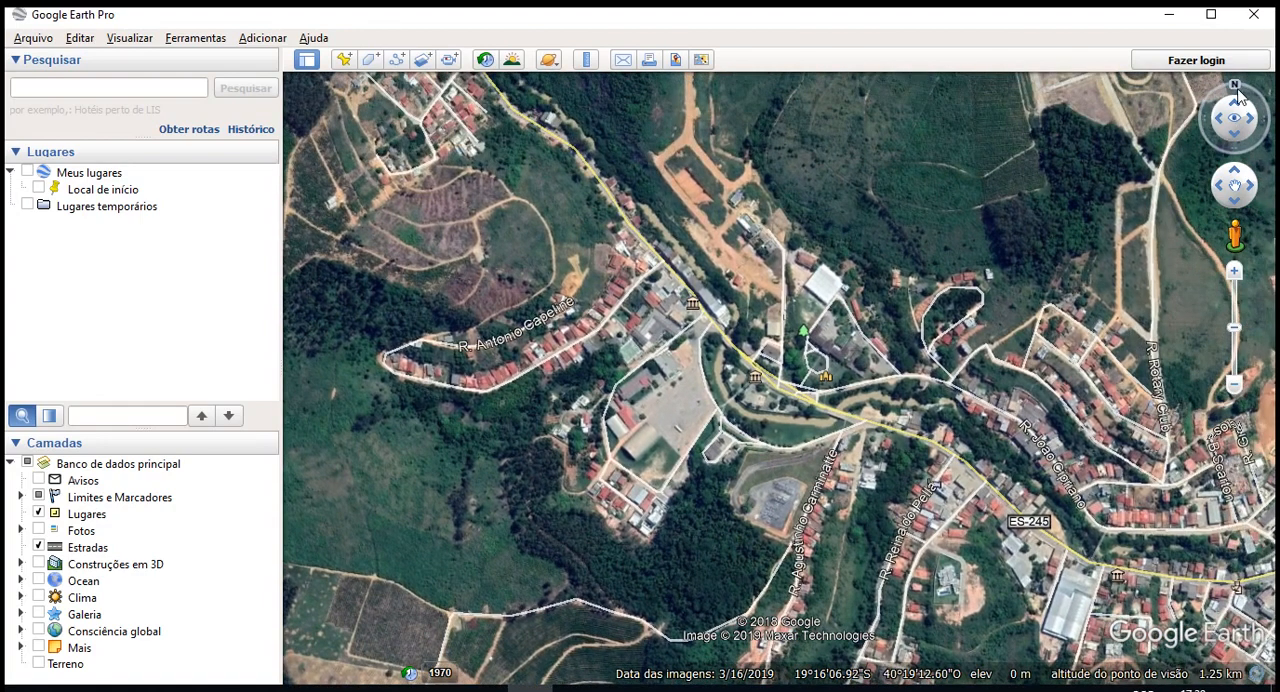
drag(1236, 88, 1250, 148)
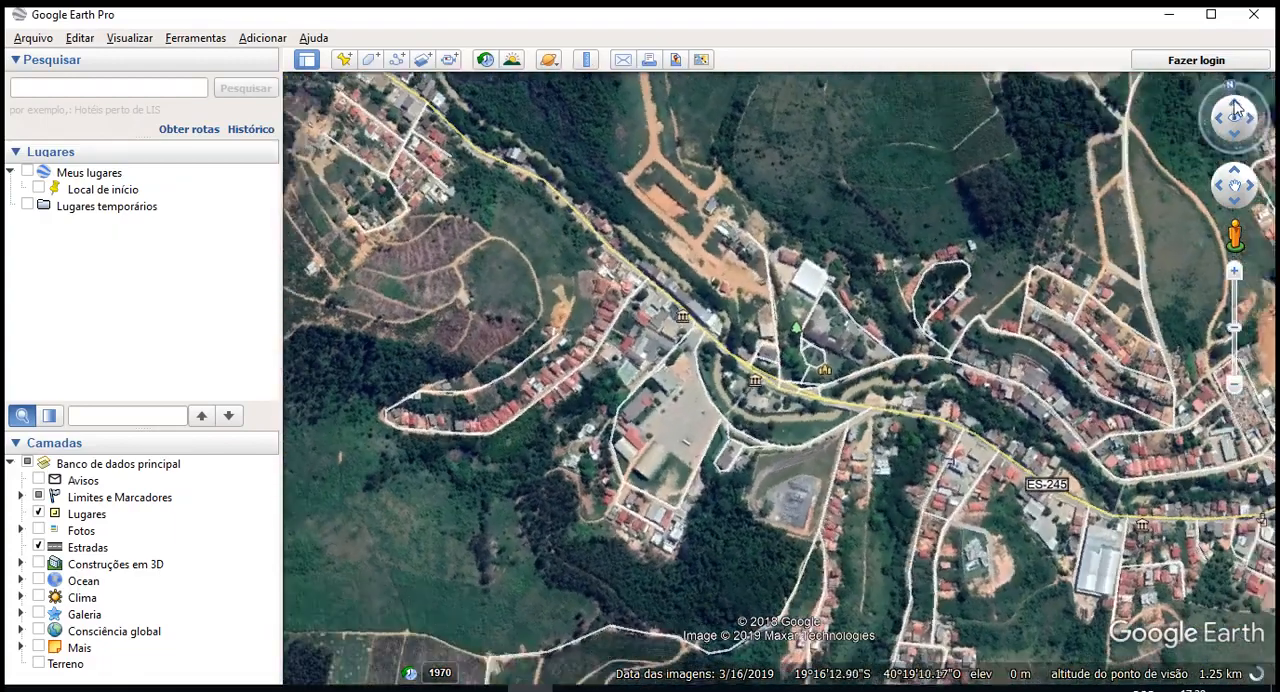
click(1250, 191)
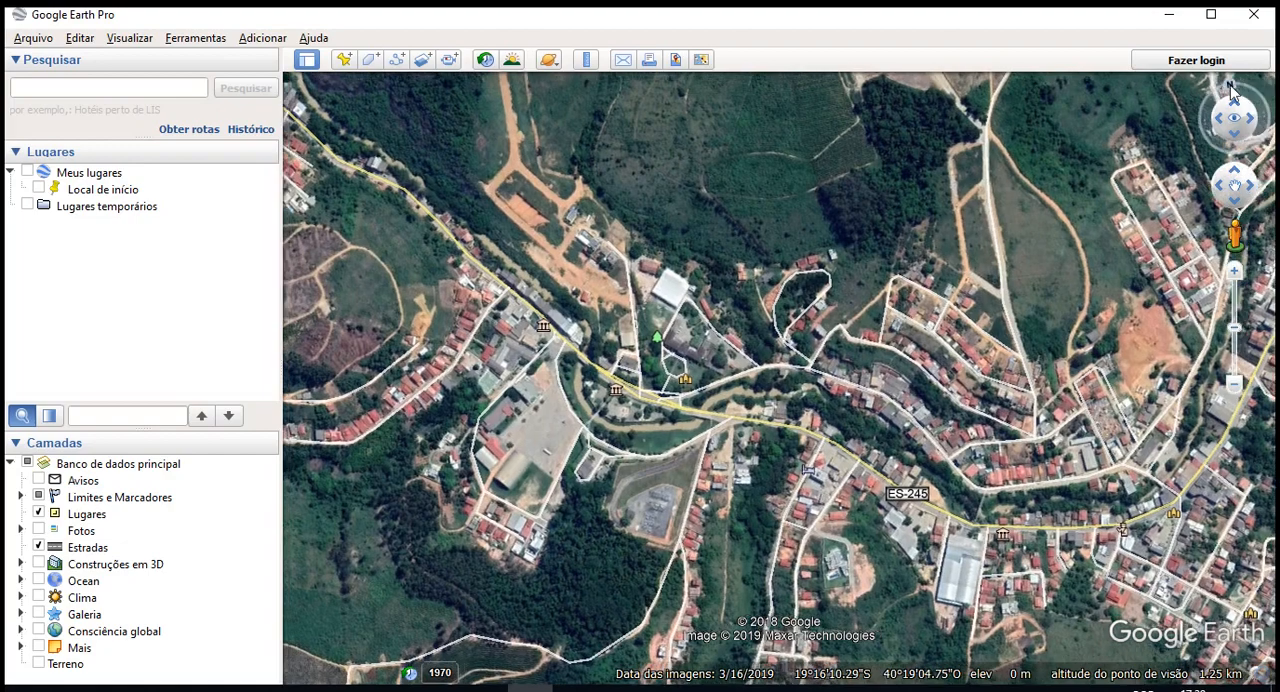
click(1231, 88)
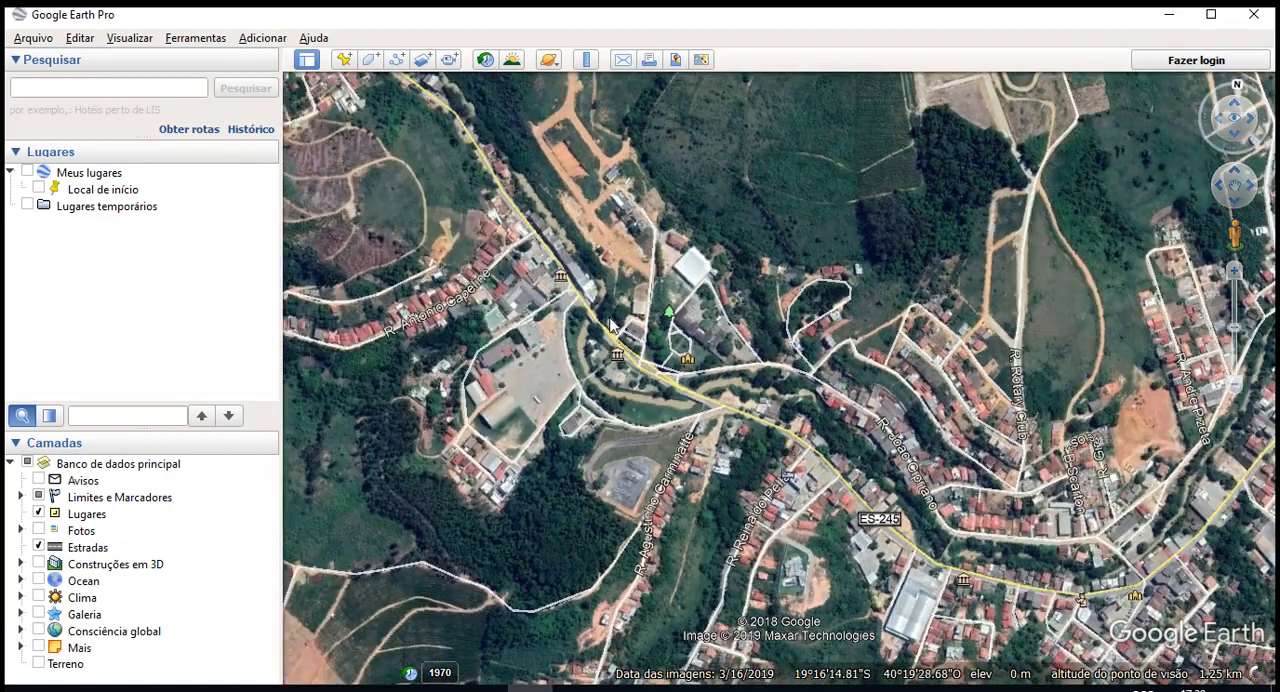
click(1236, 272)
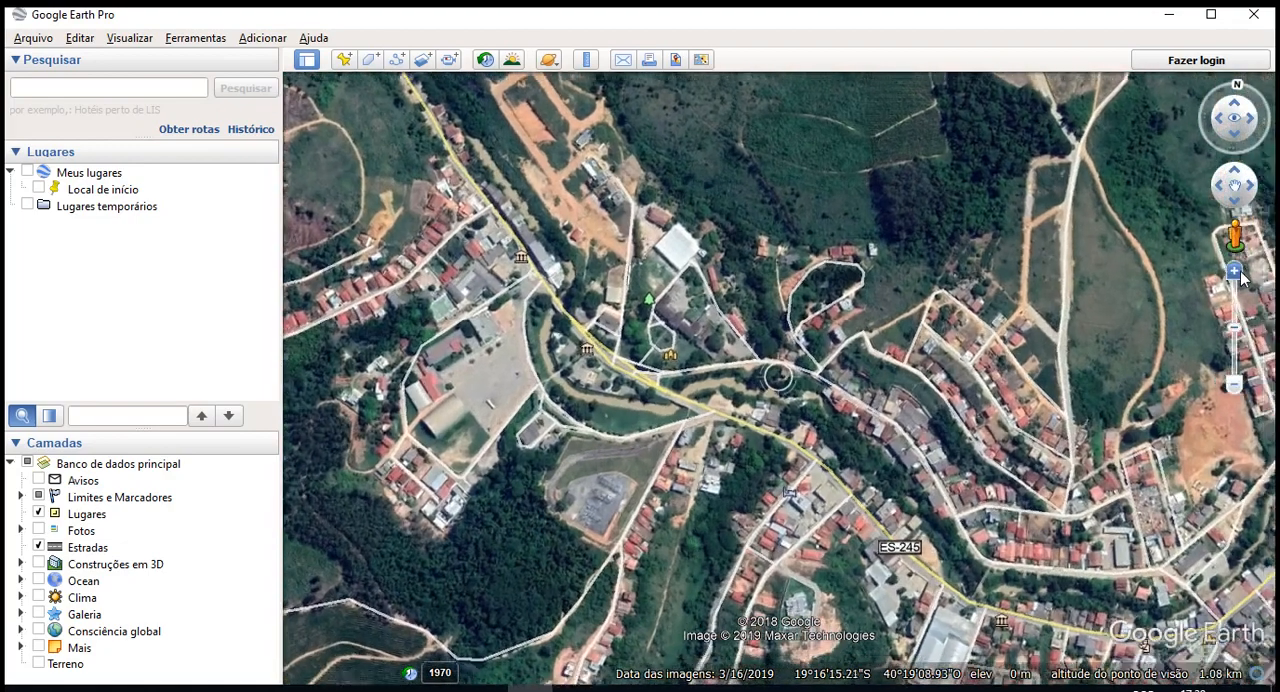
click(1240, 388)
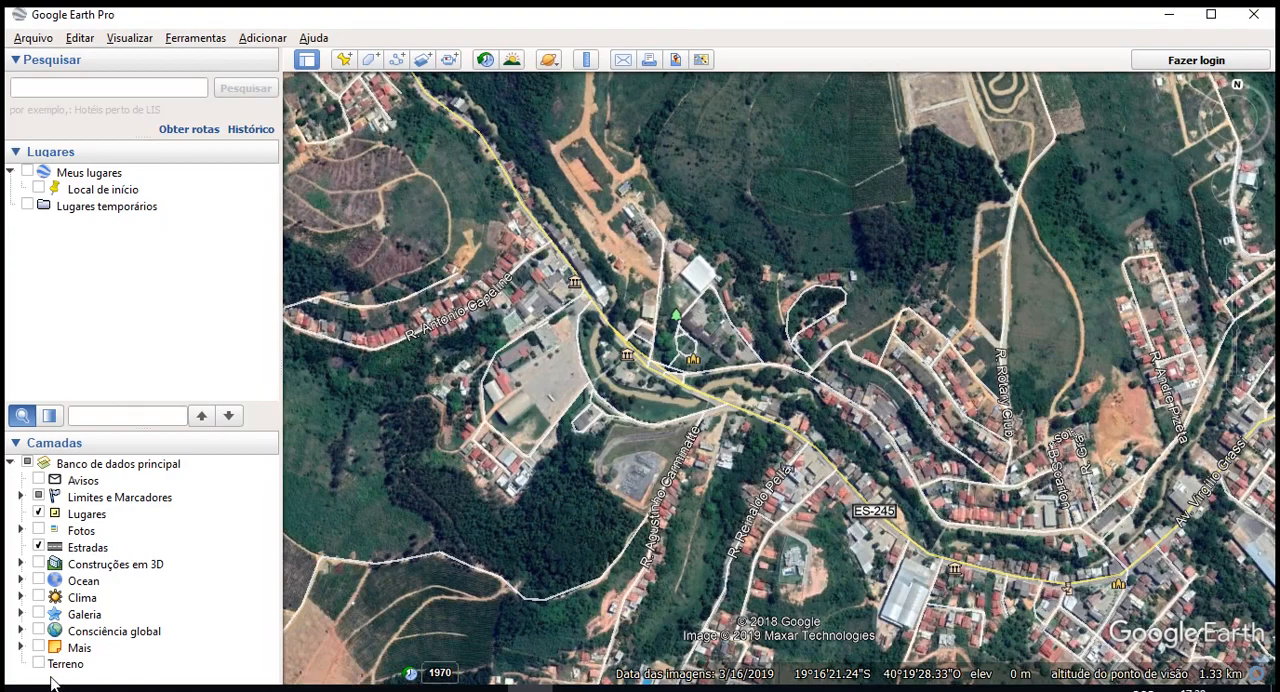
- Enable the Terreno layer, comparing the relief around Rio Bananal with the layer on and off in tilted and near-overhead views
middle_drag(676, 368, 669, 585)
scroll(677, 295, up, 3)
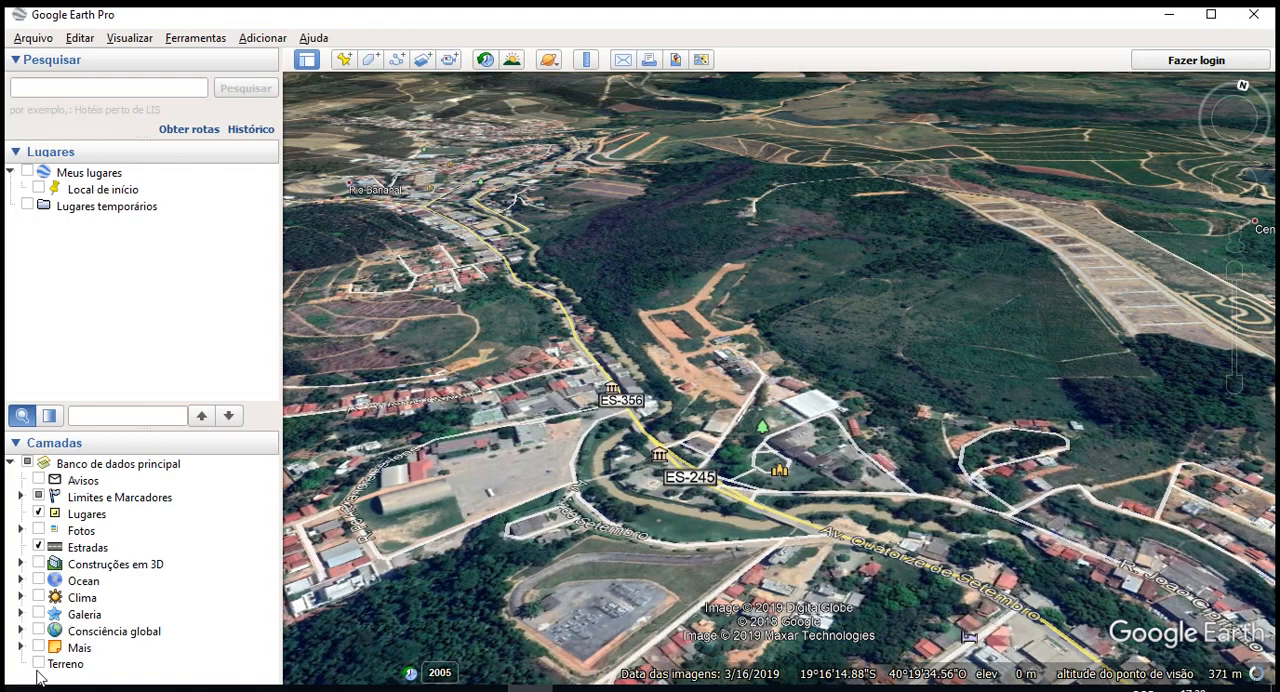
click(38, 664)
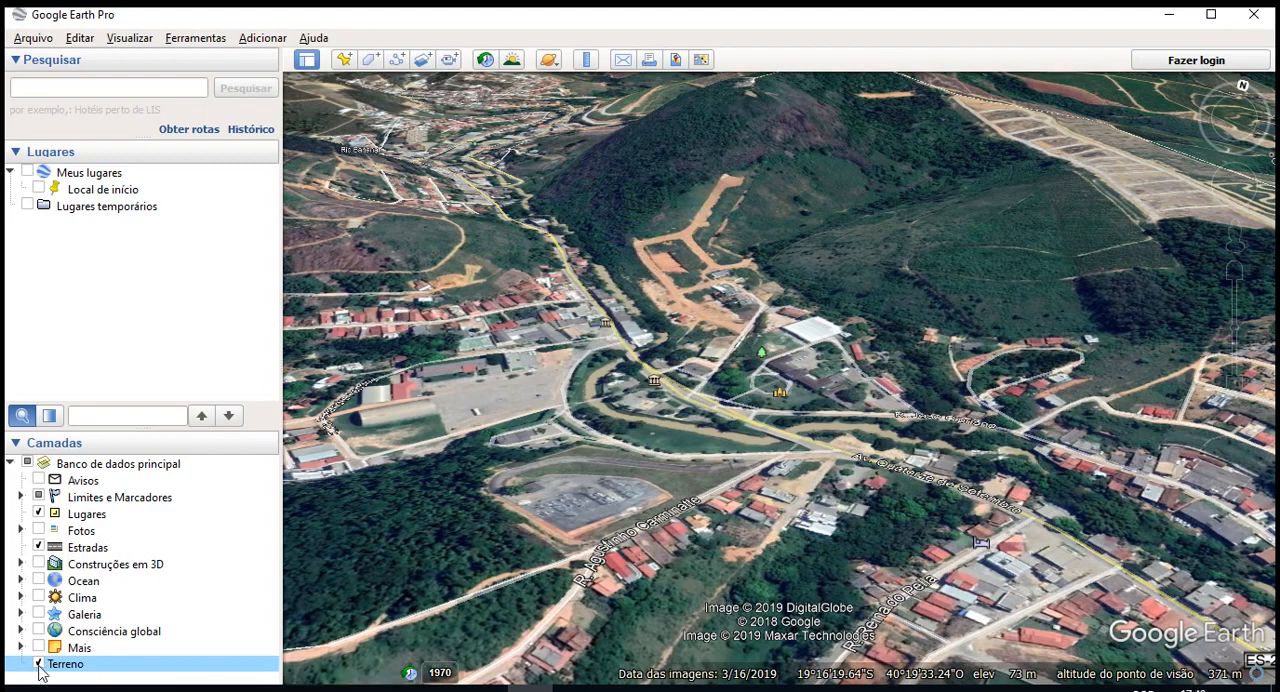
click(38, 664)
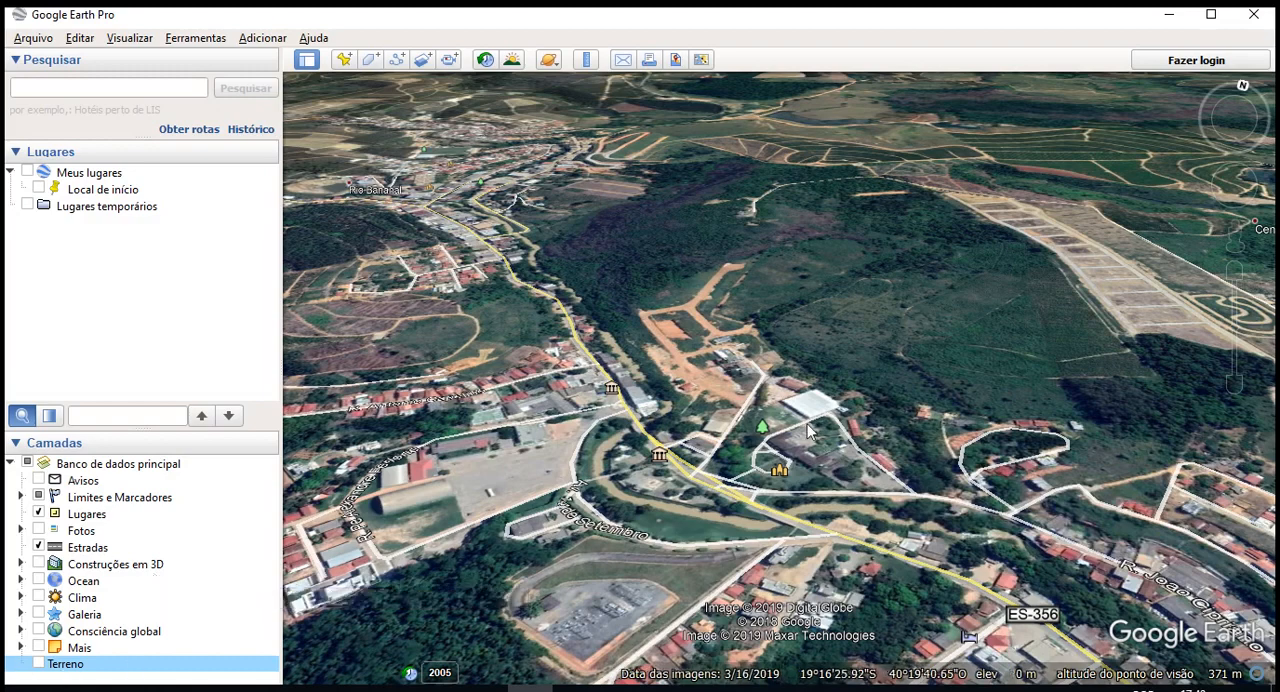
click(39, 664)
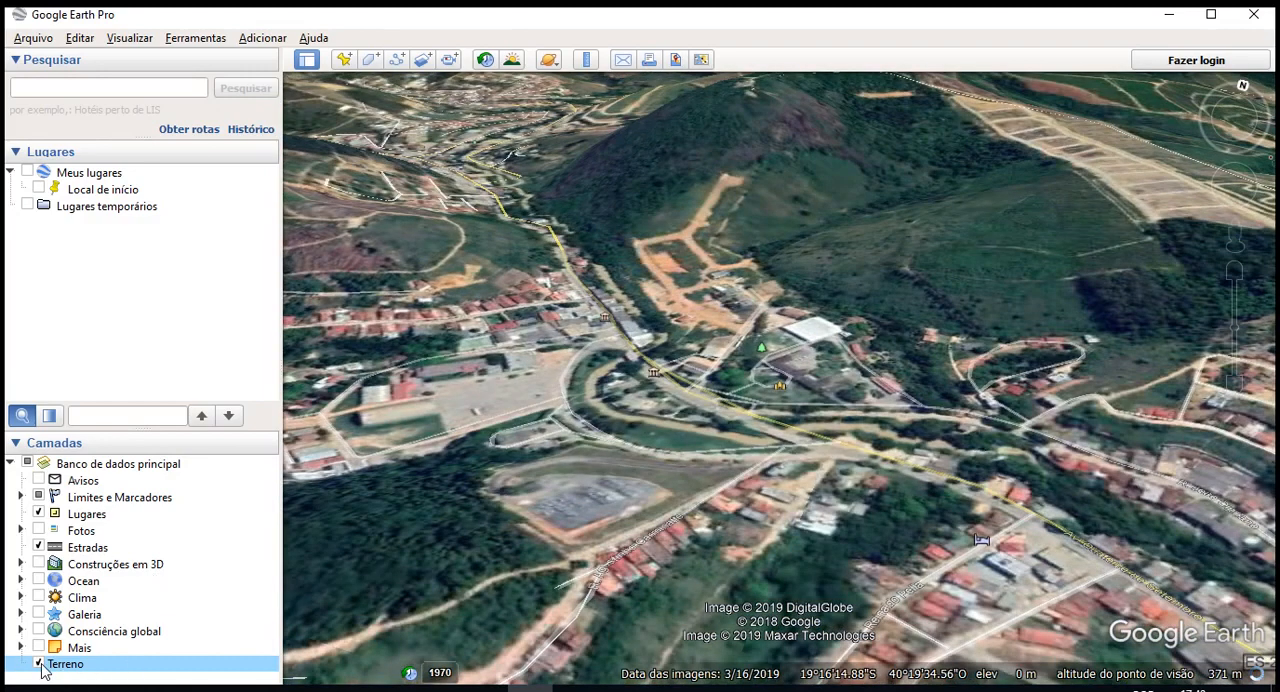
click(39, 664)
middle_drag(630, 562, 620, 450)
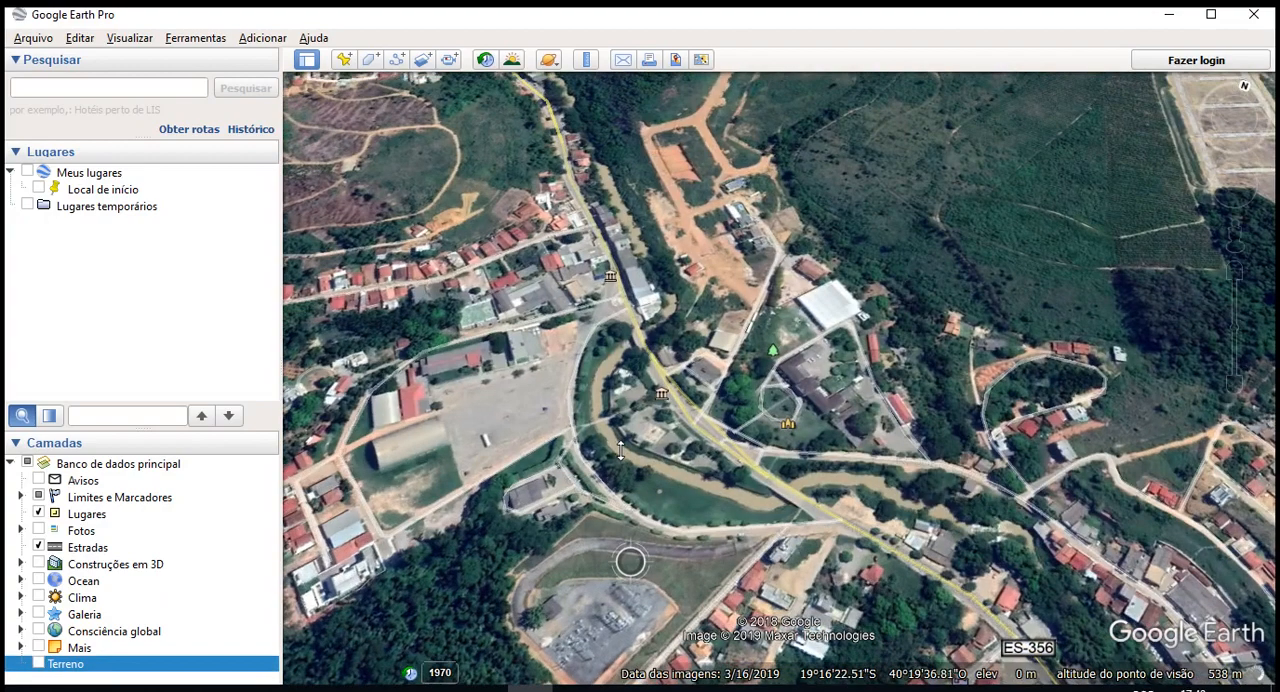
click(39, 664)
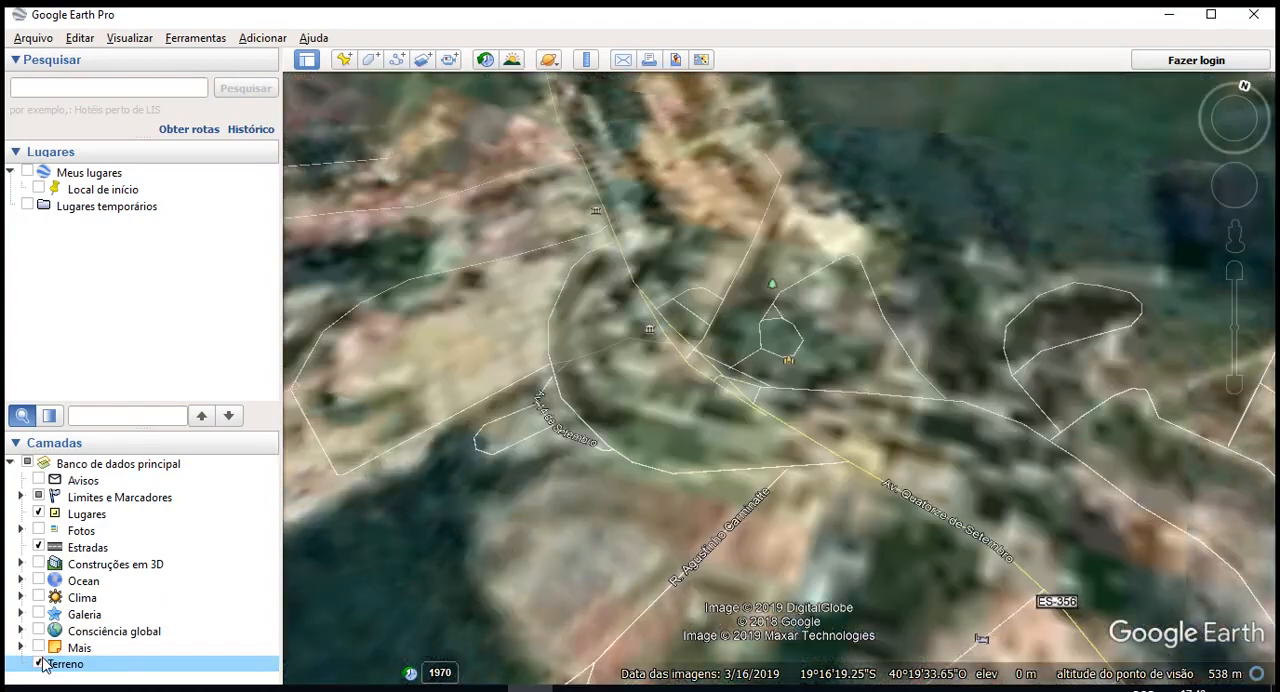
middle_drag(714, 480, 718, 385)
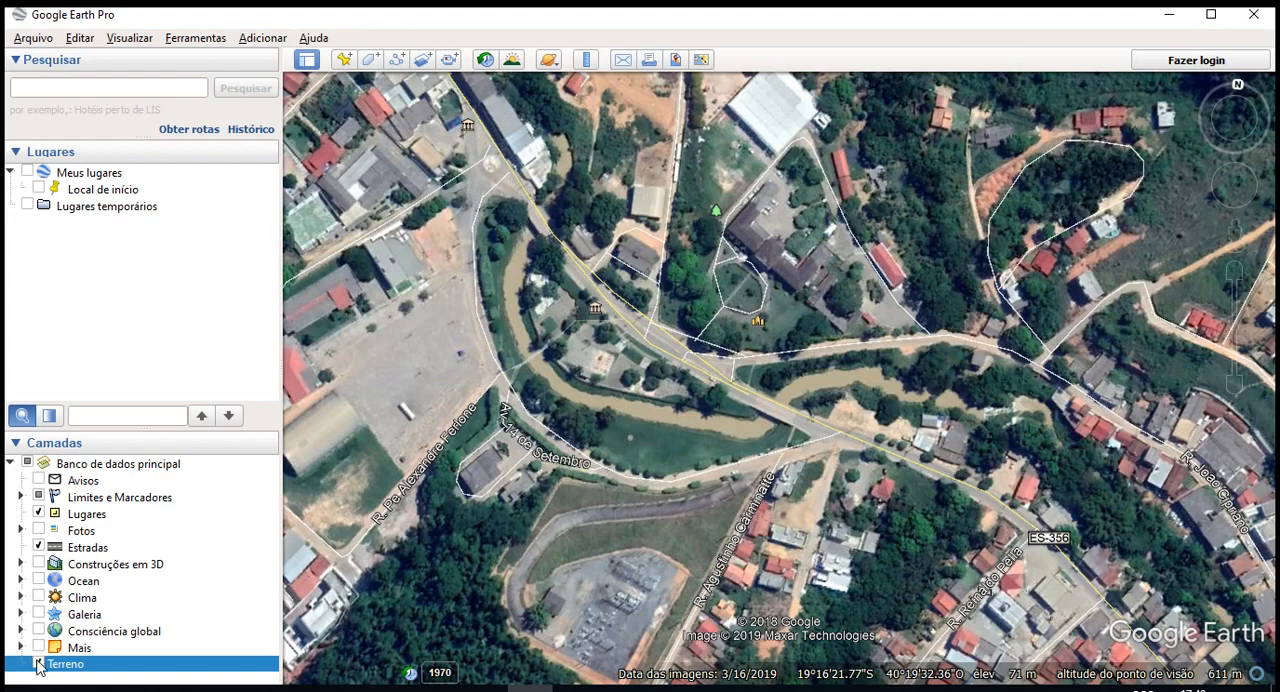
- Turn off the Terreno layer and zoom out over Rio Bananal to about 1.63 km viewing altitude
click(38, 664)
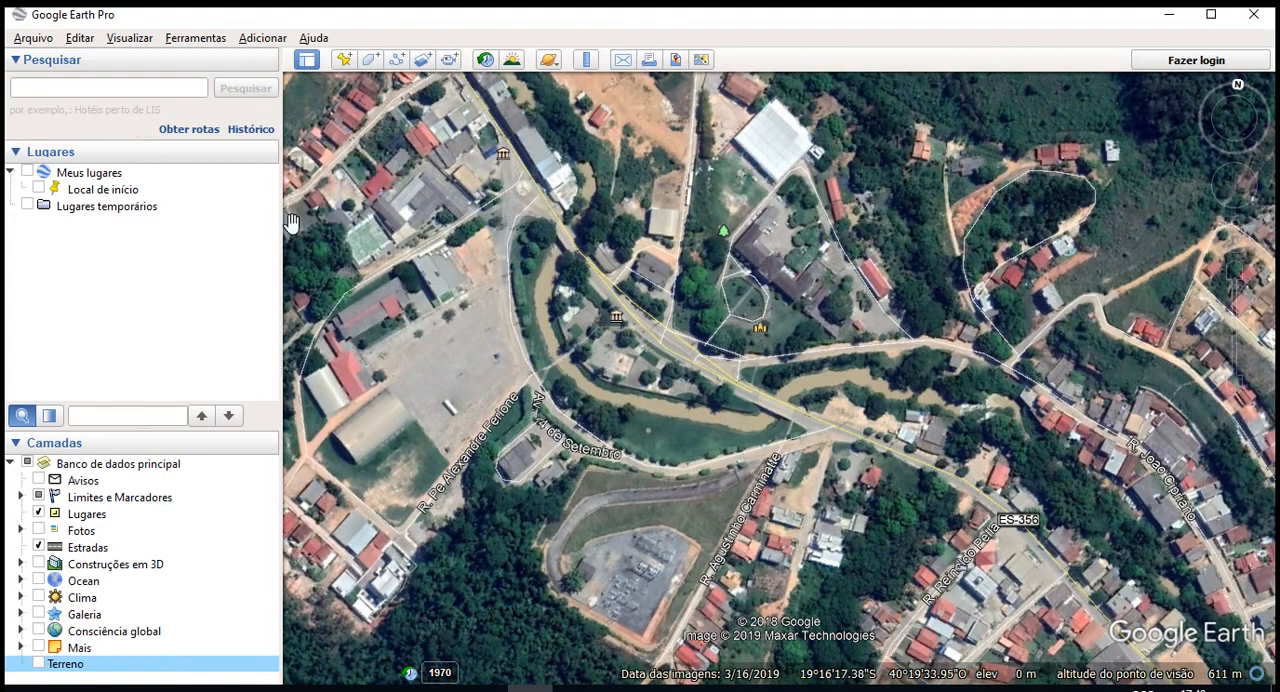
scroll(291, 222, down, 2)
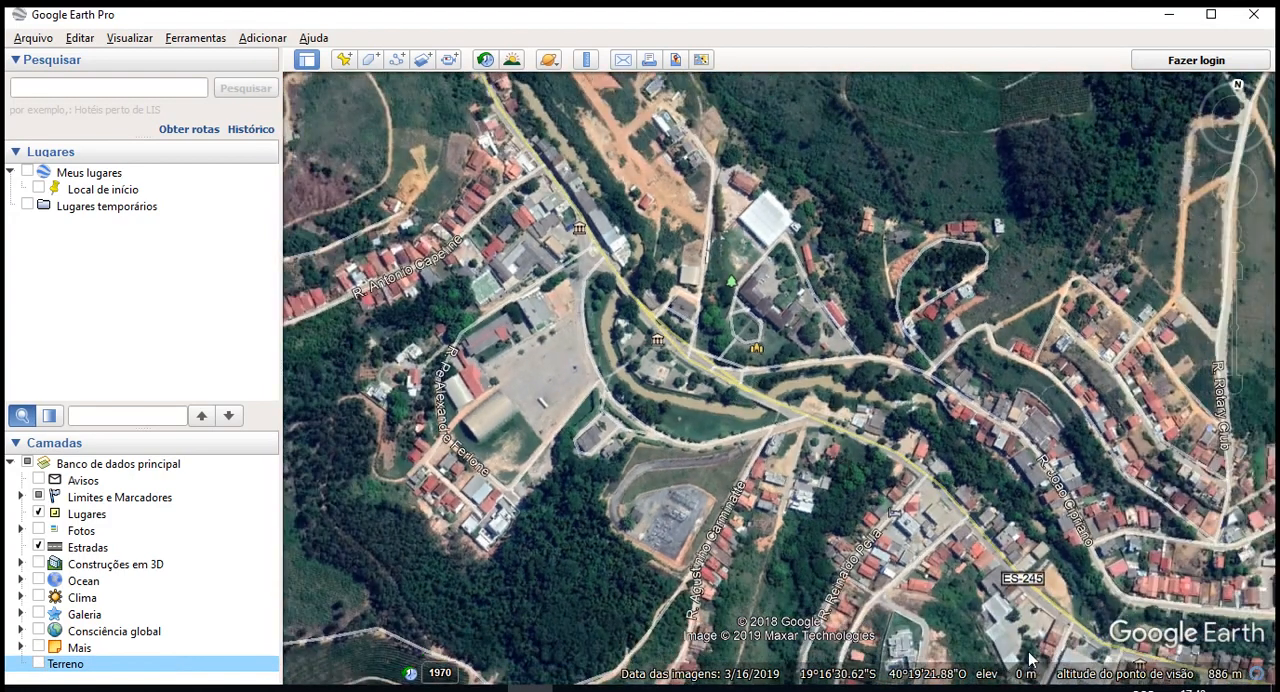
scroll(563, 440, down, 3)
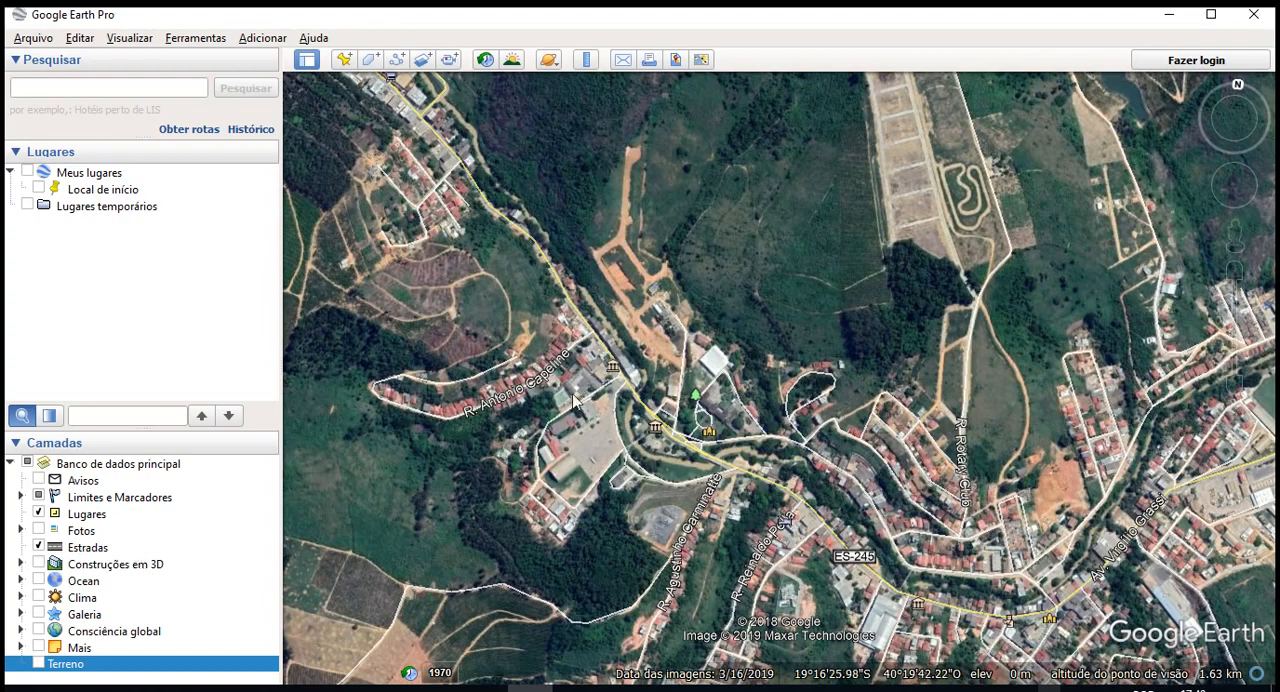
- Try the visibility of Meus lugares by showing the Local de início placemark on the map and hiding it again
click(27, 206)
click(110, 194)
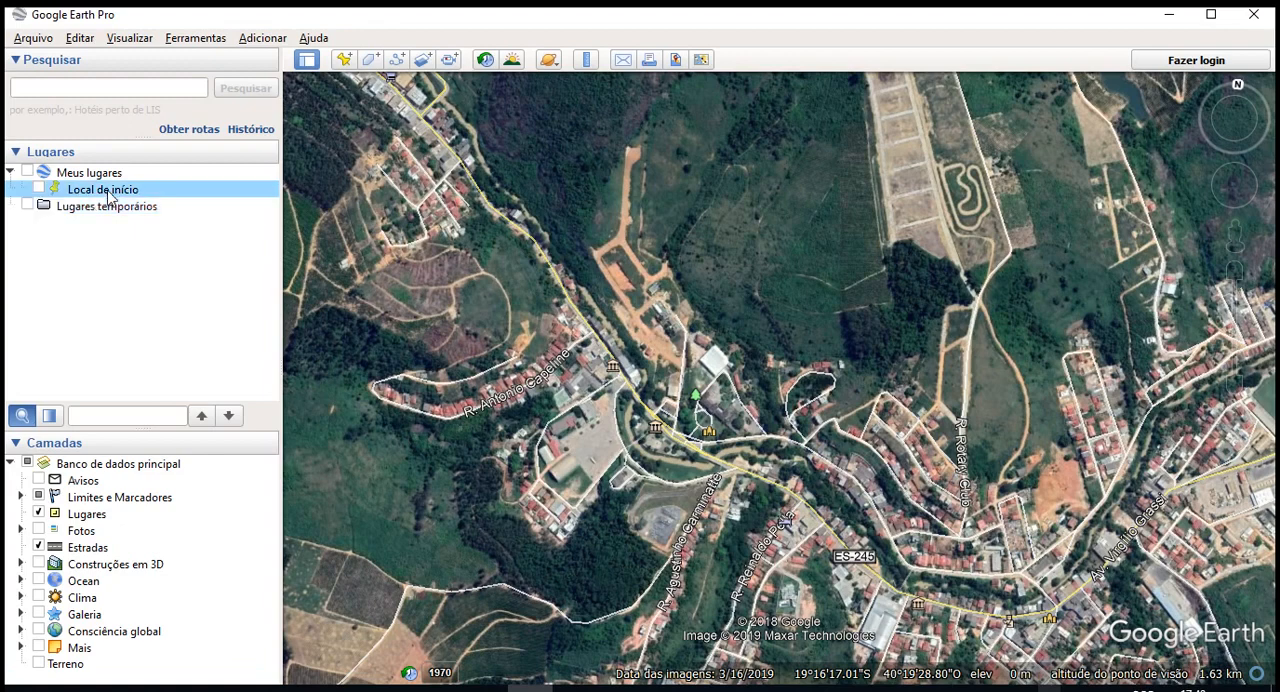
click(85, 207)
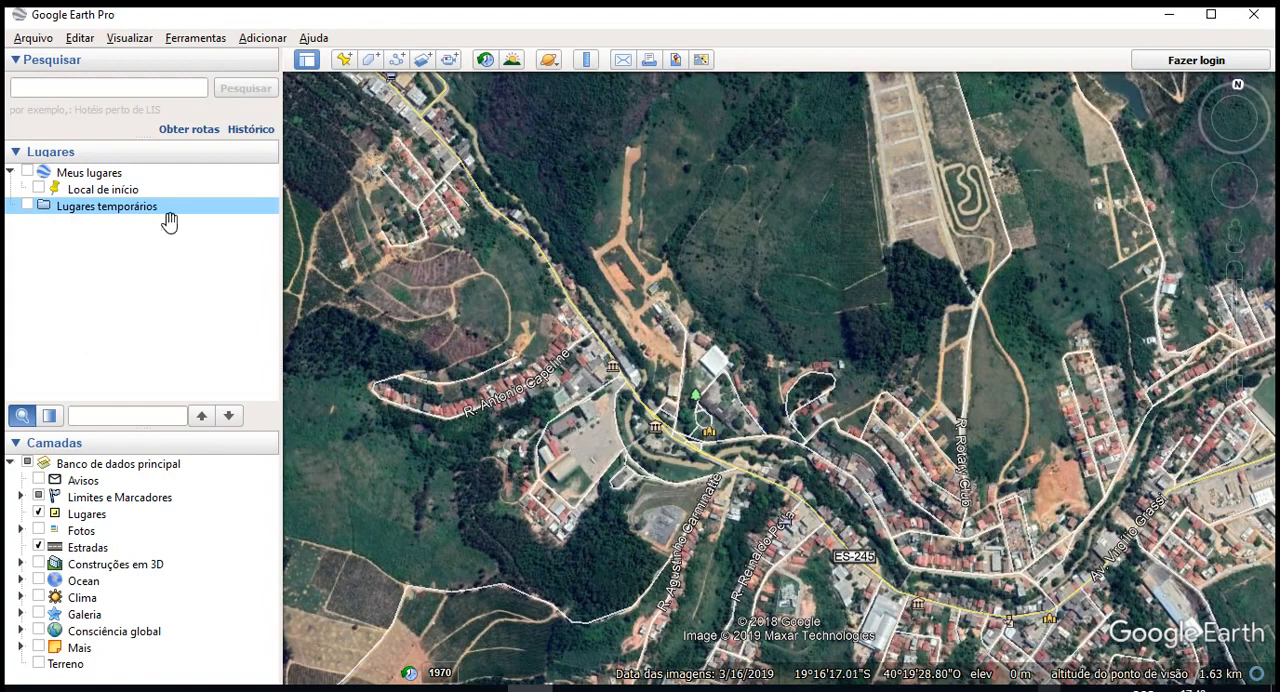
click(88, 173)
click(27, 173)
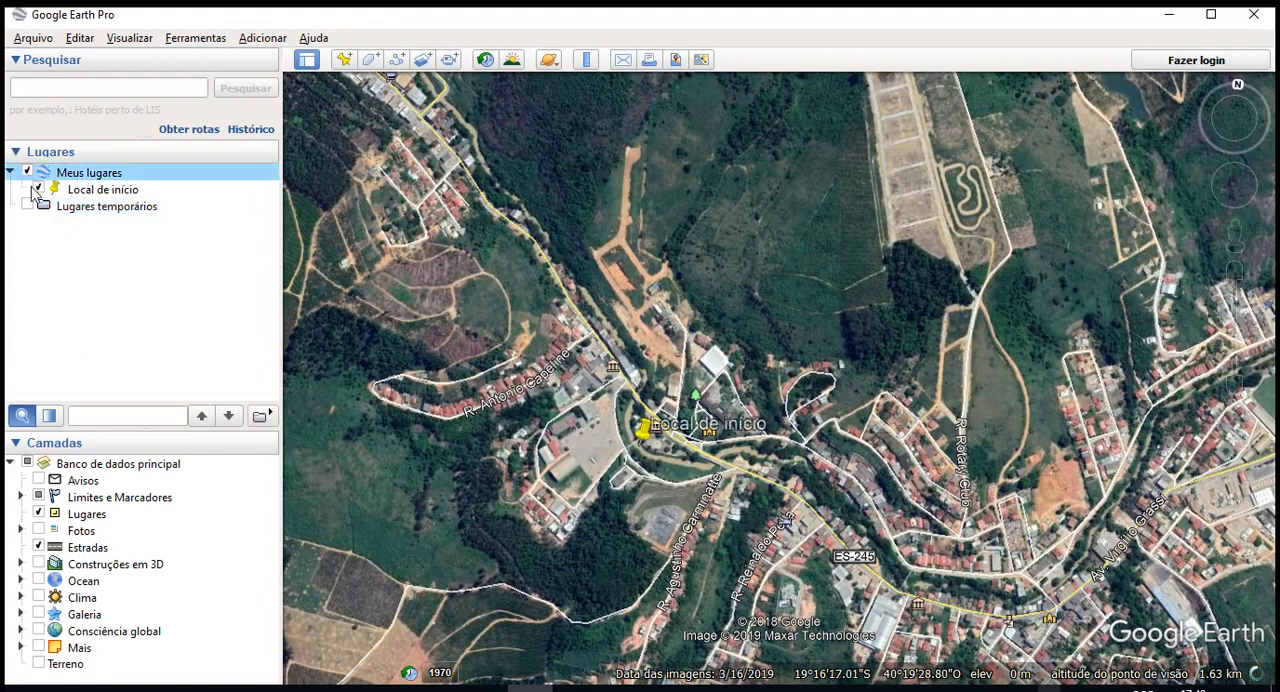
click(38, 189)
click(27, 173)
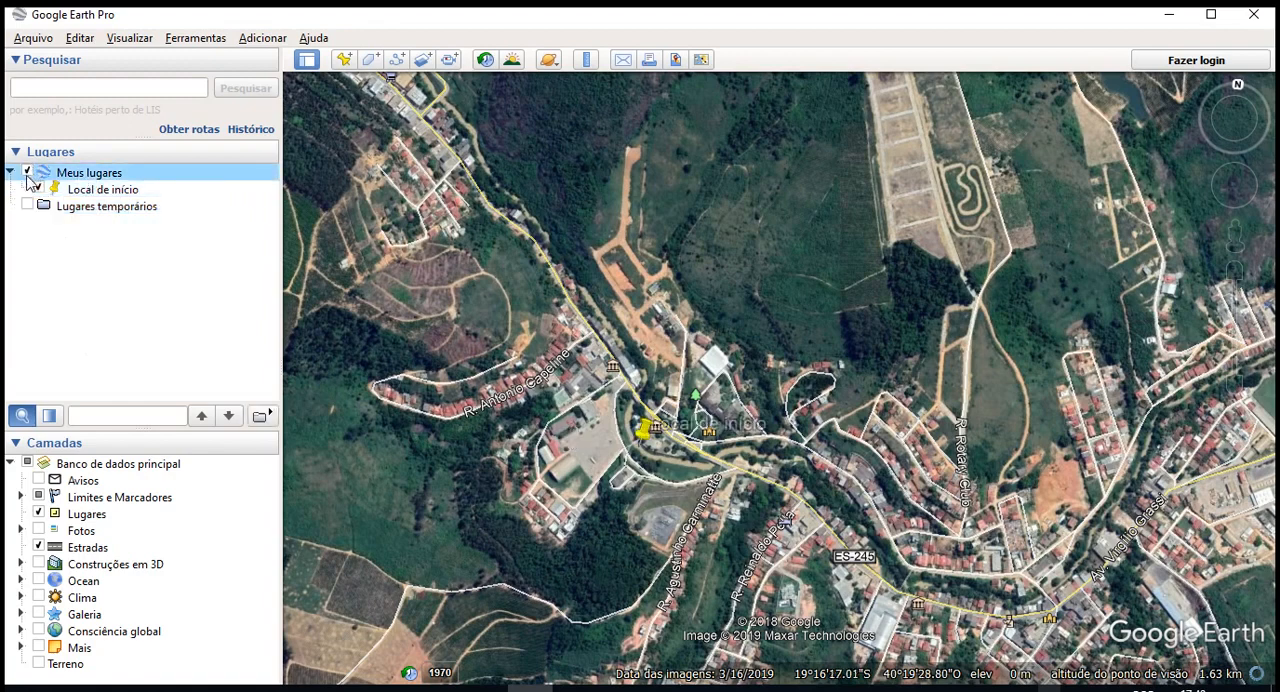
click(27, 173)
click(28, 206)
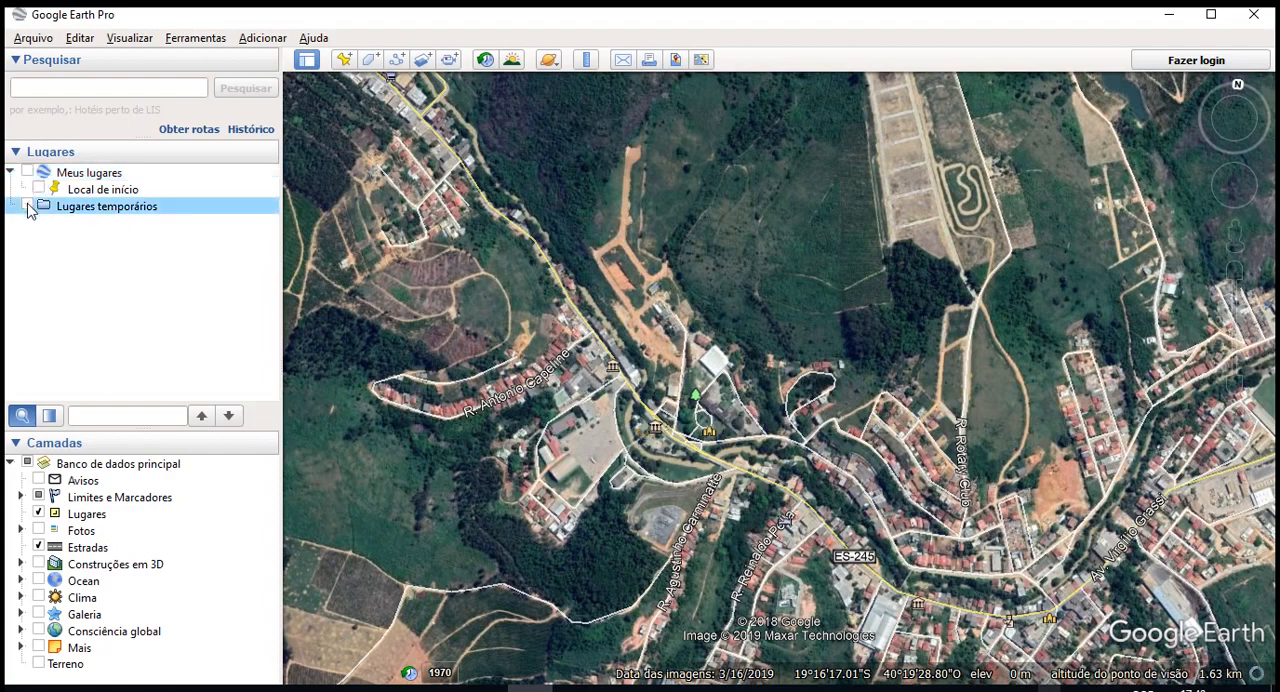
click(80, 243)
click(74, 416)
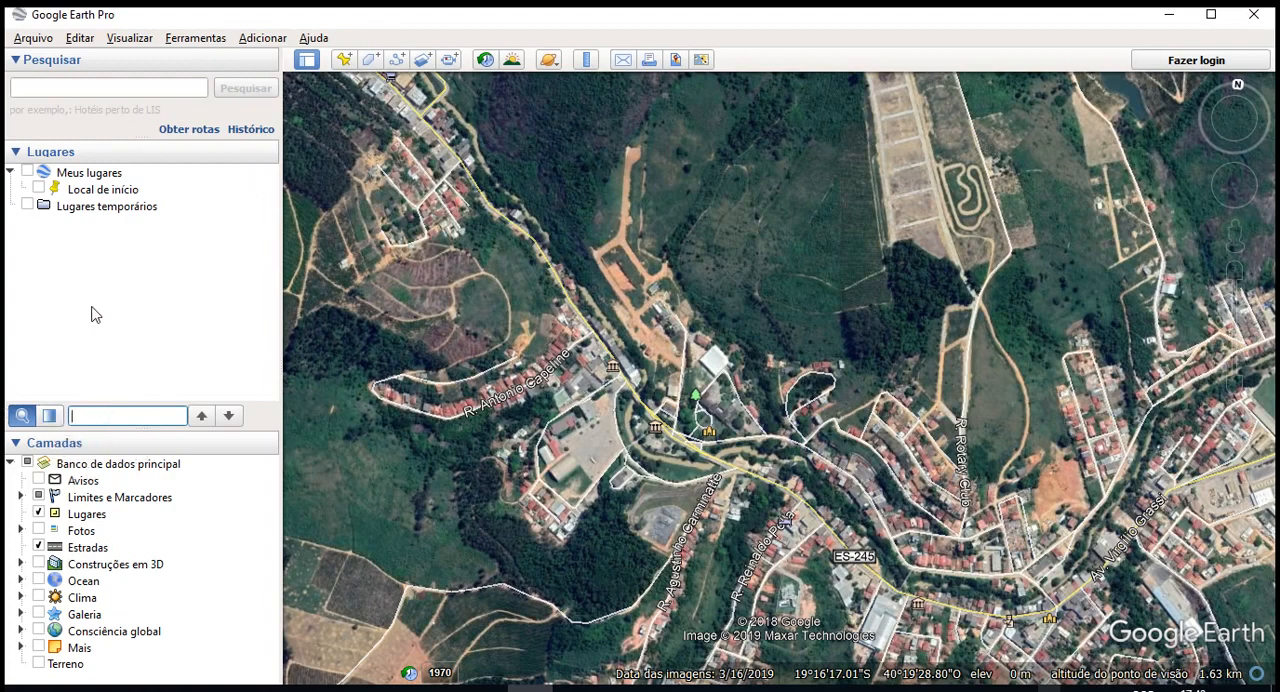
- Search for the city "Linhares, ES" and fly to it
click(15, 60)
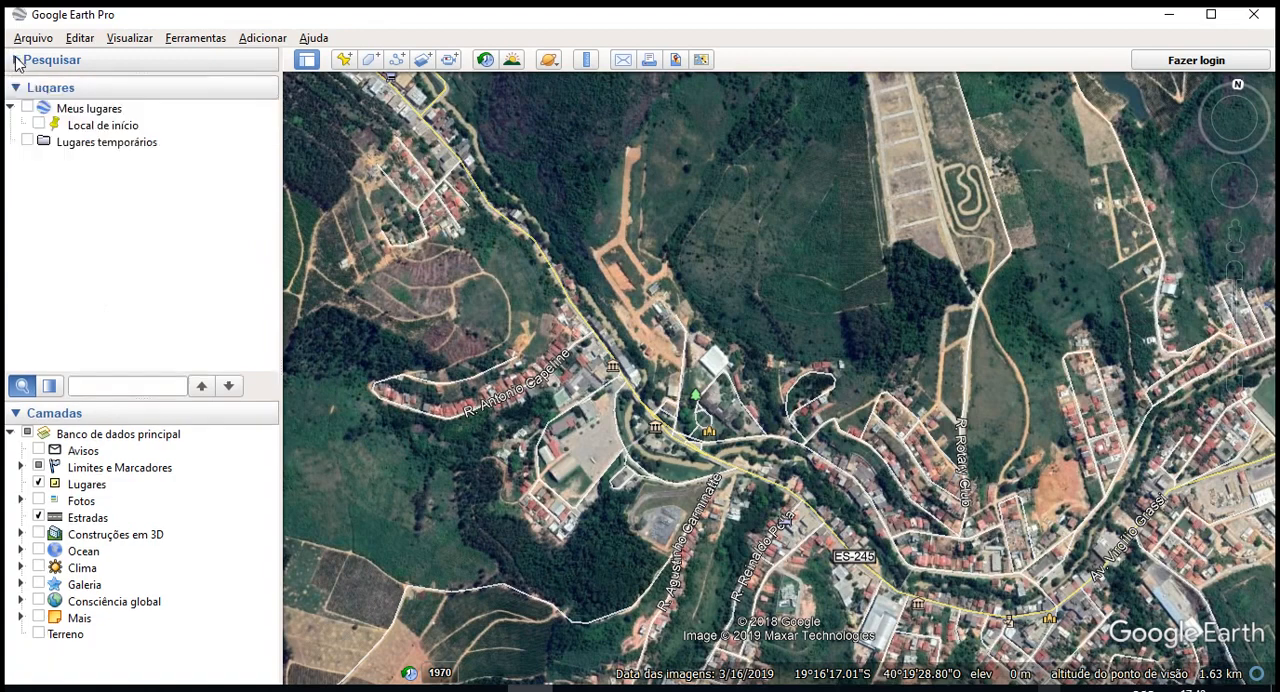
click(15, 60)
click(36, 97)
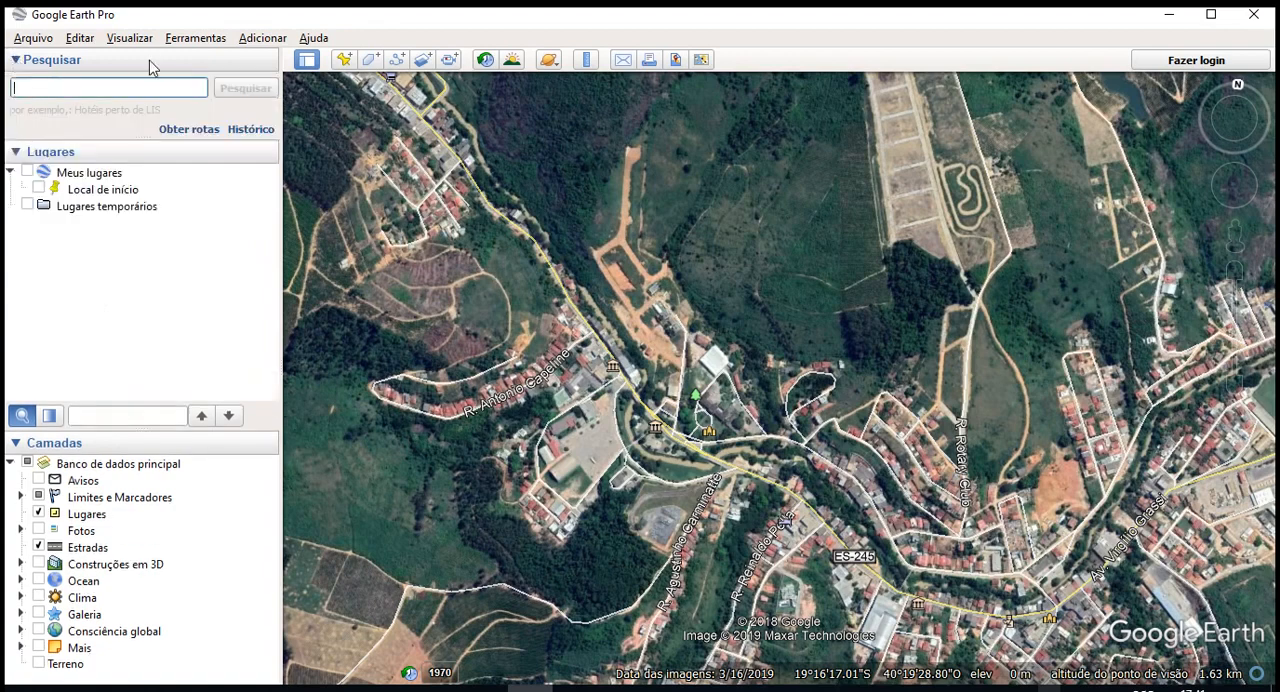
text(g)
key(BackSpace)
text(lINHARES)
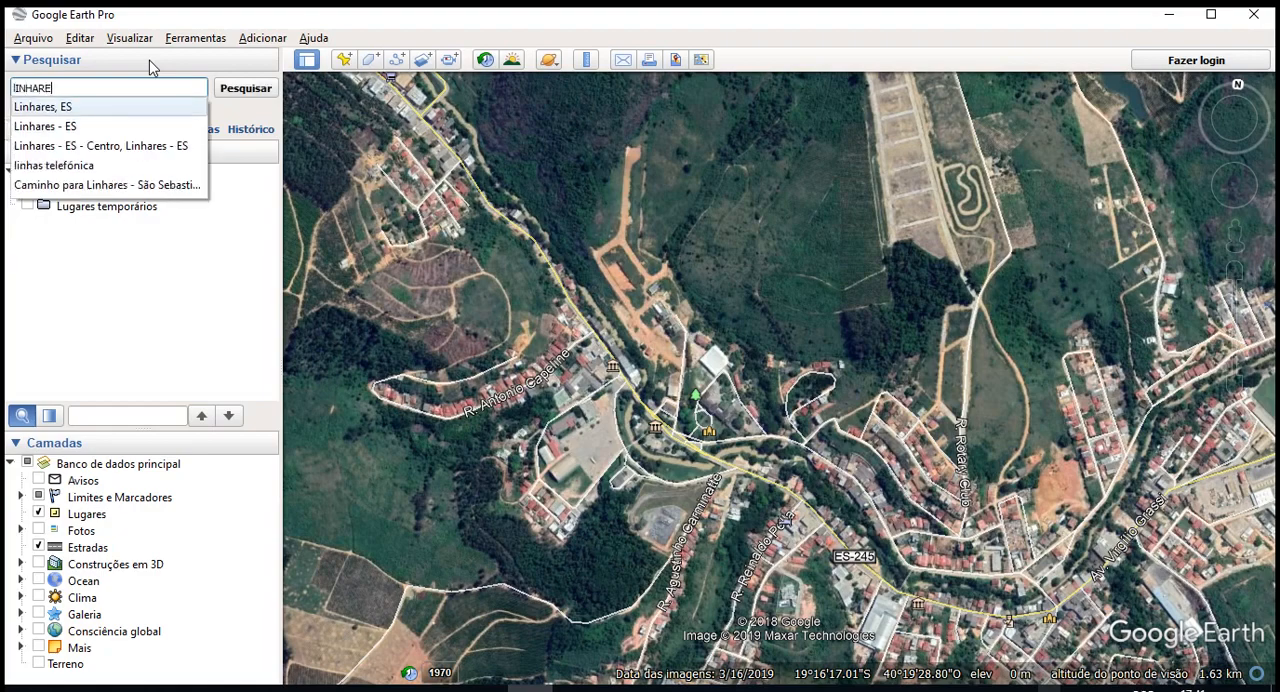
click(116, 106)
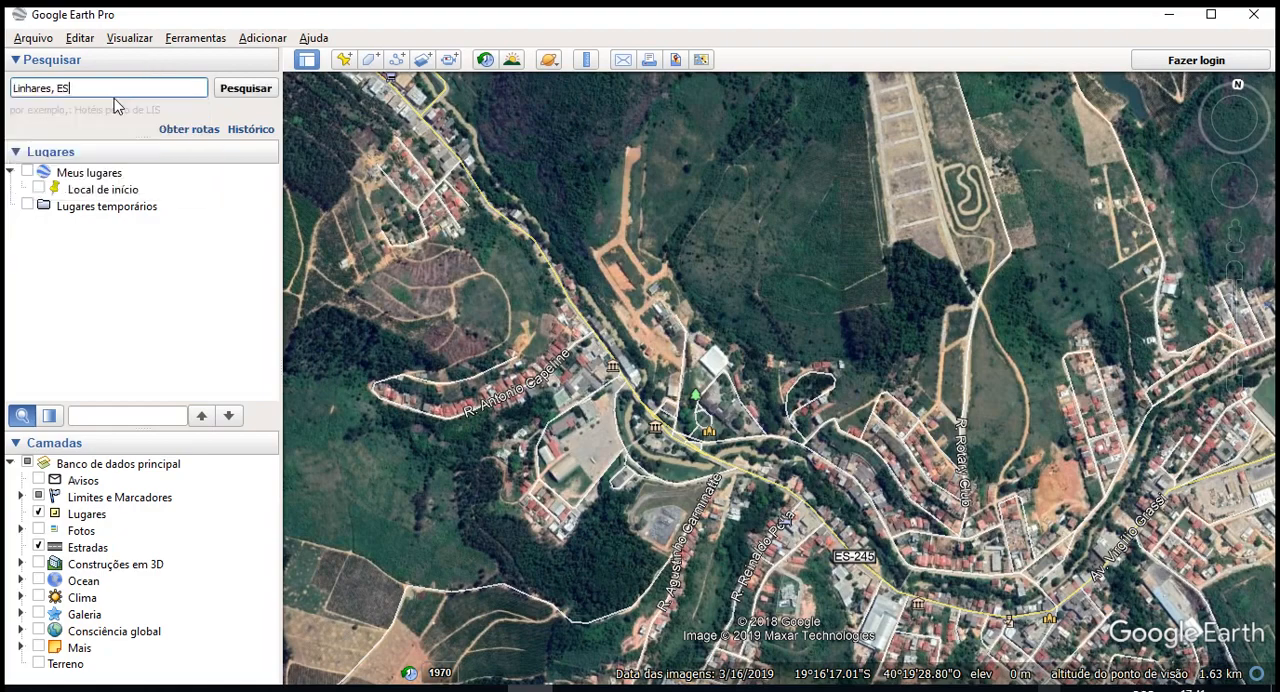
click(245, 90)
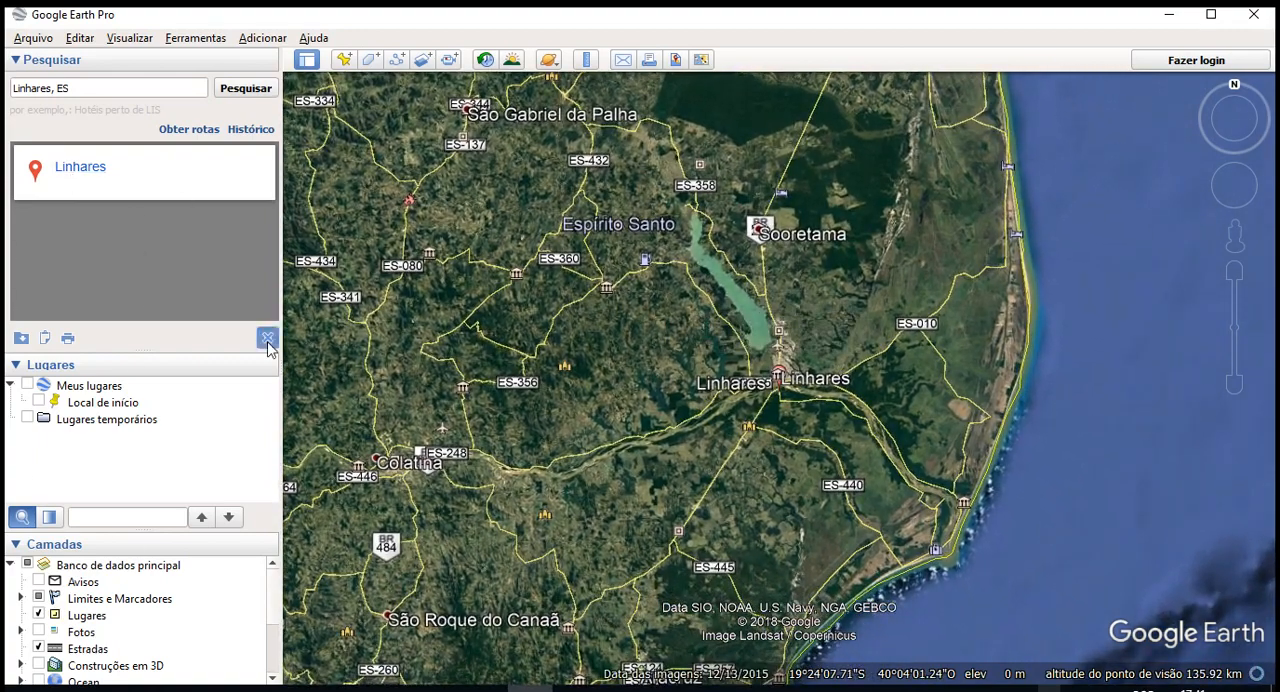
- Clear the Linhares search results and bring the view back to Rio Bananal at about 2.29 km altitude
click(268, 340)
click(103, 94)
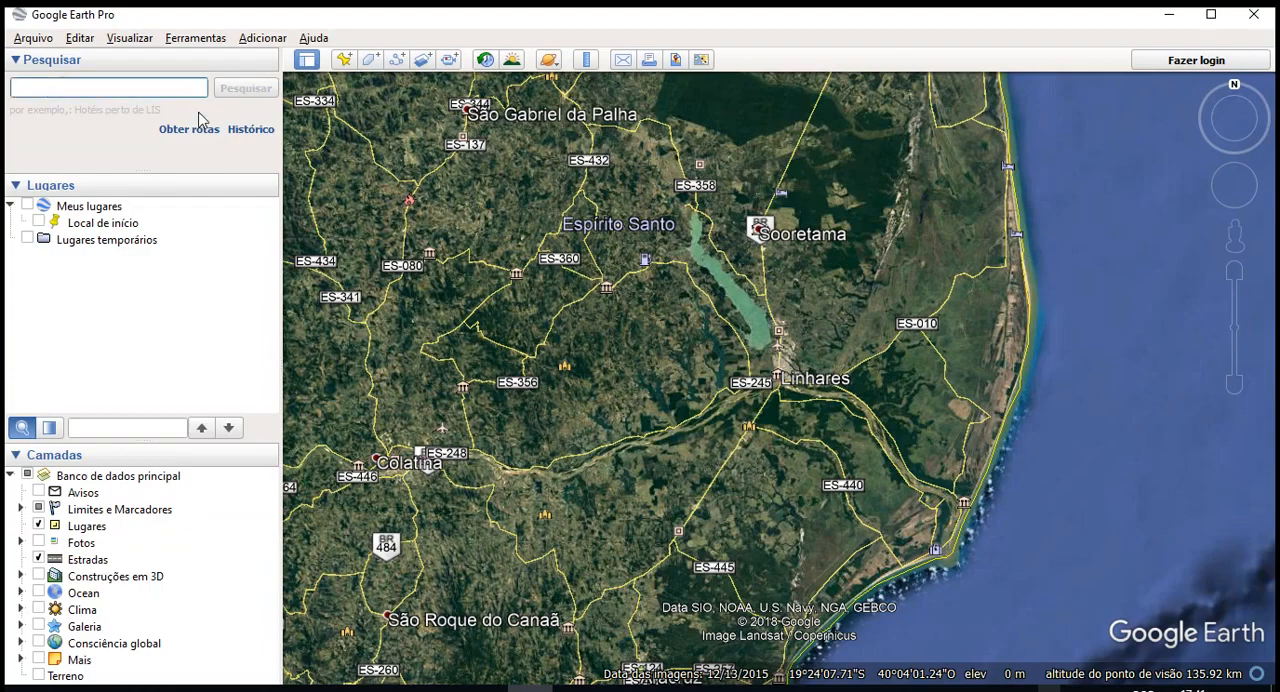
scroll(606, 320, up, 5)
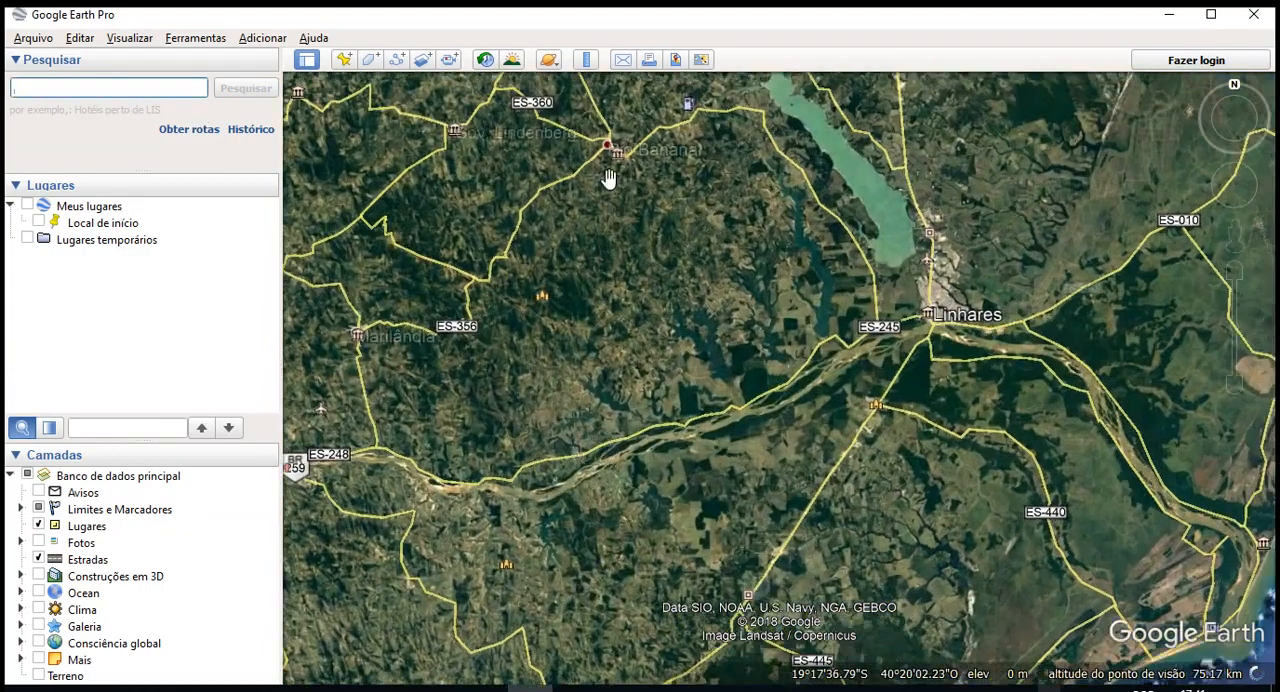
scroll(665, 394, up, 5)
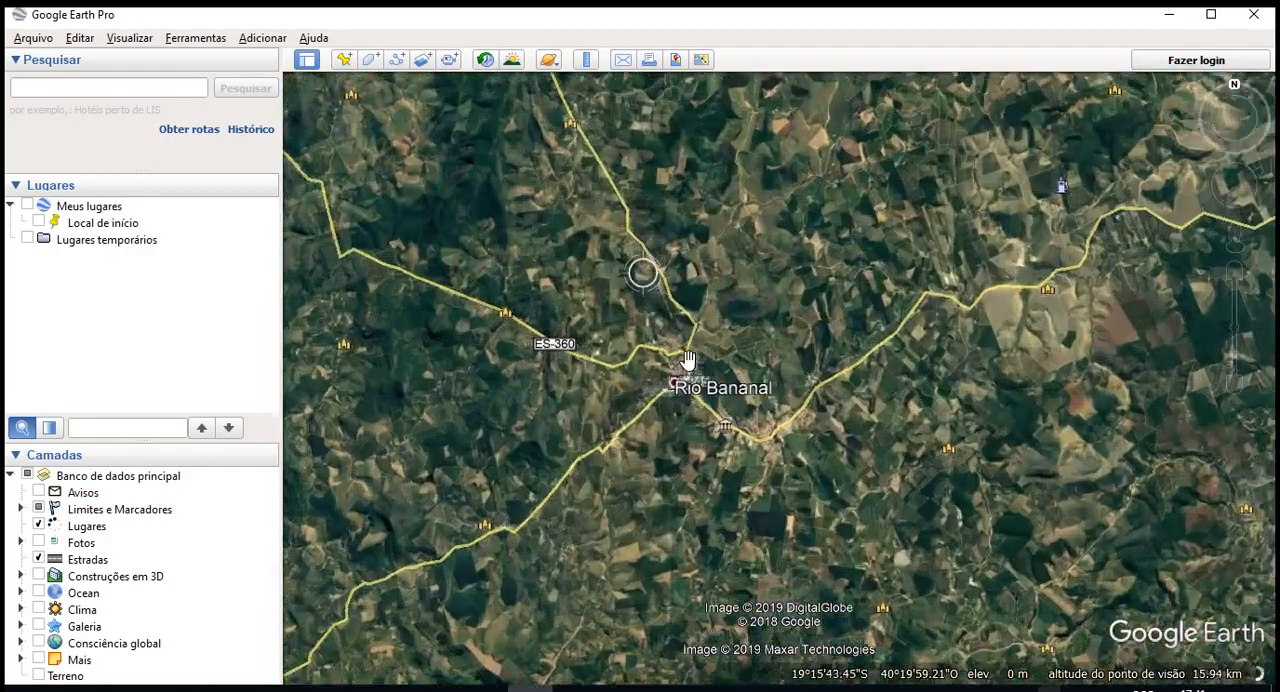
scroll(692, 448, up, 3)
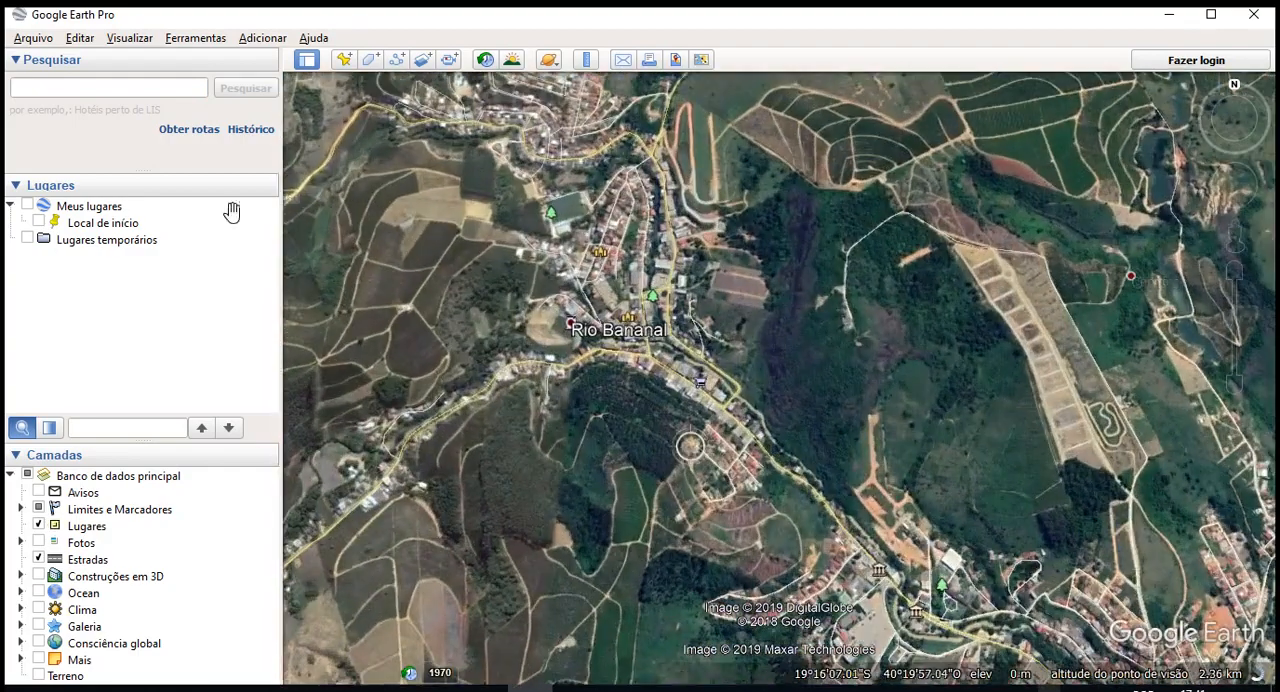
- Hide the sidebar to enlarge the map area and show it again
click(307, 62)
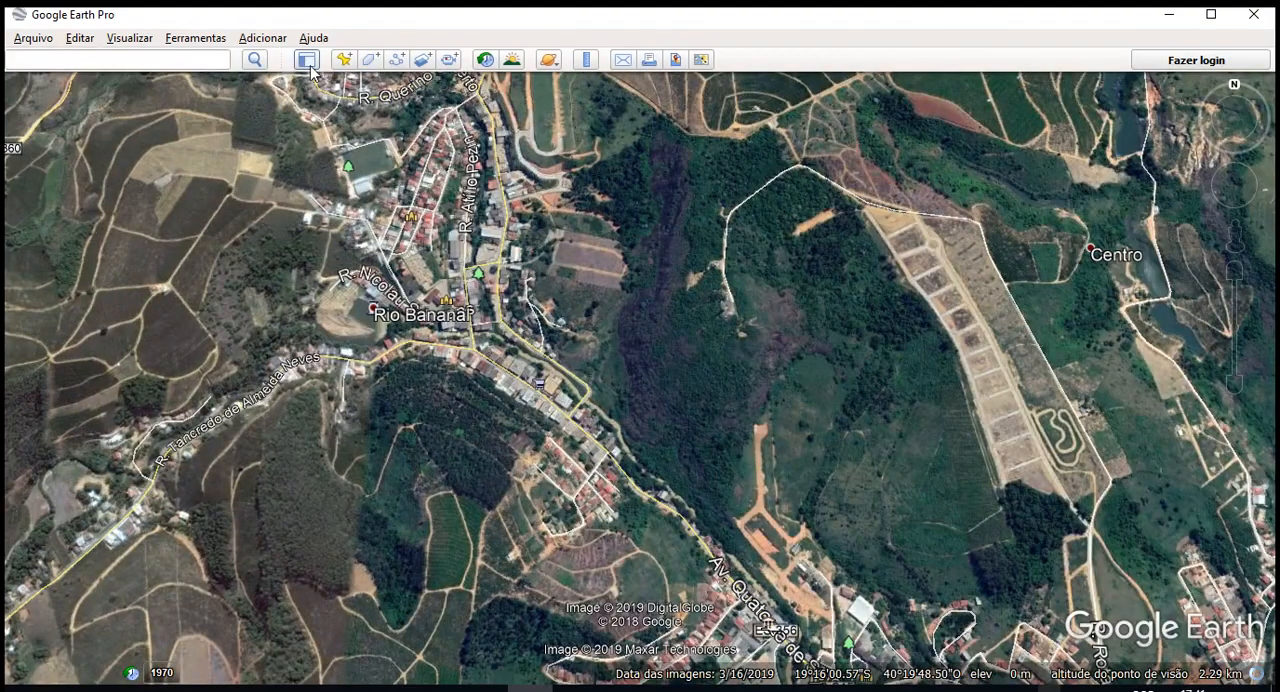
click(243, 59)
click(257, 60)
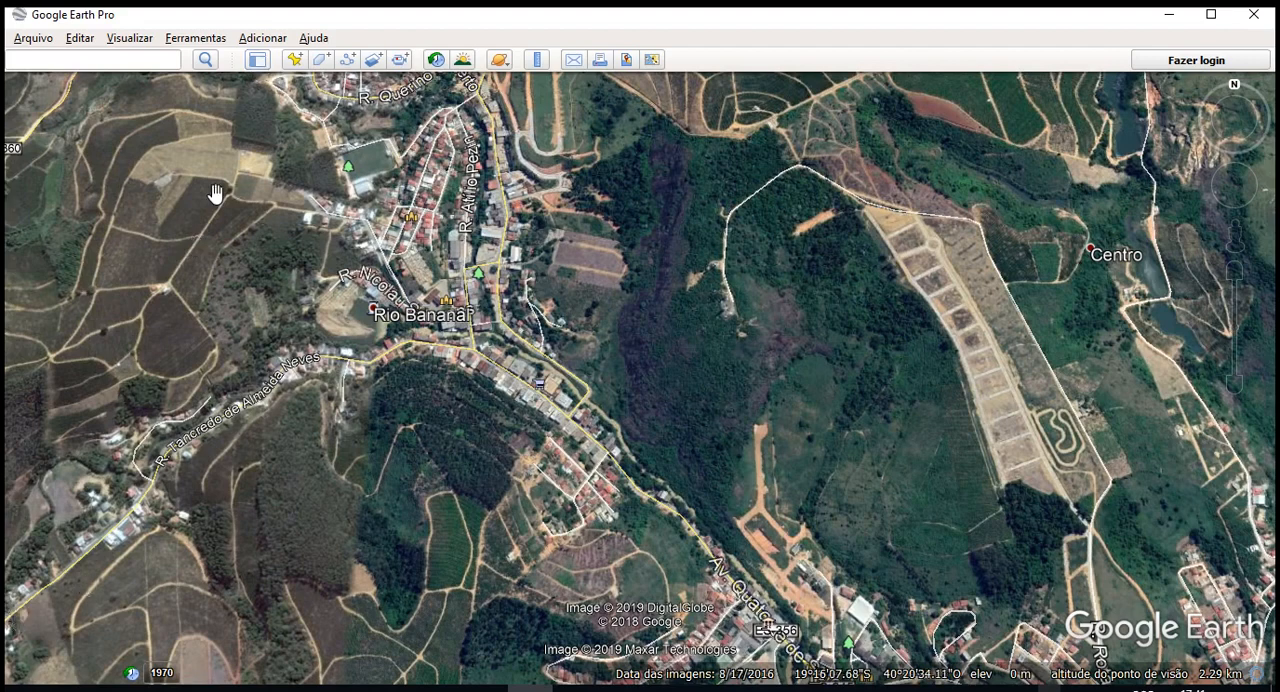
click(256, 61)
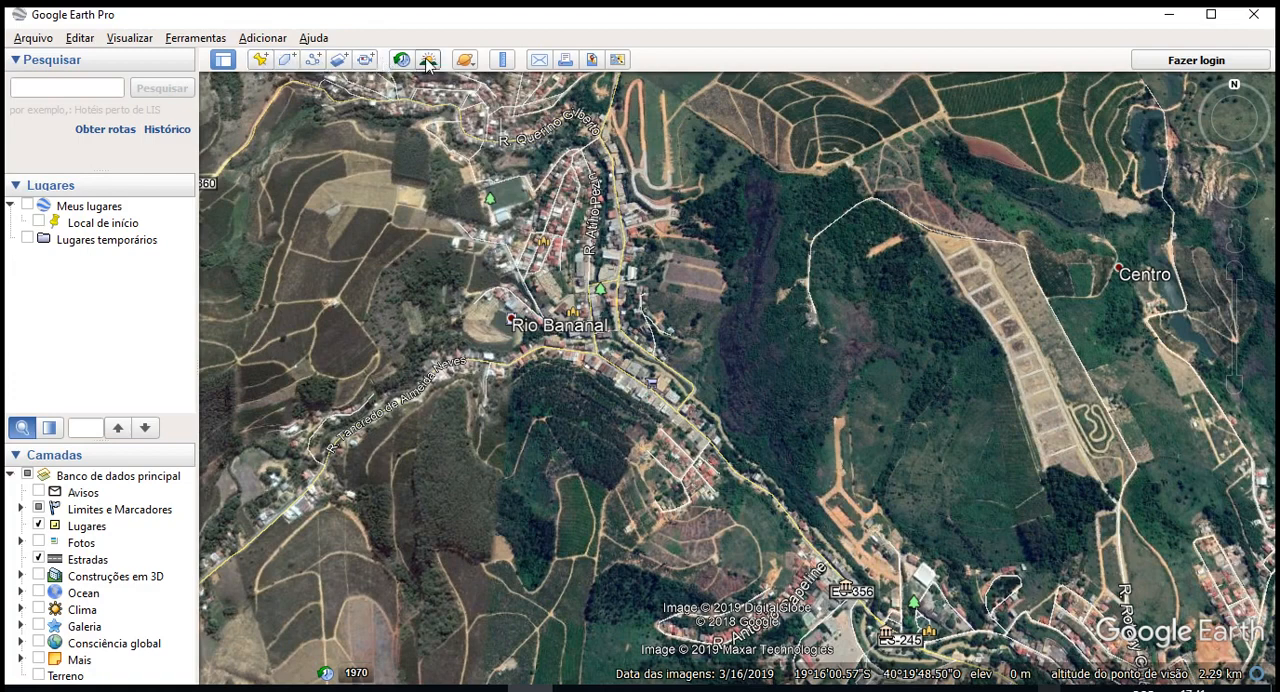
- Examine the list of viewable celestial bodies and the ruler's measuring modes, from Linha through Polígono em 3D
click(465, 60)
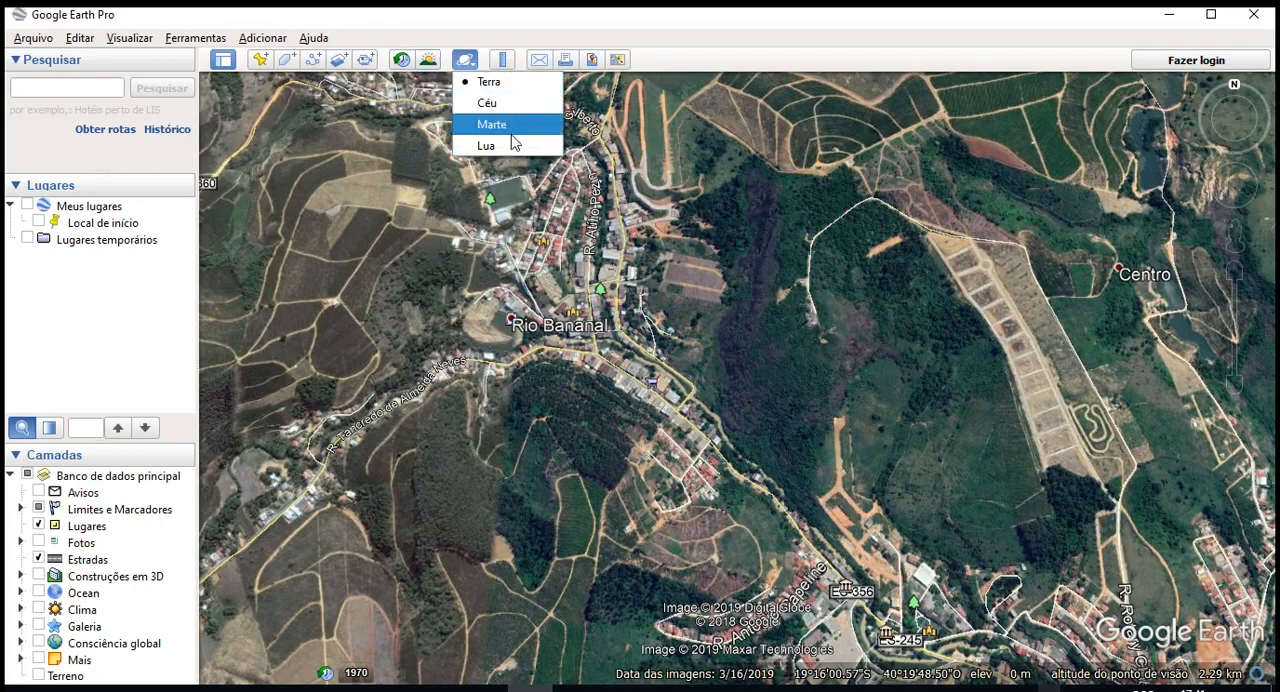
click(502, 59)
click(502, 59)
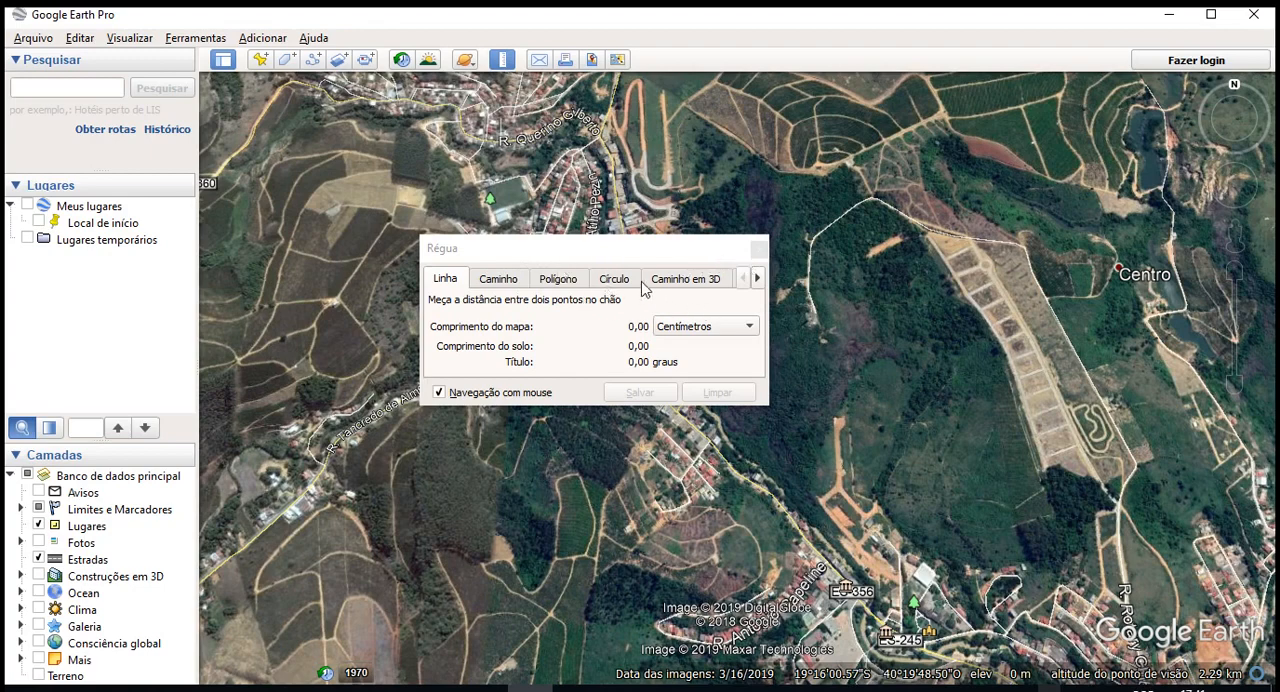
click(640, 284)
click(680, 282)
click(757, 279)
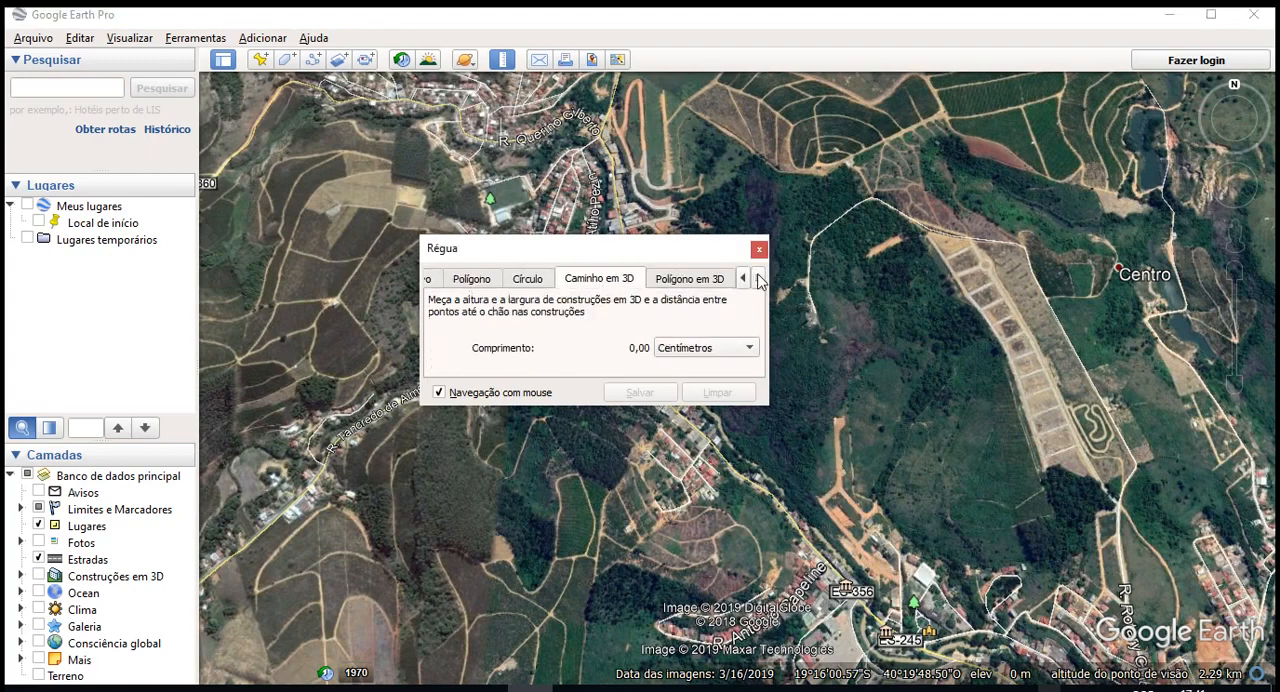
click(712, 279)
click(760, 249)
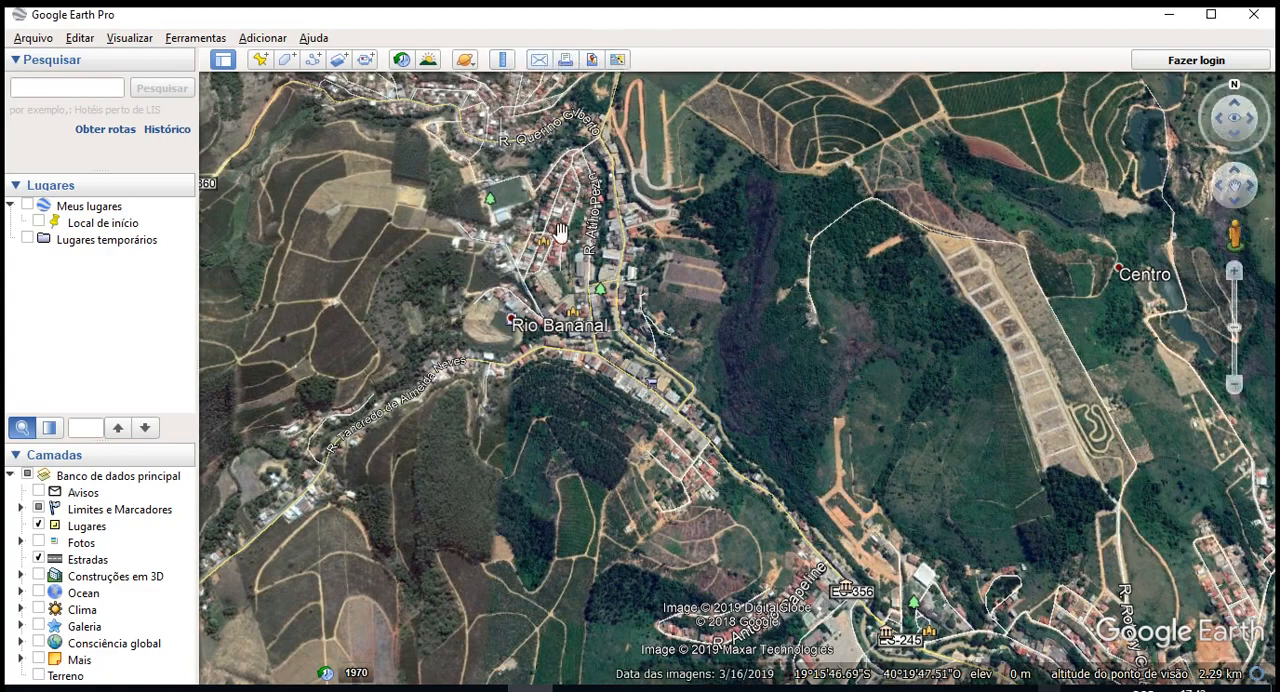
drag(561, 233, 576, 266)
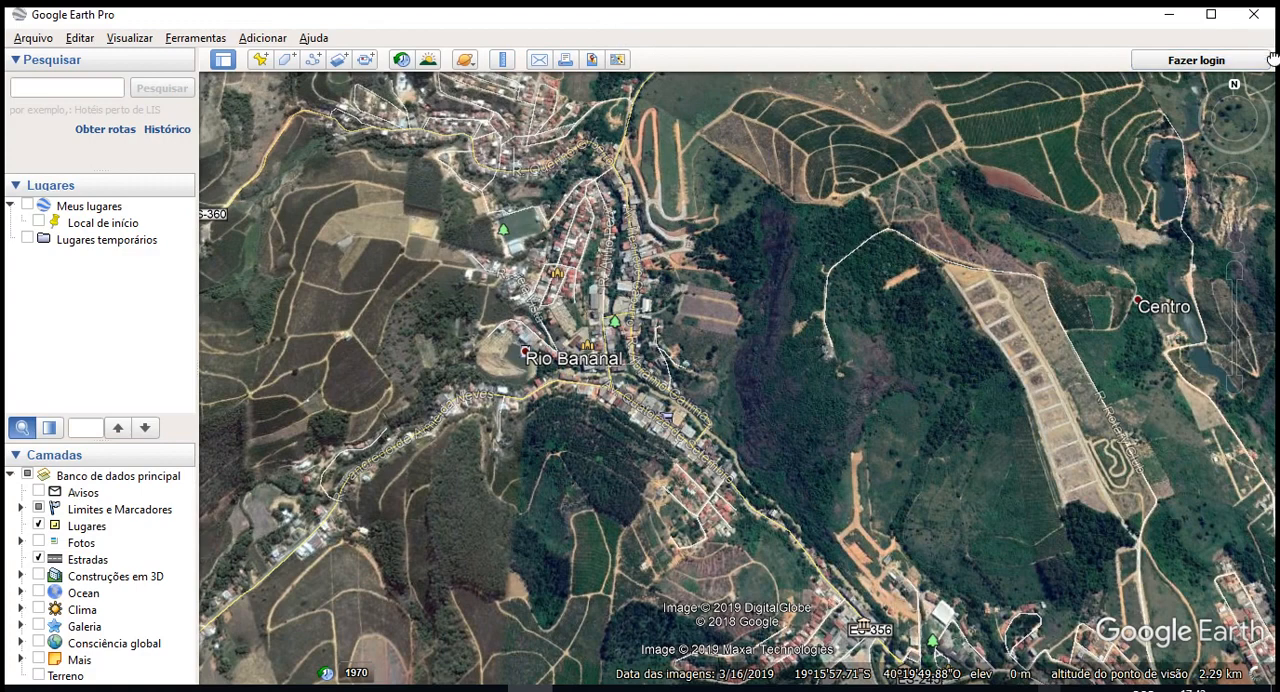
click(243, 38)
mouse_move(195, 40)
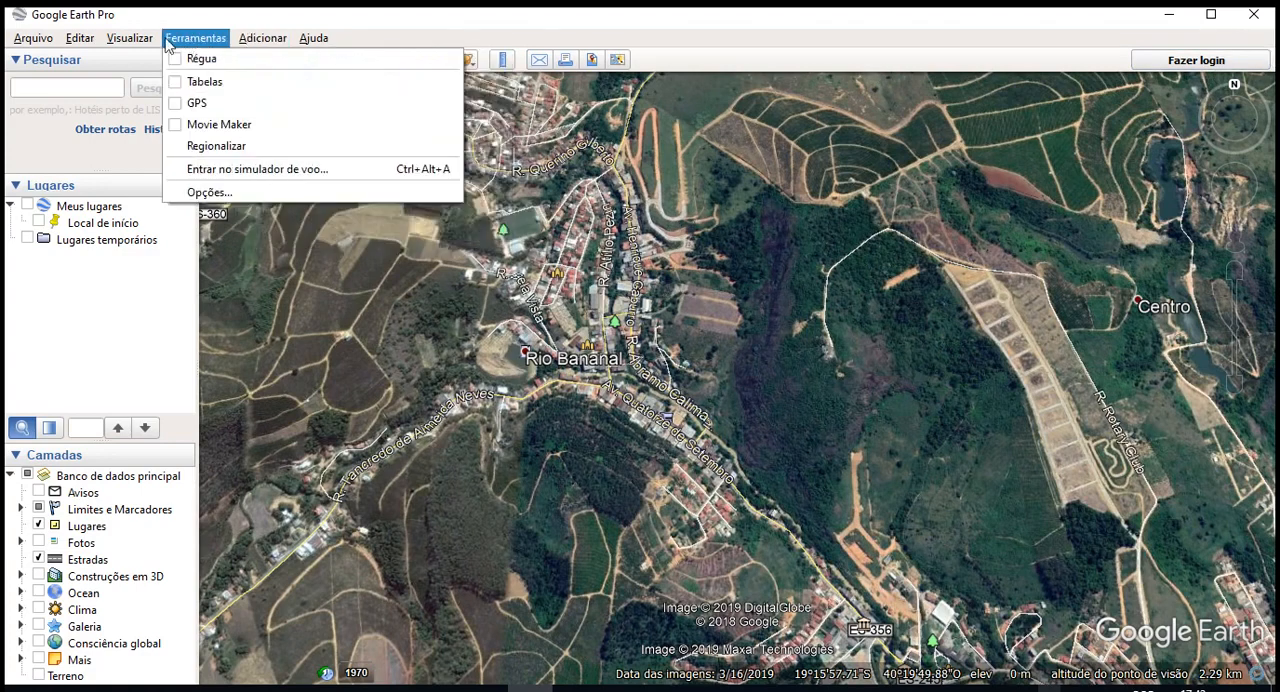
mouse_move(113, 40)
mouse_move(12, 40)
click(246, 208)
- Set the latitude/longitude display to Universal Transversa de Mercator in the program's 3D view options
click(198, 40)
click(210, 193)
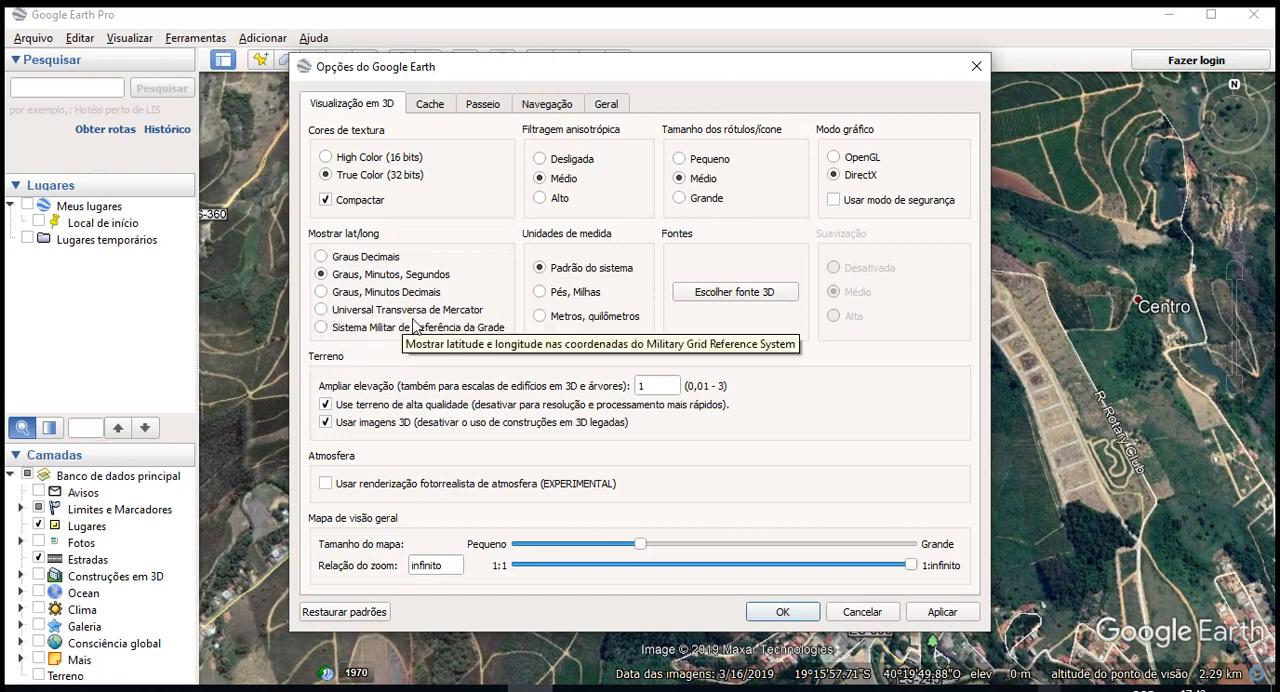
click(321, 311)
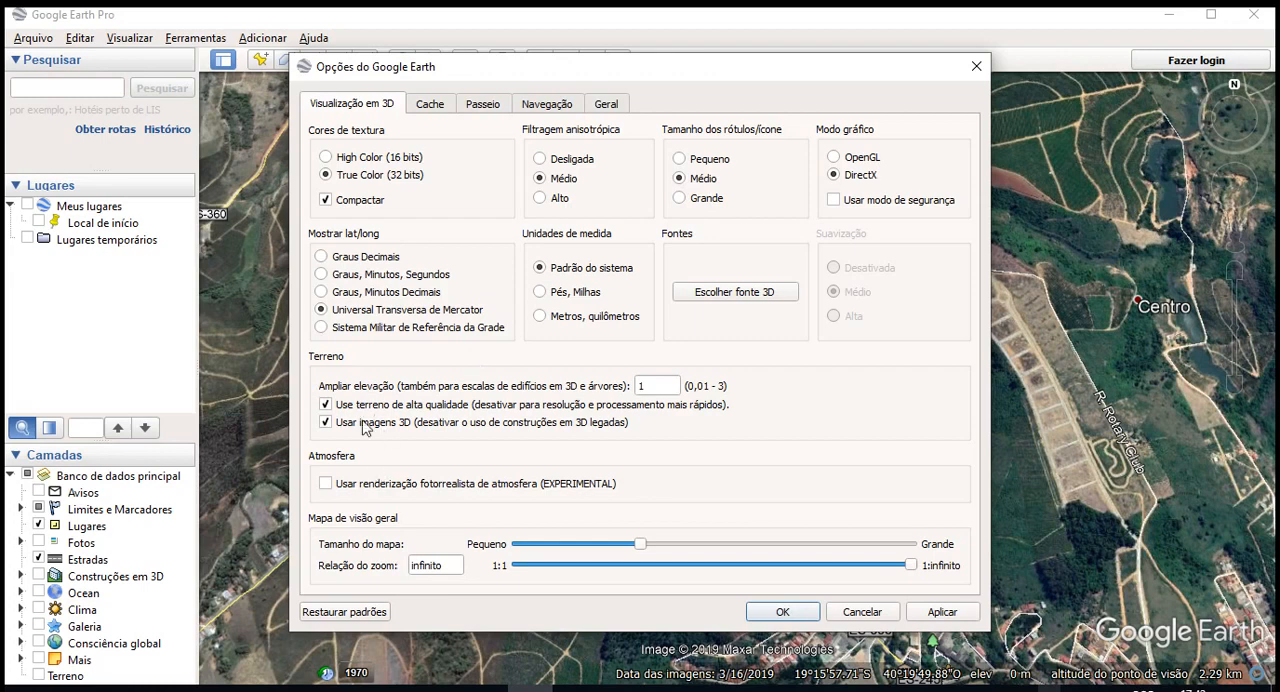
- Disable high-quality terrain and 3D imagery, and set the units of measurement to Metros, quilômetros
click(331, 404)
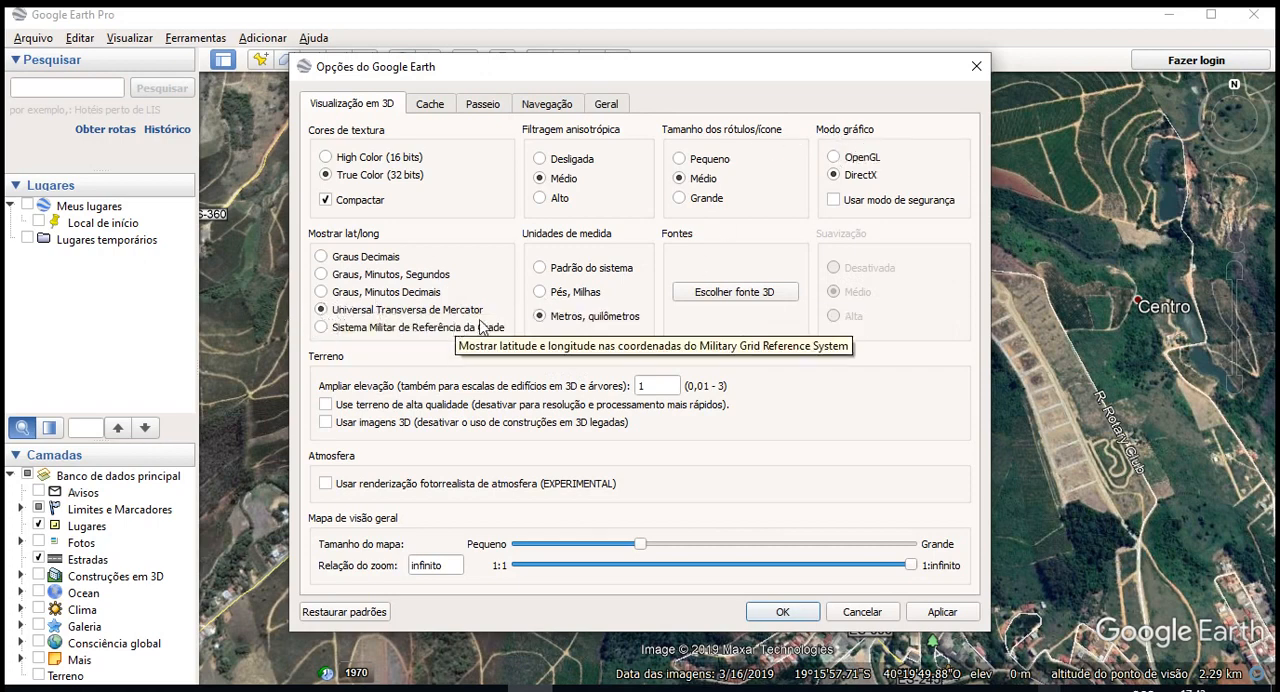
click(565, 274)
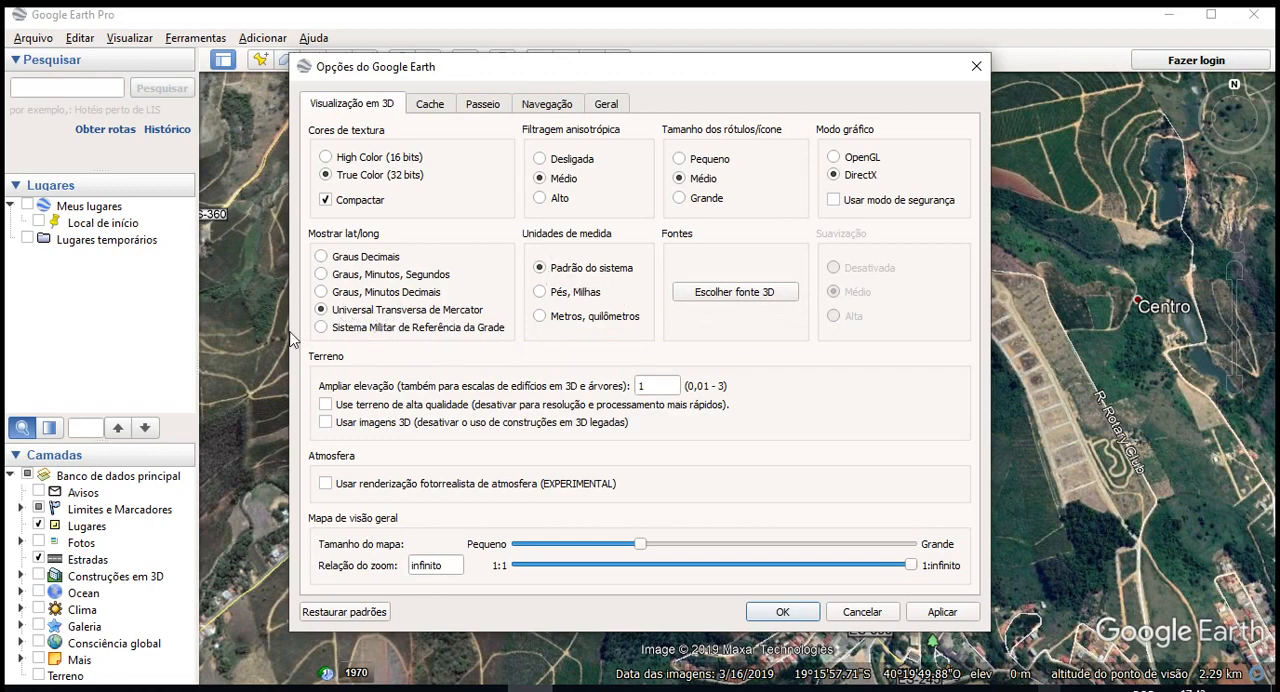
click(606, 316)
- Configure the navigation options with no automatic tilt when zooming, a faster mouse wheel speed and inverted wheel zoom direction
click(421, 104)
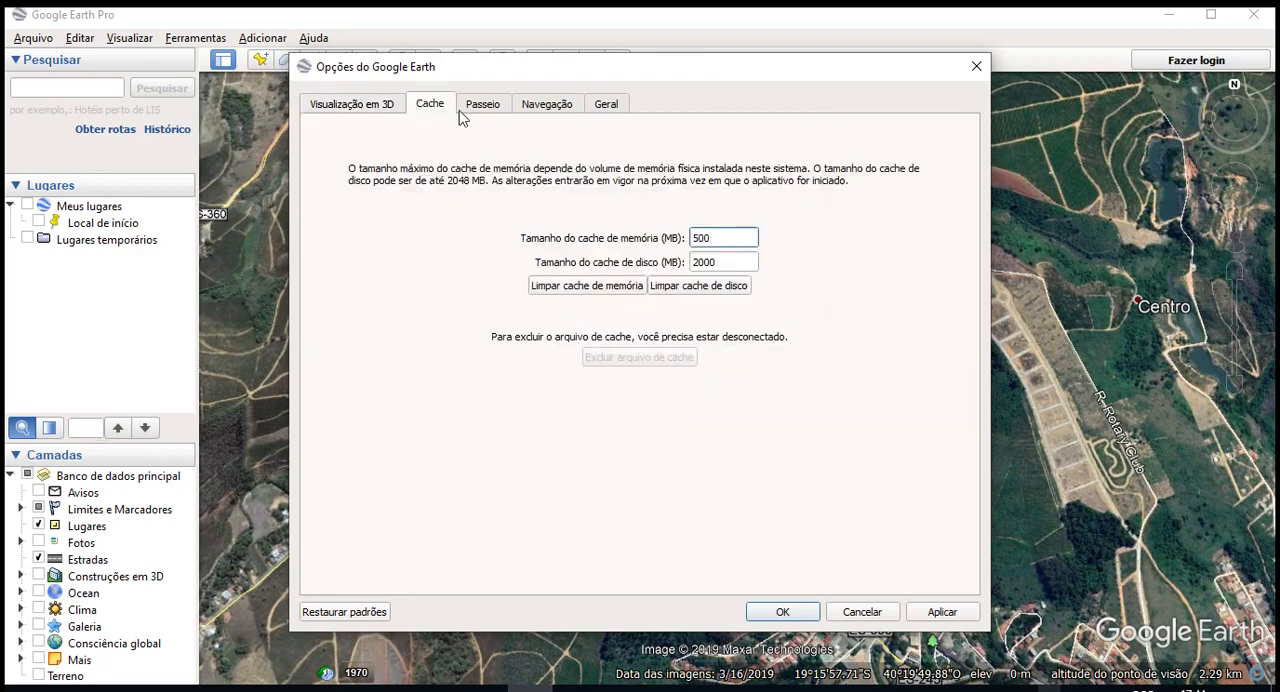
click(485, 108)
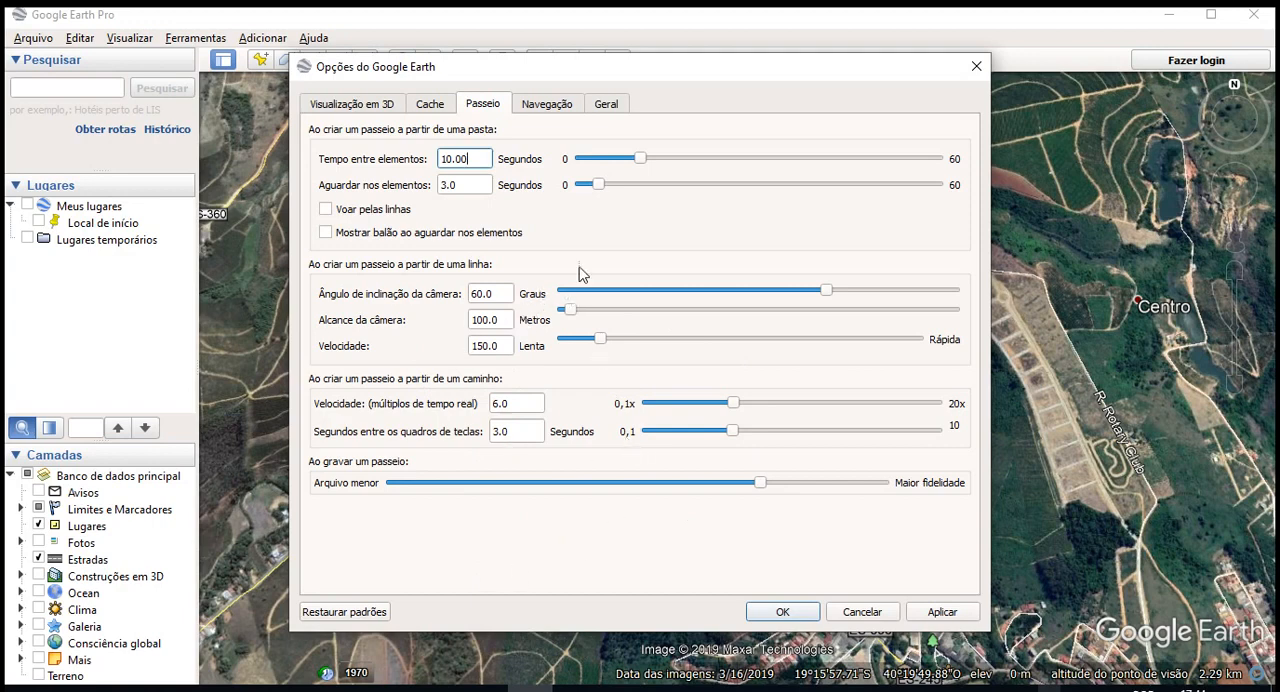
click(556, 103)
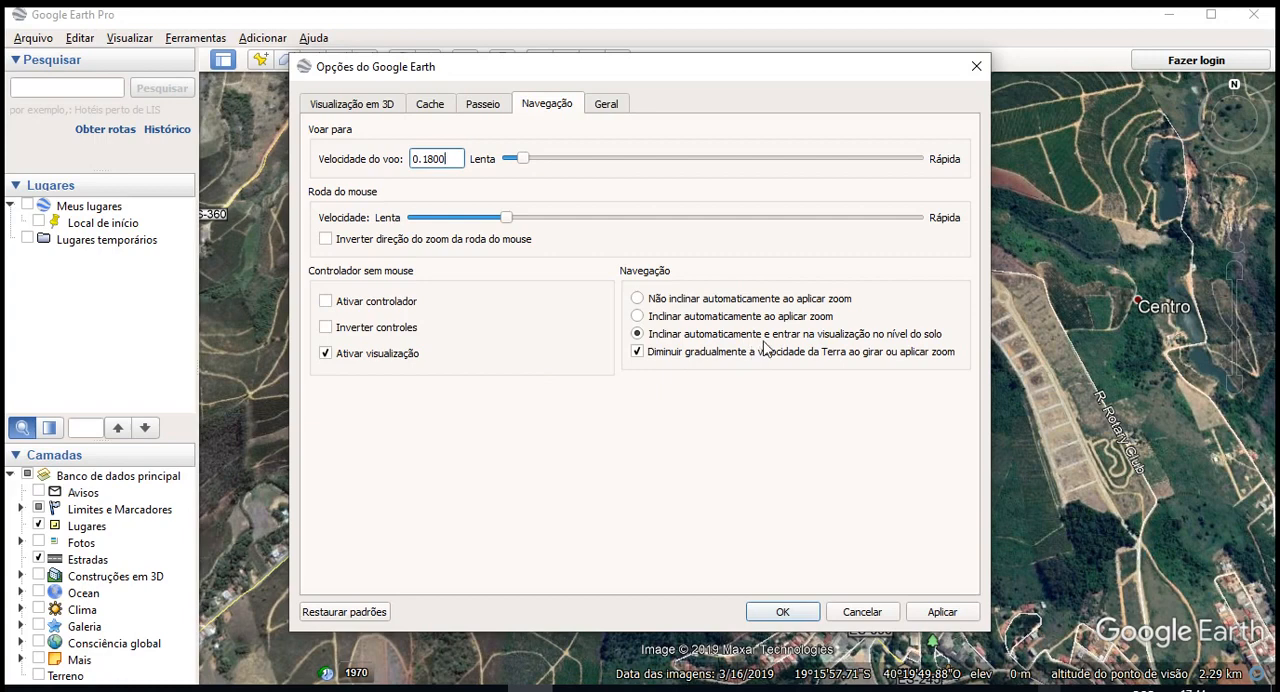
click(667, 305)
drag(501, 222, 555, 222)
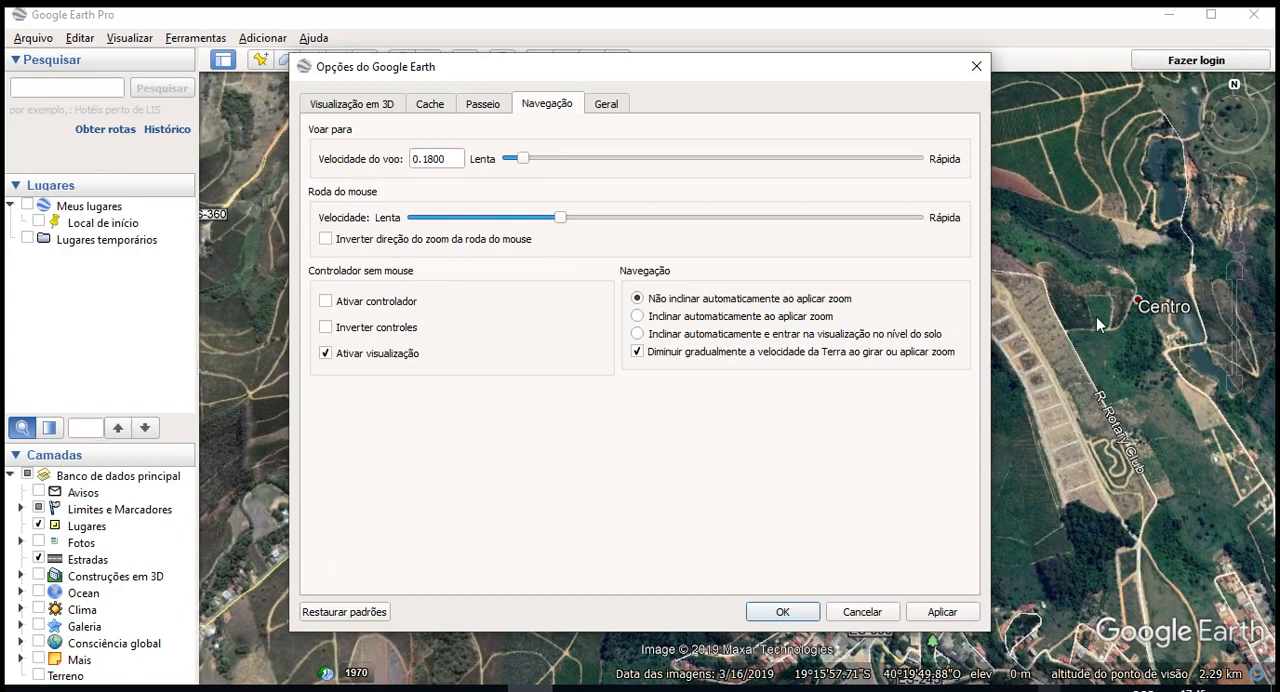
- Finish checking the mouse wheel zoom setting, review the general program settings, and apply the configured options
click(383, 242)
click(370, 242)
click(366, 242)
click(598, 104)
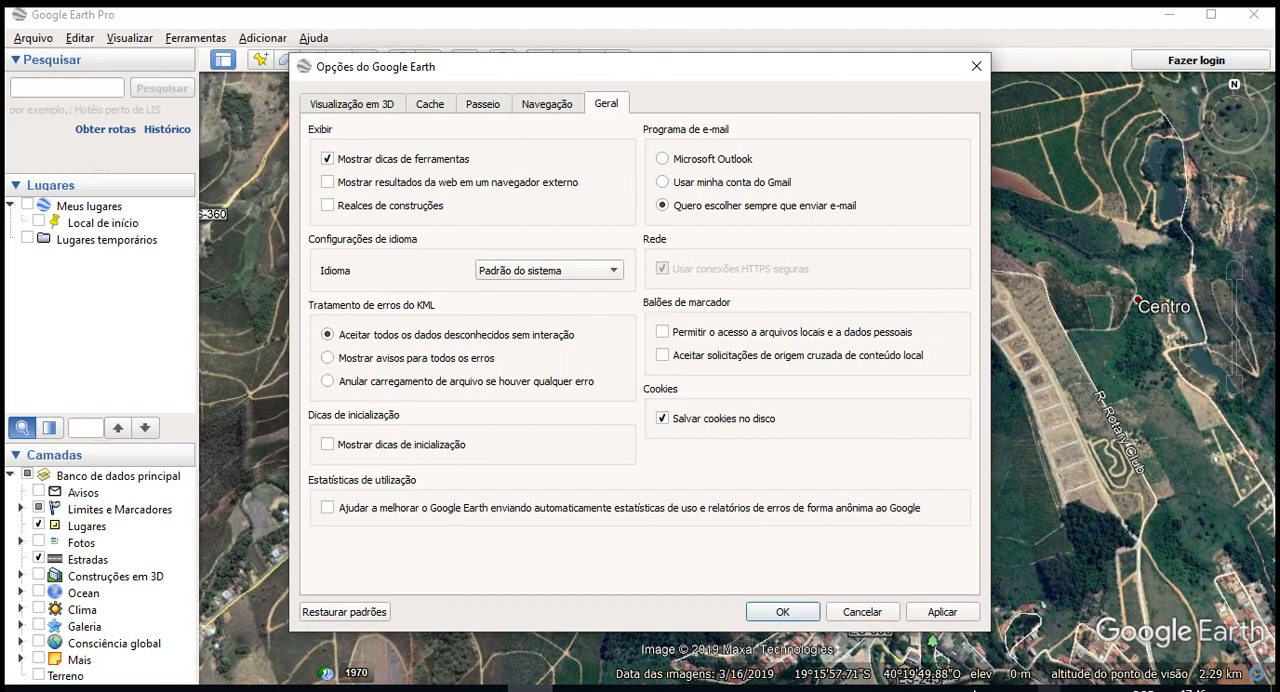
click(940, 612)
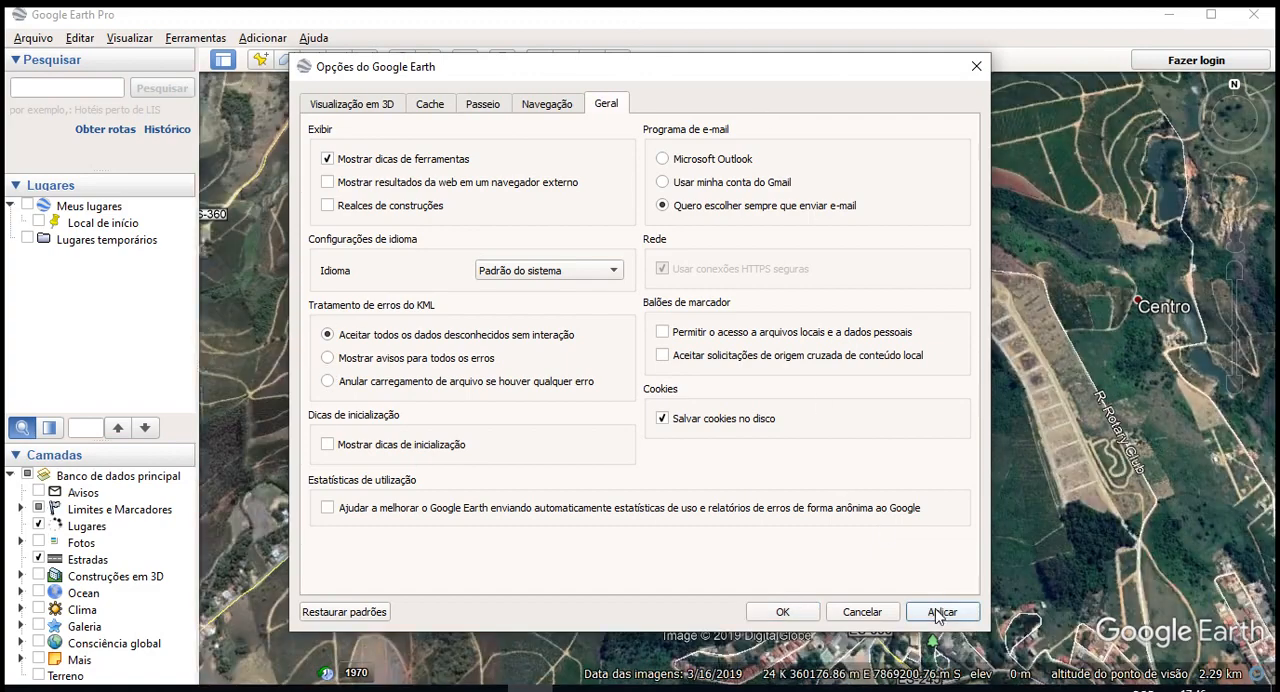
click(780, 614)
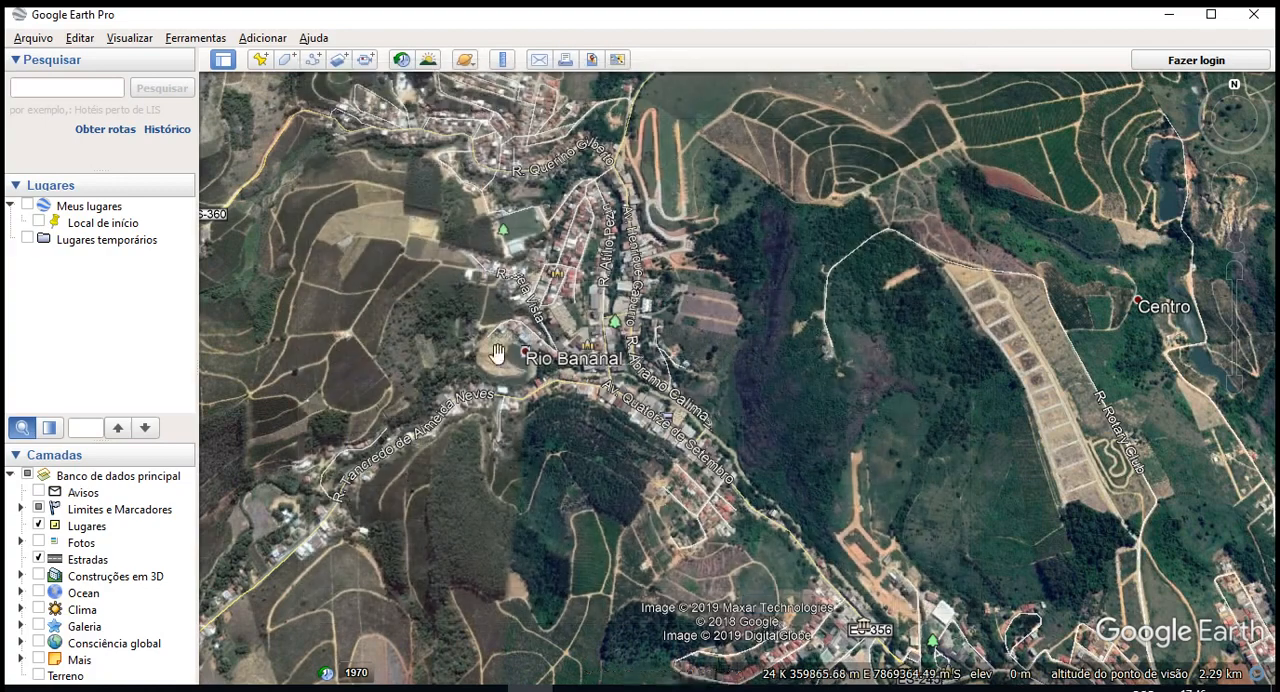
- Examine the UTM coordinates, elevation and viewing altitude readouts at different positions and zoom levels around Rio Bananal
drag(717, 558, 770, 442)
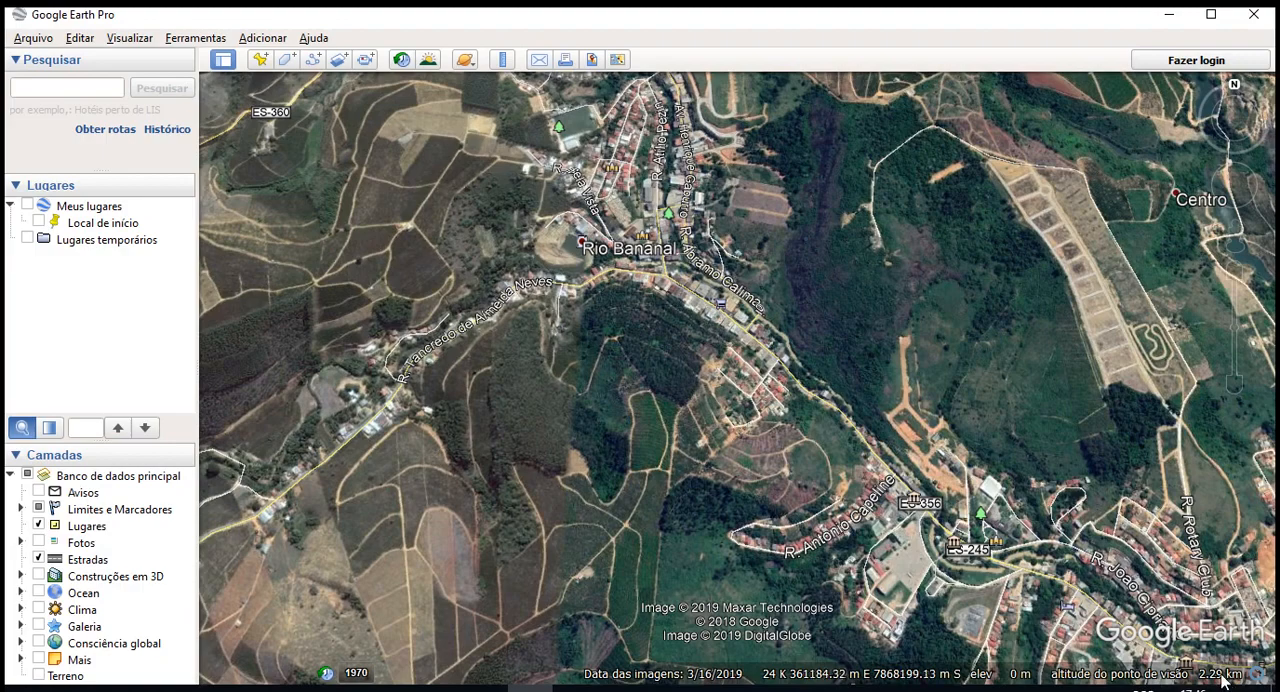
scroll(568, 392, down, 4)
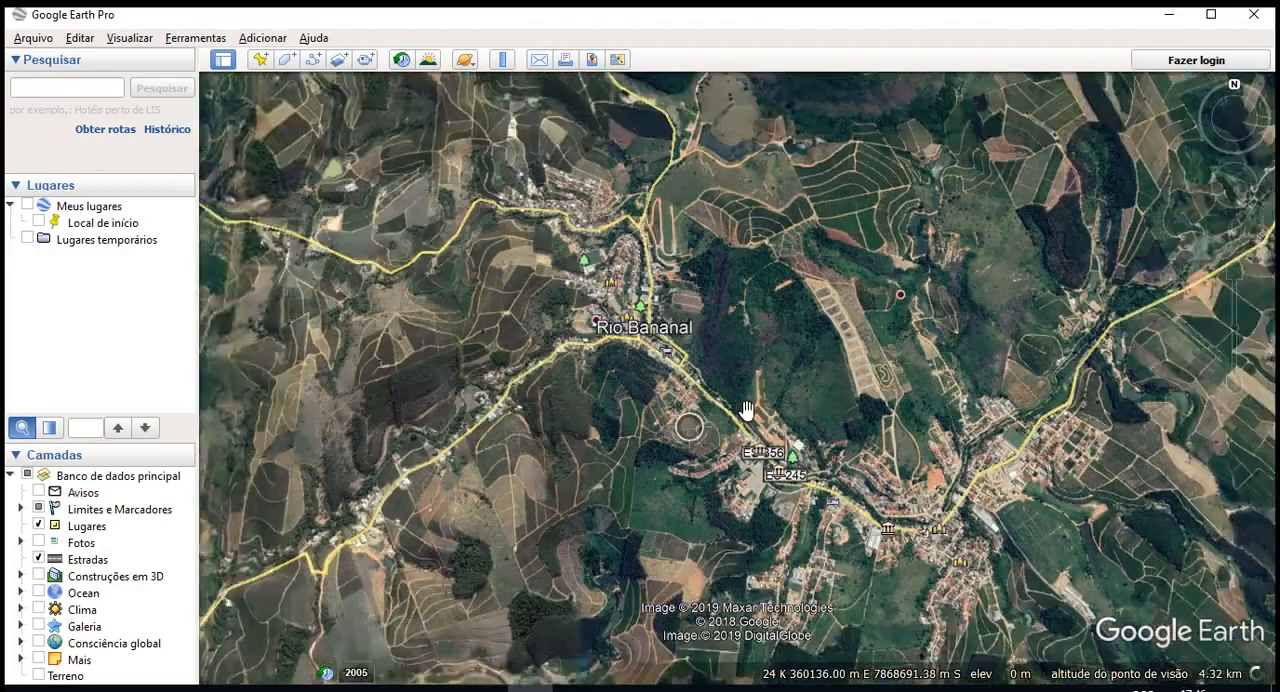
scroll(732, 365, up, 3)
scroll(757, 434, up, 3)
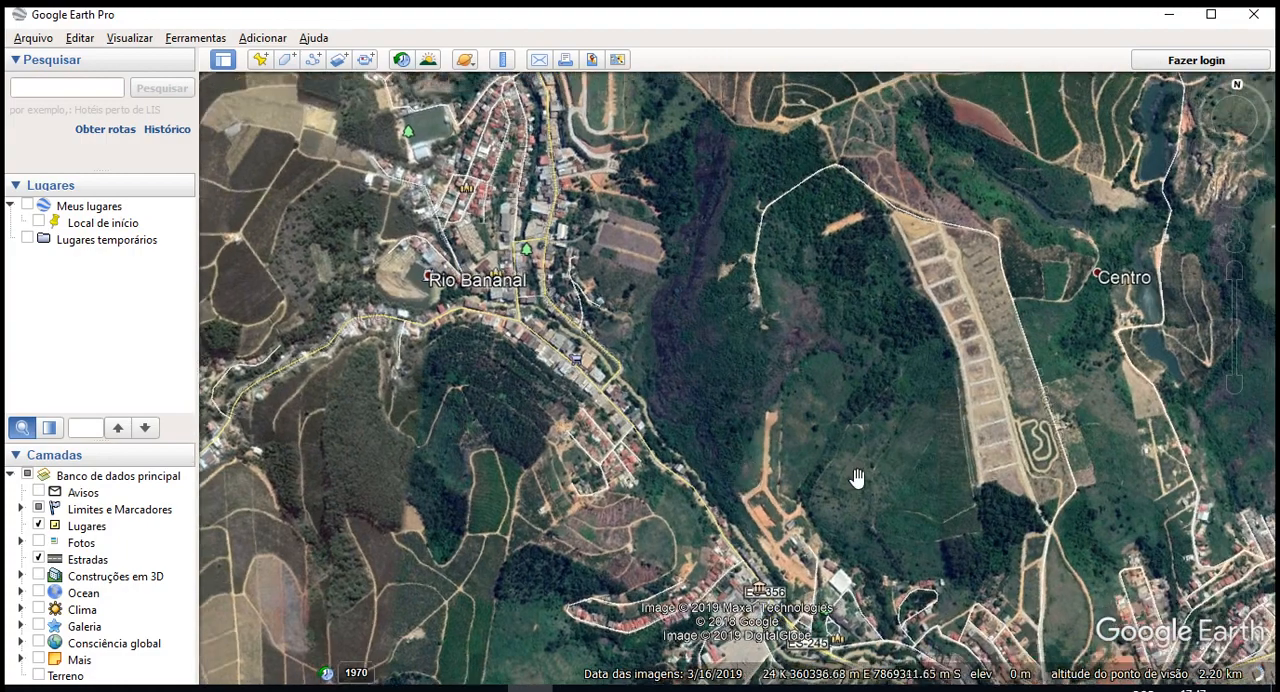
scroll(857, 480, down, 5)
scroll(708, 528, up, 5)
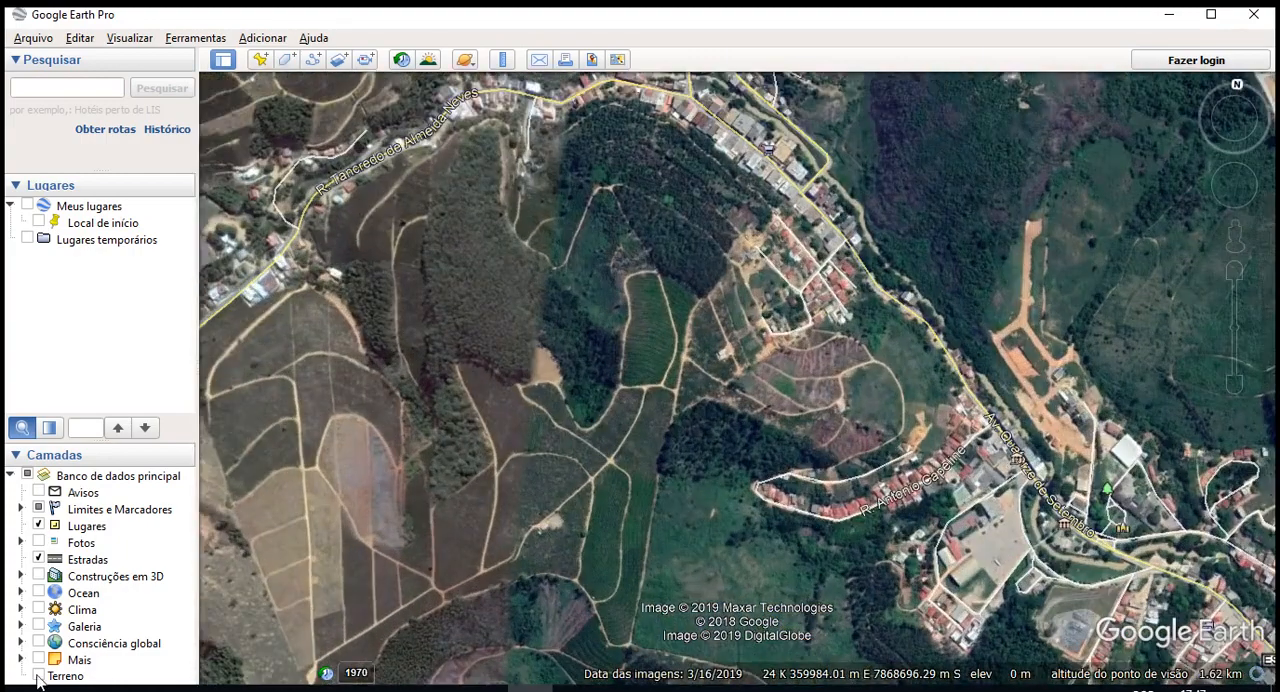
- Try to enable the Terreno layer, decline sending the error report, and reopen Google Earth Pro
click(38, 676)
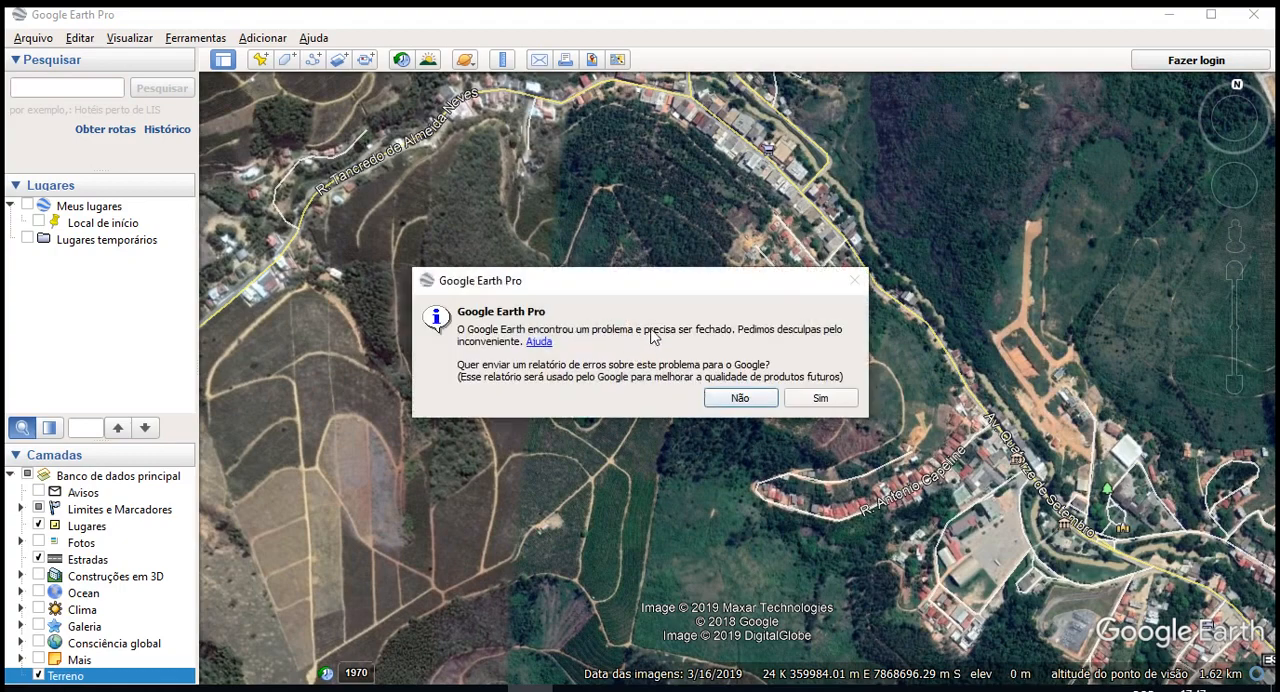
click(742, 398)
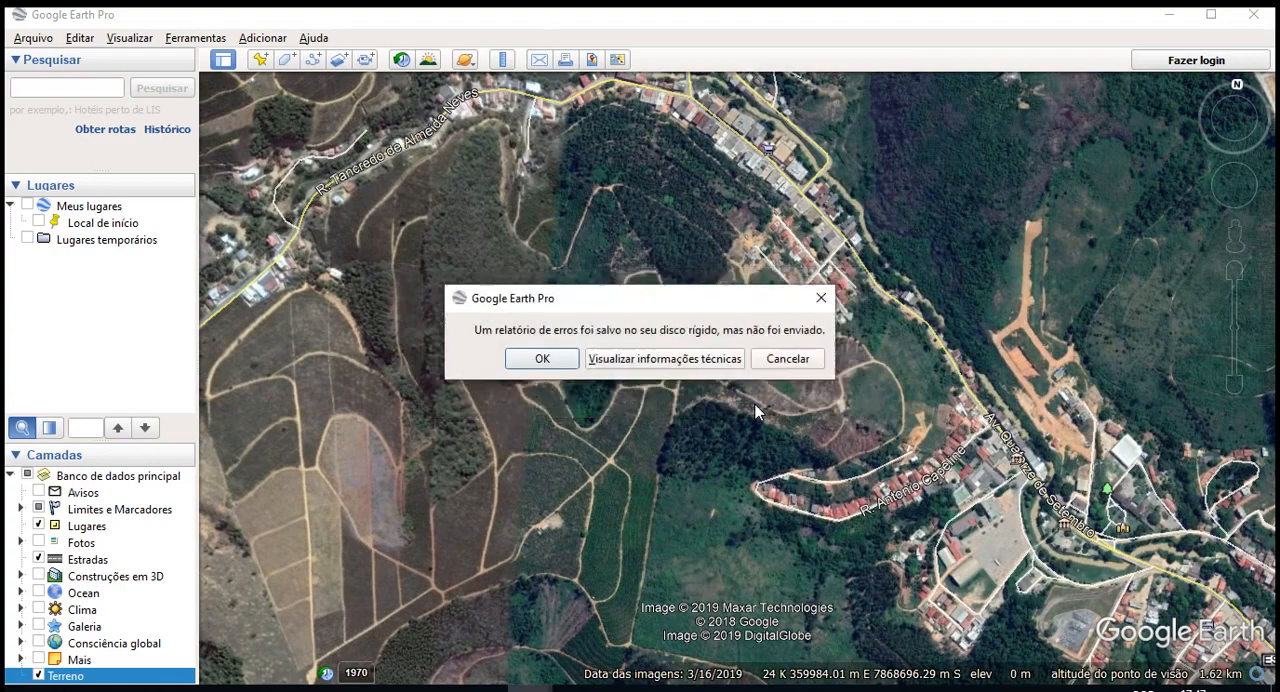
click(546, 357)
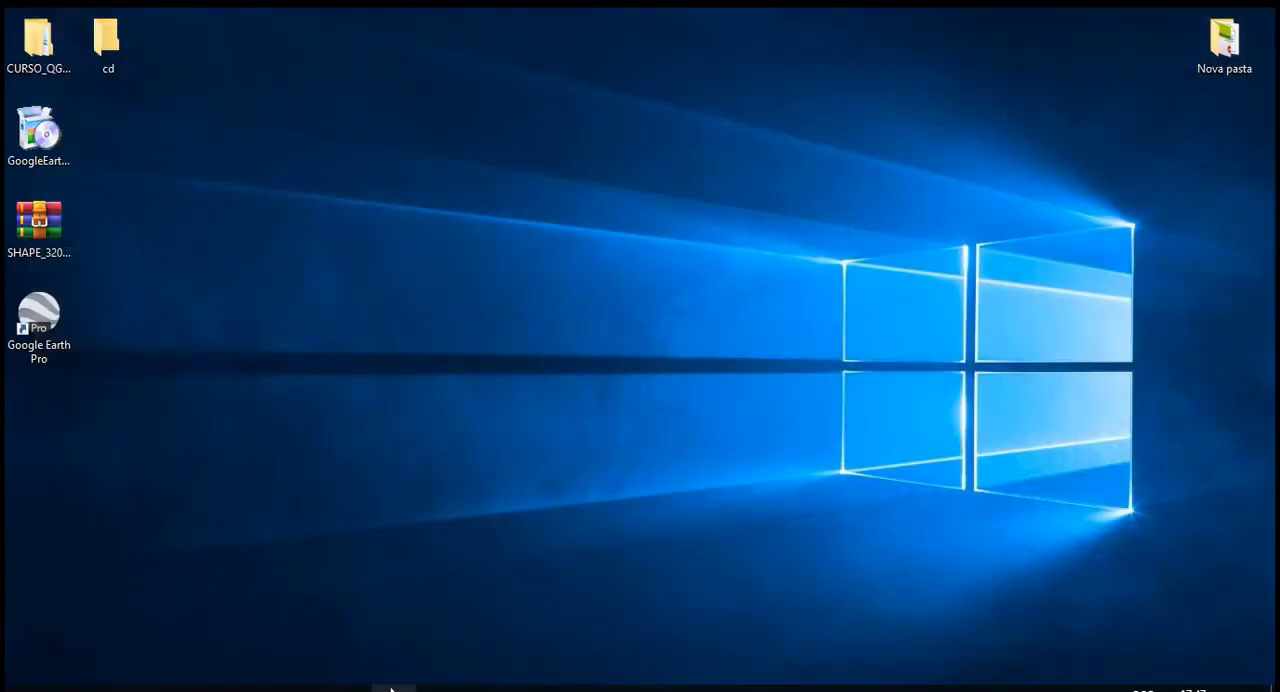
double_click(50, 322)
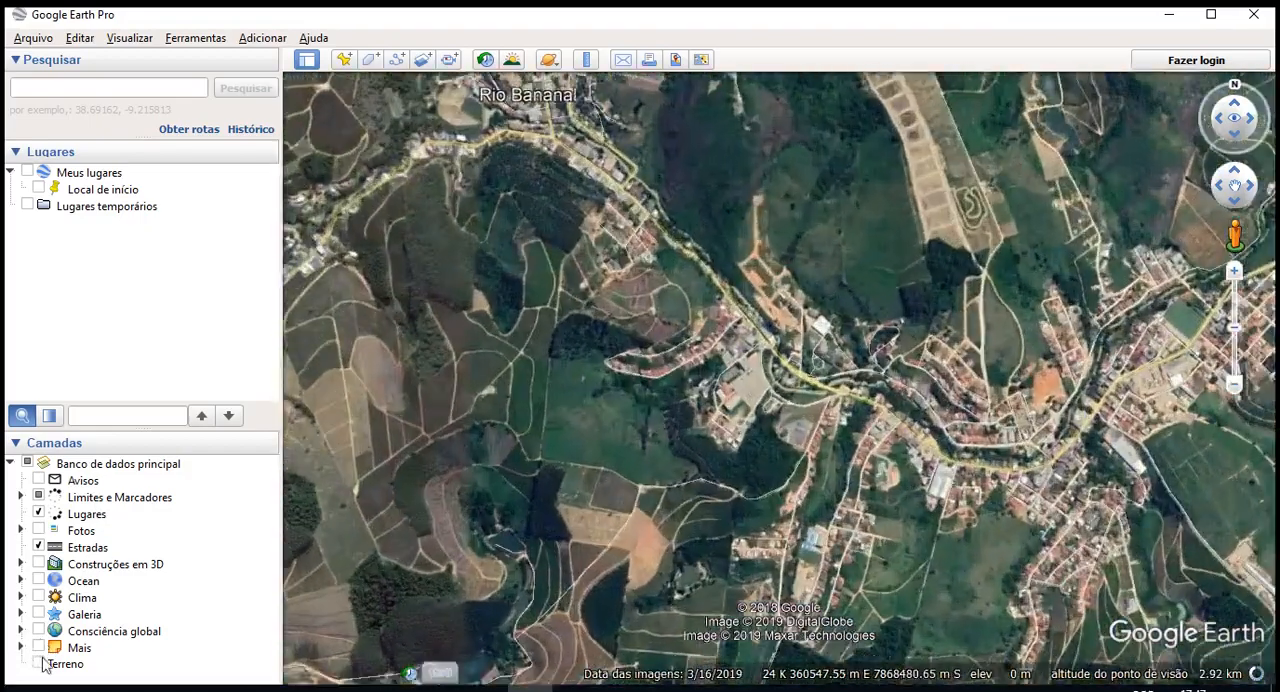
- Check ground elevations at different points across the town with the Terreno layer enabled, and disable that layer again
click(39, 664)
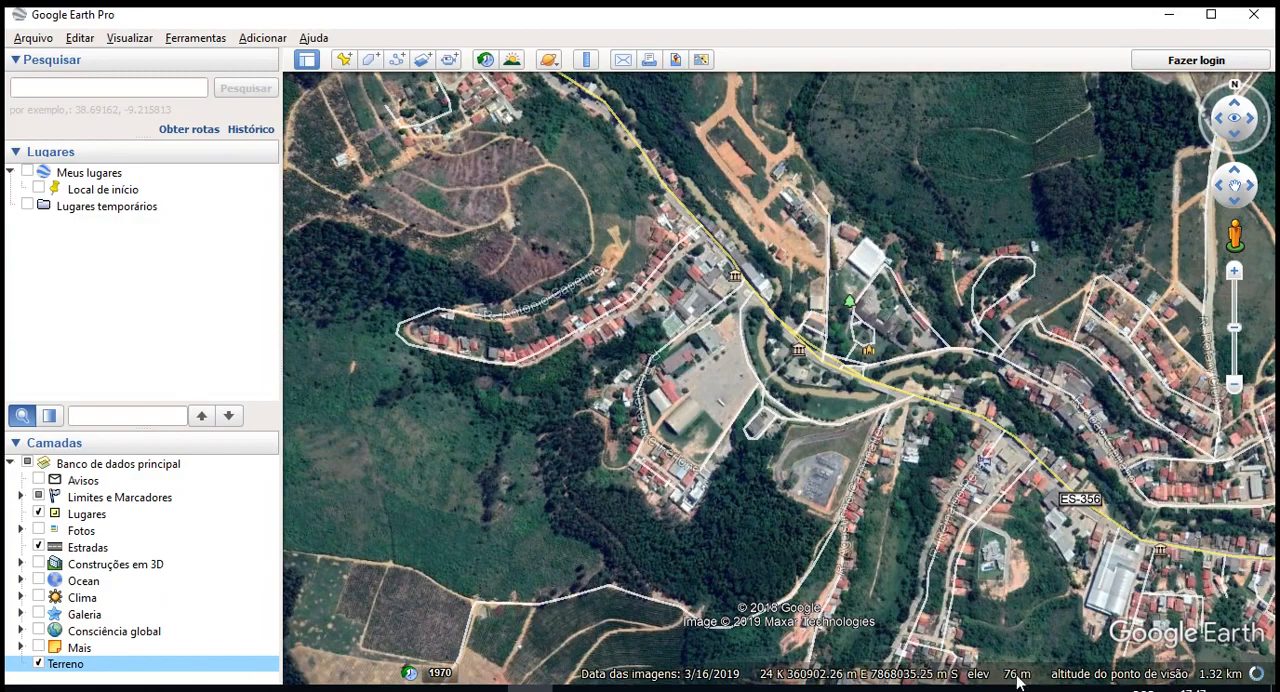
scroll(991, 569, up, 2)
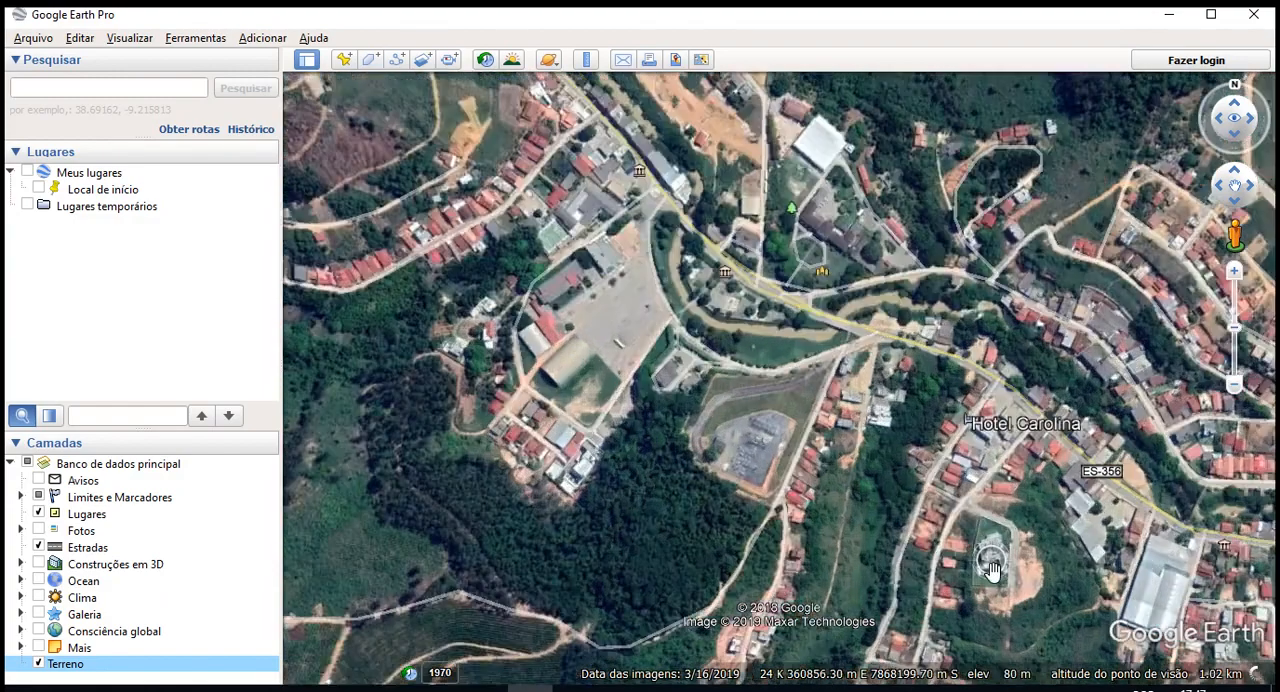
double_click(991, 569)
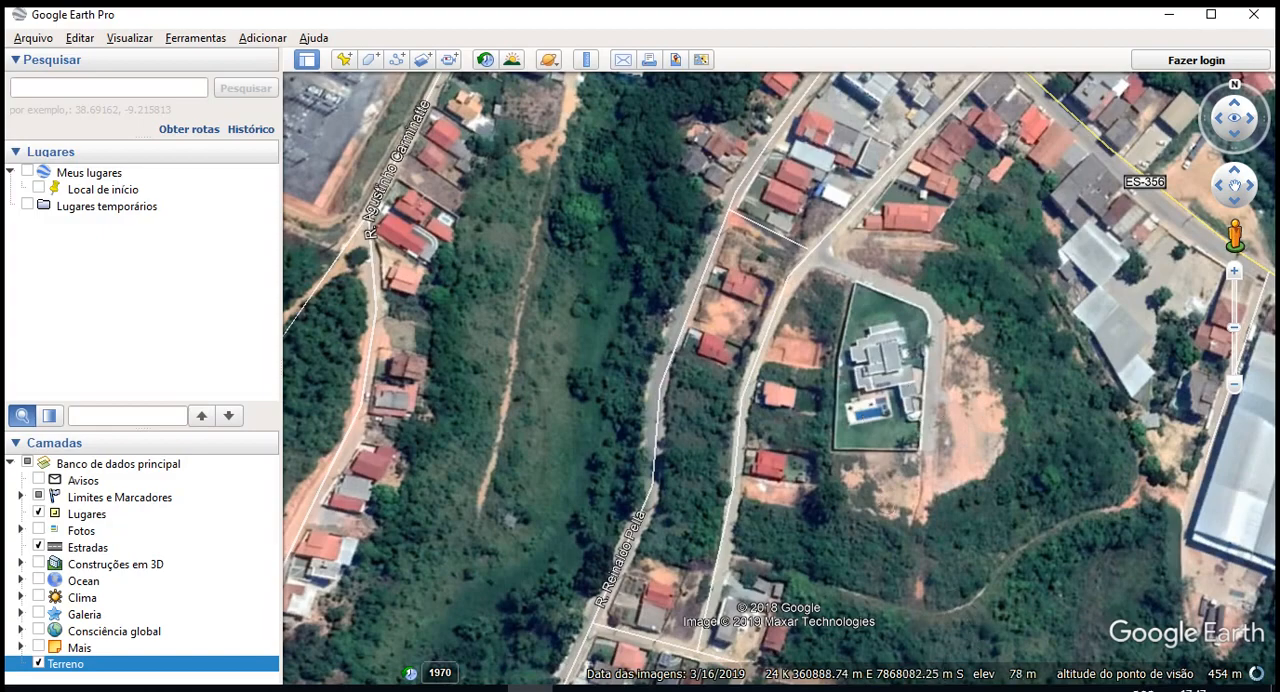
scroll(965, 545, down, 4)
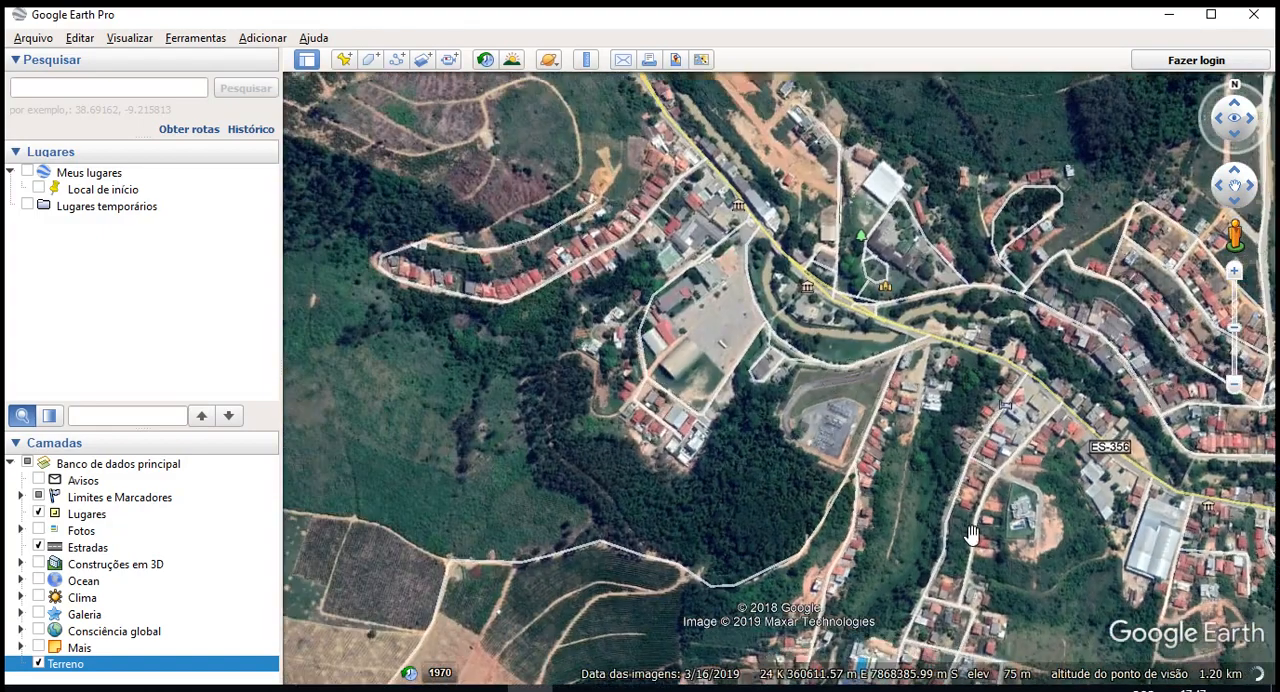
drag(745, 335, 898, 508)
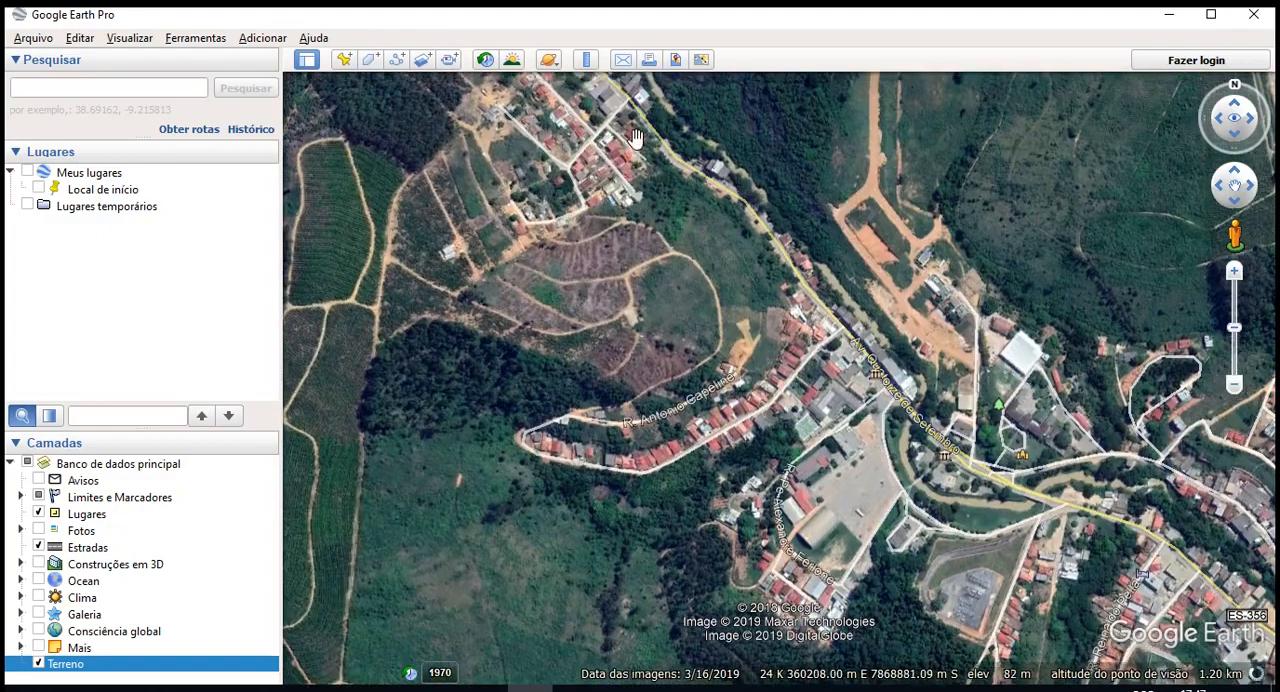
drag(636, 150, 852, 490)
drag(638, 279, 624, 362)
drag(850, 400, 688, 97)
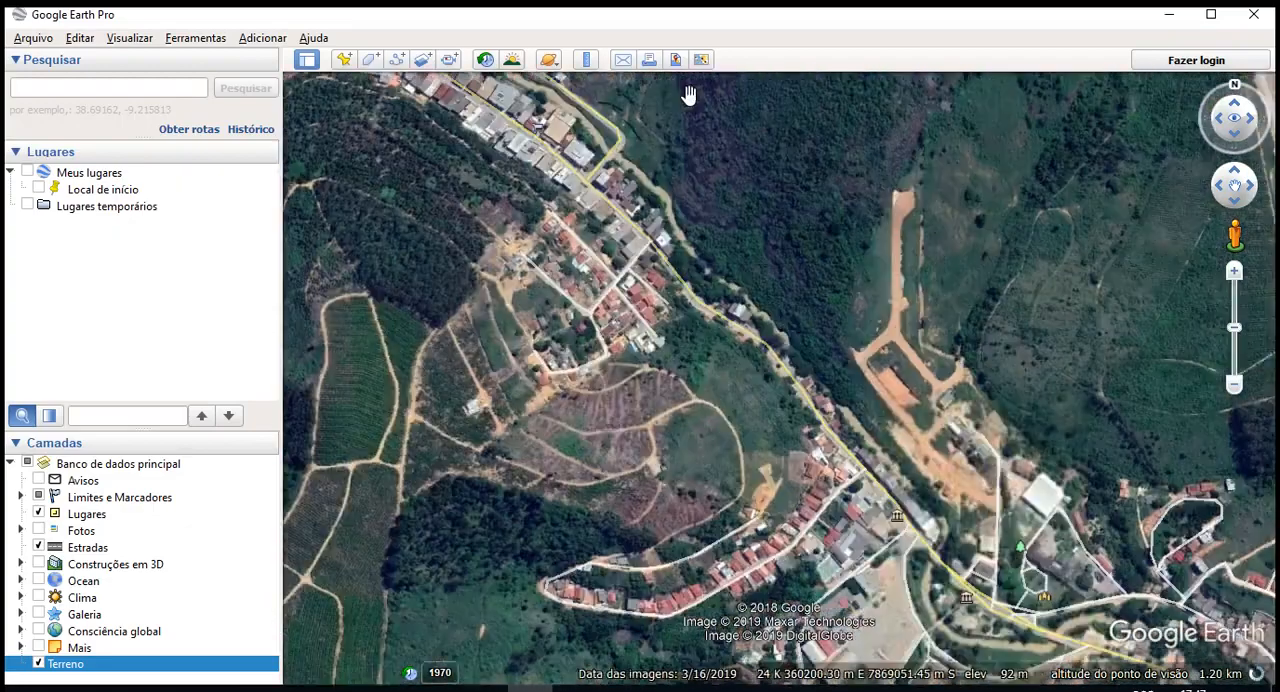
drag(710, 180, 745, 560)
scroll(675, 457, up, 3)
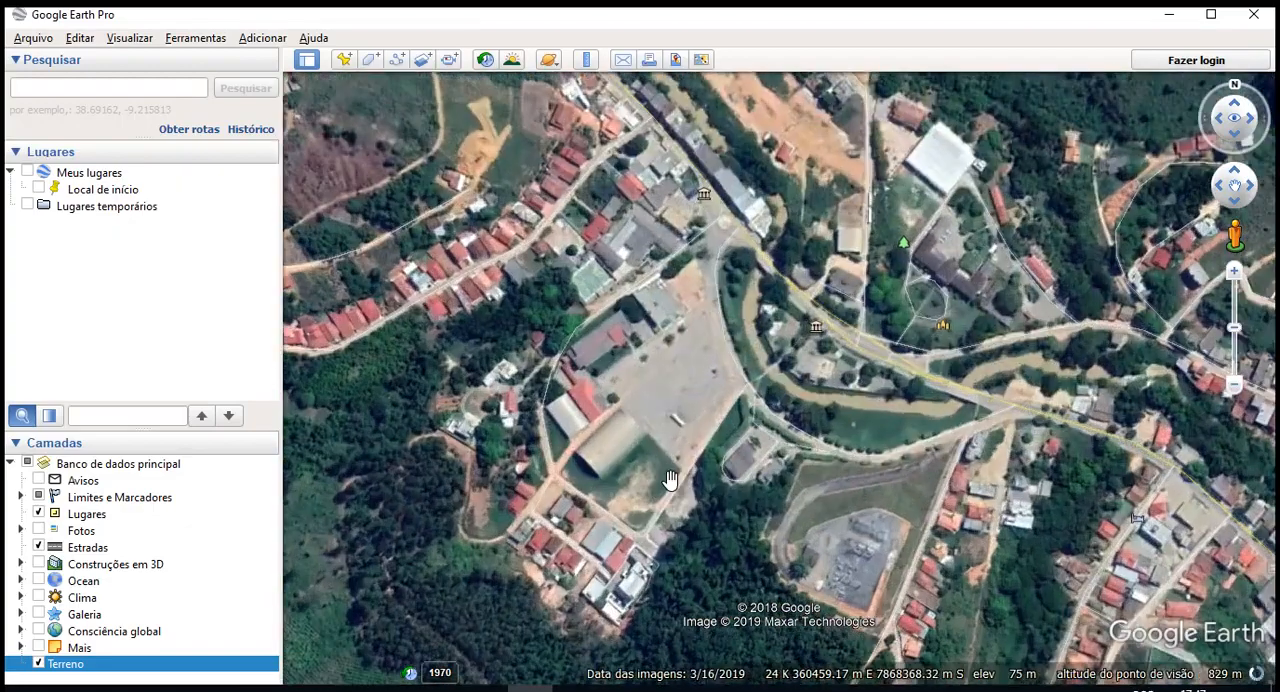
mouse_move(890, 493)
middle_down()
mouse_move(917, 424)
mouse_move(1023, 678)
middle_up()
drag(996, 276, 1042, 622)
drag(911, 201, 980, 384)
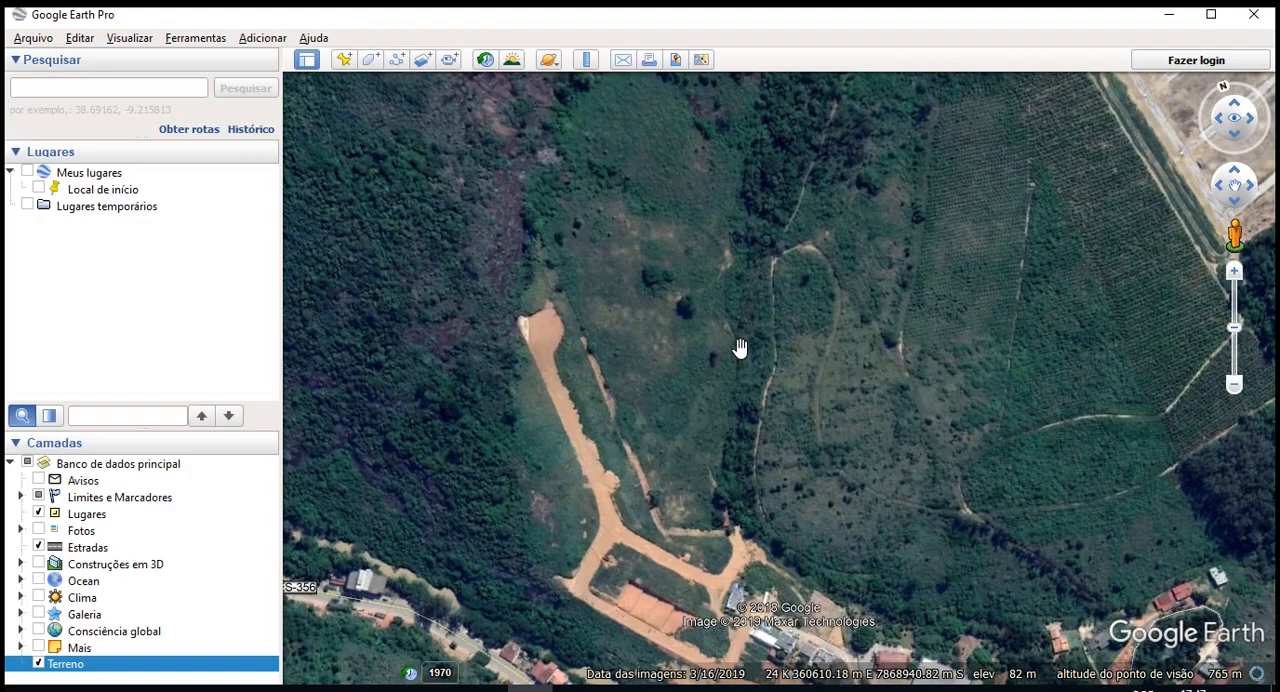
click(38, 664)
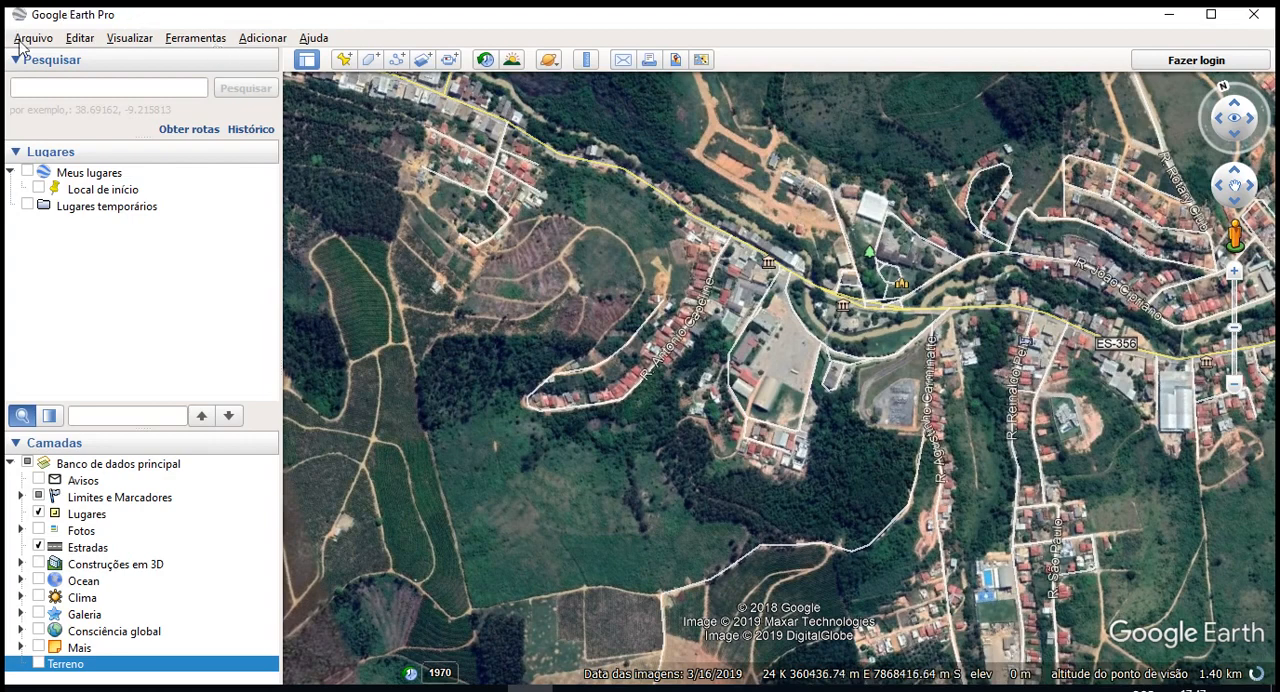
- Examine the file formats supported for data import, from Generic Text through all files, and cancel the import
click(24, 40)
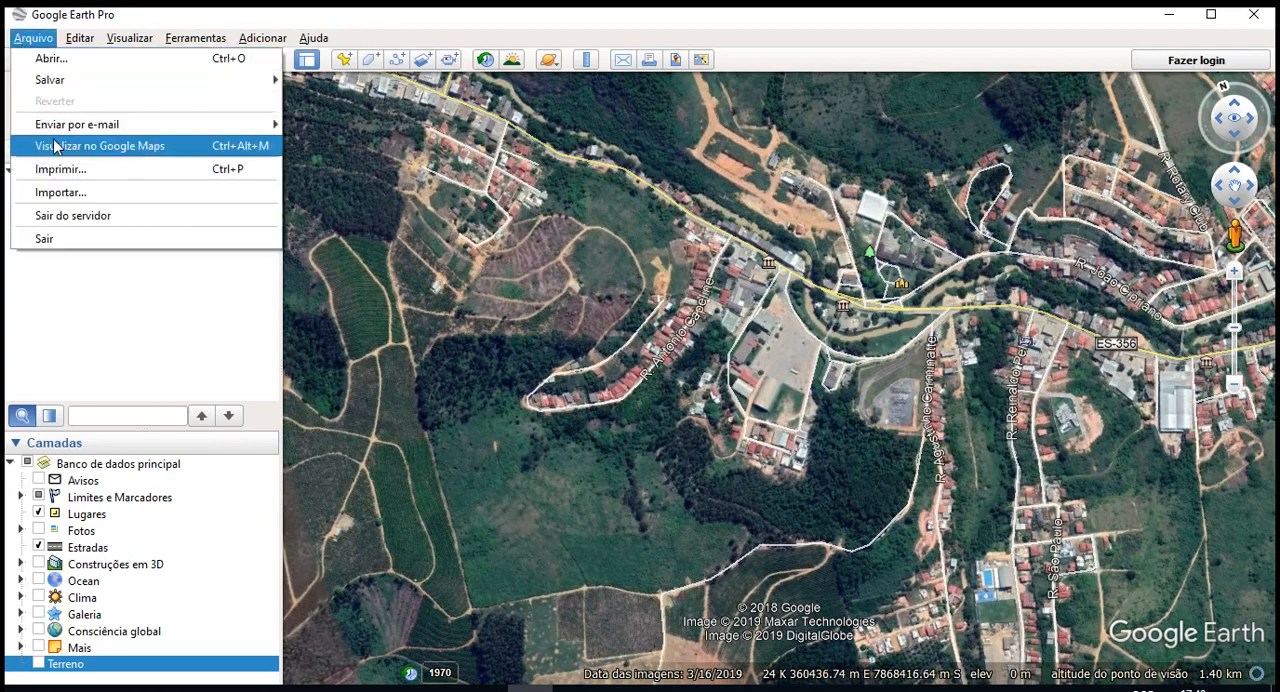
click(94, 232)
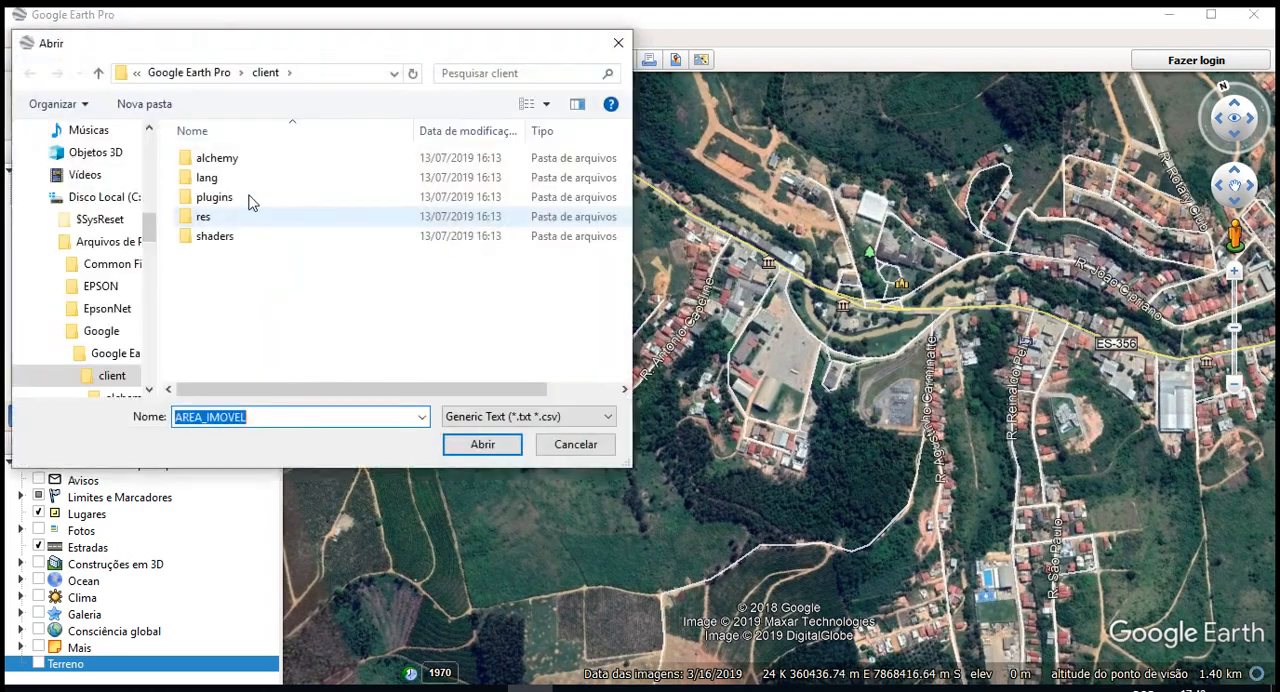
click(568, 447)
click(477, 416)
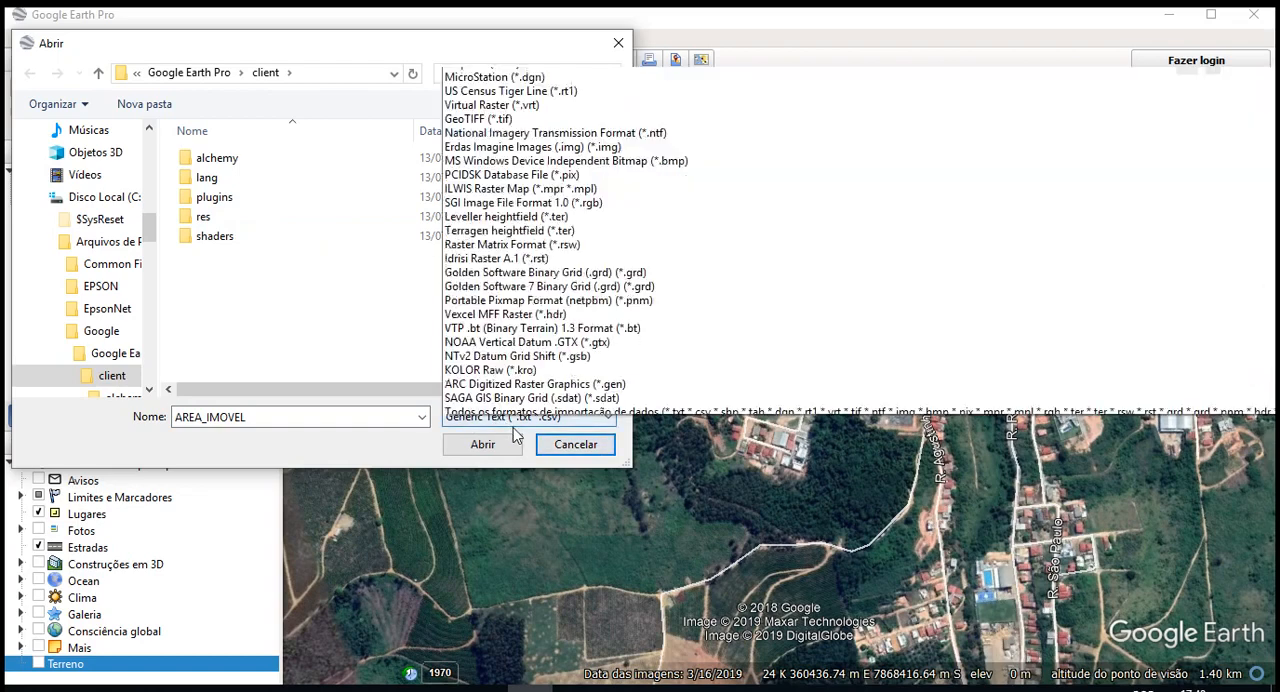
click(363, 427)
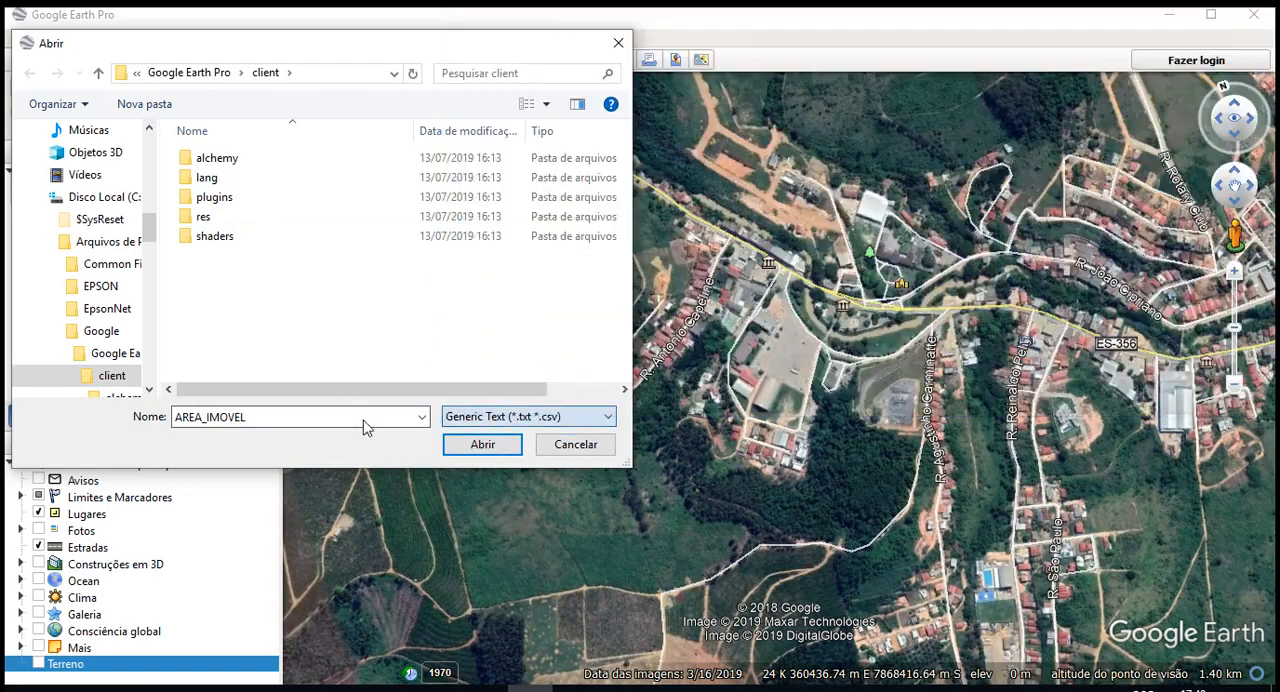
click(512, 418)
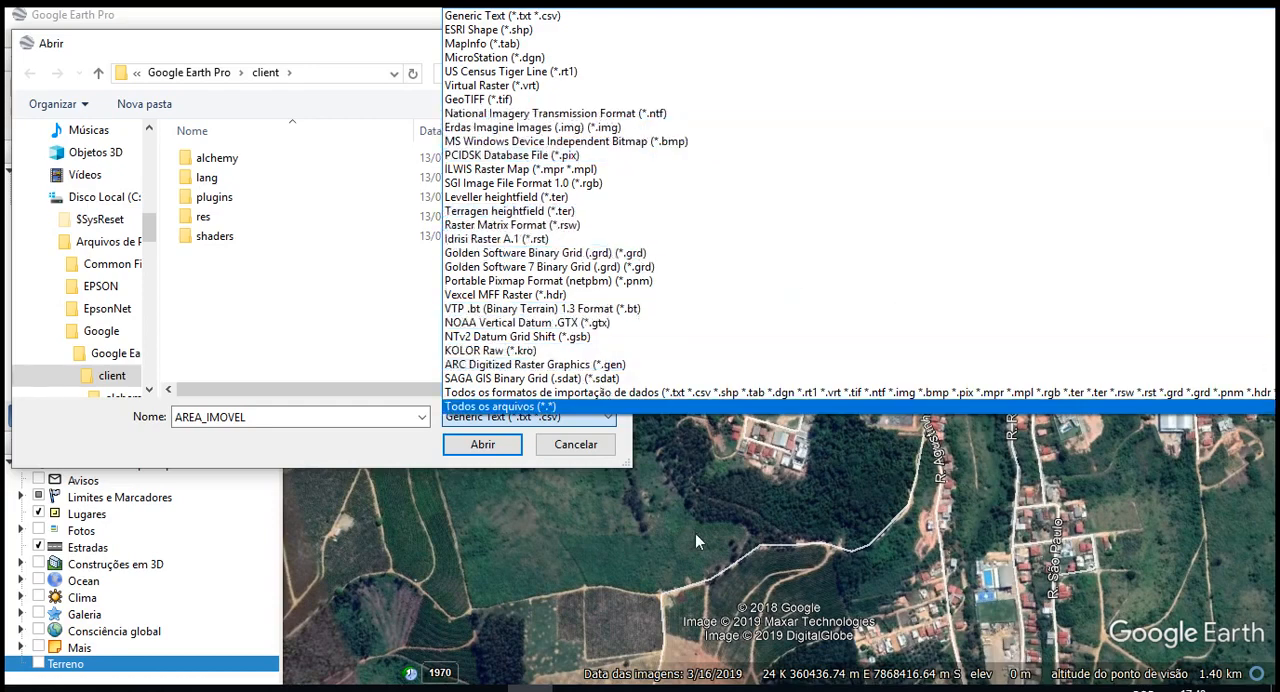
click(586, 458)
click(572, 444)
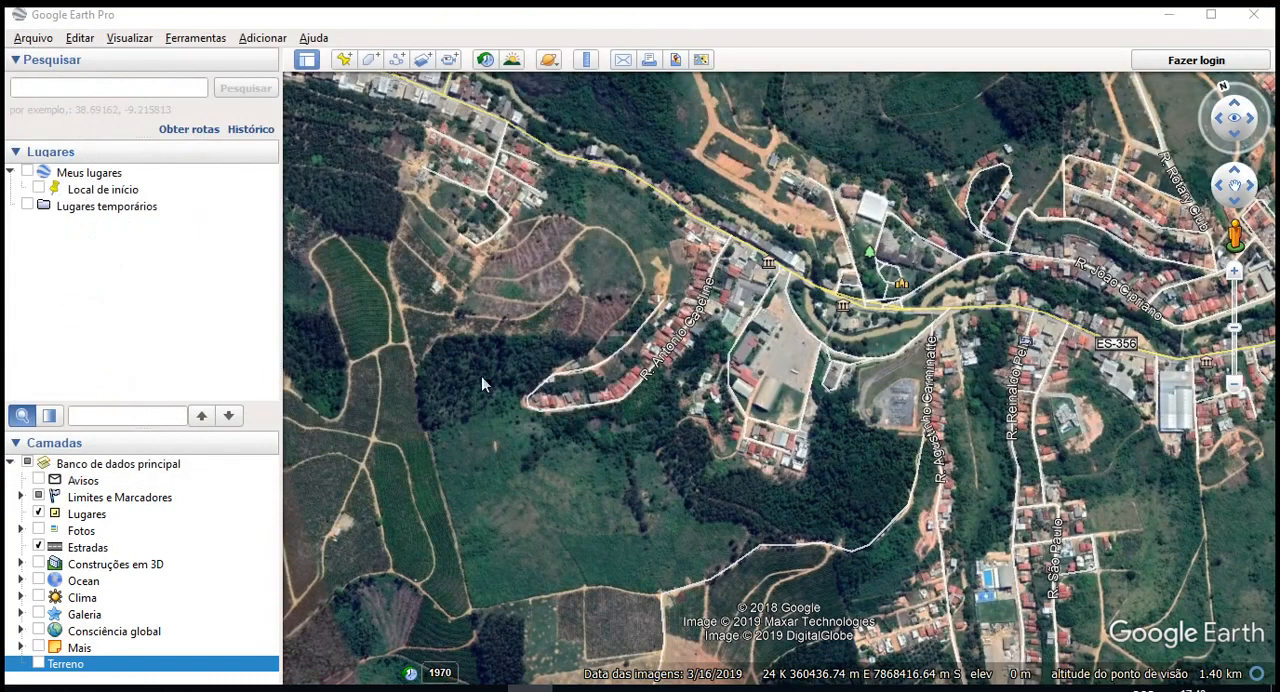
- Examine the file formats that can be opened directly, including Google Earth, image and GPS types, without opening a file
click(30, 38)
click(50, 57)
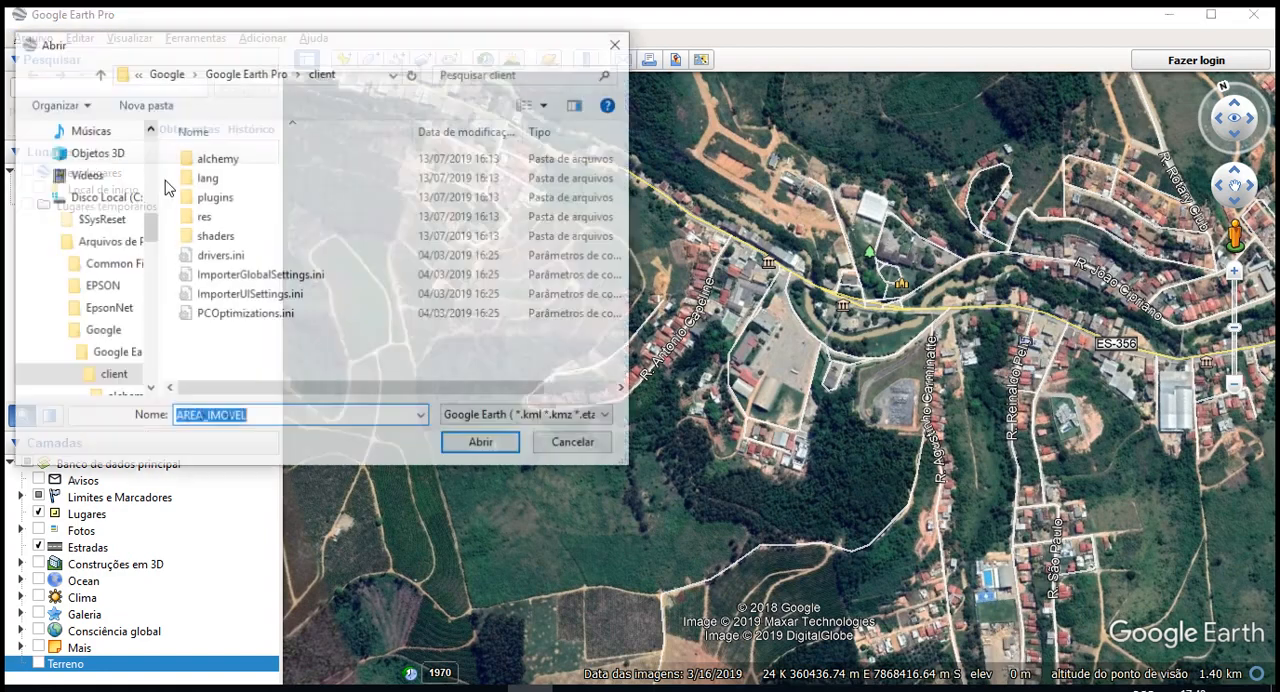
click(582, 418)
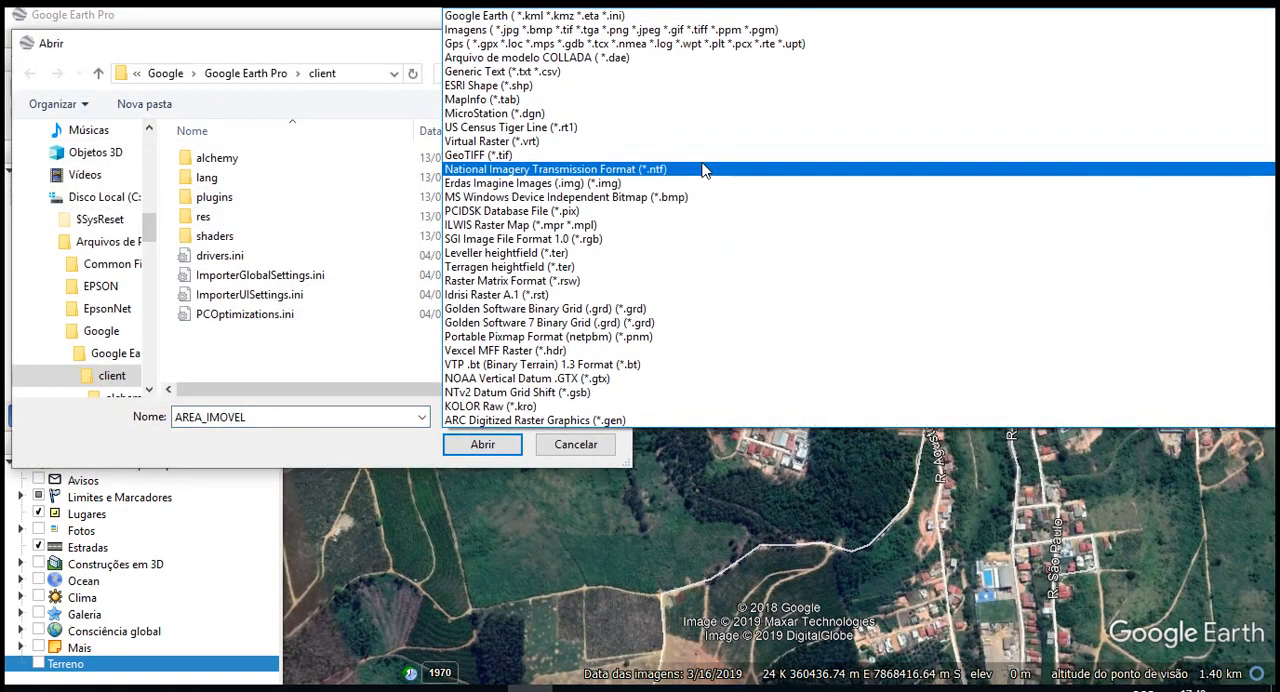
scroll(590, 203, down, 1)
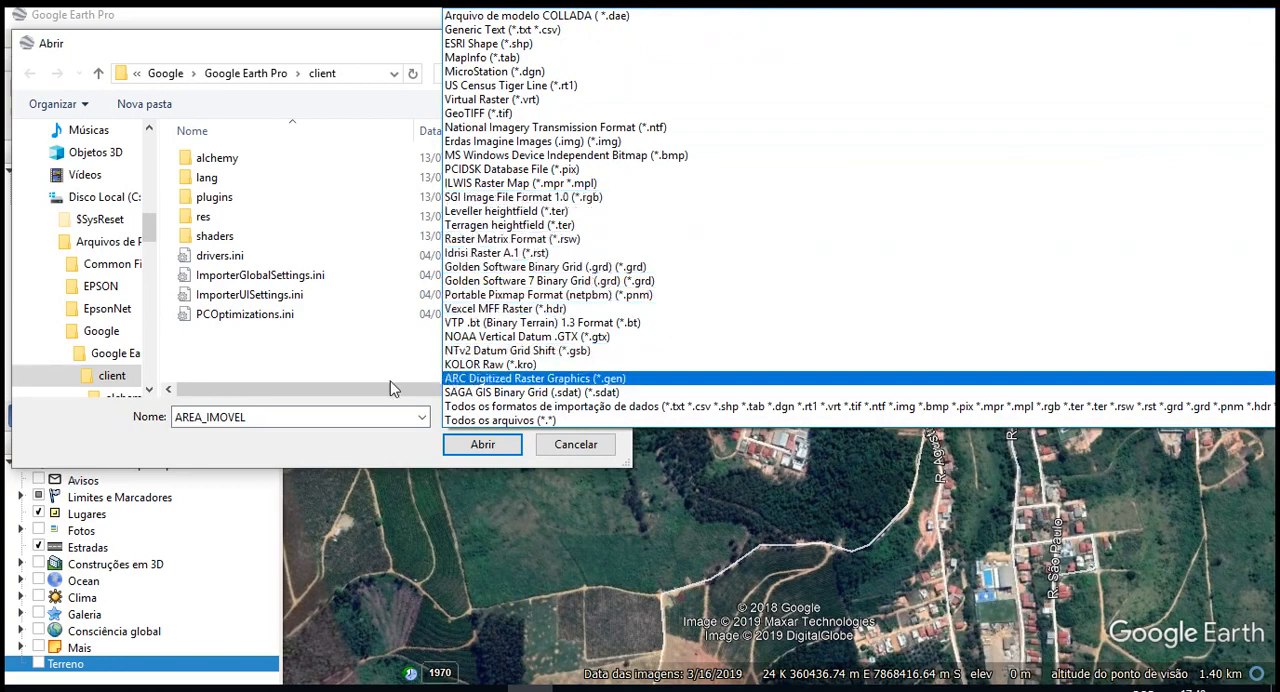
click(384, 344)
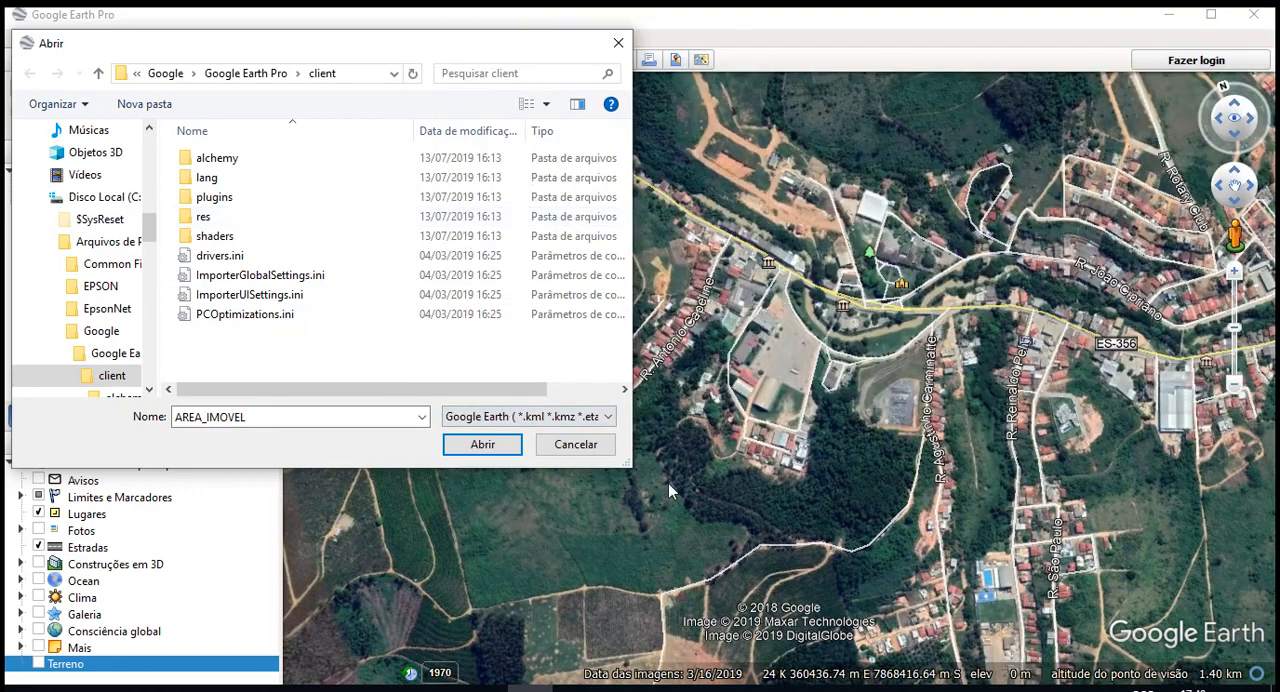
click(590, 452)
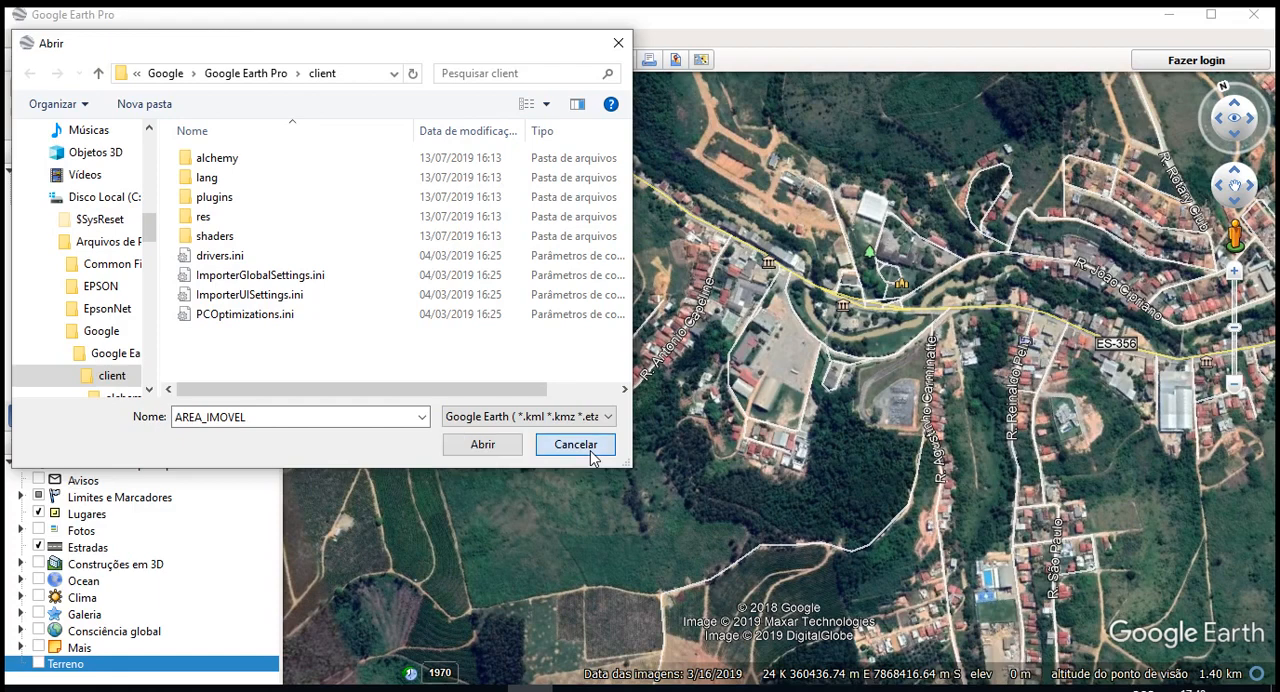
- Examine the file and edit commands, including saving, sending by e-mail, viewing in Google Maps, printing and importing
click(28, 37)
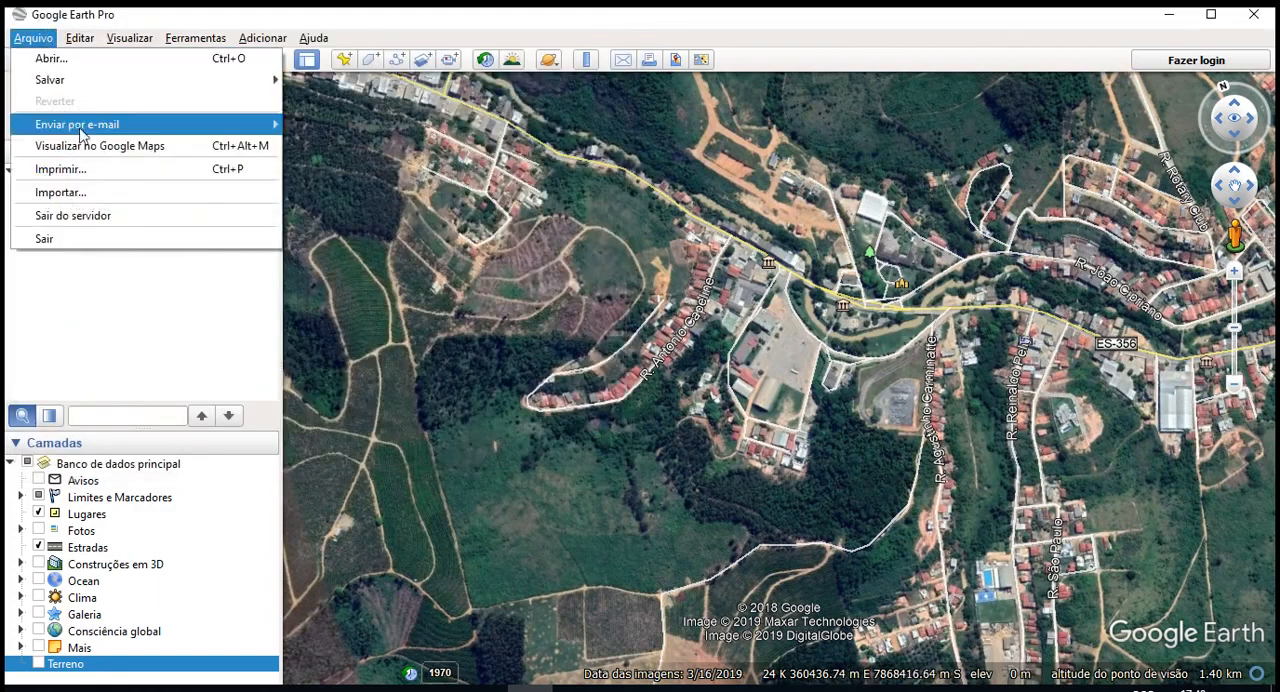
mouse_move(85, 137)
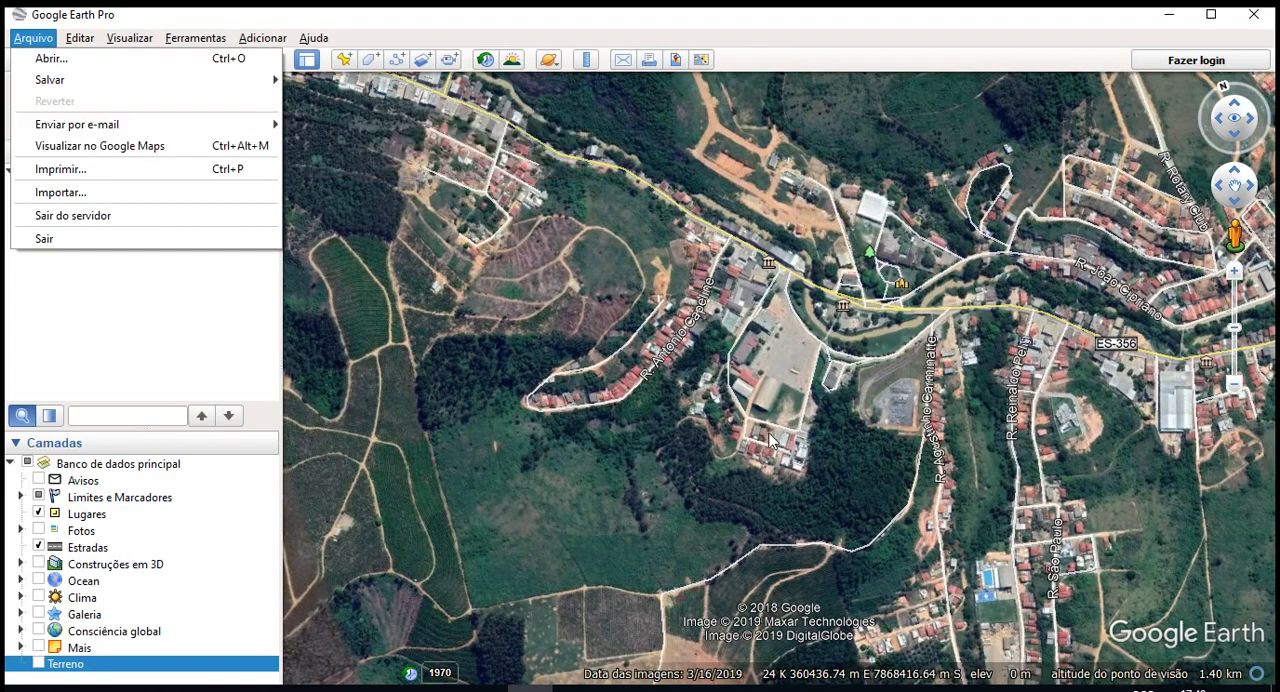
drag(769, 433, 684, 392)
scroll(684, 392, up, 2)
click(43, 38)
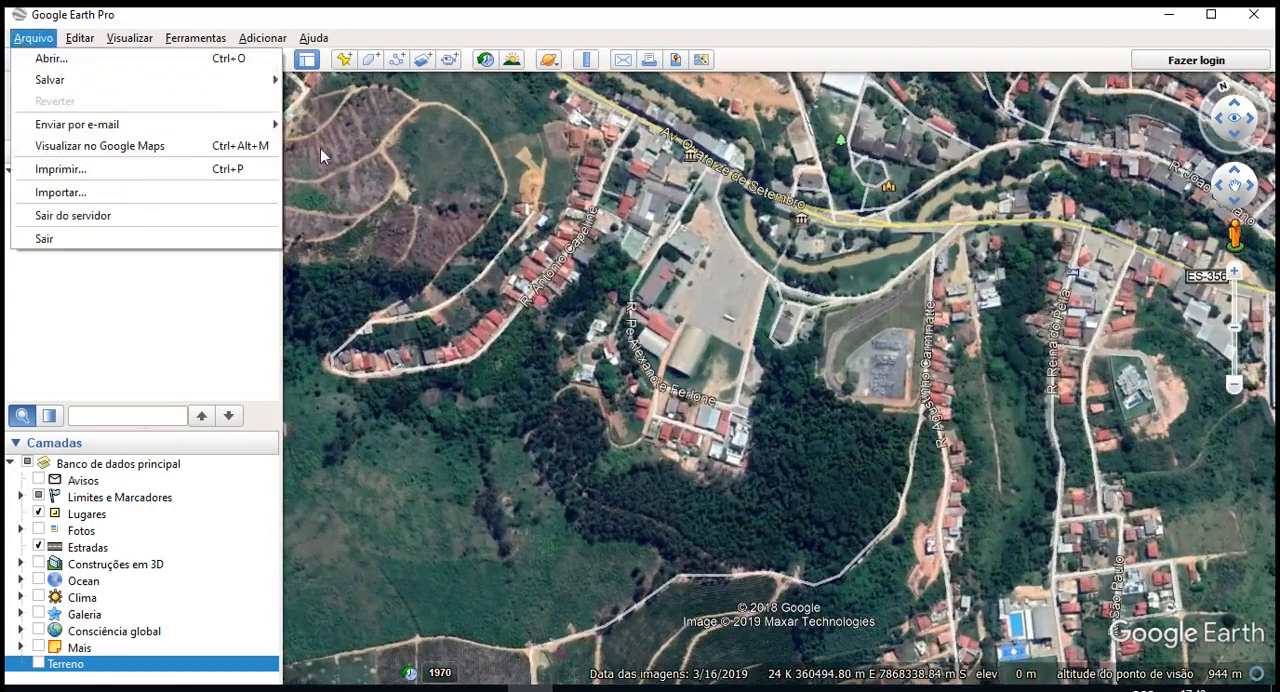
mouse_move(80, 45)
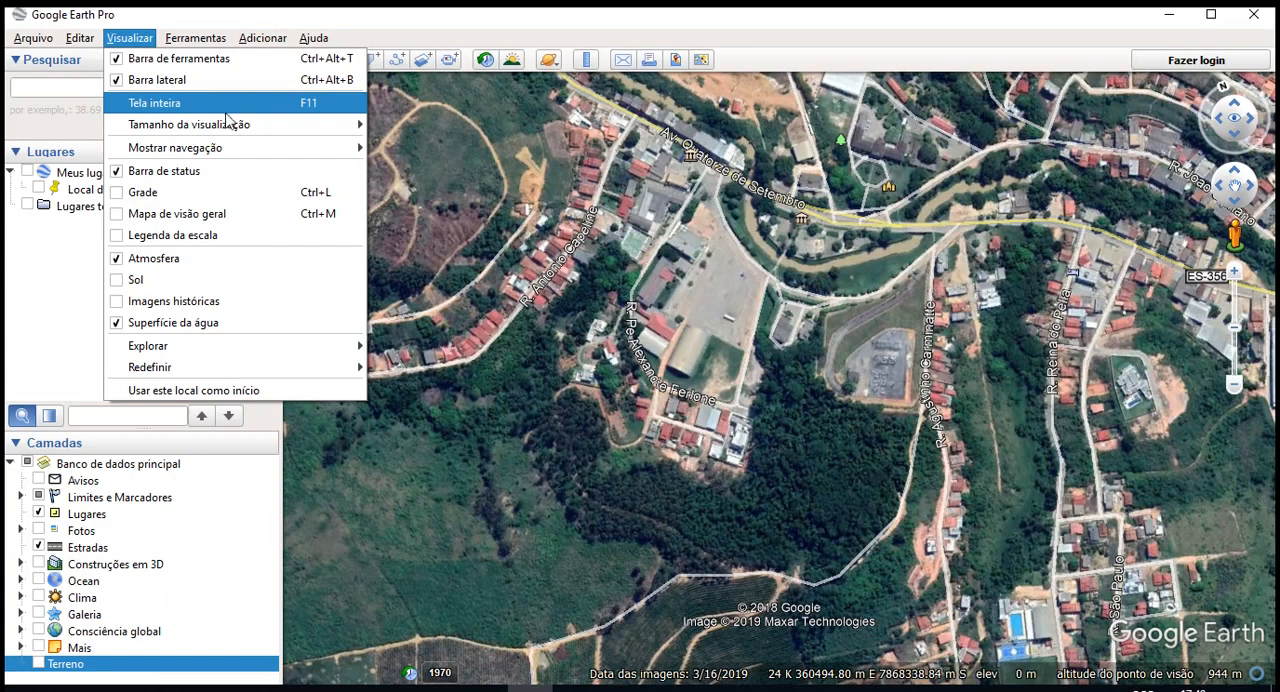
- Review the view size presets and set the navigation controls to show always (Sempre), checking them while moving across the town
mouse_move(215, 127)
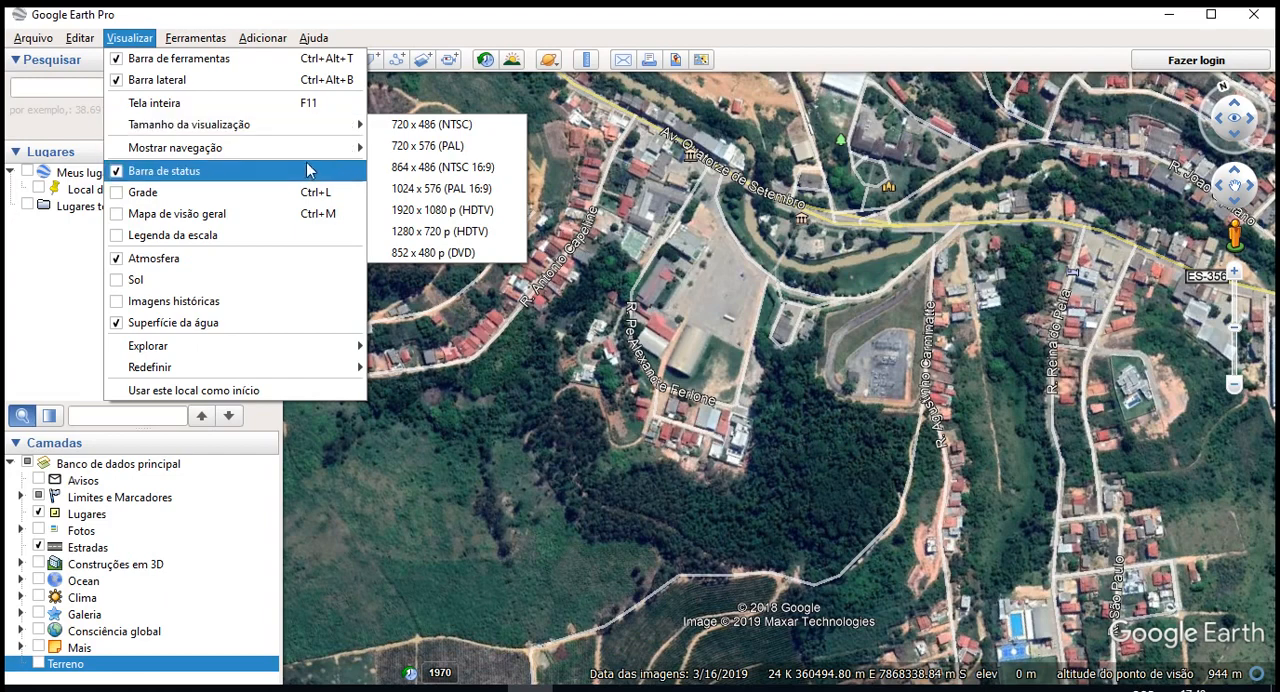
mouse_move(309, 157)
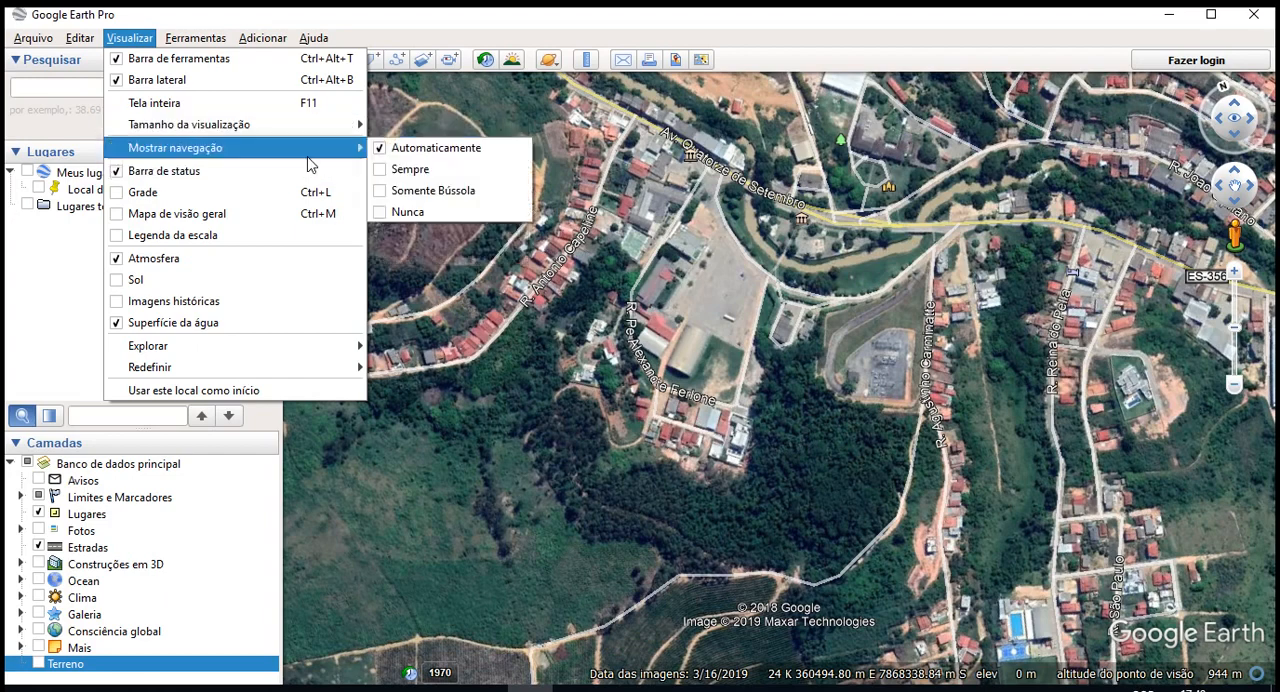
click(436, 178)
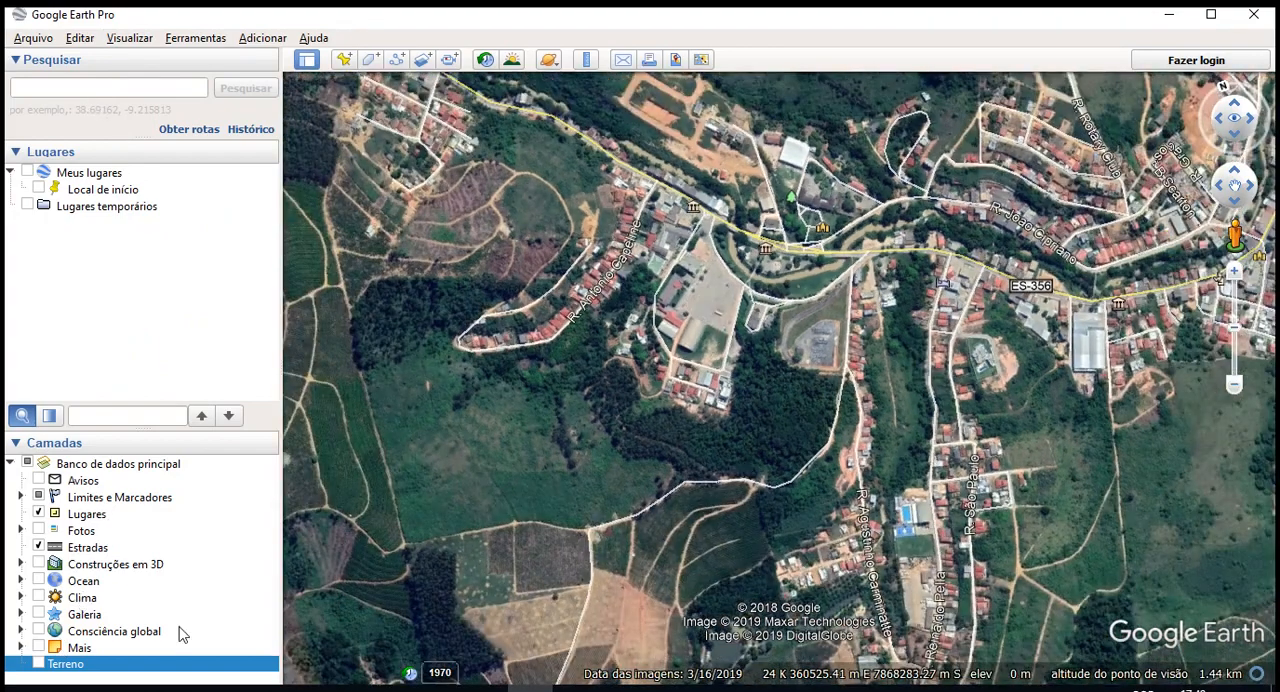
drag(1138, 607, 980, 537)
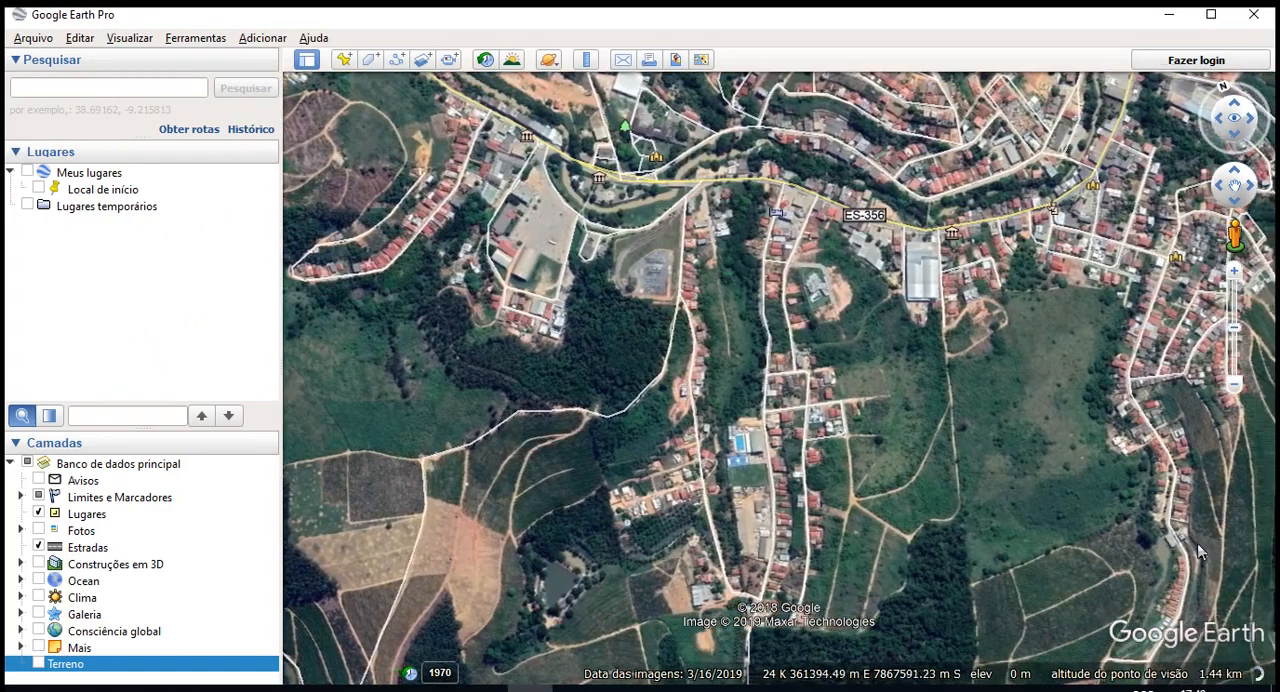
drag(853, 431, 808, 470)
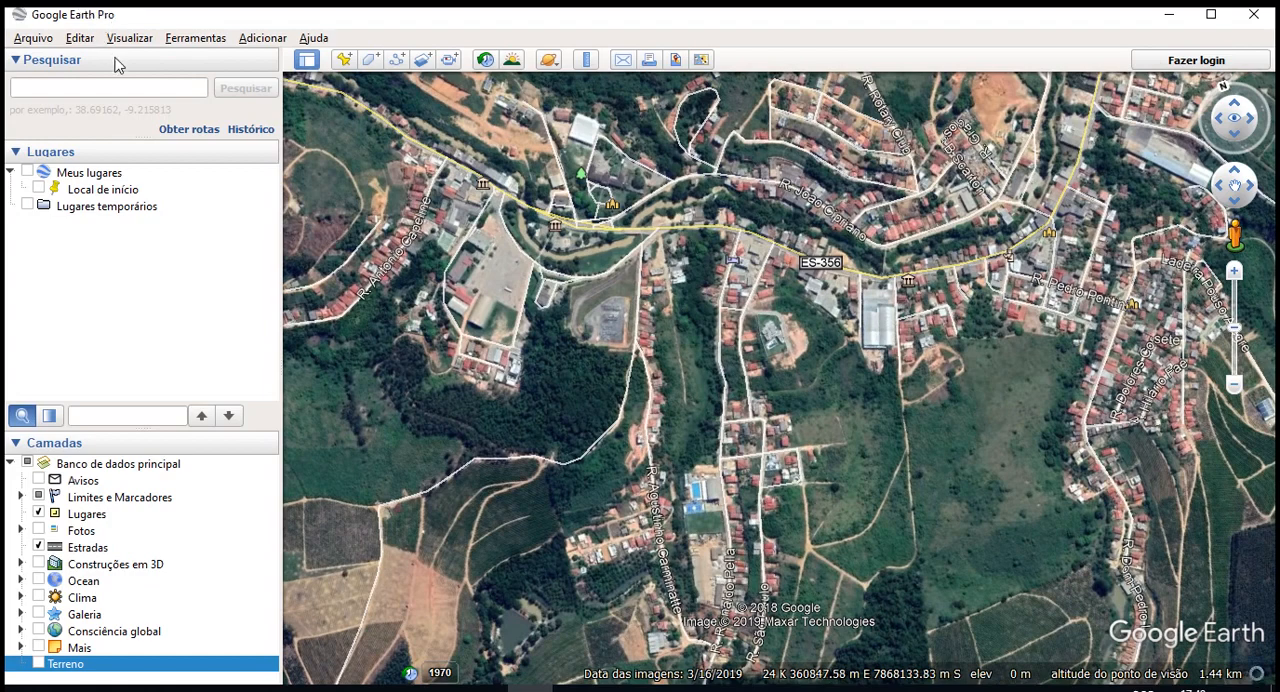
- Show the overview map (Mapa de visão geral), check it while moving closer to the town, and hide it again
click(126, 40)
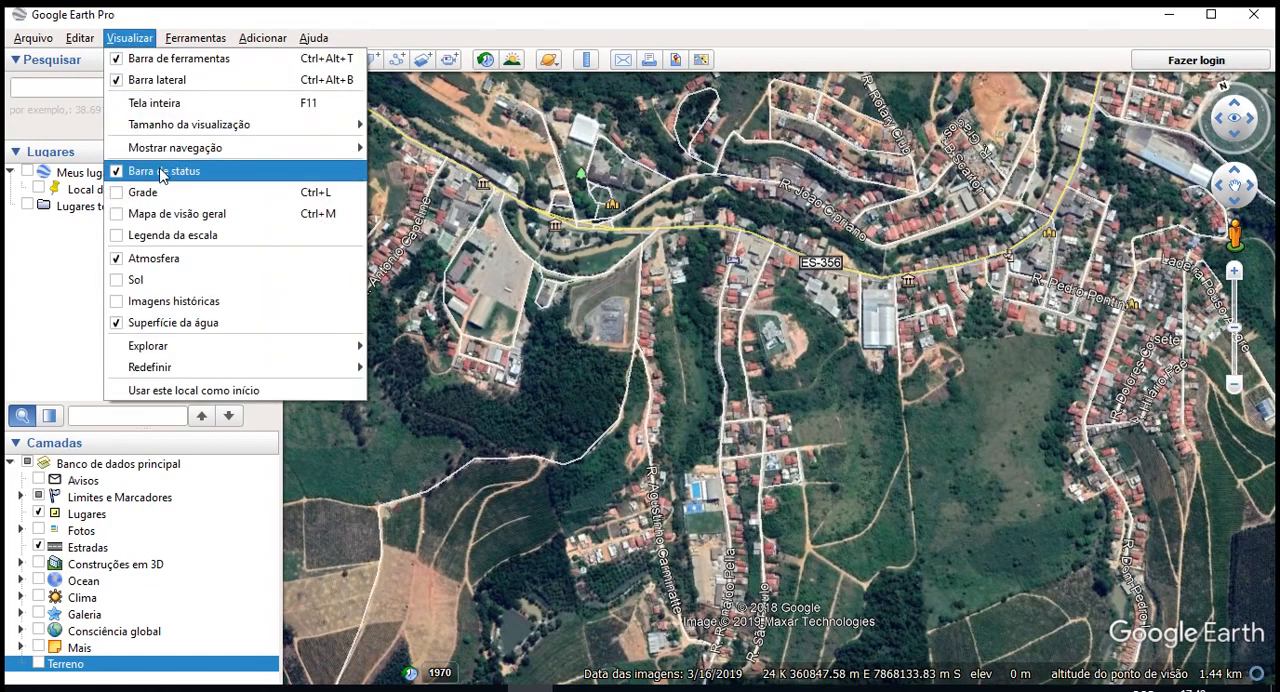
click(168, 214)
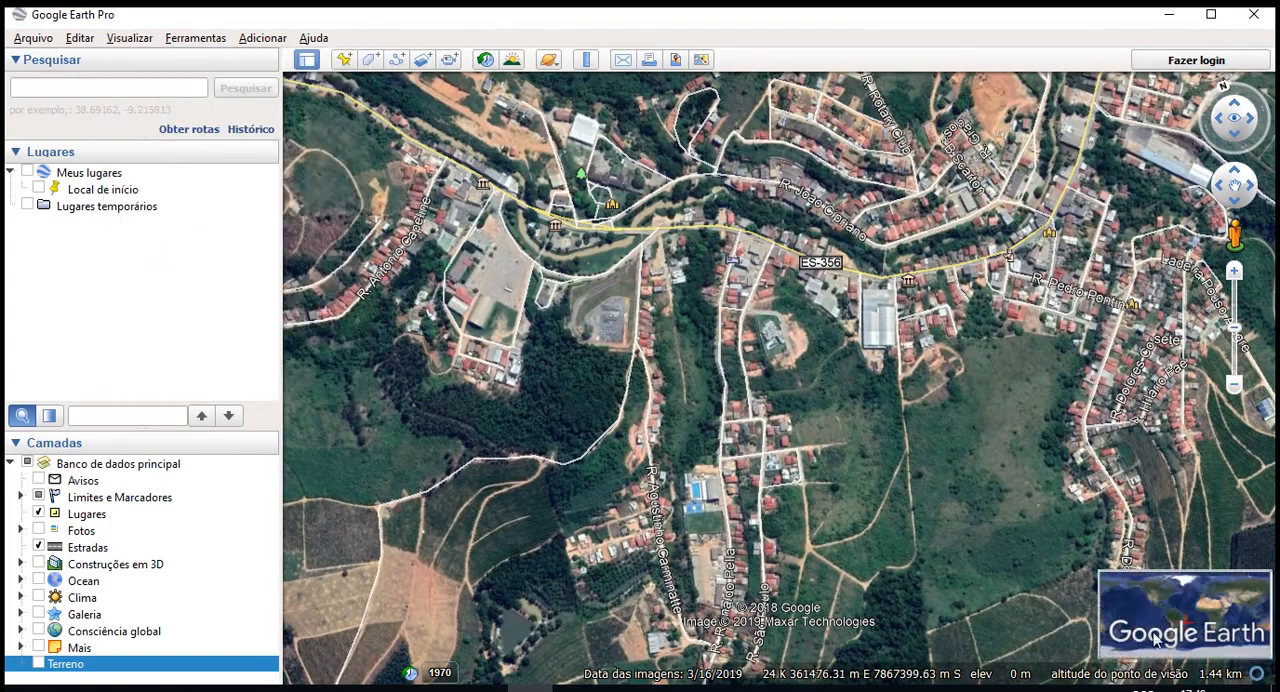
click(129, 38)
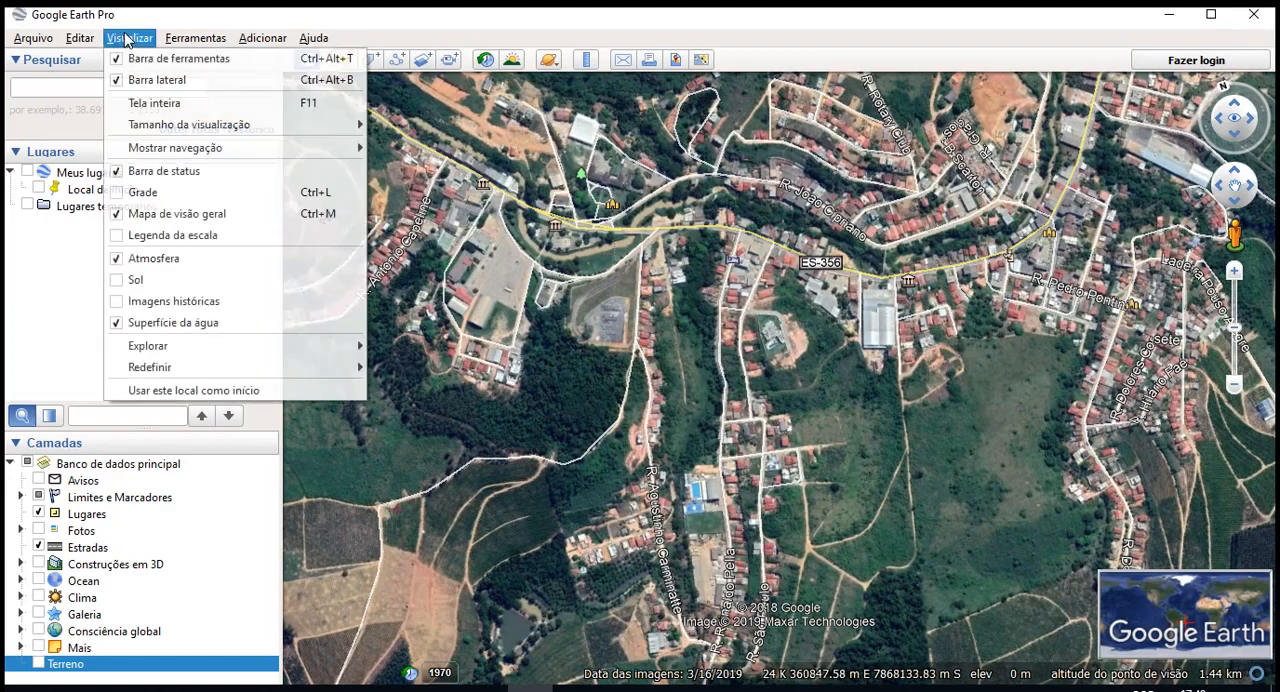
drag(693, 486, 740, 461)
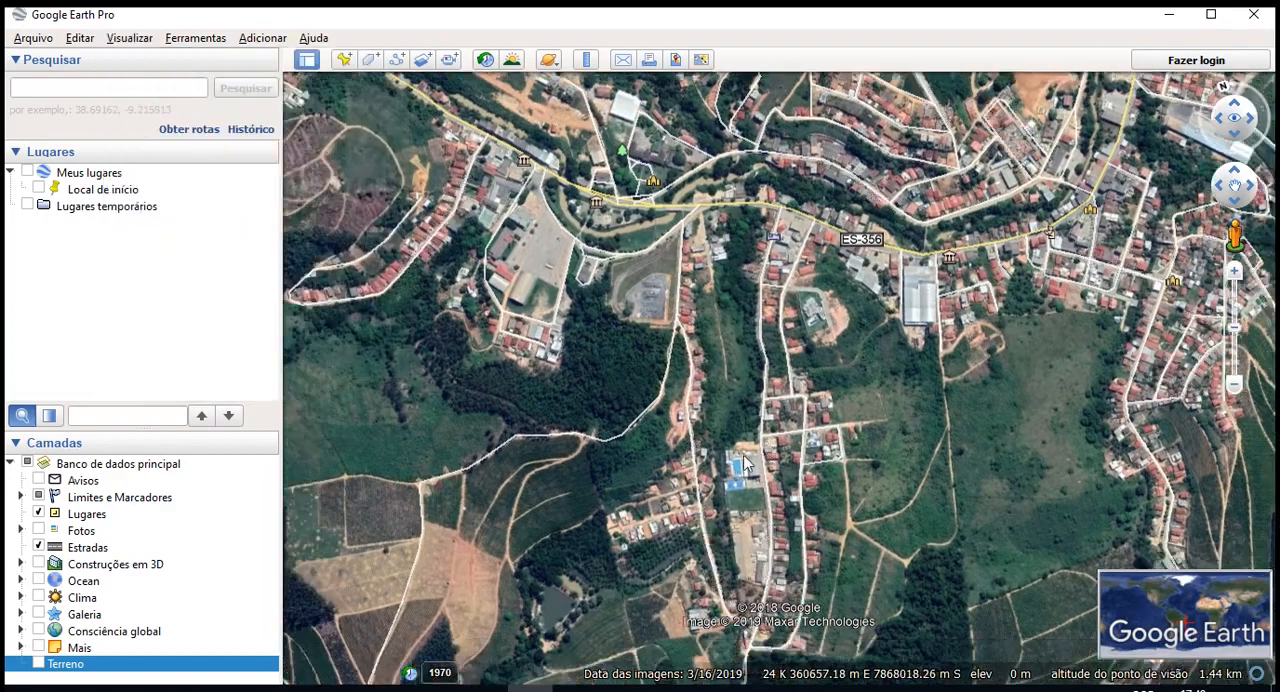
scroll(770, 490, up, 4)
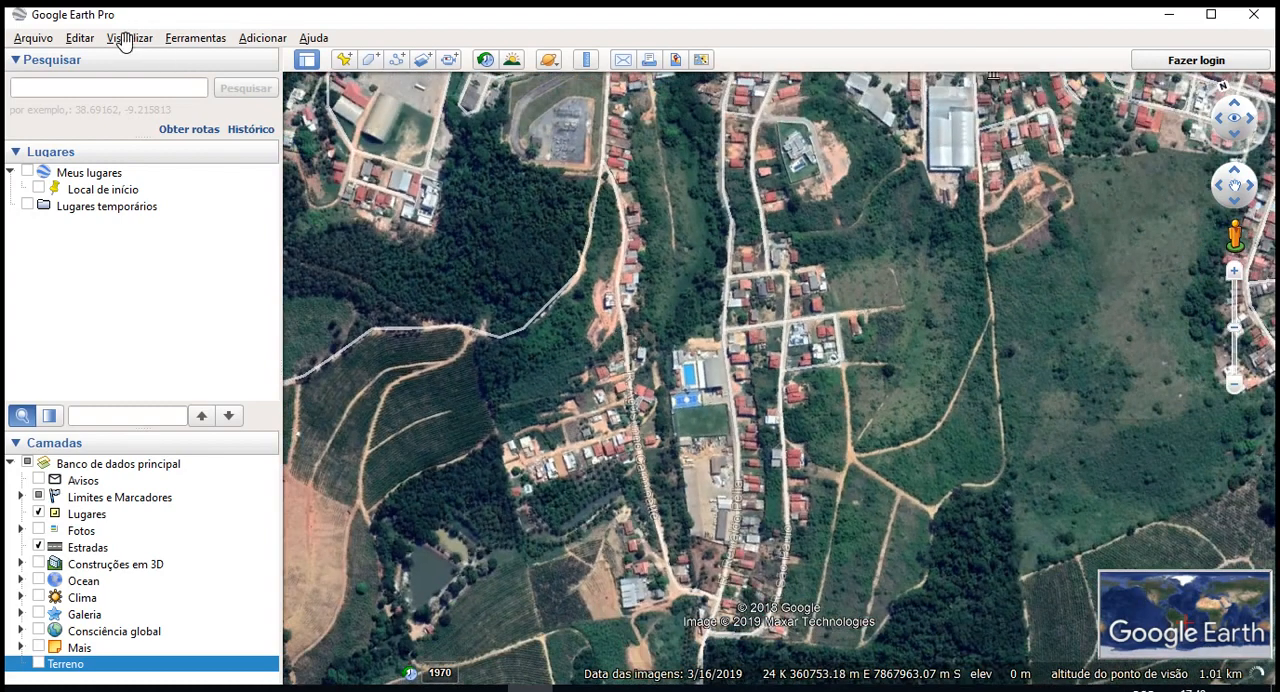
click(129, 38)
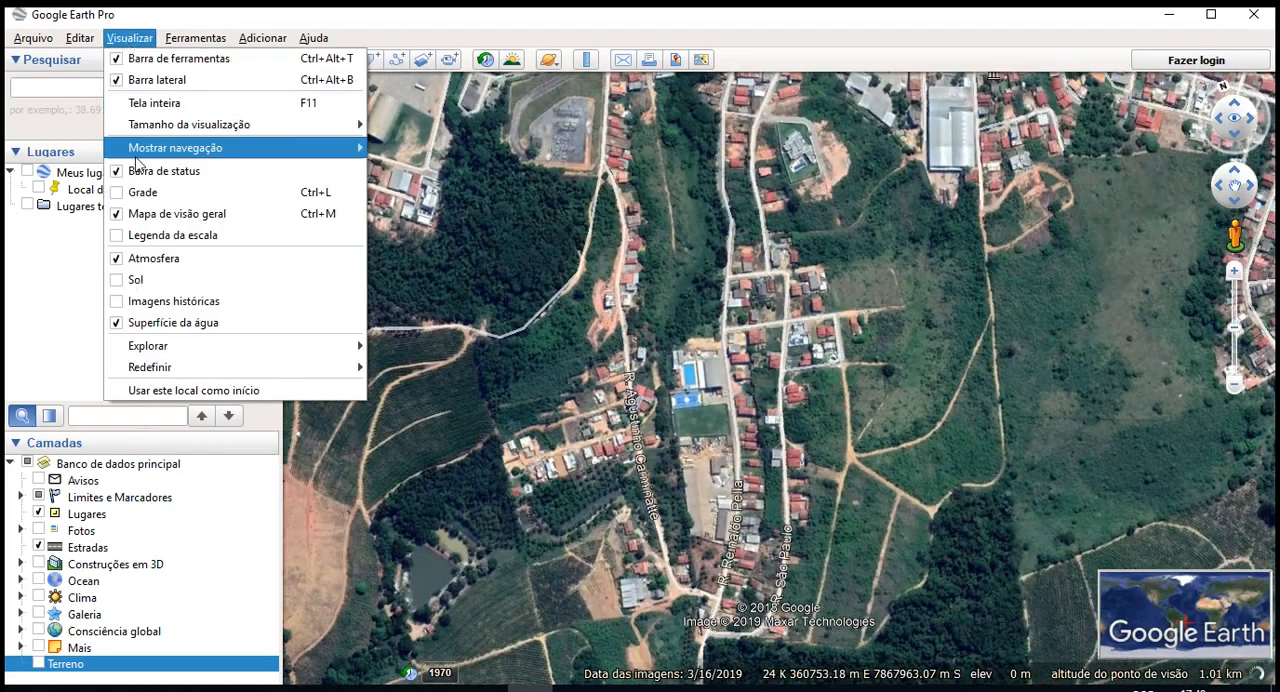
click(148, 219)
click(129, 38)
key(Escape)
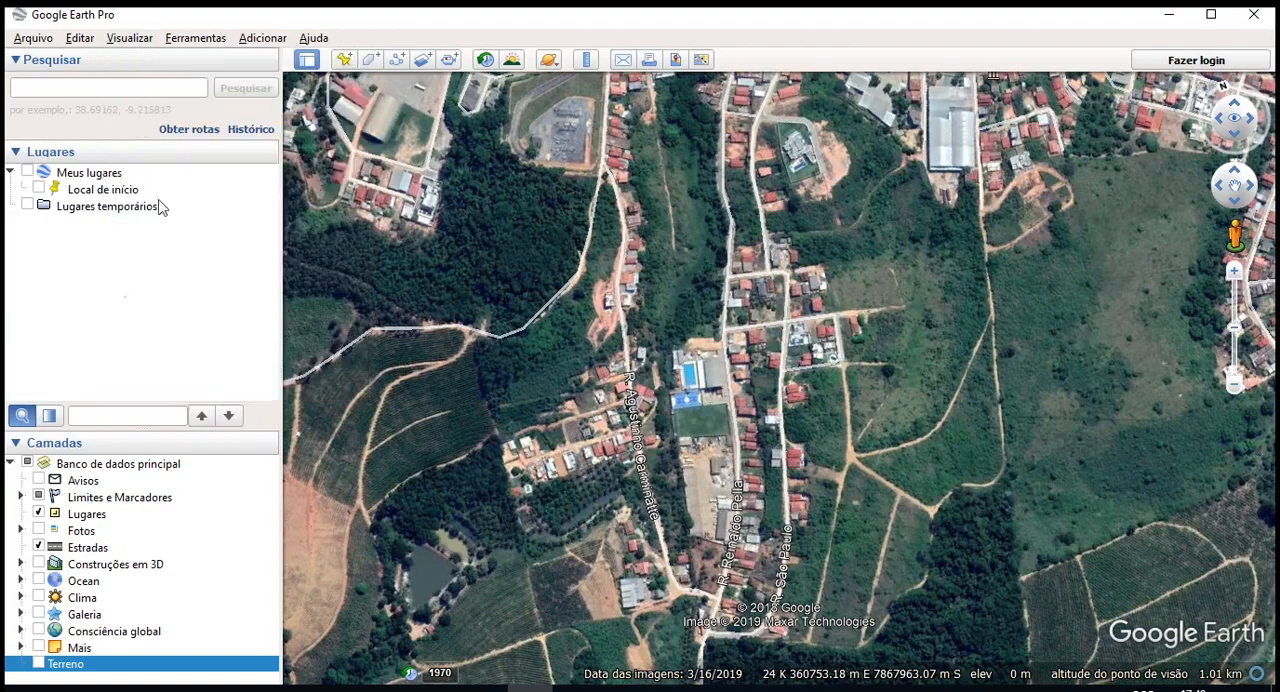
- Enable the coordinate grid (Grade) over the map
scroll(744, 278, down, 3)
click(126, 59)
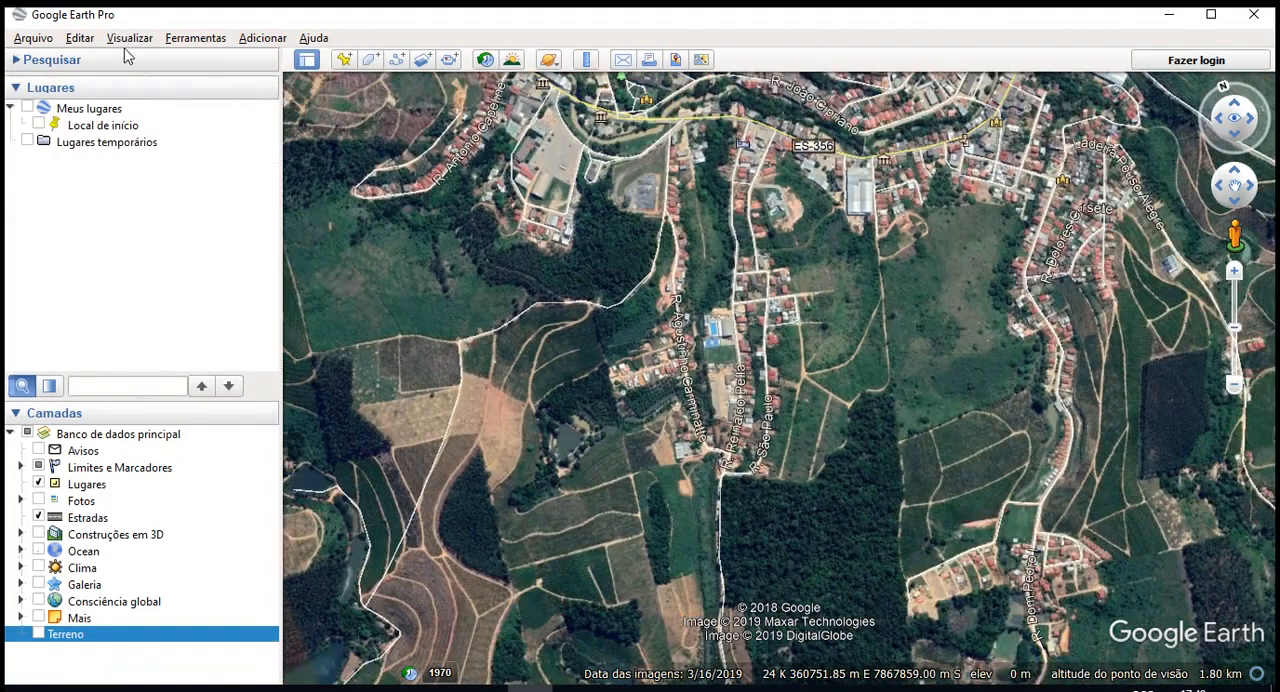
click(129, 38)
drag(766, 319, 834, 329)
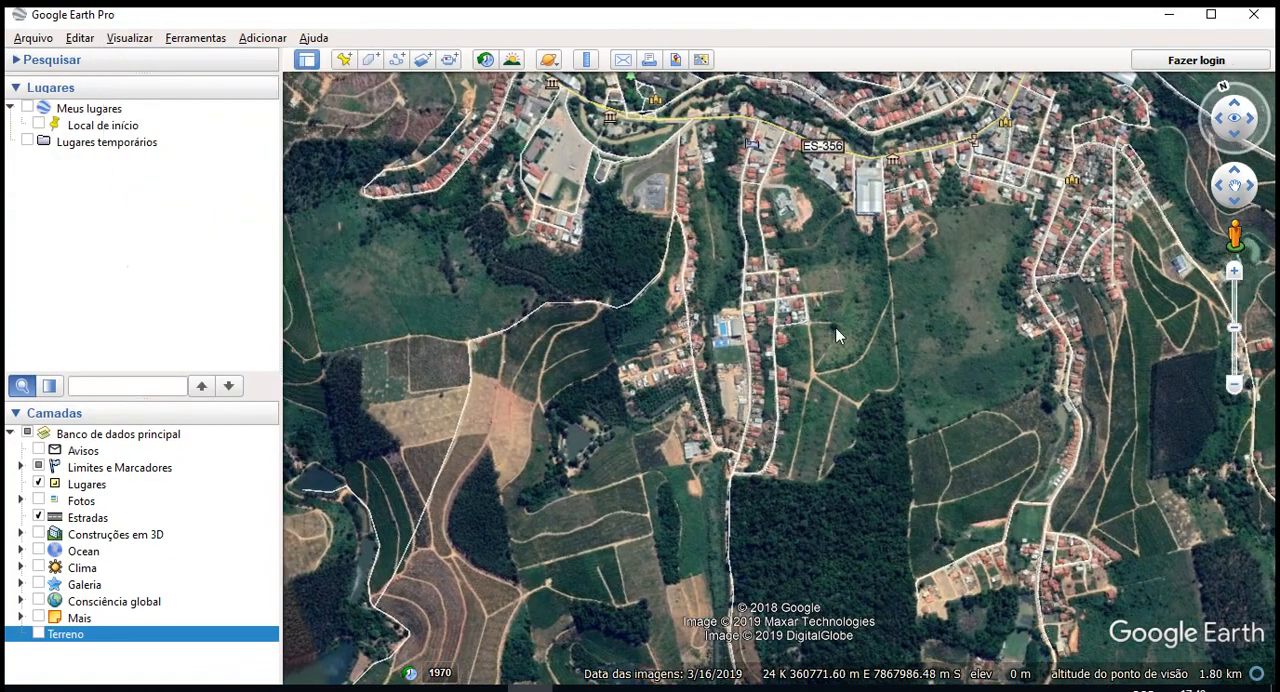
- Examine the UTM grid zones and latitude bands from Espírito Santo along Brazil's eastern coast up to the north
scroll(802, 311, down, 2)
scroll(814, 313, down, 6)
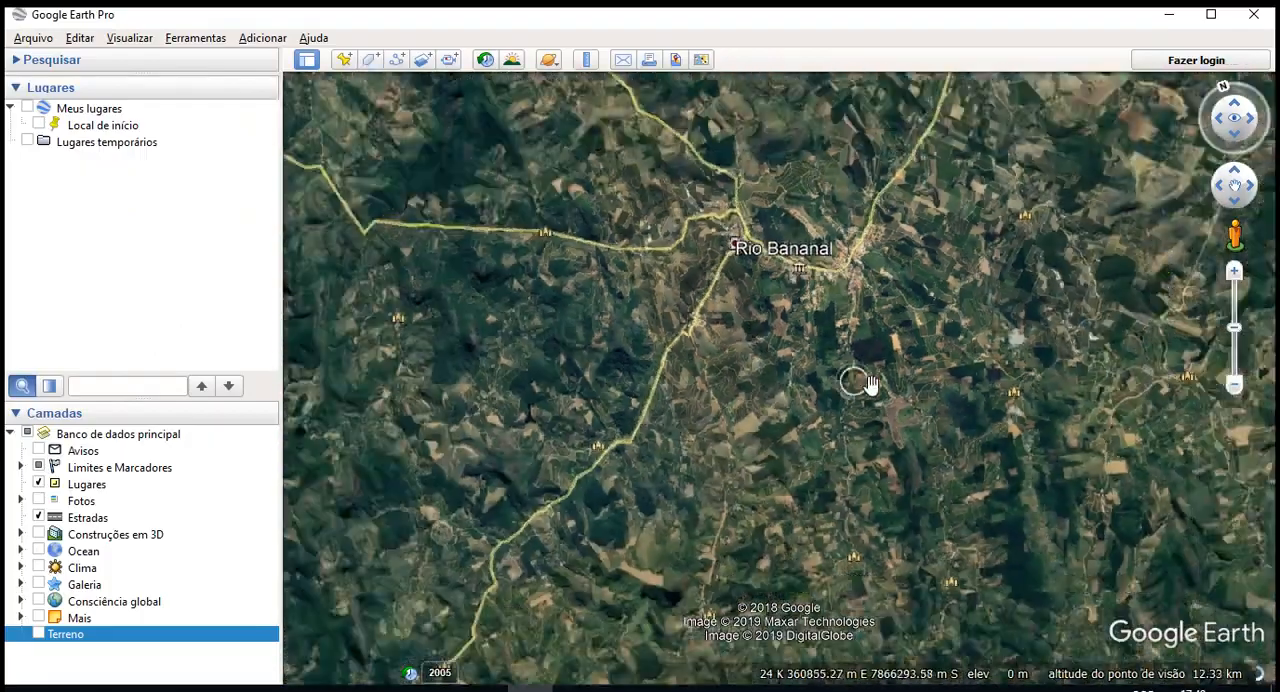
scroll(886, 383, down, 6)
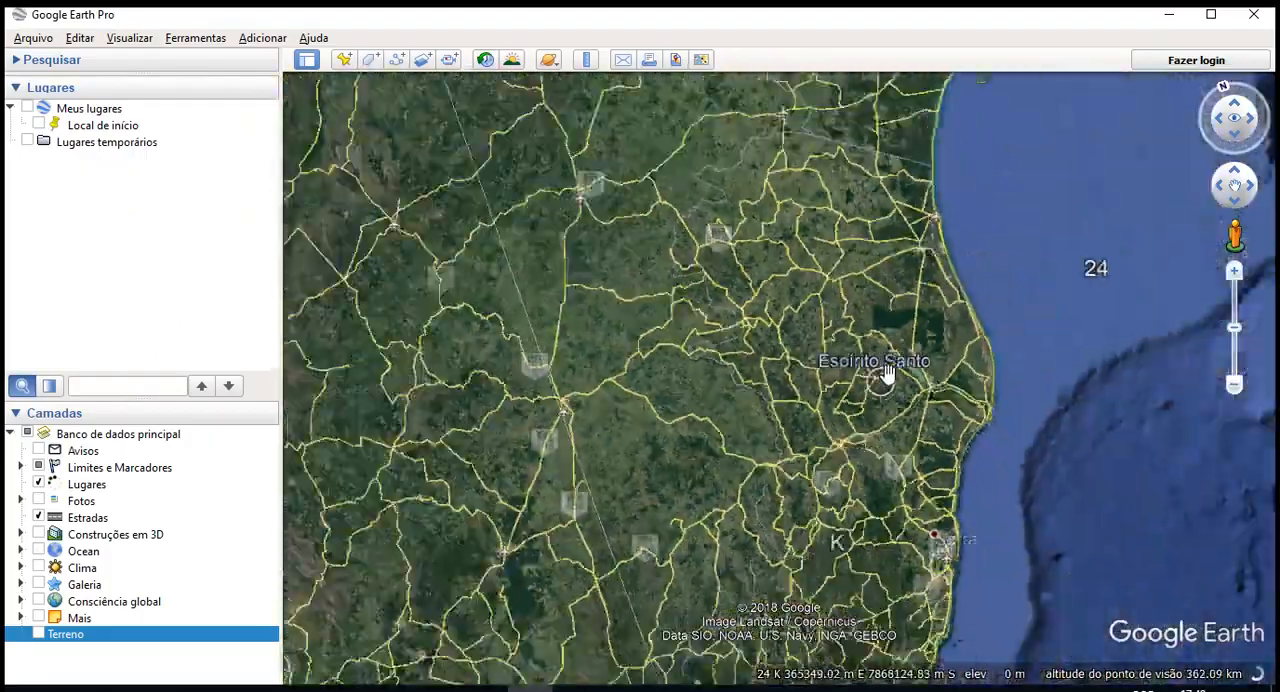
scroll(883, 373, down, 6)
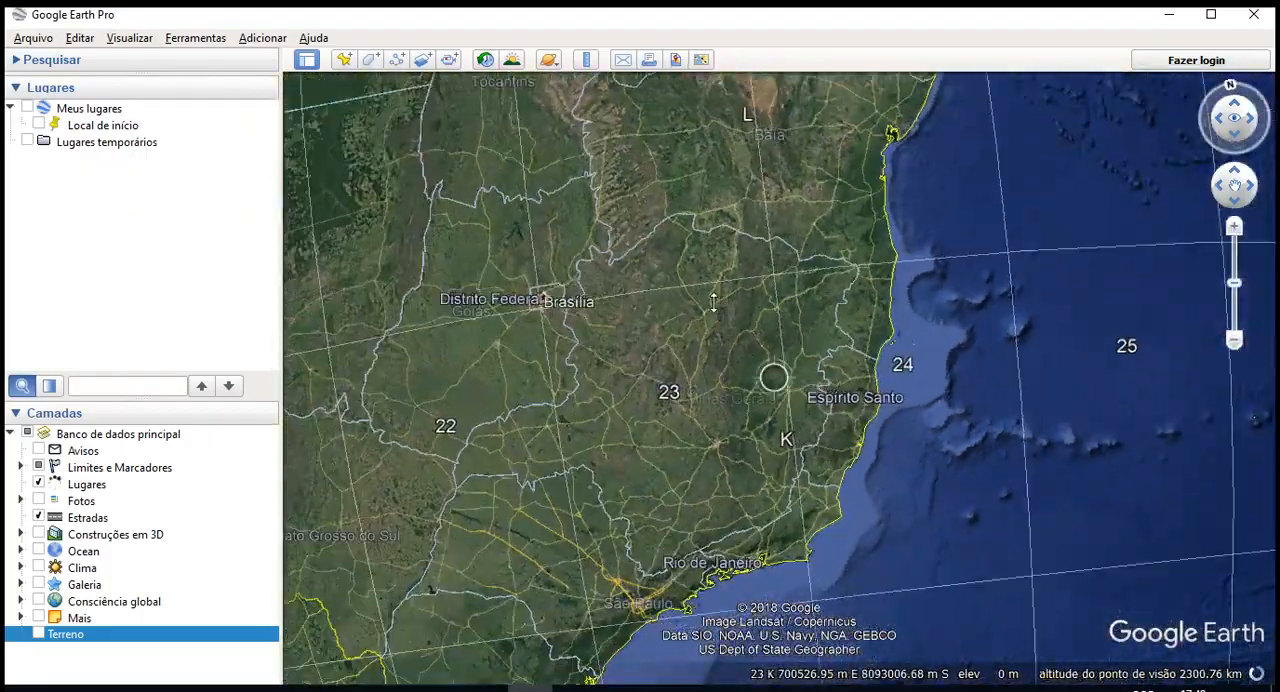
scroll(714, 336, down, 3)
drag(829, 234, 782, 578)
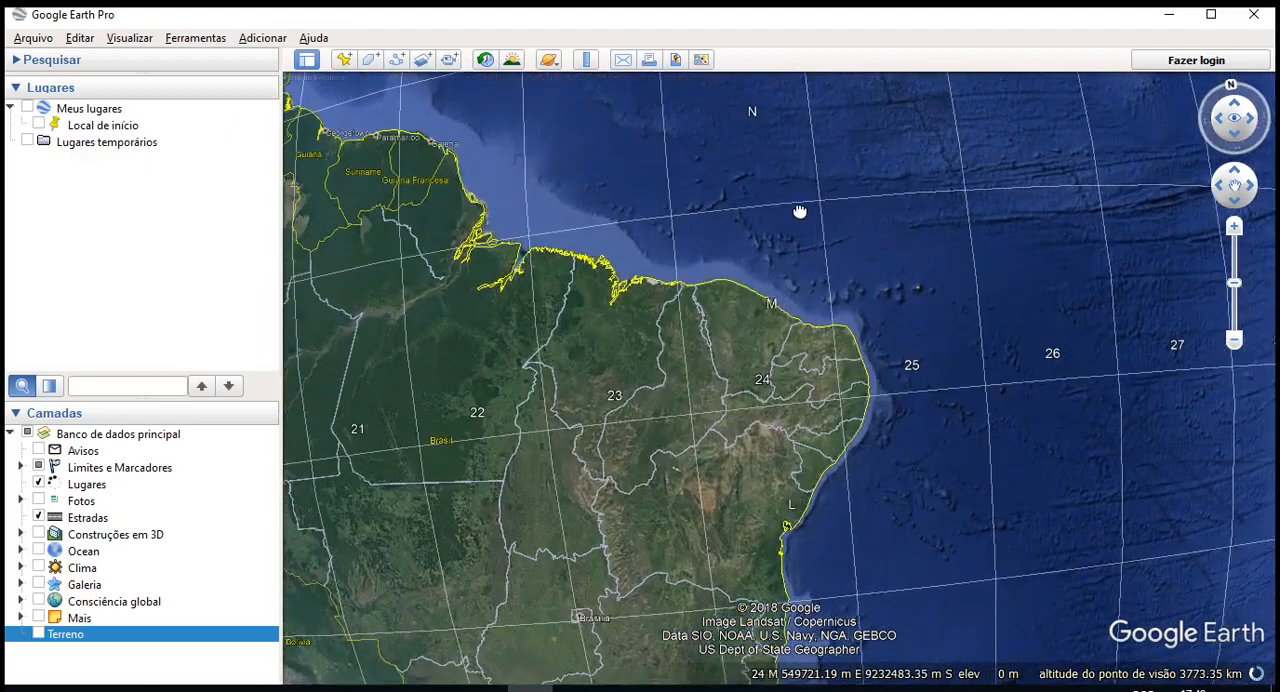
drag(800, 211, 816, 441)
drag(946, 320, 886, 200)
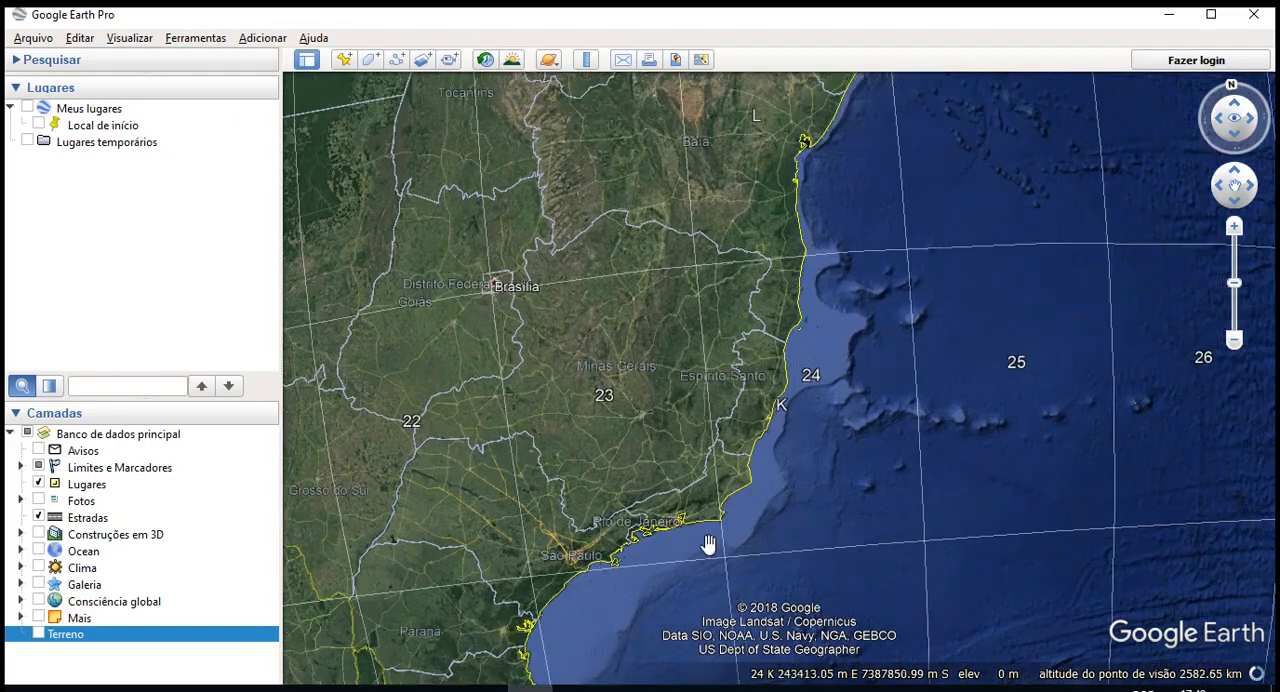
- Examine the UTM grid zones across Mato Grosso and Brazil's interior, and return to Rio Bananal
drag(533, 497, 1041, 603)
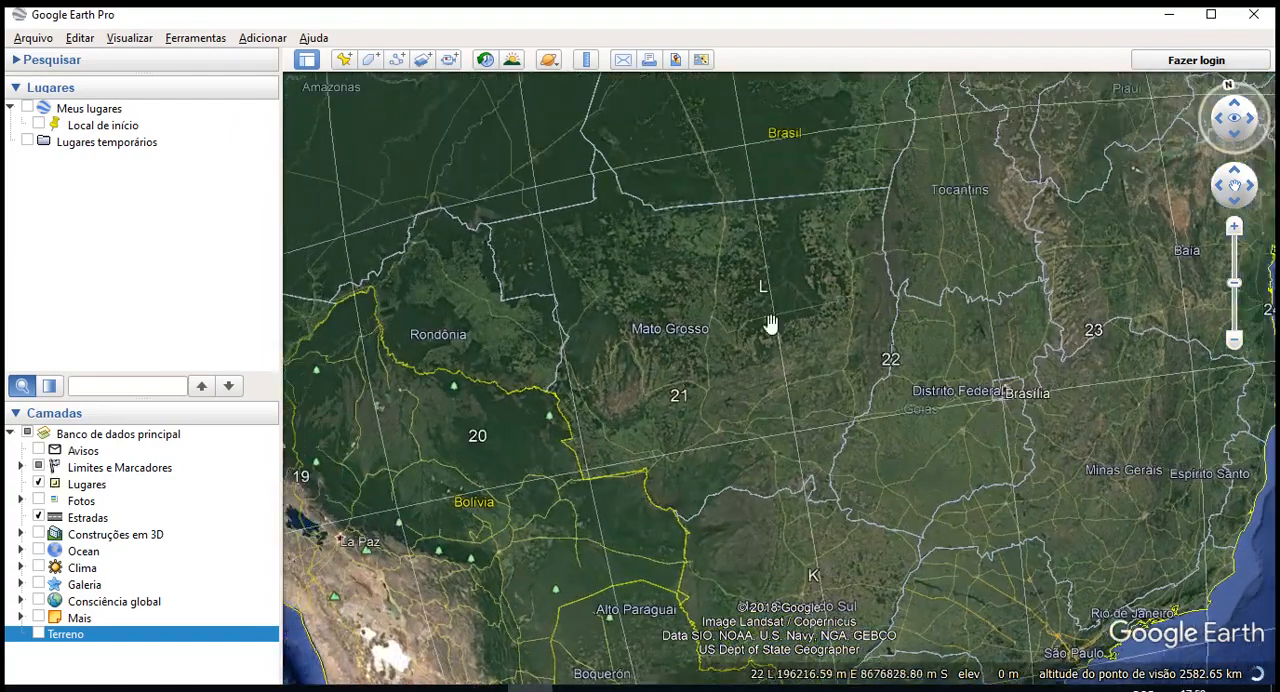
drag(745, 232, 783, 409)
scroll(766, 379, down, 3)
mouse_move(803, 124)
mouse_down()
mouse_move(916, 365)
mouse_move(986, 354)
mouse_move(417, 143)
mouse_up()
scroll(761, 476, up, 2)
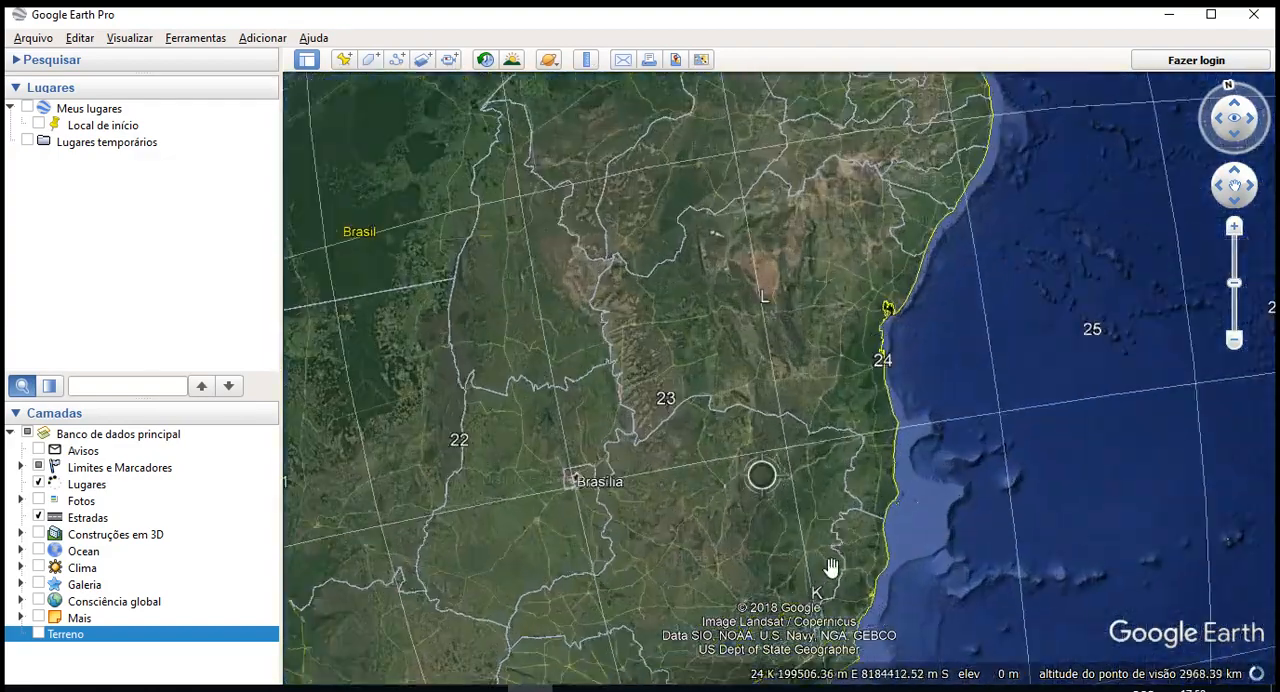
drag(672, 455, 482, 243)
right_drag(726, 487, 717, 487)
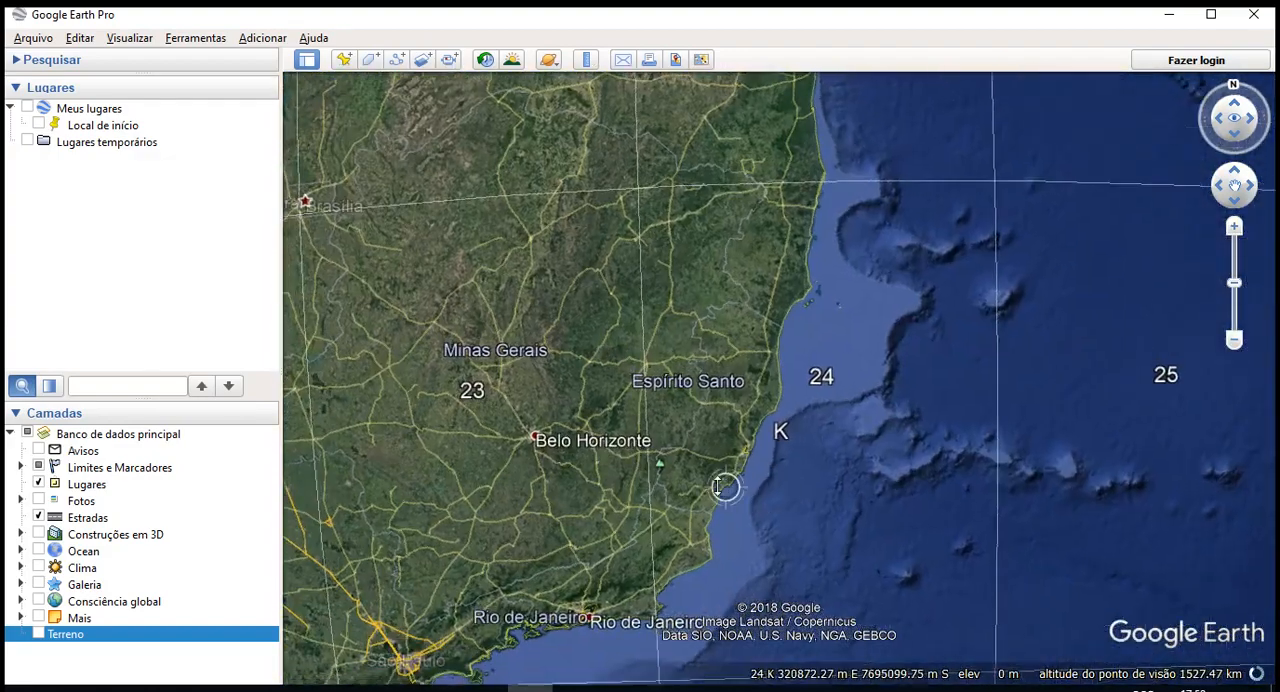
scroll(748, 405, up, 4)
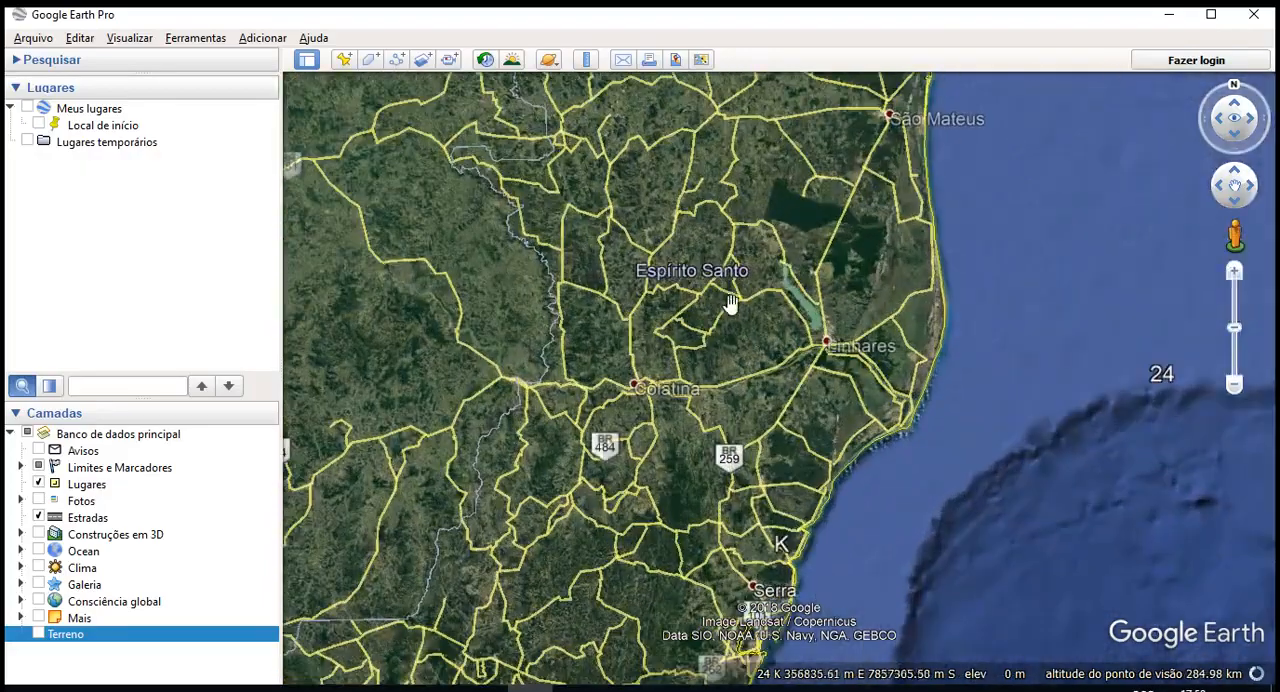
scroll(740, 292, up, 5)
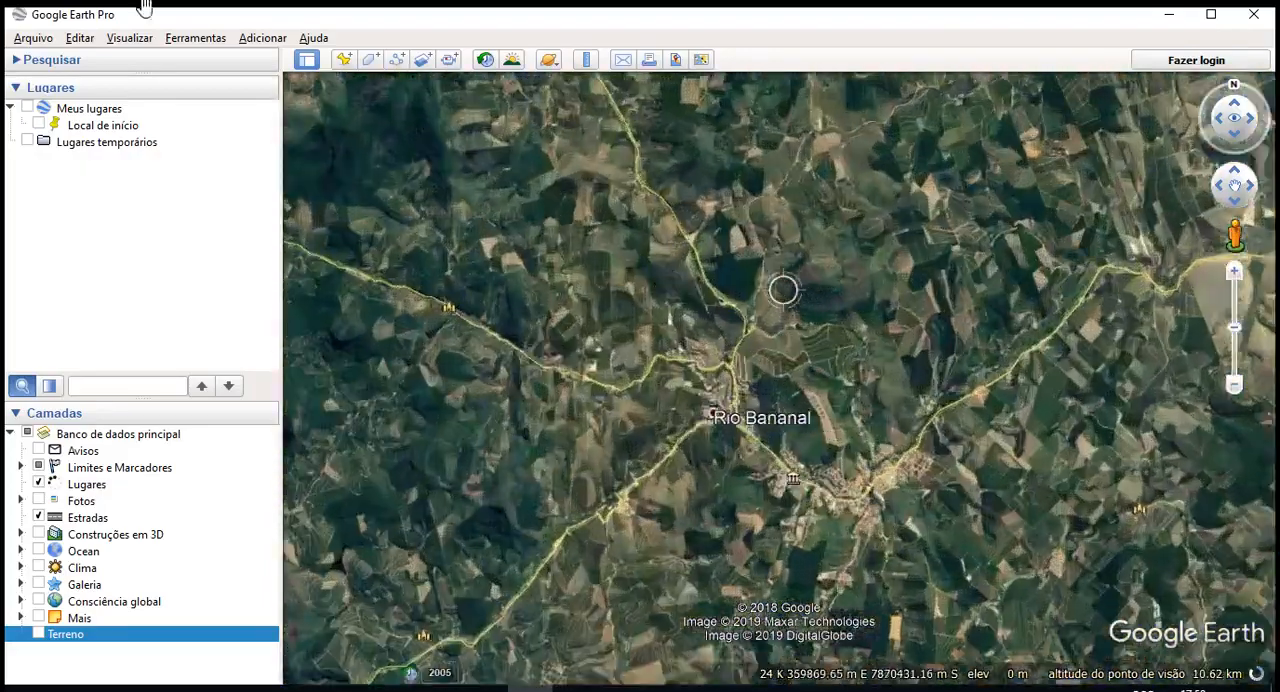
- Enable the scale legend (Legenda da escala) and check how it responds when closer to Rio Bananal
click(129, 38)
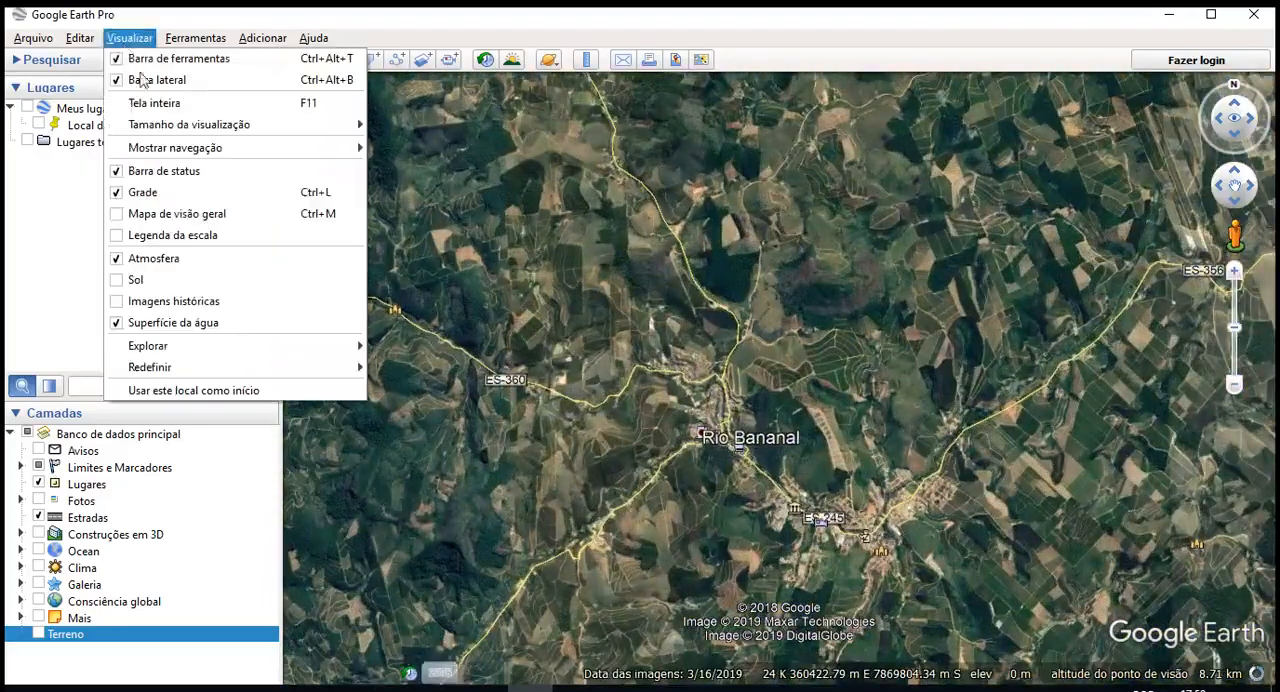
click(250, 236)
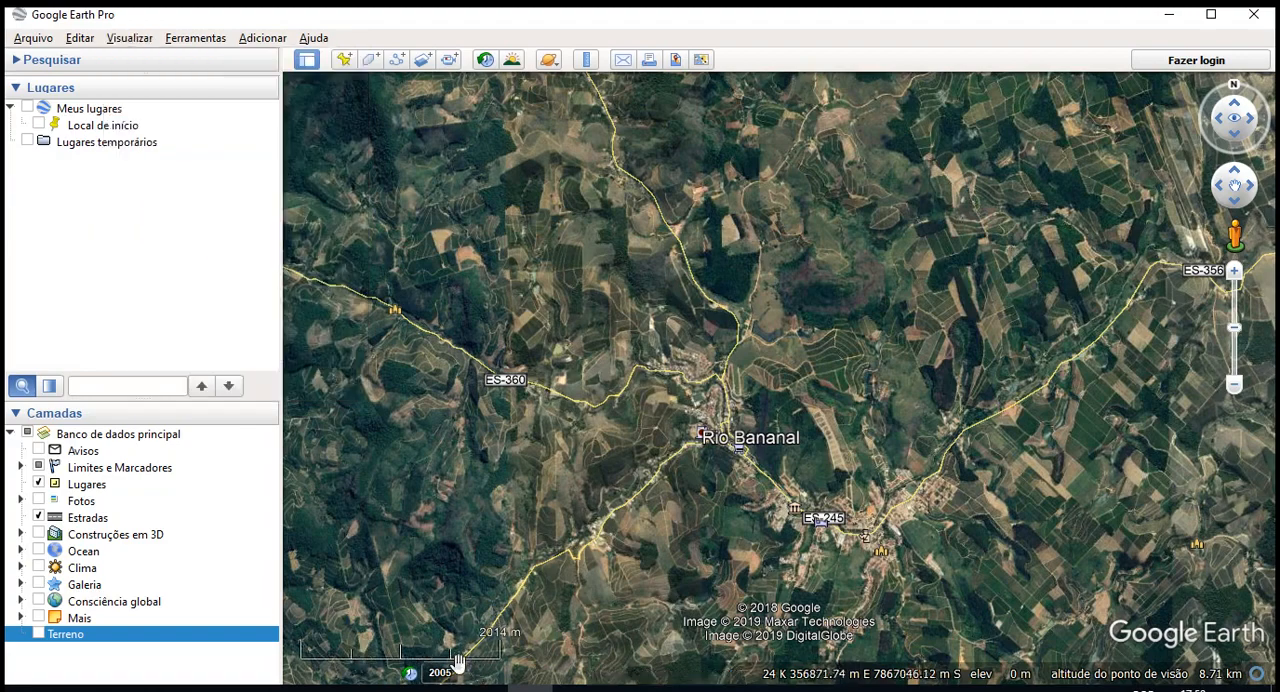
scroll(616, 542, up, 4)
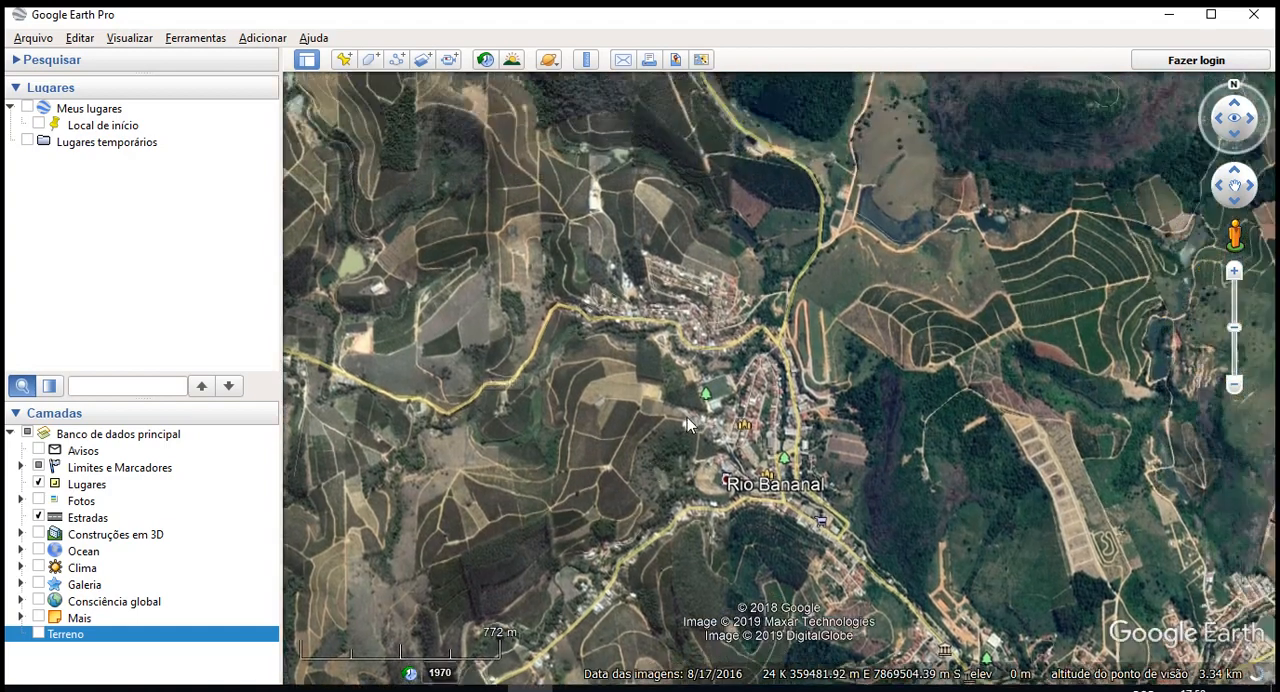
- Disable the Atmosfera and Superfície da água display options, and view the map with each change
click(129, 38)
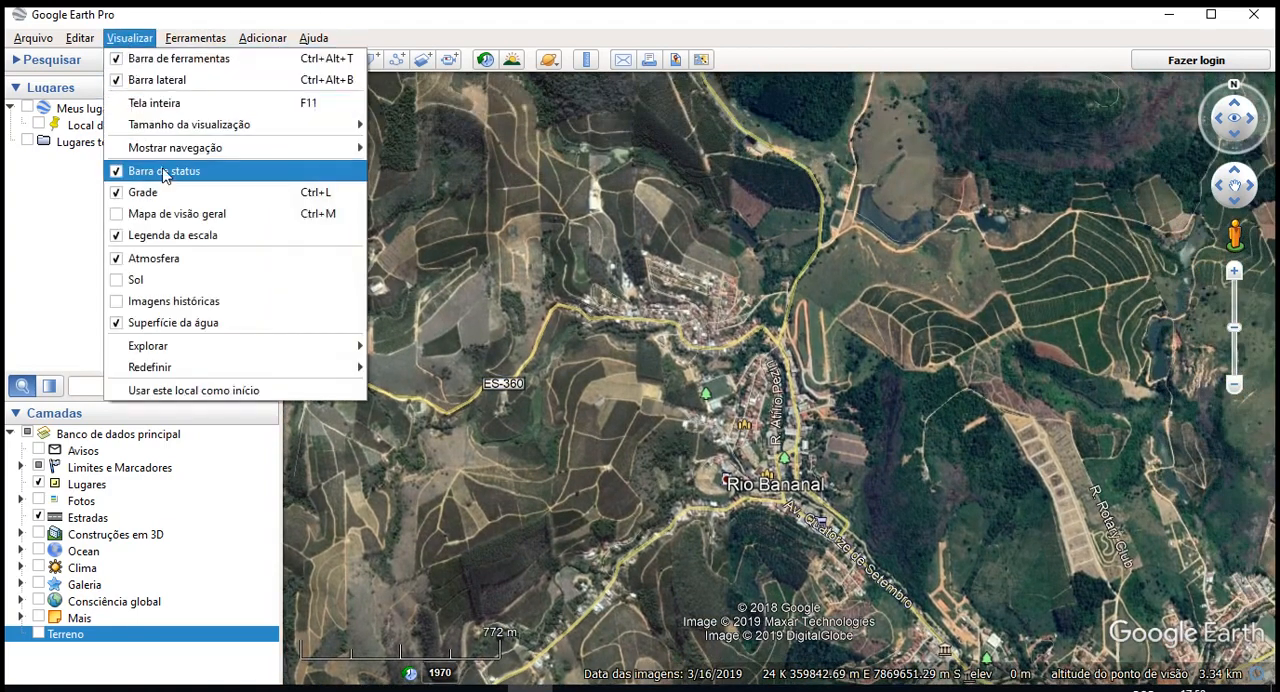
click(155, 259)
scroll(511, 272, down, 3)
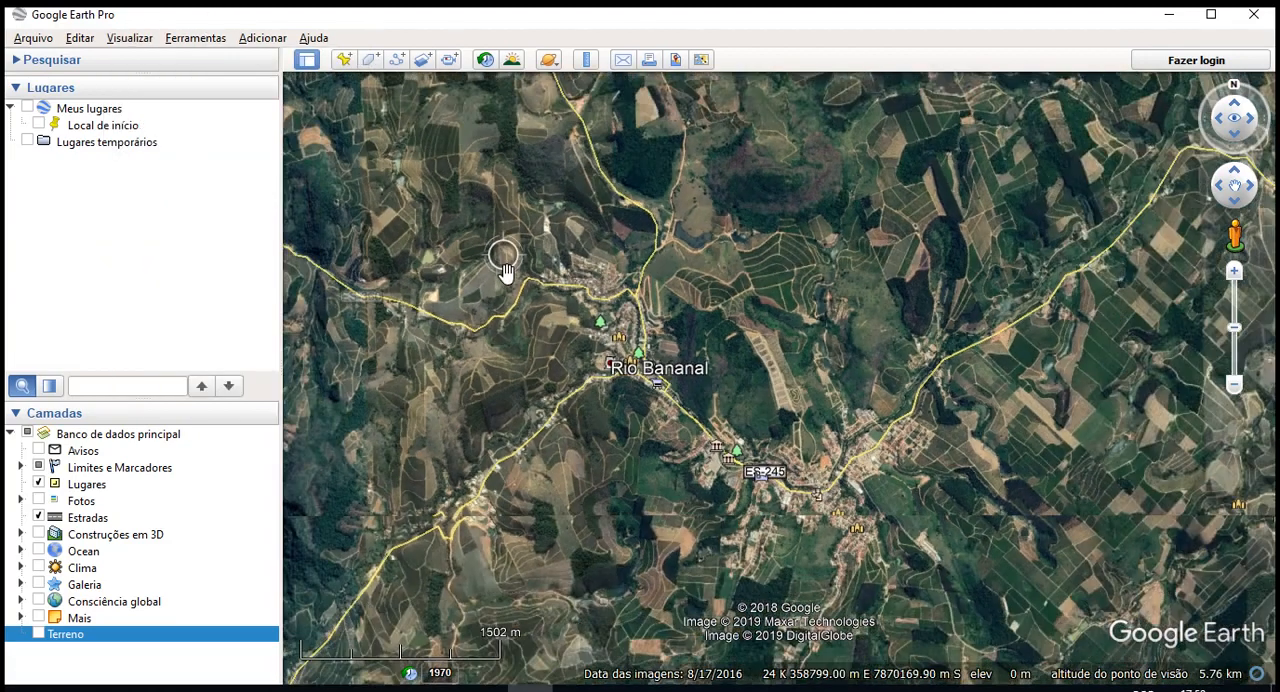
click(127, 40)
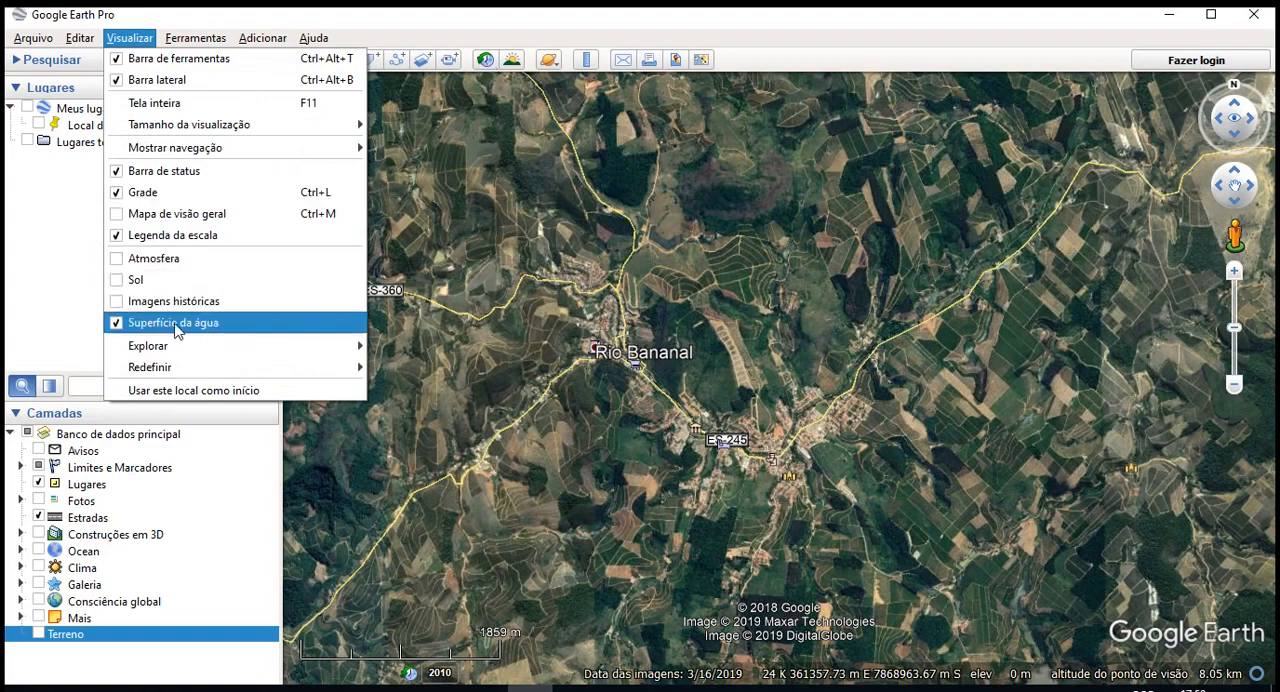
click(236, 322)
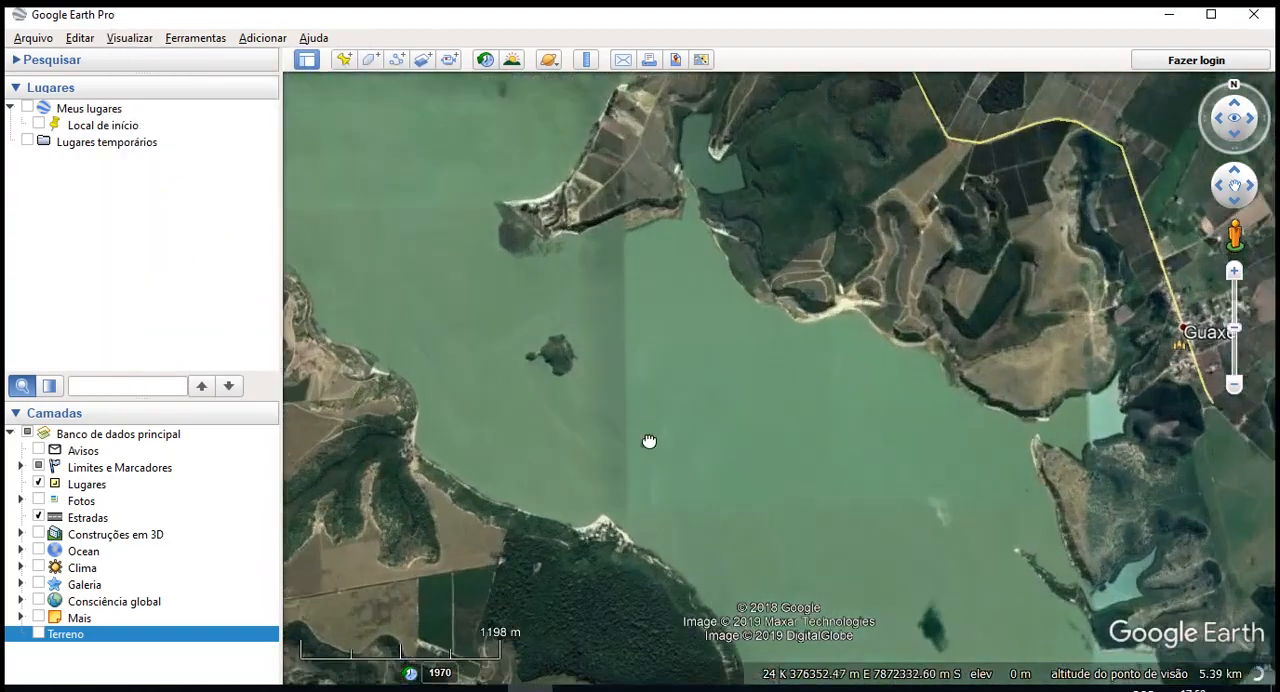
- Turn the Superfície da água option on and back off, comparing how the lake looks from different positions
click(130, 38)
click(229, 322)
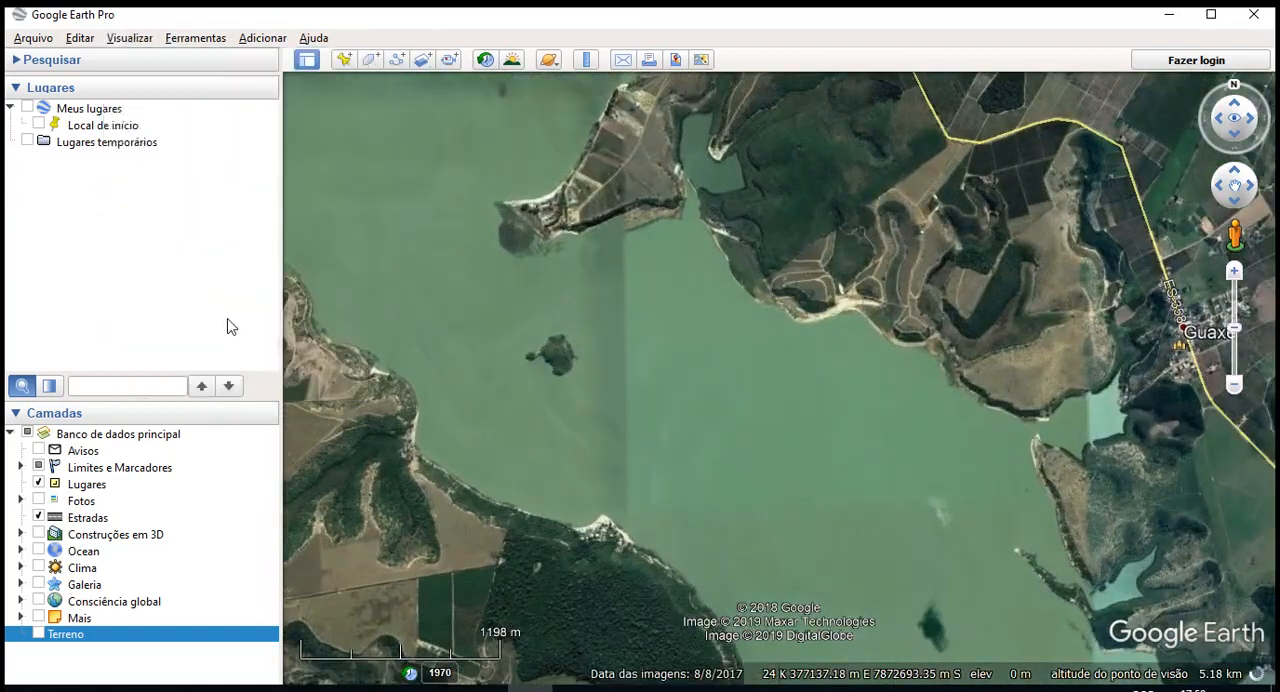
scroll(708, 402, down, 3)
scroll(506, 154, up, 4)
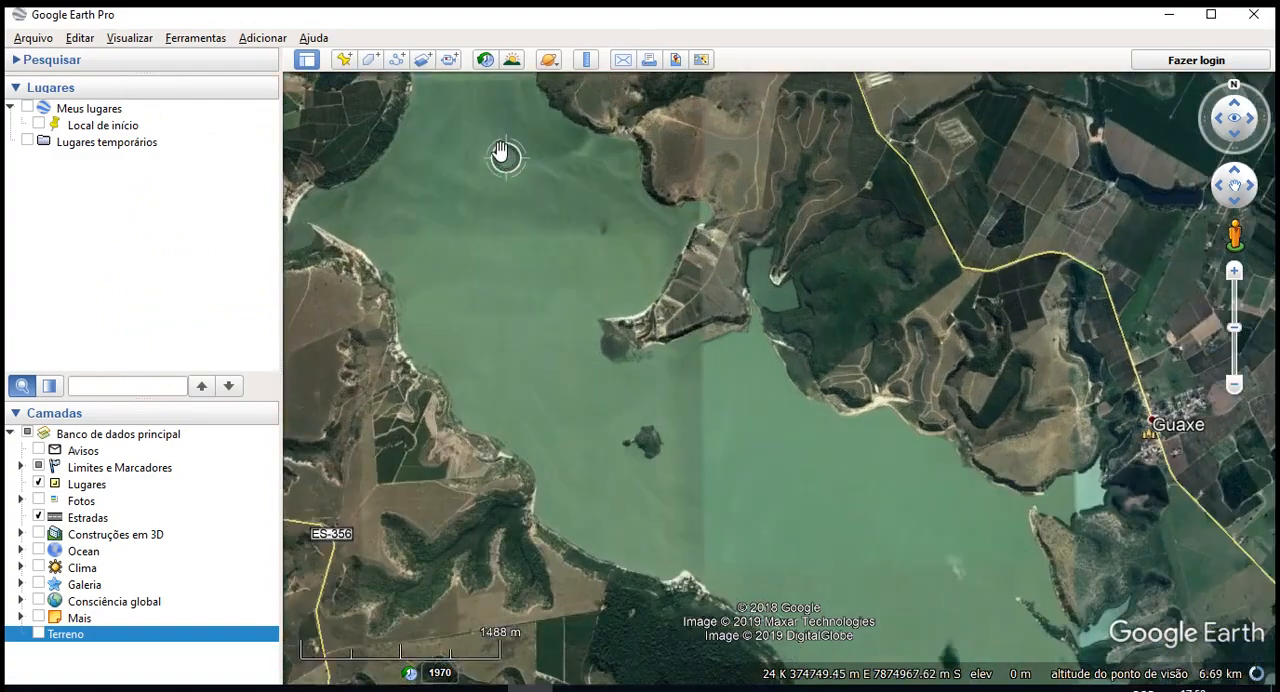
drag(508, 158, 629, 523)
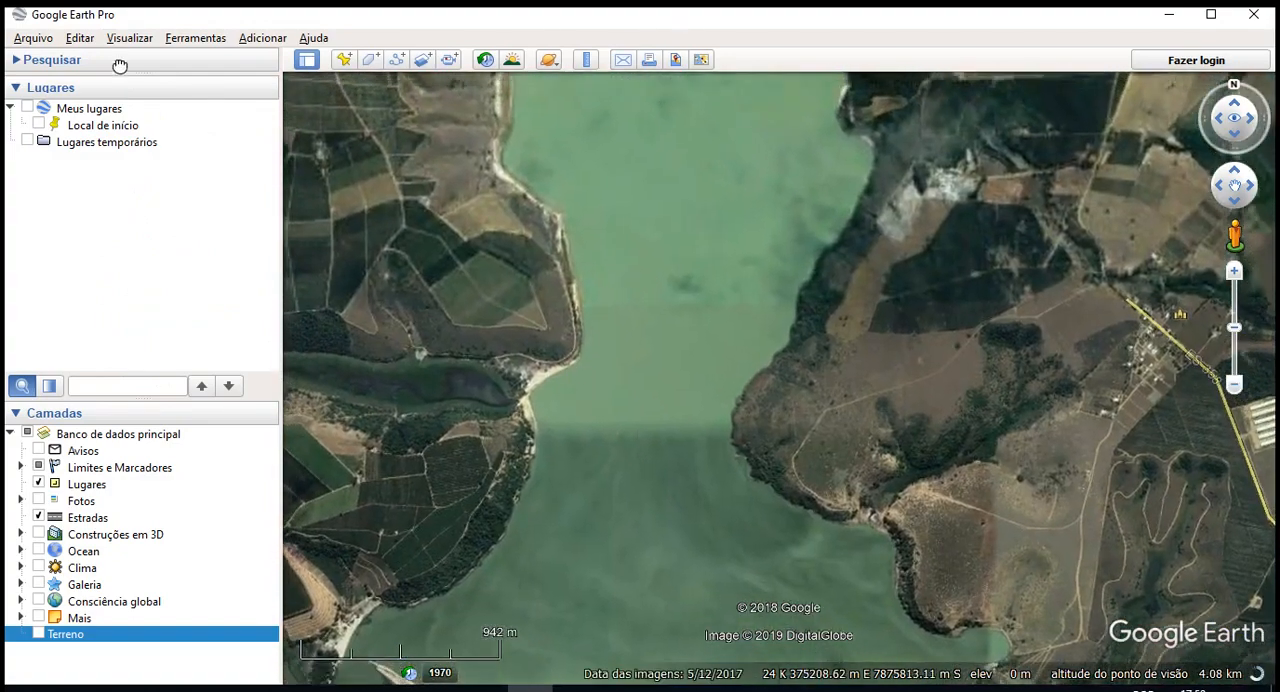
click(130, 38)
click(133, 322)
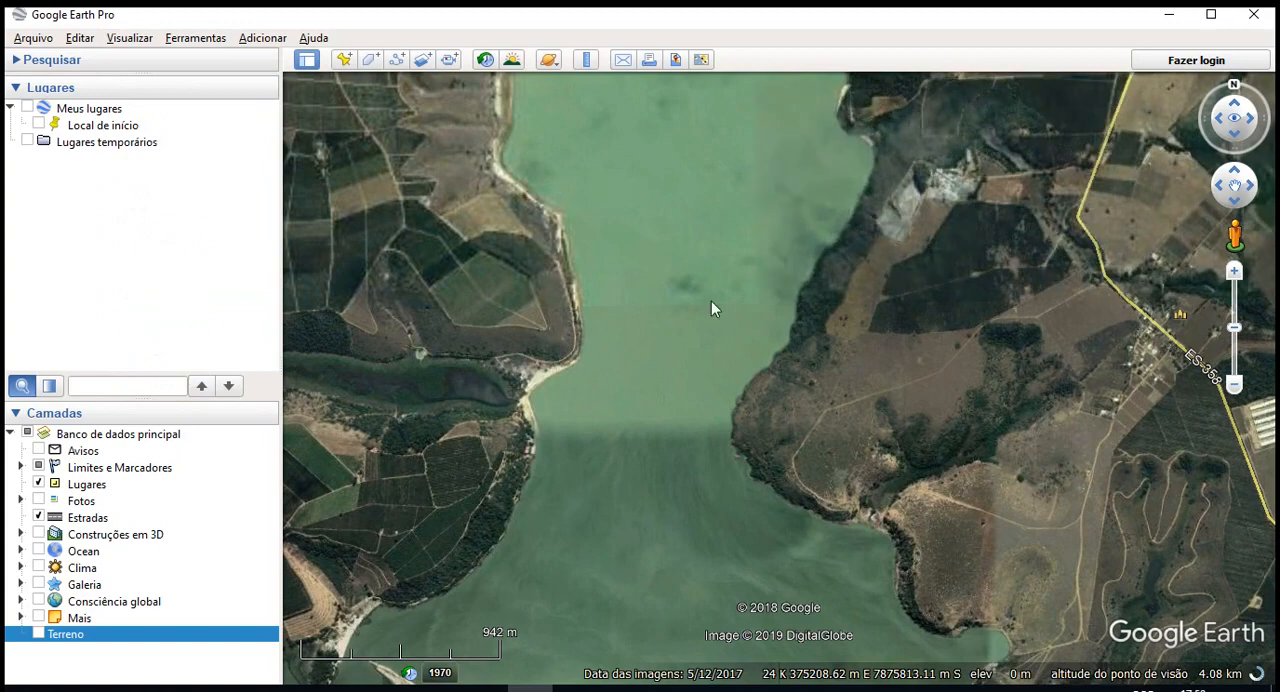
- Check the celestial bodies available under Explorar, and reset the view's tilt and compass with Inclinação e bússola
click(130, 38)
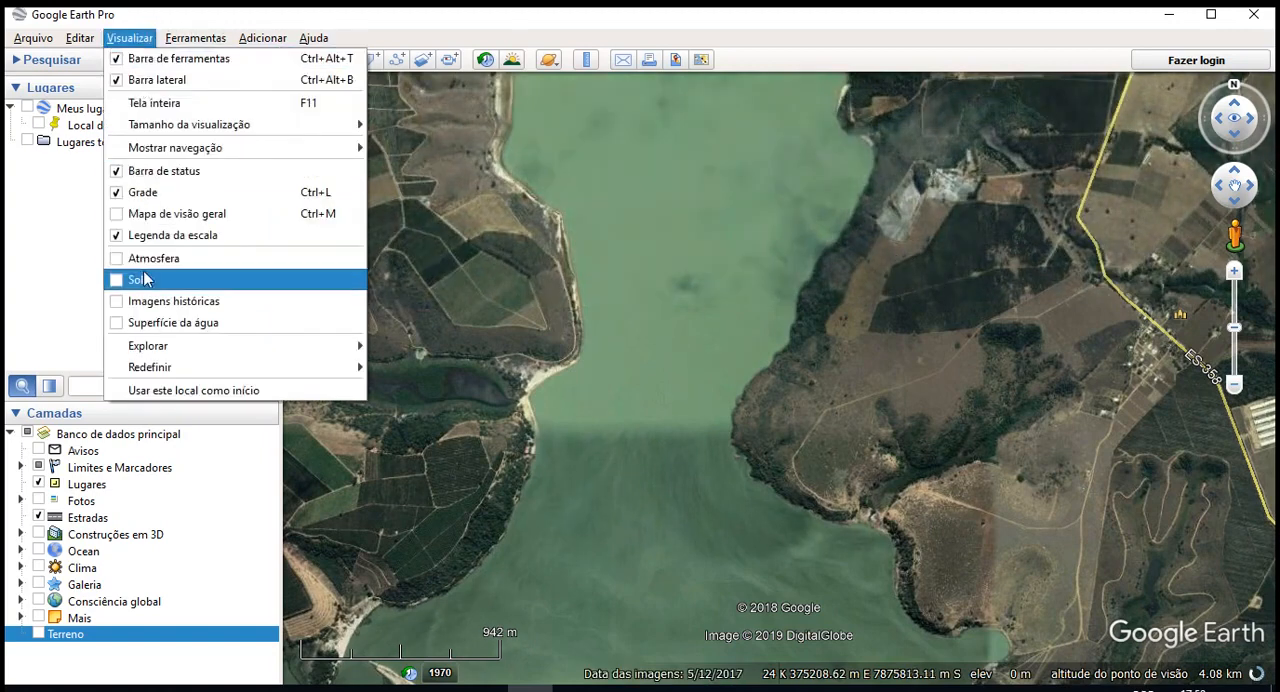
mouse_move(203, 347)
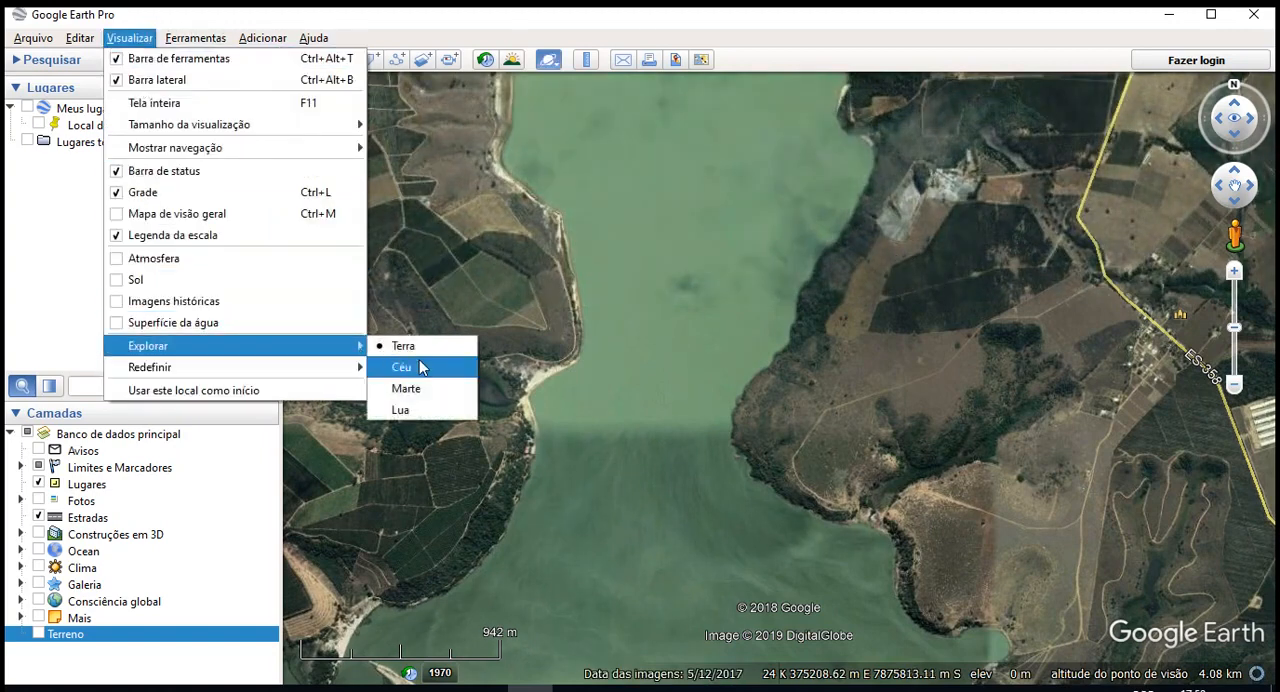
mouse_move(295, 377)
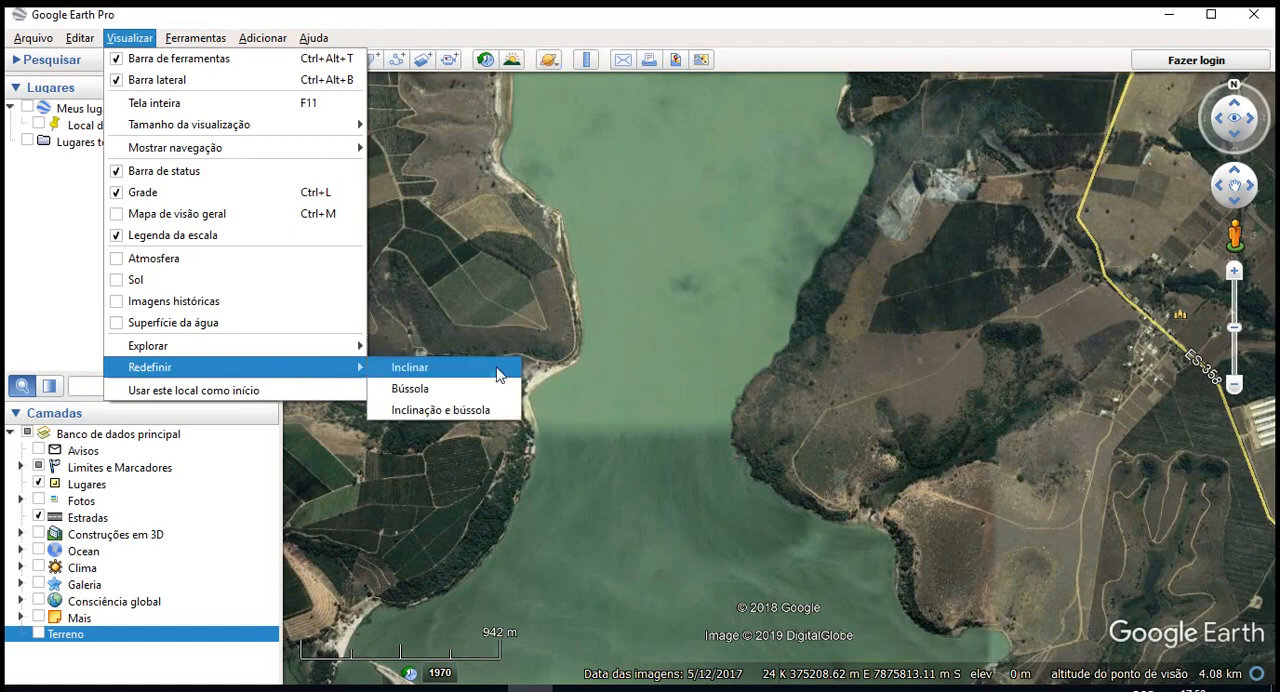
click(443, 410)
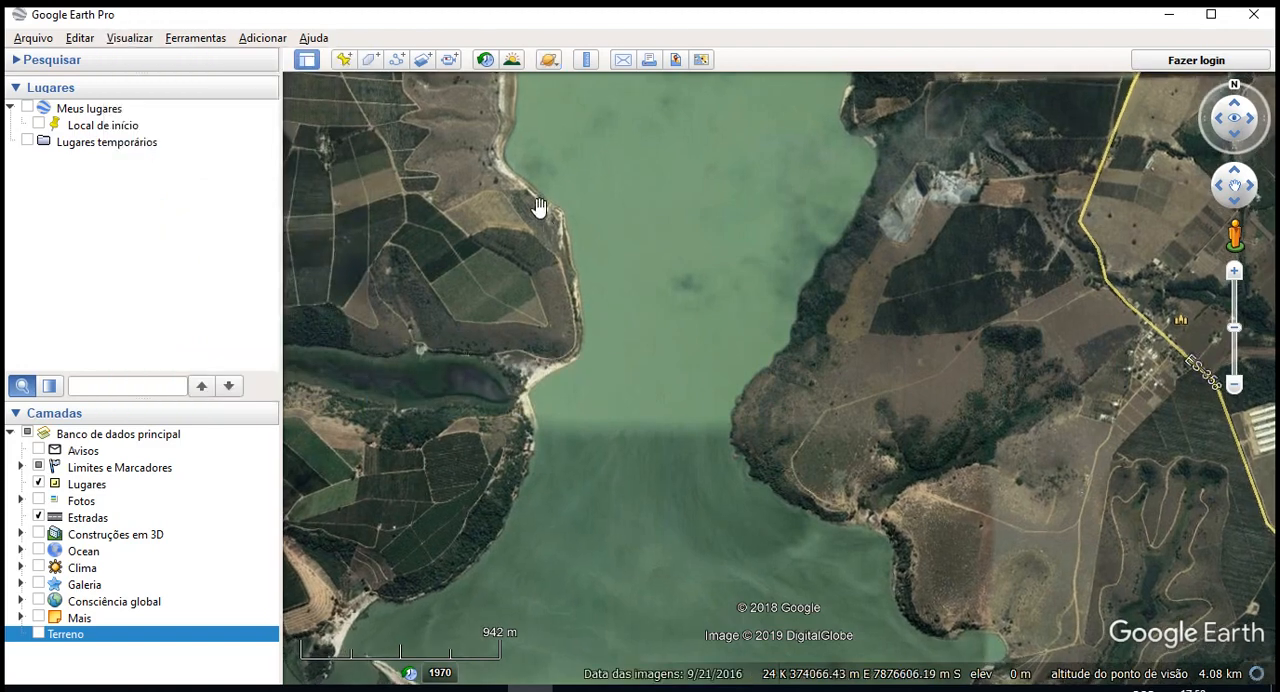
- Tilt and rotate the view near the lake shore, and restore it with the Inclinação e bússola reset
scroll(511, 272, up, 5)
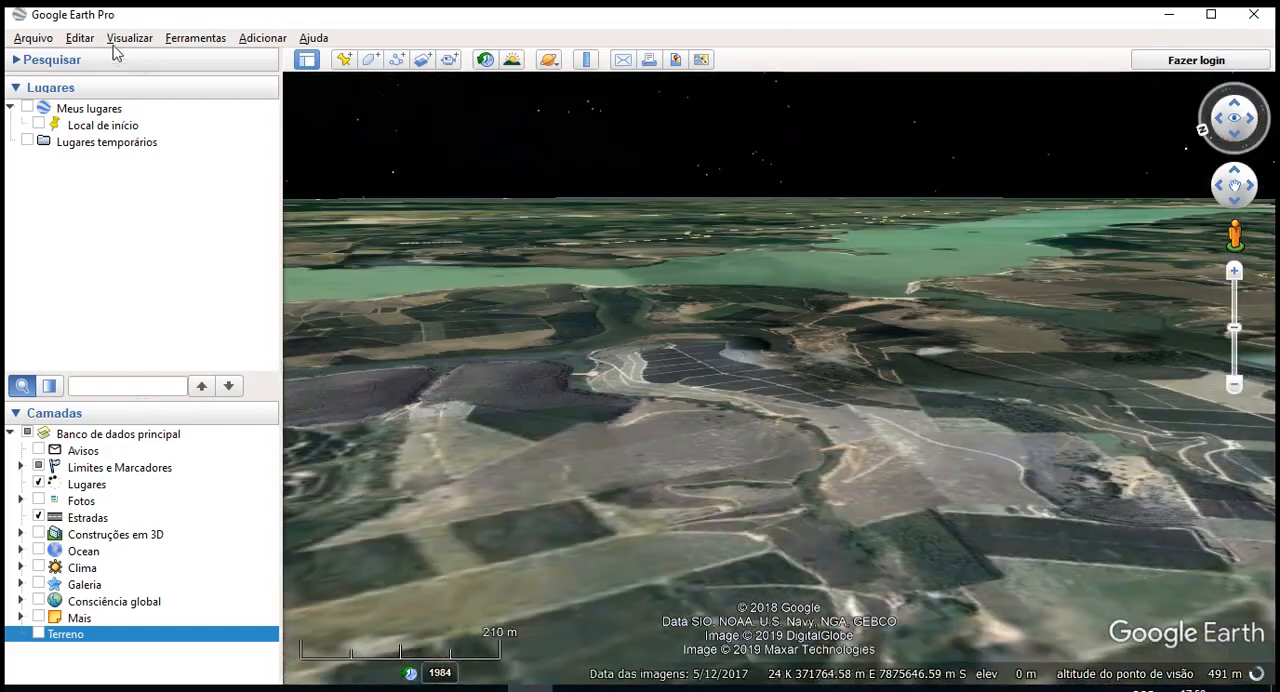
click(116, 40)
mouse_move(352, 372)
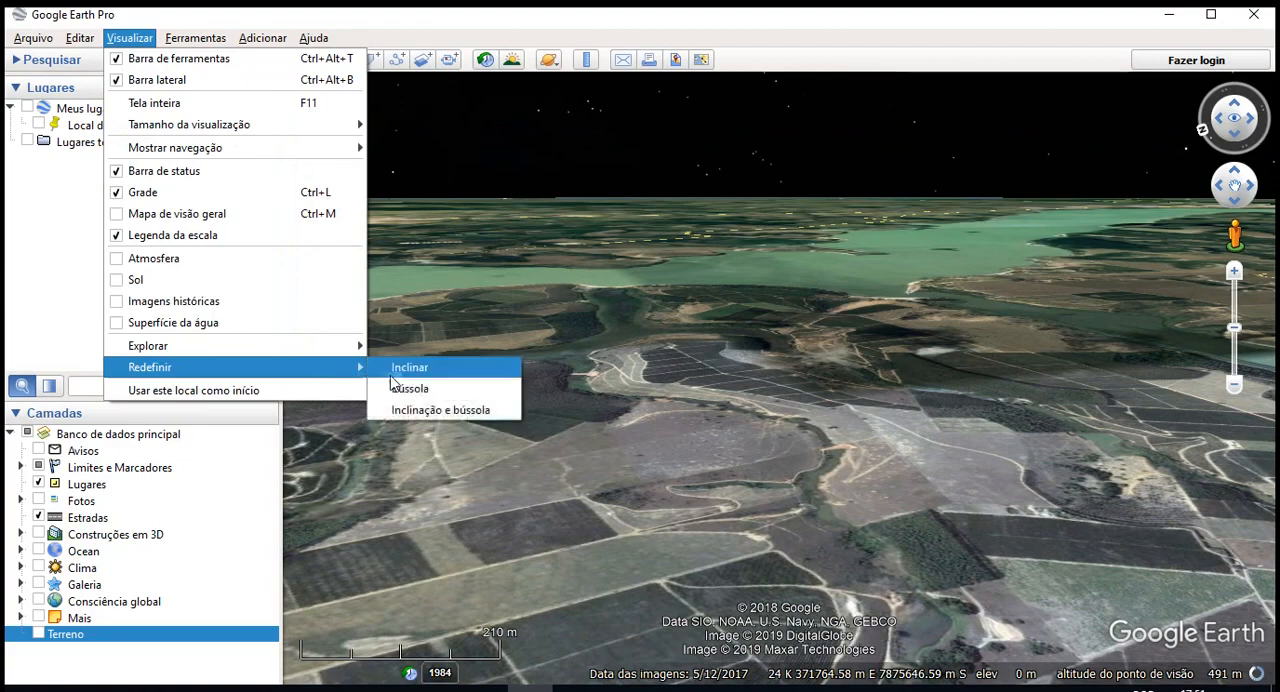
click(437, 410)
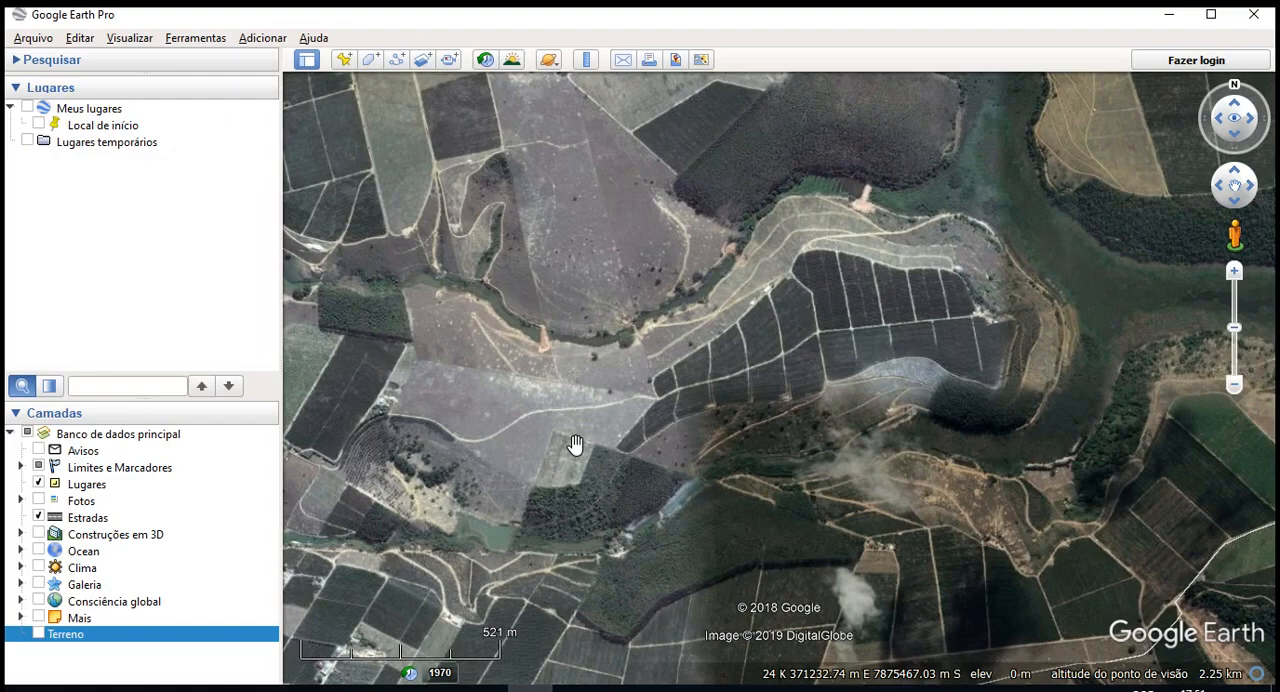
- Tilt and rotate the view over the farmland, reset it to north, and separately reset its tilt to top-down
scroll(507, 290, up, 8)
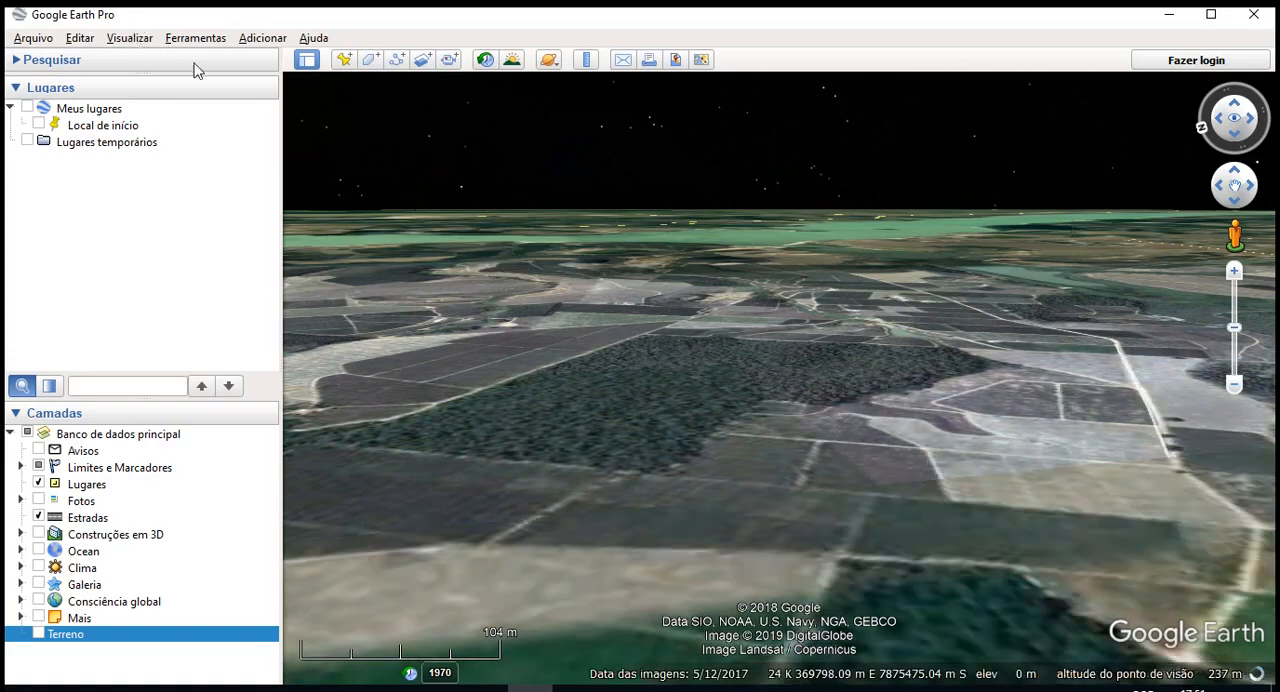
key(n)
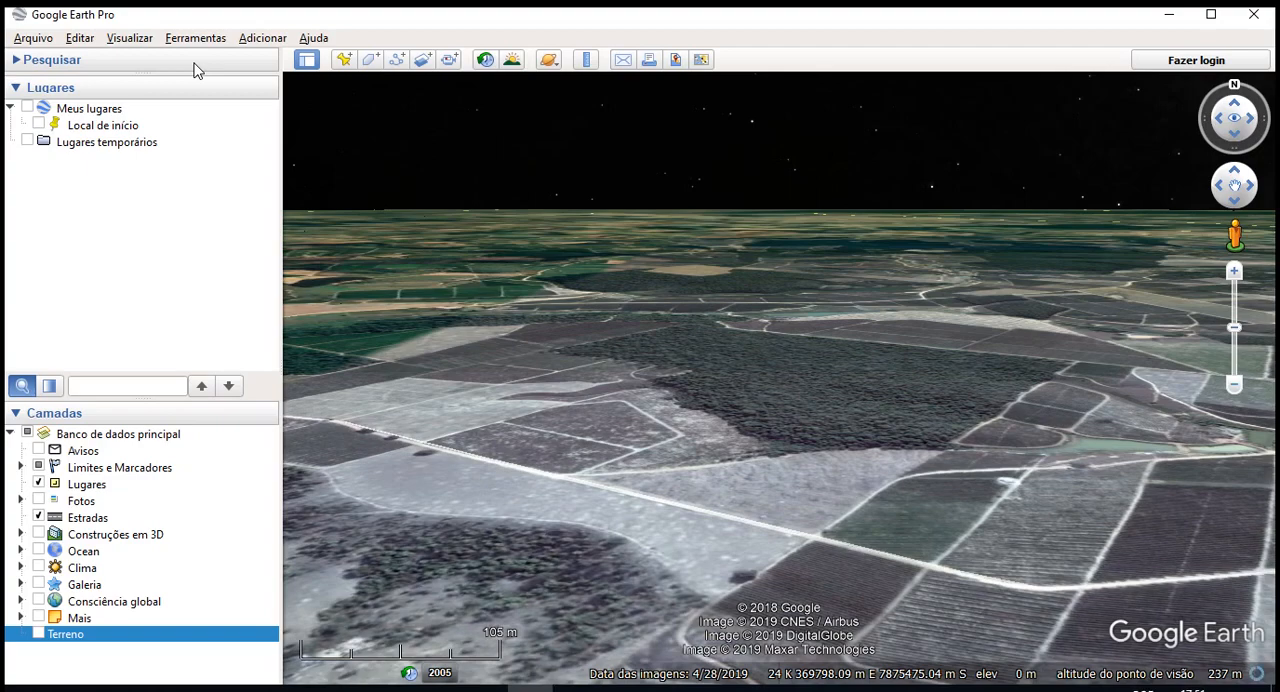
key(u)
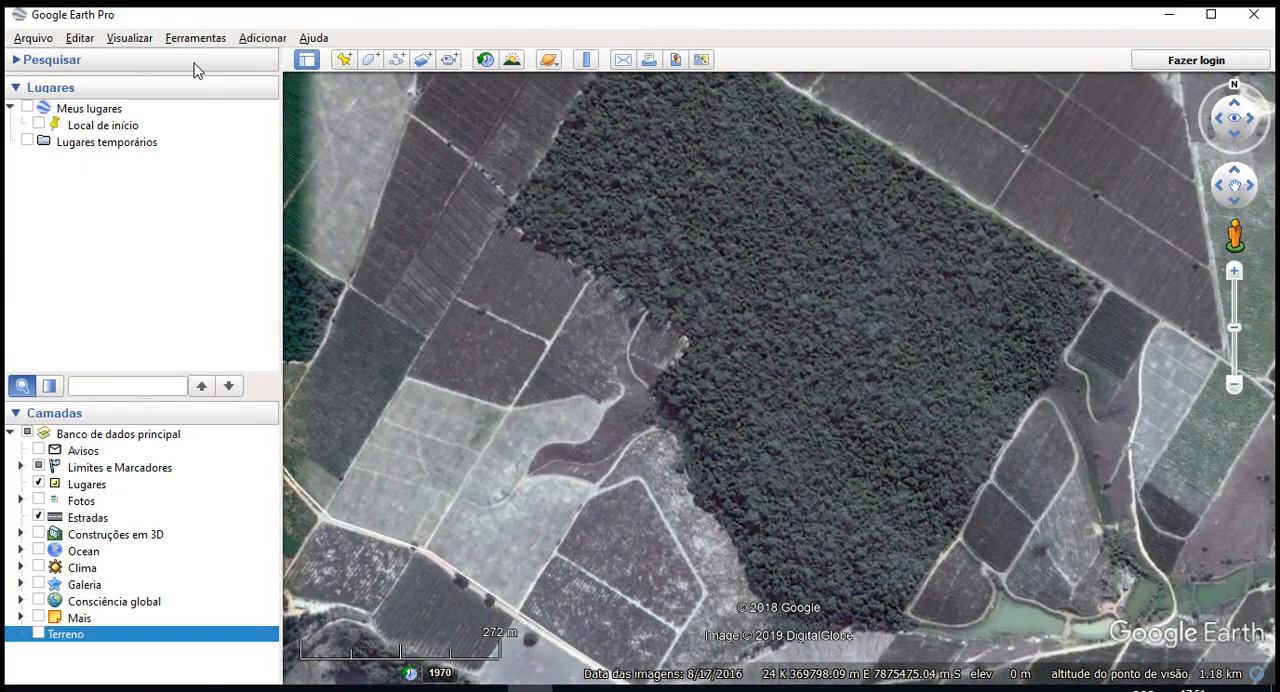
- Tilt and rotate the view beside the forest plot, check the Redefinir options, and reset tilt and compass together
scroll(600, 206, up, 5)
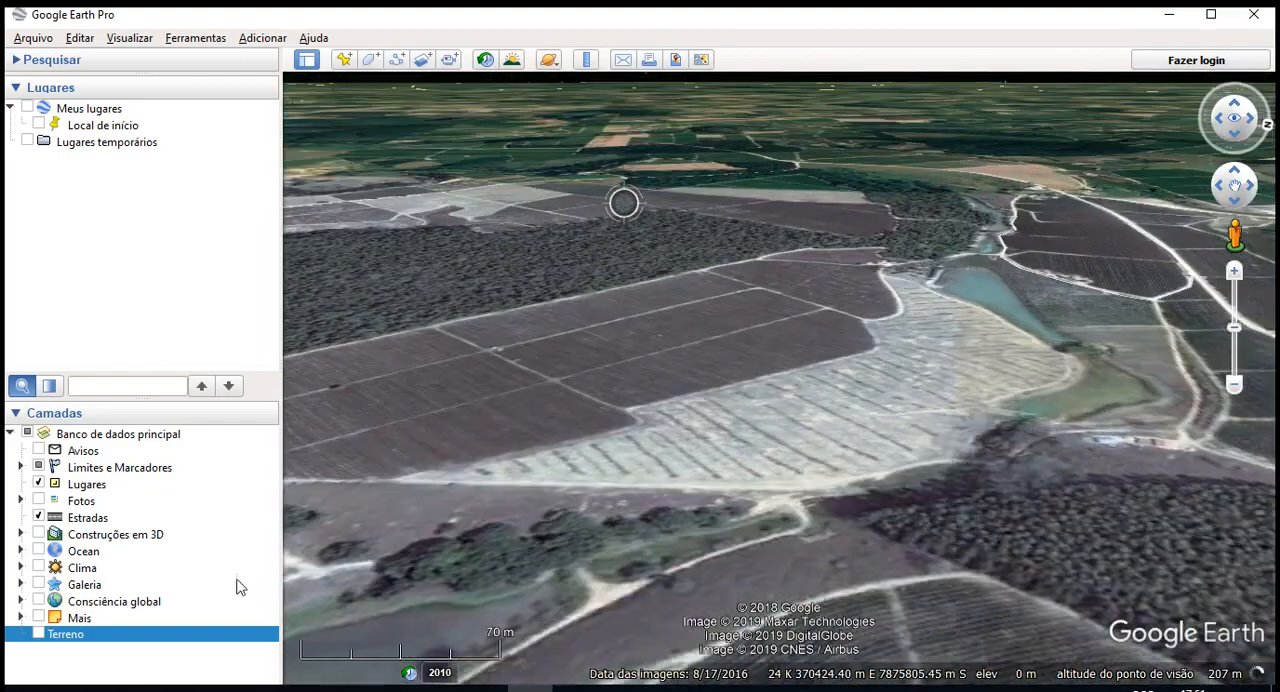
middle_drag(803, 205, 708, 314)
click(125, 39)
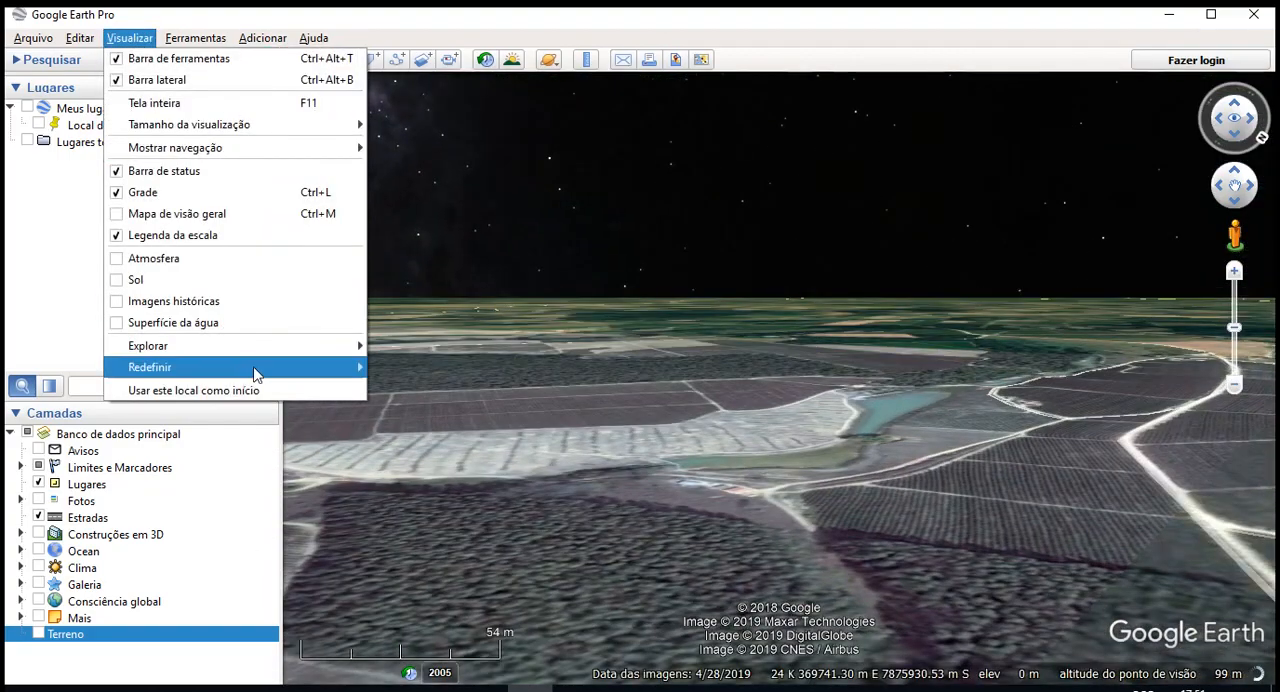
mouse_move(254, 368)
click(486, 16)
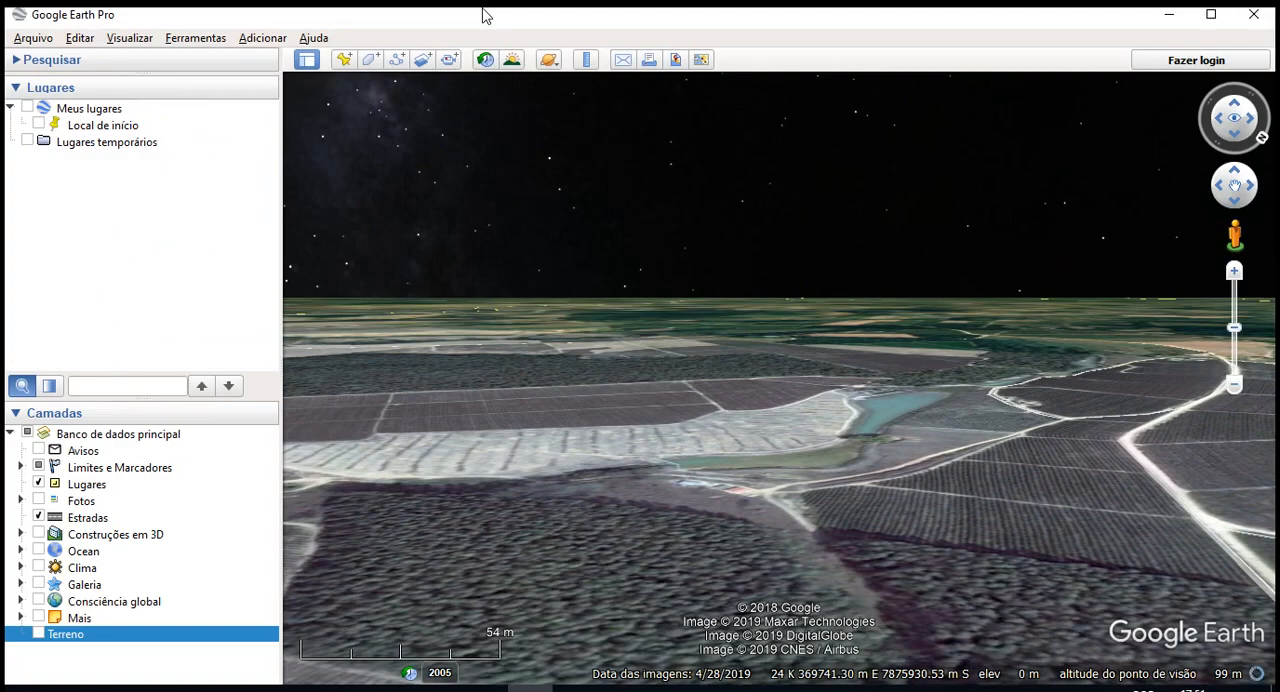
key(r)
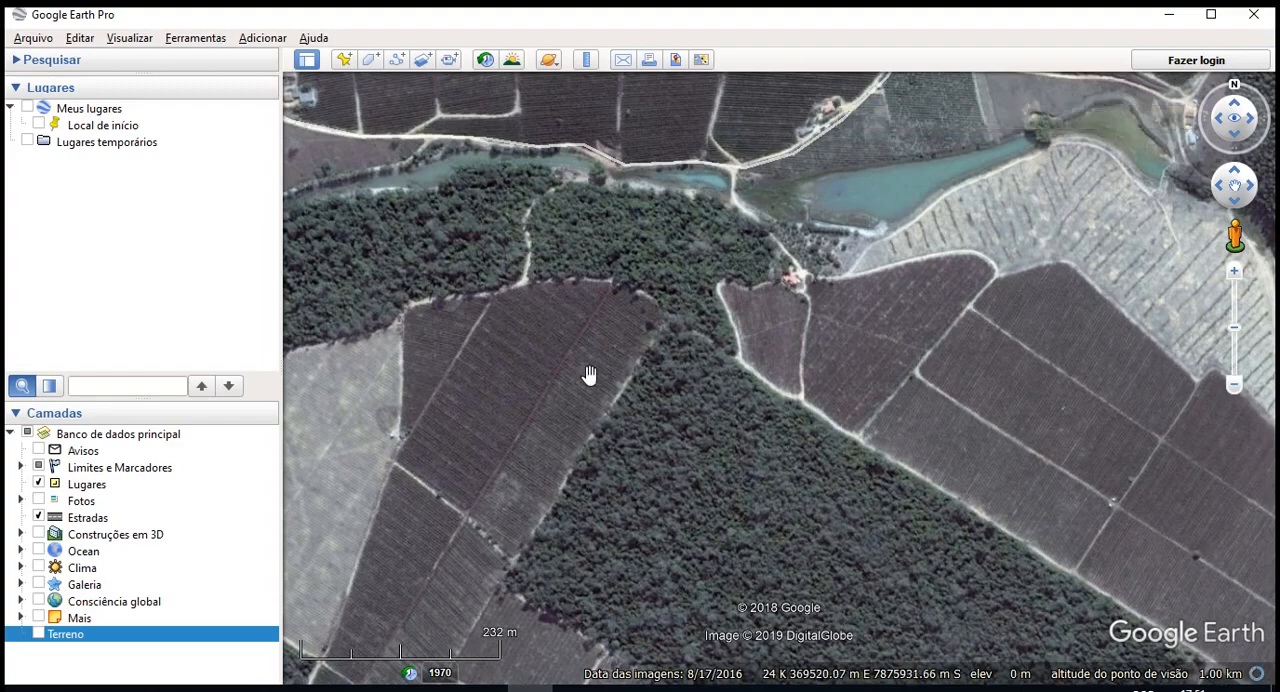
- Return to the town of Rio Bananal and set the current view as the starting location (Usar este local como início)
scroll(606, 390, down, 3)
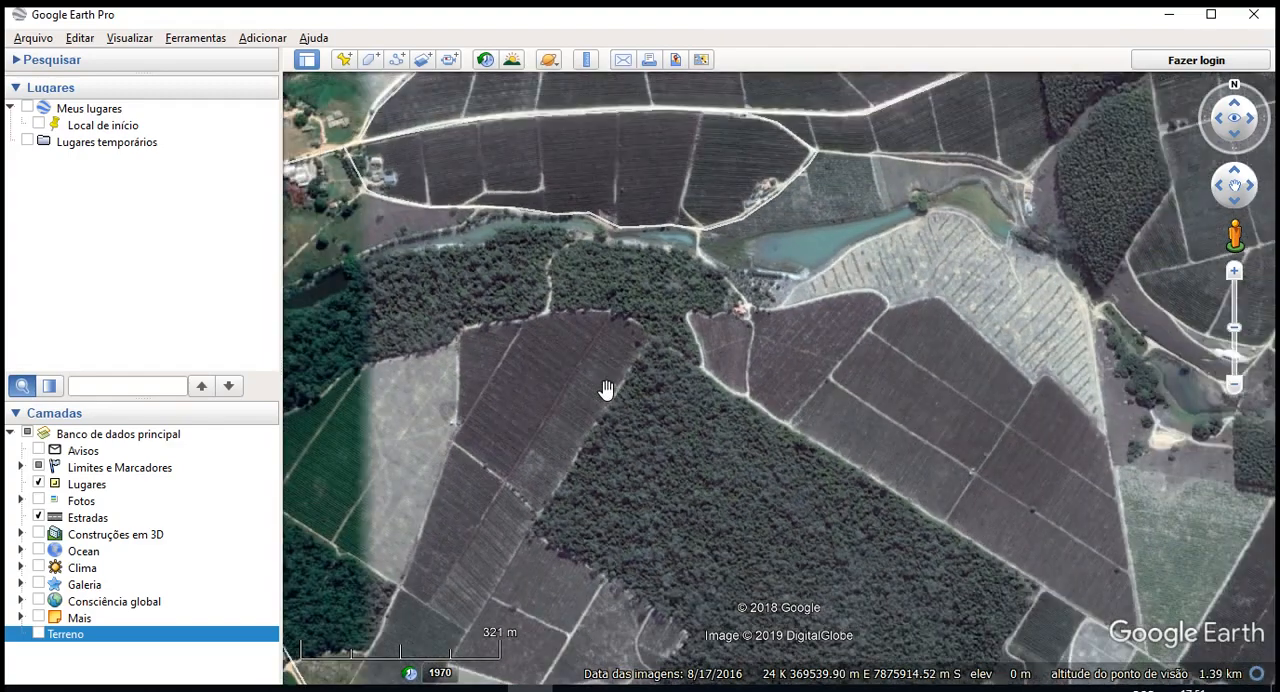
drag(463, 491, 994, 366)
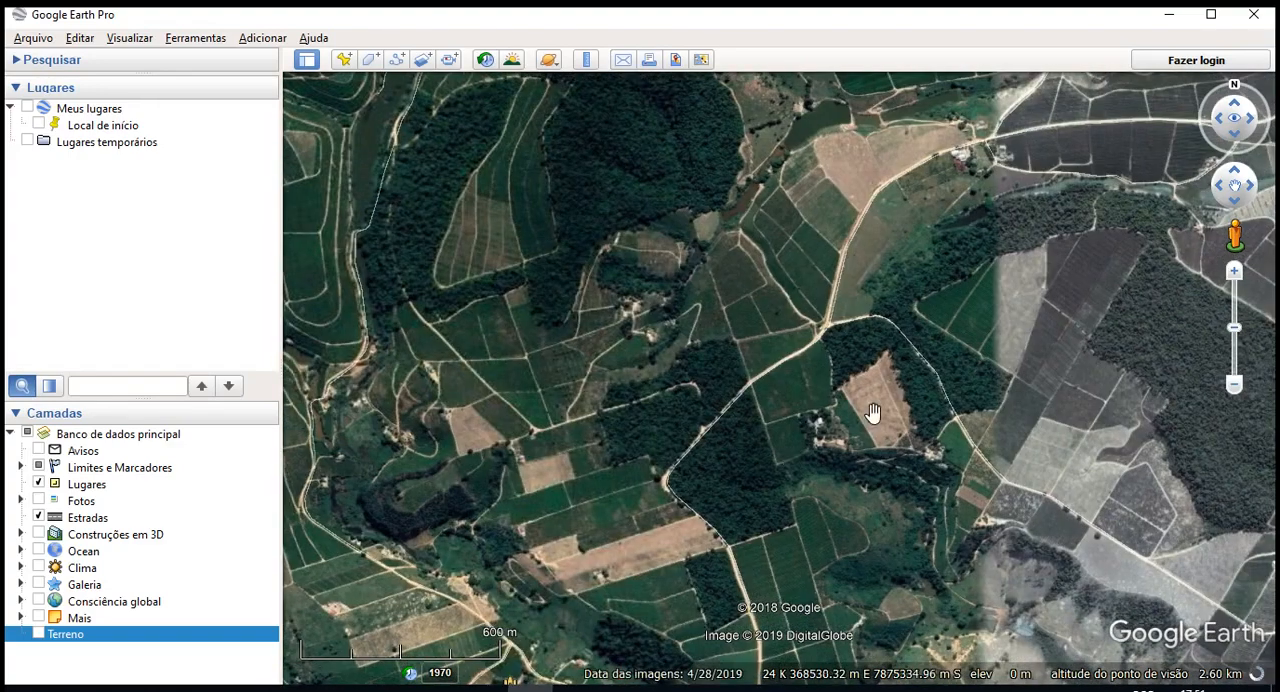
drag(337, 631, 1133, 117)
scroll(748, 286, down, 2)
drag(807, 257, 1191, 46)
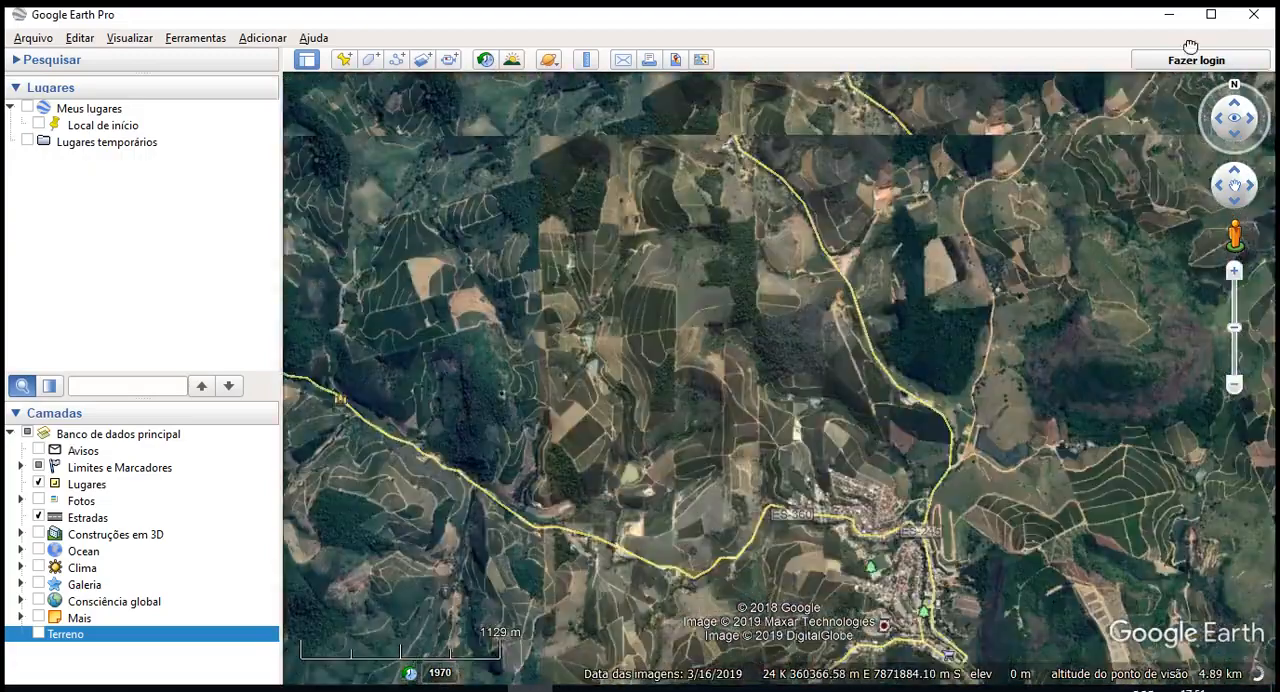
drag(1071, 543, 1171, 400)
scroll(1147, 404, up, 1)
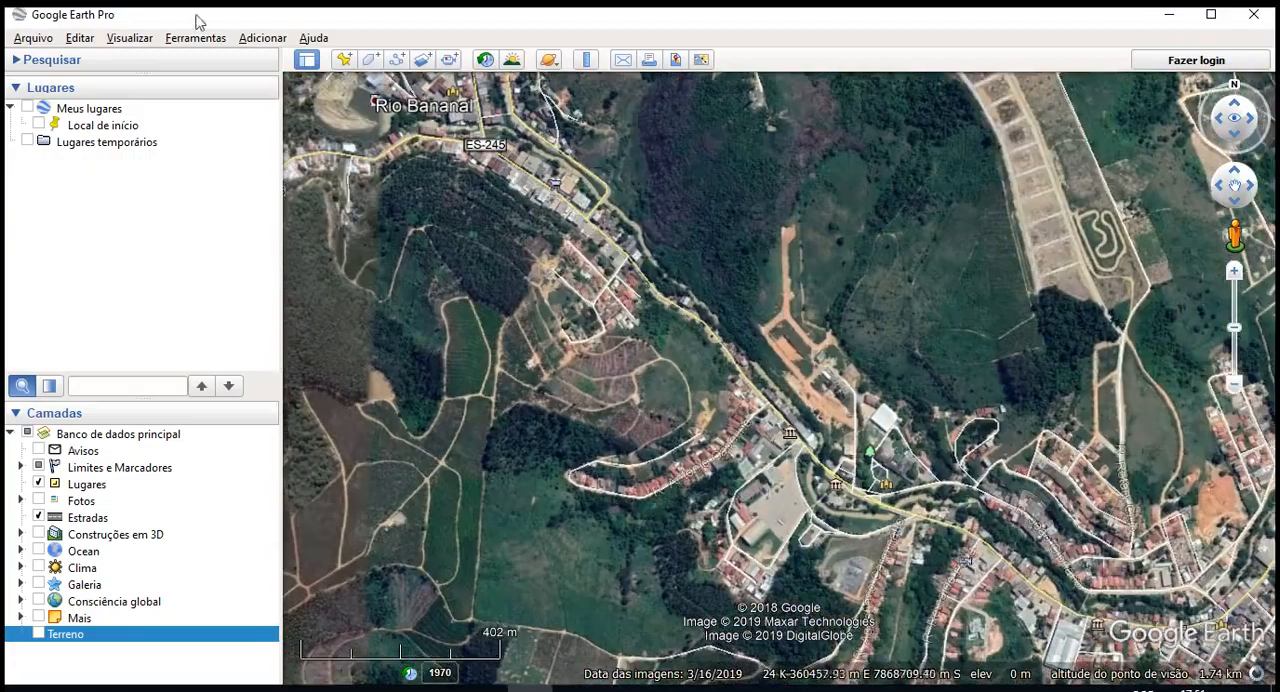
click(157, 54)
click(142, 42)
click(141, 42)
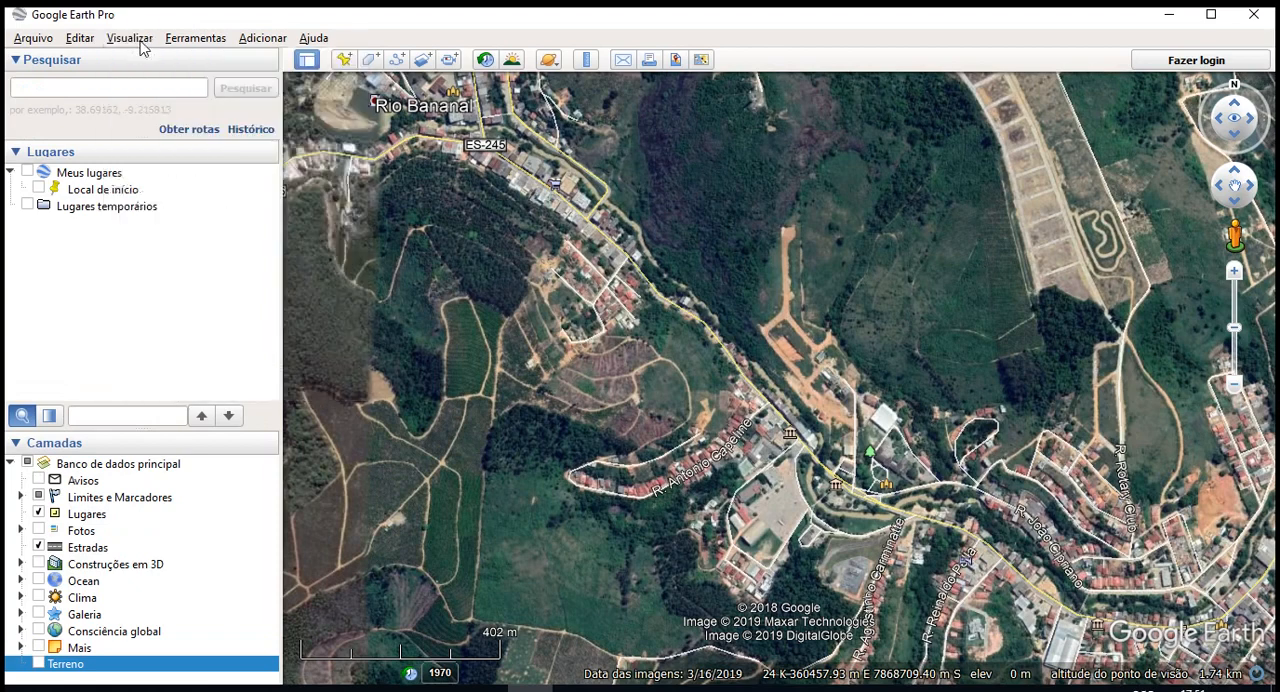
click(141, 43)
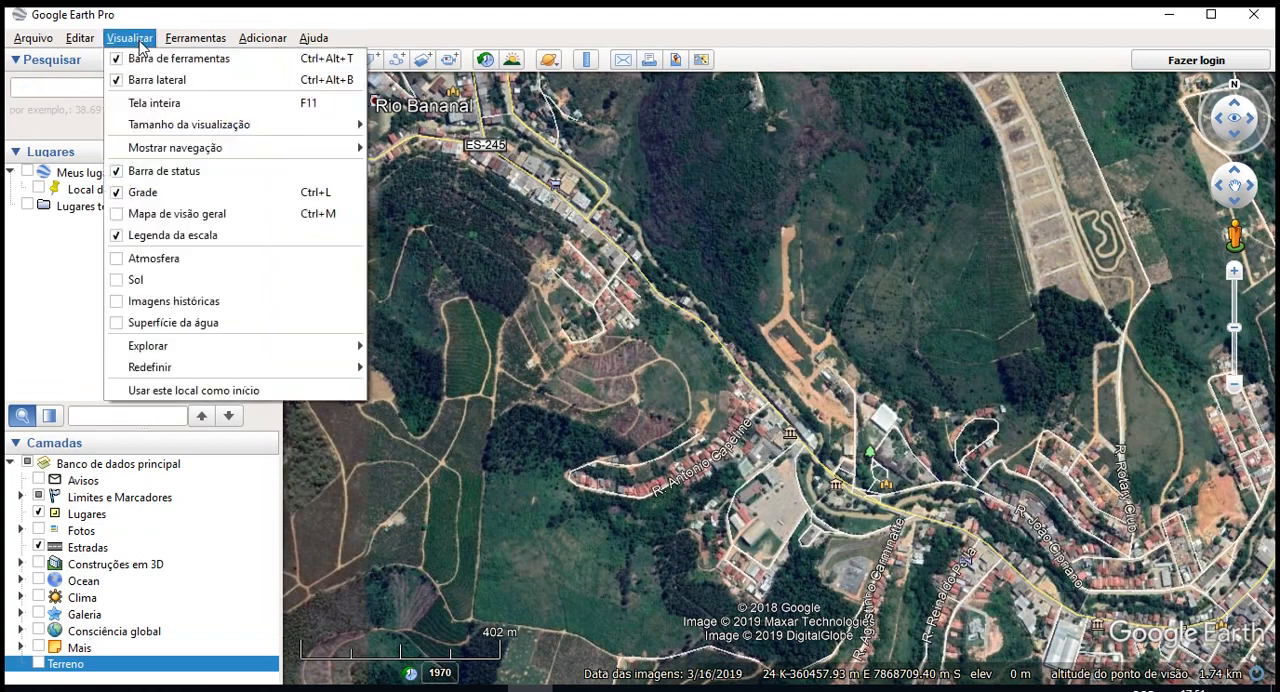
click(224, 391)
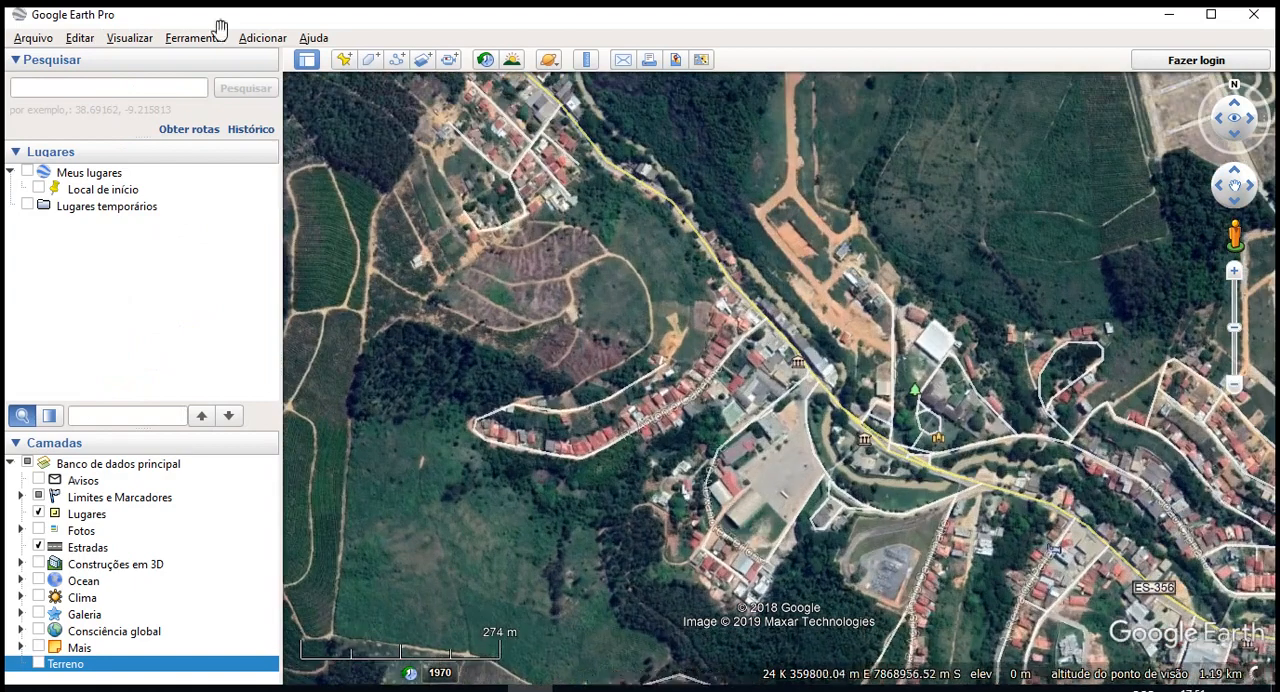
- Review the Ferramentas commands and look at the streets and buildings of Rio Bananal up close
click(206, 37)
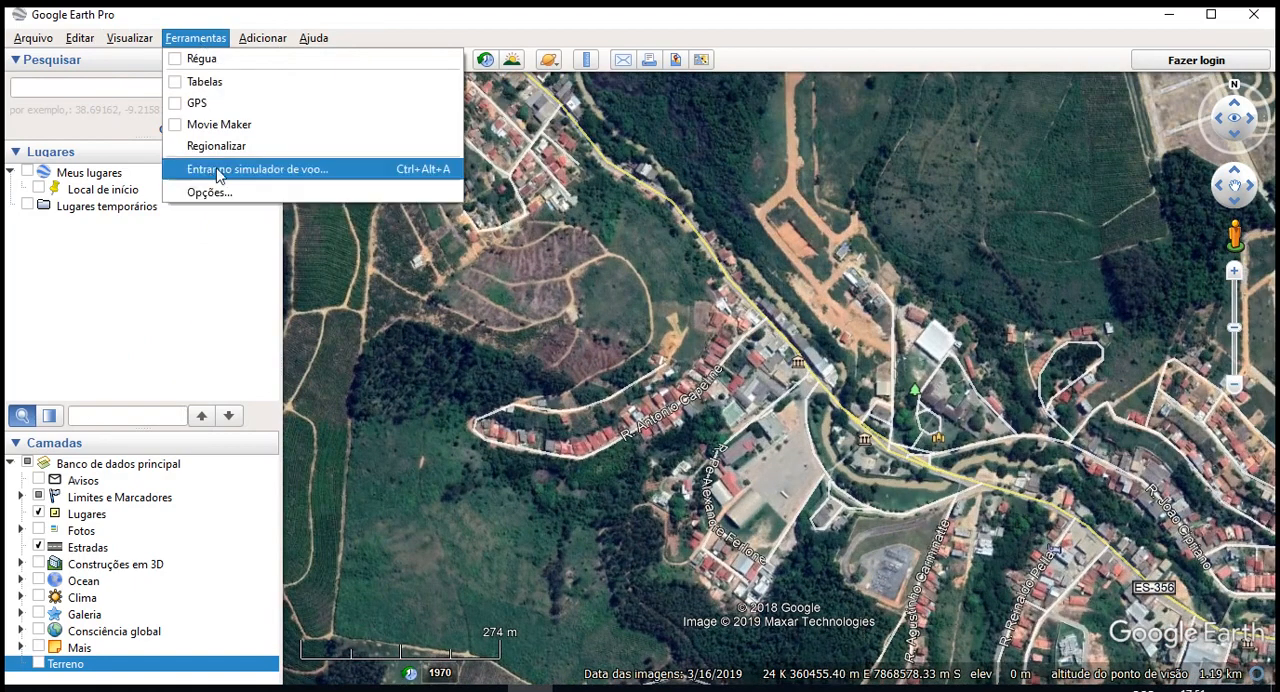
drag(745, 436, 694, 400)
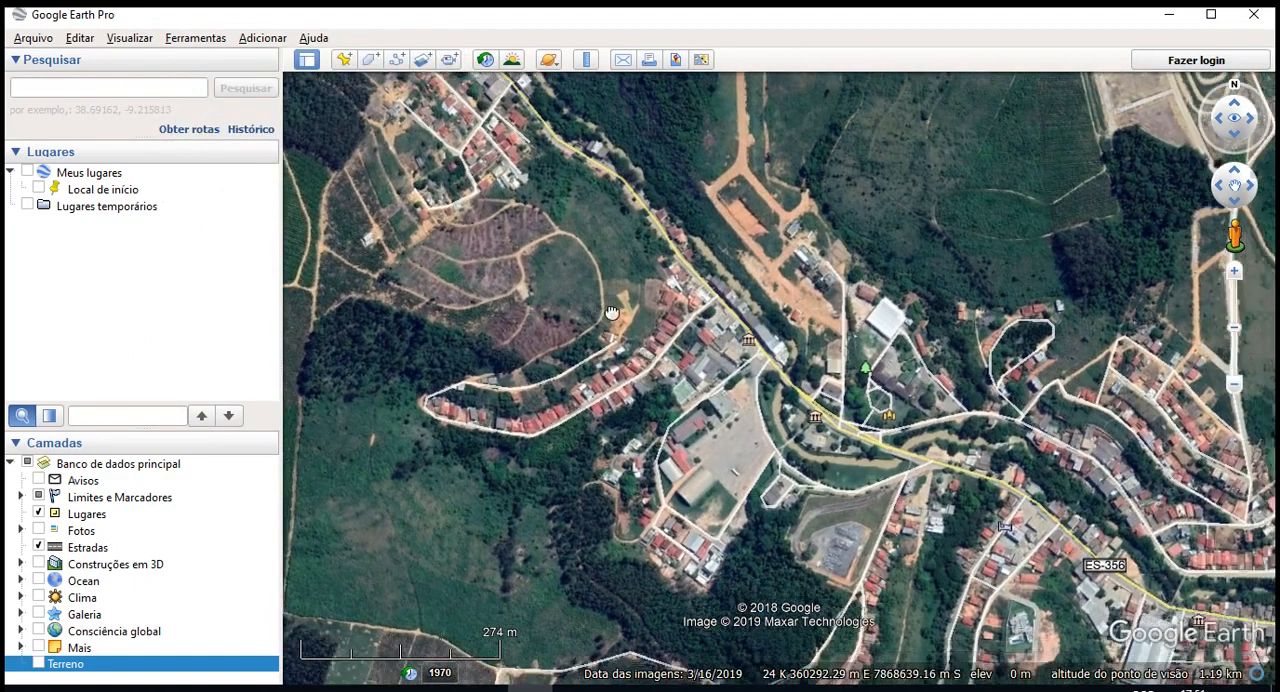
scroll(694, 400, up, 4)
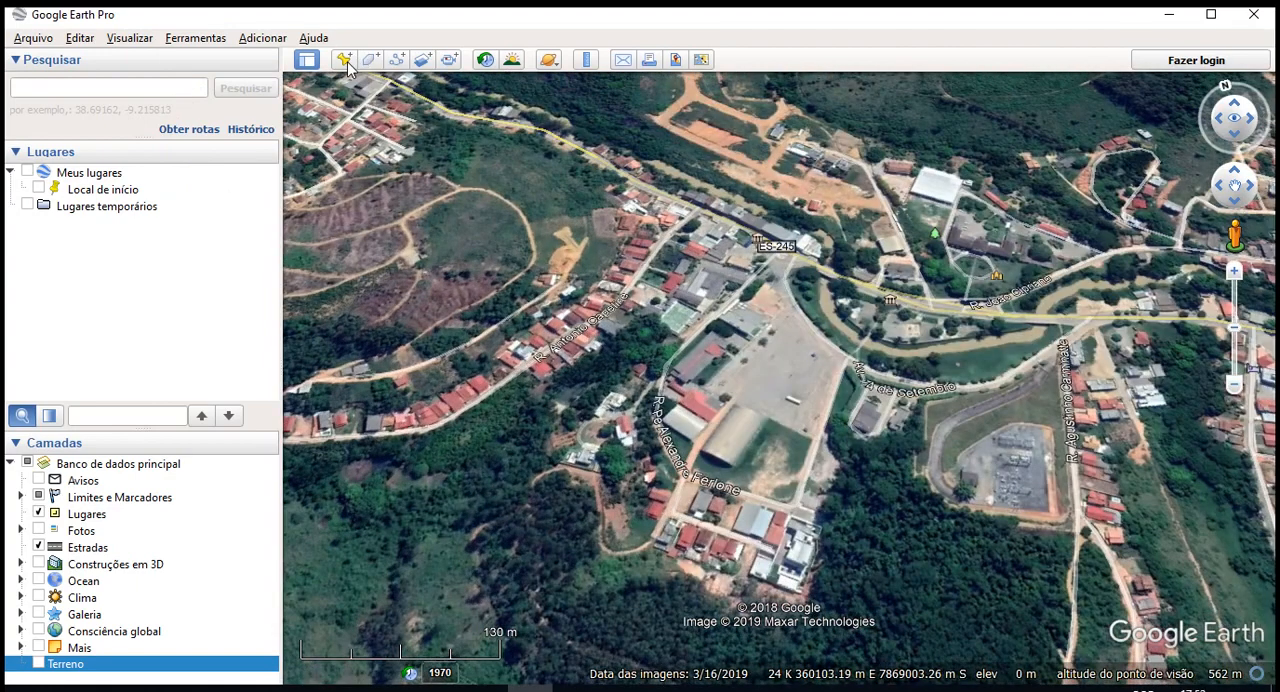
middle_drag(841, 336, 914, 470)
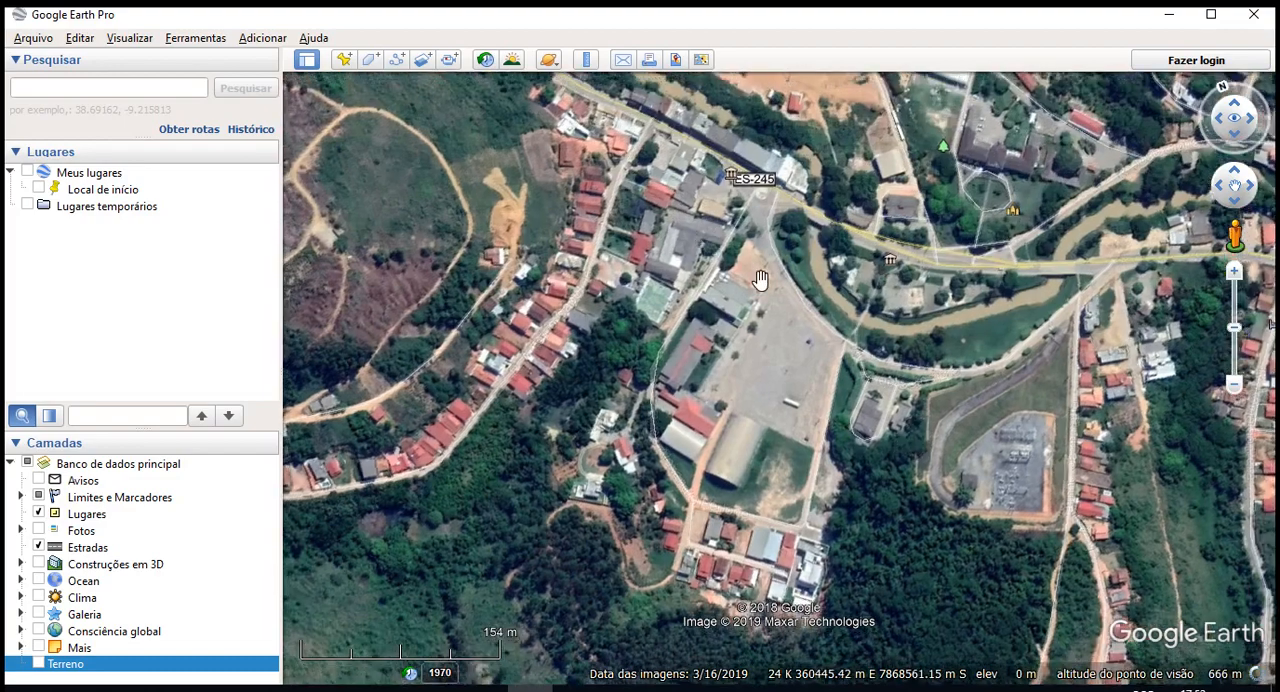
drag(814, 343, 894, 437)
- Move from the town of Rio Bananal to the crop fields to the east and view them up close
scroll(894, 437, down, 3)
drag(829, 357, 560, 430)
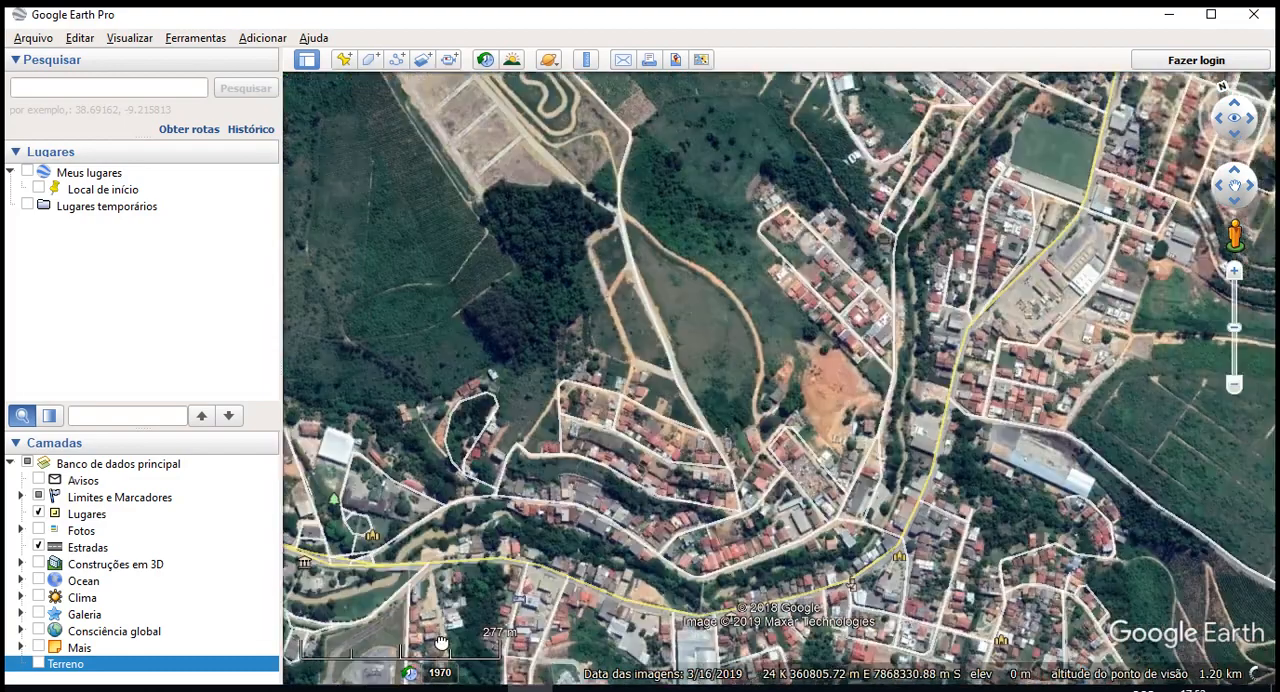
drag(1014, 486, 707, 299)
drag(1110, 385, 589, 486)
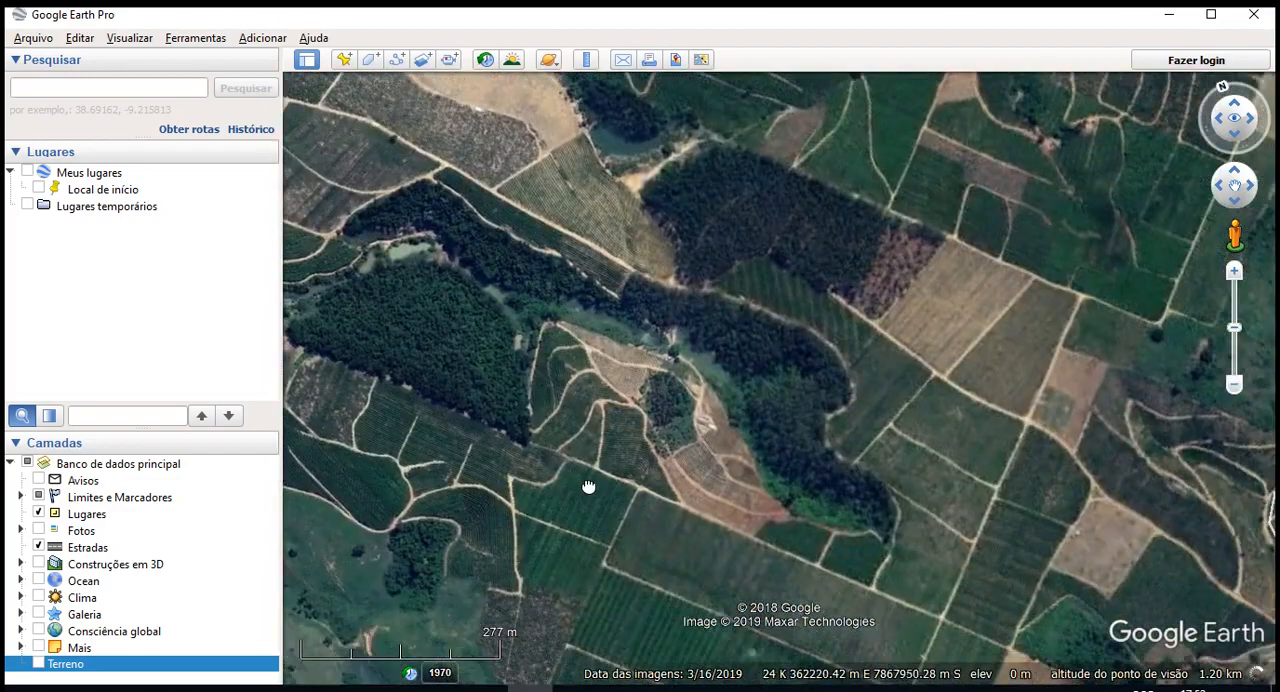
scroll(589, 486, down, 2)
drag(843, 437, 761, 432)
scroll(760, 432, up, 2)
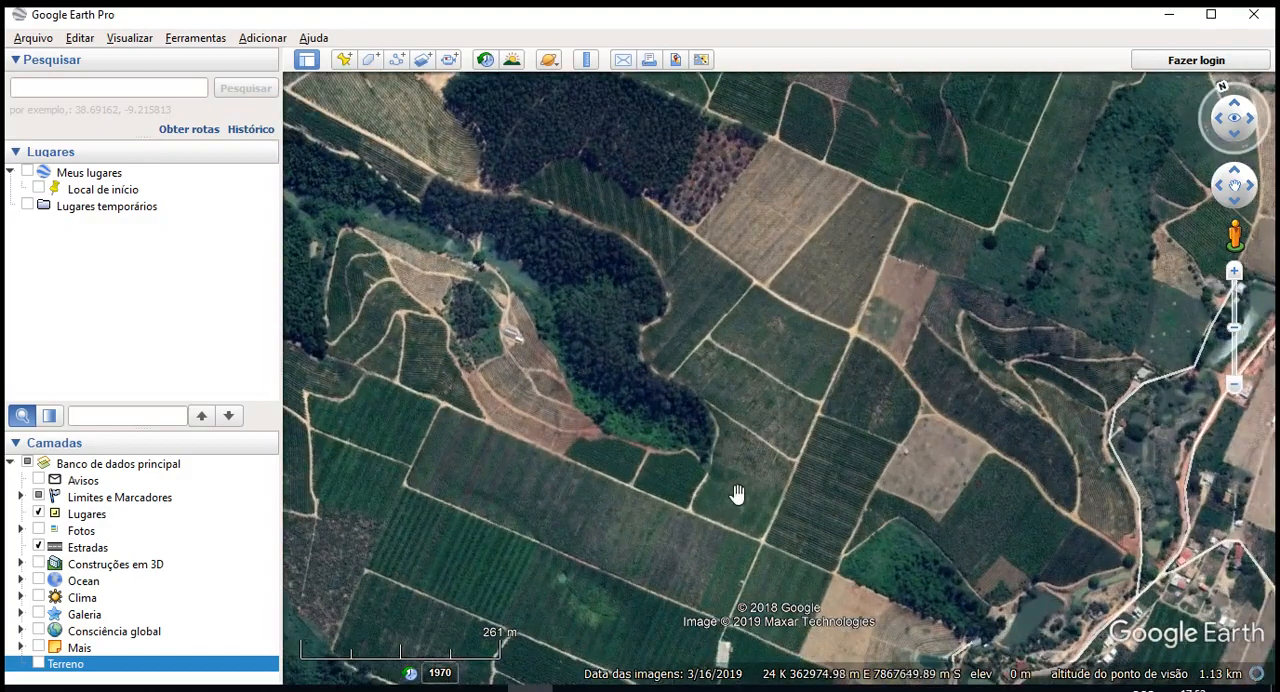
drag(736, 494, 876, 367)
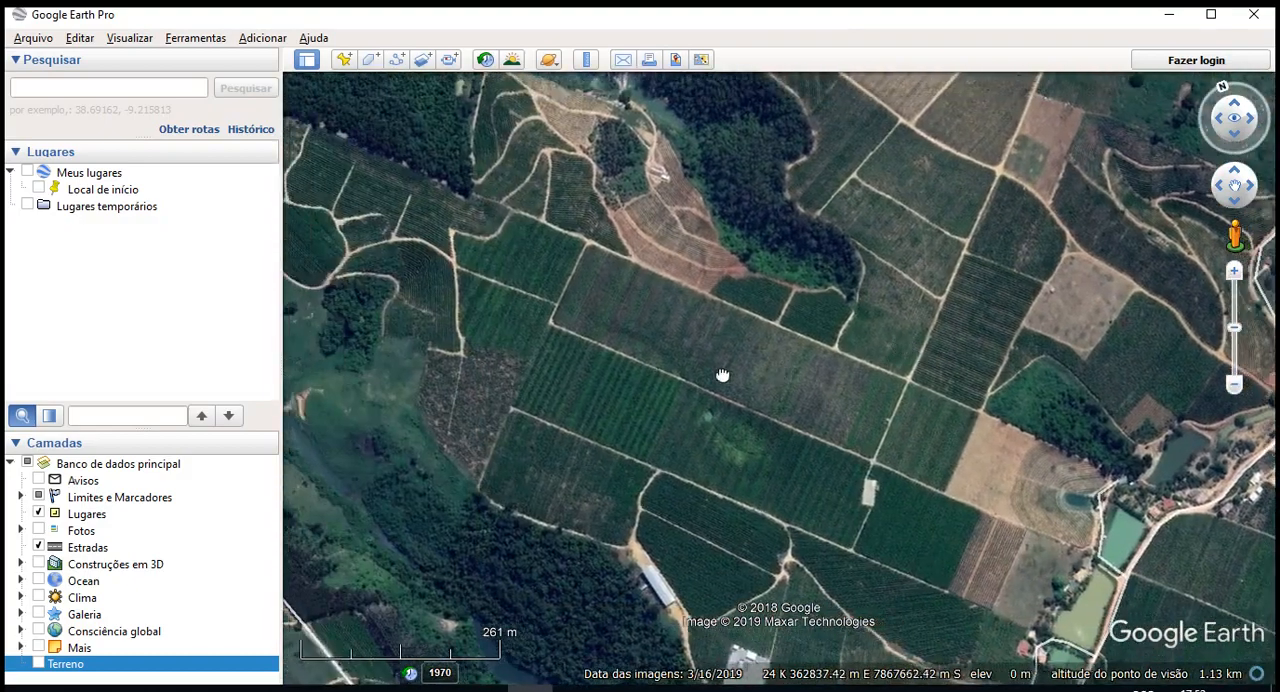
scroll(722, 375, up, 2)
drag(486, 437, 456, 463)
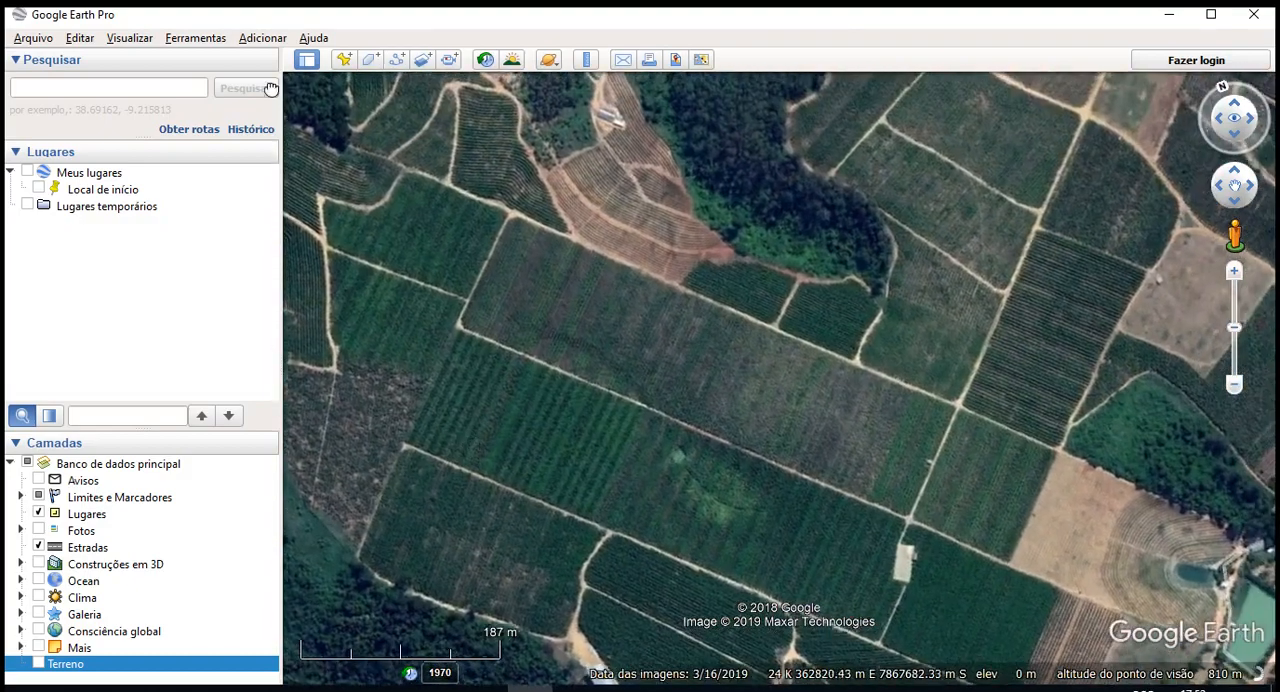
- Add a new placemark and position it on the road junction beside the small farm building in the crop fields
click(343, 60)
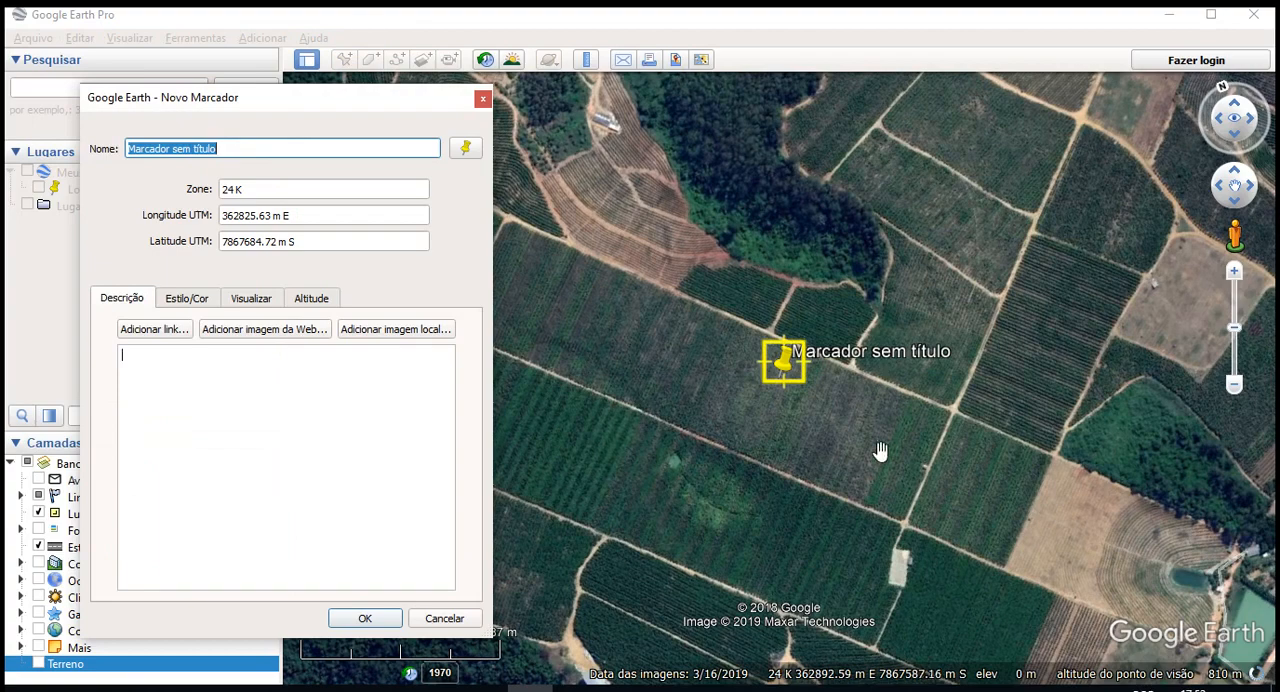
click(467, 612)
drag(593, 557, 885, 472)
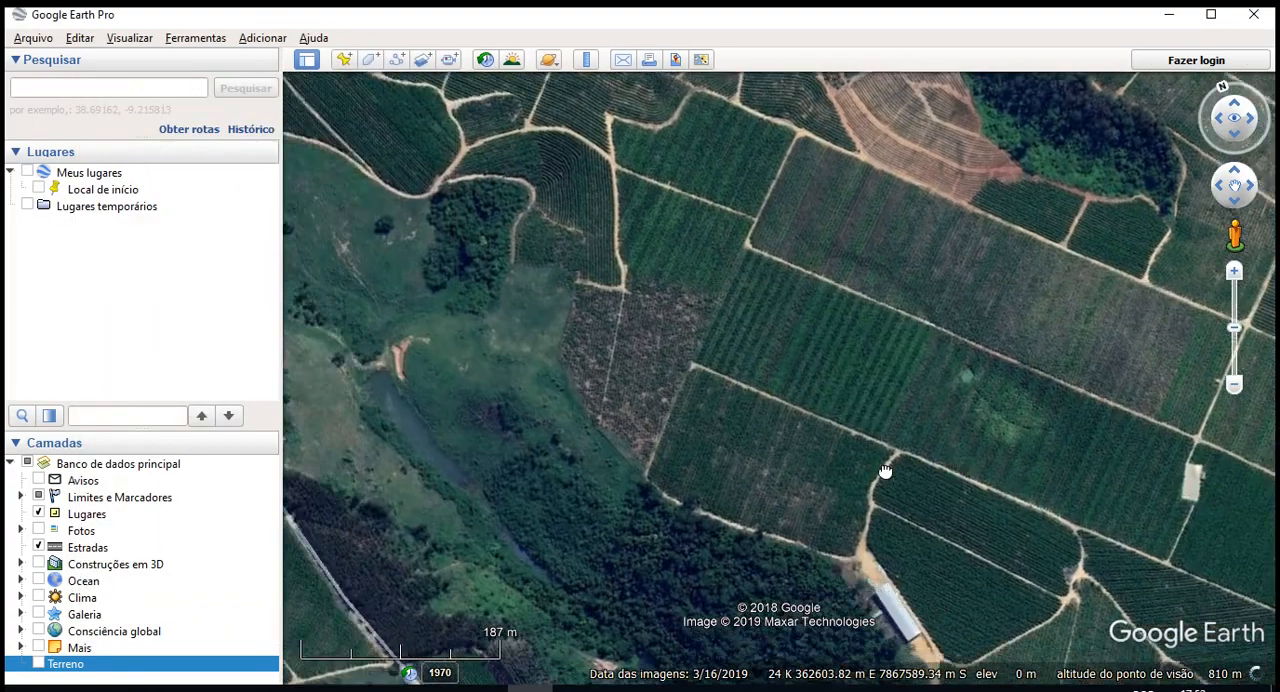
click(343, 60)
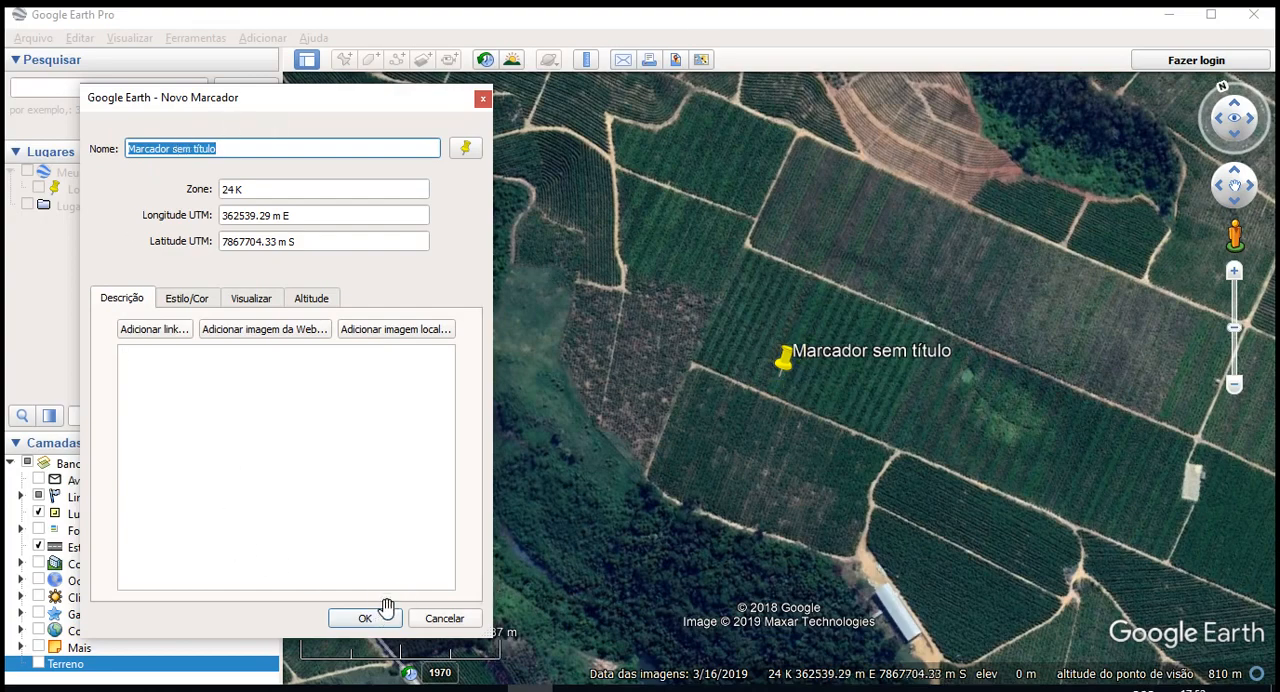
drag(779, 370, 1218, 538)
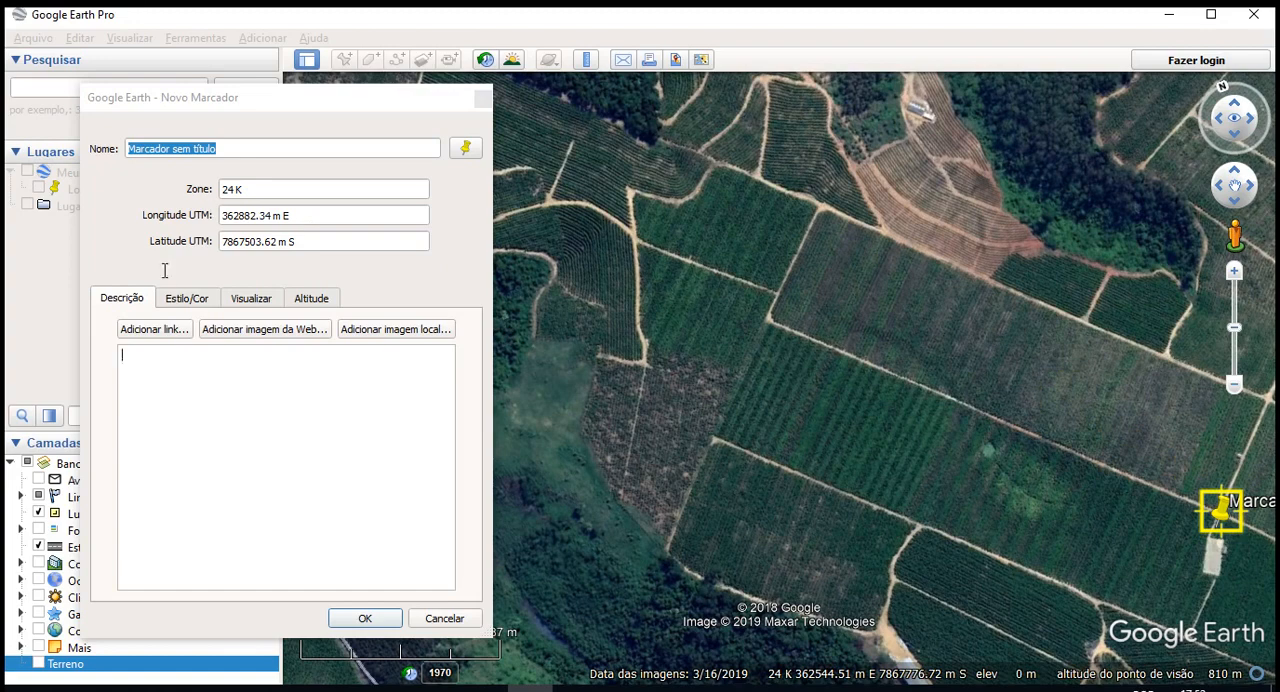
click(275, 112)
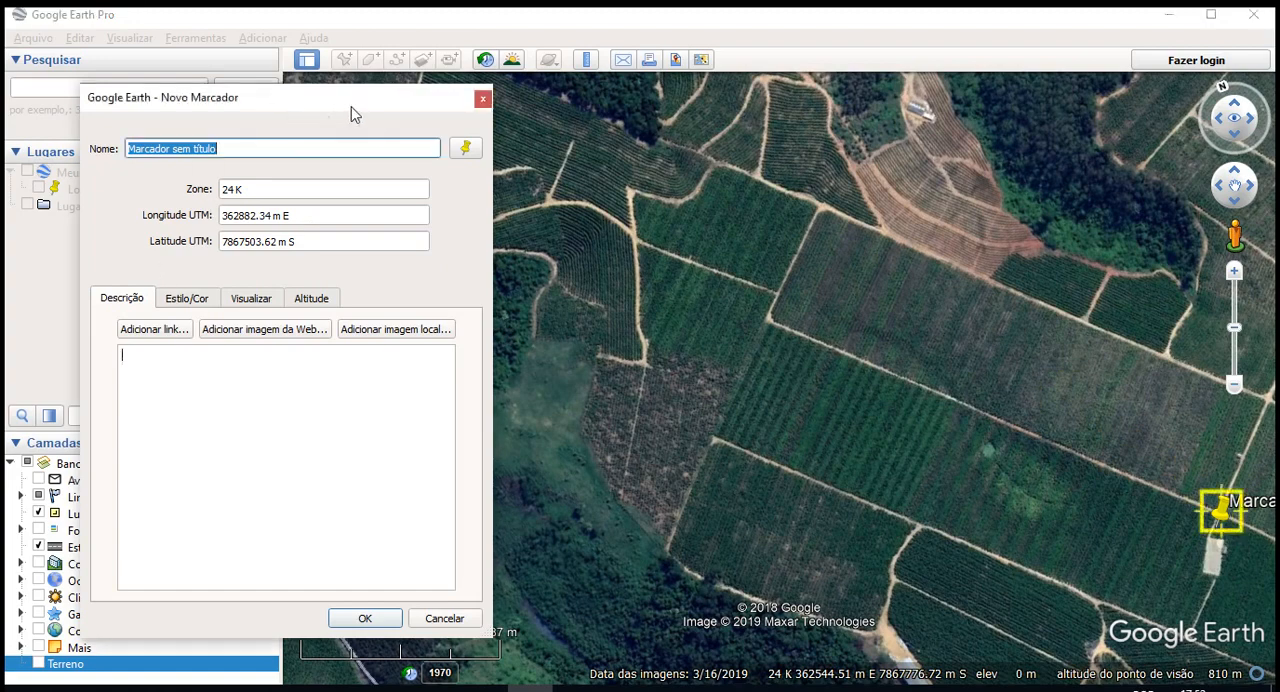
- Try coloured pushpin, arrow, ring, triangle and no-icon options for the placemark, and return to the yellow pushpin
click(466, 150)
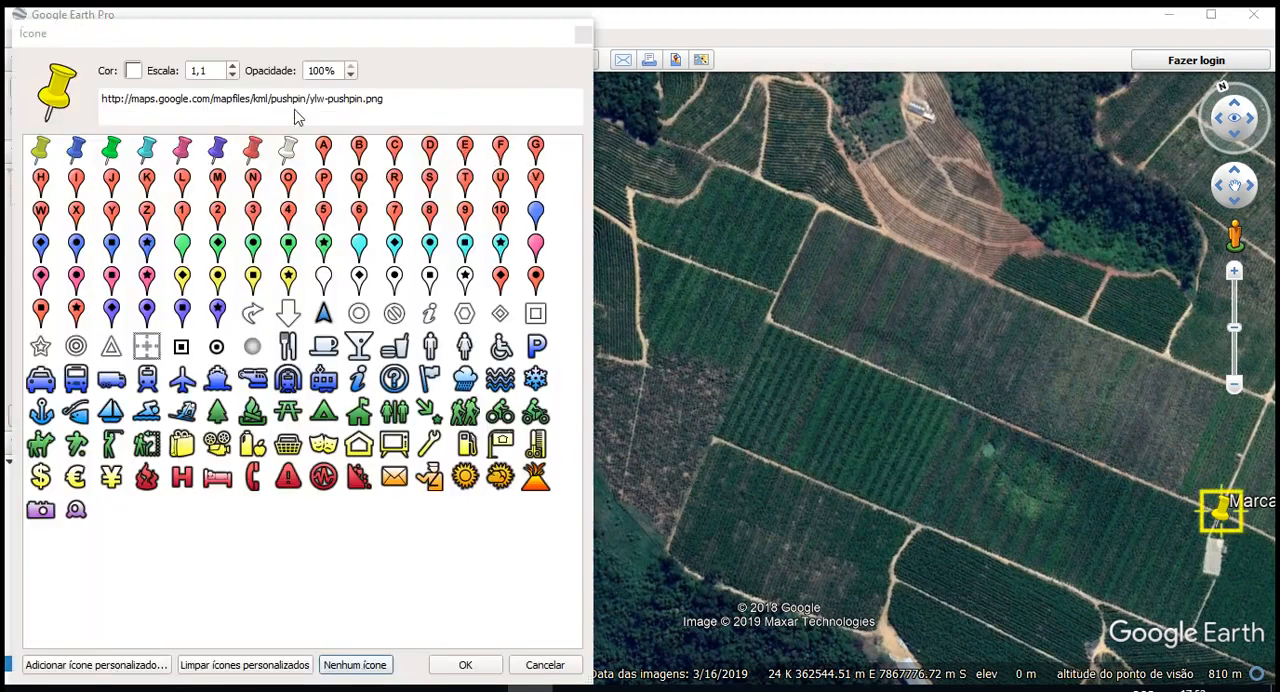
click(75, 150)
click(112, 150)
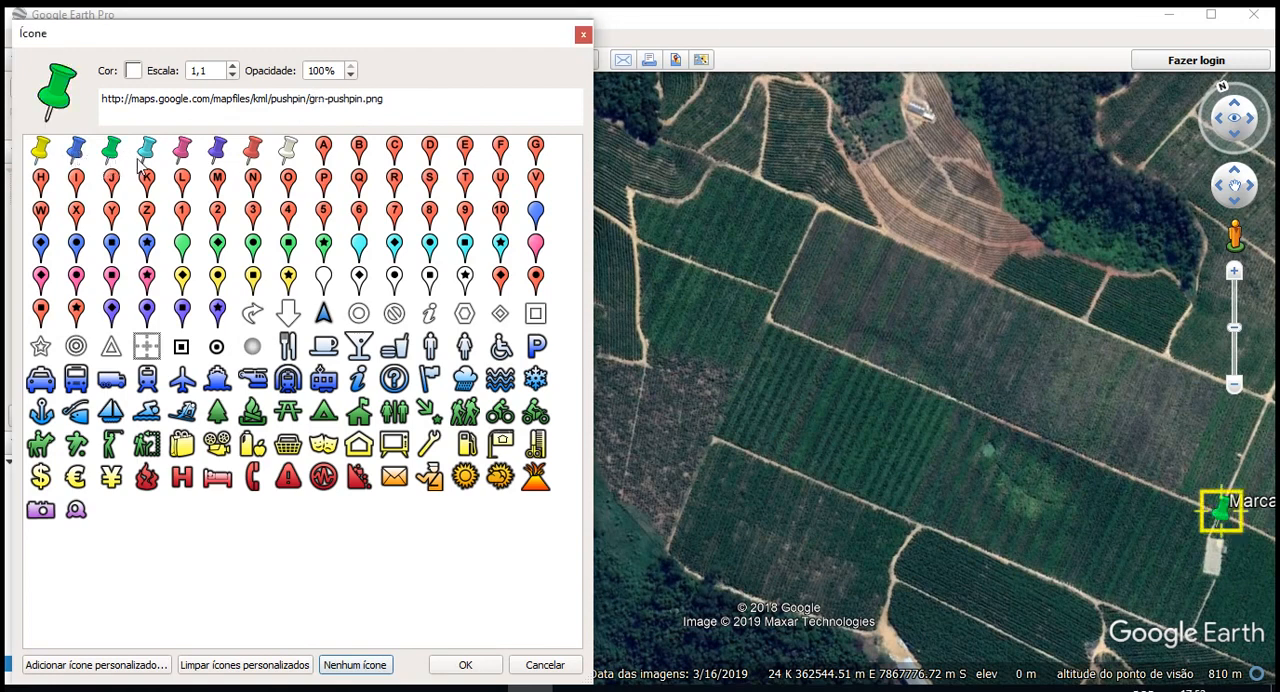
click(146, 155)
click(109, 157)
click(321, 316)
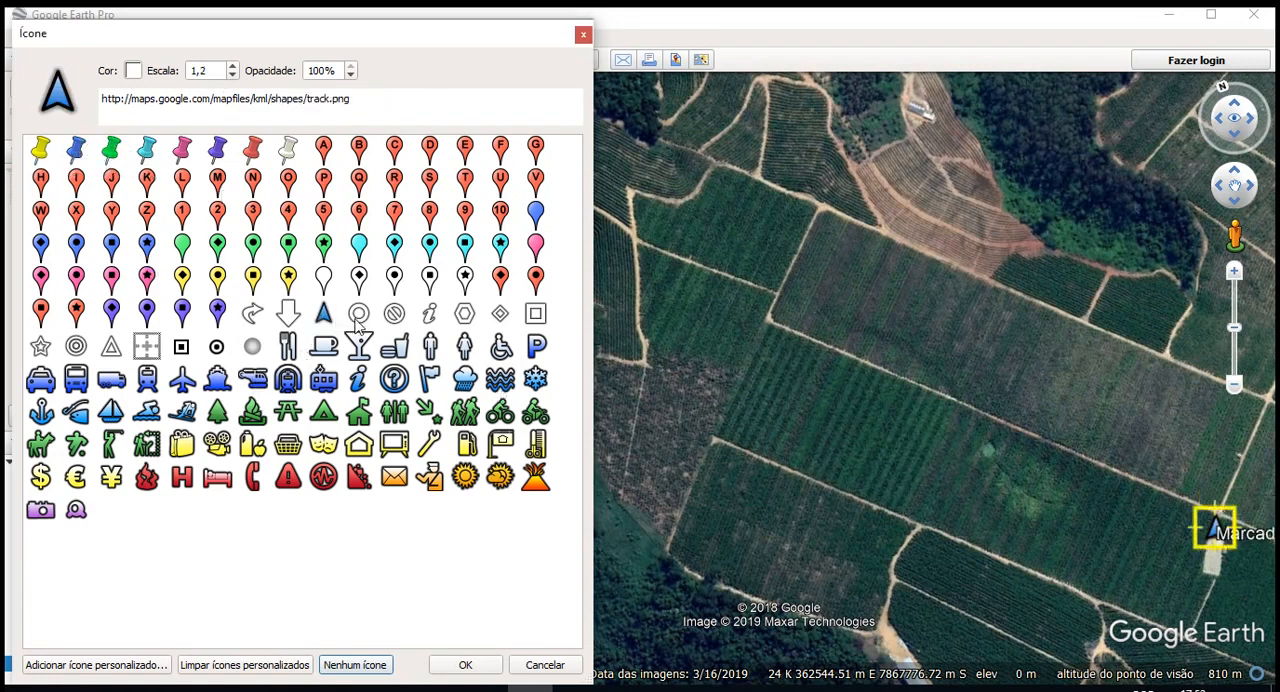
click(360, 314)
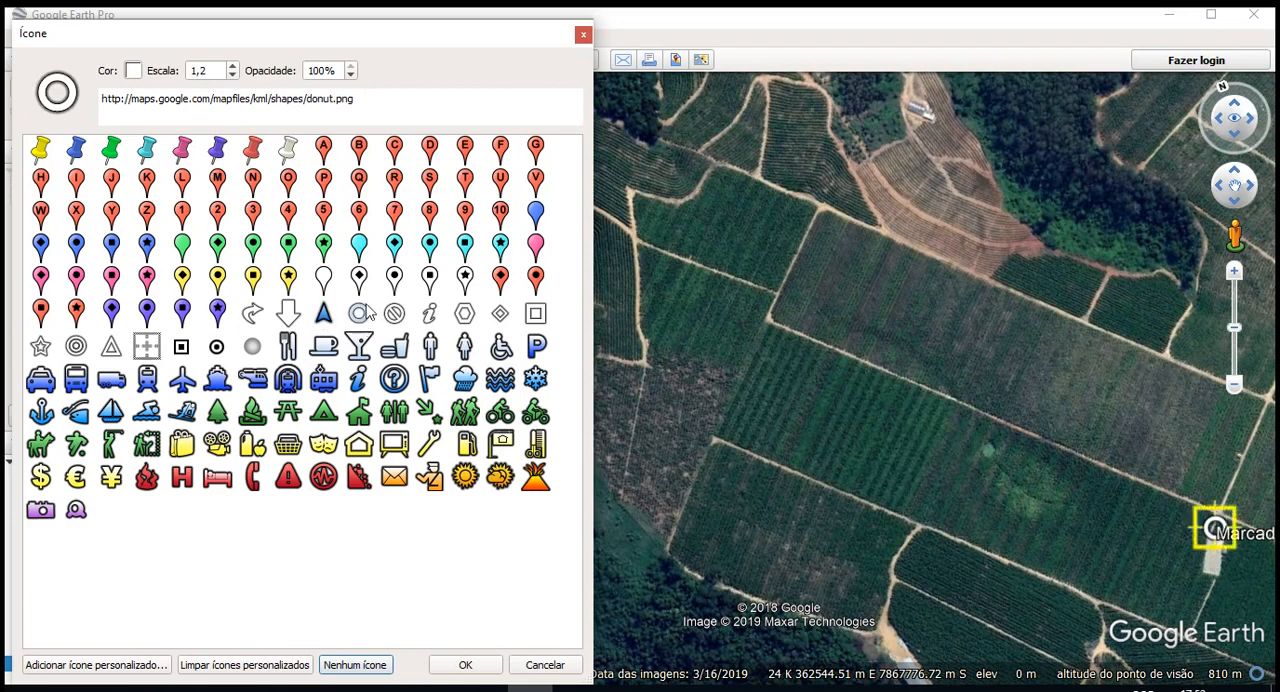
click(111, 348)
click(84, 350)
click(40, 152)
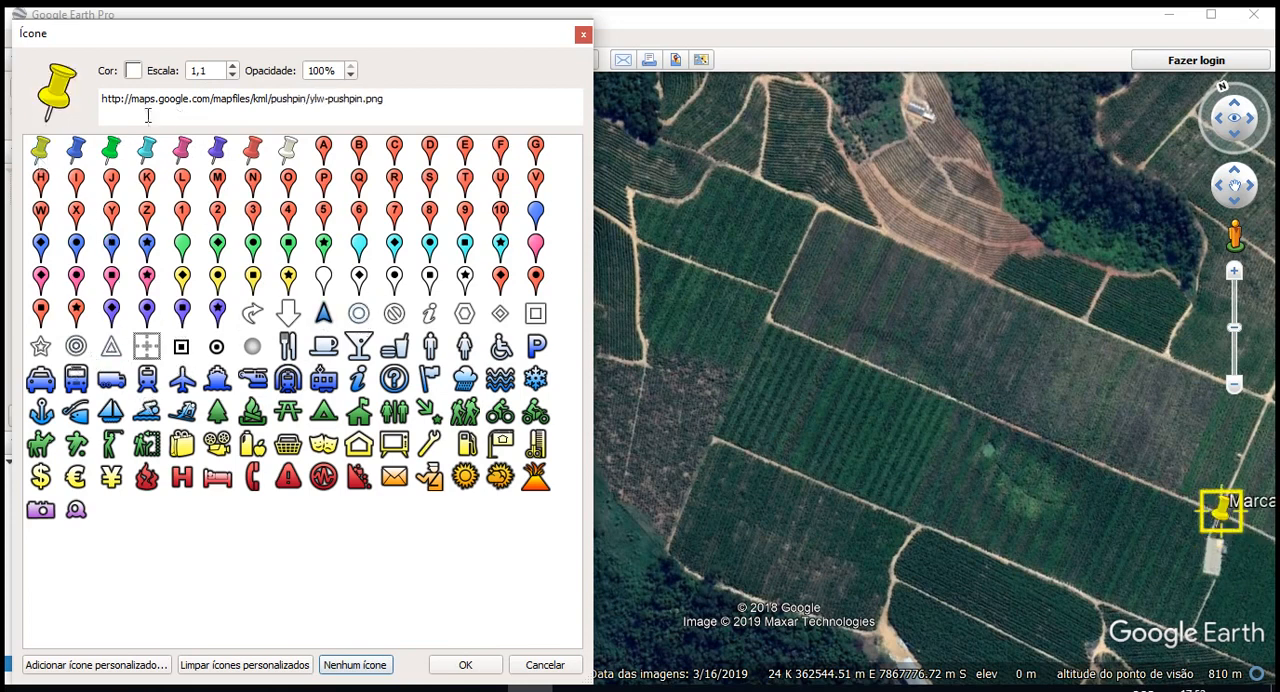
click(356, 670)
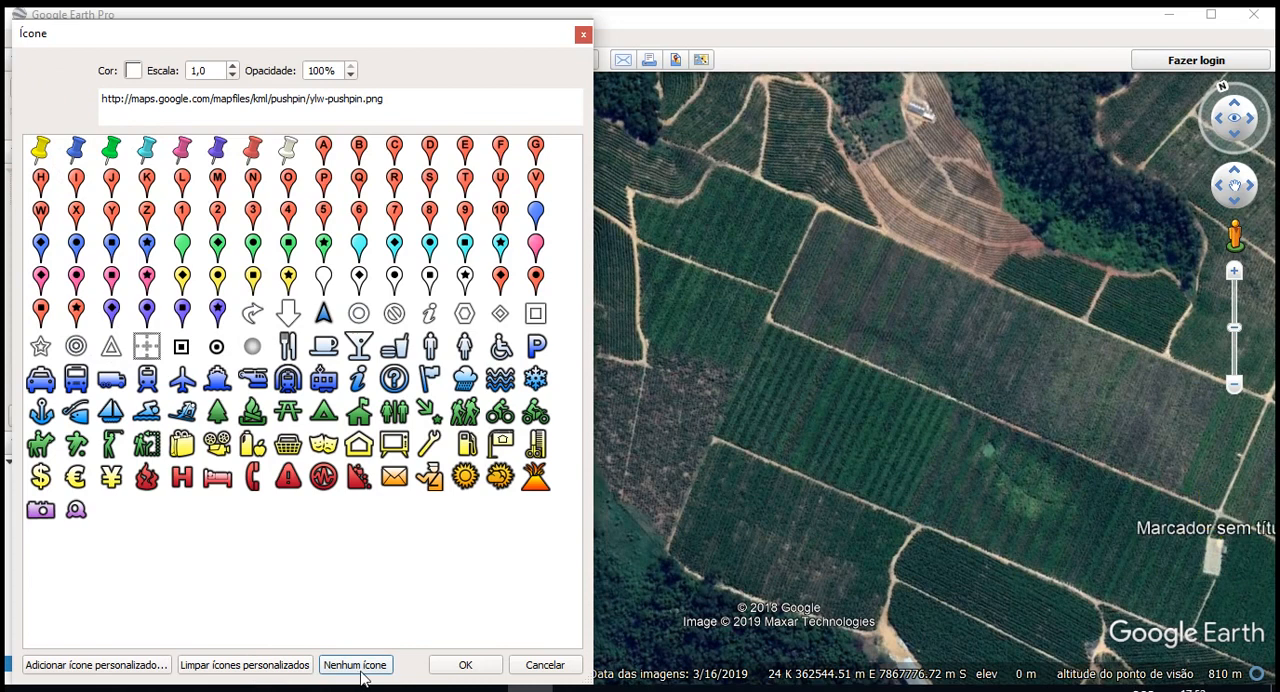
click(41, 158)
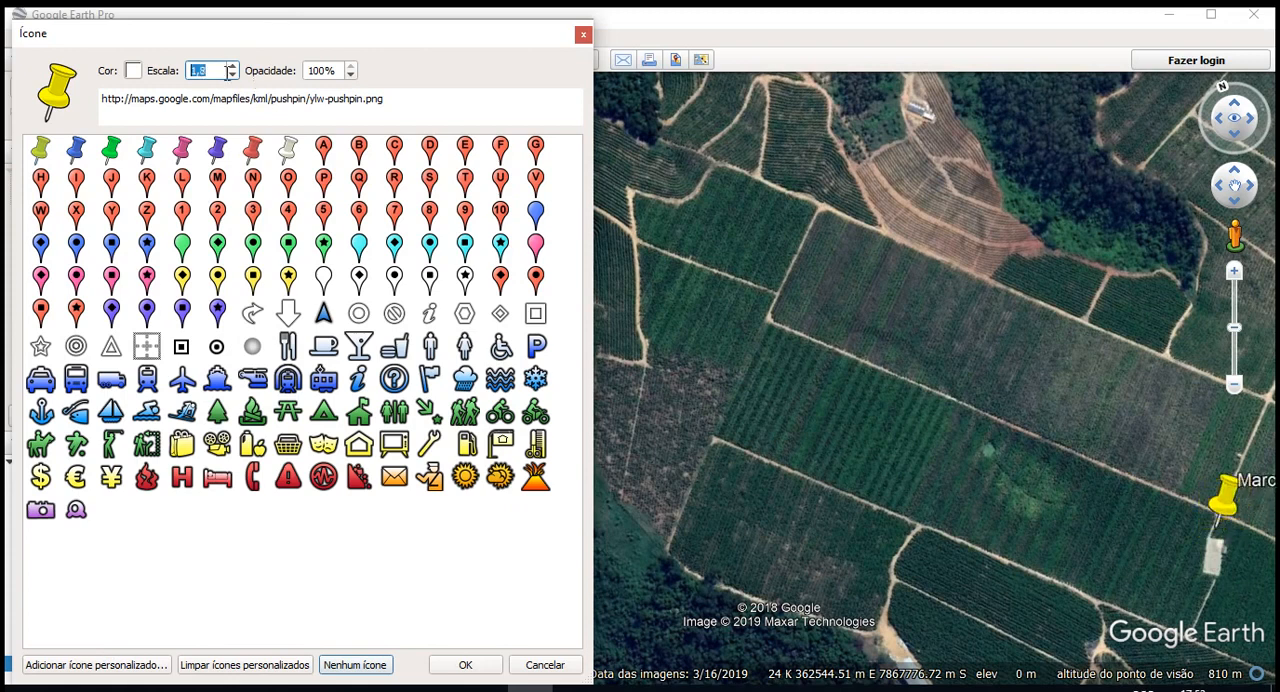
- Set the pushpin icon's colour to orange and its scale to 0,9, and apply the icon settings
click(133, 70)
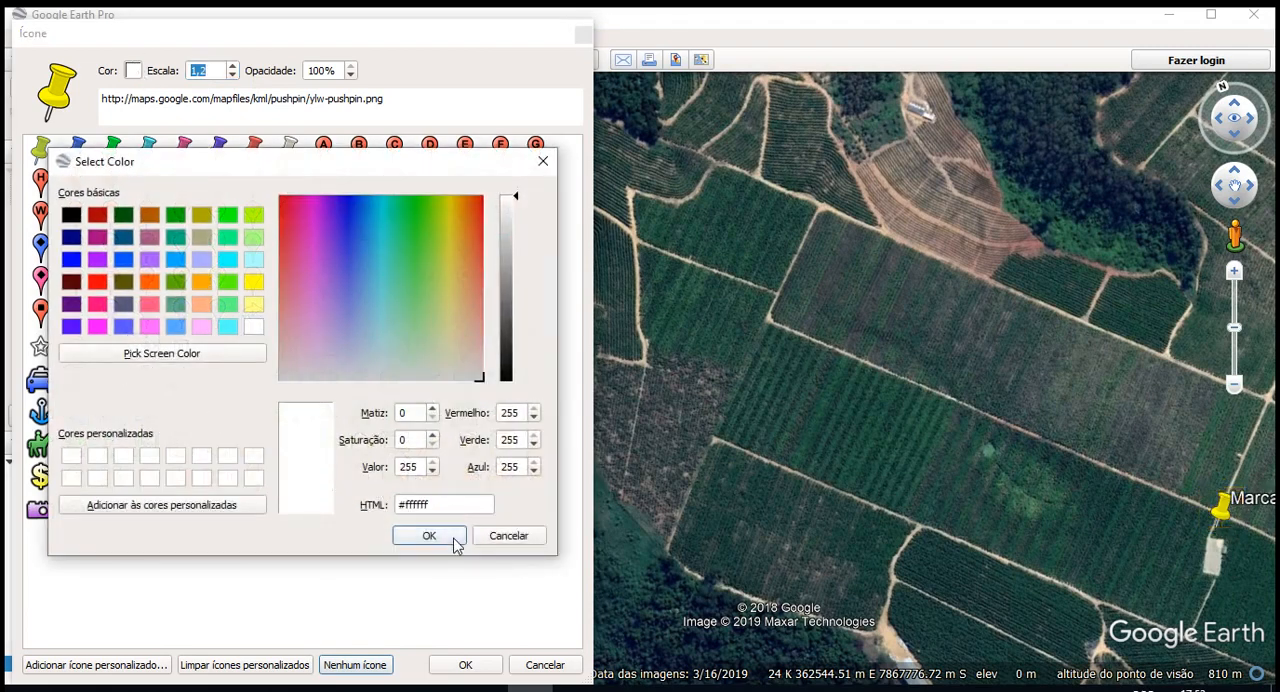
click(453, 539)
click(131, 72)
click(150, 282)
click(422, 537)
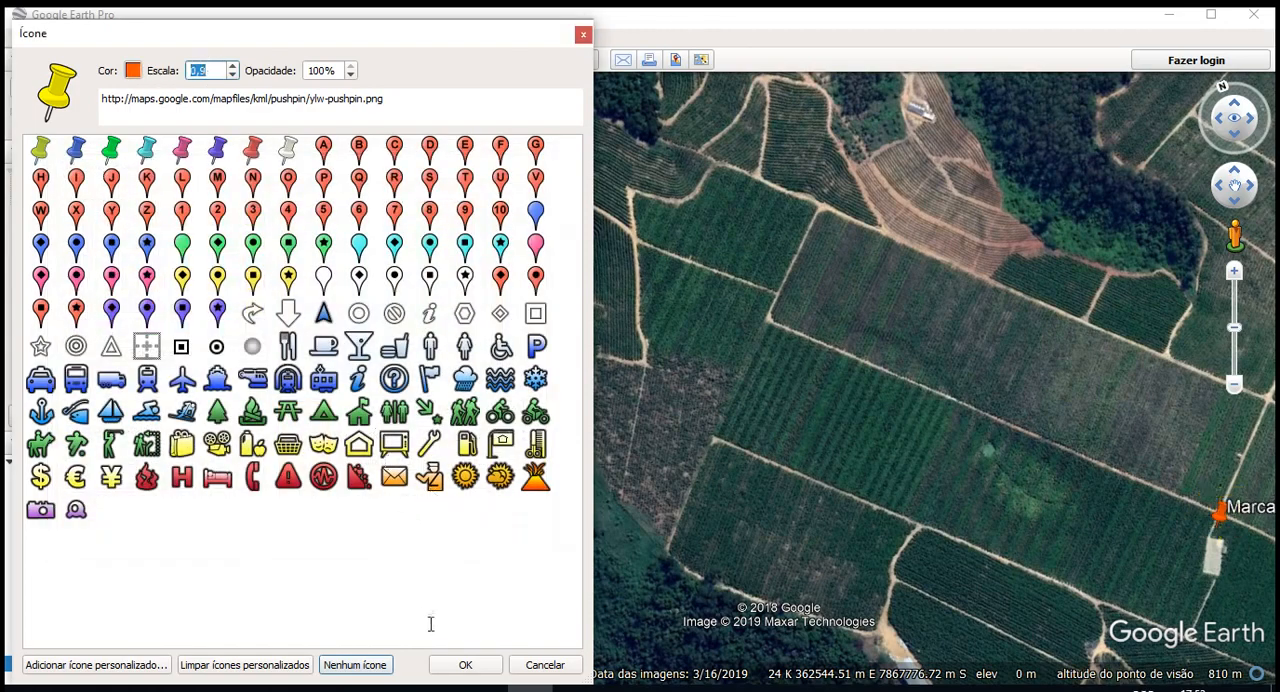
click(465, 666)
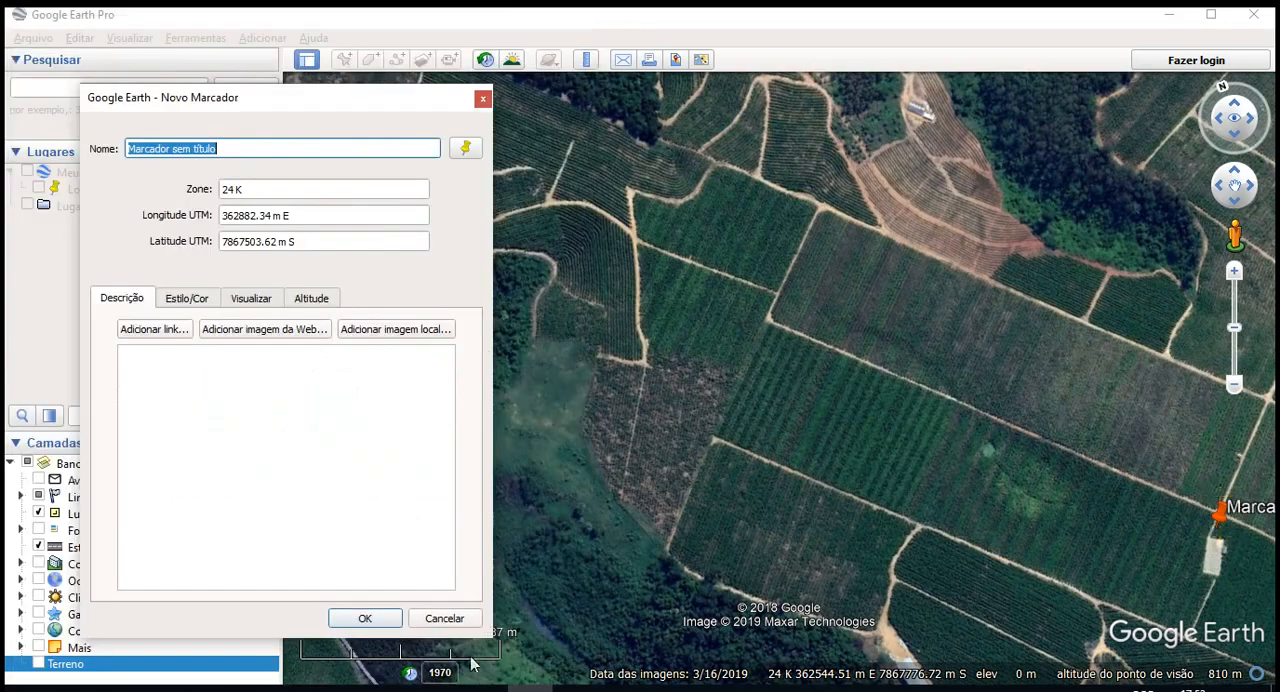
- Set the placemark's UTM longitude to 362895.34 m E and check its latitude value
click(282, 213)
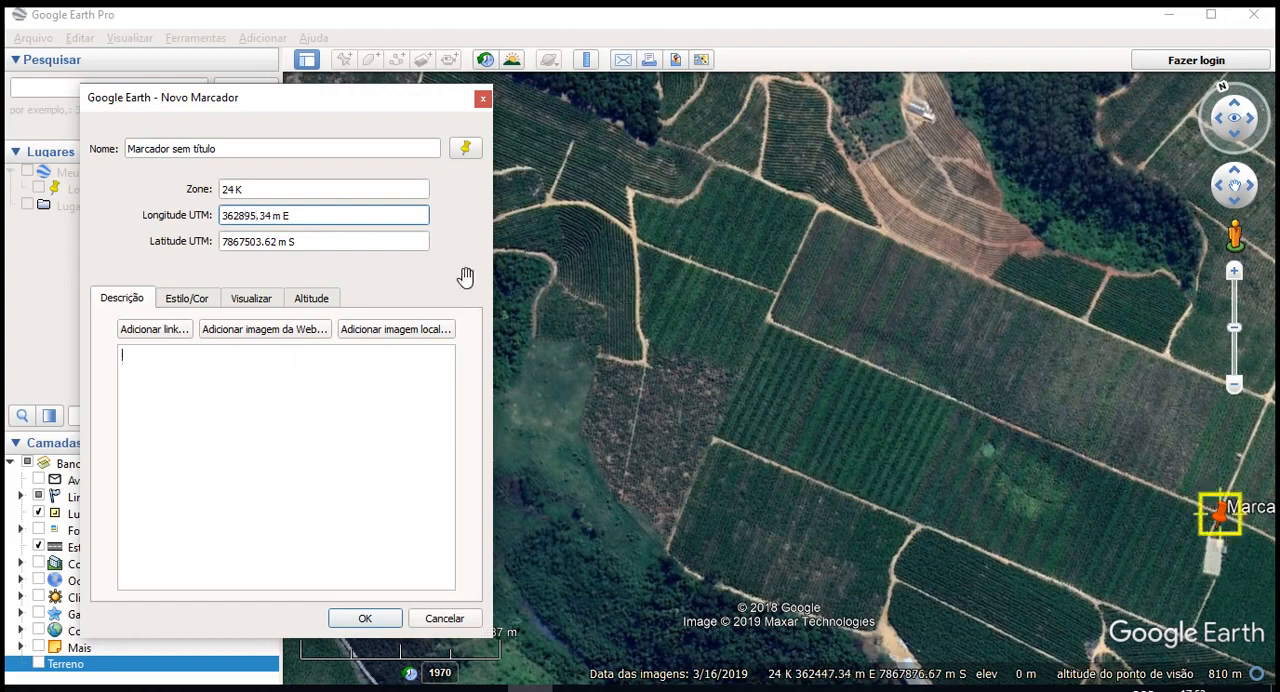
click(371, 244)
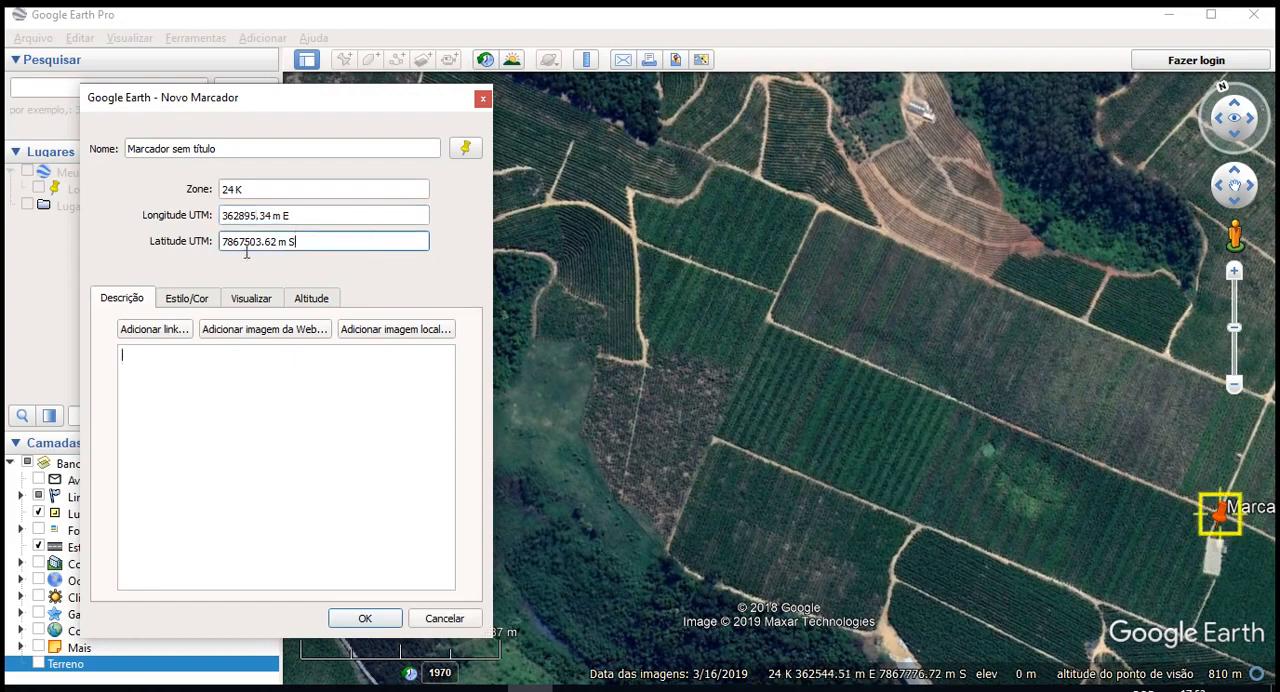
click(251, 218)
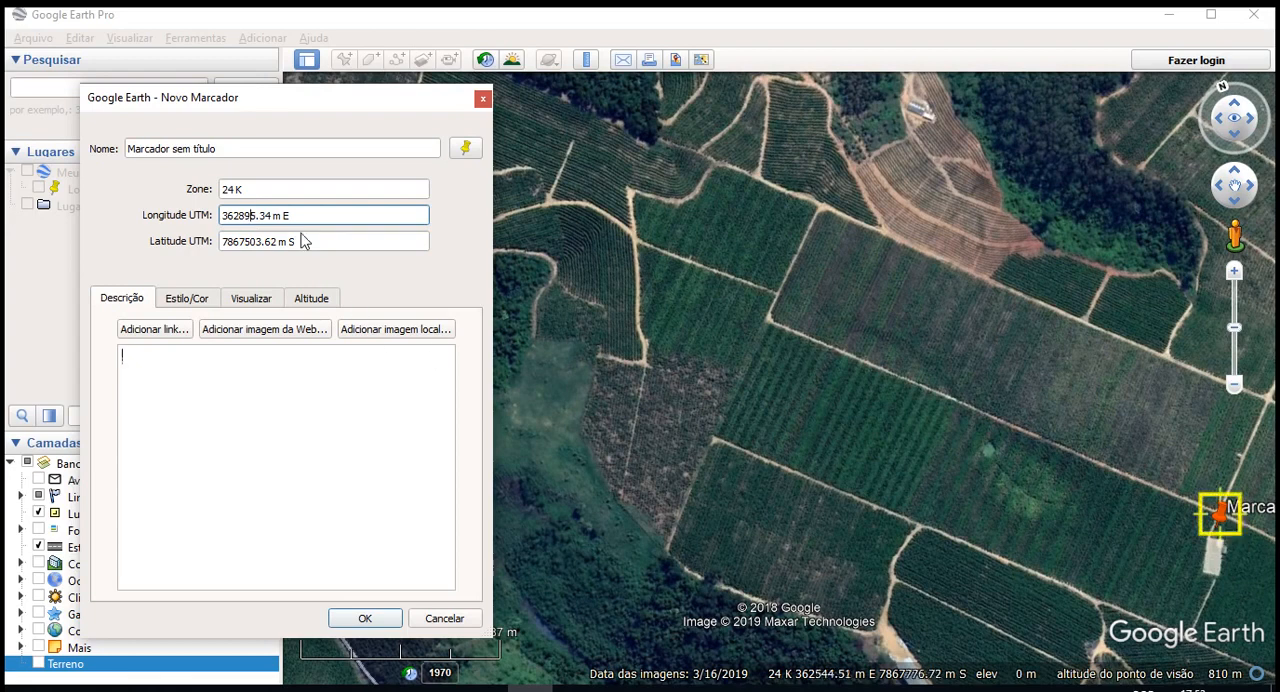
click(245, 244)
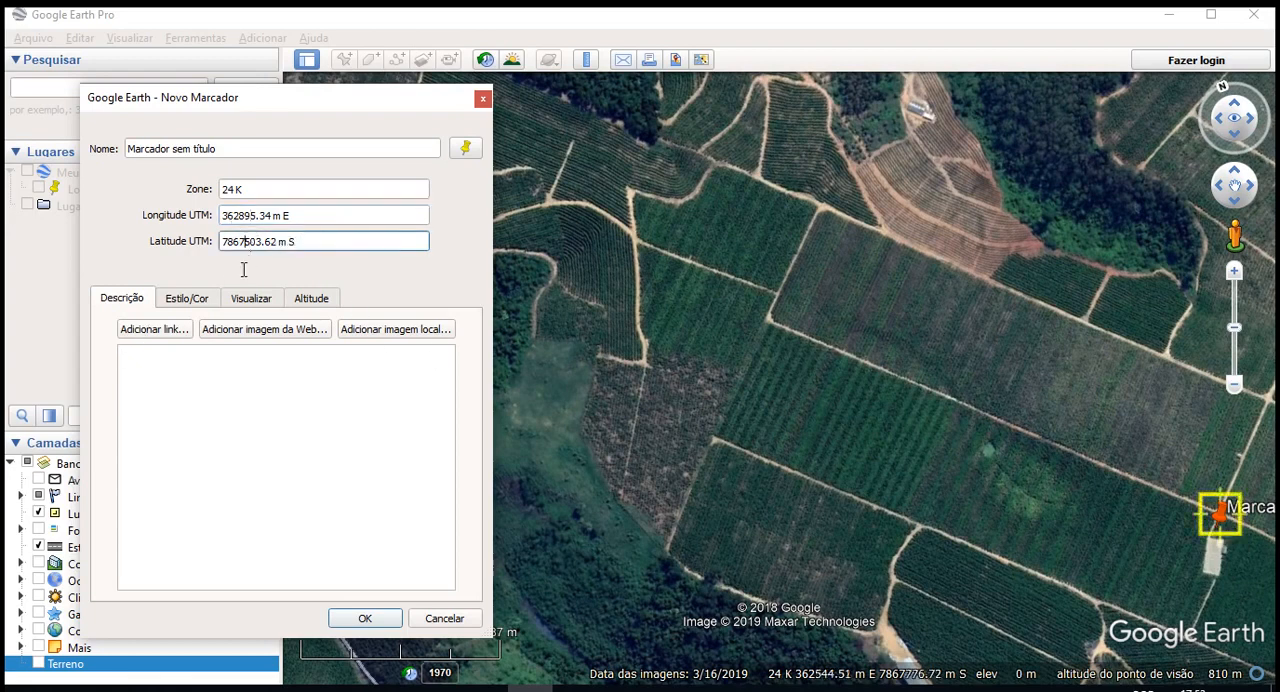
- Enter "Local 1" as the placemark's description
click(188, 300)
click(130, 302)
click(181, 378)
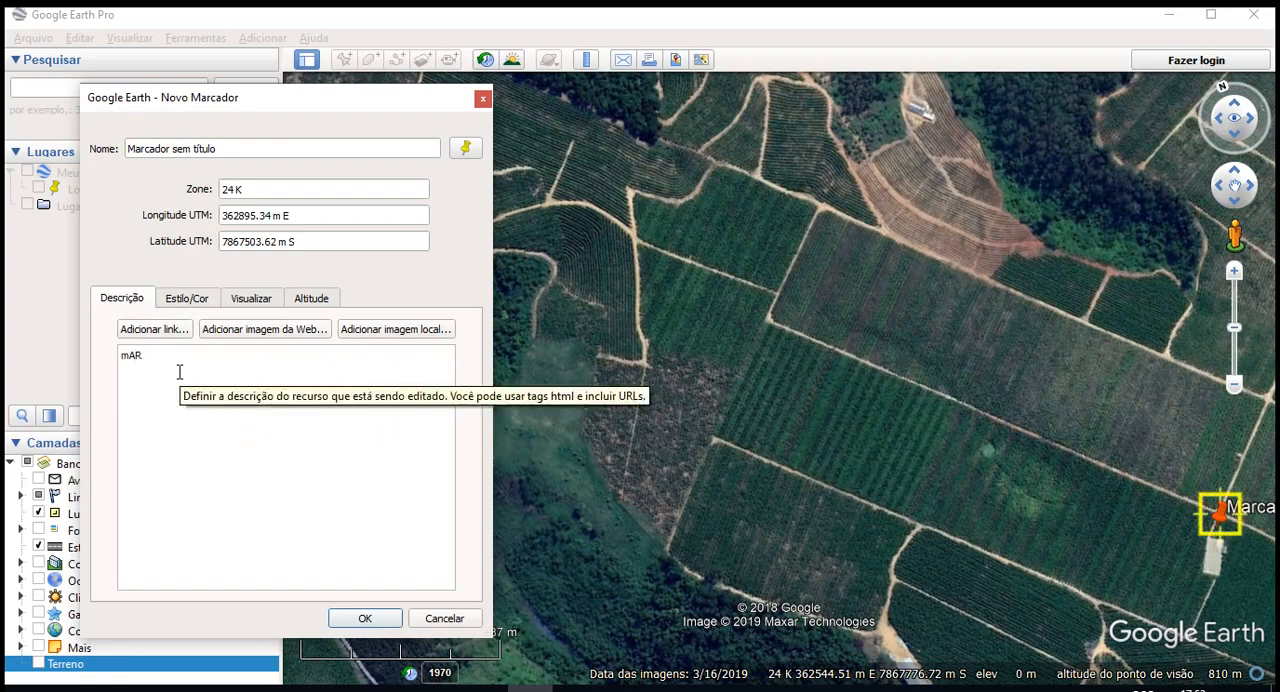
text(mAR)
key(BackSpace)
text(Local 1)
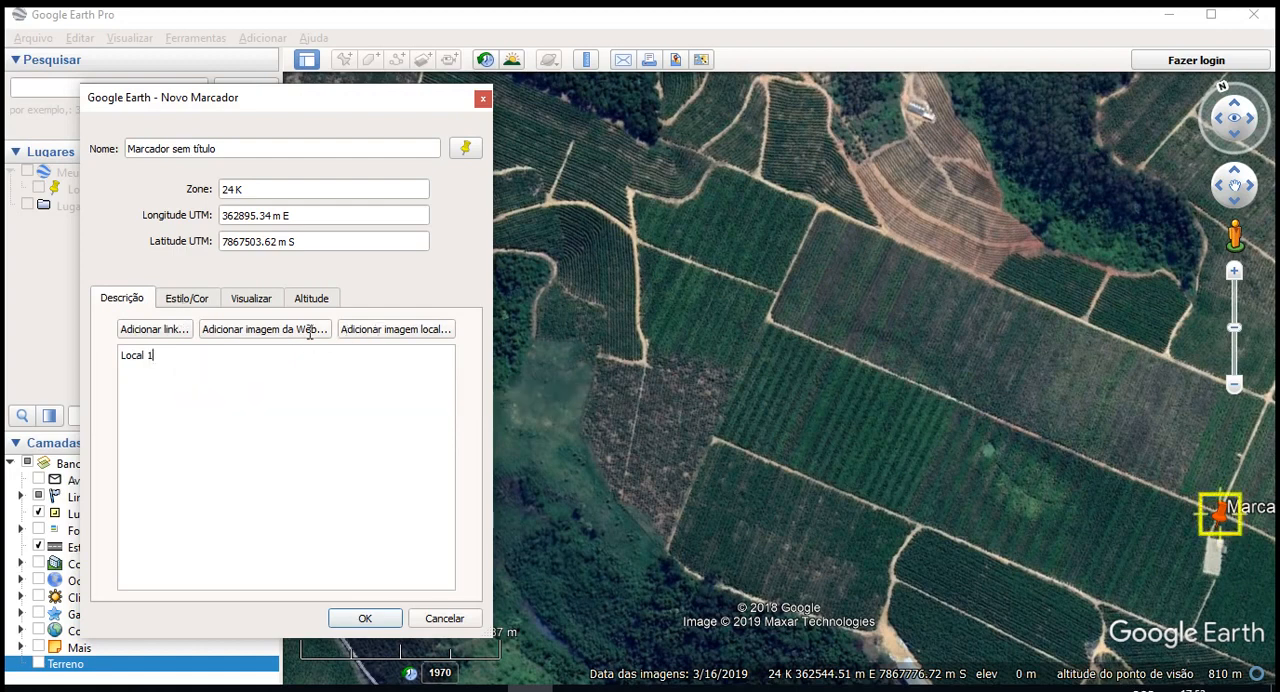
- Review the placemark's label and icon style settings and its view settings
click(180, 299)
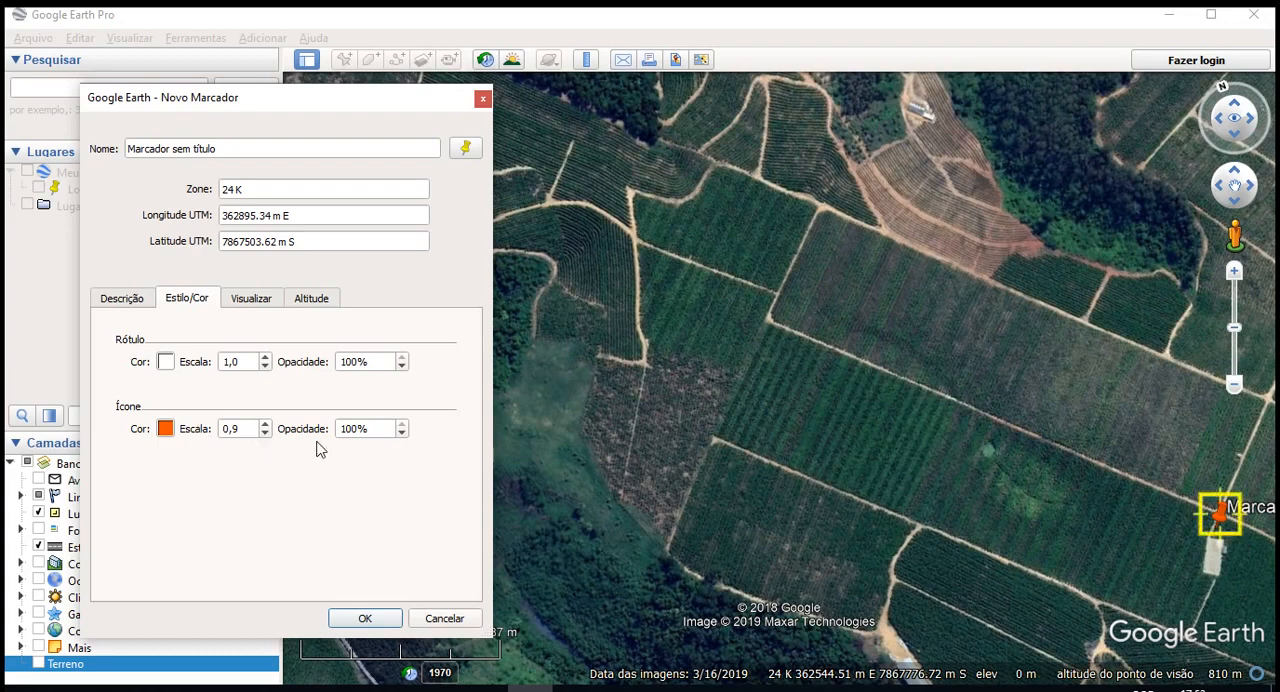
click(251, 300)
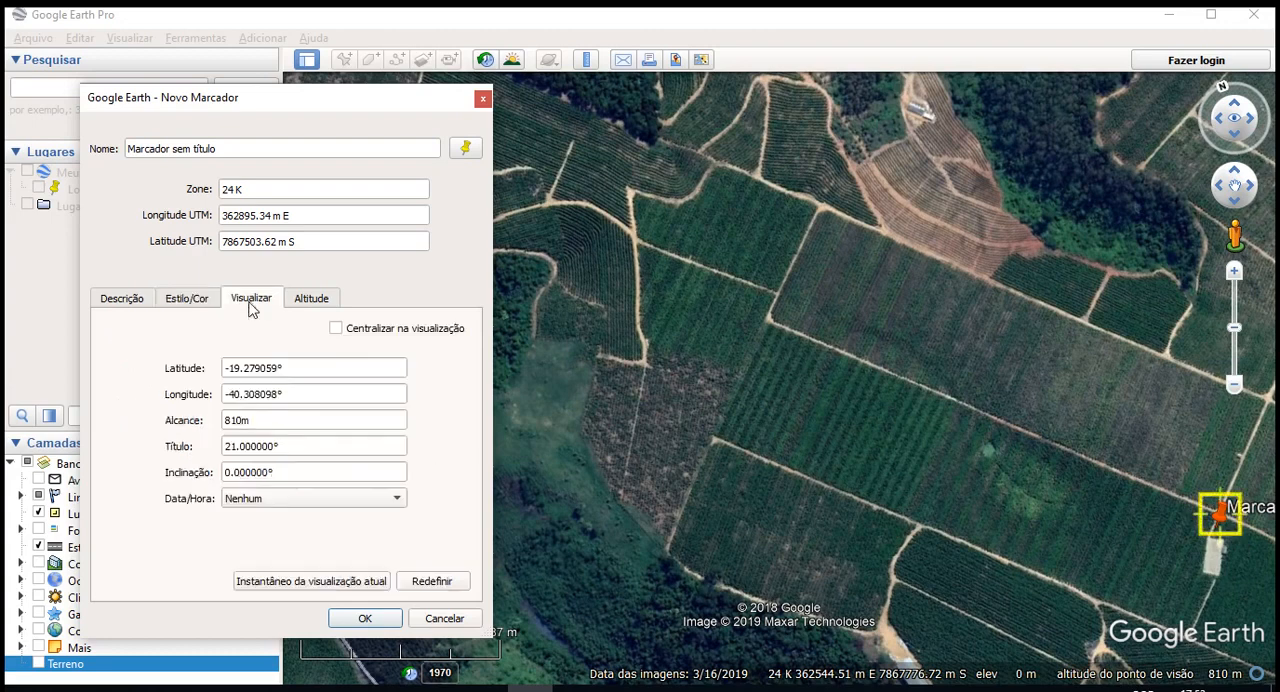
click(292, 421)
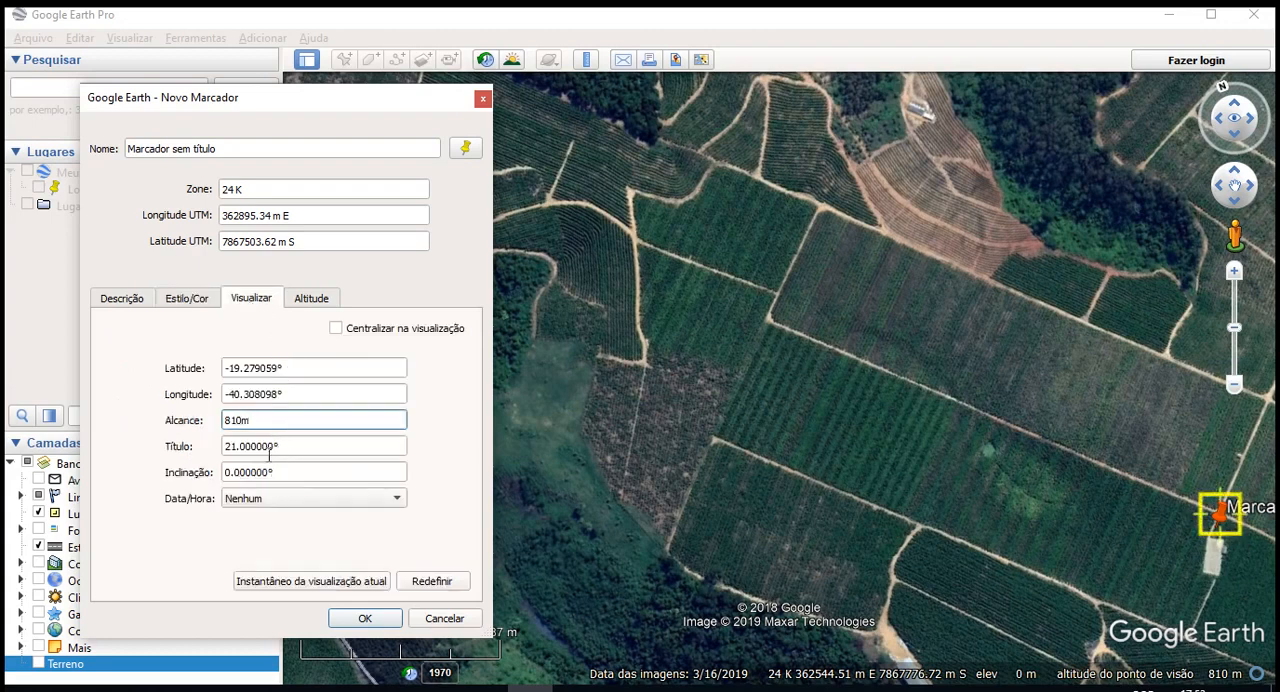
- Try the Indicação de data e hora and Intervalo de tempo options for the placemark's date, and return it to Nenhum
click(318, 498)
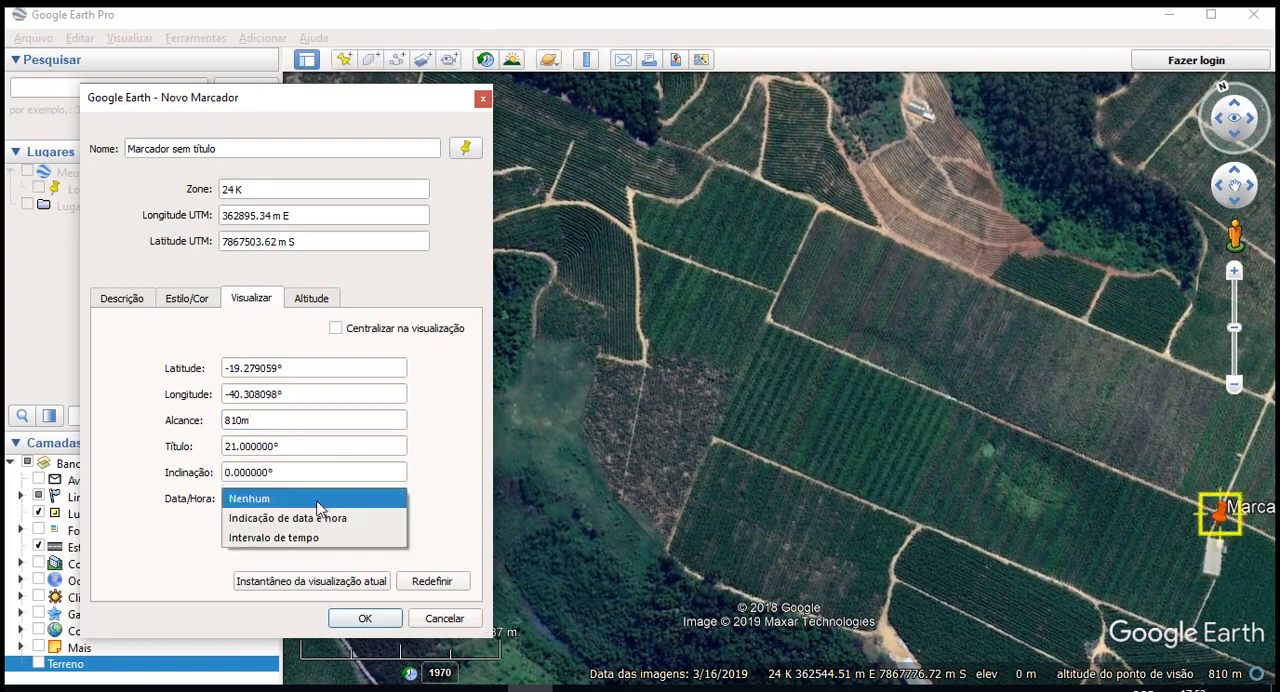
click(305, 518)
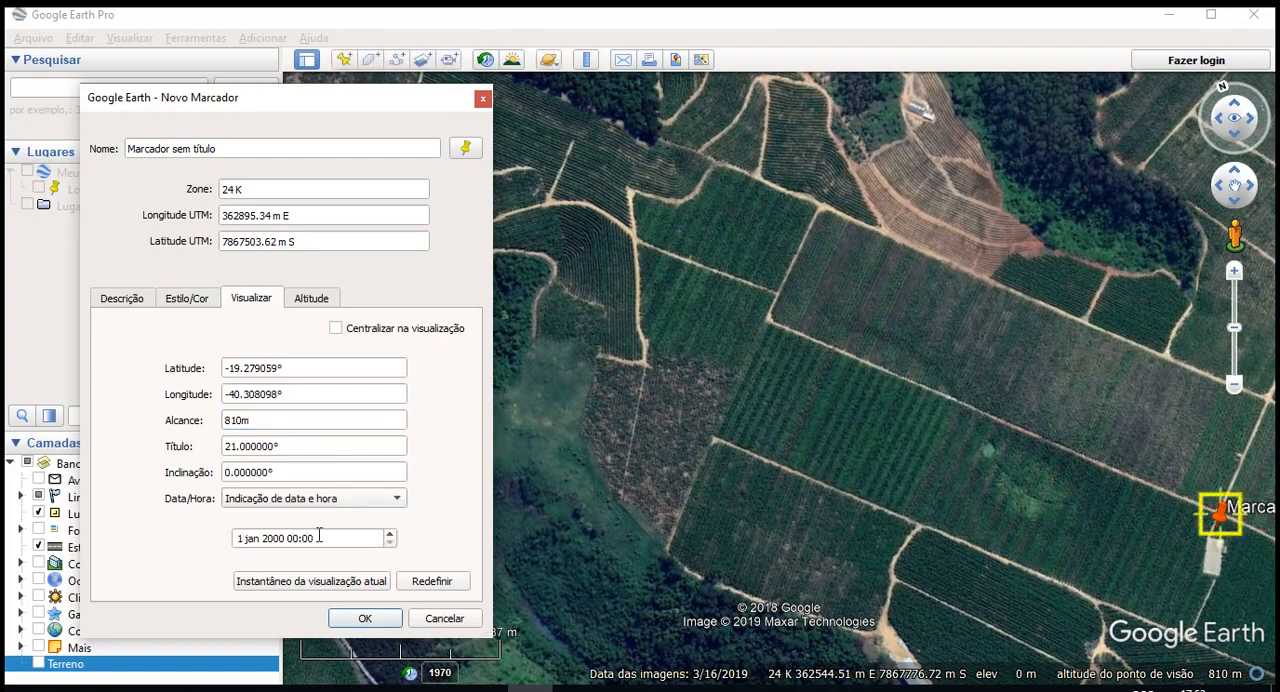
click(292, 497)
click(318, 520)
click(278, 498)
click(318, 520)
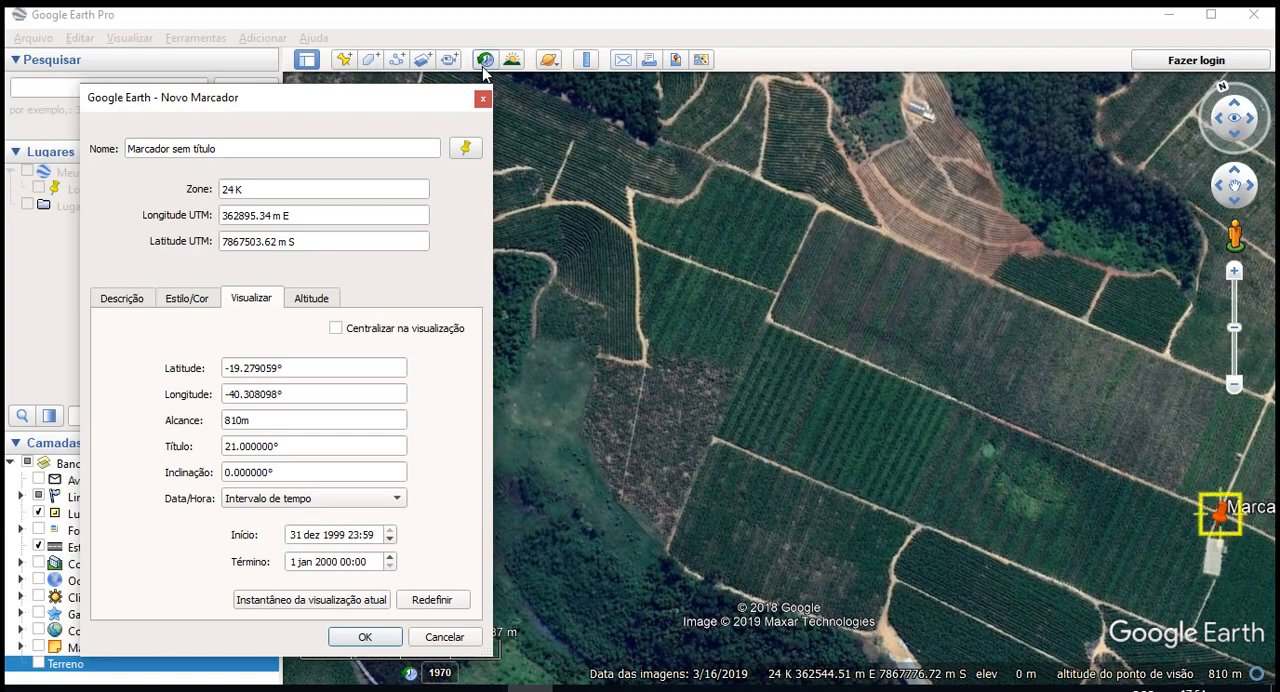
click(334, 499)
click(279, 450)
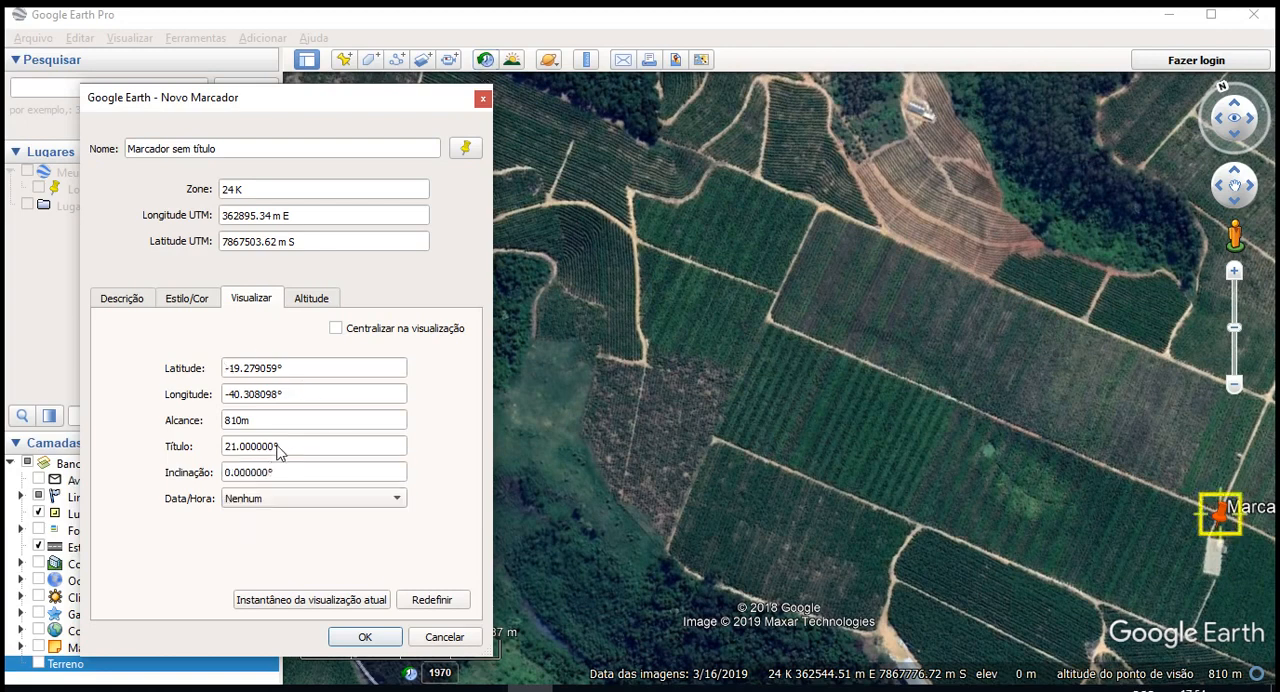
- Examine the Alcance and Título values of the placemark's view
click(264, 420)
drag(264, 420, 189, 410)
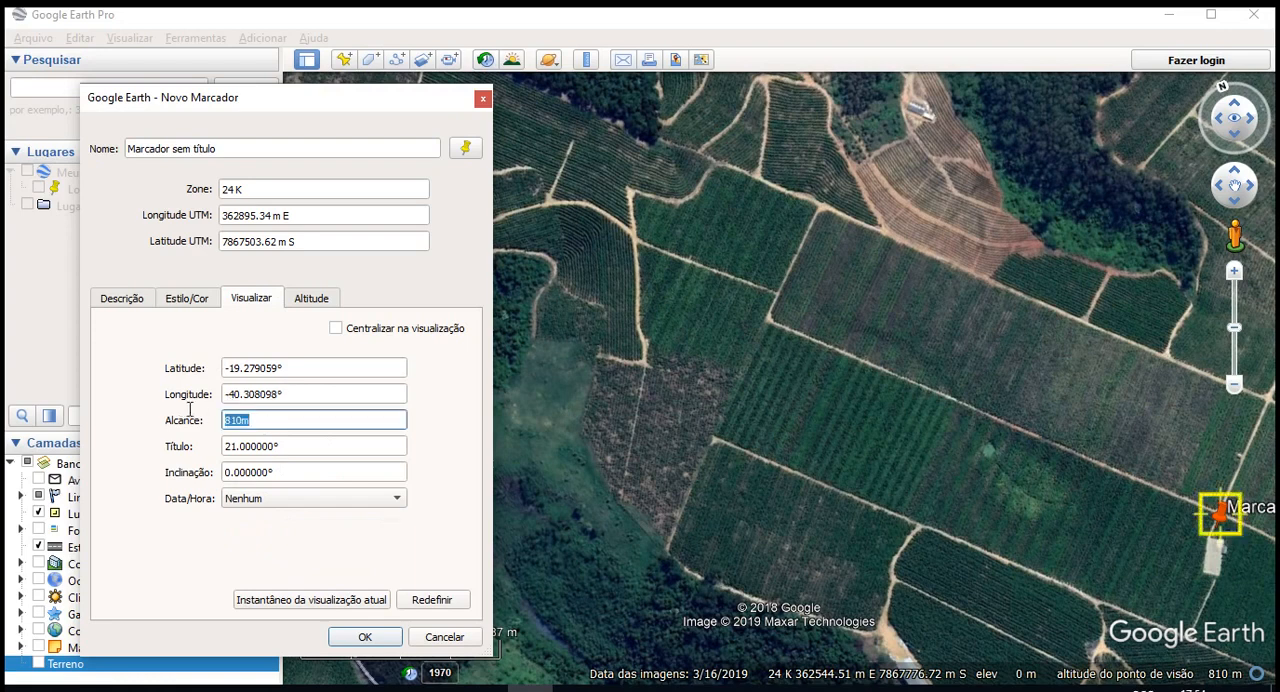
click(304, 451)
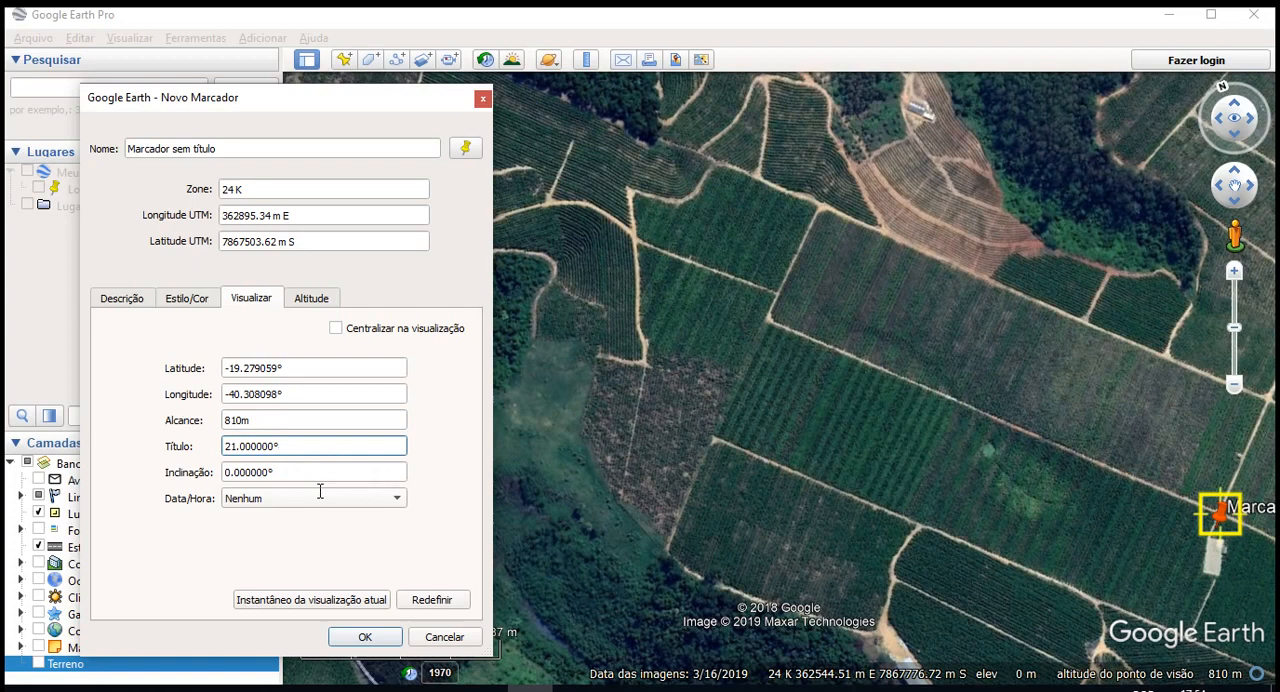
- Set the placemark's altitude to 50 m with the Relativo ao solo option and extend it to the ground
click(262, 472)
click(276, 420)
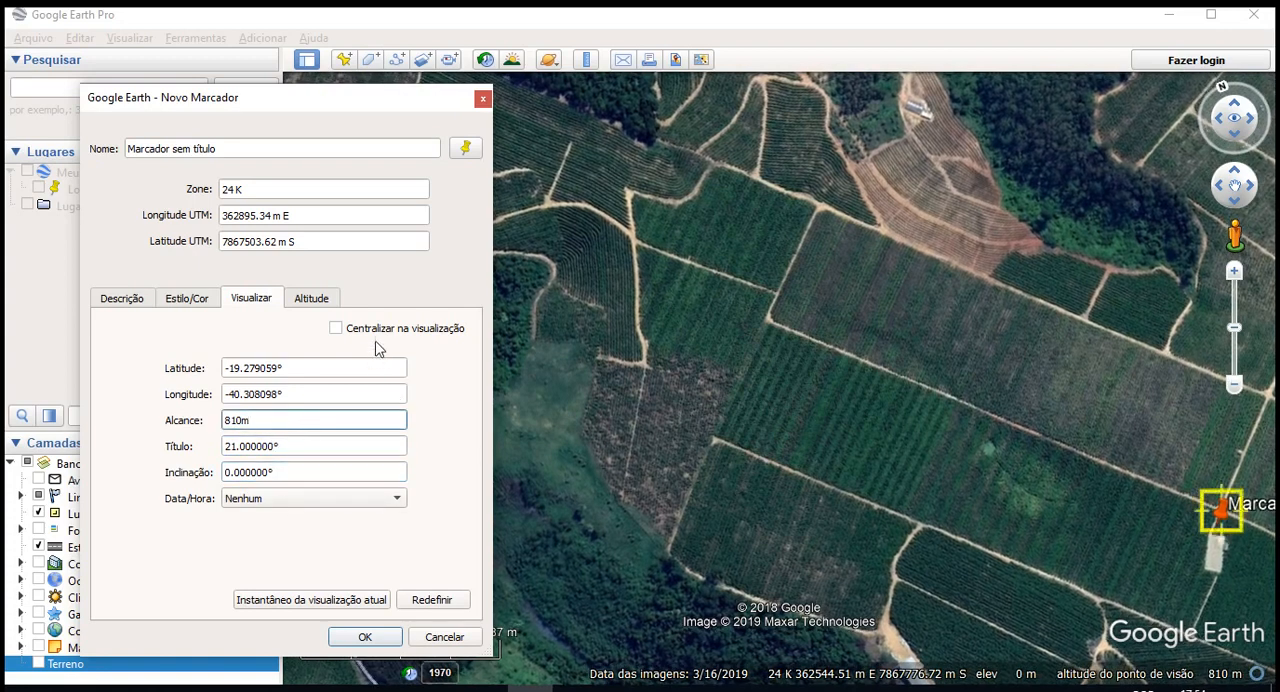
click(310, 300)
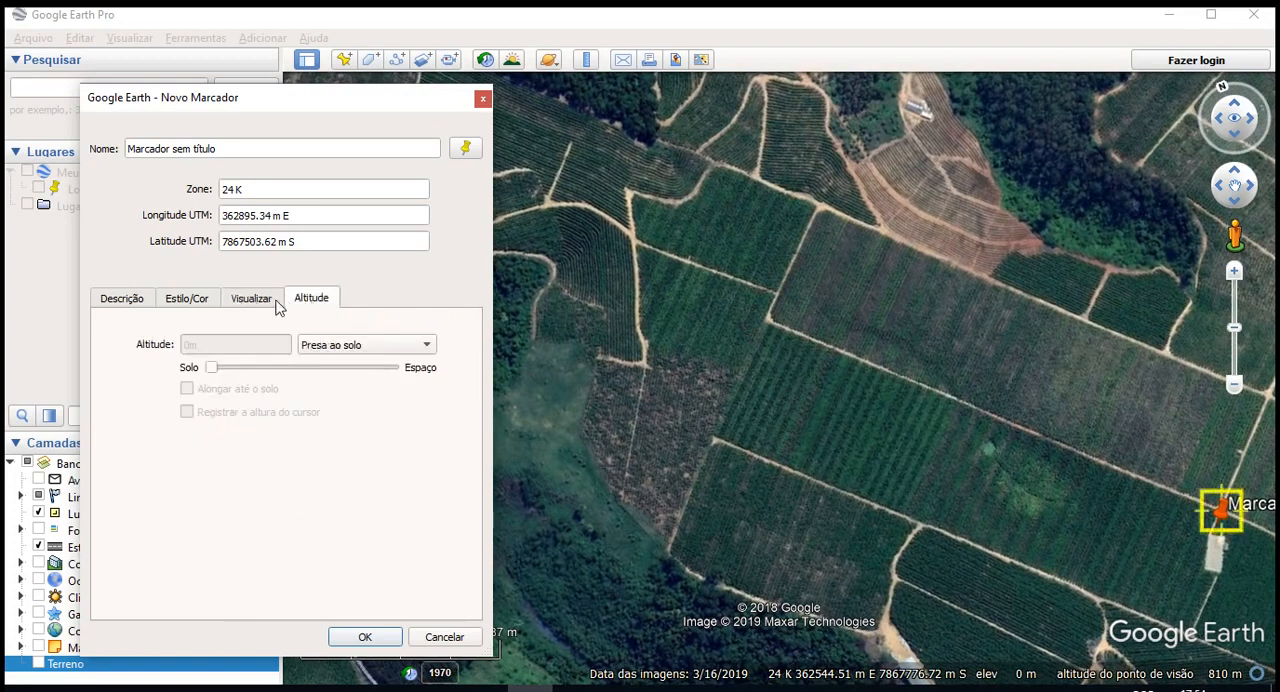
click(350, 345)
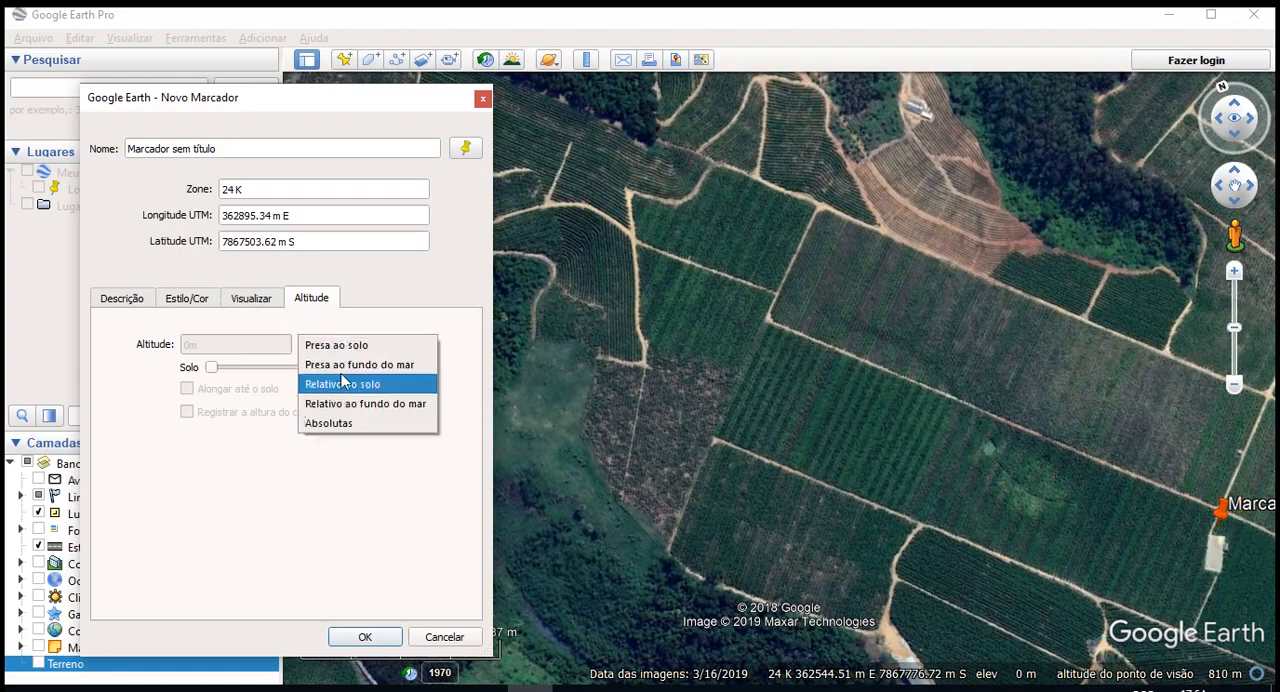
click(376, 385)
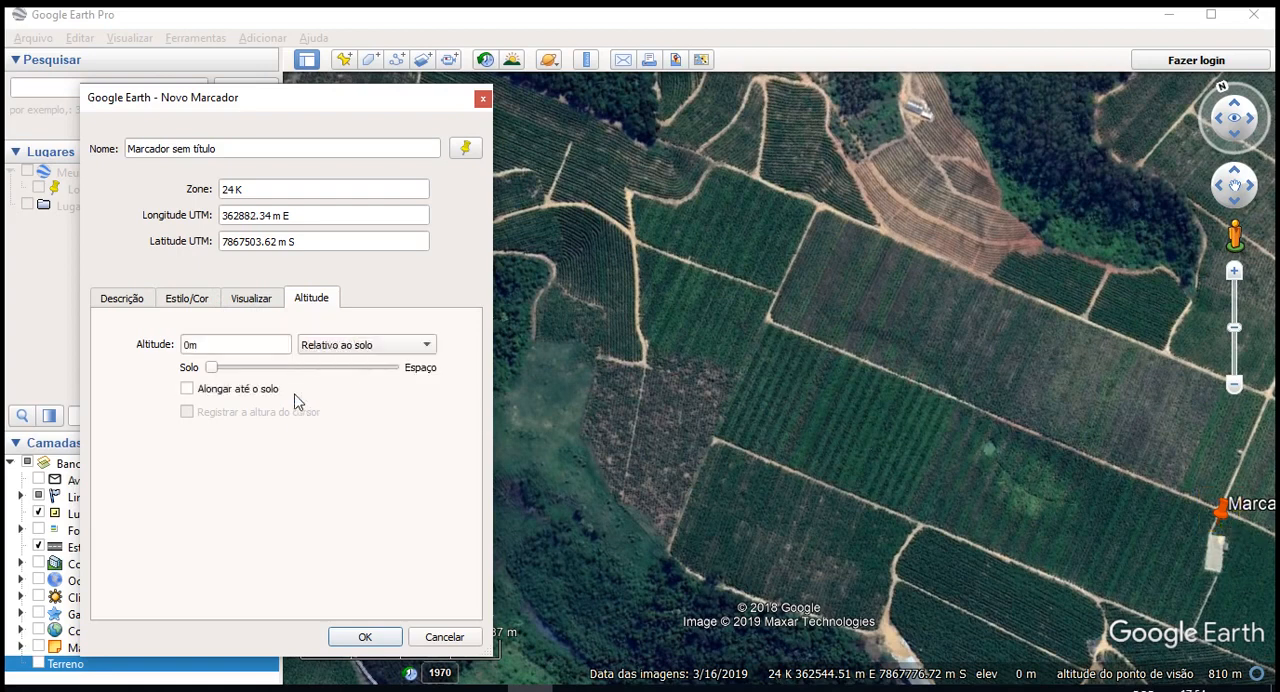
drag(209, 366, 231, 371)
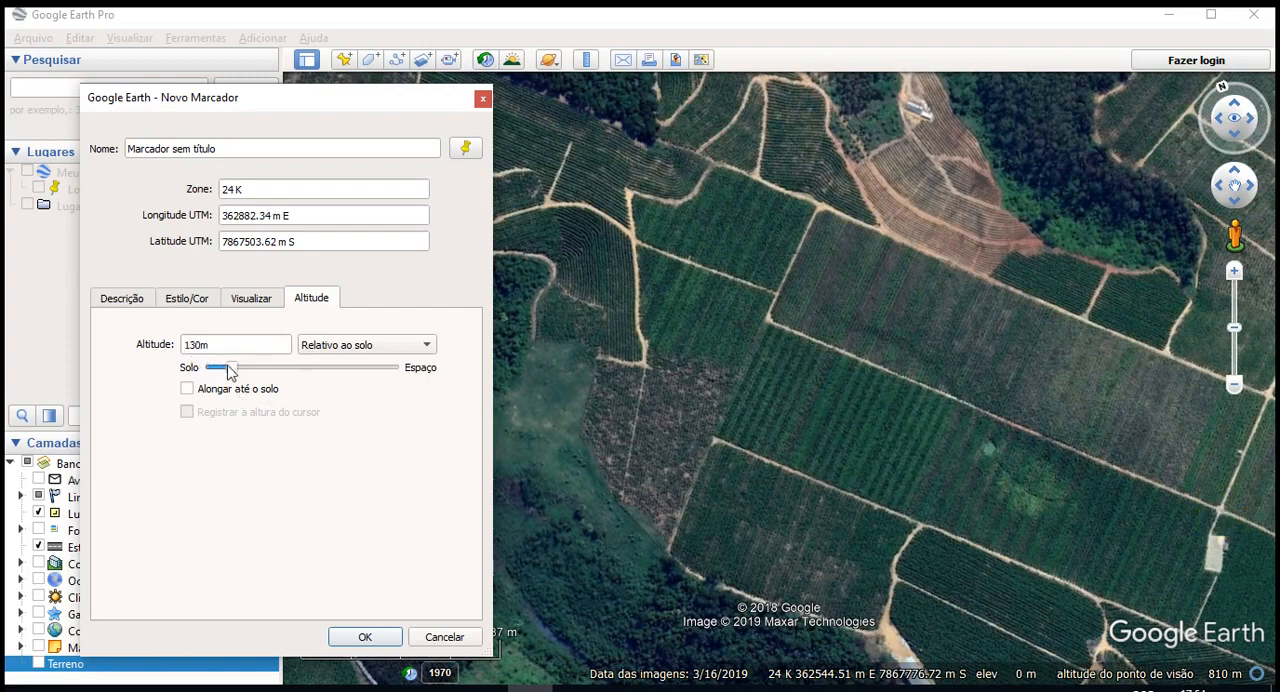
click(196, 346)
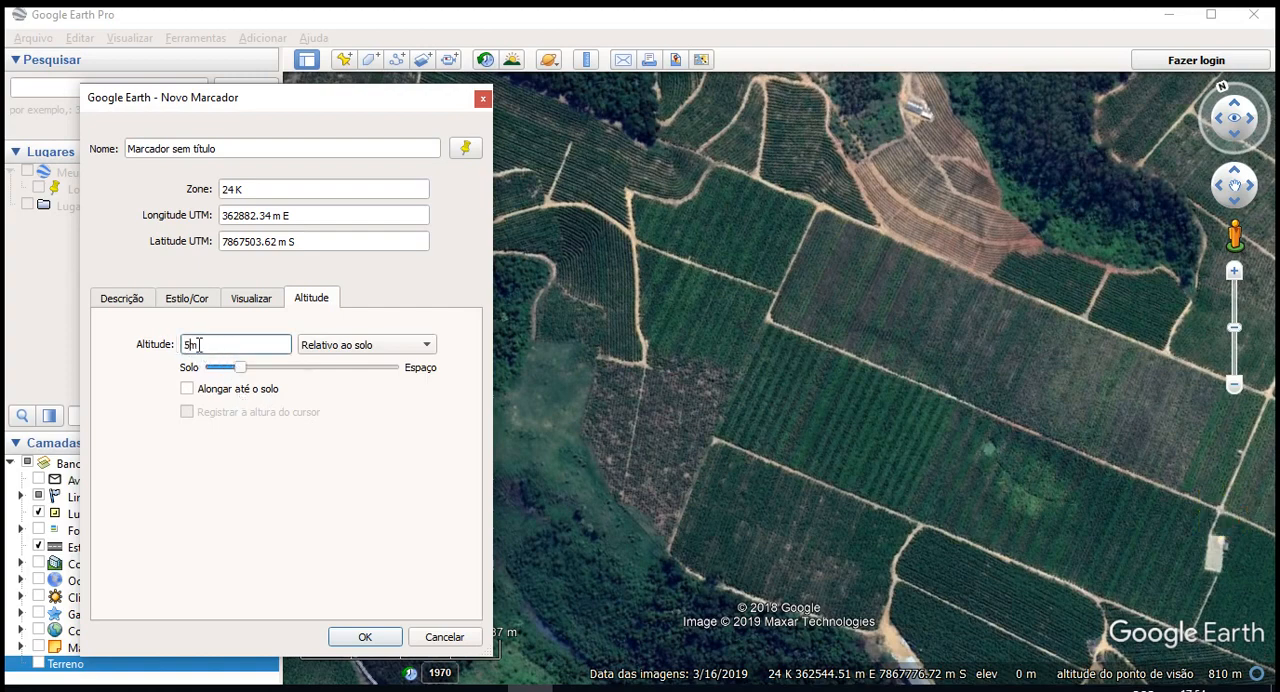
drag(811, 443, 706, 426)
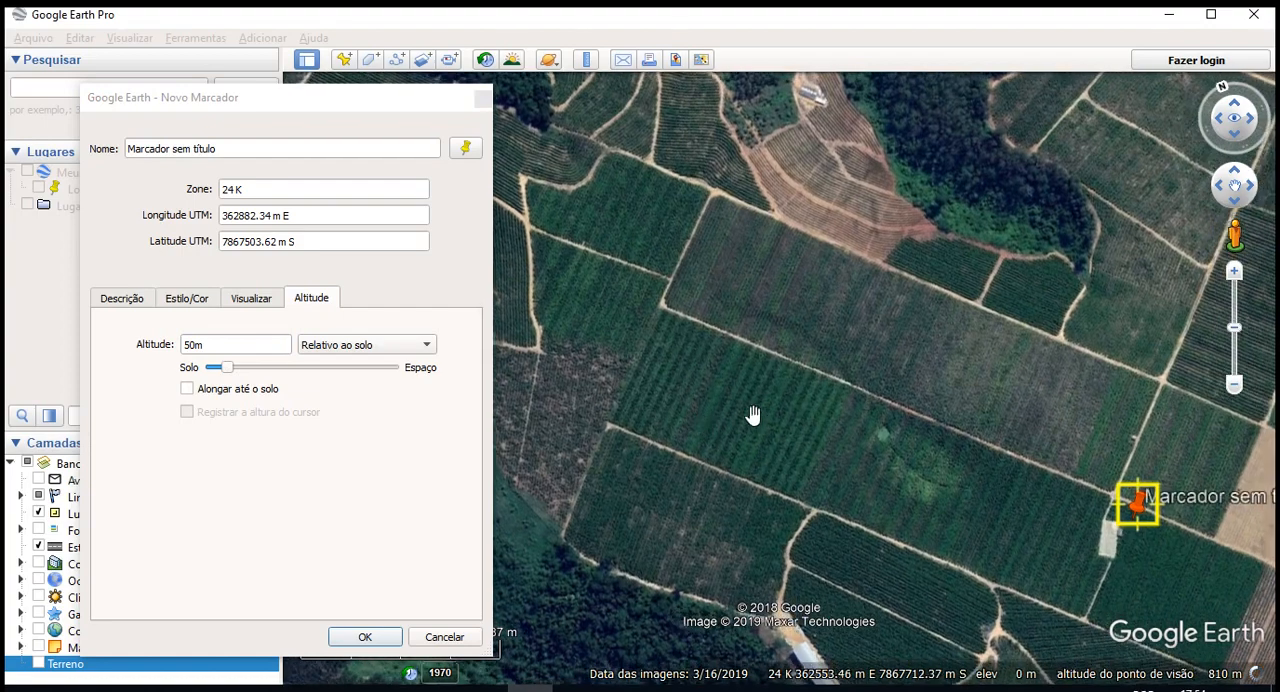
click(212, 392)
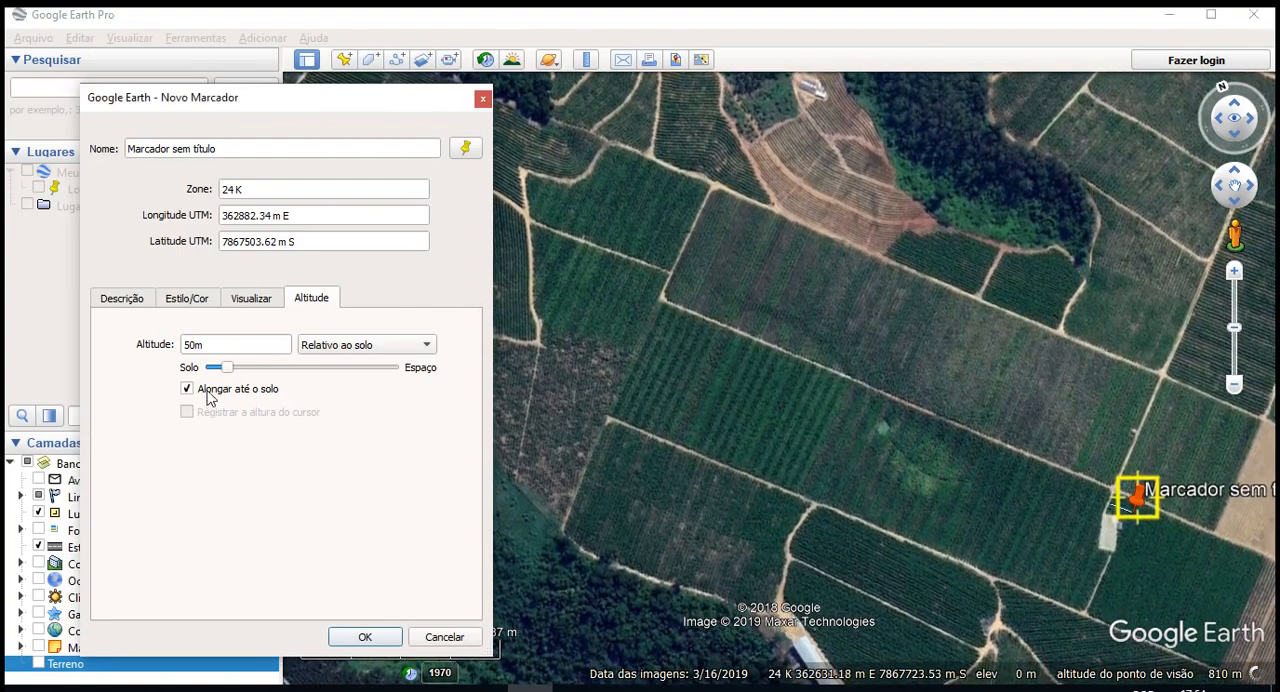
- Examine the raised placemark and its line to the ground from several tilted and rotated viewpoints
drag(1089, 430, 957, 334)
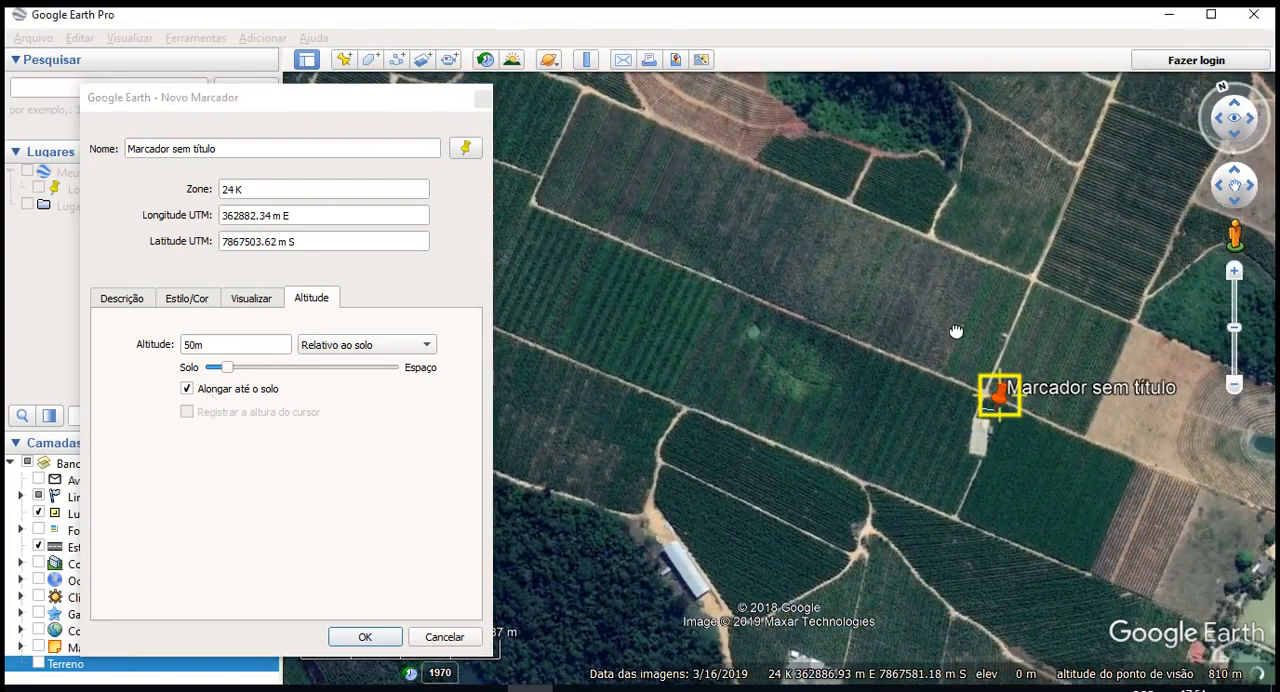
middle_drag(956, 325, 1054, 383)
drag(1056, 400, 926, 506)
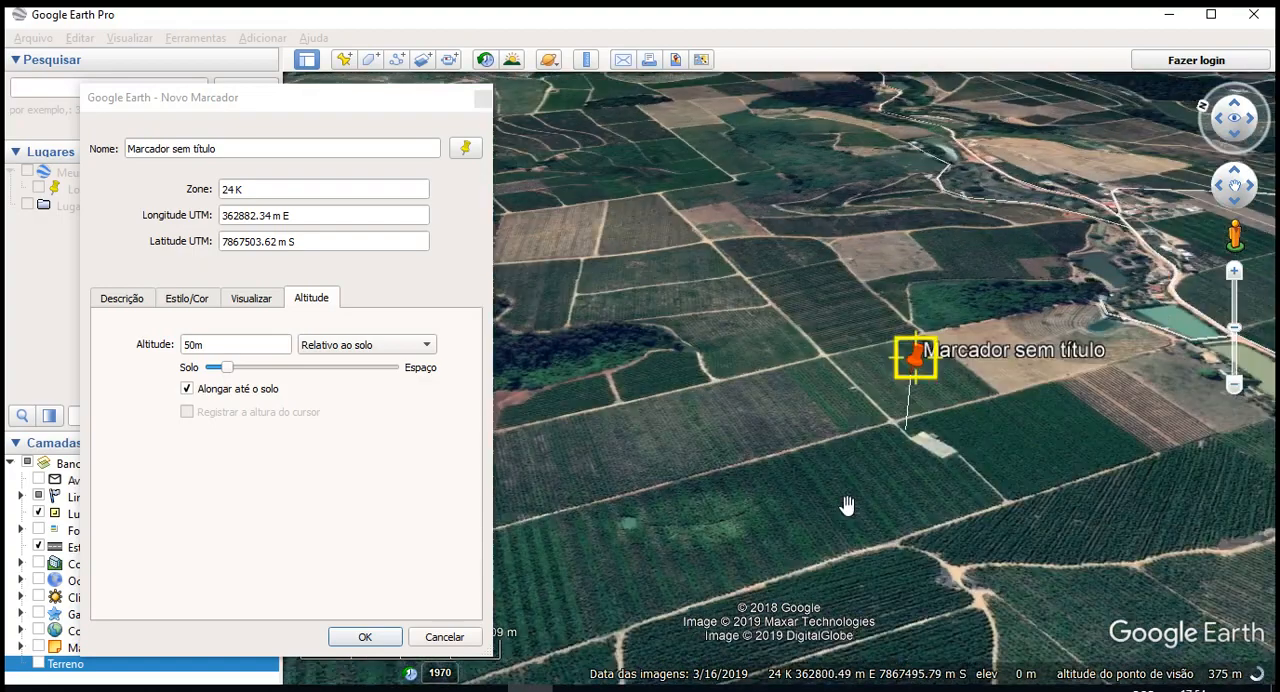
drag(886, 380, 759, 419)
middle_drag(803, 400, 590, 372)
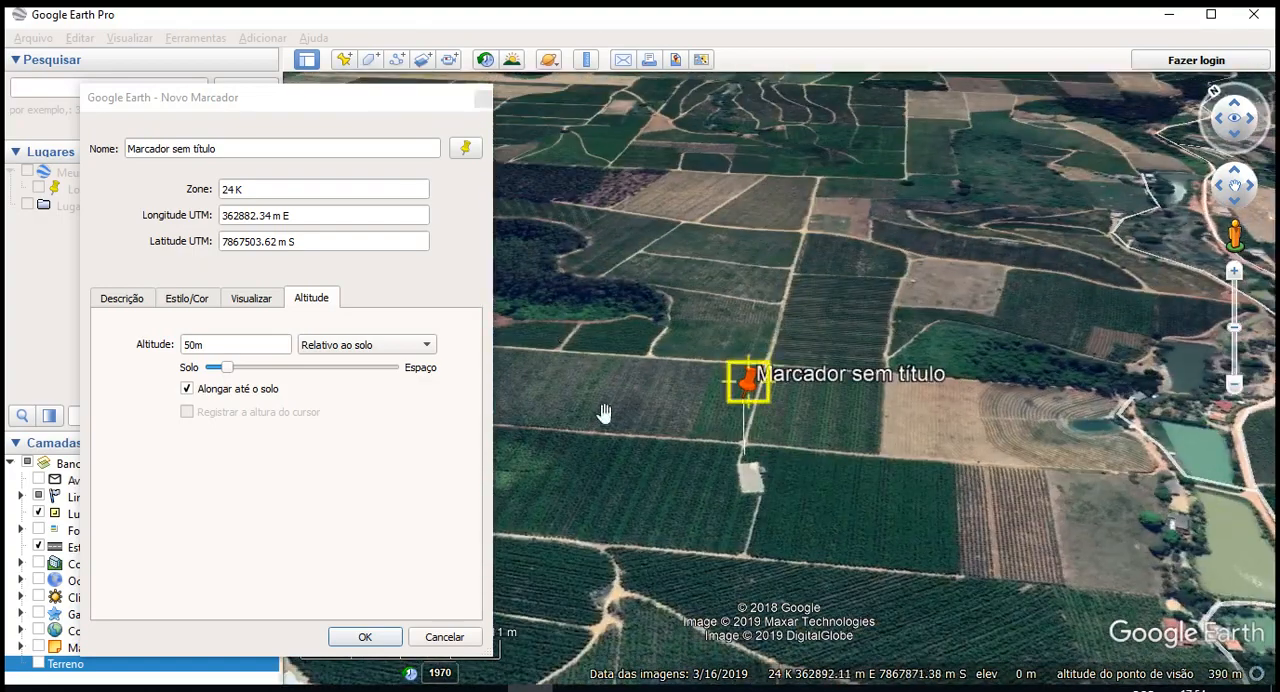
middle_drag(574, 309, 686, 312)
drag(580, 318, 643, 391)
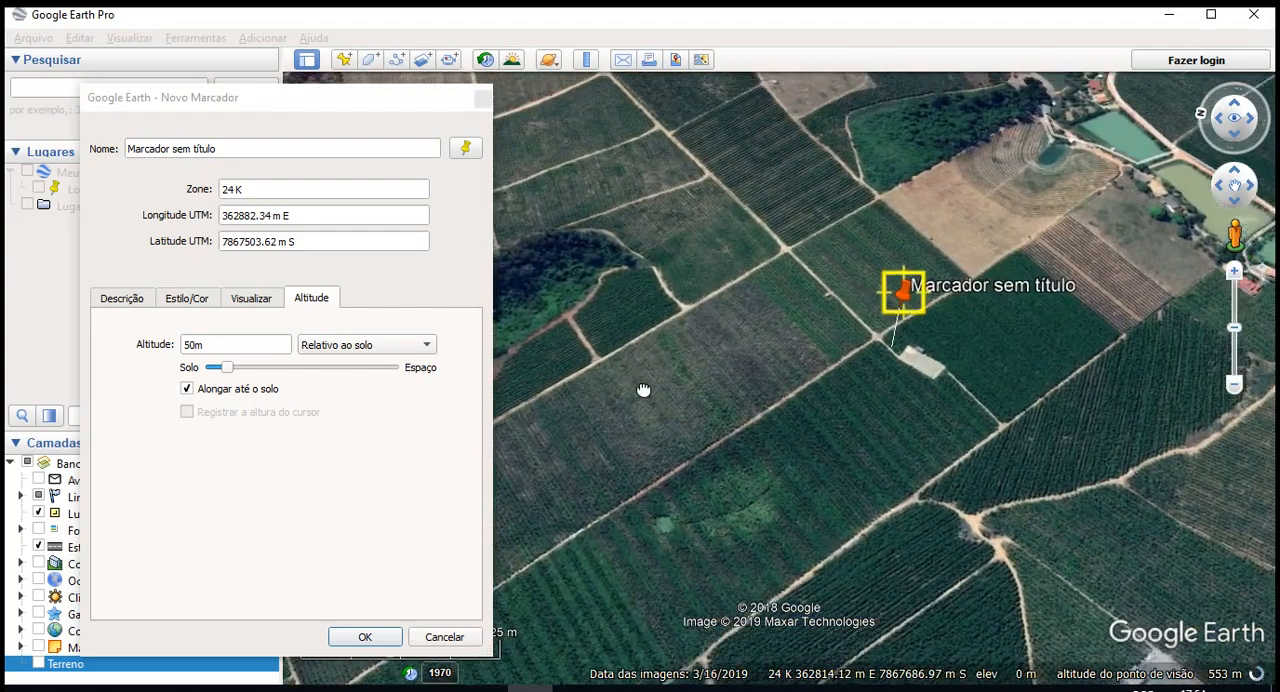
drag(748, 408, 750, 416)
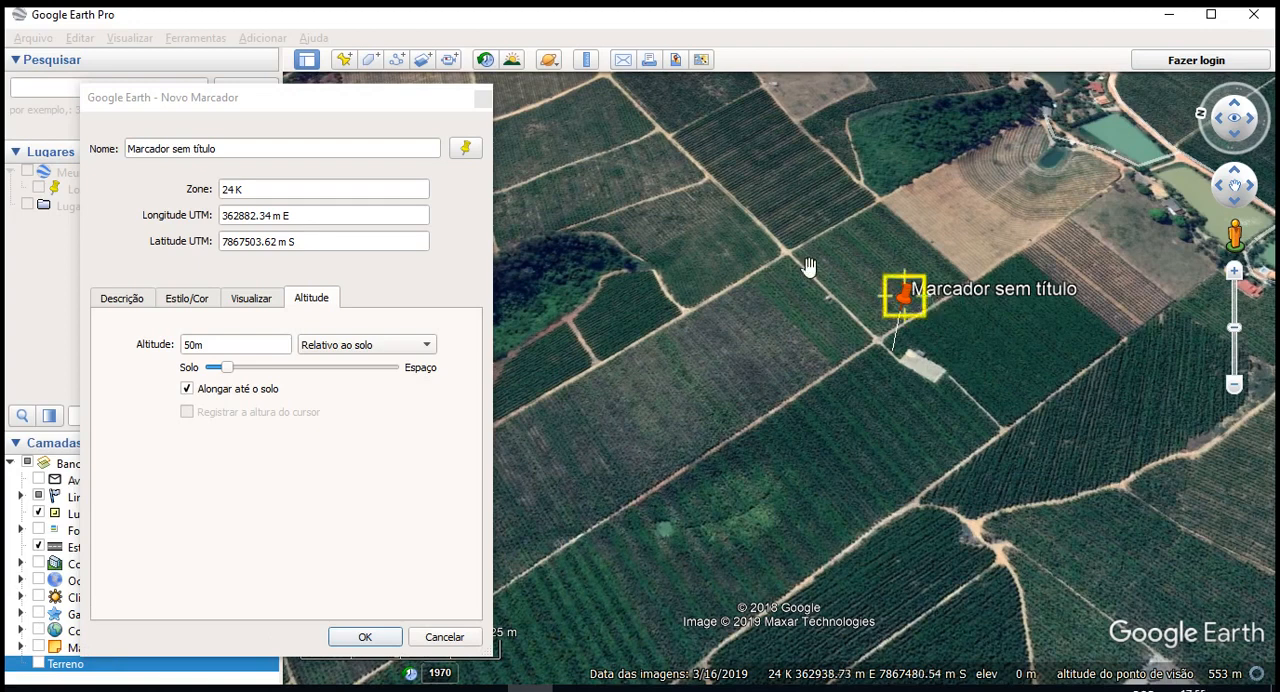
- Lower the placemark's altitude to about 28 m above the ground and save the placemark
mouse_move(237, 366)
mouse_down()
mouse_move(214, 367)
mouse_move(243, 367)
mouse_move(236, 375)
mouse_up()
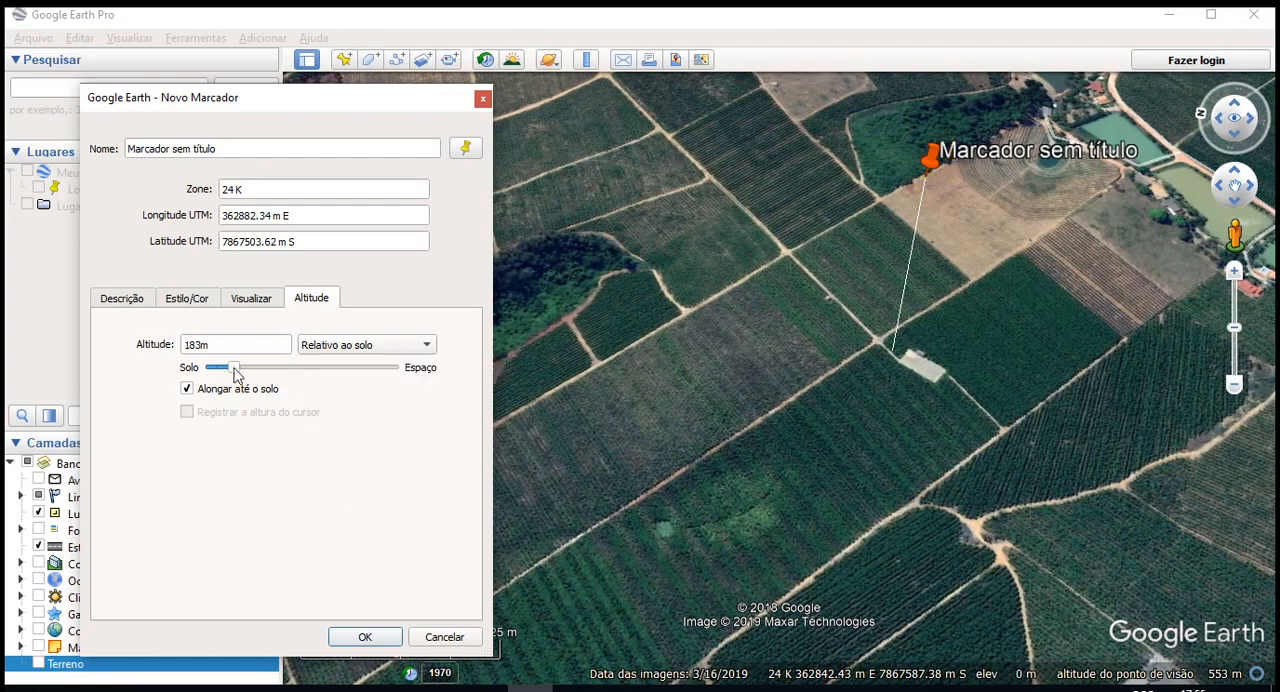
drag(236, 372, 221, 370)
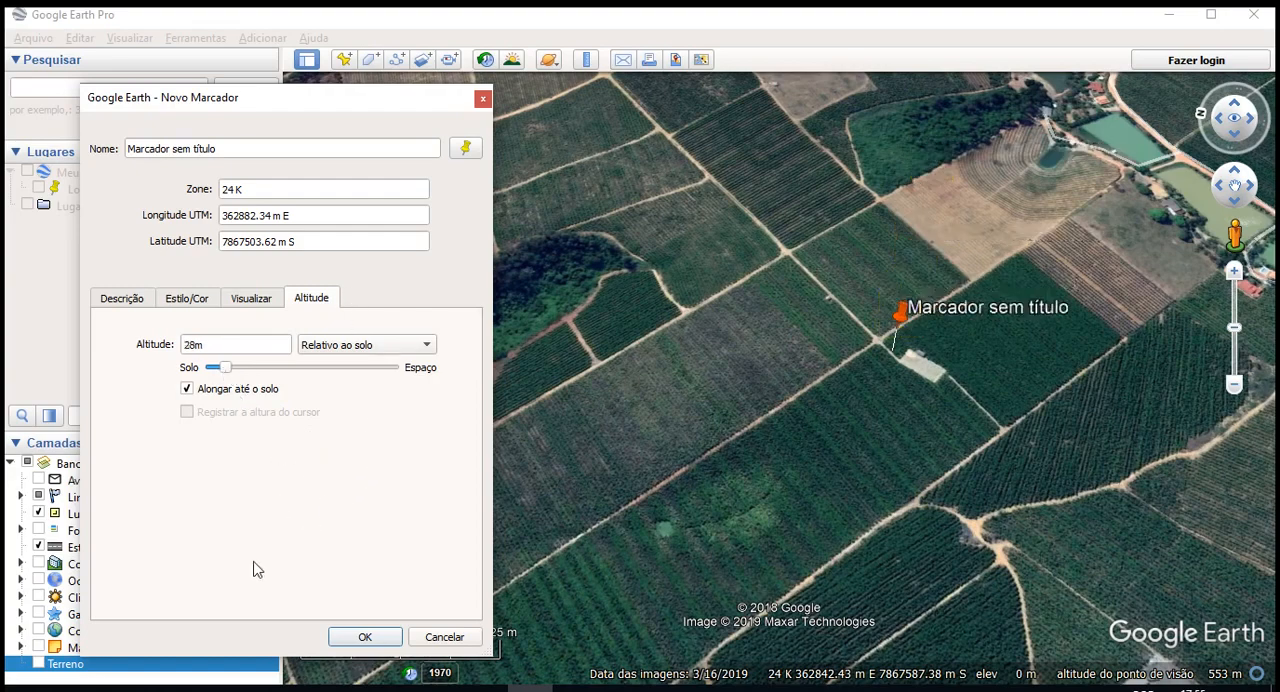
click(365, 637)
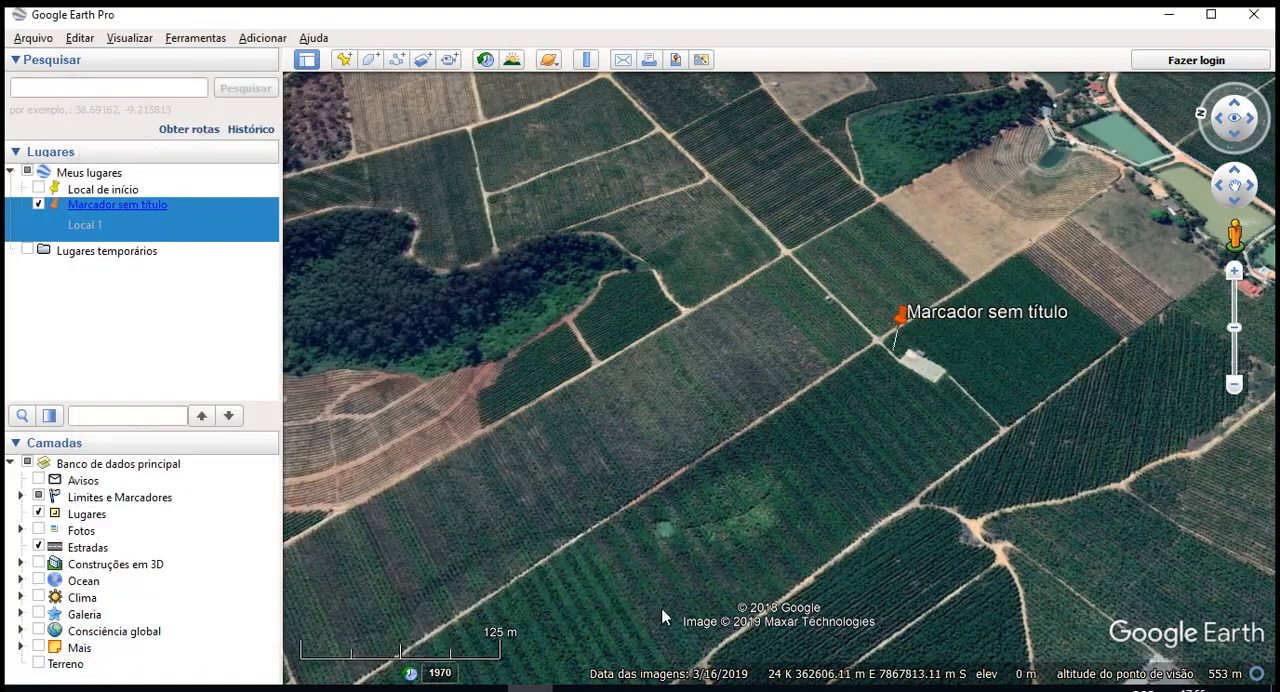
- Inspect the saved placemark on the map and open its information balloon, closing it when done
scroll(880, 340, up, 3)
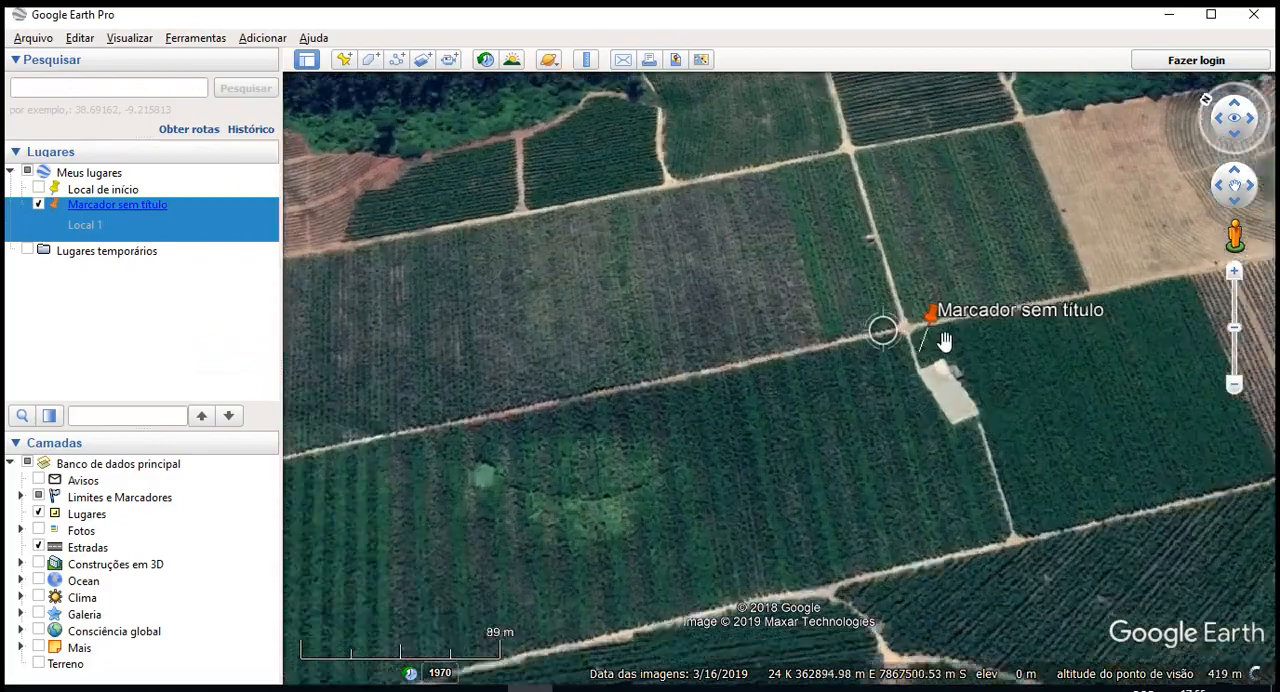
scroll(945, 340, down, 2)
middle_drag(949, 425, 883, 355)
click(126, 214)
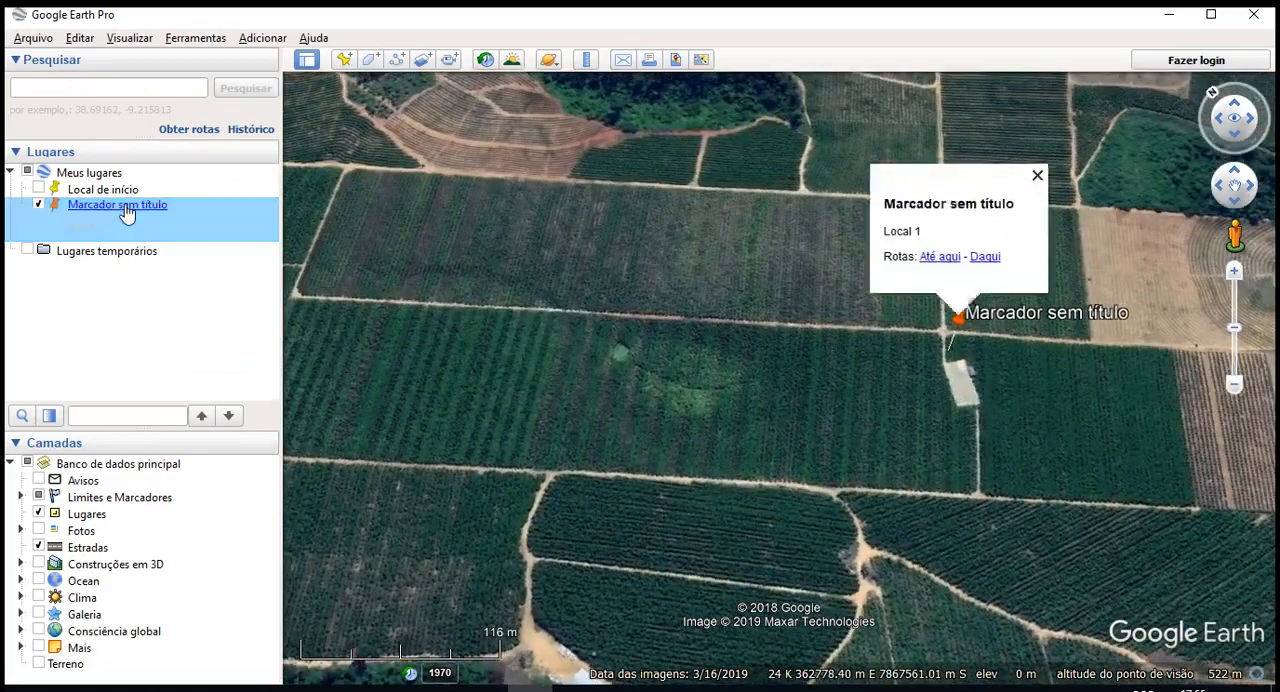
click(1037, 177)
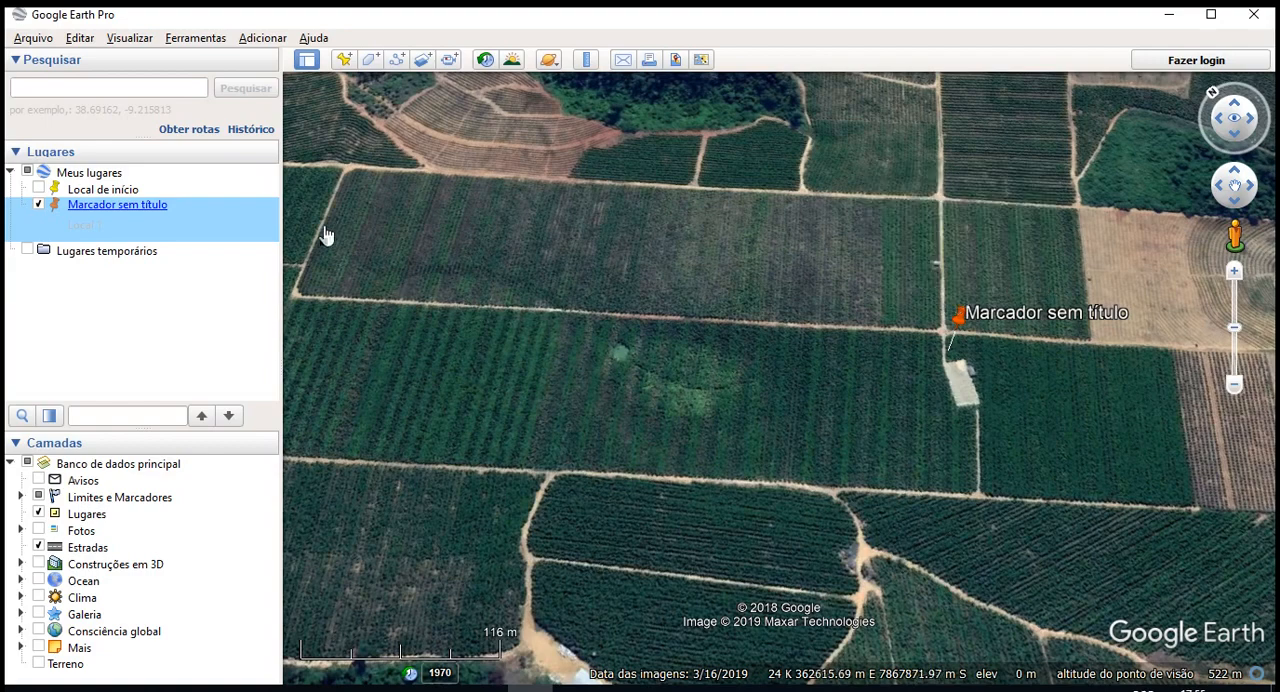
- Rename the saved placemark as "Ponto 1" in its properties
right_click(222, 207)
drag(988, 402, 879, 398)
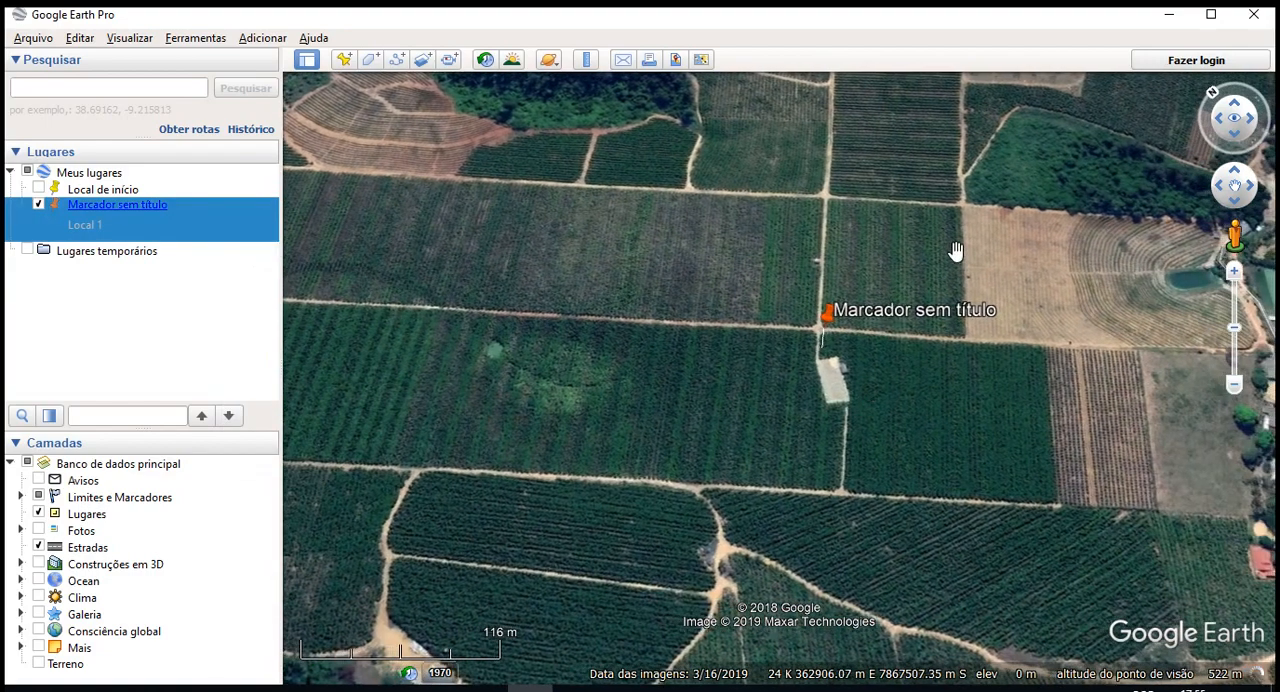
right_click(180, 230)
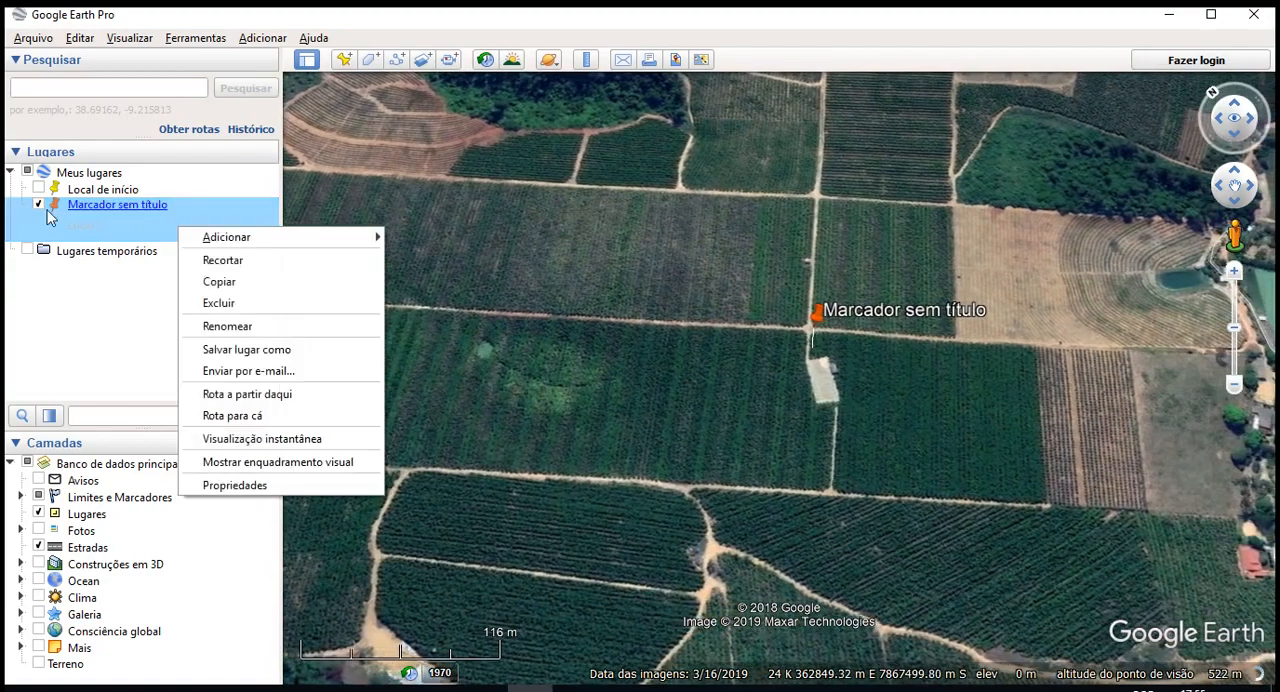
click(234, 485)
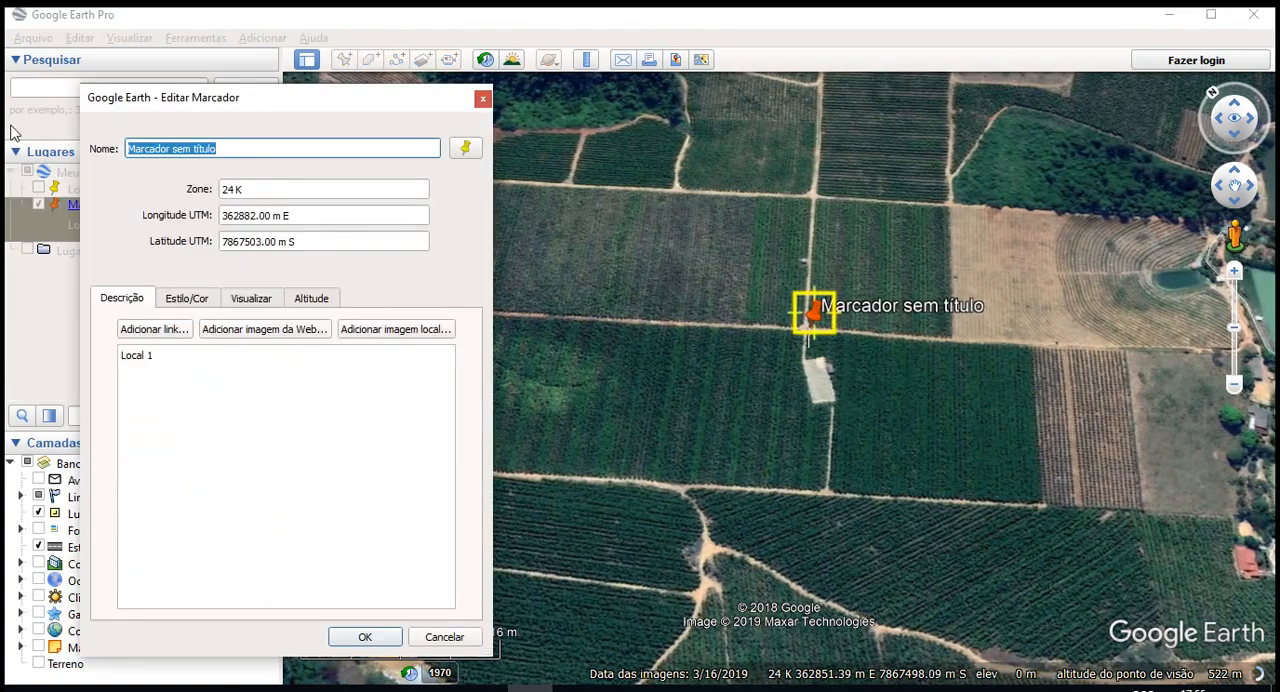
text(Ponto)
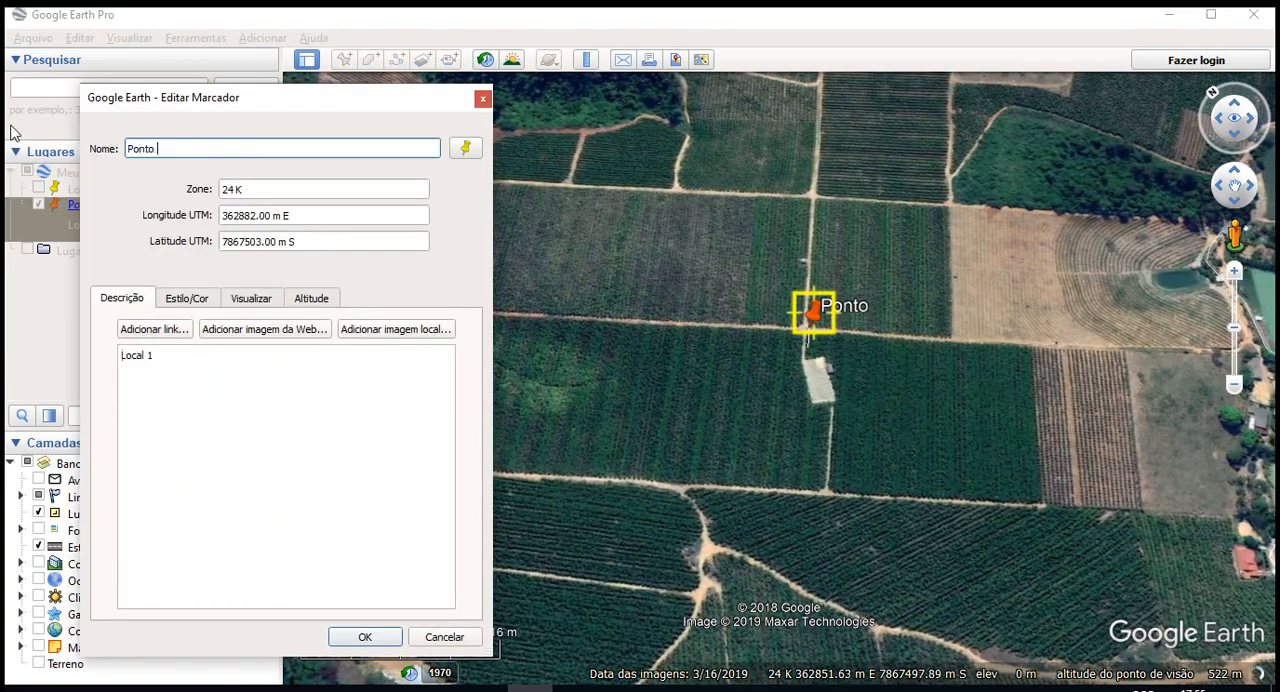
text( 1)
click(365, 637)
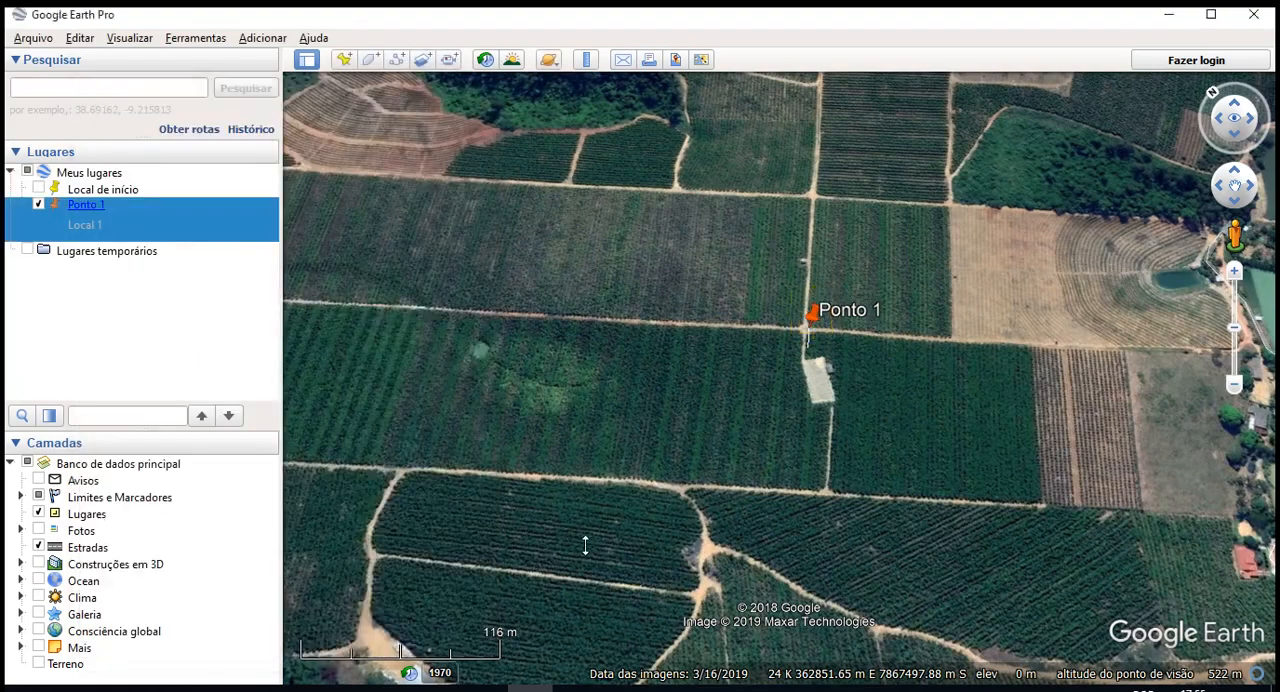
drag(727, 452, 648, 467)
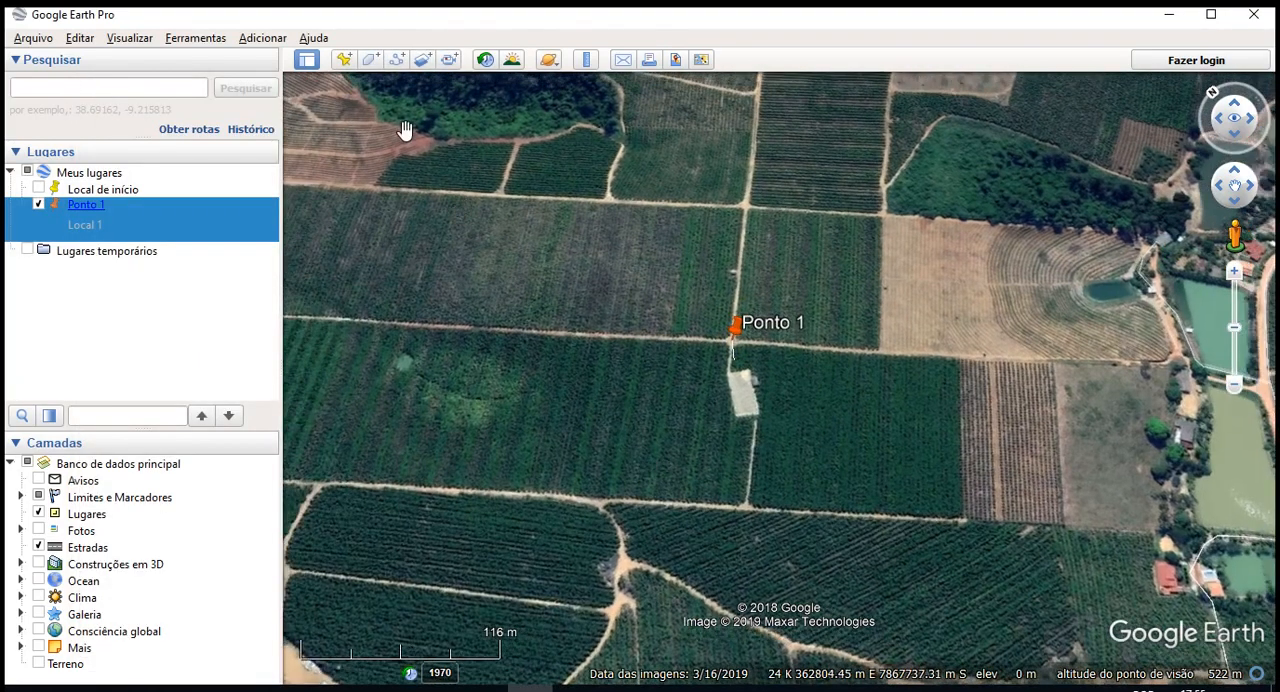
click(371, 60)
scroll(984, 402, down, 3)
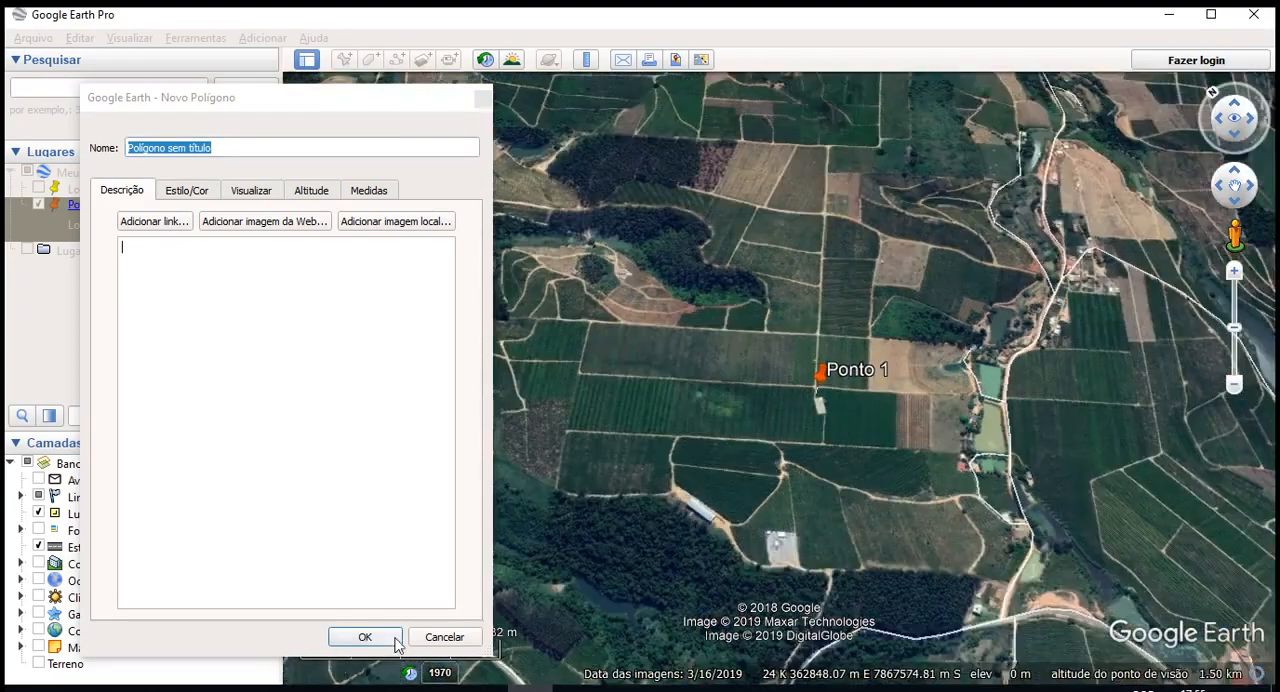
click(365, 637)
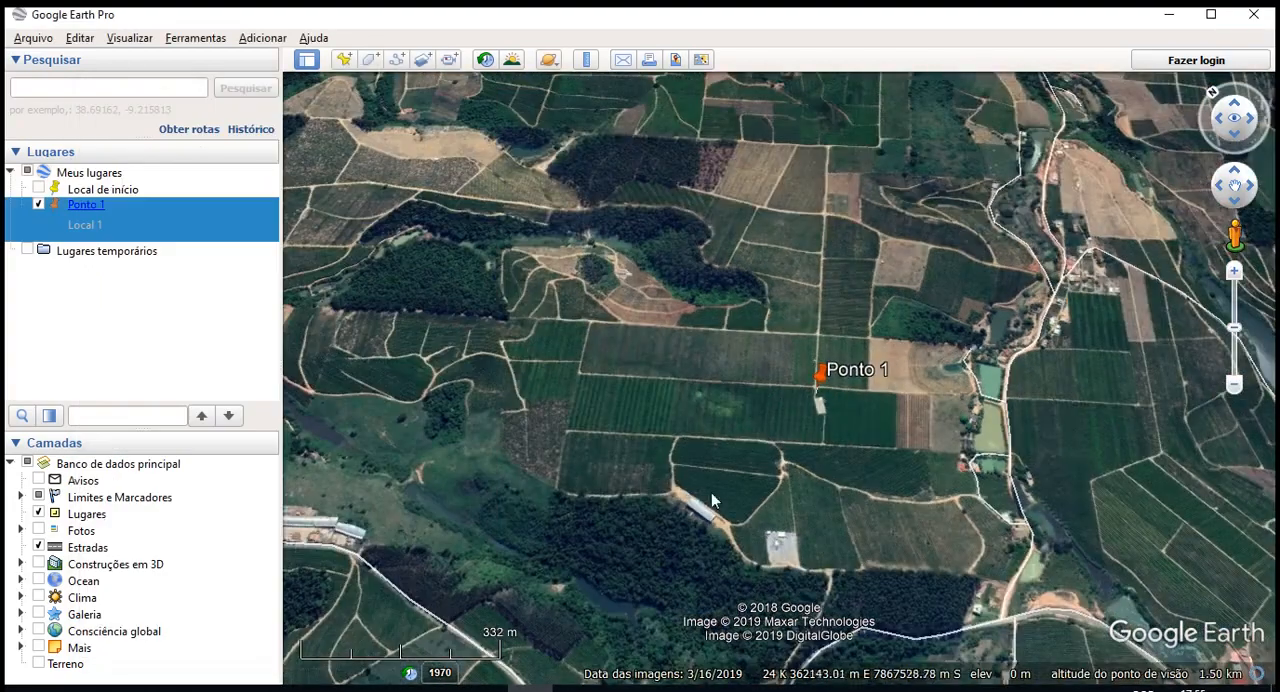
- With the view facing north, draw a four-corner polygon over the long field strip running southwest of the road at Ponto 1
scroll(814, 366, up, 3)
key(r)
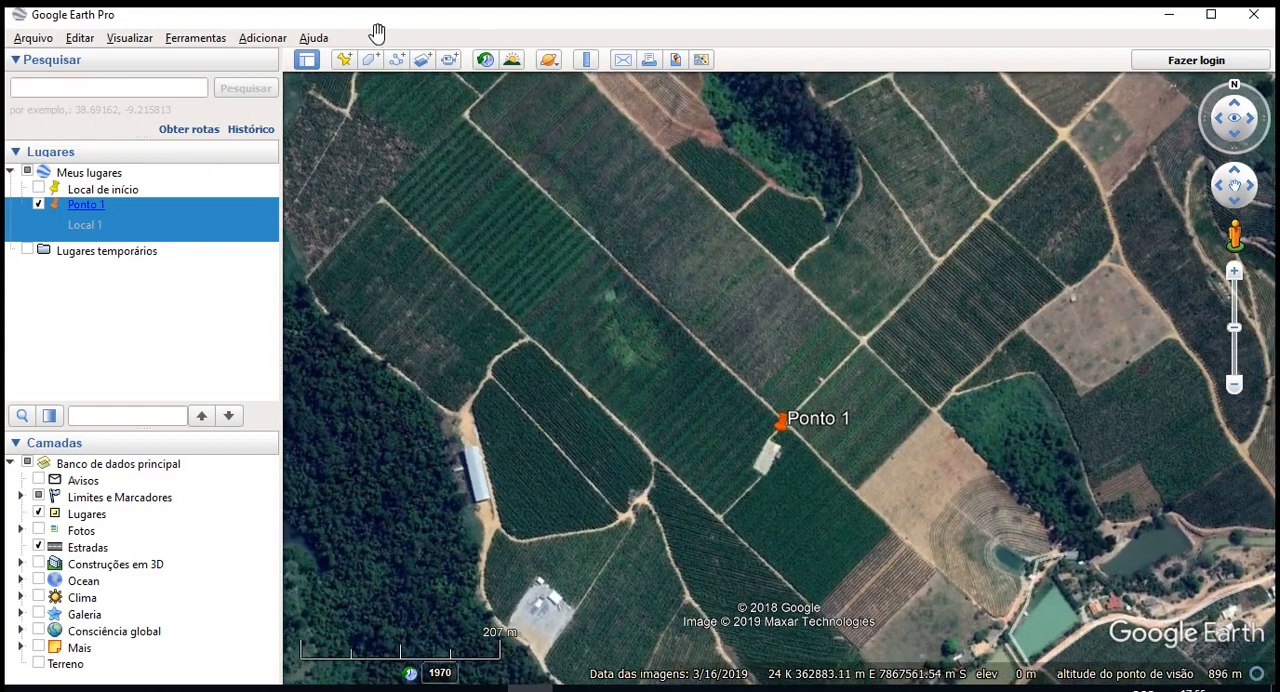
click(369, 59)
drag(323, 110, 194, 133)
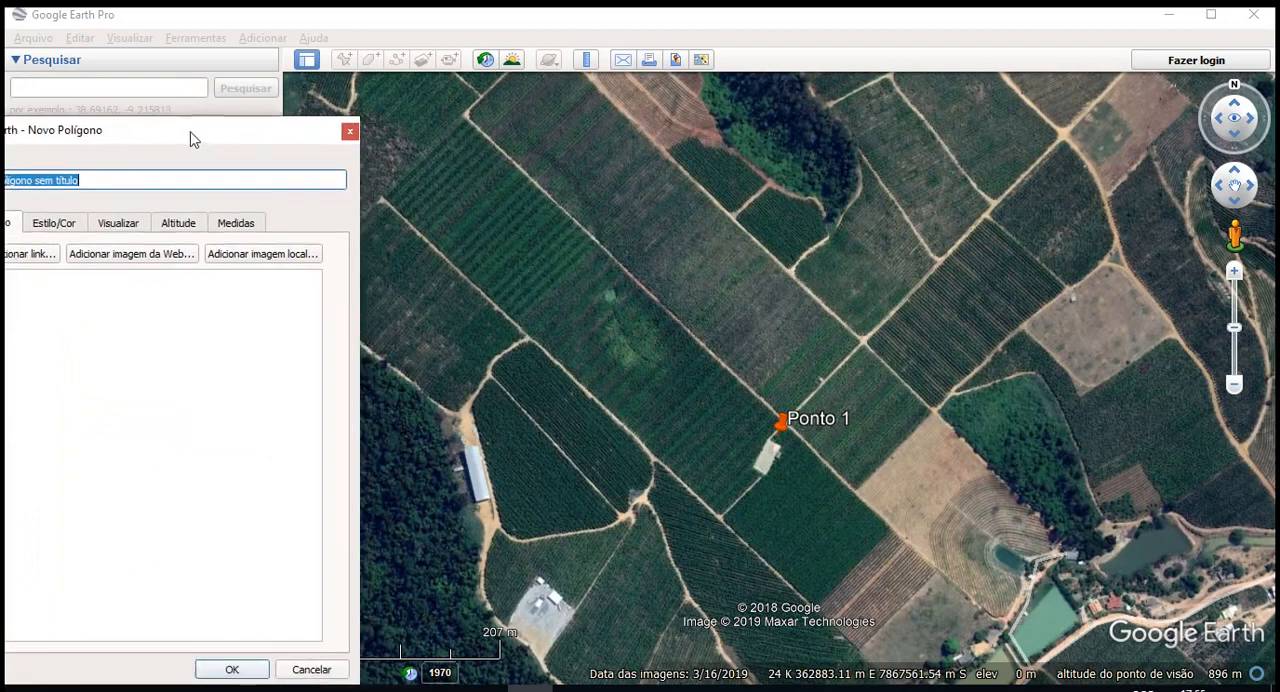
click(386, 196)
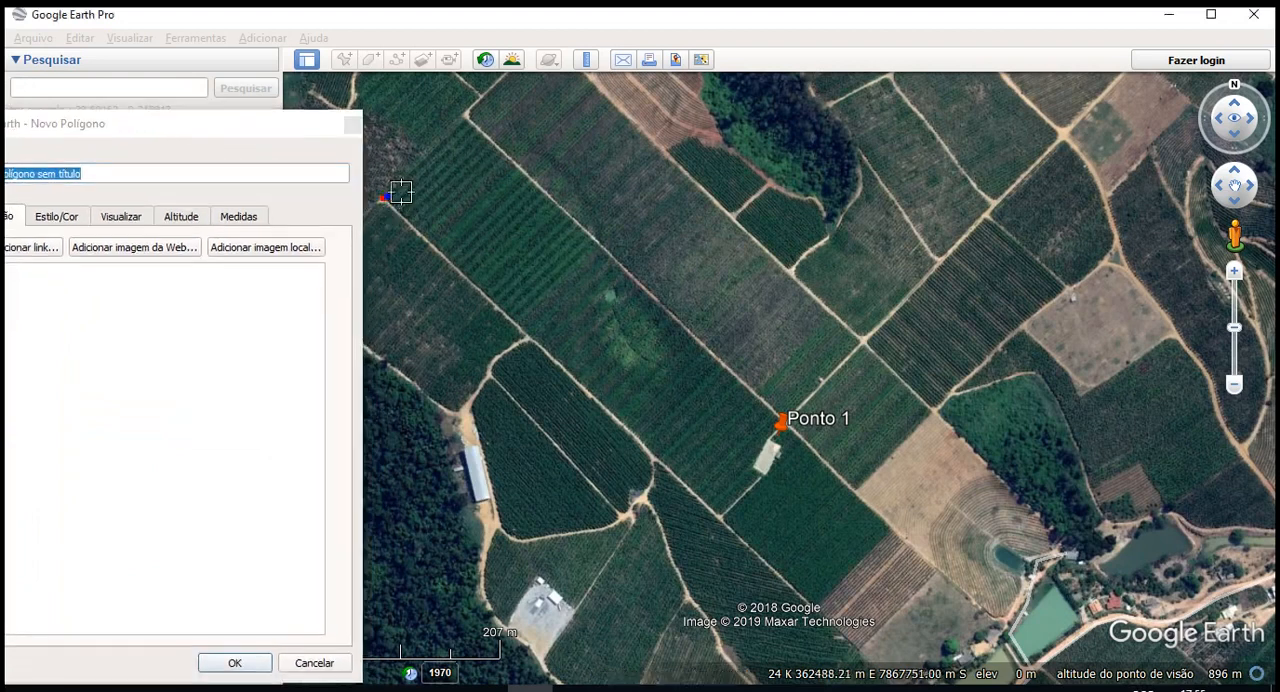
click(462, 115)
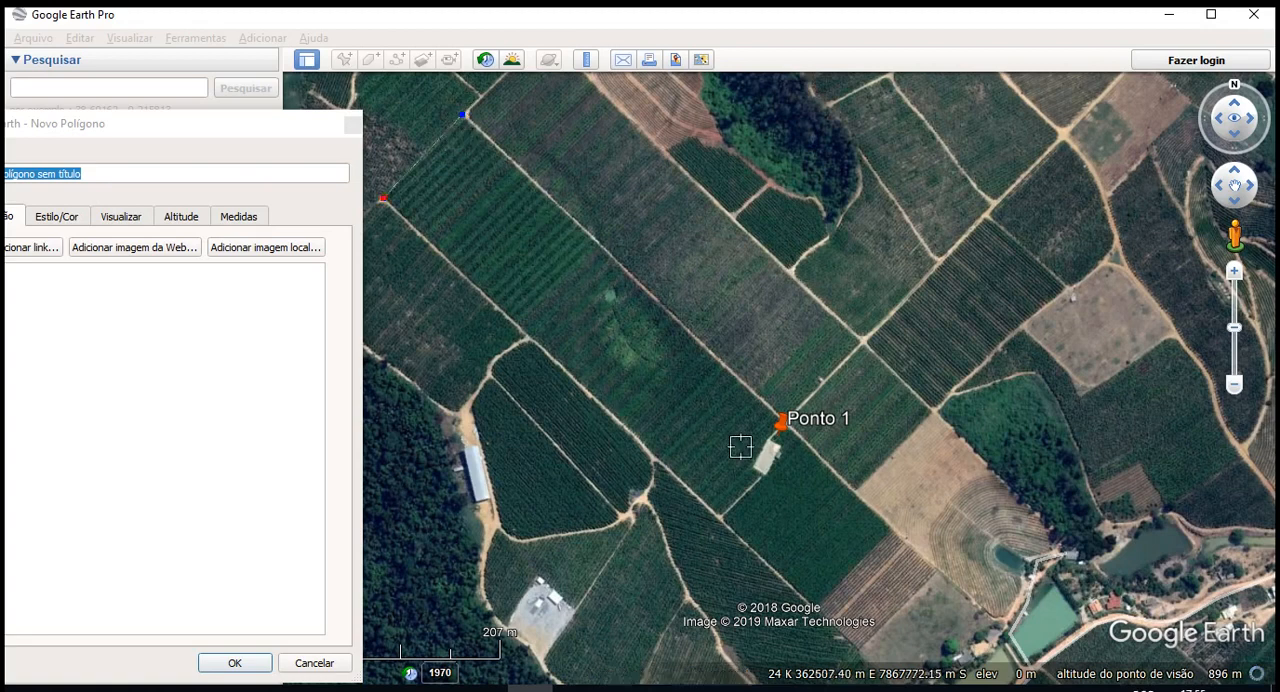
click(888, 533)
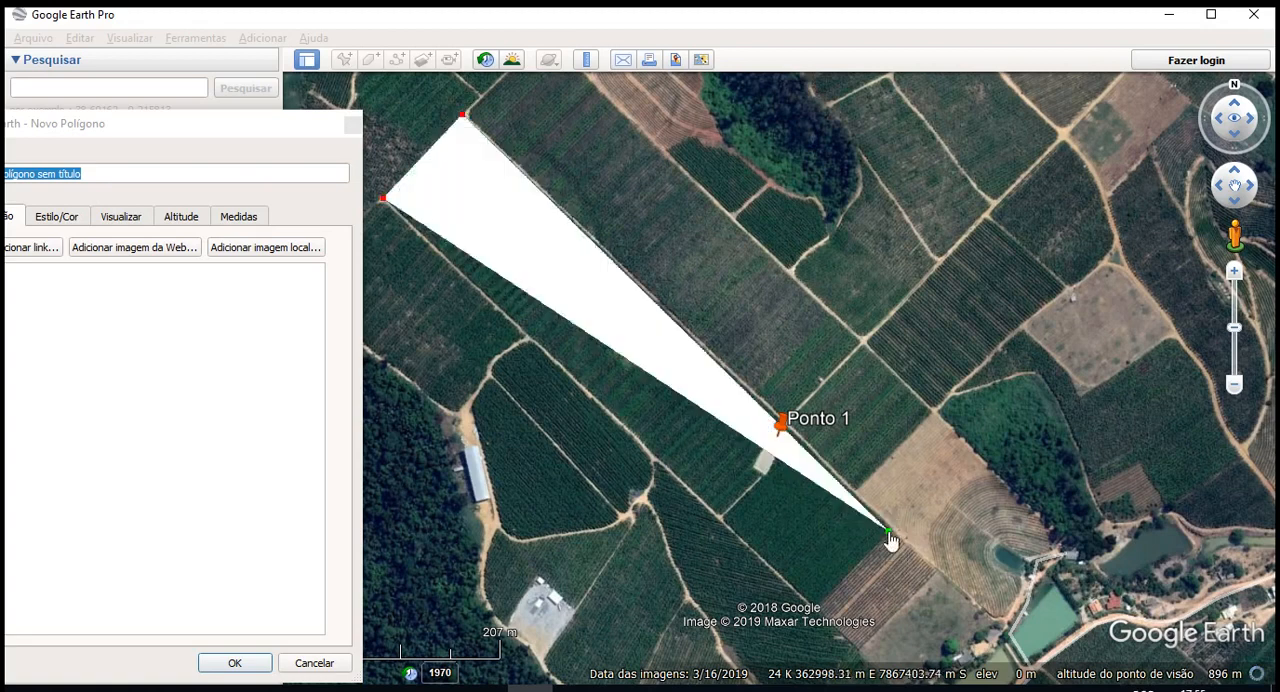
click(818, 602)
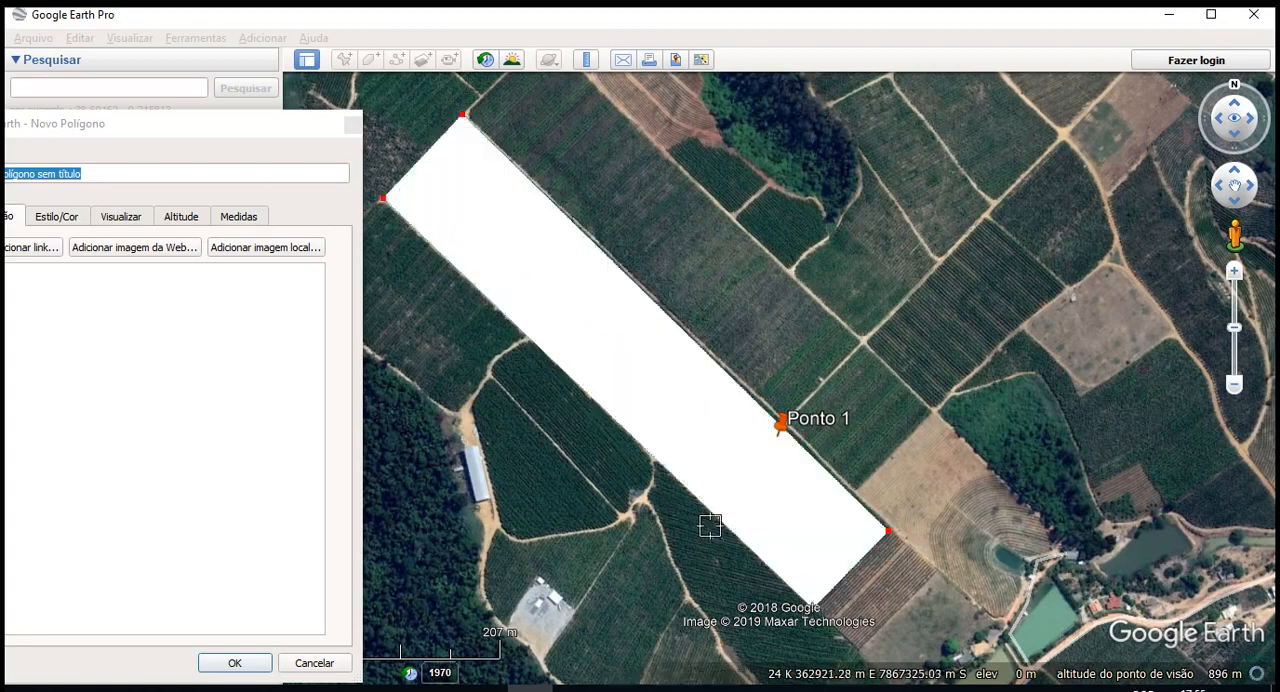
- Name the new polygon "imóvel"
click(100, 143)
drag(140, 137, 222, 144)
triple_click(171, 173)
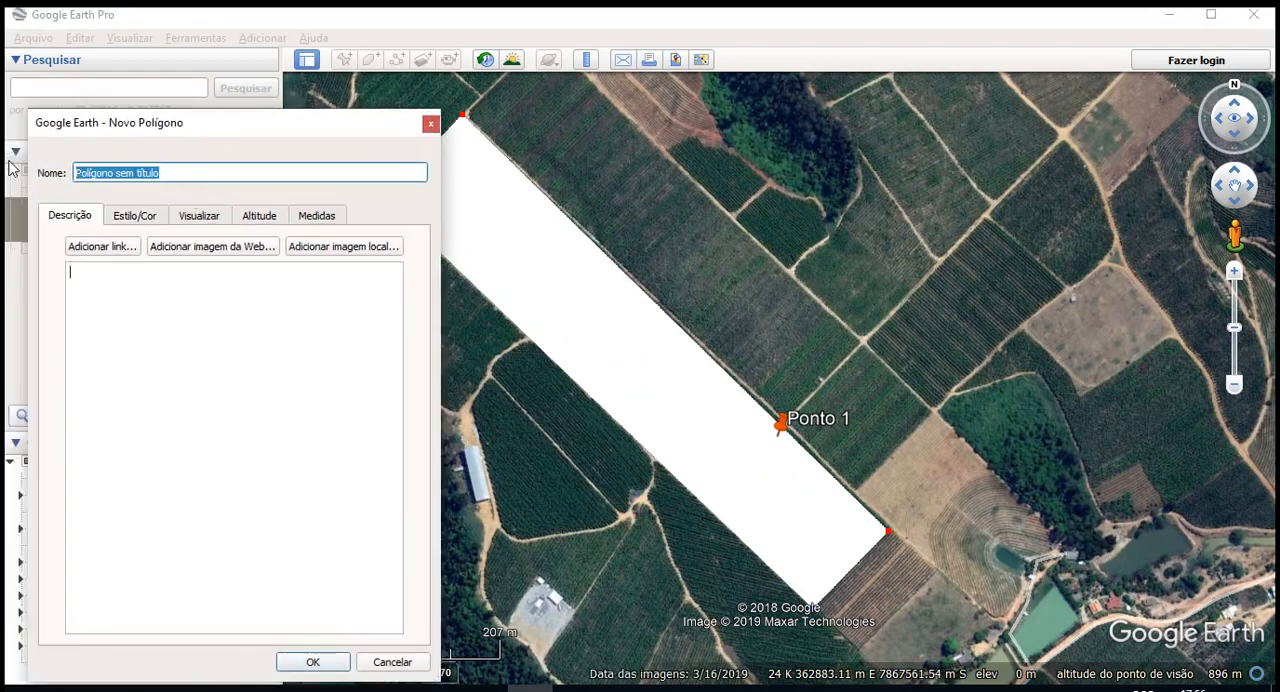
text(imóvel)
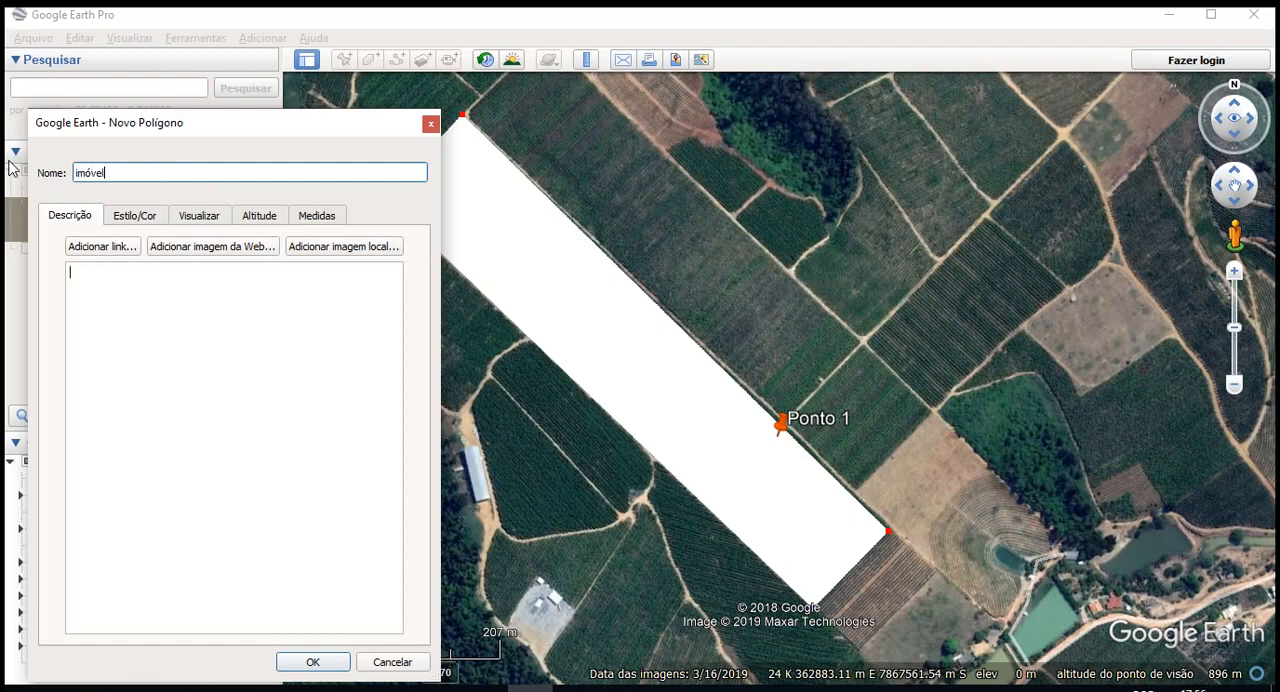
- Style the imóvel polygon with the "Sólido+circunscrito" area type and a yellow outline colour
click(163, 222)
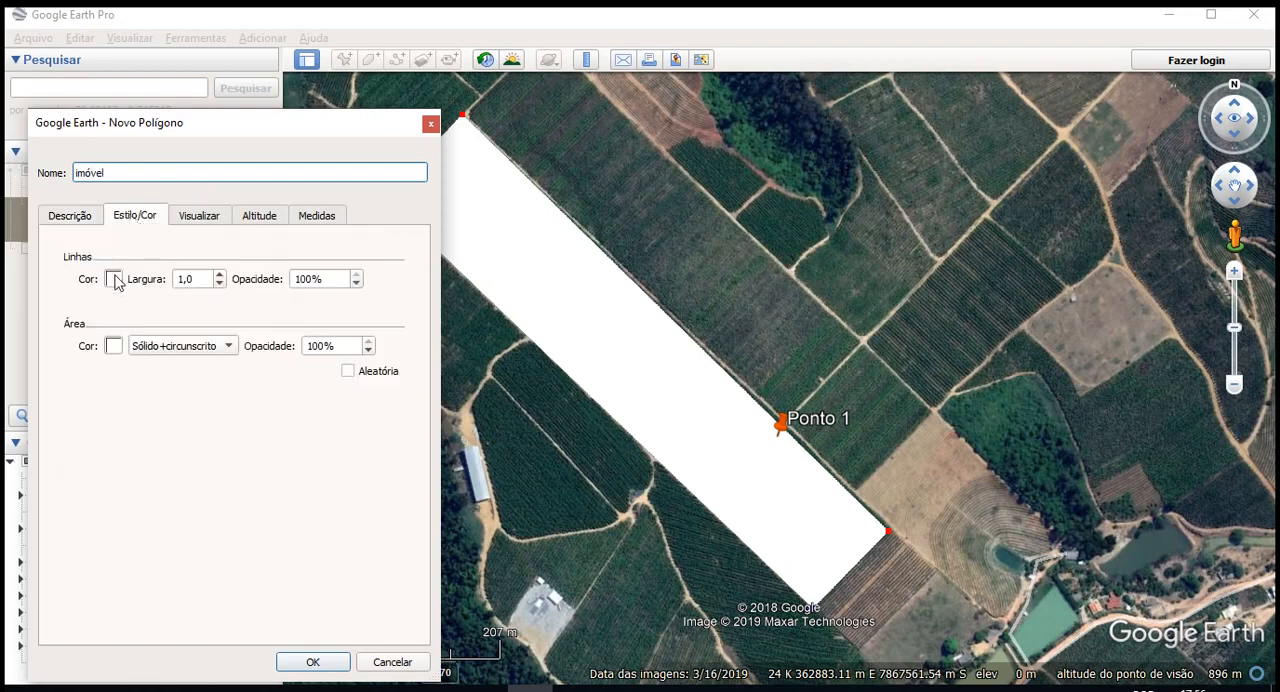
click(178, 340)
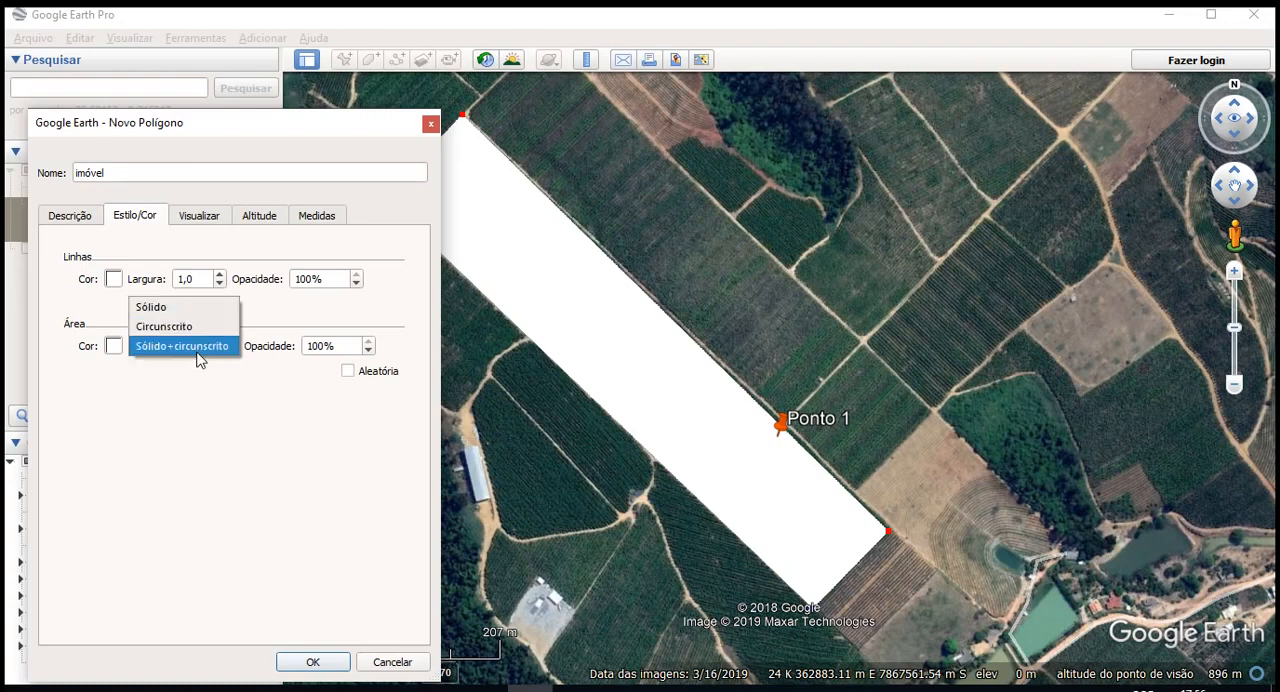
click(198, 346)
click(113, 280)
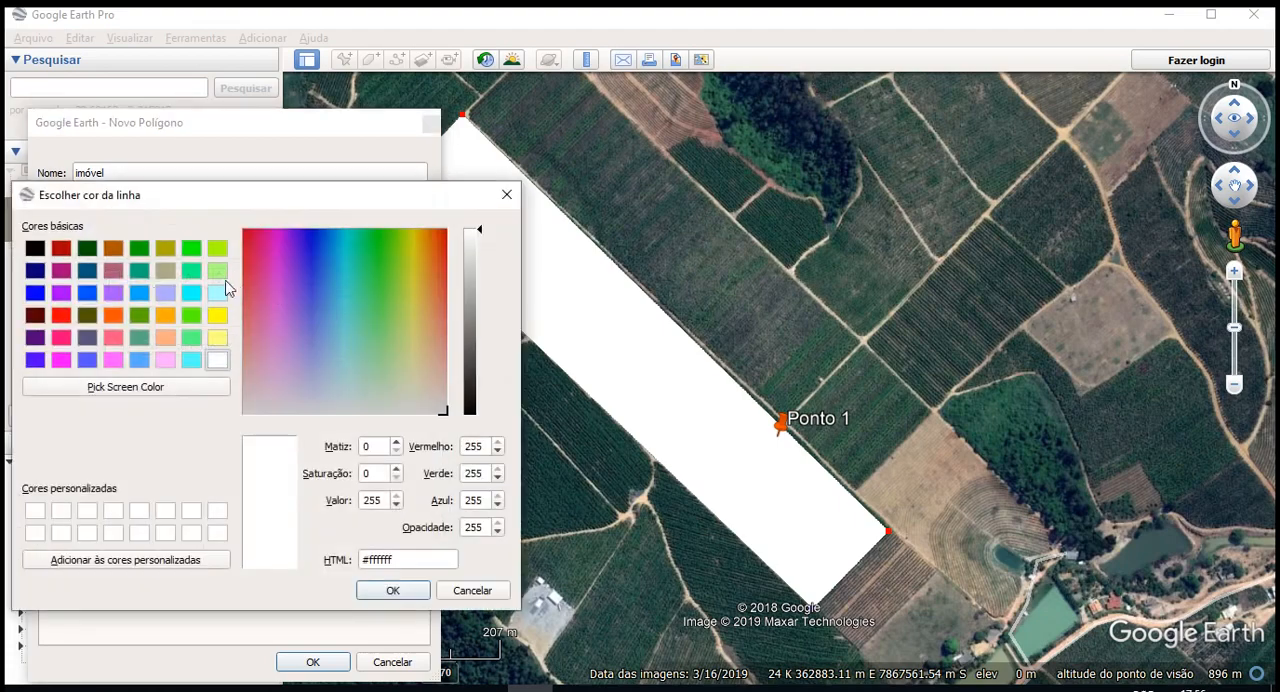
click(217, 315)
click(390, 592)
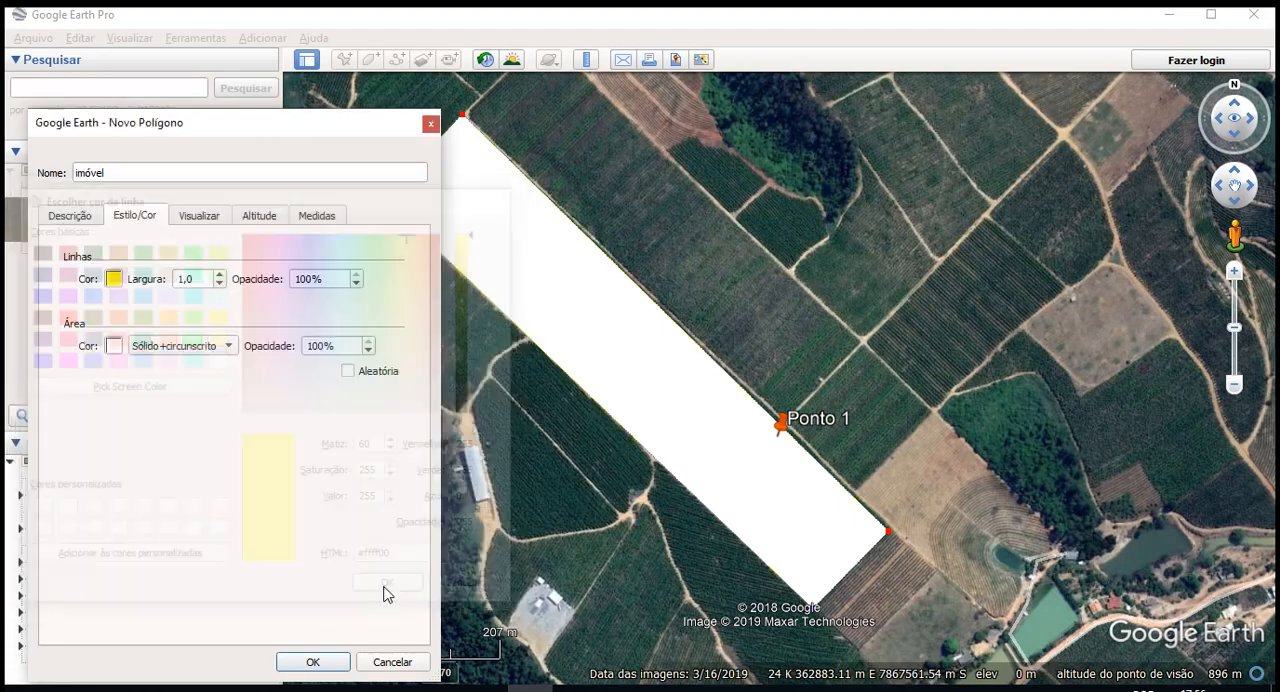
- Give the polygon a white fill at 30% opacity and set its outline width to 2,0
click(114, 346)
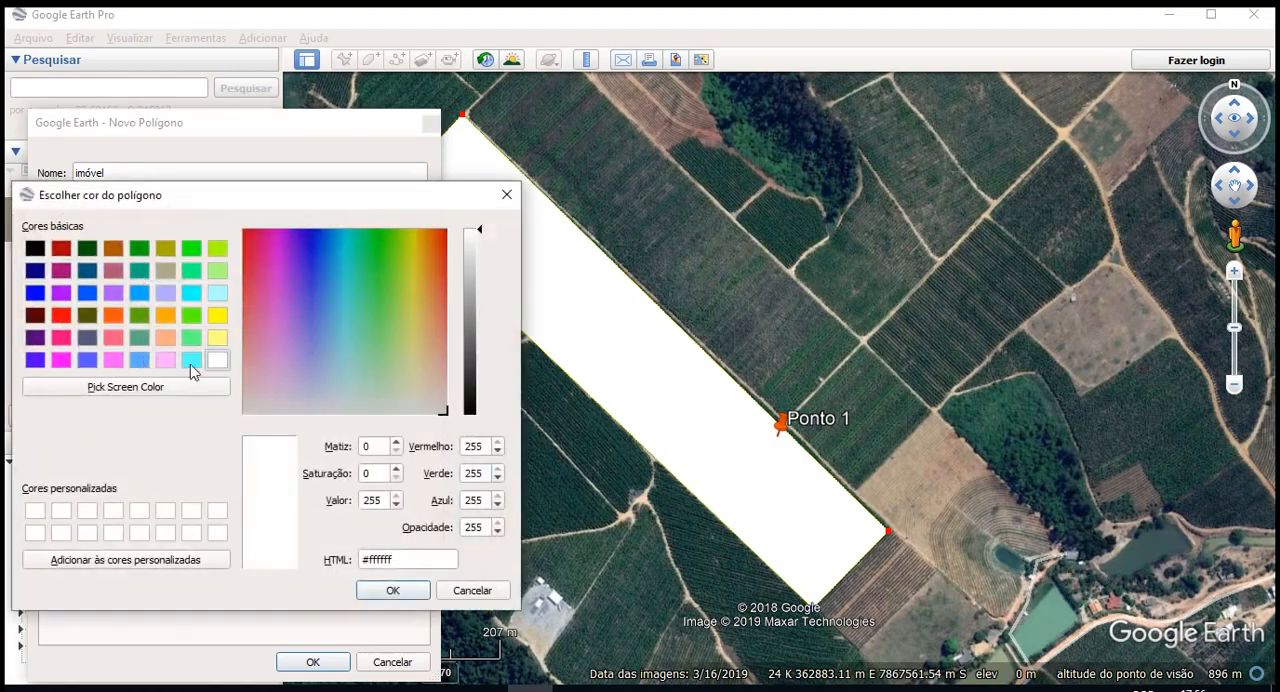
click(392, 590)
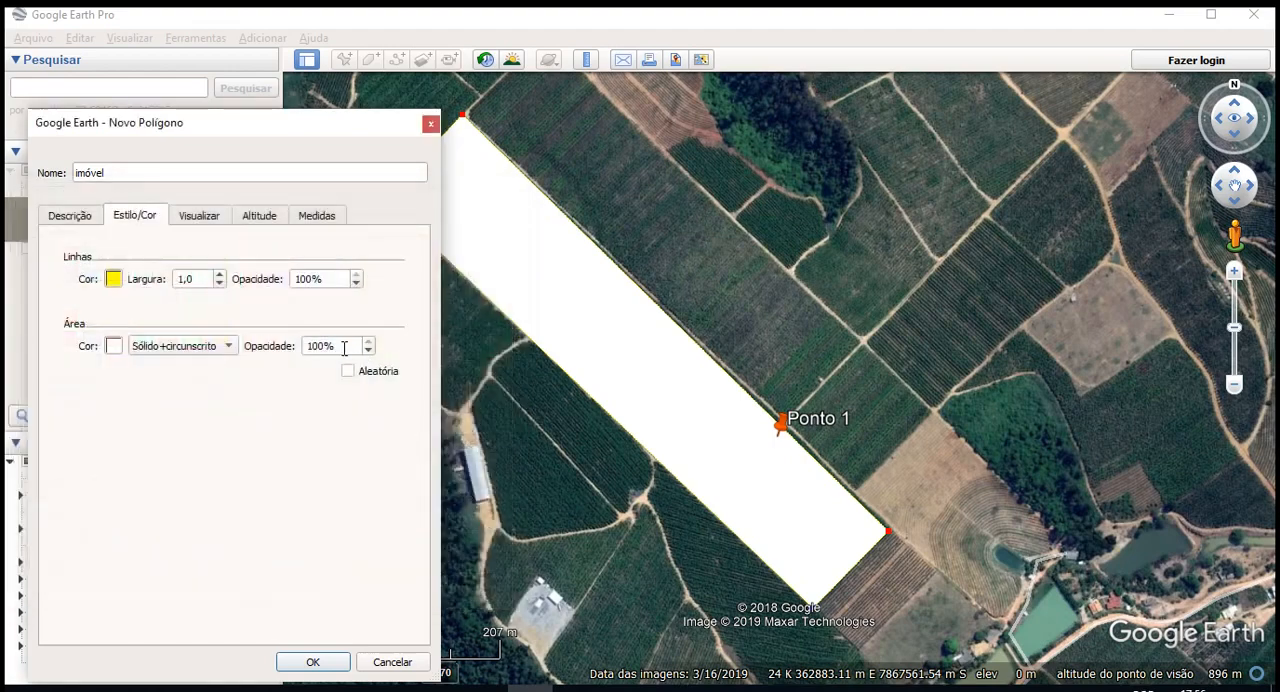
text(0)
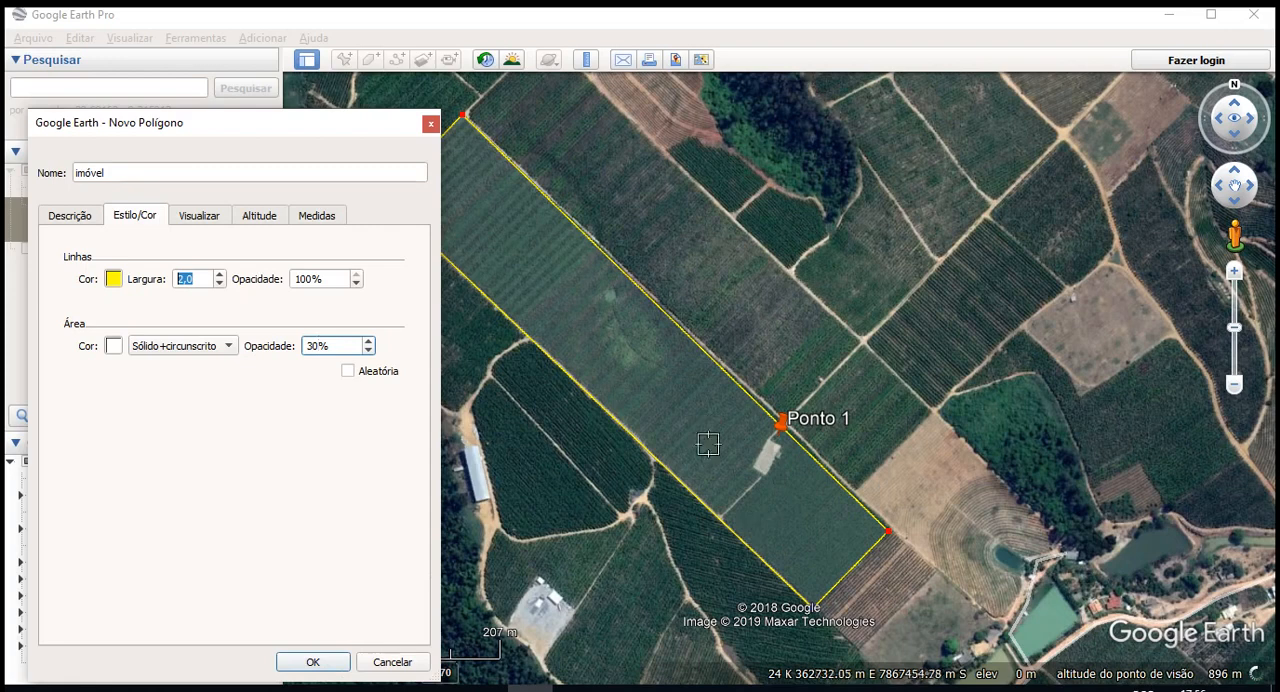
- Show the polygon's area in hectares and its perimeter in metres, checking its view and altitude settings, and save the polygon
click(200, 214)
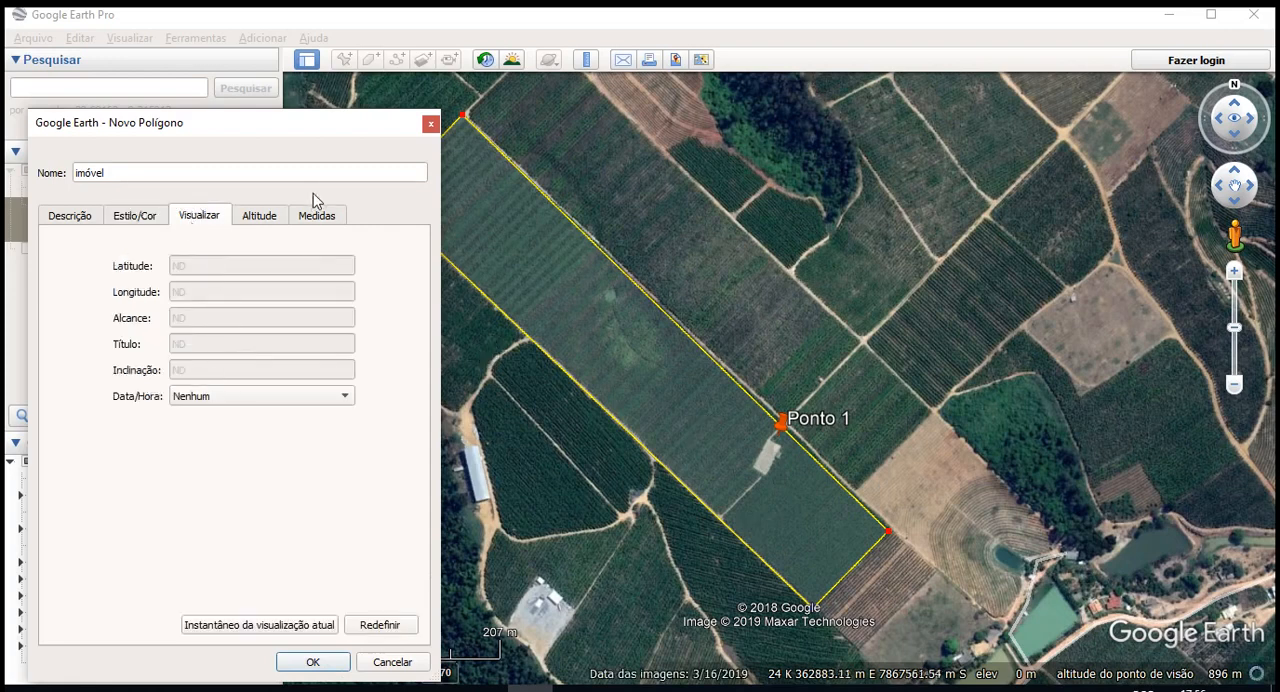
click(200, 397)
click(130, 458)
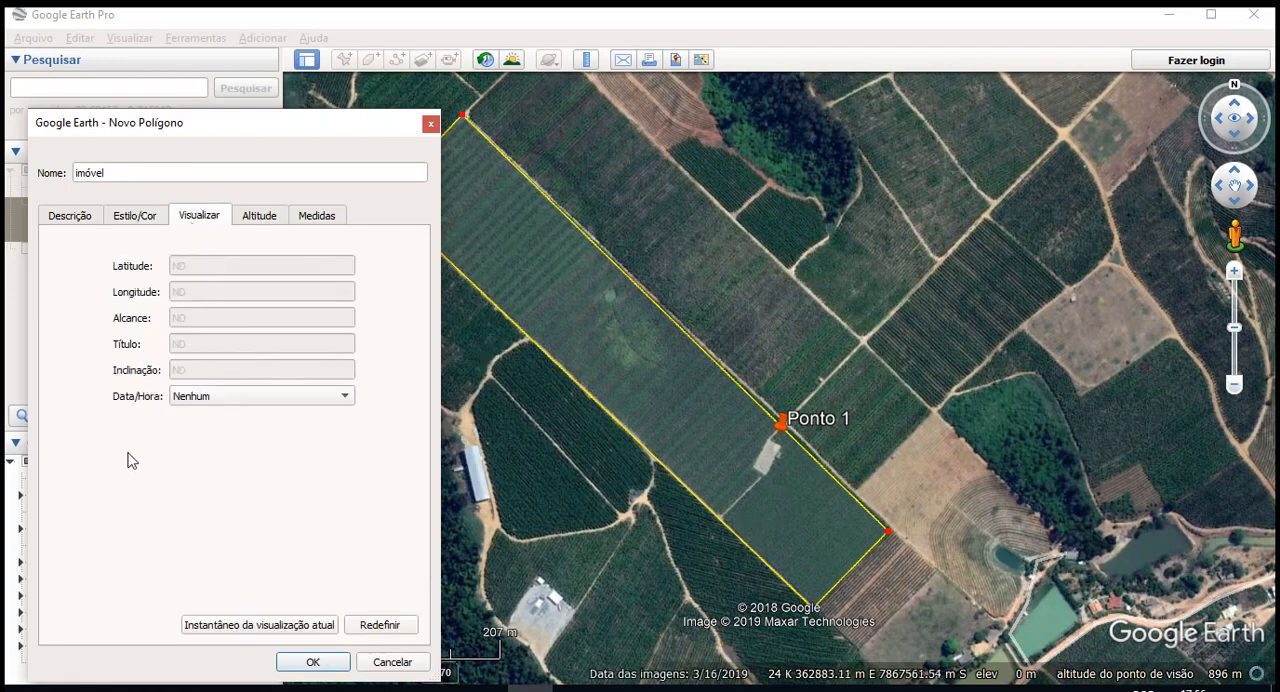
click(262, 217)
click(320, 215)
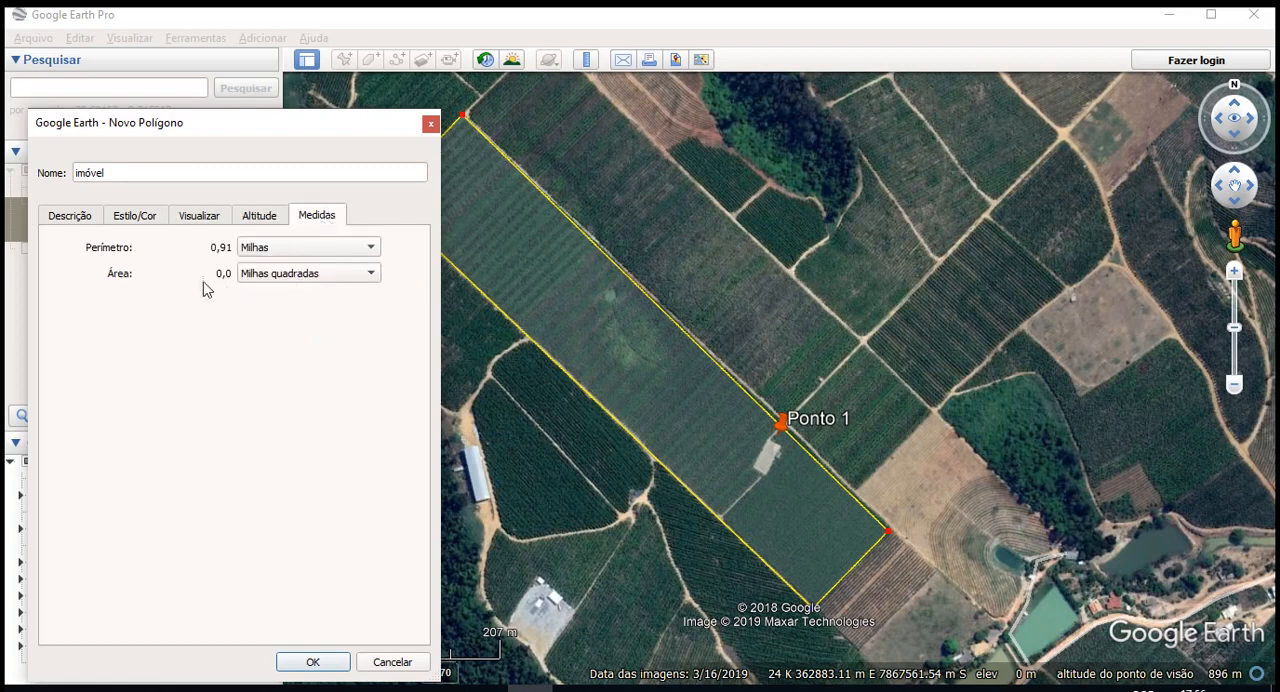
click(318, 273)
click(318, 215)
click(265, 250)
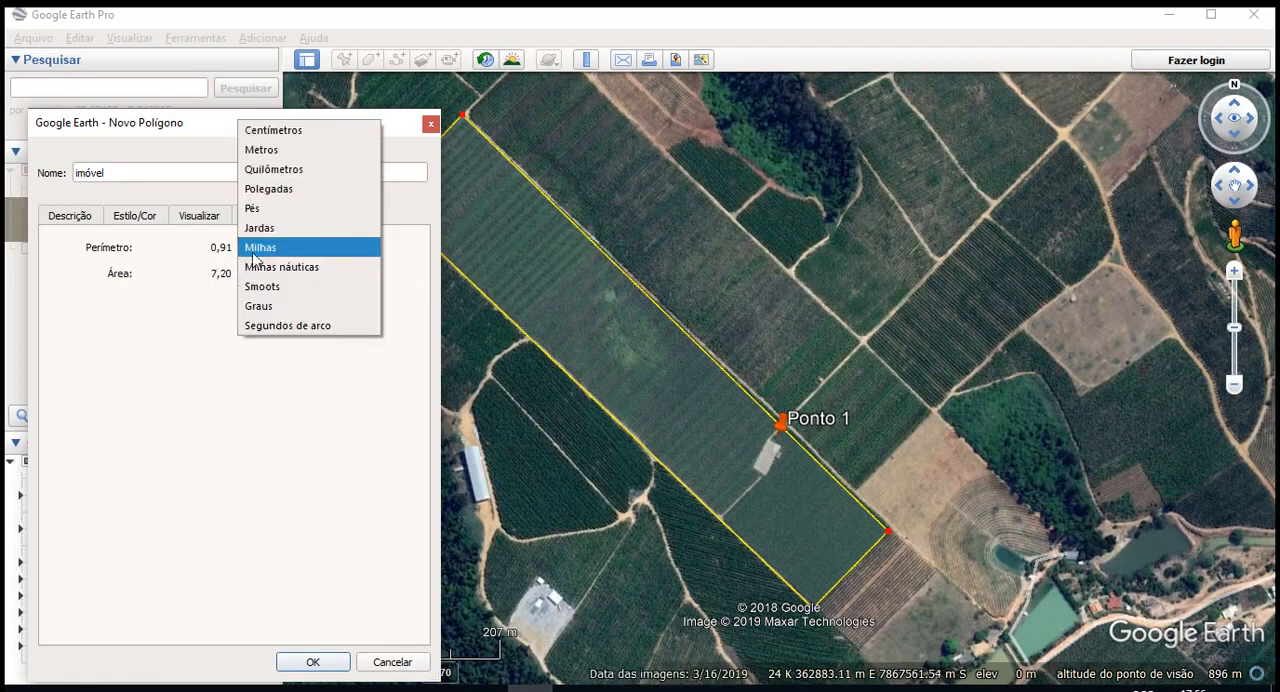
click(305, 150)
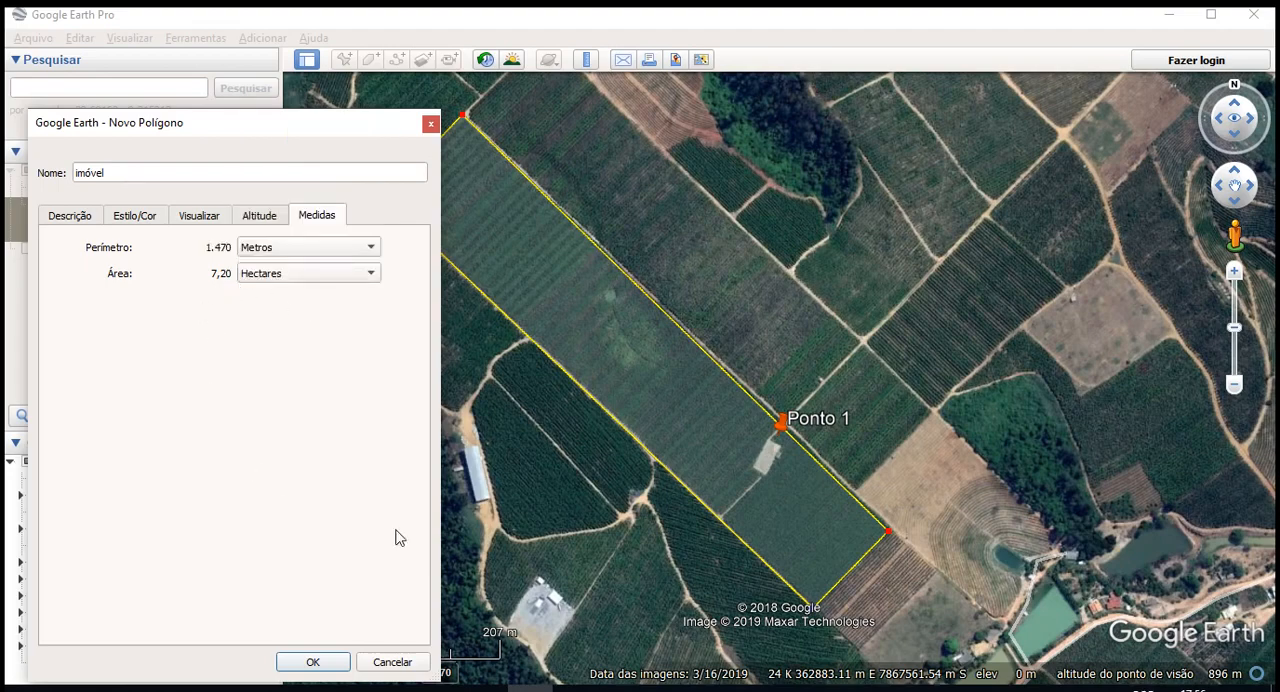
click(313, 662)
- Draw a path about 321 m long from the road northeast of Ponto 1, past the pale yard and along the southwest boundary to the track junction
scroll(895, 400, up, 3)
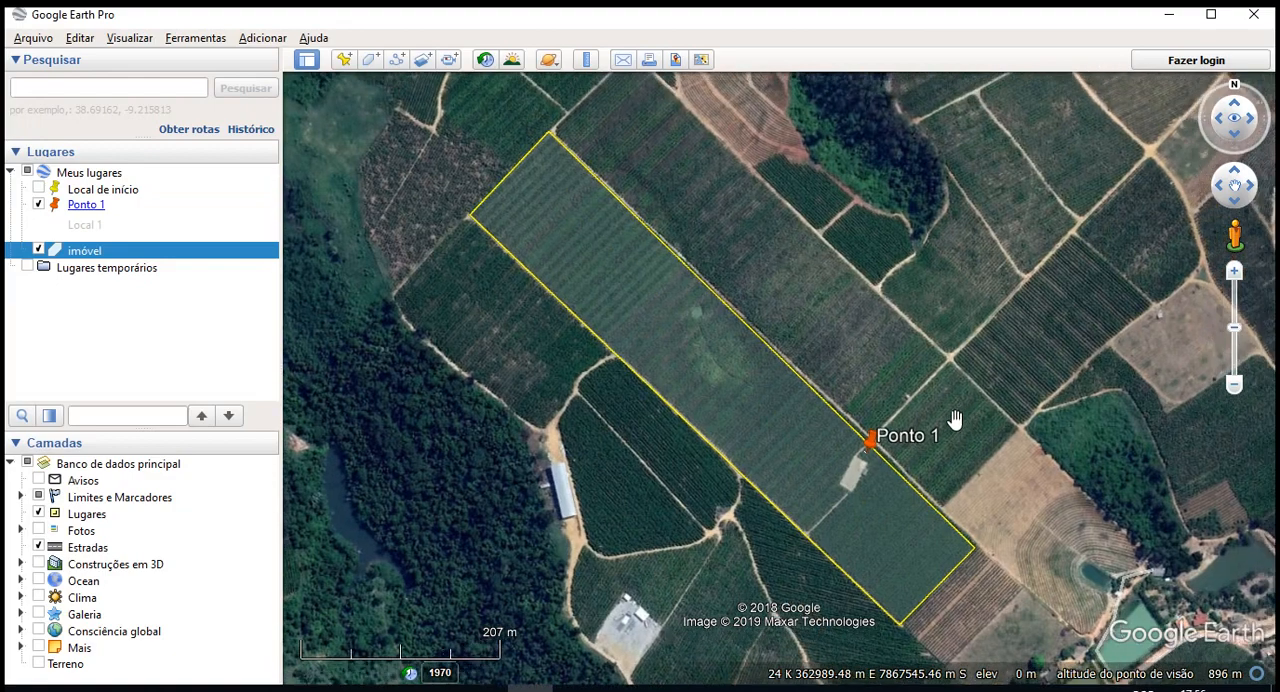
scroll(1003, 504, down, 3)
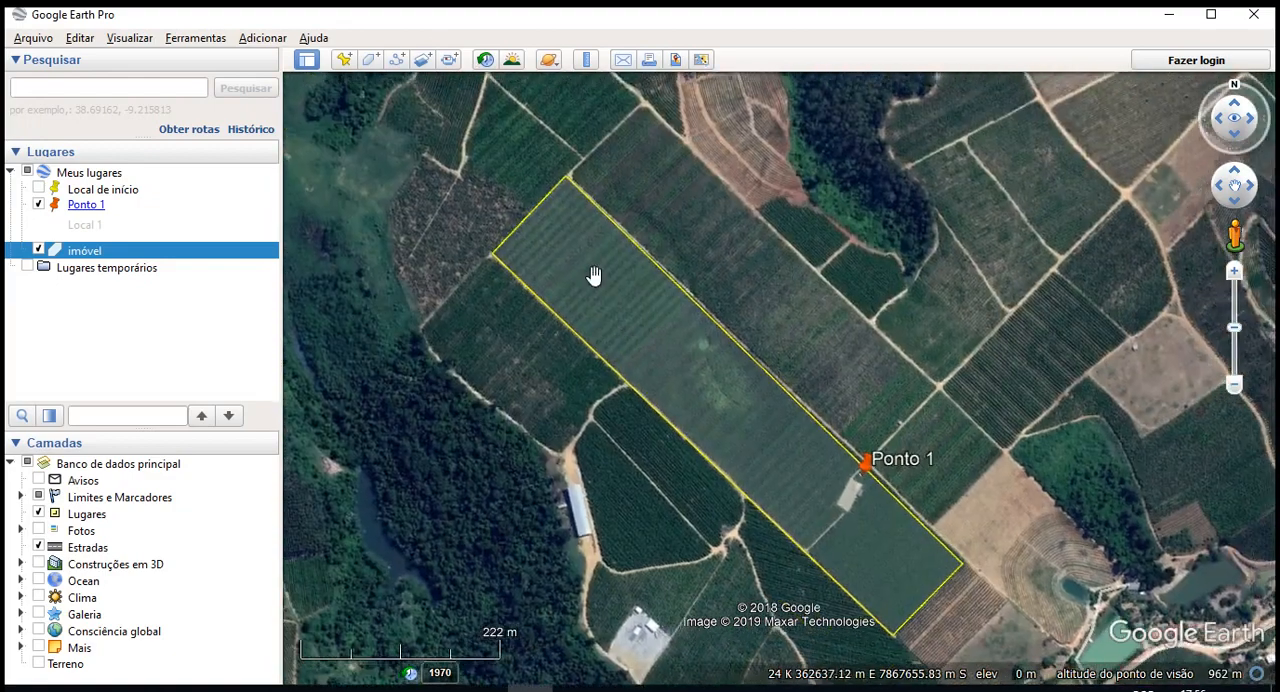
click(398, 60)
scroll(849, 557, up, 5)
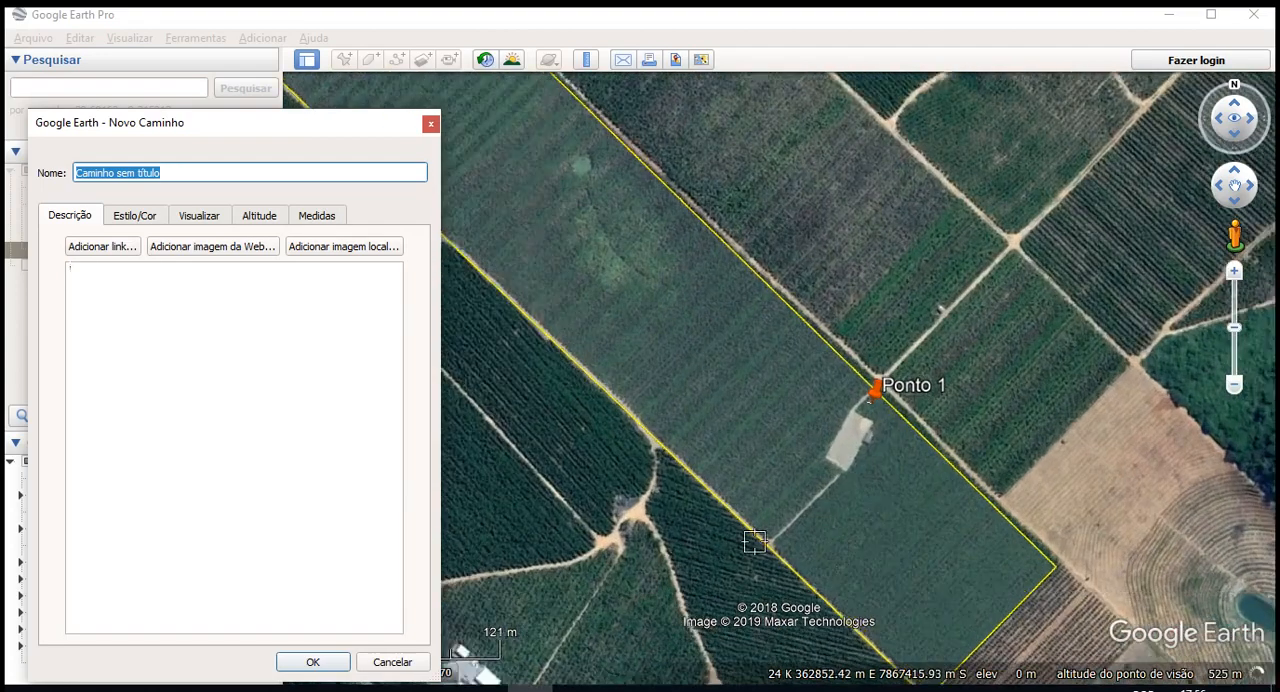
click(929, 334)
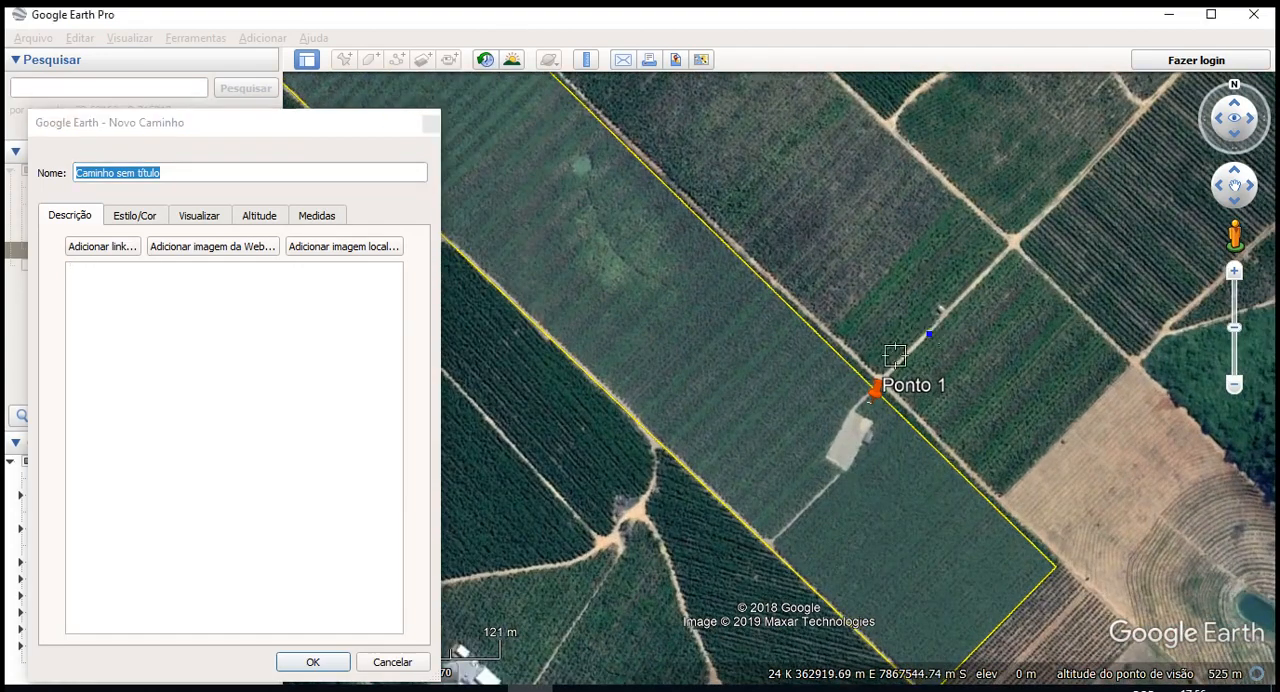
click(851, 405)
click(822, 457)
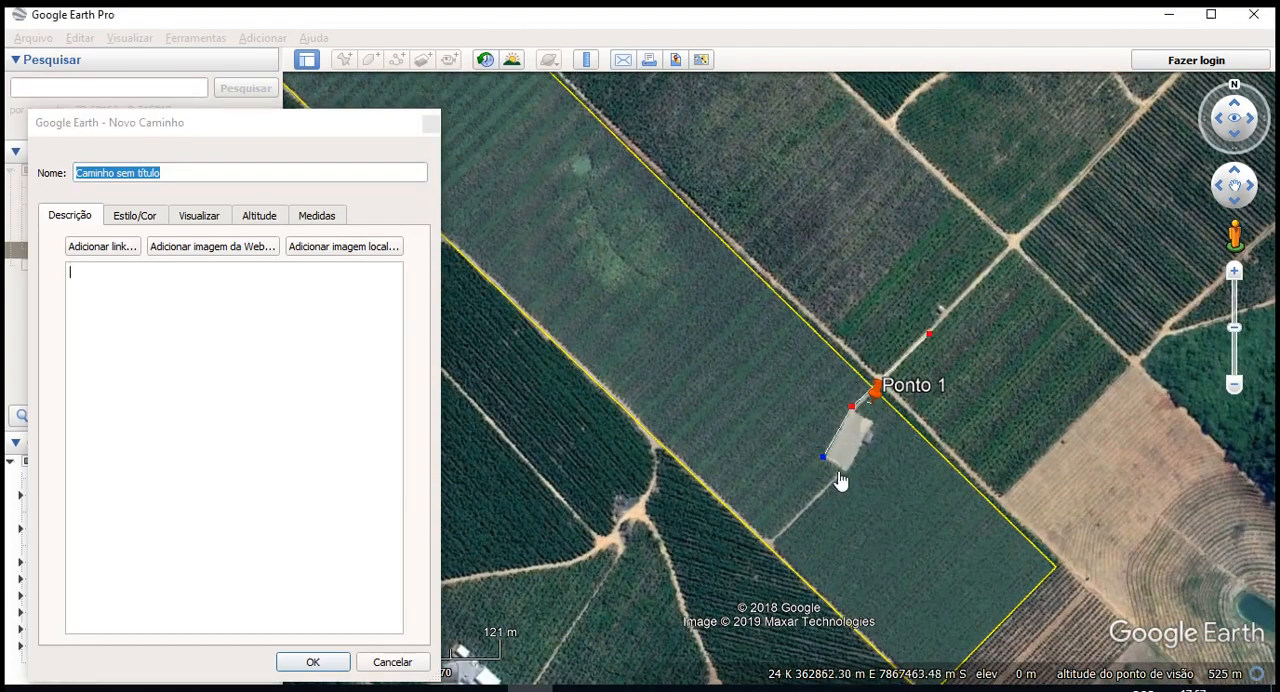
click(843, 471)
click(634, 503)
- Name the path "Estrada" and colour its line orange (#ff5500)
click(130, 214)
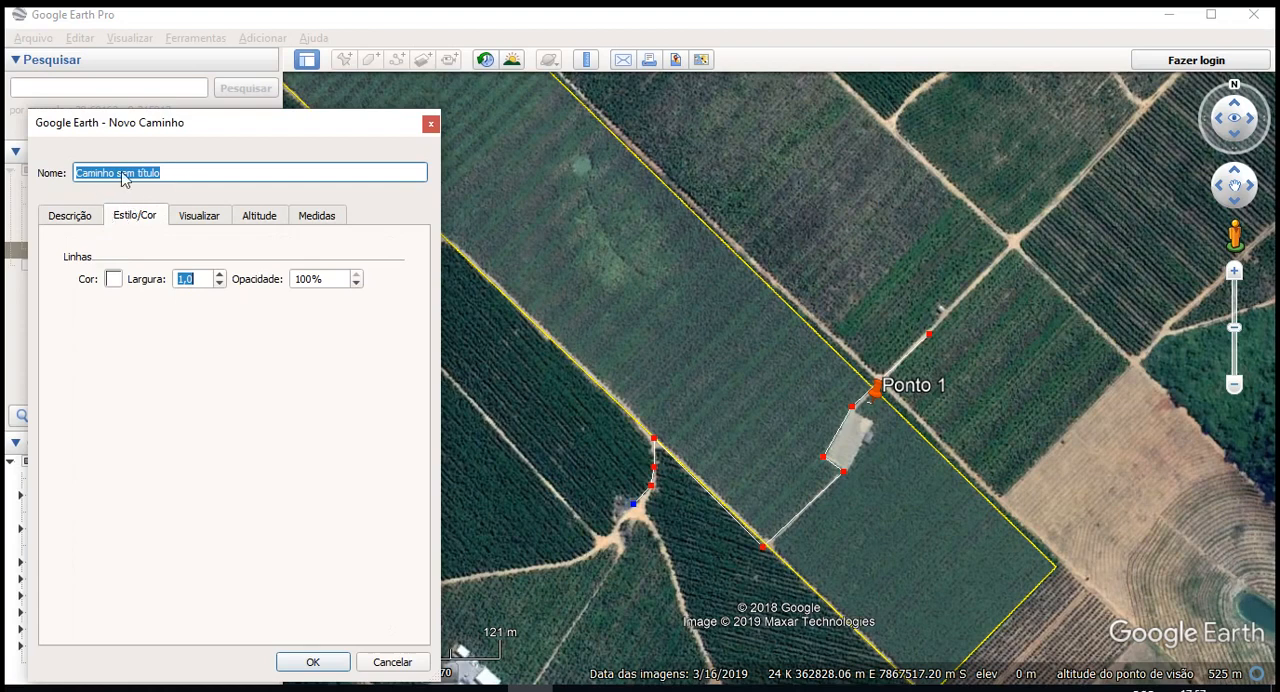
text(est)
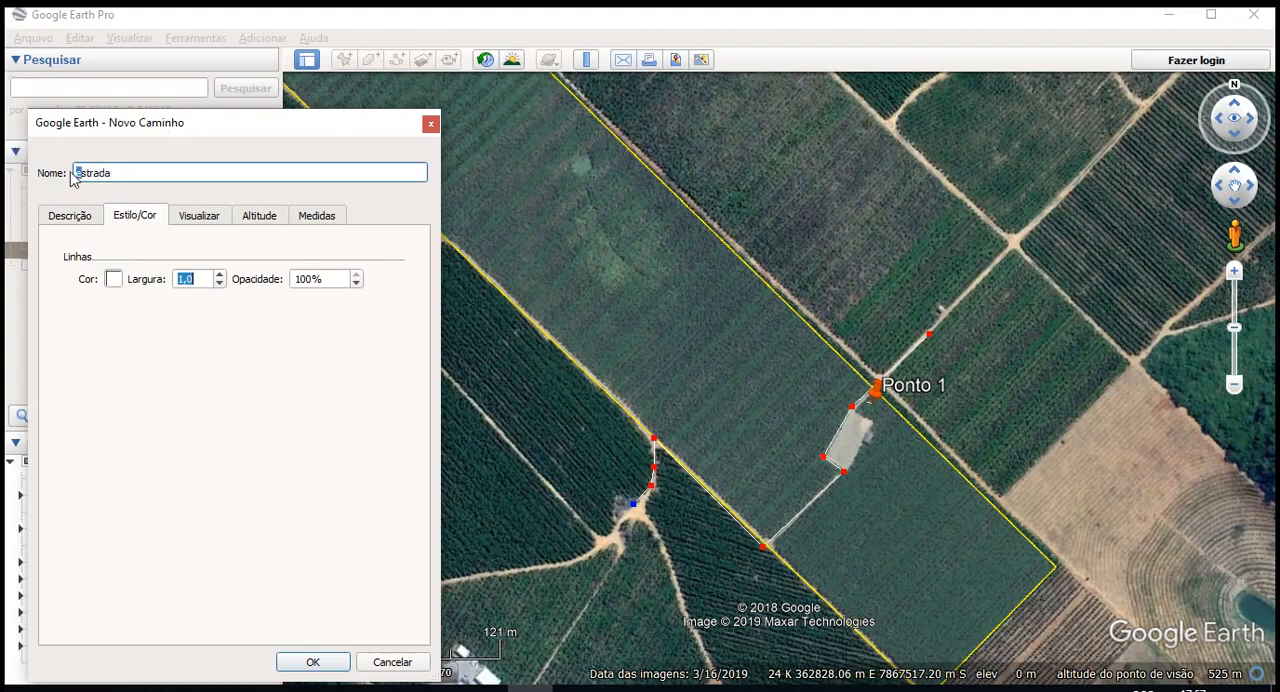
click(114, 280)
click(119, 317)
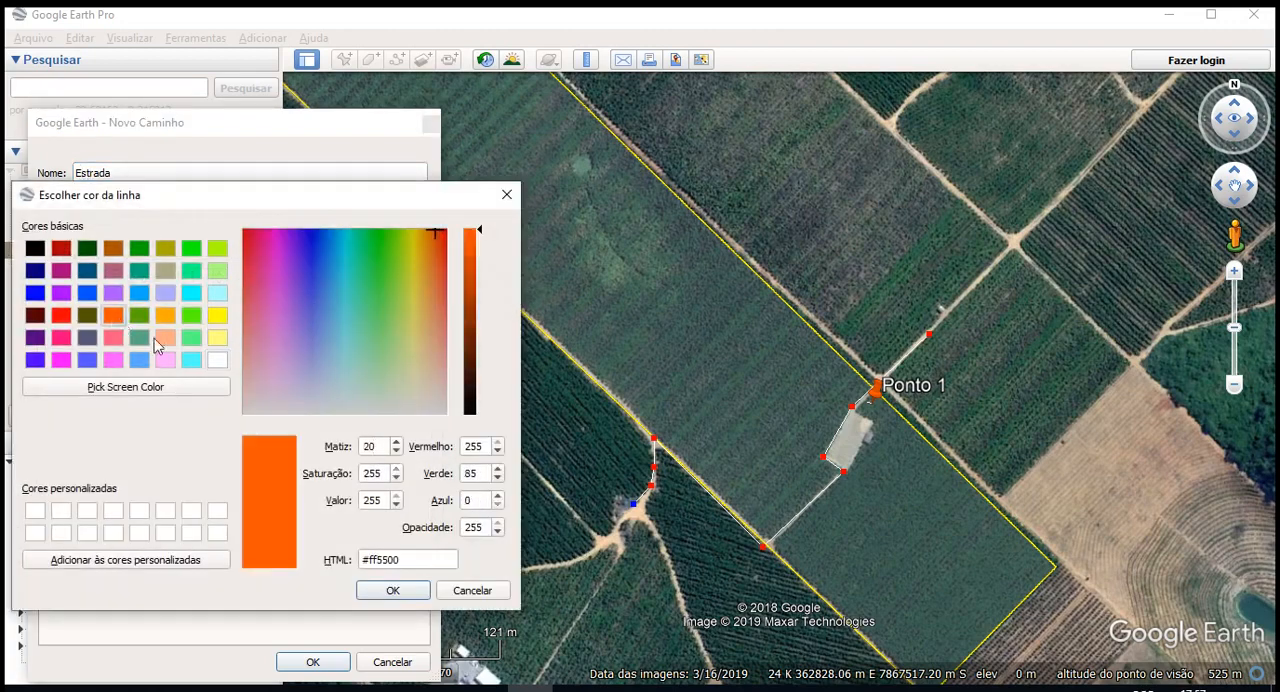
click(394, 591)
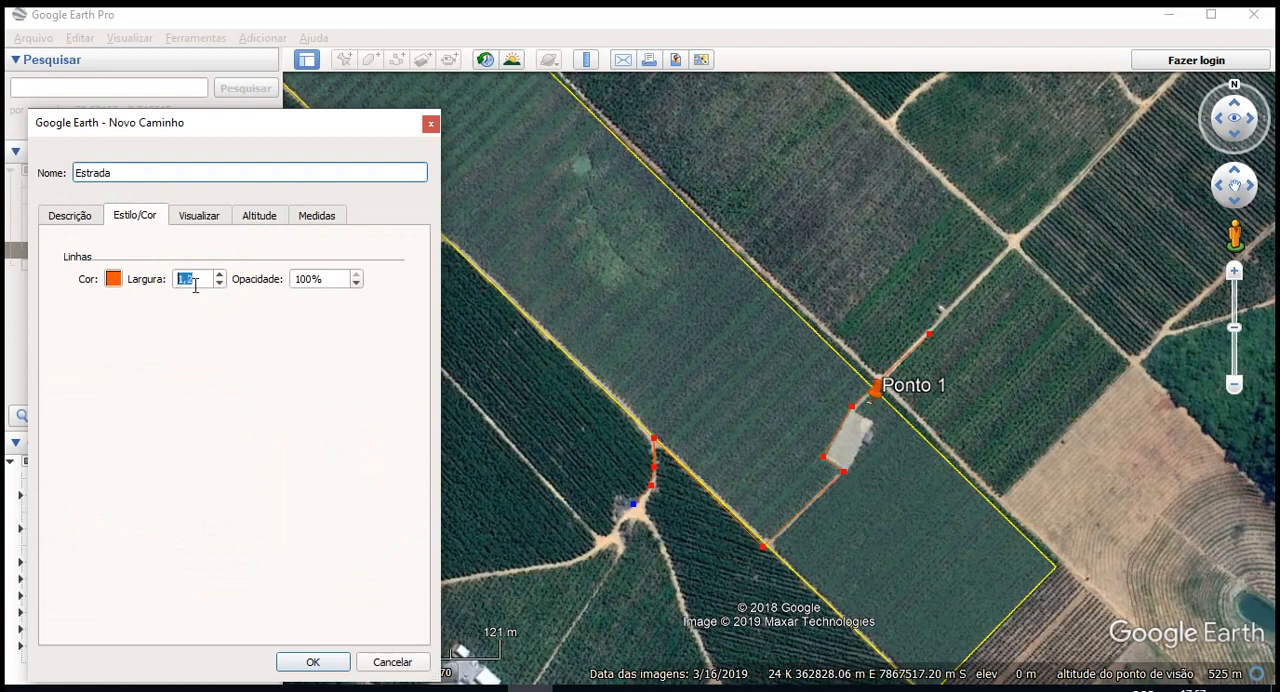
- Check the path's altitude settings and its length in metres, and save the path
click(219, 224)
click(313, 227)
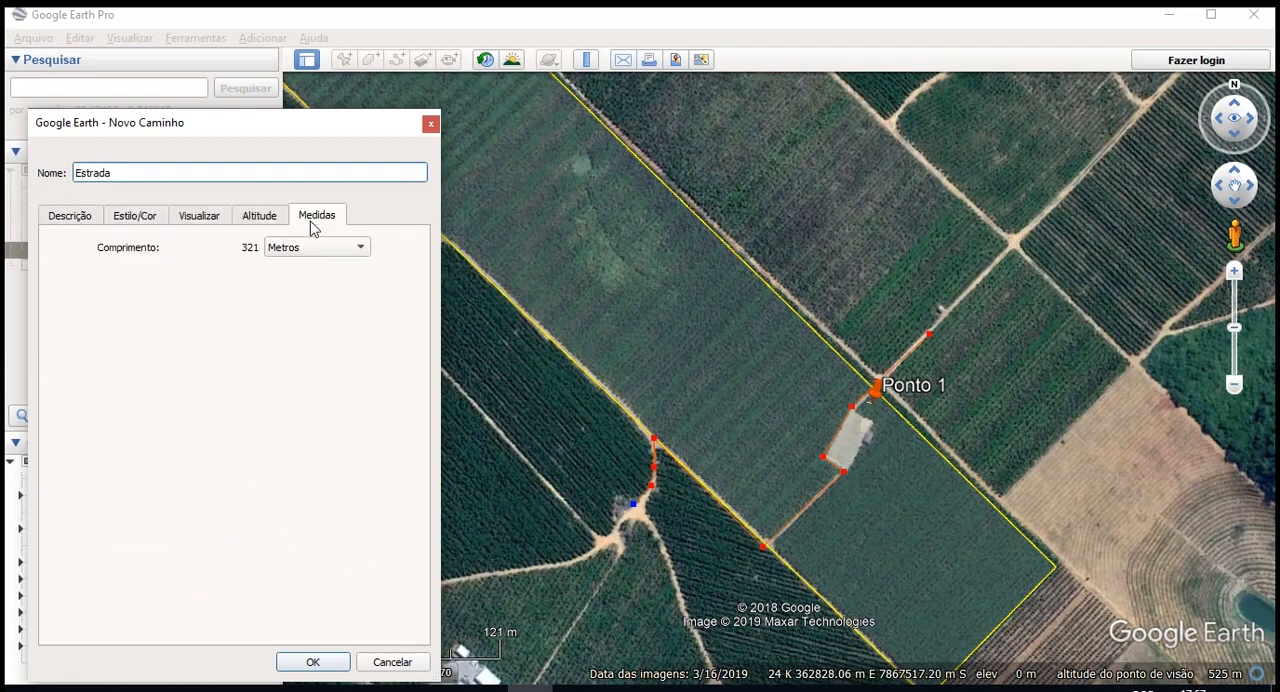
click(252, 225)
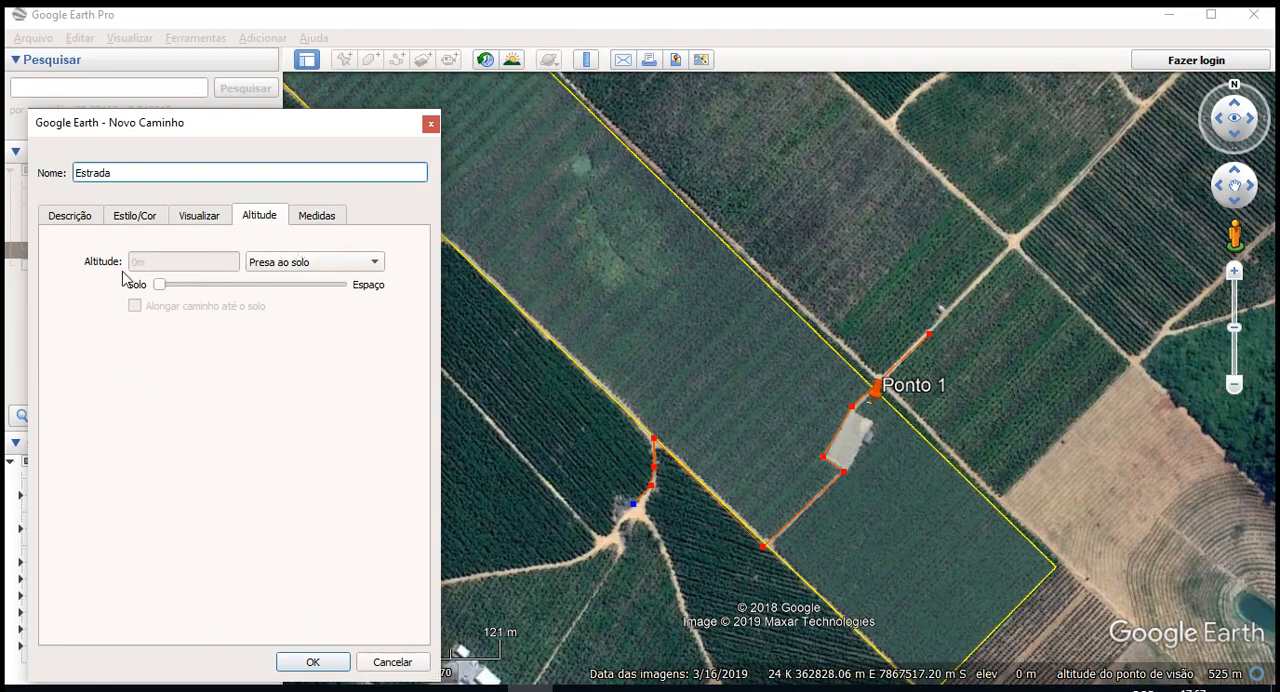
click(328, 222)
click(322, 250)
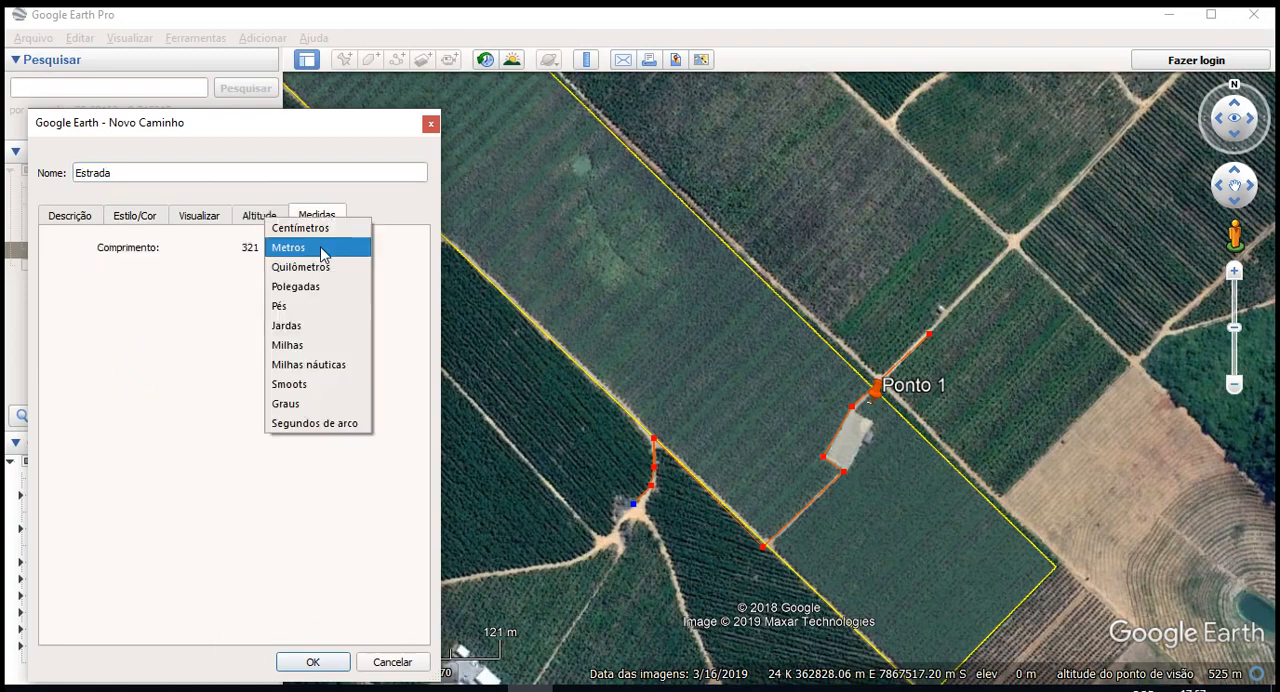
click(130, 256)
click(313, 662)
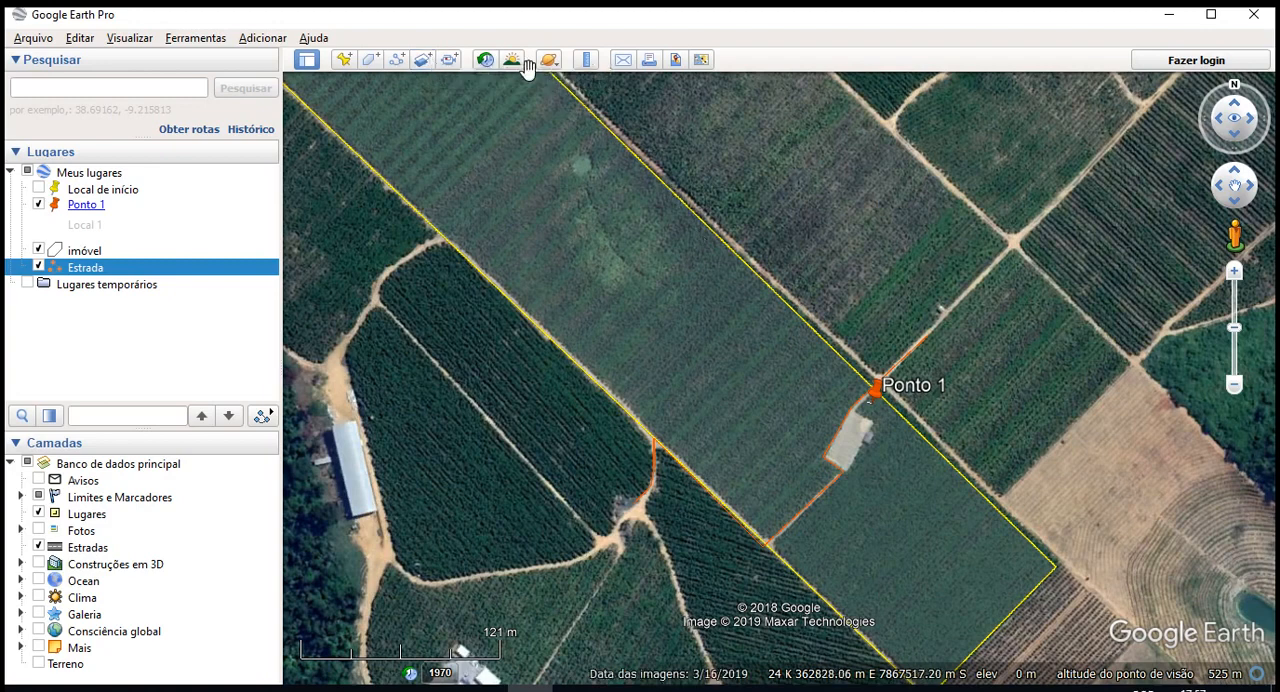
- Measure the width of the imóvel polygon with a ruler line from its northeast edge to its southwest edge, northwest of Ponto 1
click(587, 60)
drag(545, 265, 366, 153)
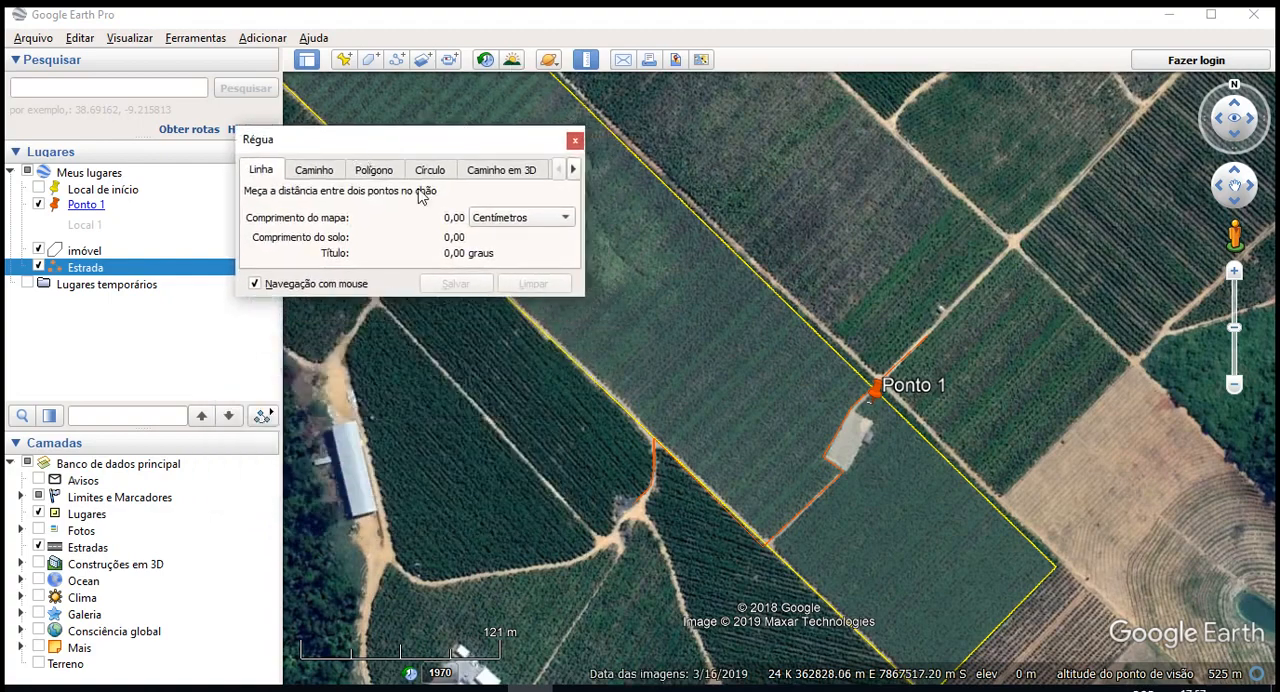
scroll(840, 432, up, 3)
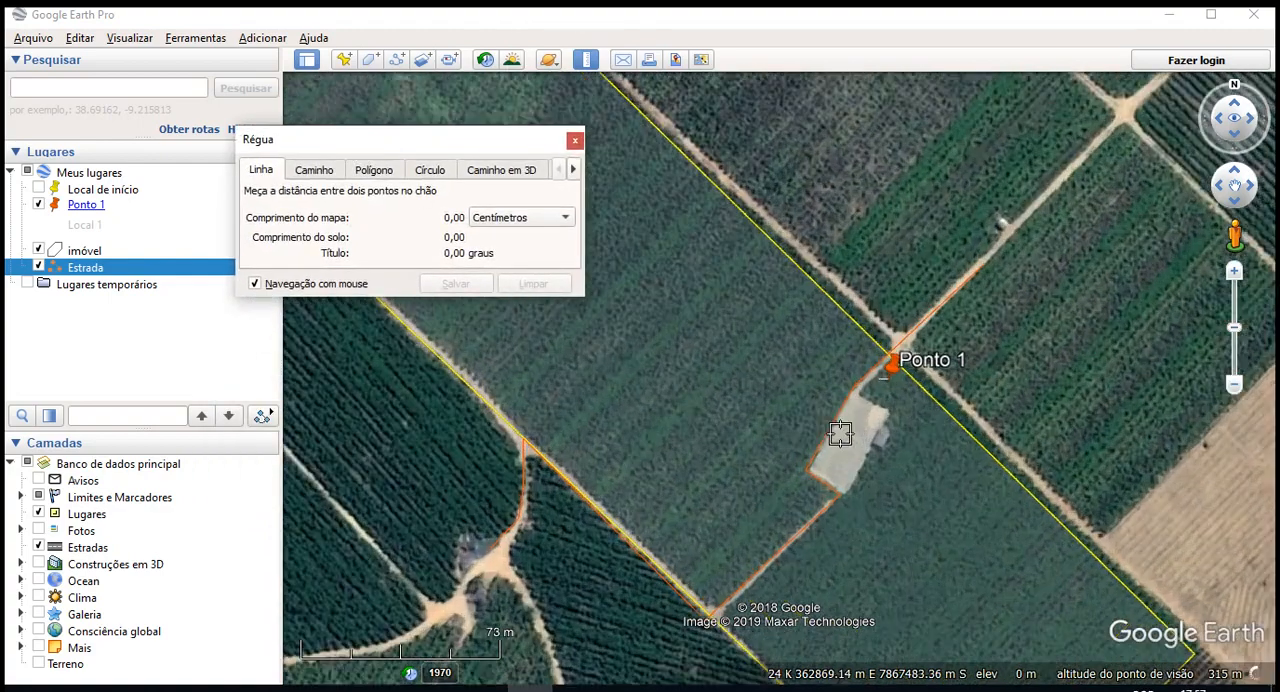
scroll(840, 433, up, 1)
scroll(724, 343, down, 4)
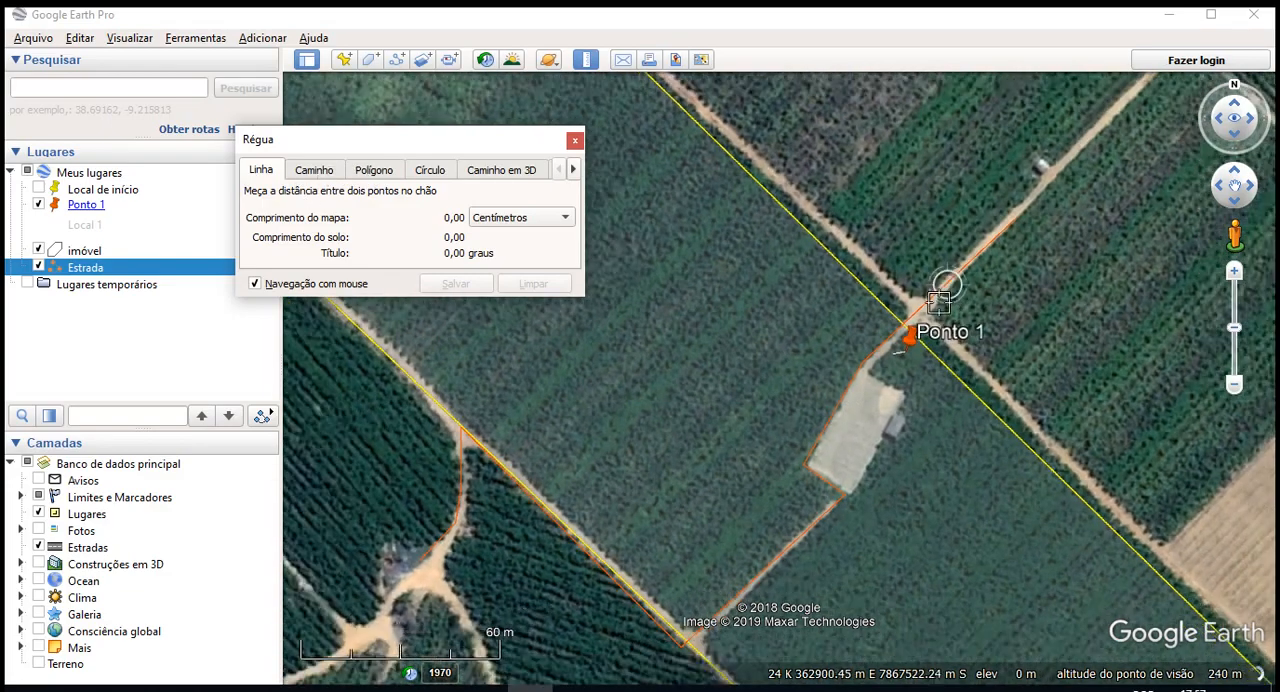
scroll(780, 254, up, 2)
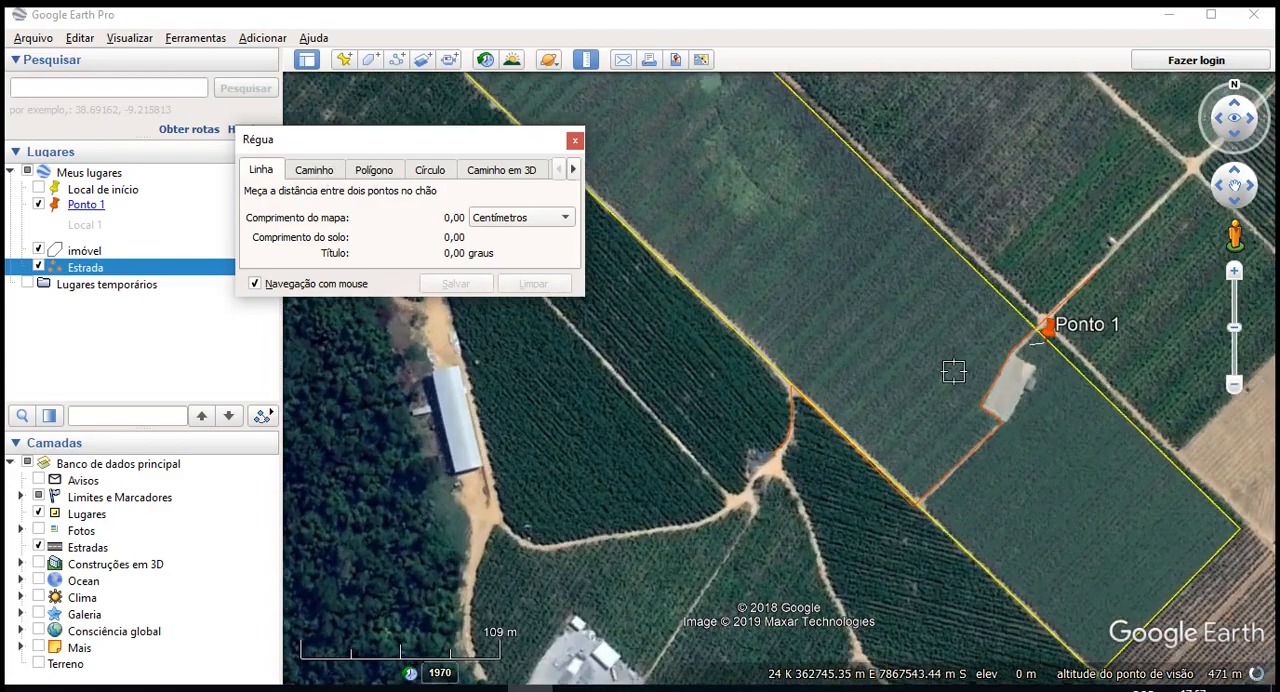
scroll(1041, 502, down, 3)
scroll(948, 294, up, 3)
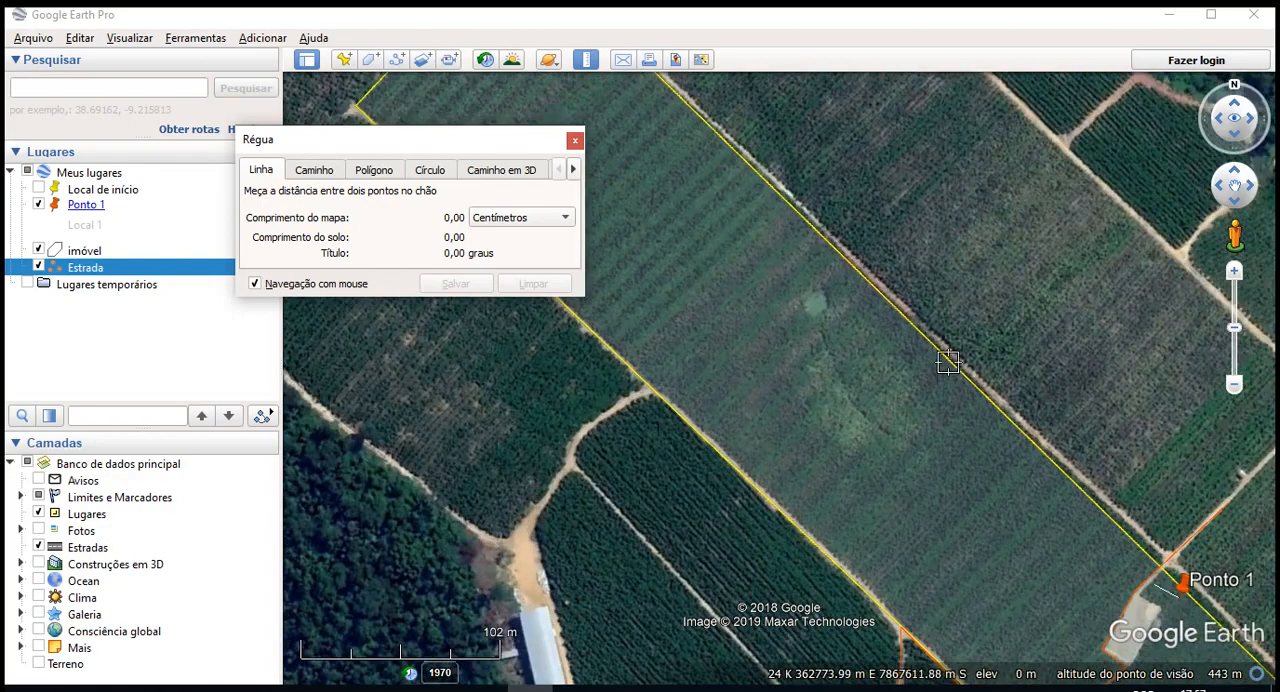
click(950, 362)
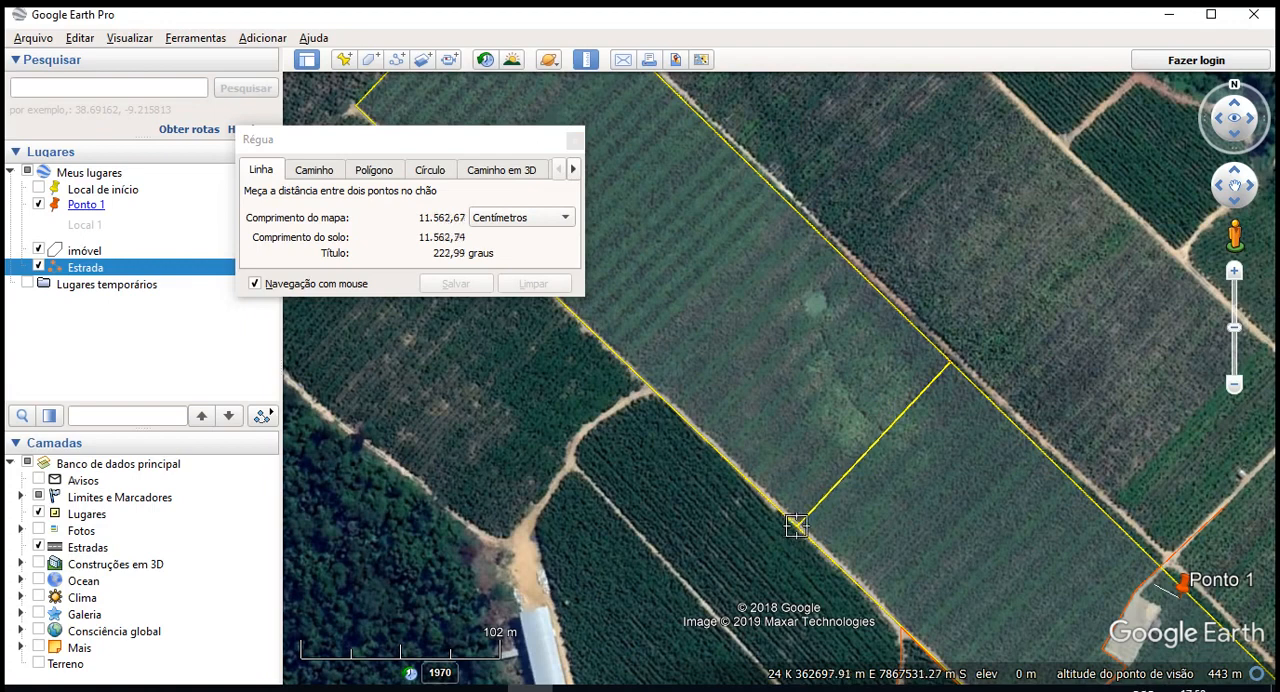
click(799, 530)
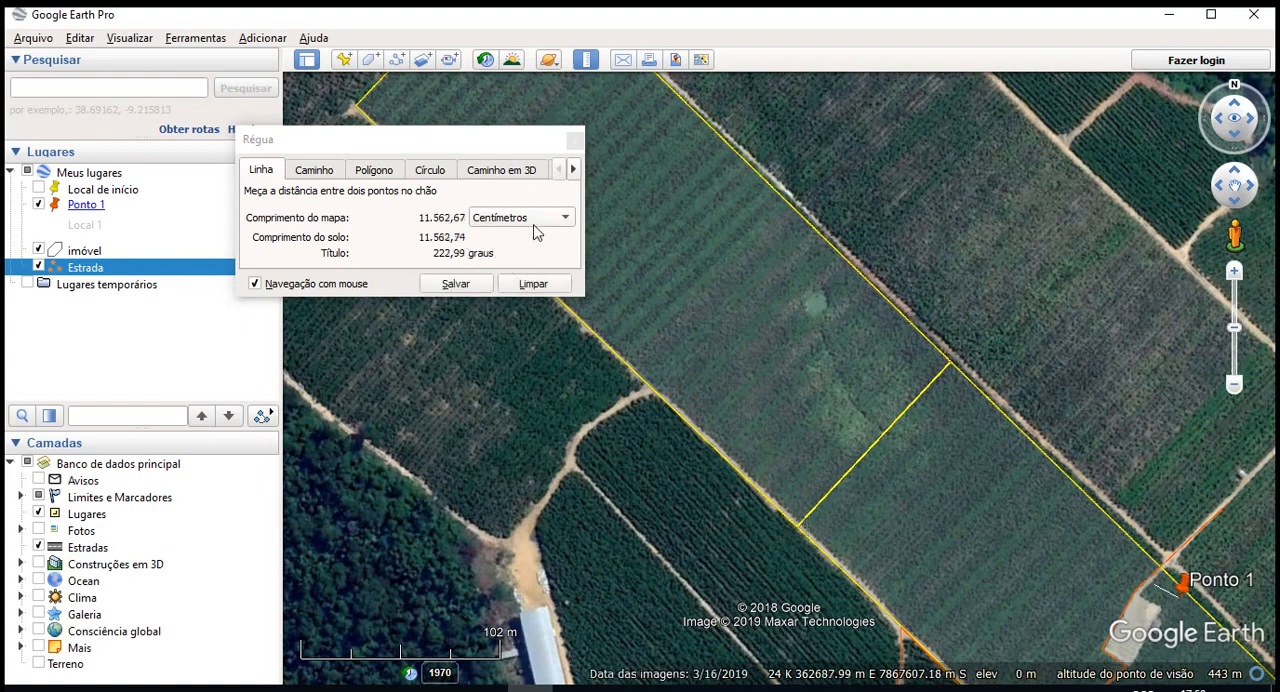
- Set the ruler line's unit to Metros and save the measured width line under the name "Linha1"
click(537, 222)
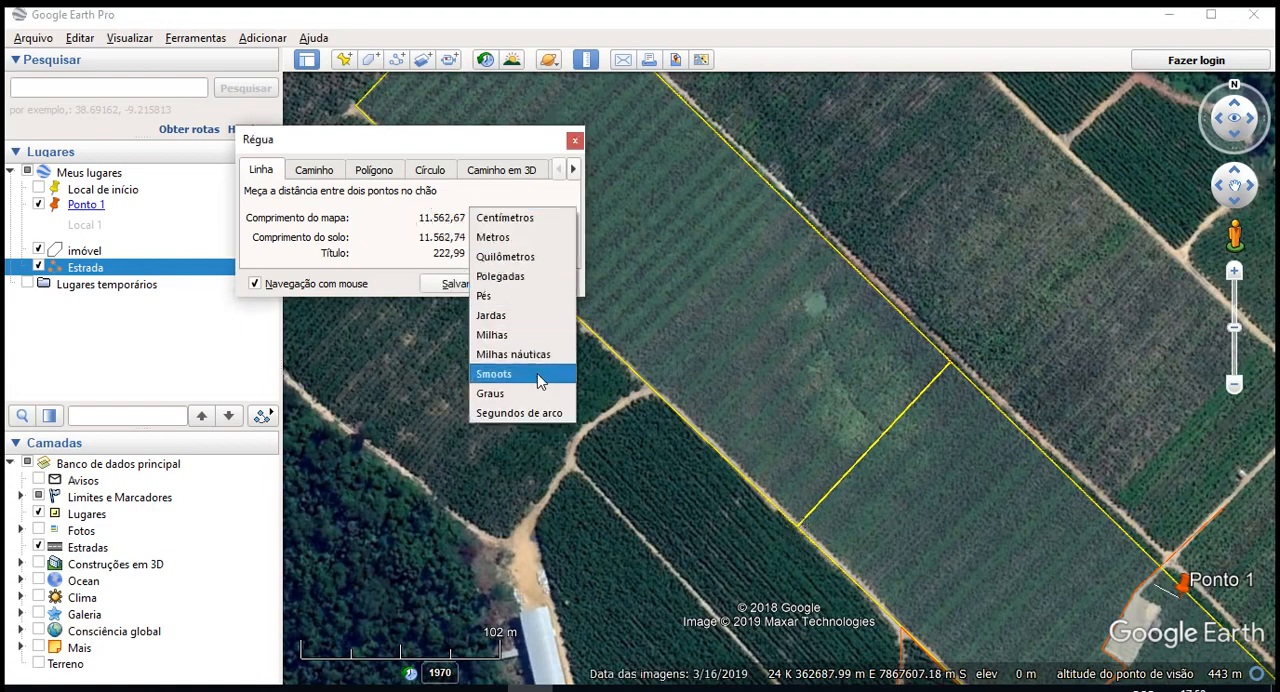
click(506, 238)
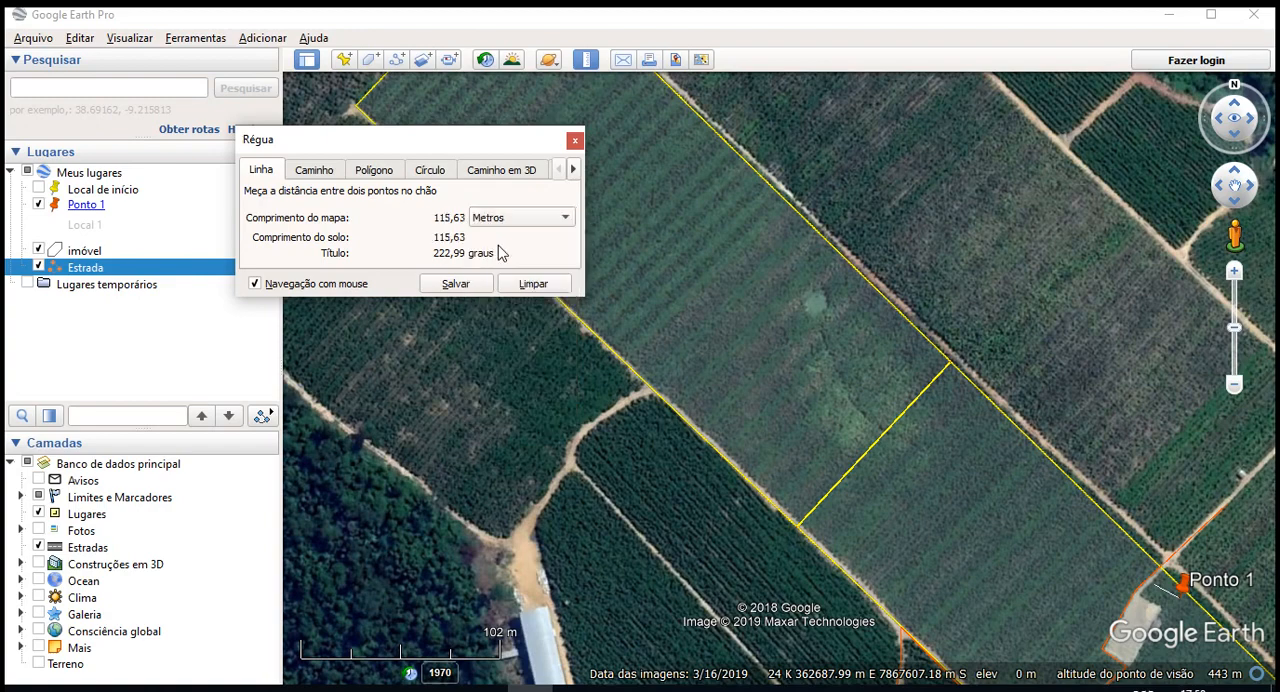
click(455, 284)
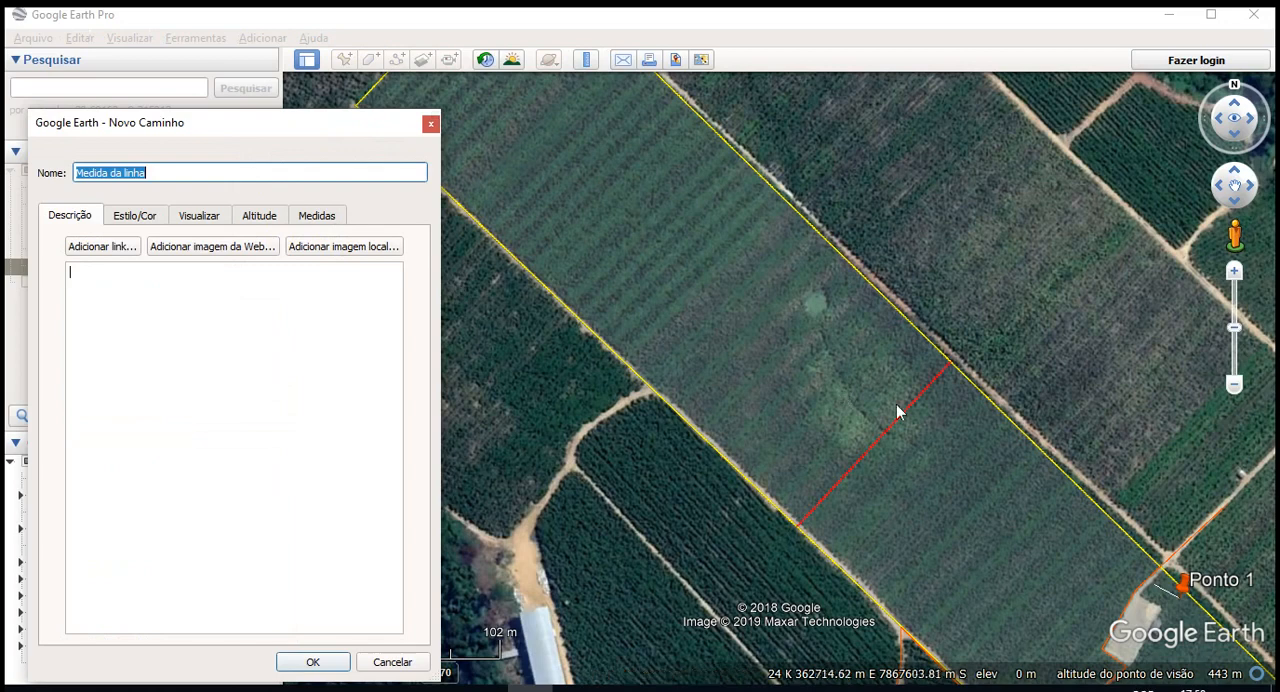
drag(135, 173, 12, 178)
text(Linha1)
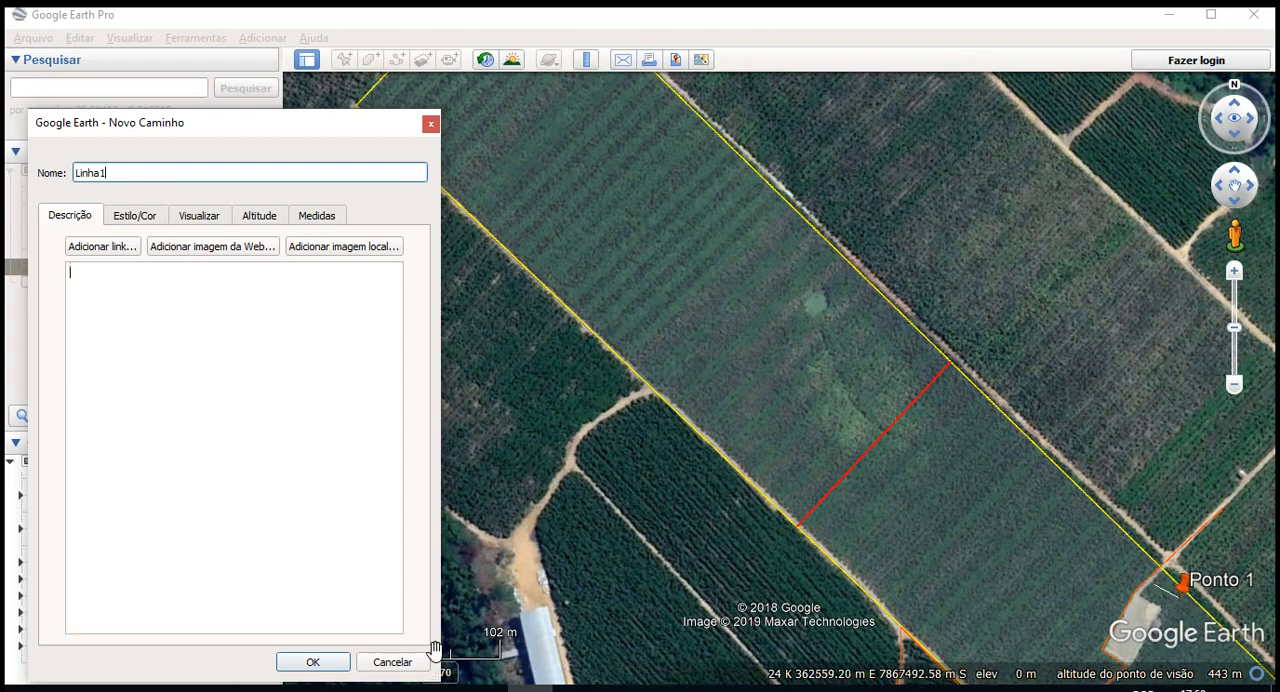
click(313, 662)
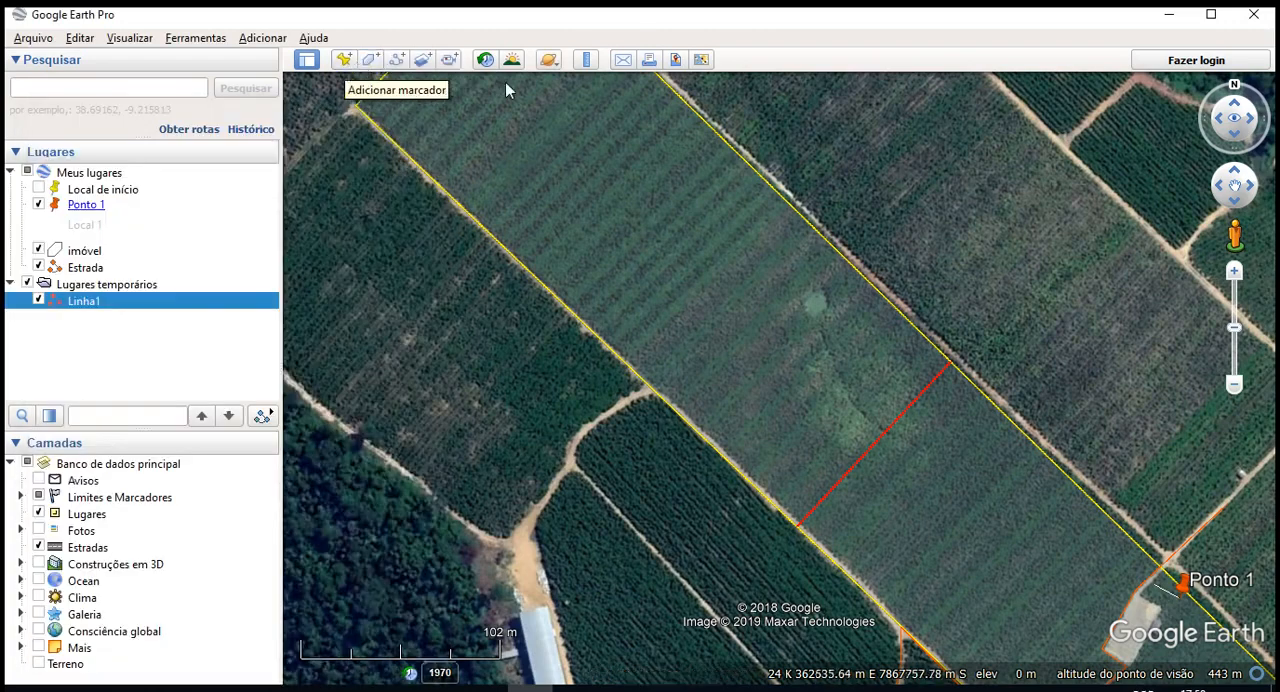
- Draw a six-point zigzag ruler path about 430 m long from the imóvel polygon's northwest end to just past Linha1, and show its elevation profile
click(586, 58)
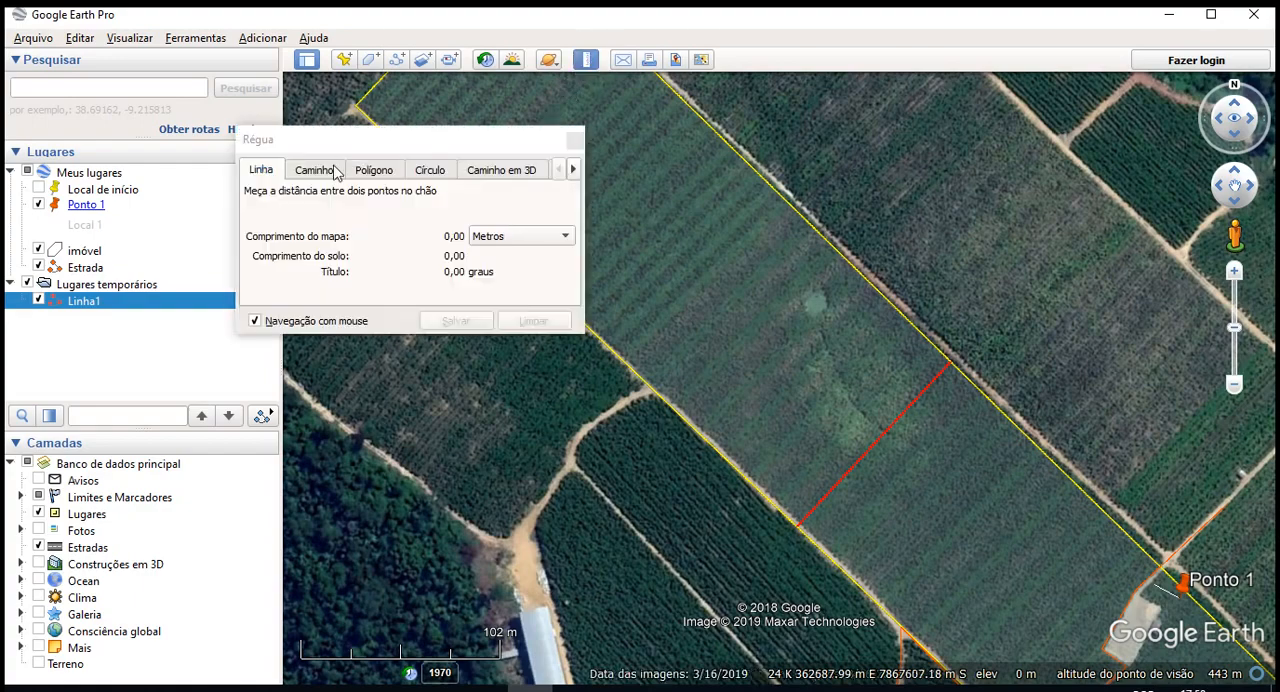
click(334, 172)
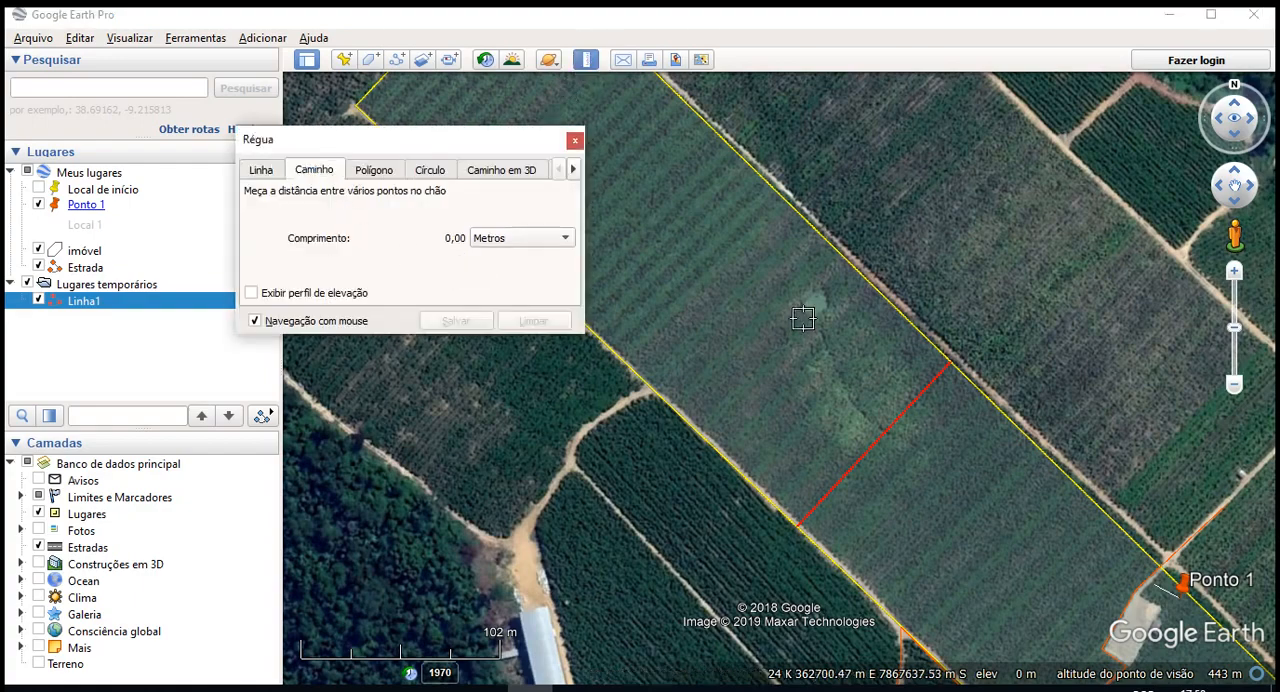
scroll(859, 309, down, 2)
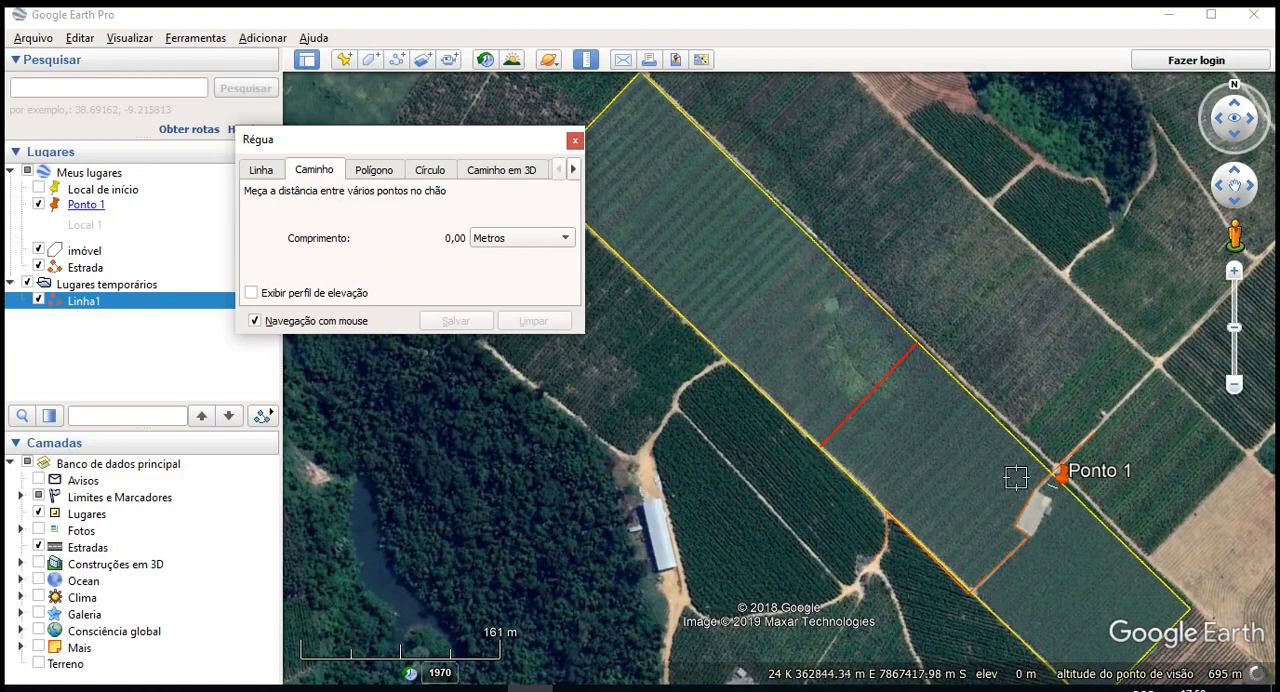
drag(1190, 482, 1132, 373)
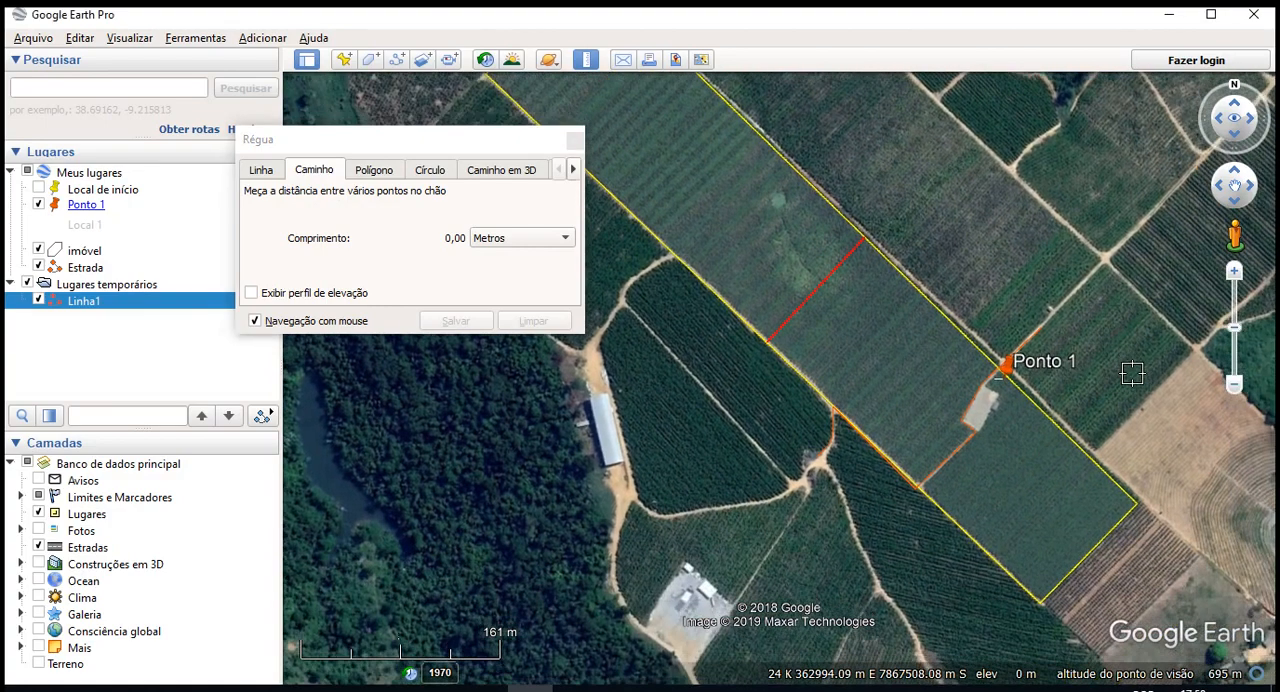
drag(899, 641, 928, 571)
scroll(902, 540, up, 1)
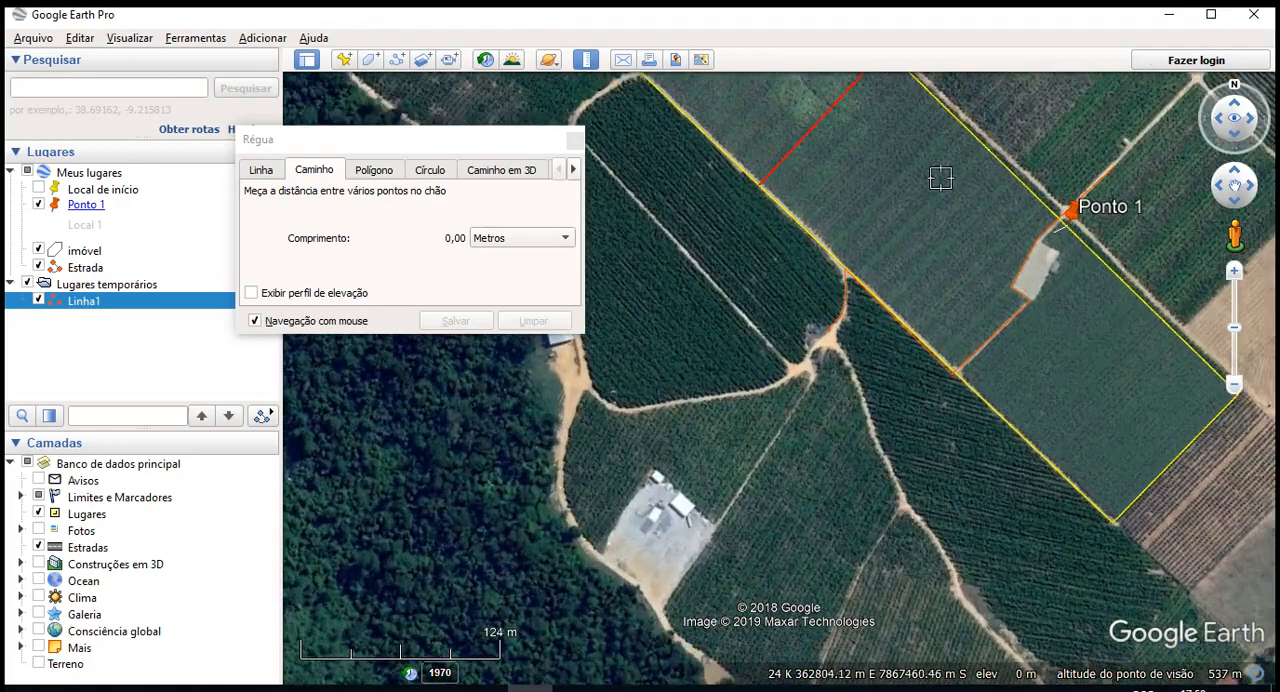
drag(908, 168, 1083, 531)
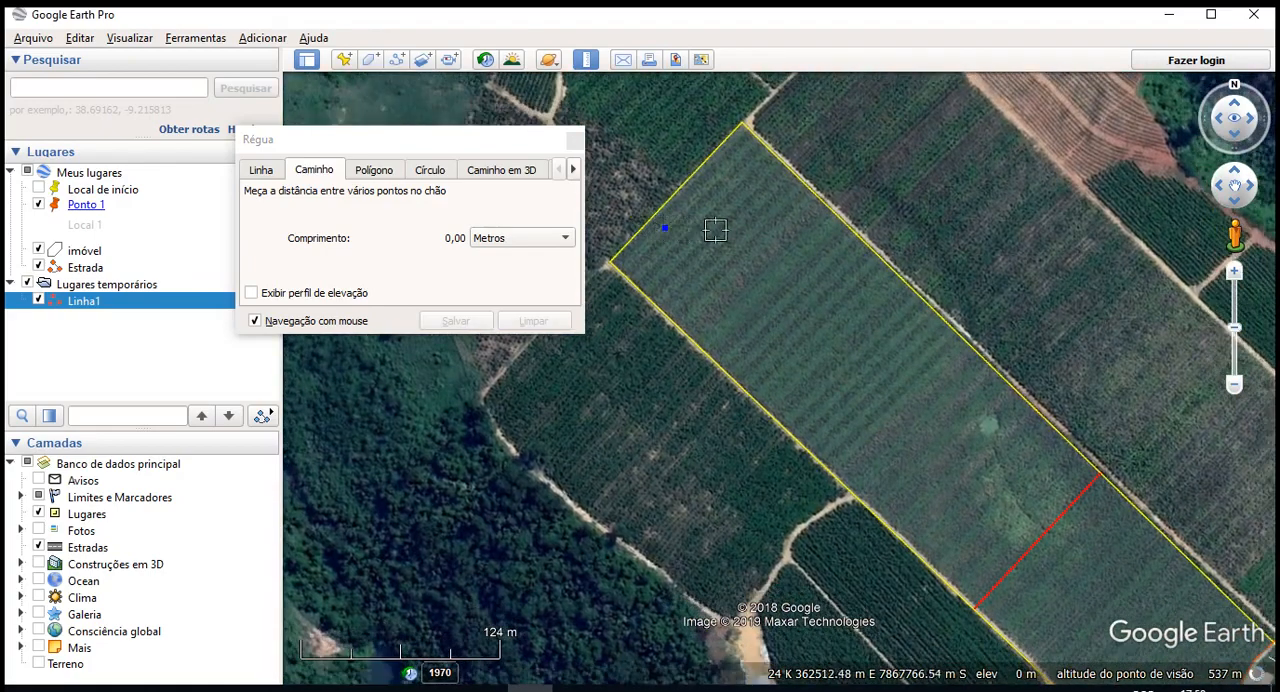
click(801, 242)
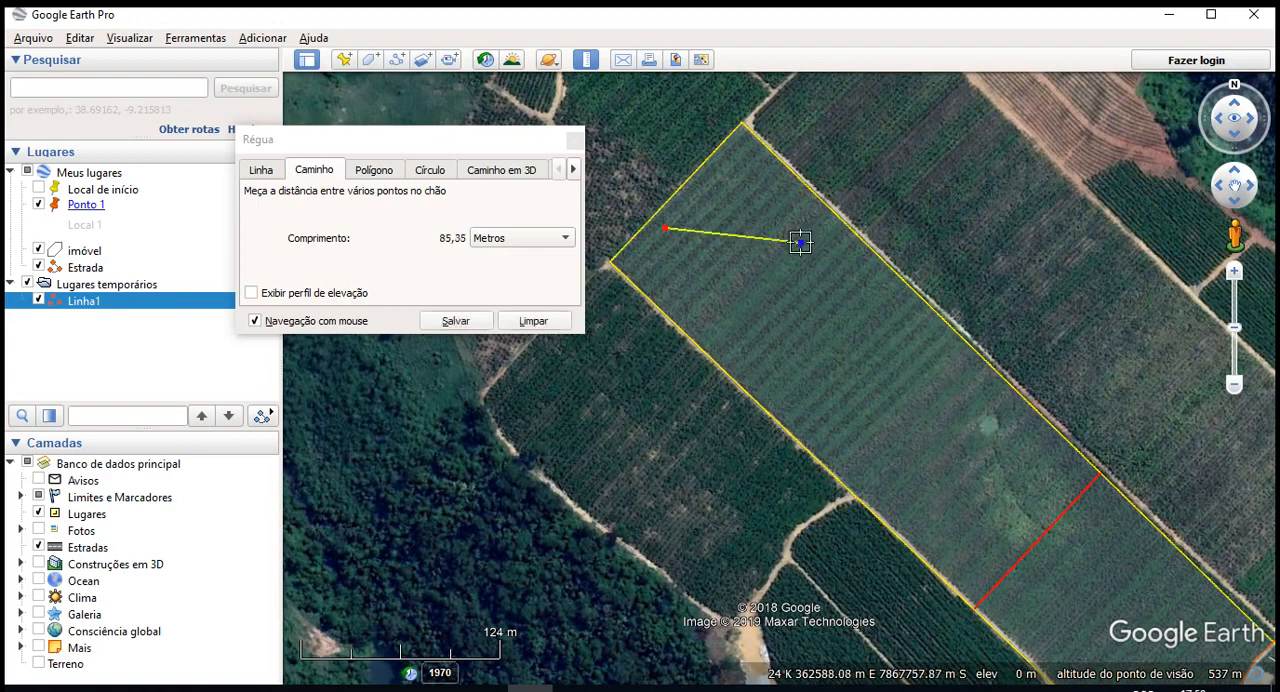
click(802, 347)
click(947, 380)
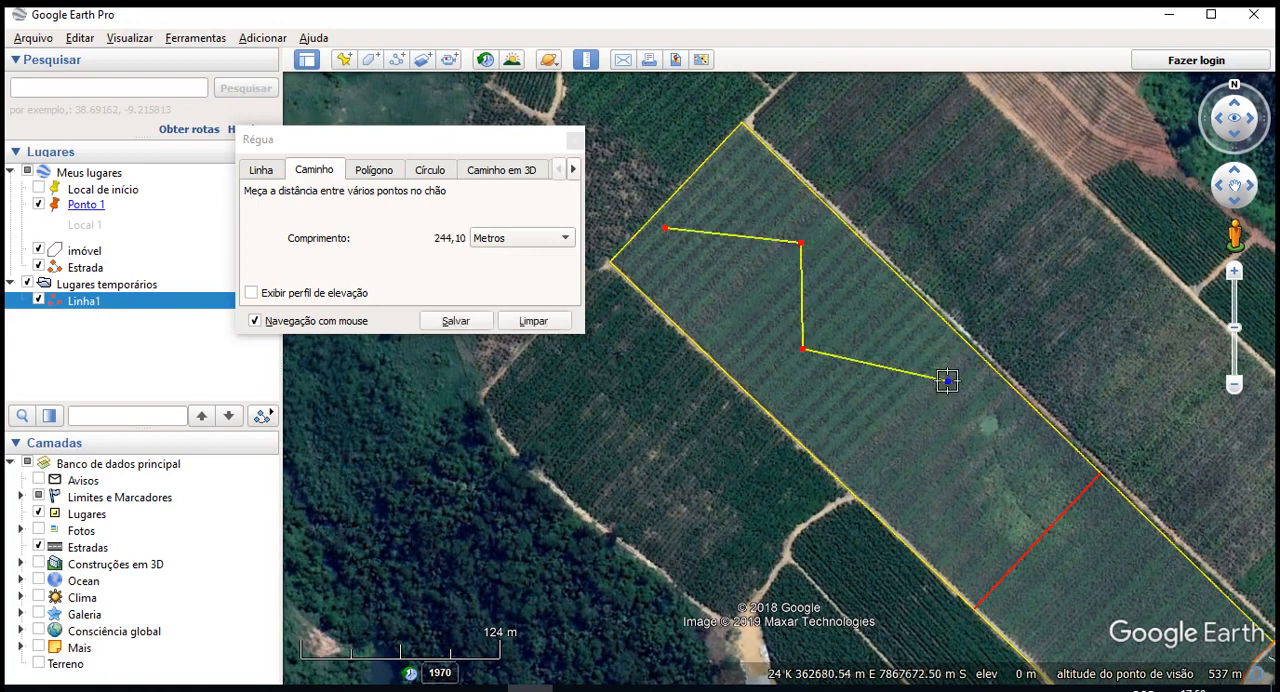
click(946, 499)
click(1121, 538)
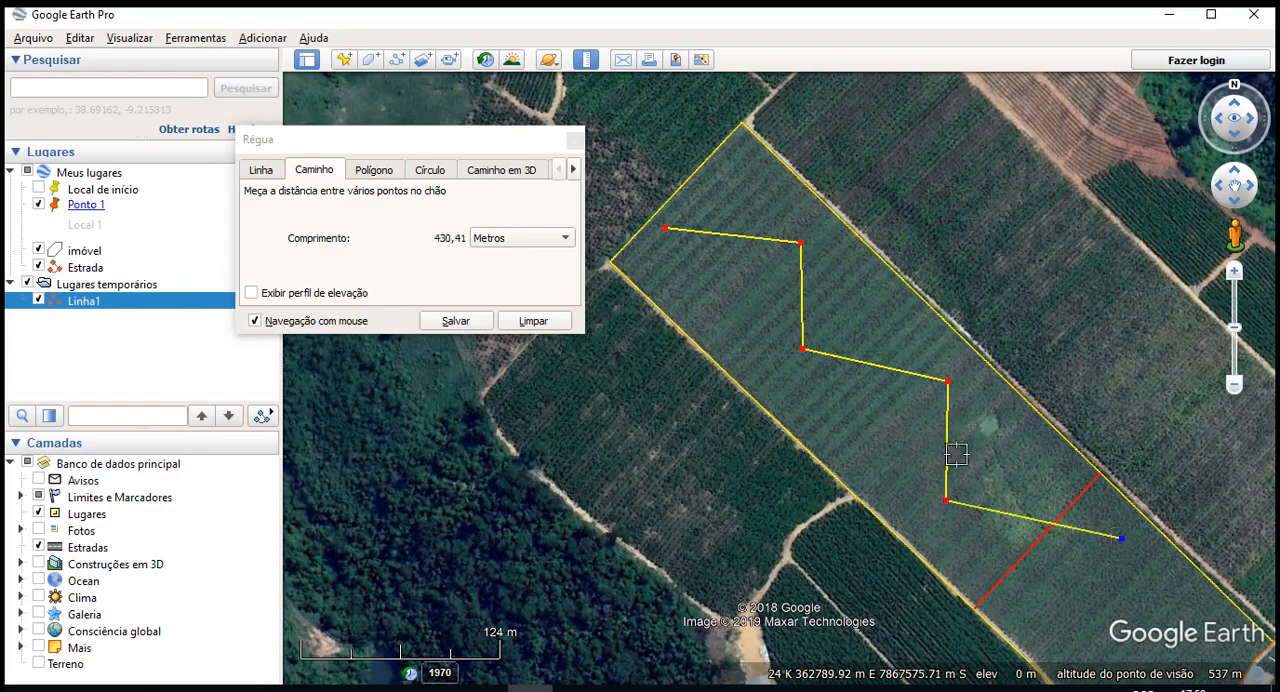
click(343, 293)
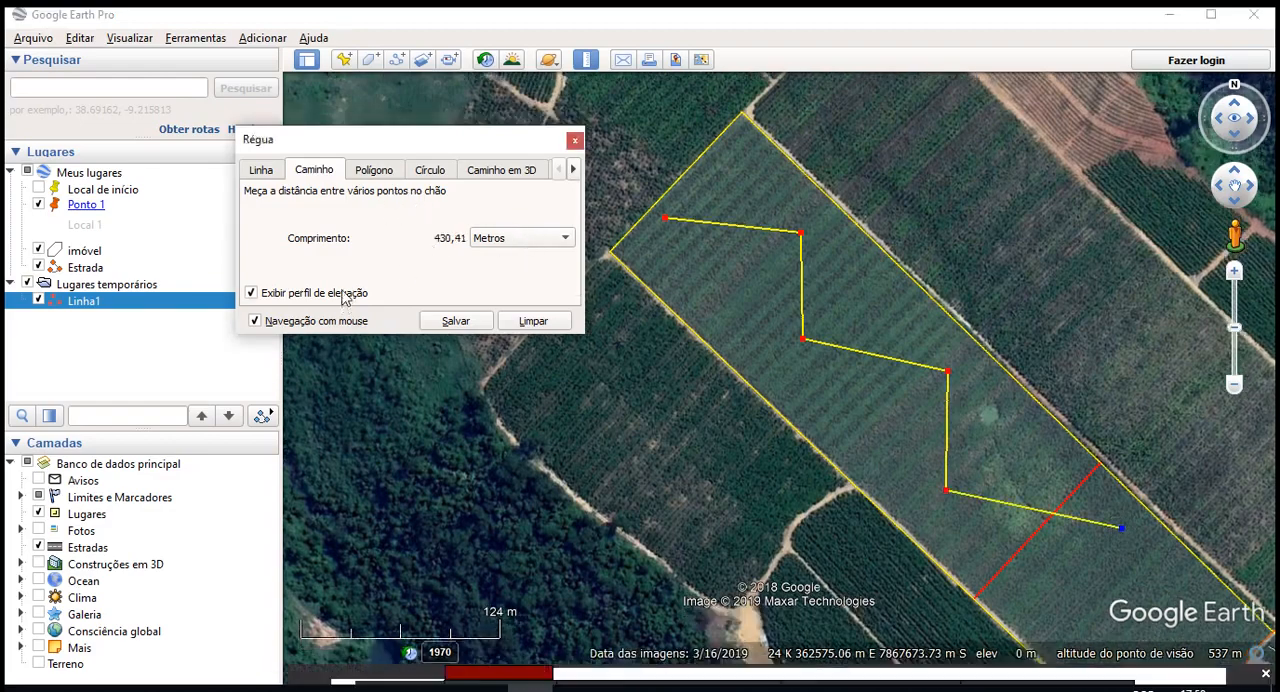
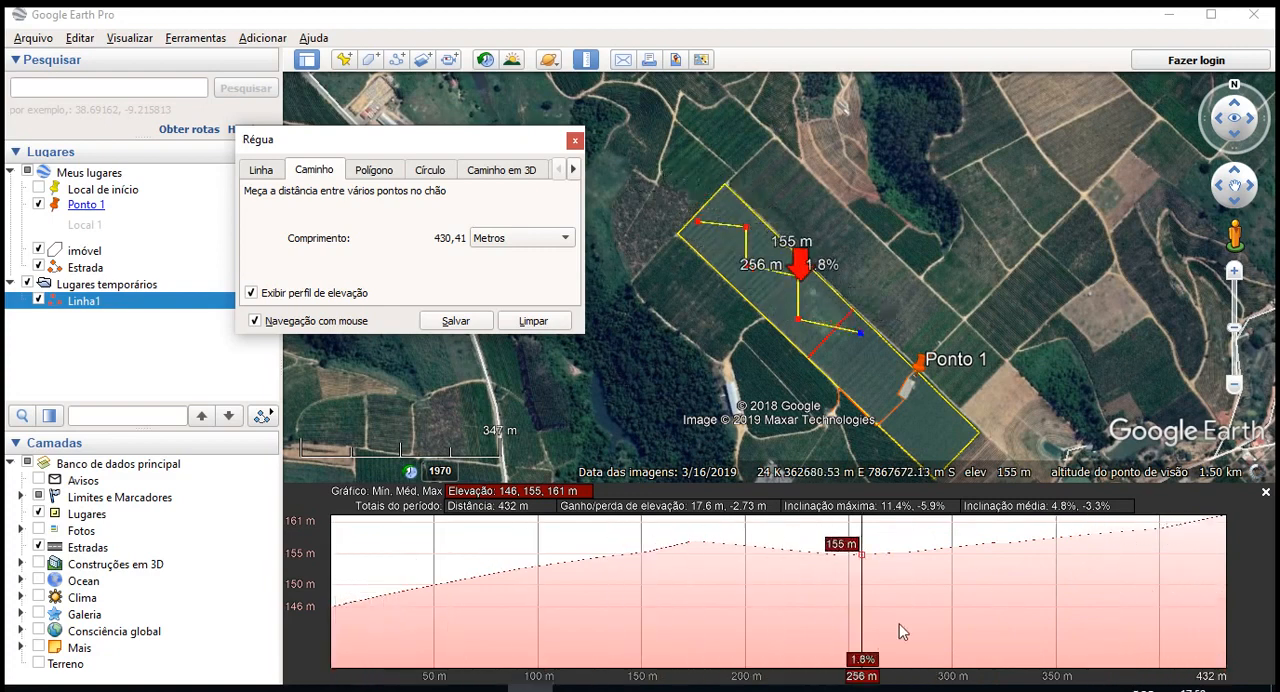
- Save the measured zigzag ruler path as "Medida do caminho" with a bright green line
click(452, 319)
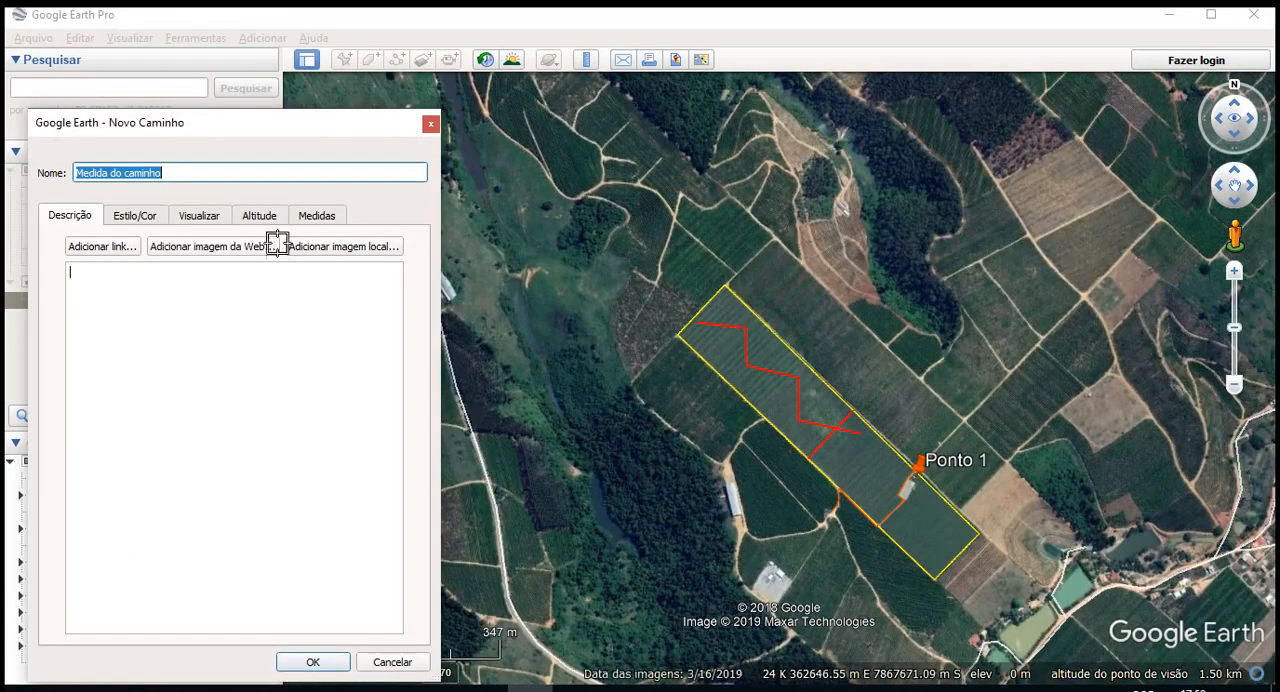
click(134, 216)
click(115, 283)
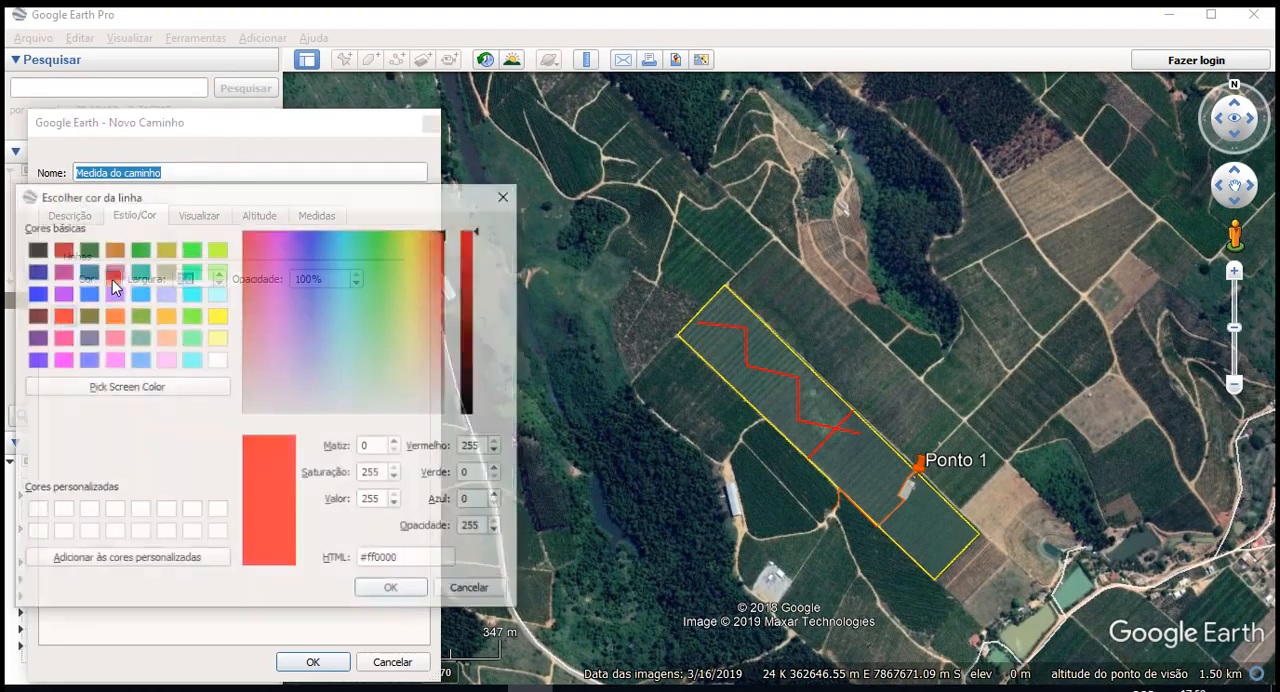
click(189, 316)
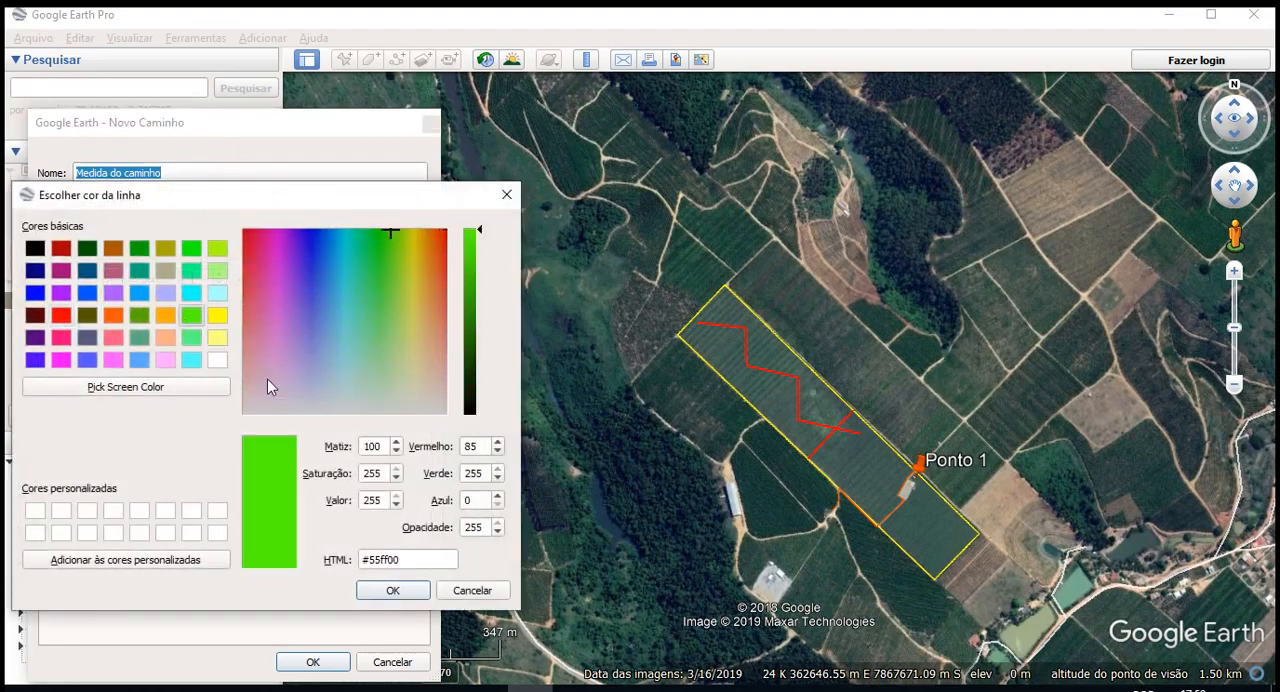
click(191, 248)
click(393, 590)
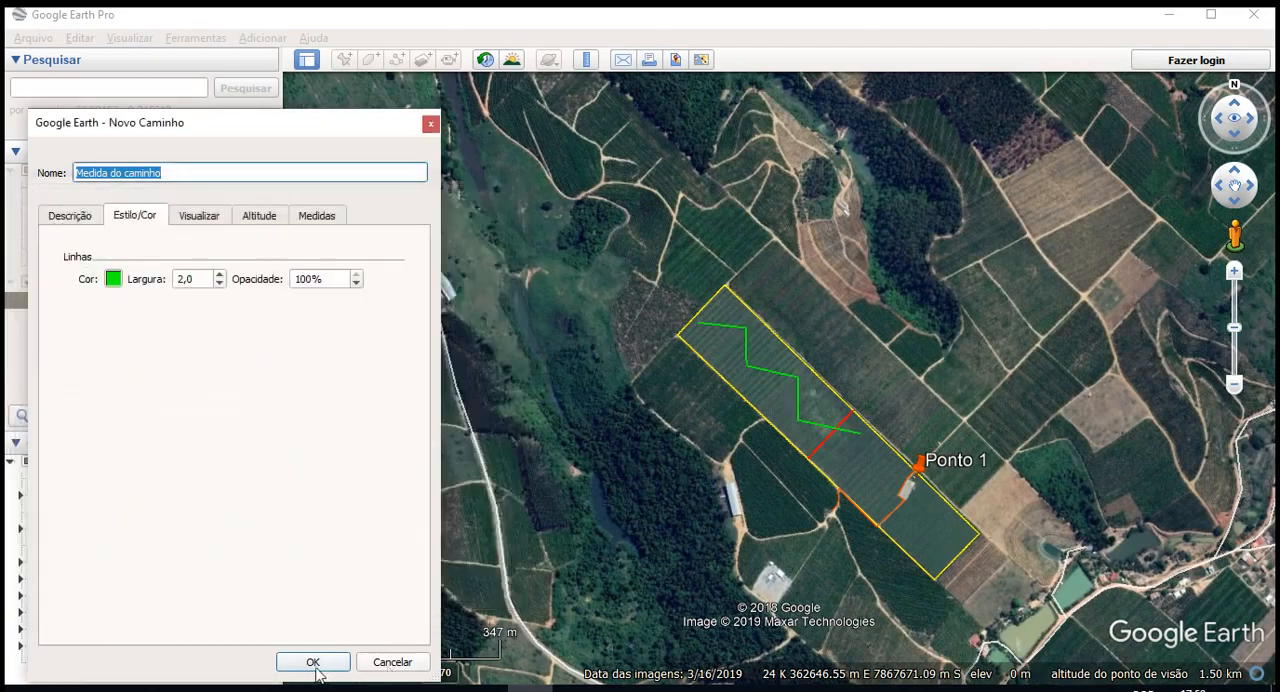
click(313, 662)
- Measure the building beside Ponto 1 with a four-corner ruler polygon, about 103 m around and 591 m² in area
scroll(849, 463, up, 3)
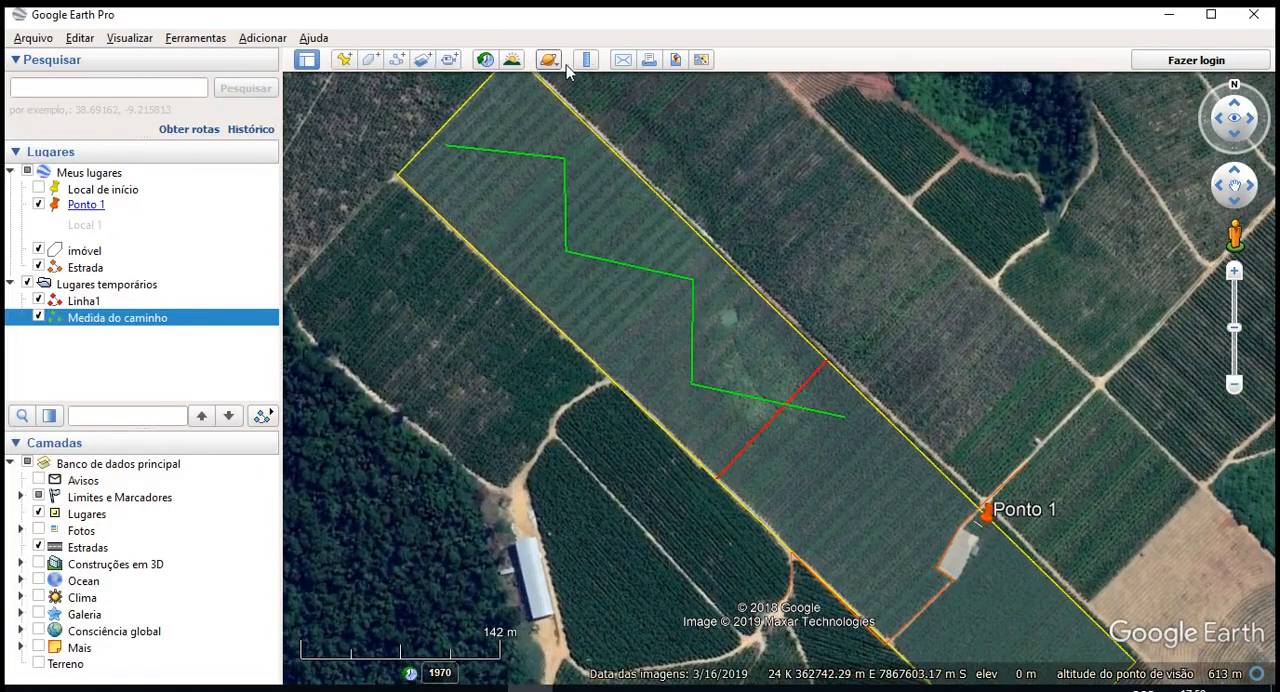
click(586, 60)
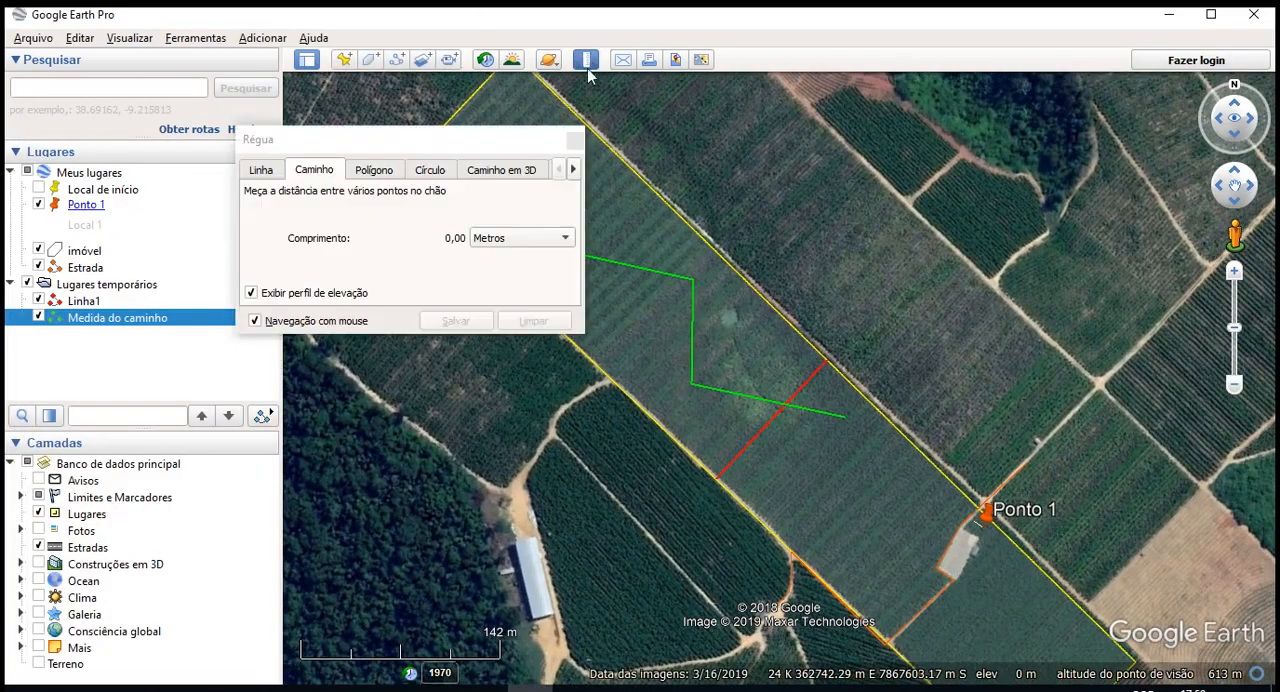
click(373, 170)
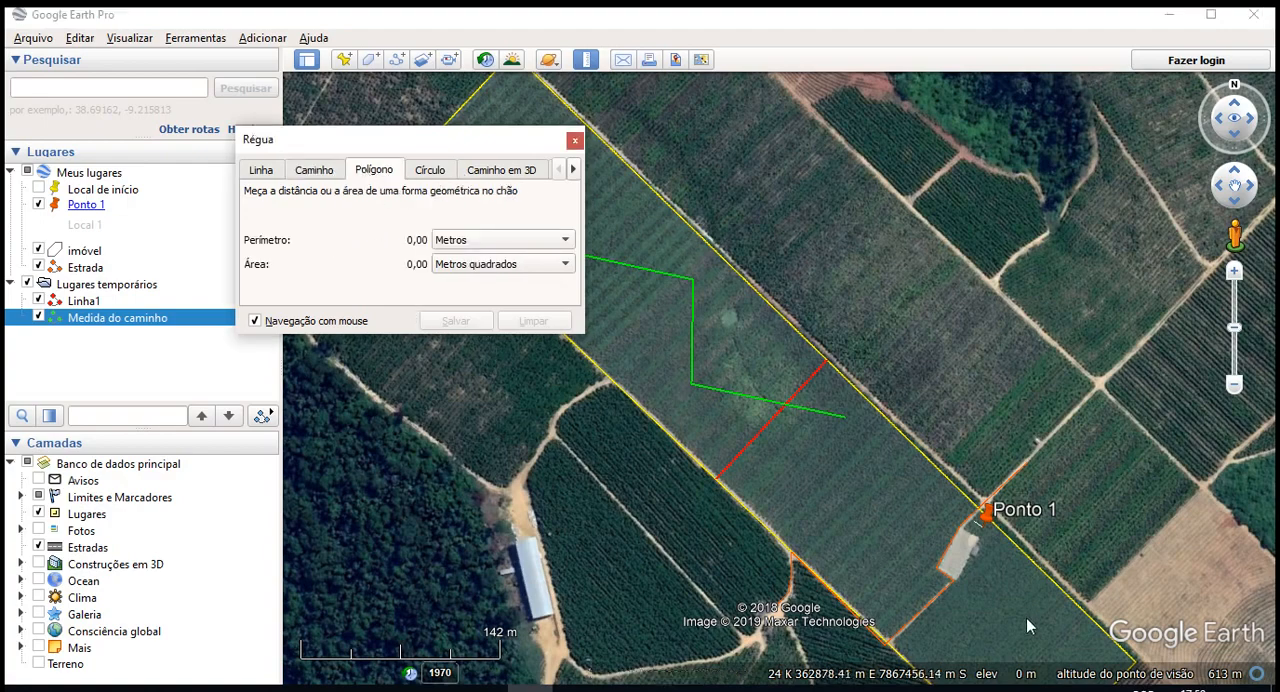
scroll(1026, 618, up, 3)
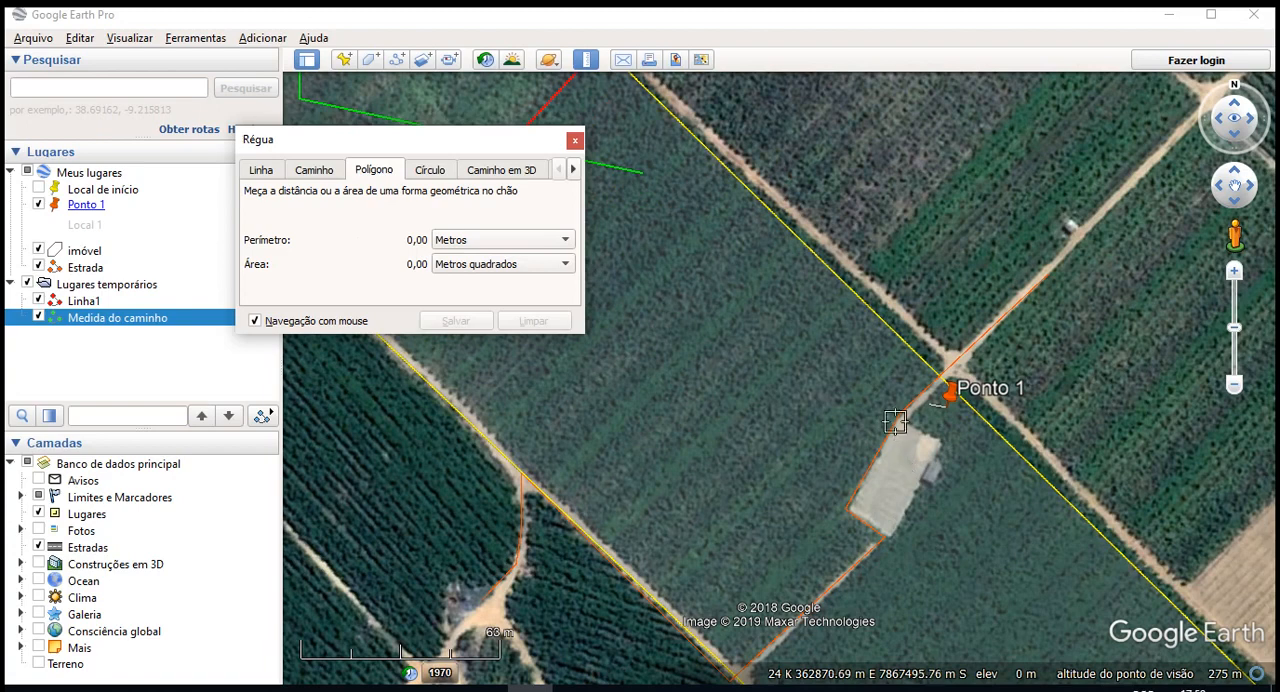
click(895, 420)
click(941, 442)
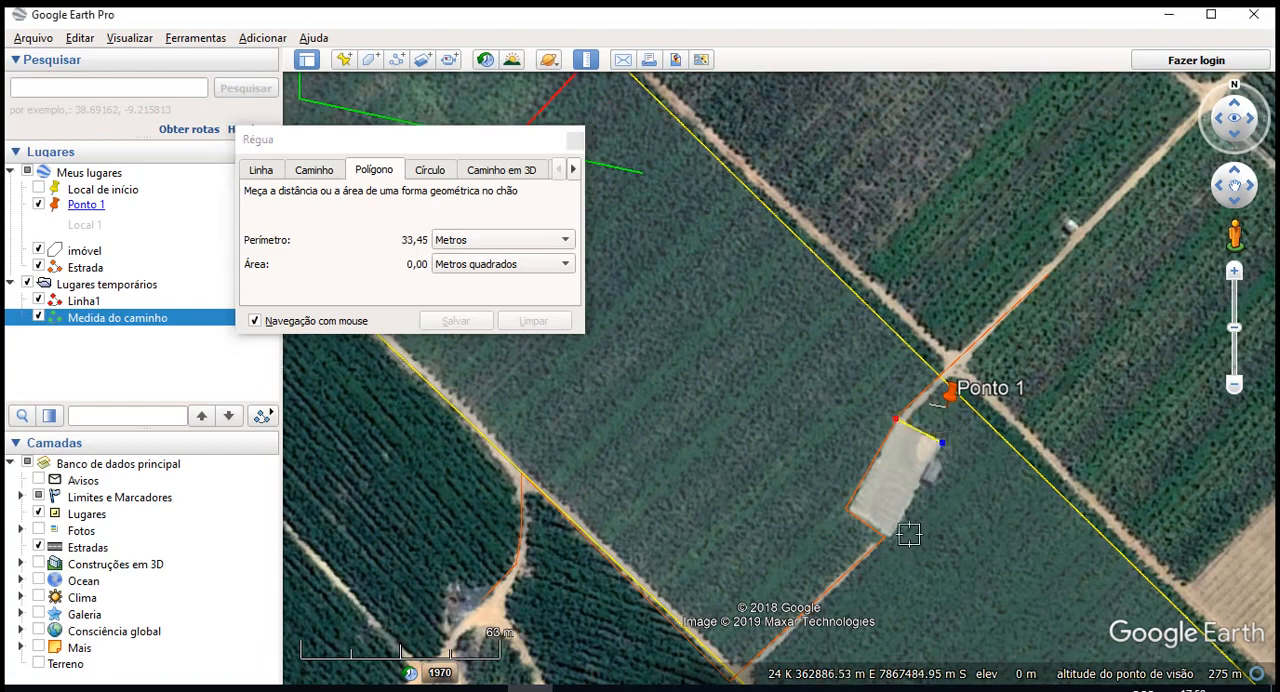
click(890, 541)
click(844, 511)
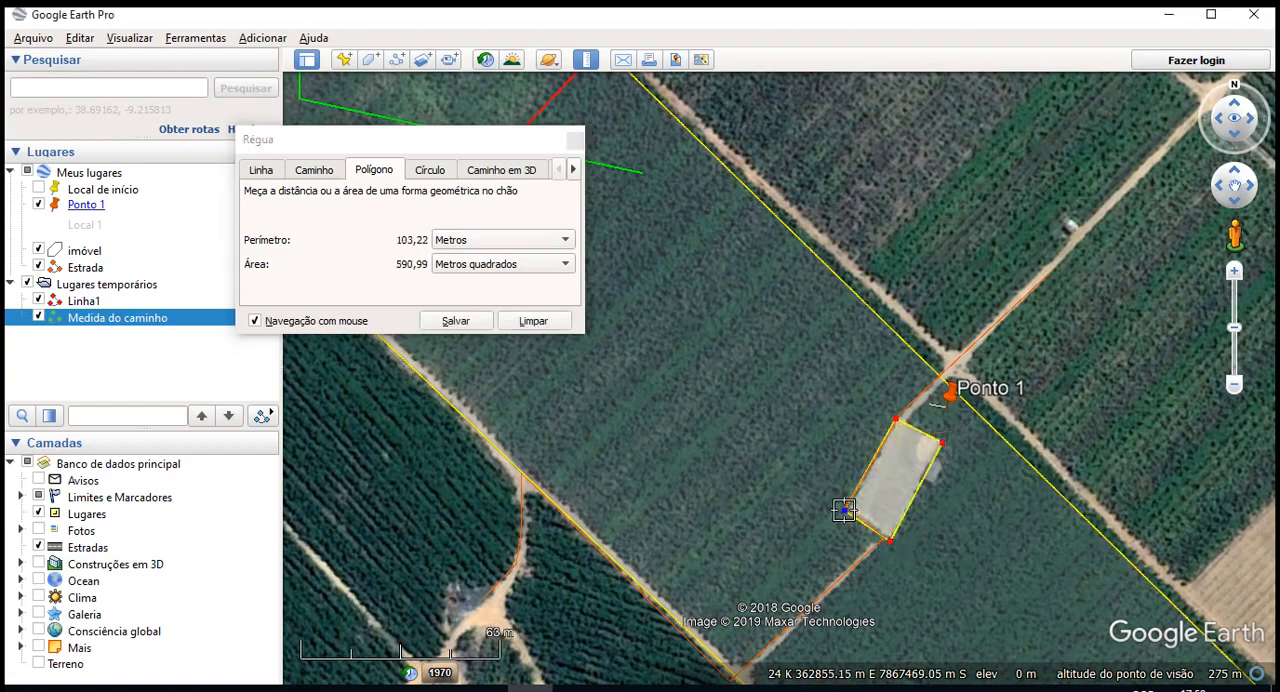
- Check the ruler polygon's perimeter in Metros and its area in Hectares and in Metros quadrados
click(497, 240)
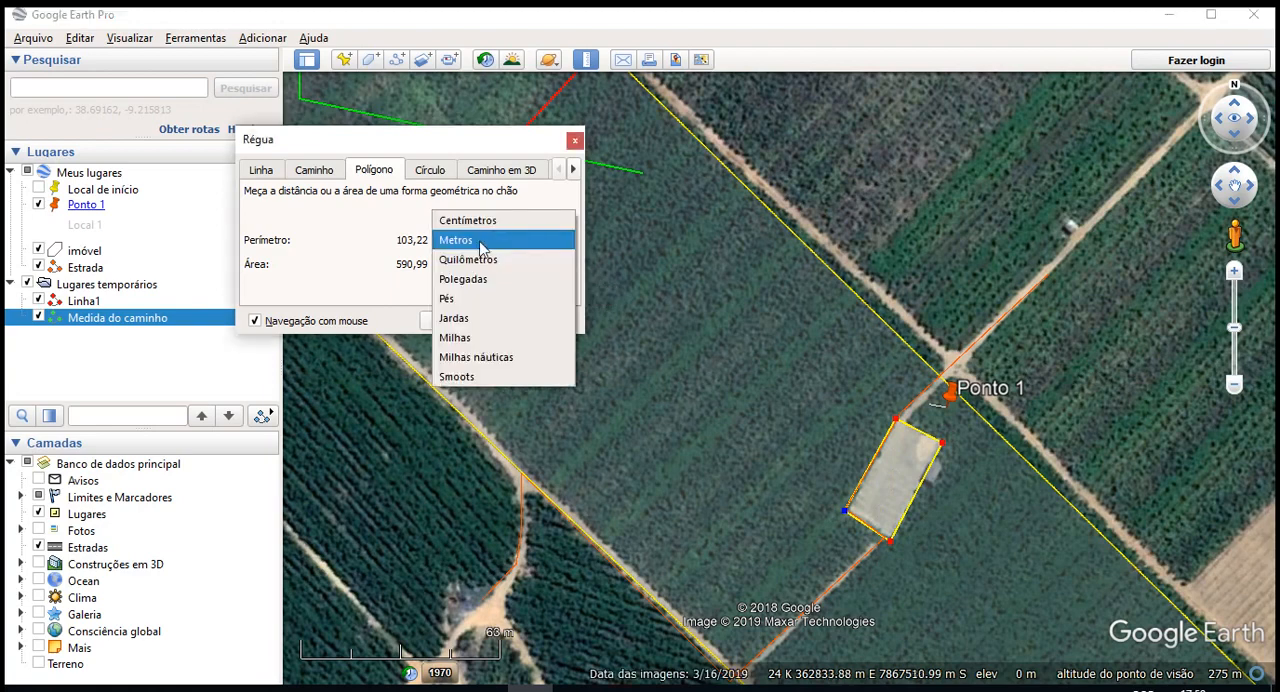
click(490, 240)
click(480, 264)
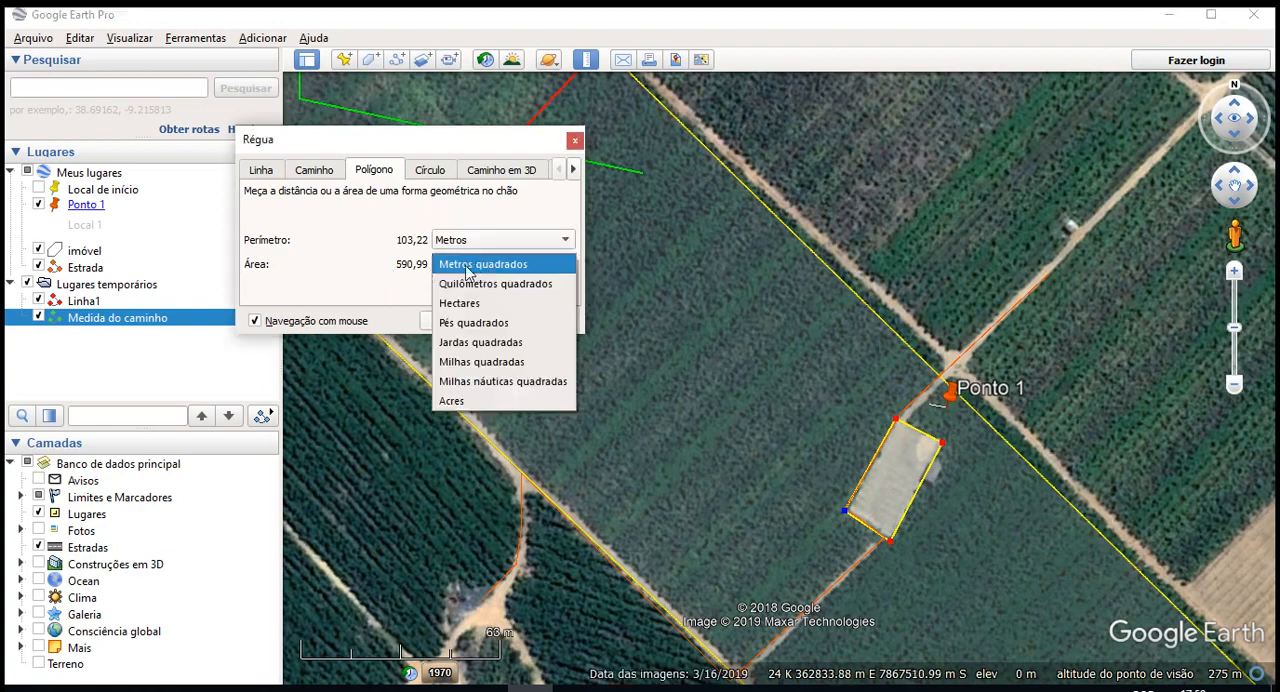
click(503, 268)
click(463, 263)
click(468, 303)
click(490, 261)
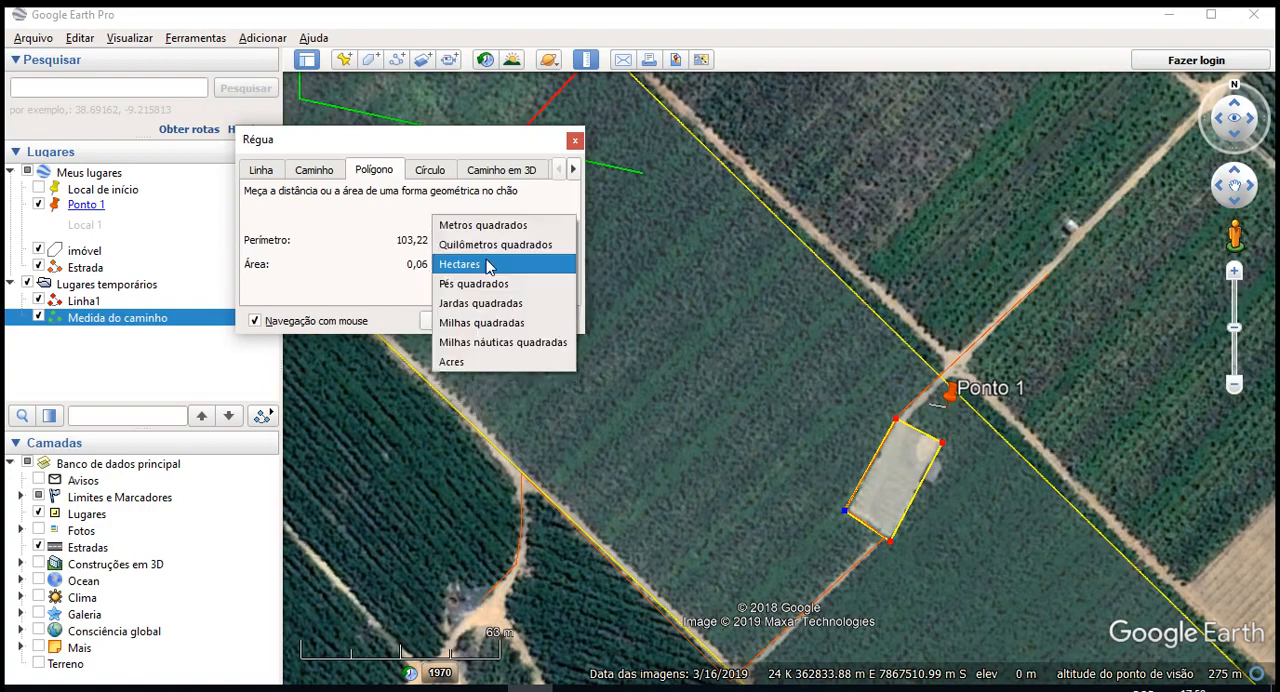
click(487, 226)
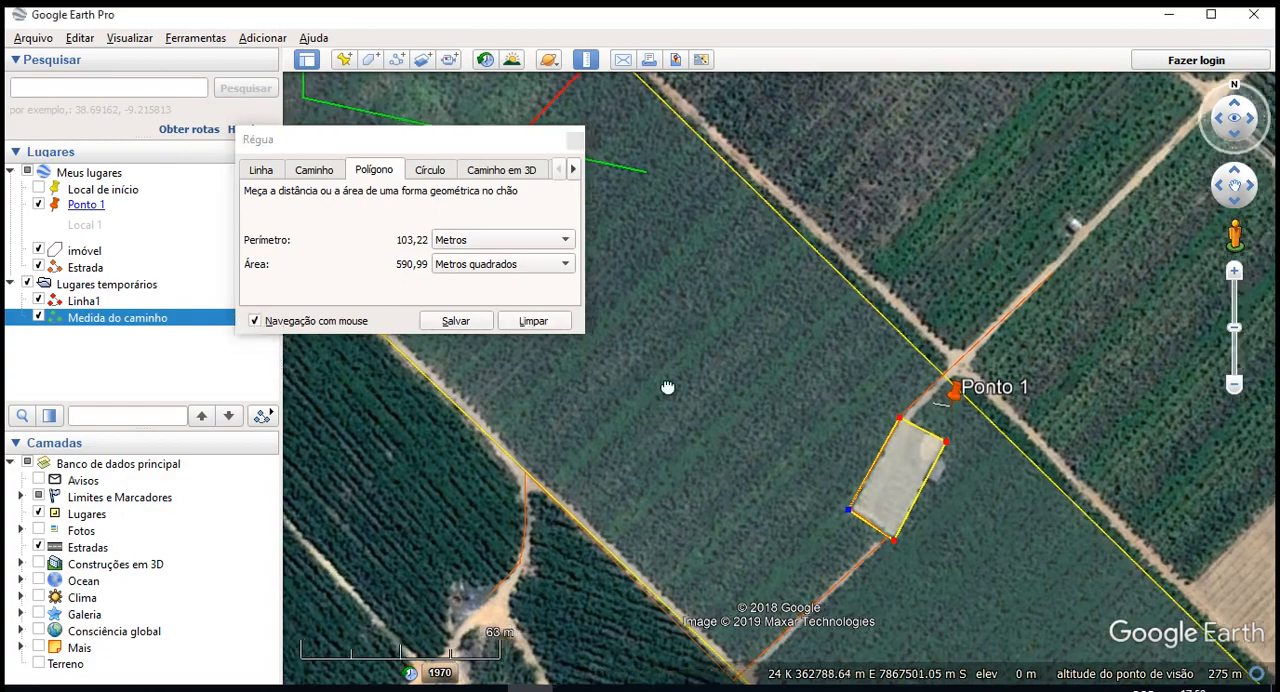
drag(666, 383, 766, 297)
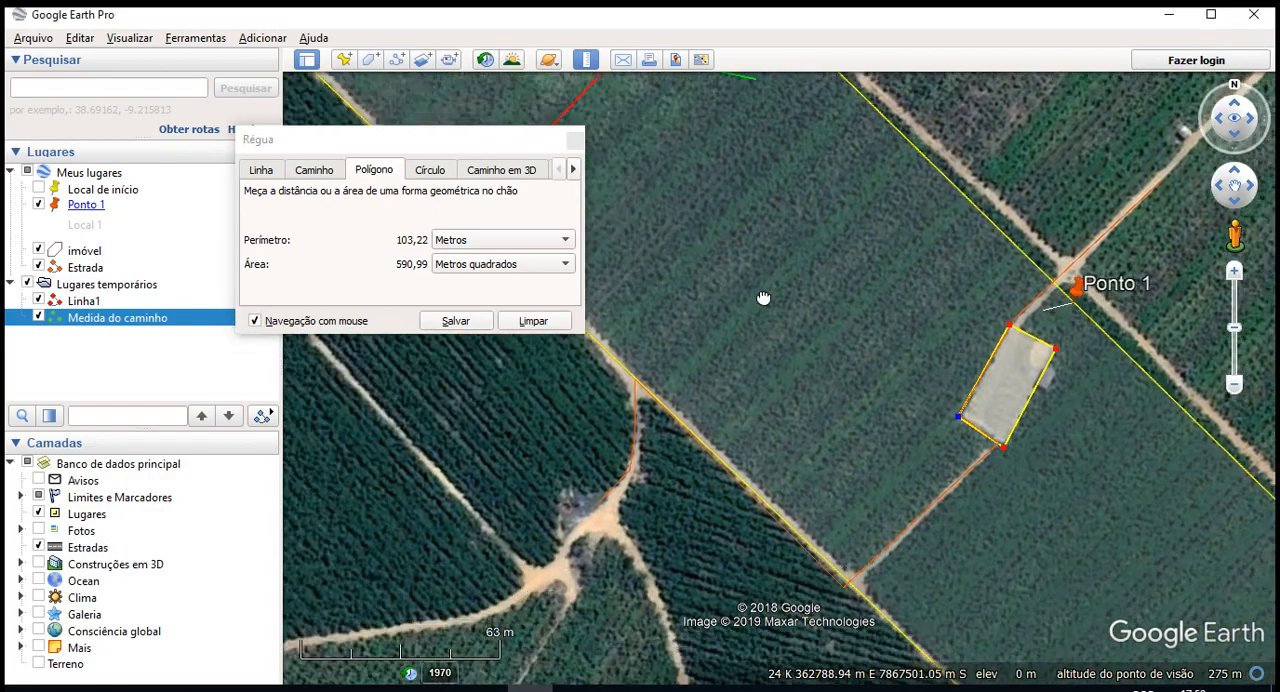
drag(729, 468, 760, 316)
drag(1085, 488, 836, 358)
drag(930, 281, 897, 626)
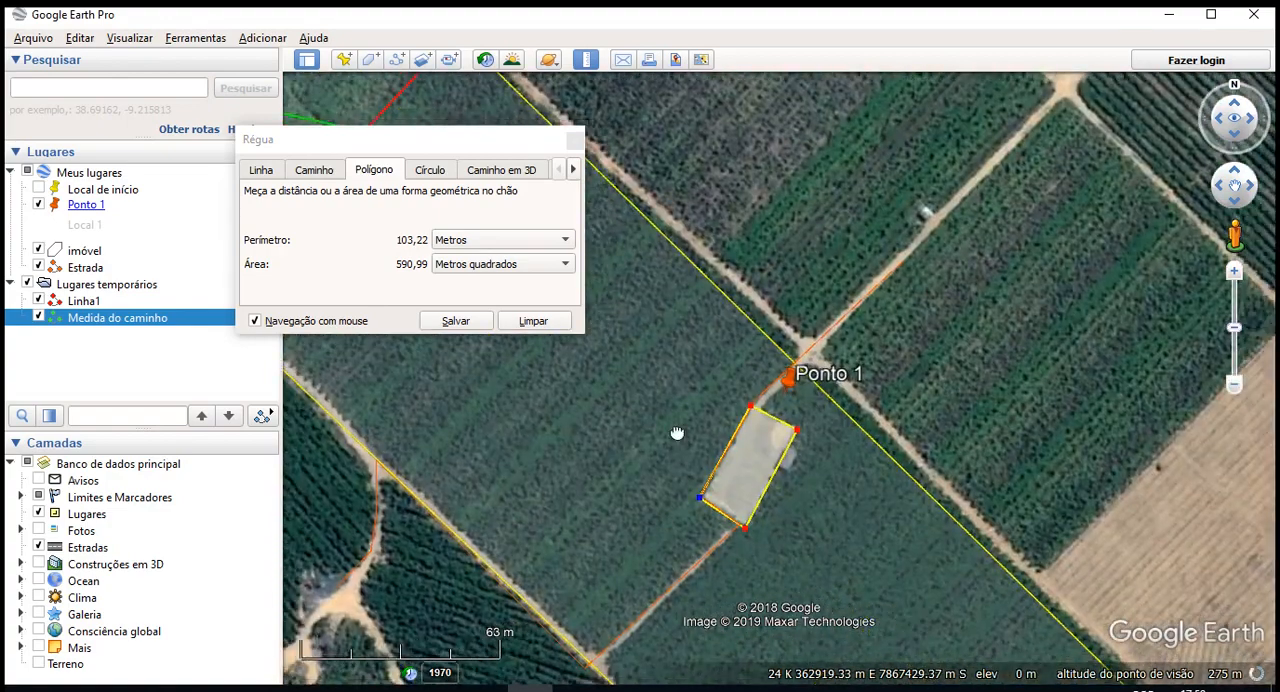
drag(678, 434, 802, 434)
click(766, 410)
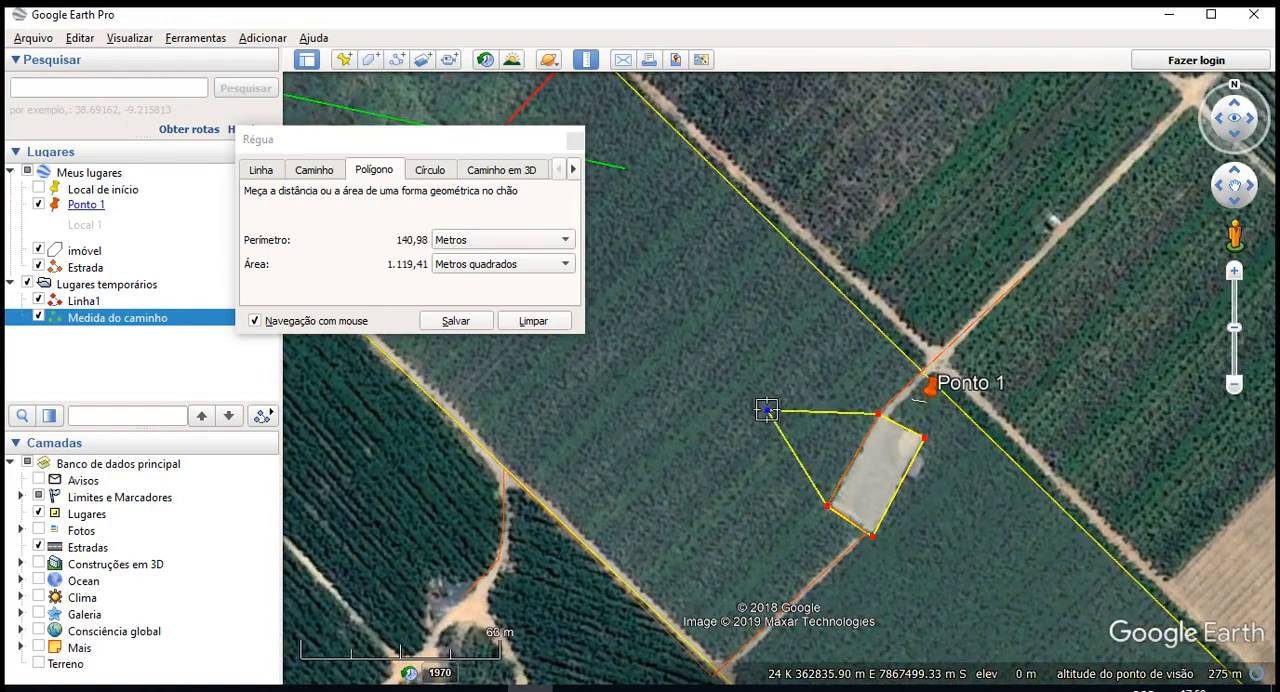
key(Delete)
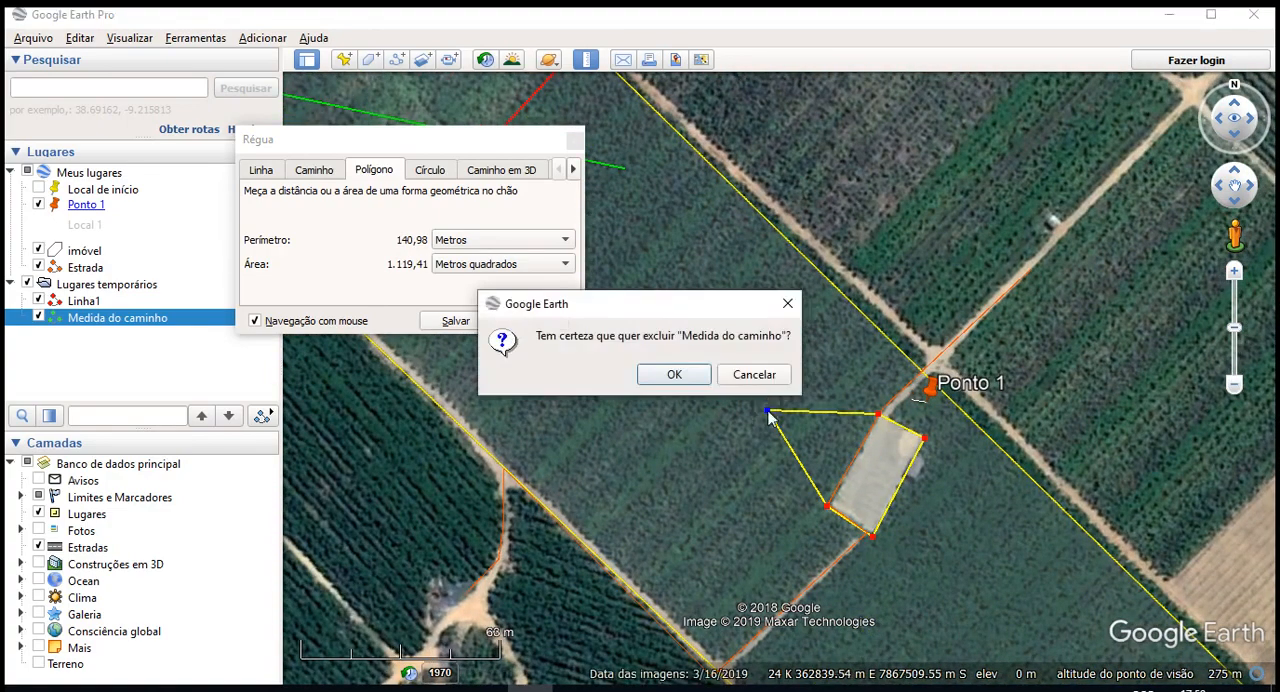
click(760, 378)
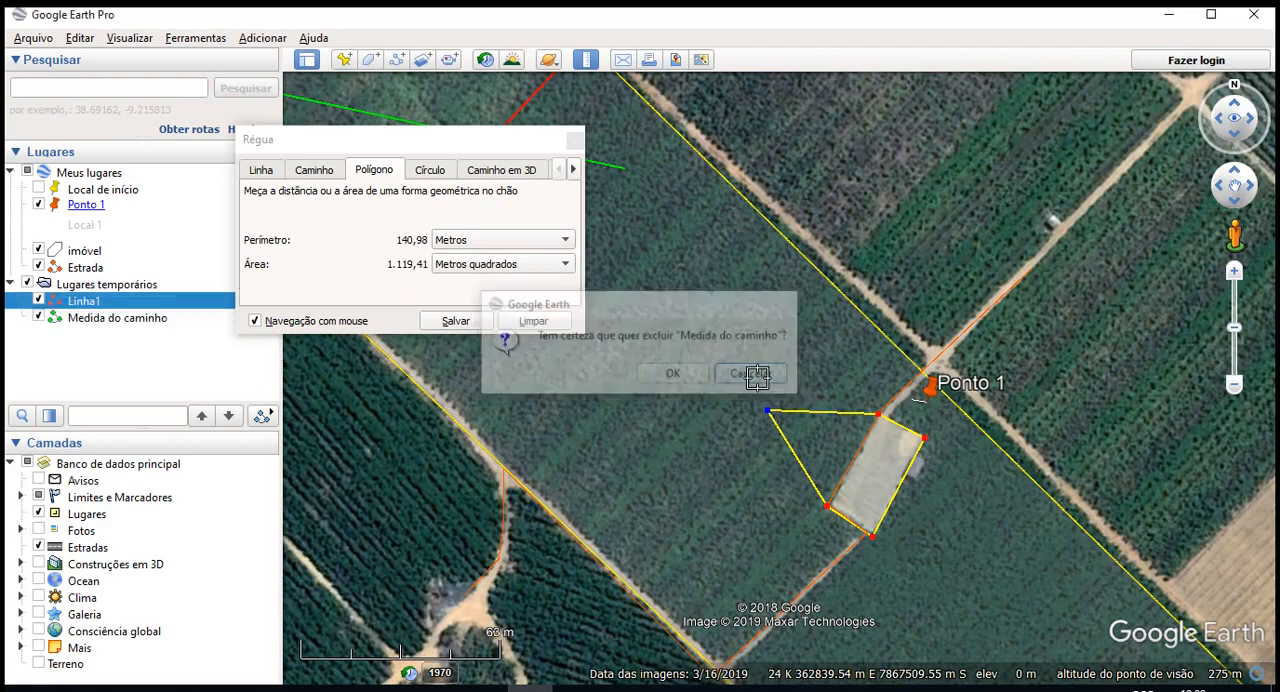
right_click(795, 422)
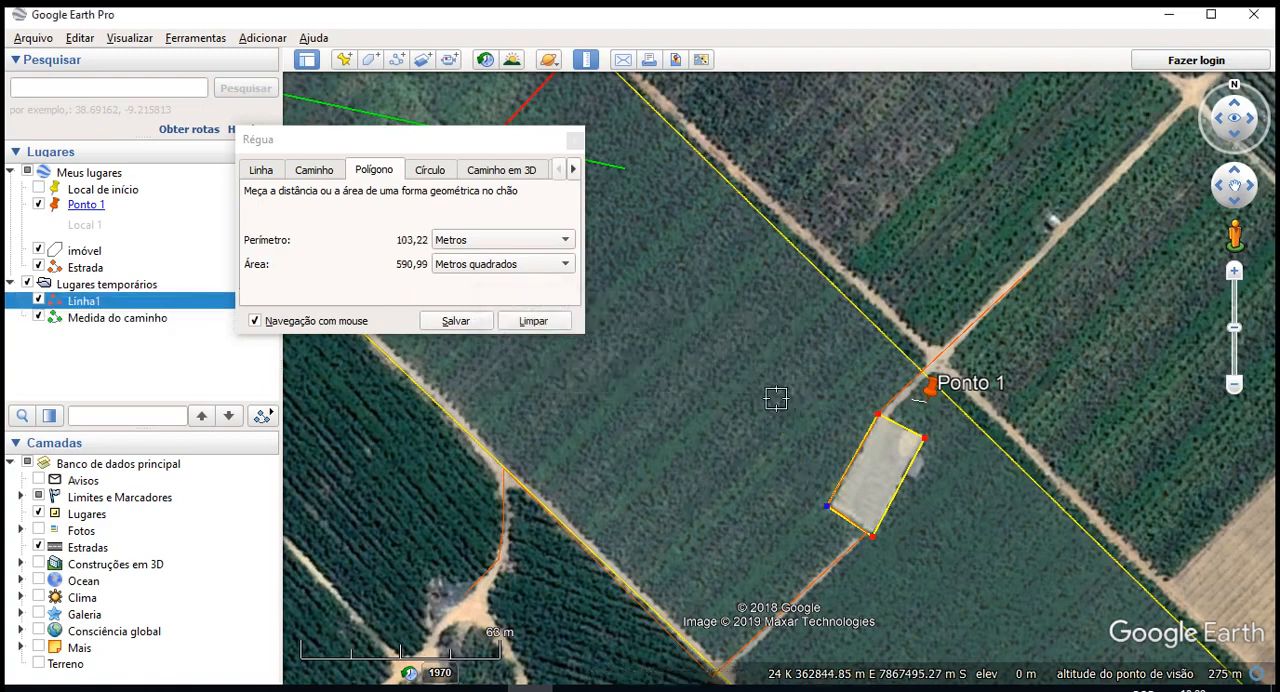
- Add two extra vertices to the ruler polygon northwest of the building and remove both of them
click(777, 385)
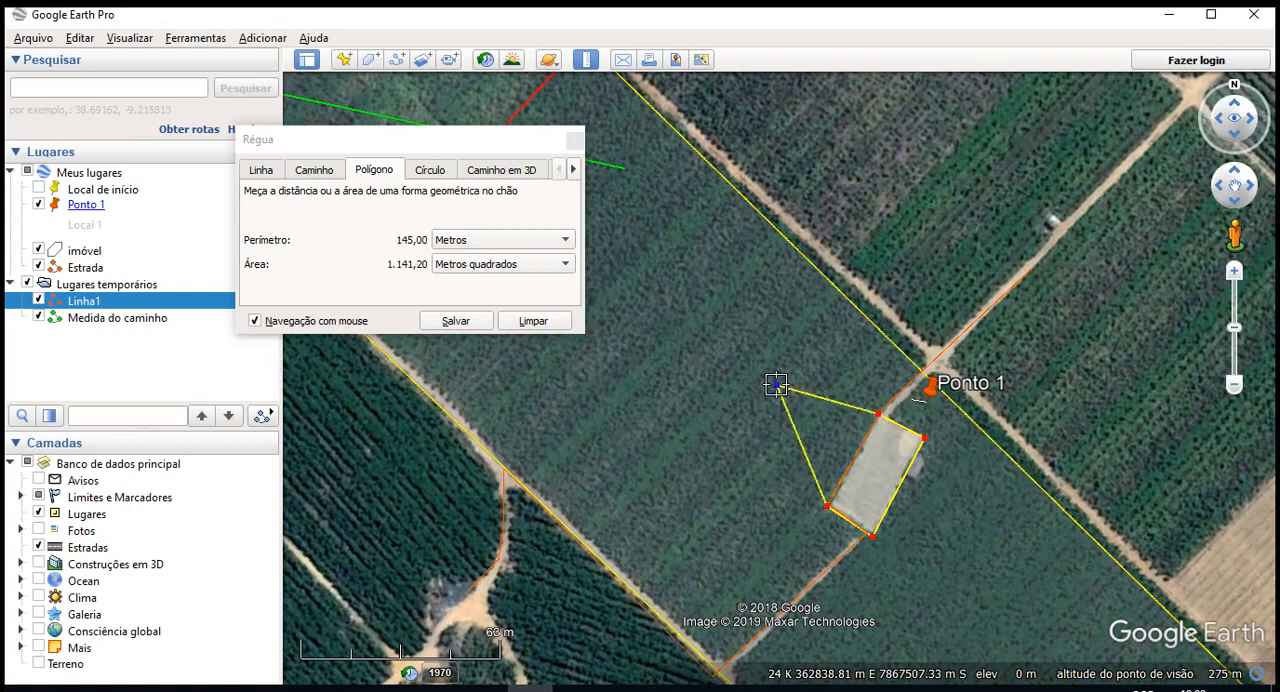
click(764, 334)
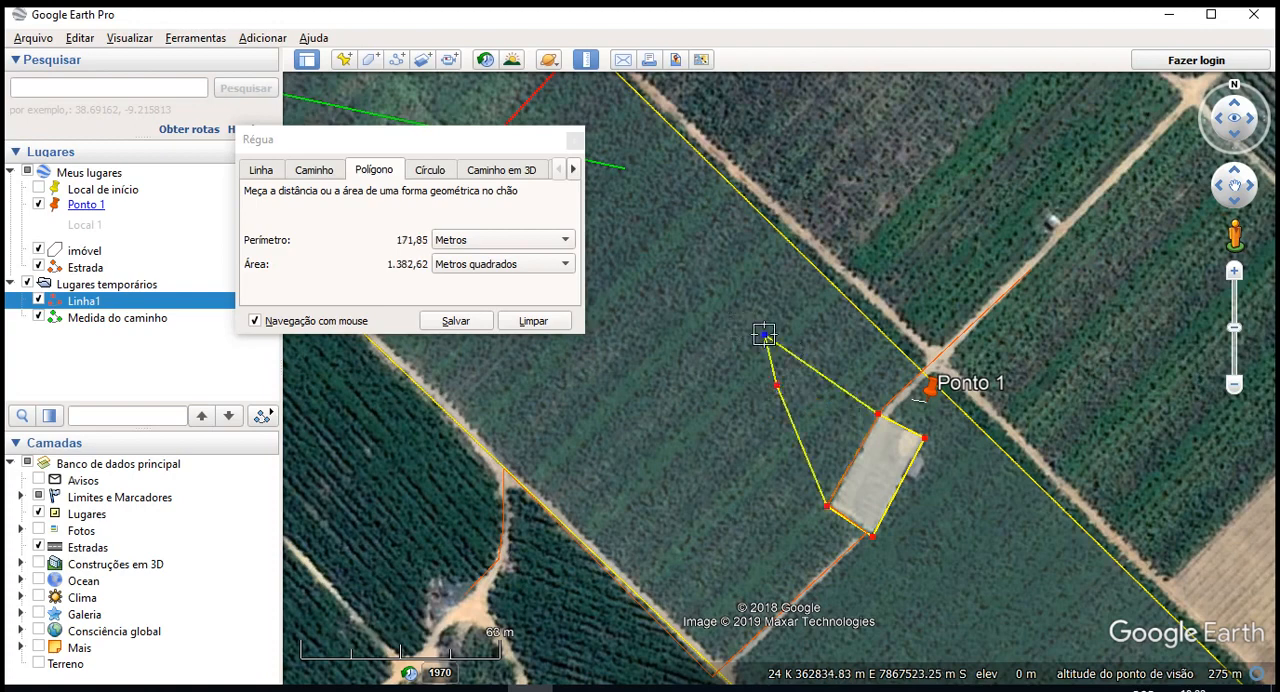
right_click(718, 295)
right_click(716, 293)
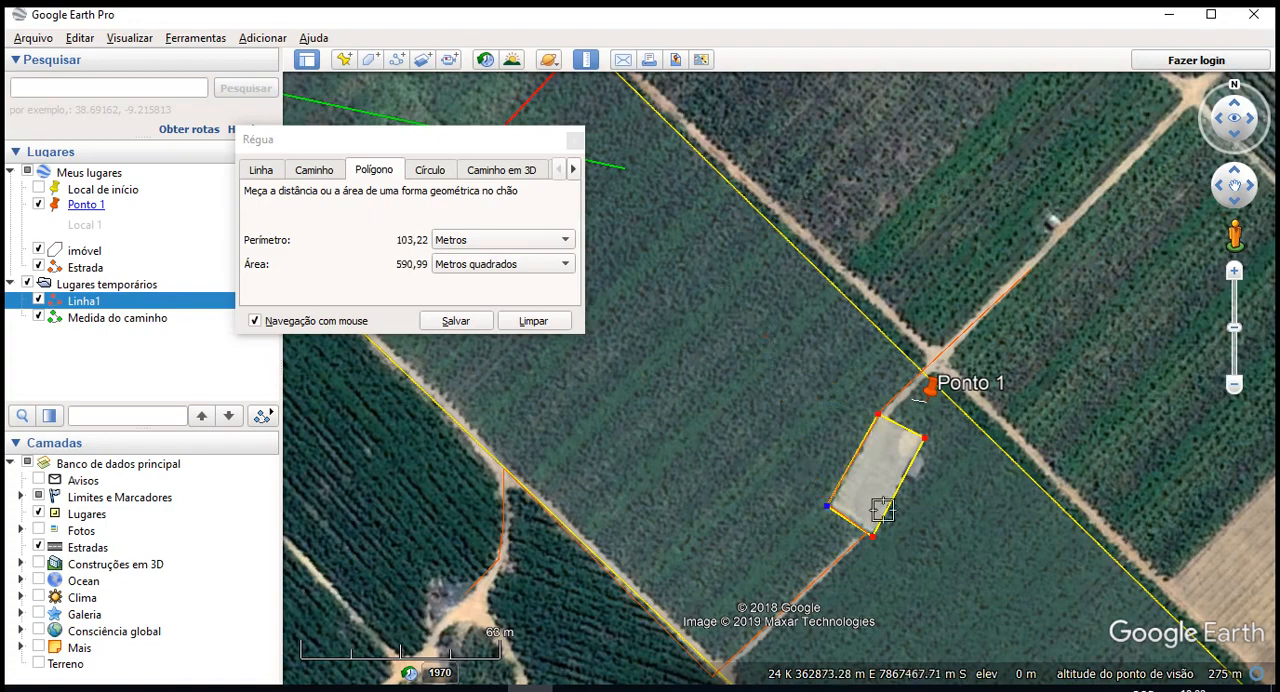
- Extend the ruler polygon with five extra vertices running north-northwest from the building's west corner
scroll(882, 510, up, 1)
drag(786, 401, 817, 389)
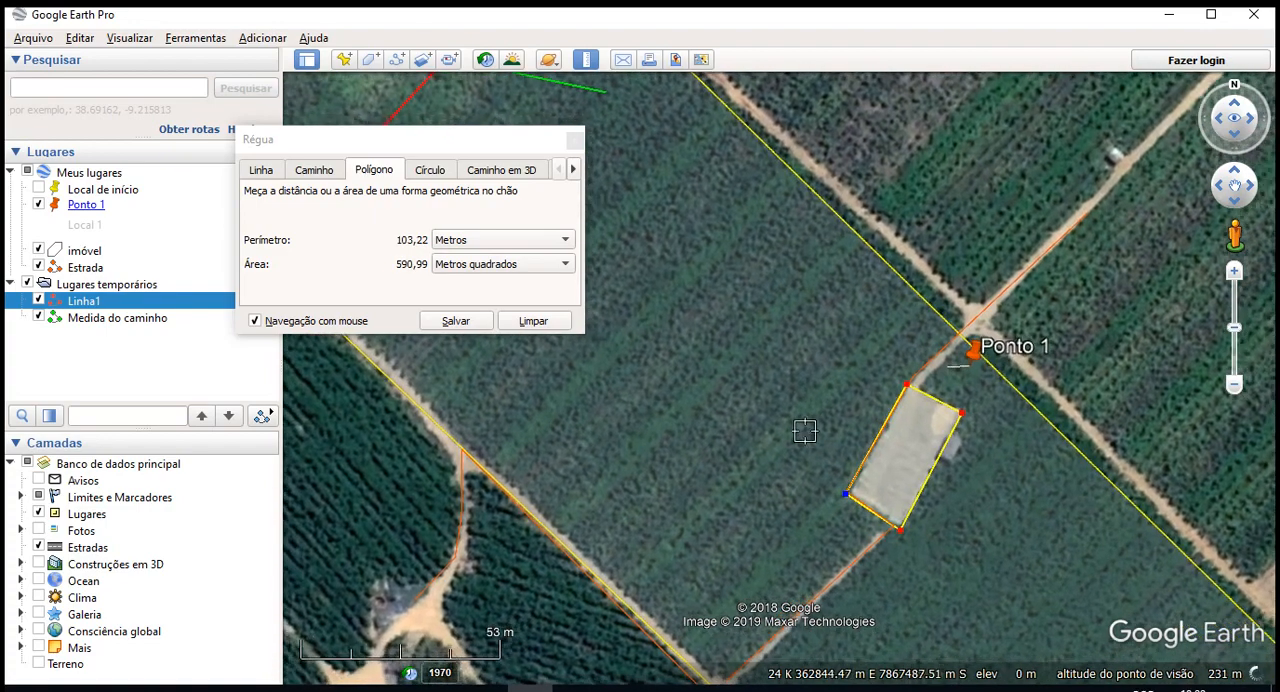
click(807, 427)
click(786, 396)
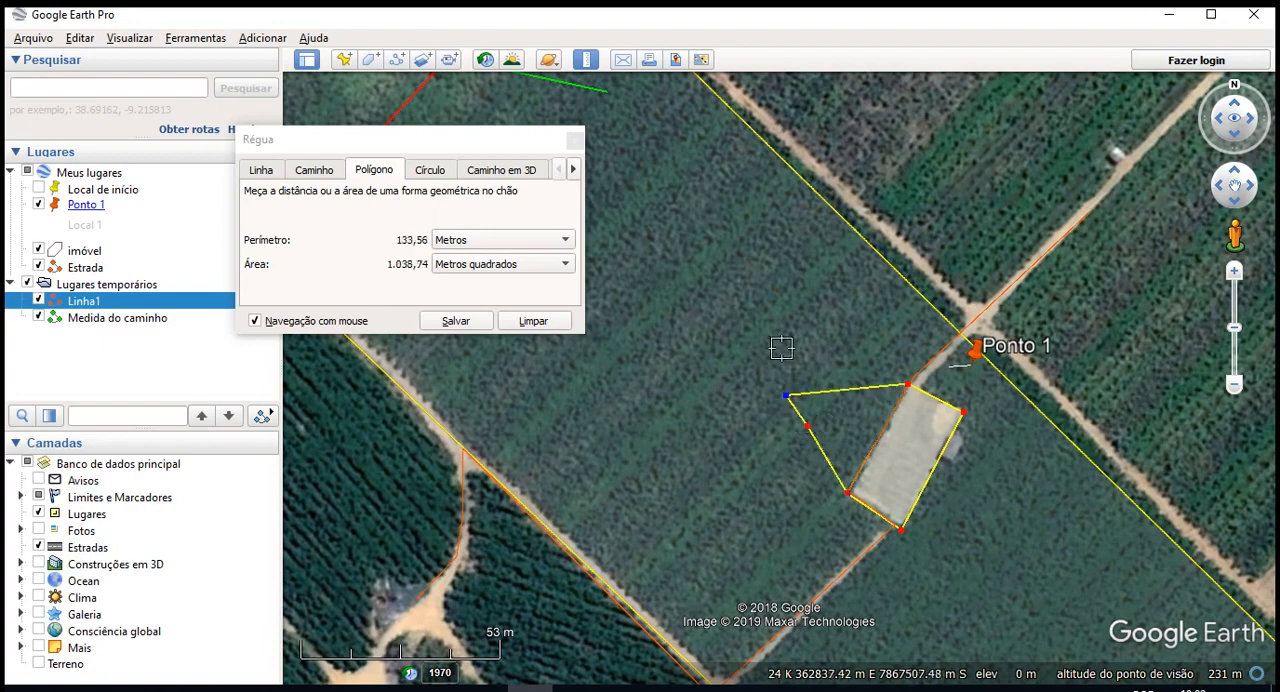
click(782, 348)
click(761, 297)
click(757, 266)
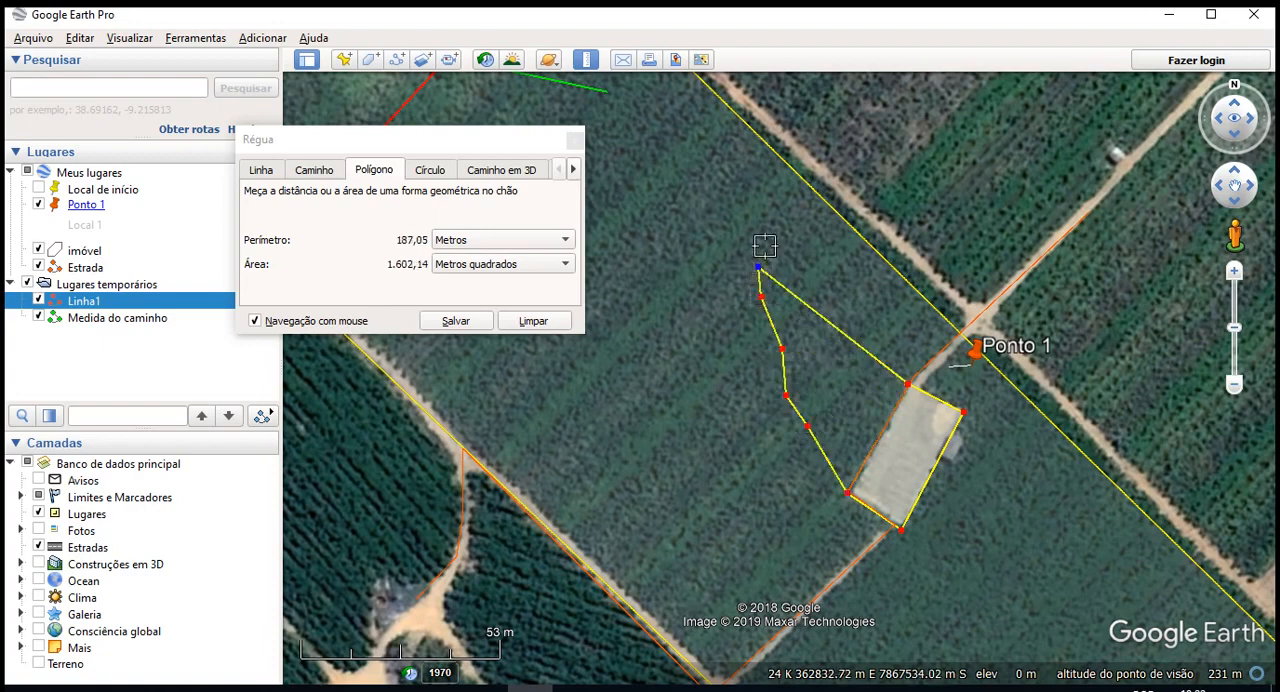
- Remove the five extra vertices so the ruler polygon keeps only the building's four corners
right_click(770, 238)
right_click(770, 238)
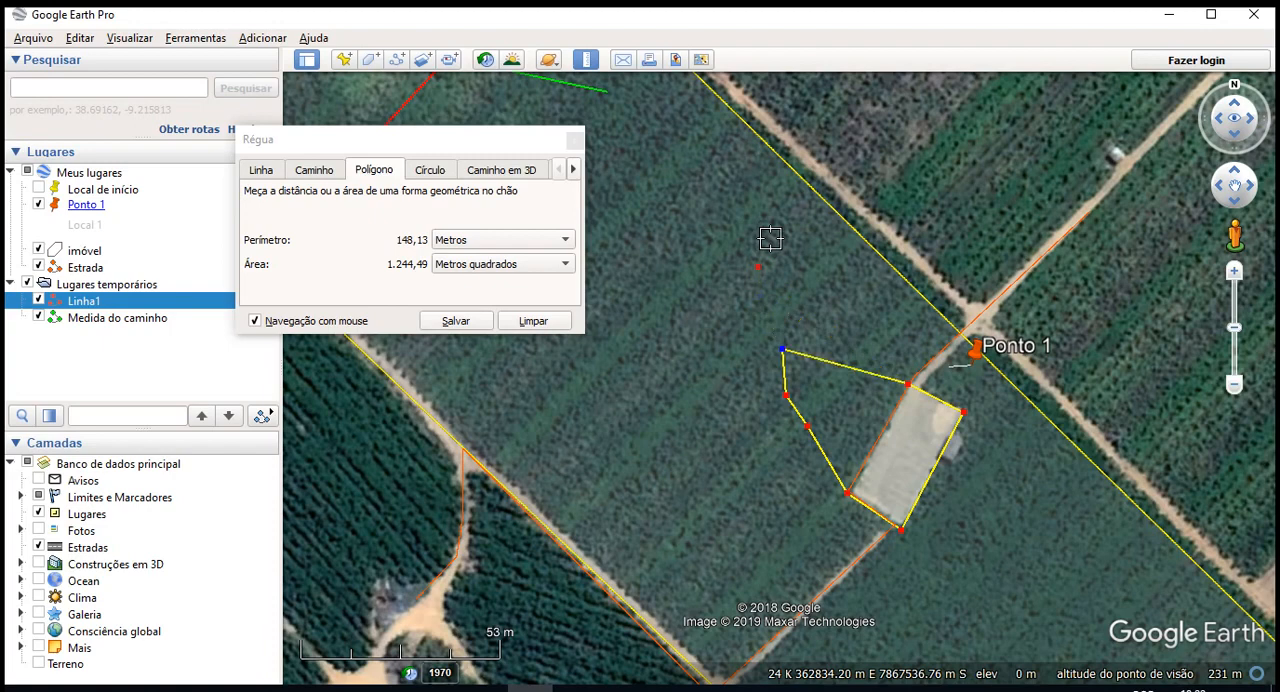
right_click(770, 238)
right_click(877, 322)
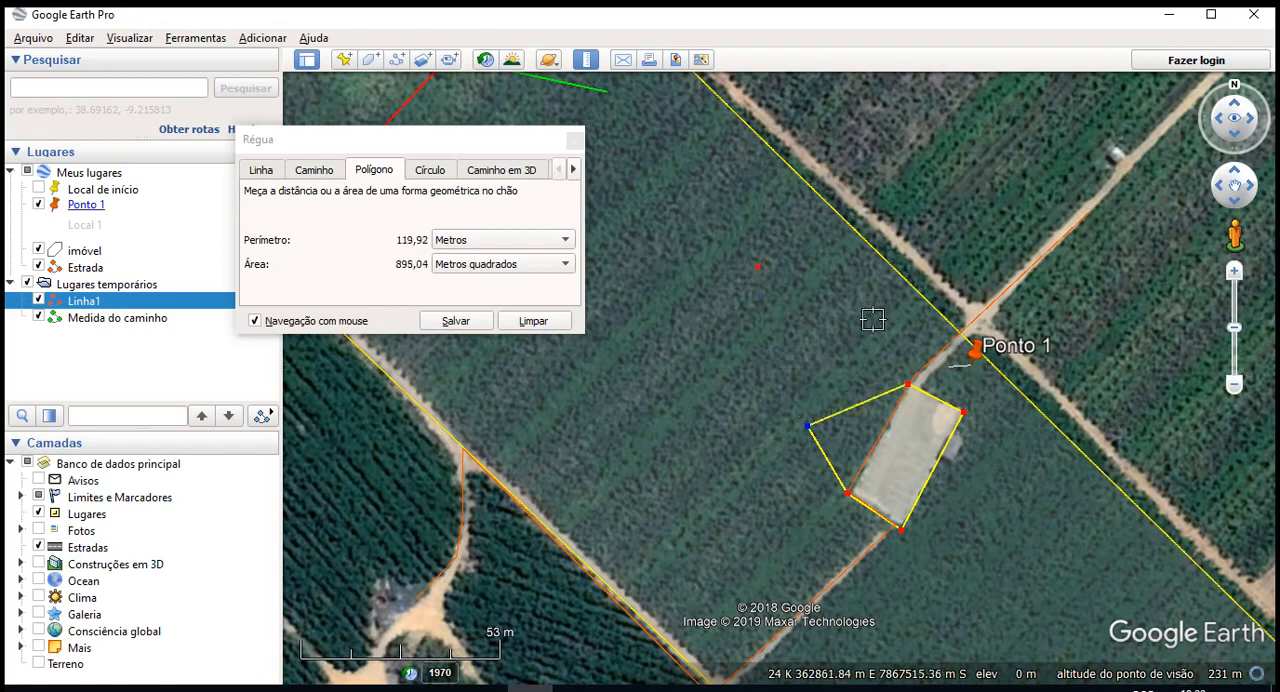
right_click(840, 329)
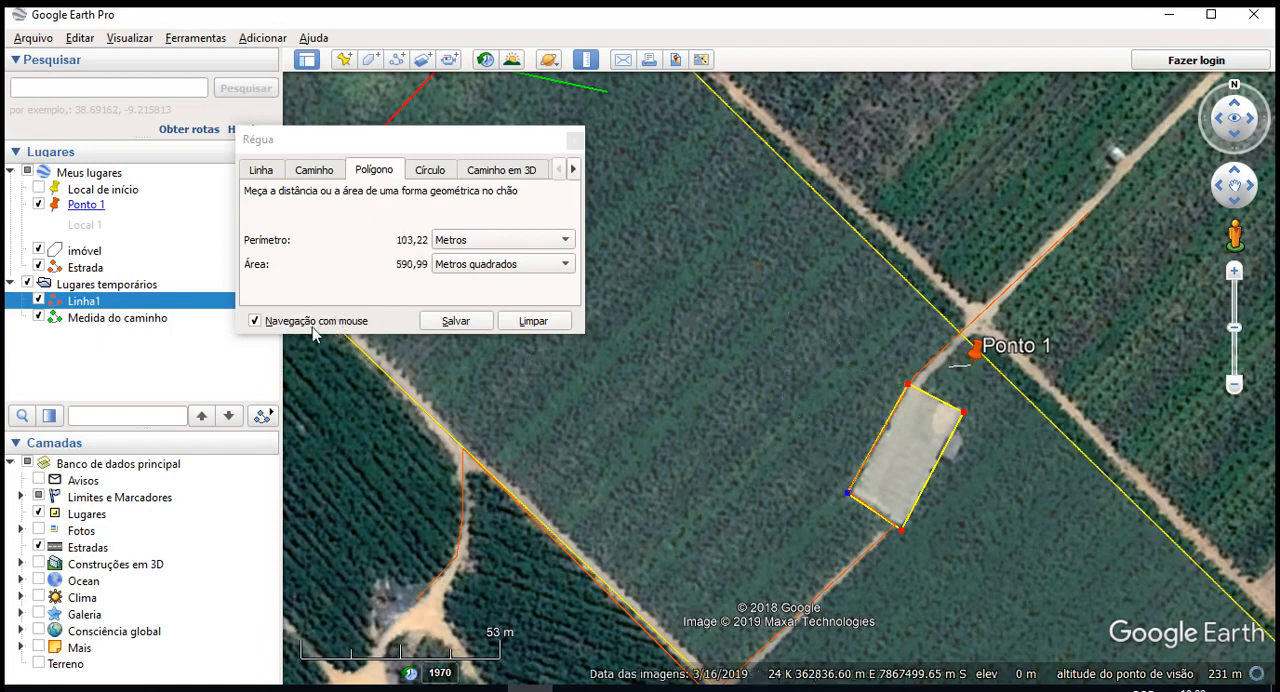
drag(833, 530, 796, 410)
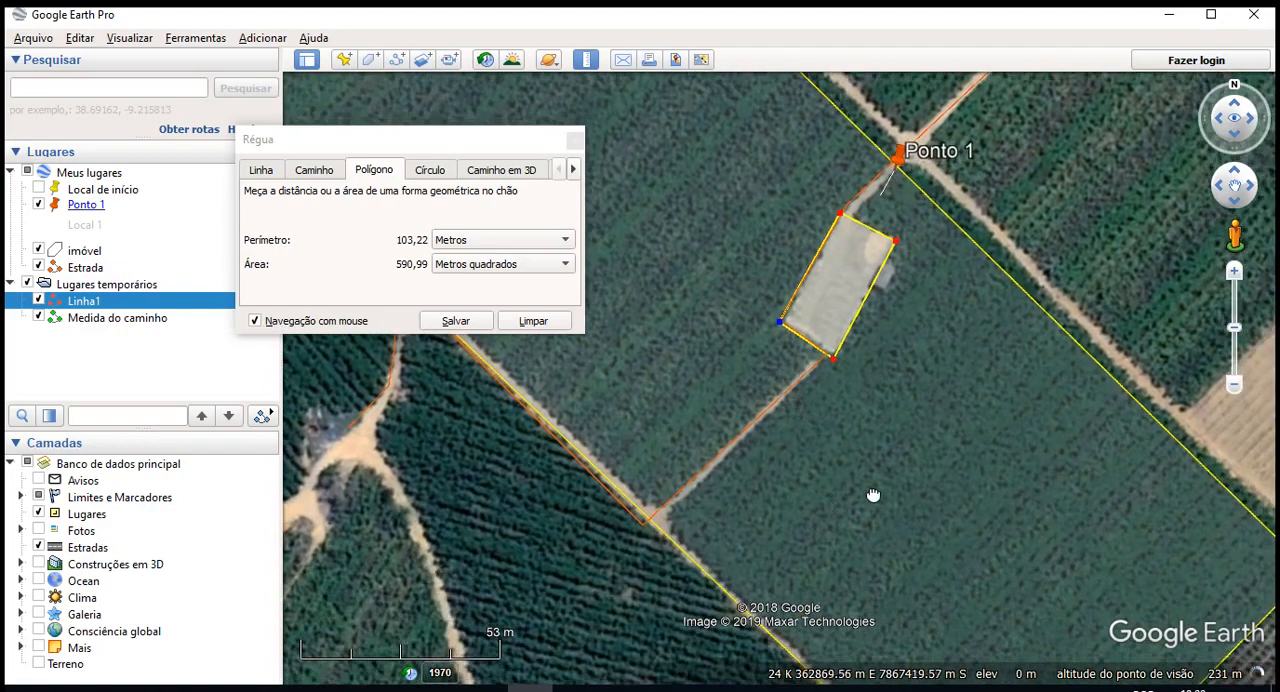
drag(873, 495, 901, 376)
drag(1014, 249, 926, 581)
drag(774, 384, 898, 578)
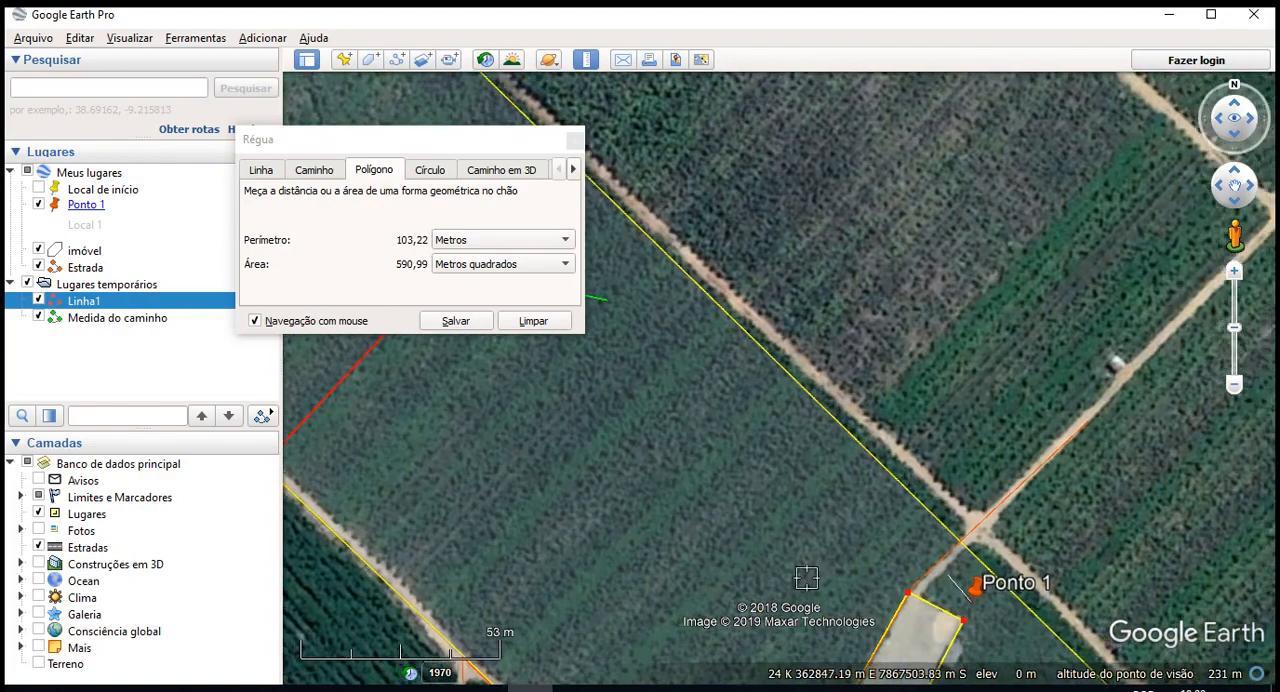
drag(806, 578, 887, 412)
drag(886, 529, 758, 280)
- Turn off mouse navigation and trace a short freehand run of vertices just west of the building
click(352, 318)
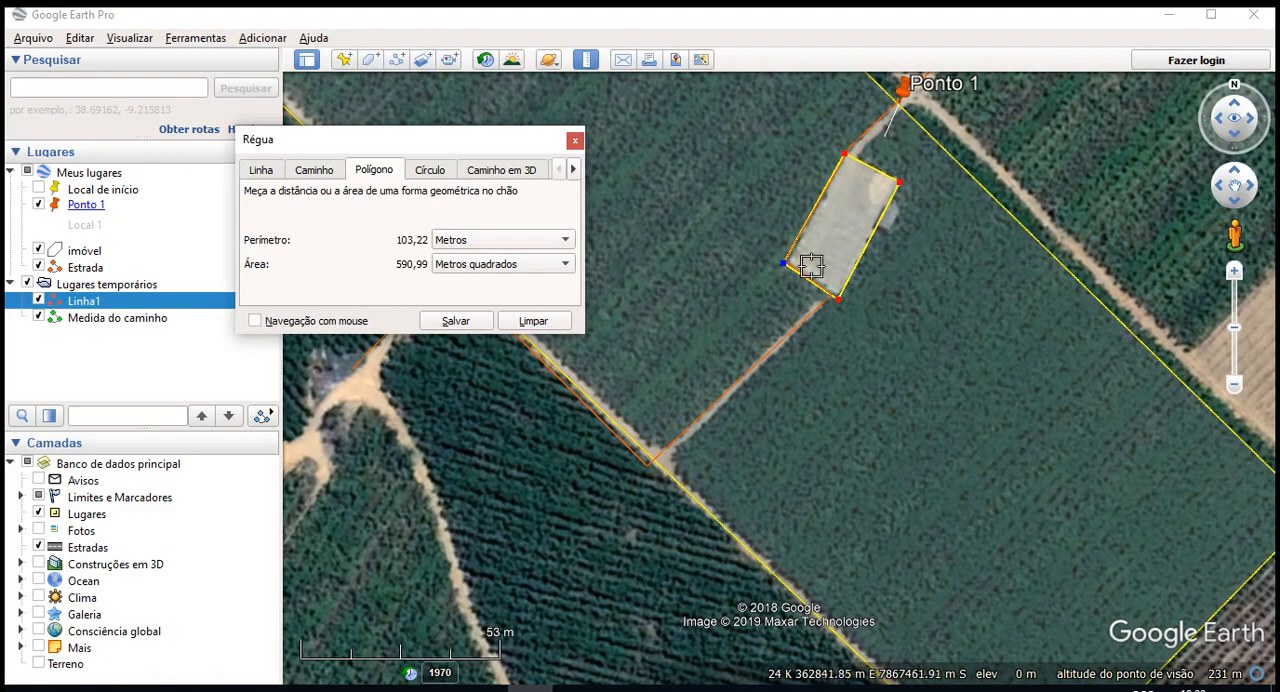
scroll(889, 585, down, 2)
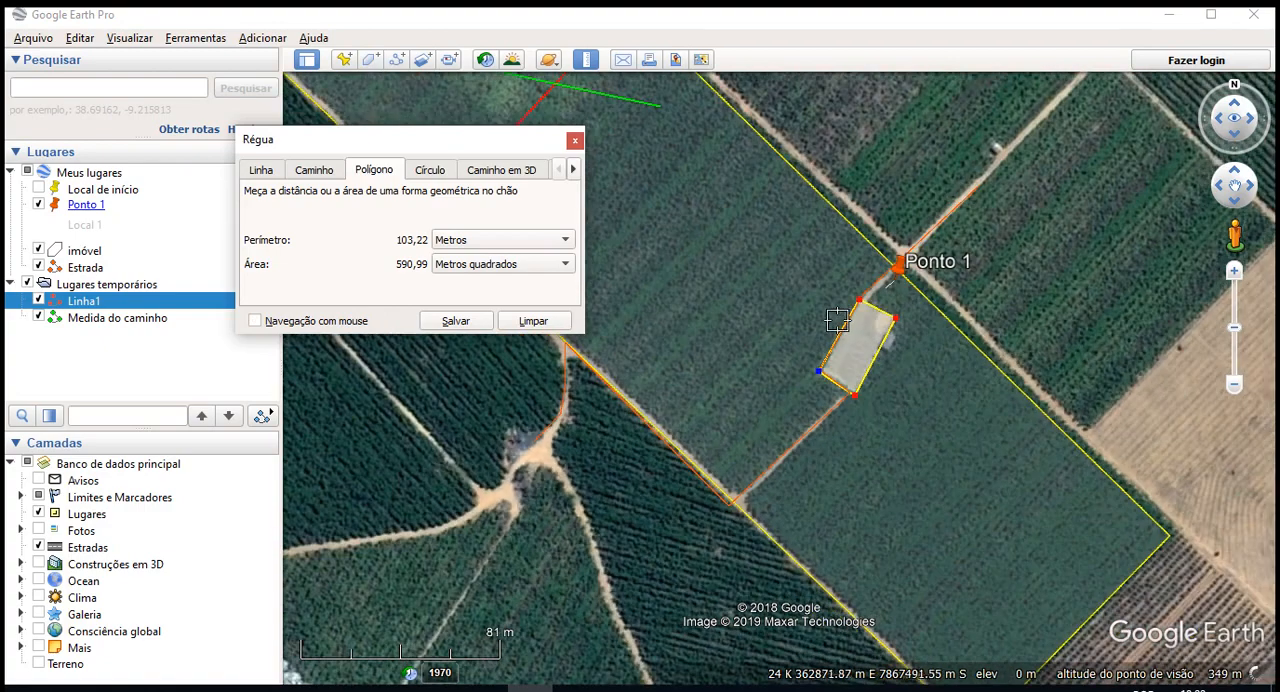
scroll(838, 320, up, 2)
drag(784, 349, 764, 329)
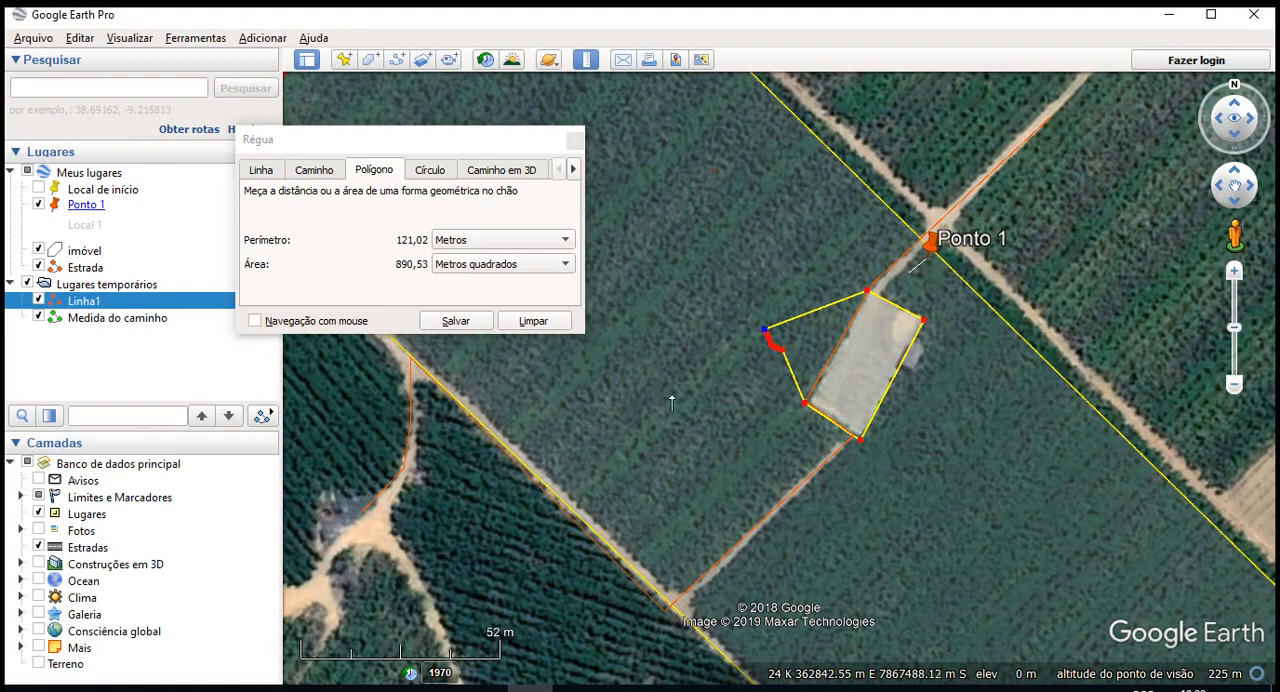
- With mouse navigation back on, remove the freehand vertices from the ruler polygon and place the building's west corner again
click(254, 320)
right_click(737, 342)
right_click(737, 342)
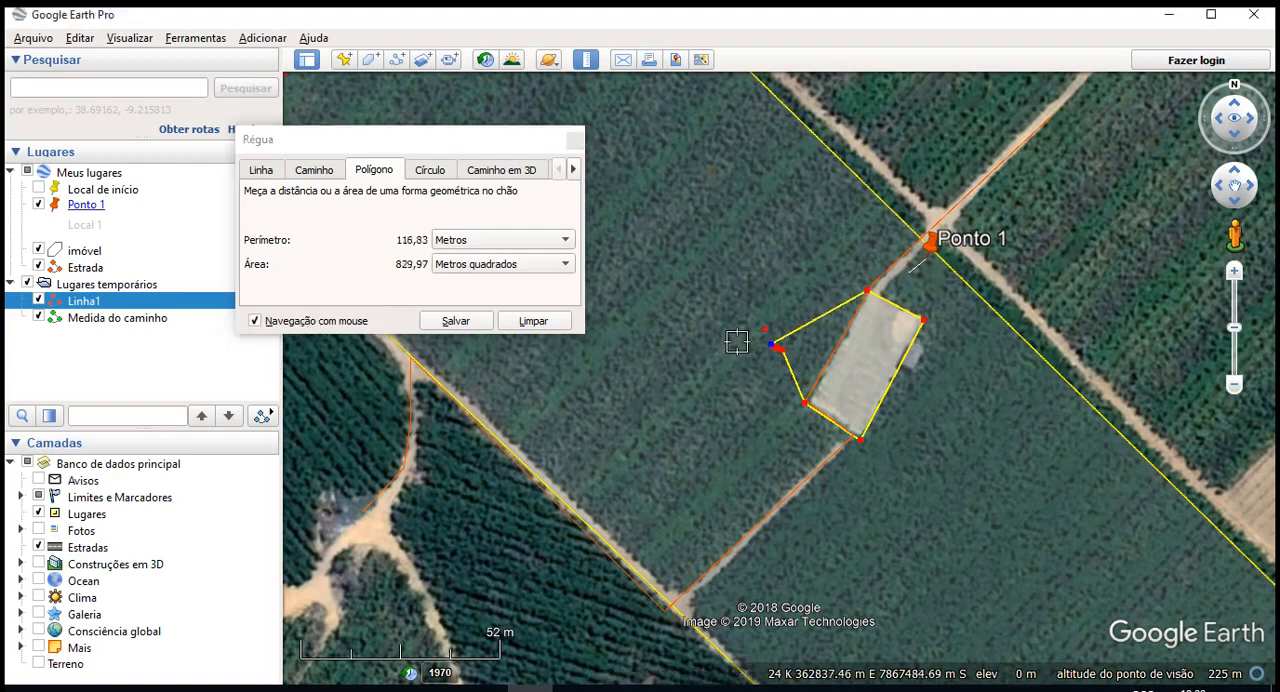
right_click(737, 342)
right_click(737, 342)
right_click(737, 342)
right_click(737, 342)
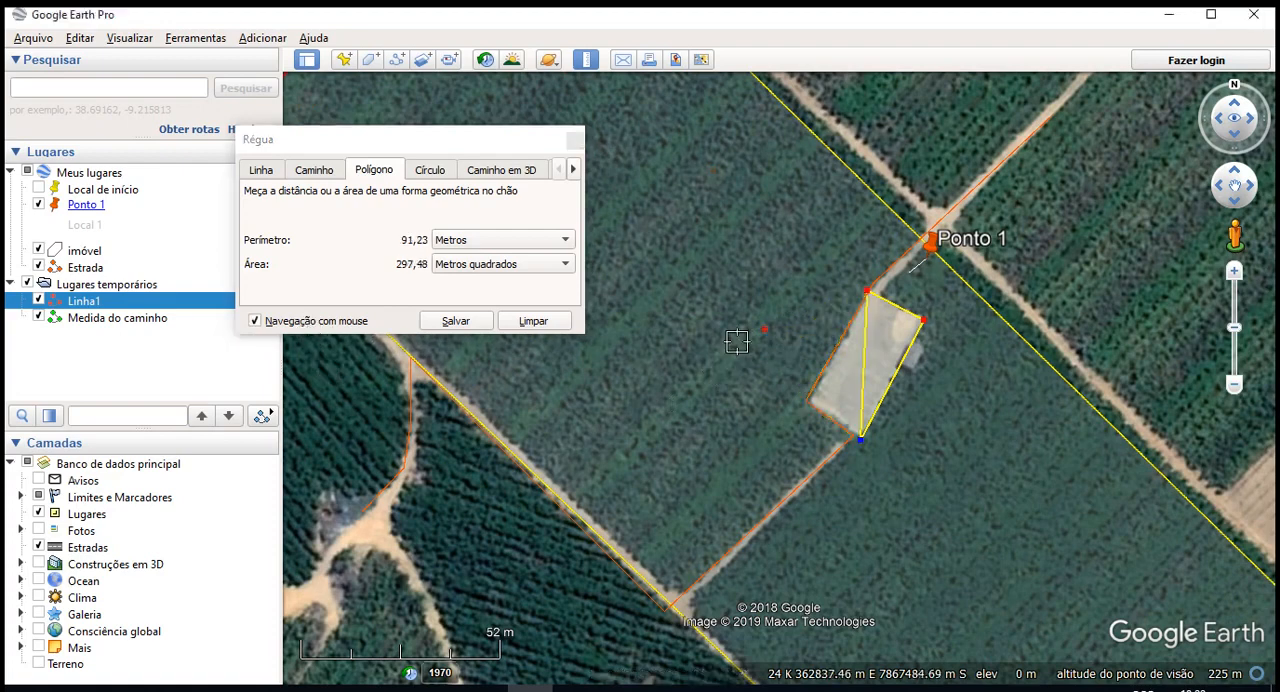
click(810, 403)
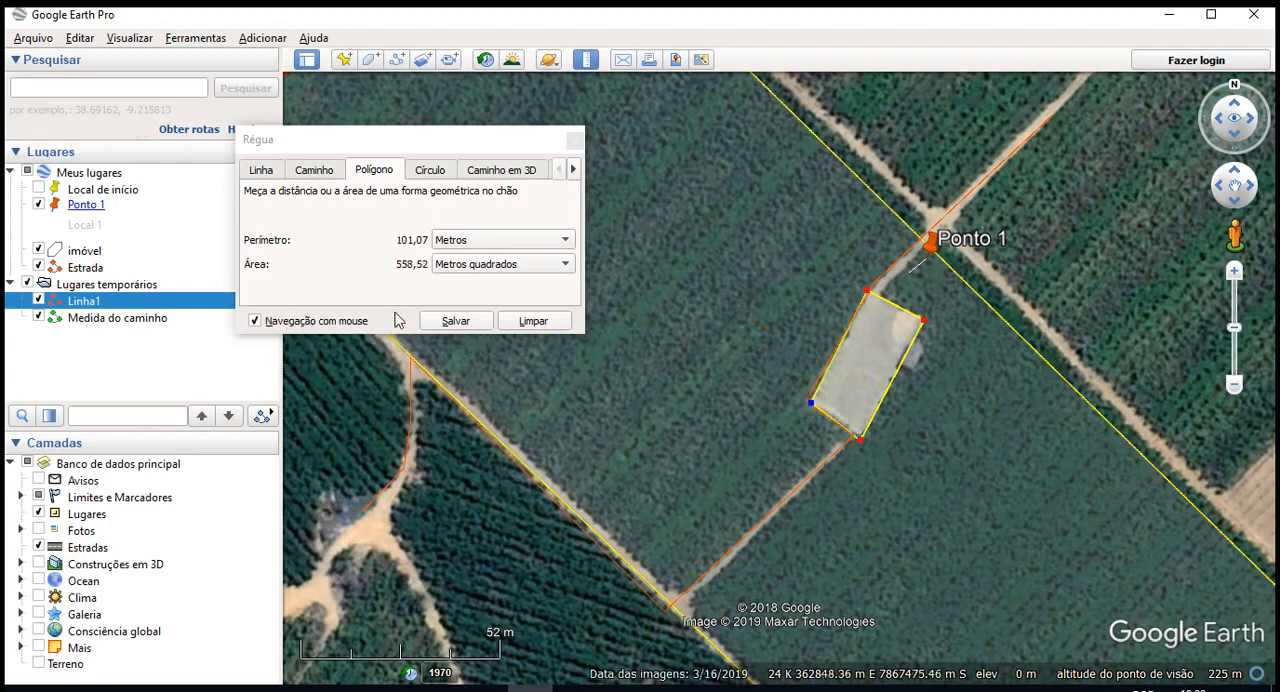
- Save the ruler polygon as a new polygon named CONSTRUÇÃO, with a red (#ff0000) area colour at 30% opacity
click(456, 321)
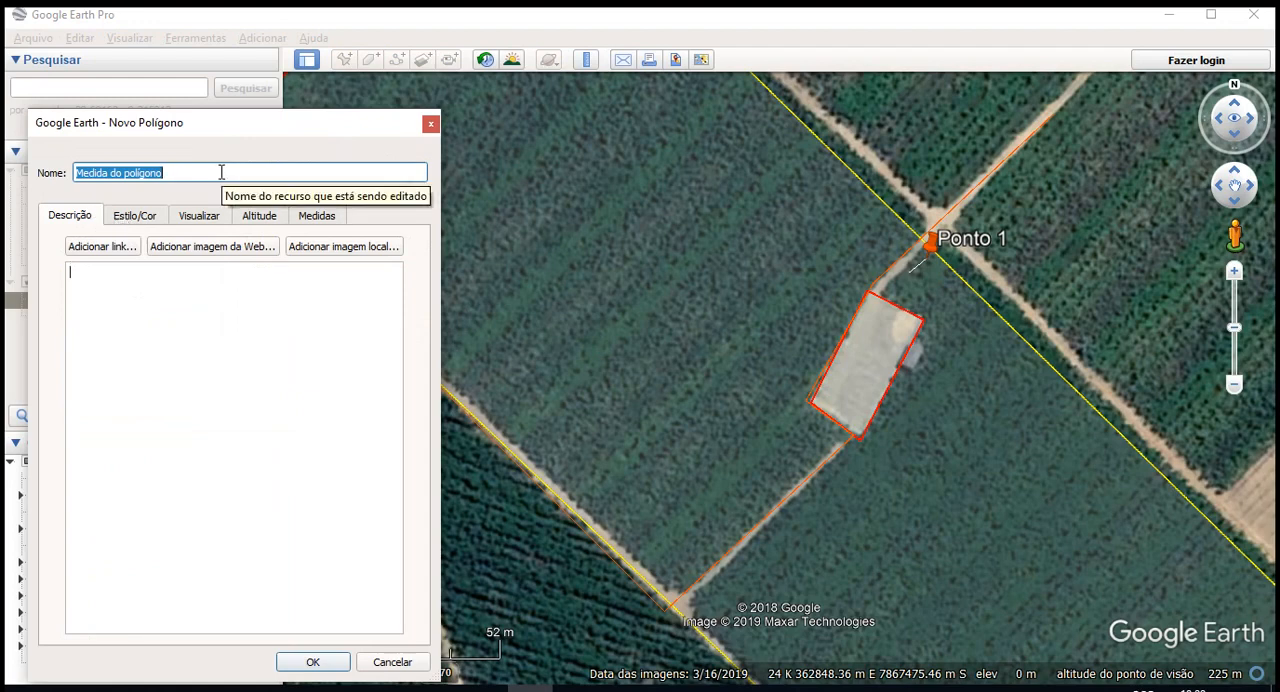
text(c)
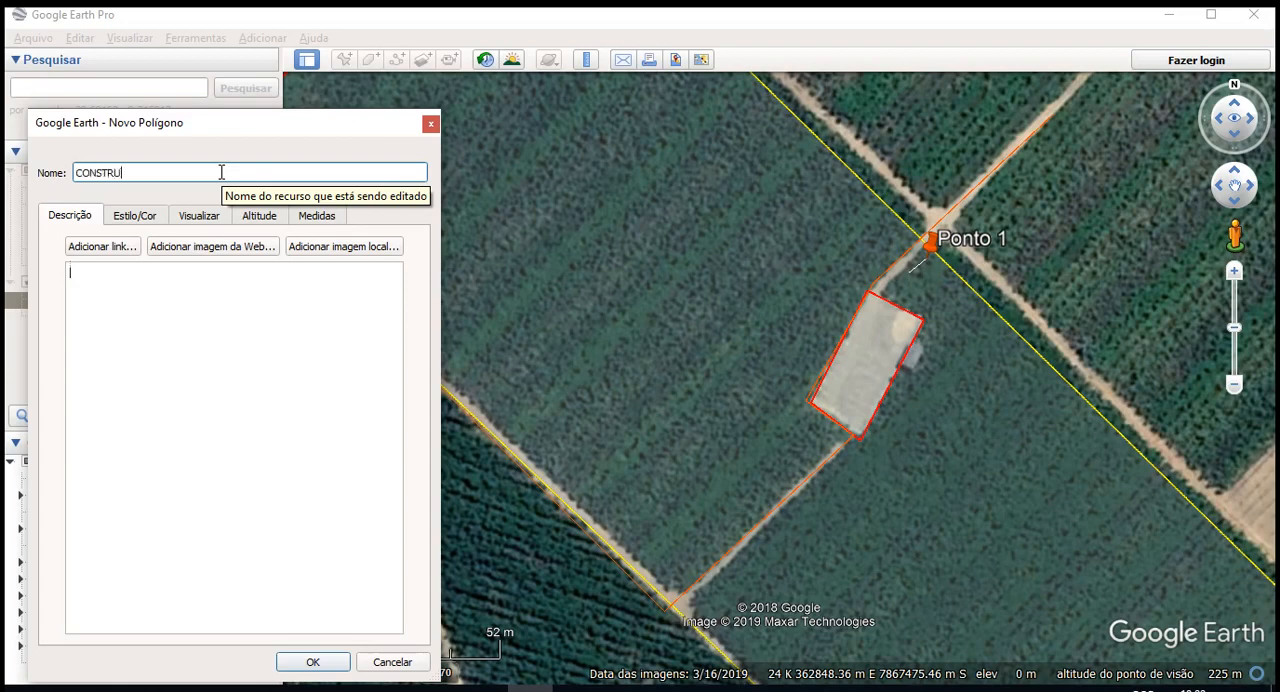
click(134, 215)
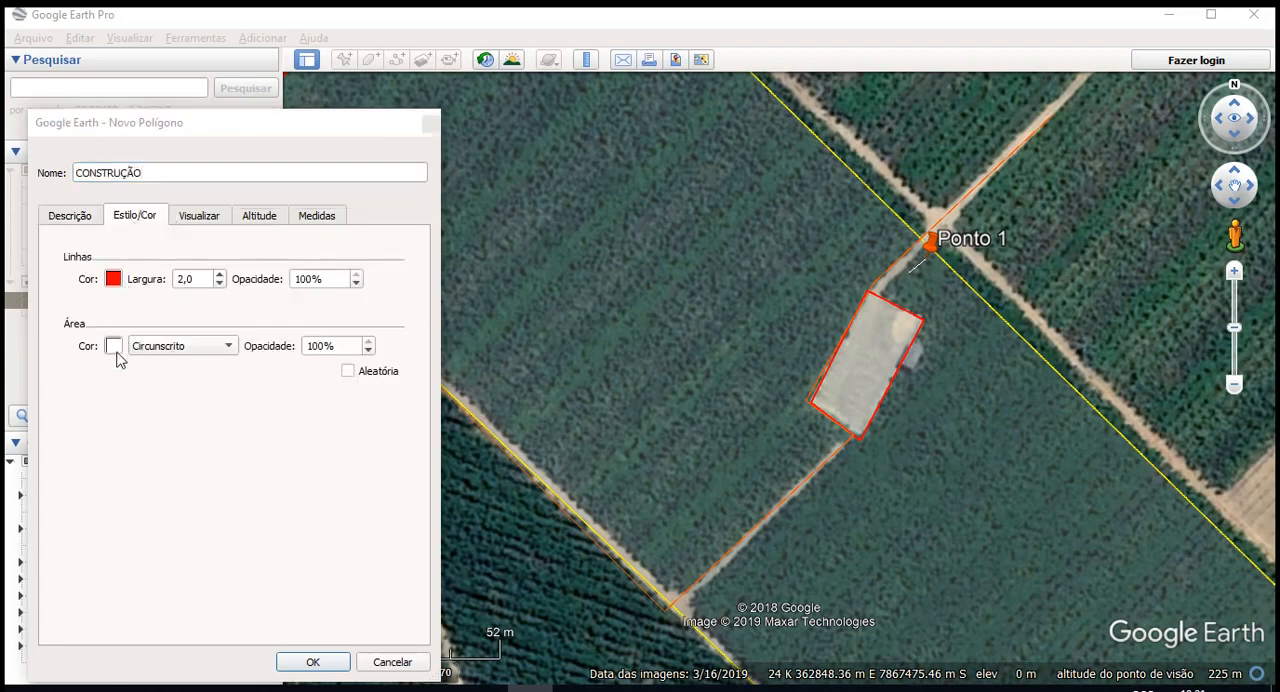
click(114, 346)
click(61, 315)
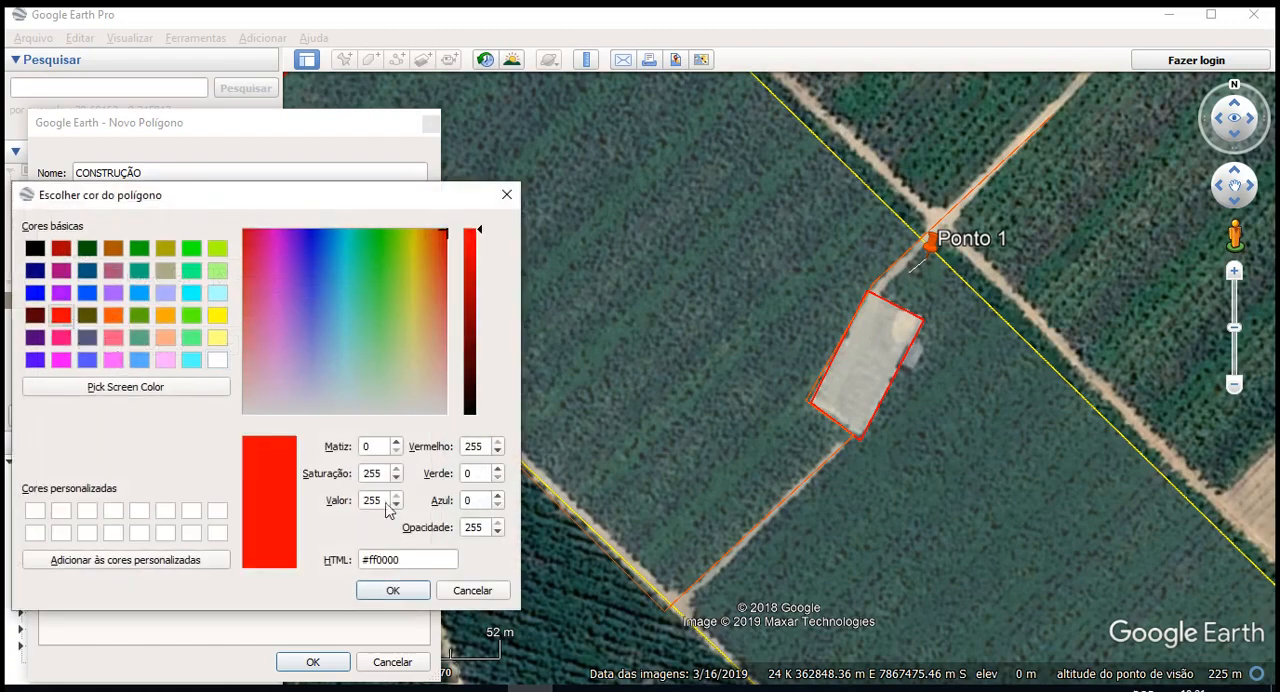
click(392, 591)
drag(331, 347, 301, 347)
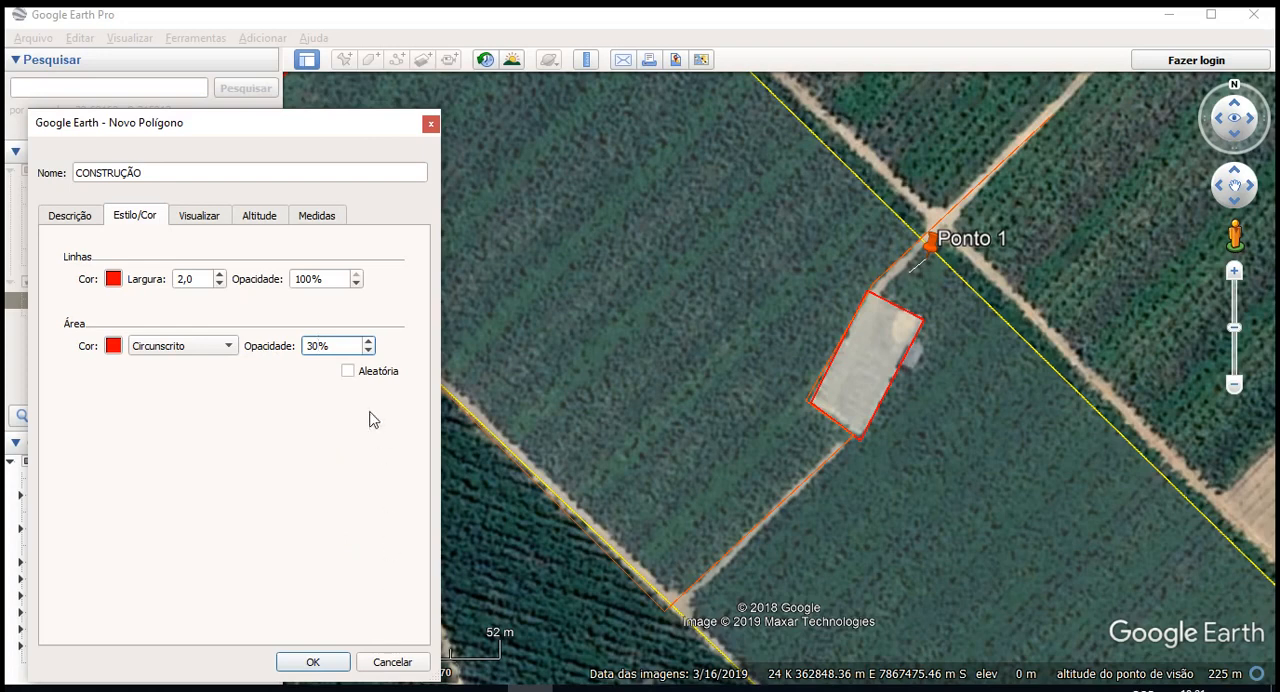
drag(320, 684, 324, 679)
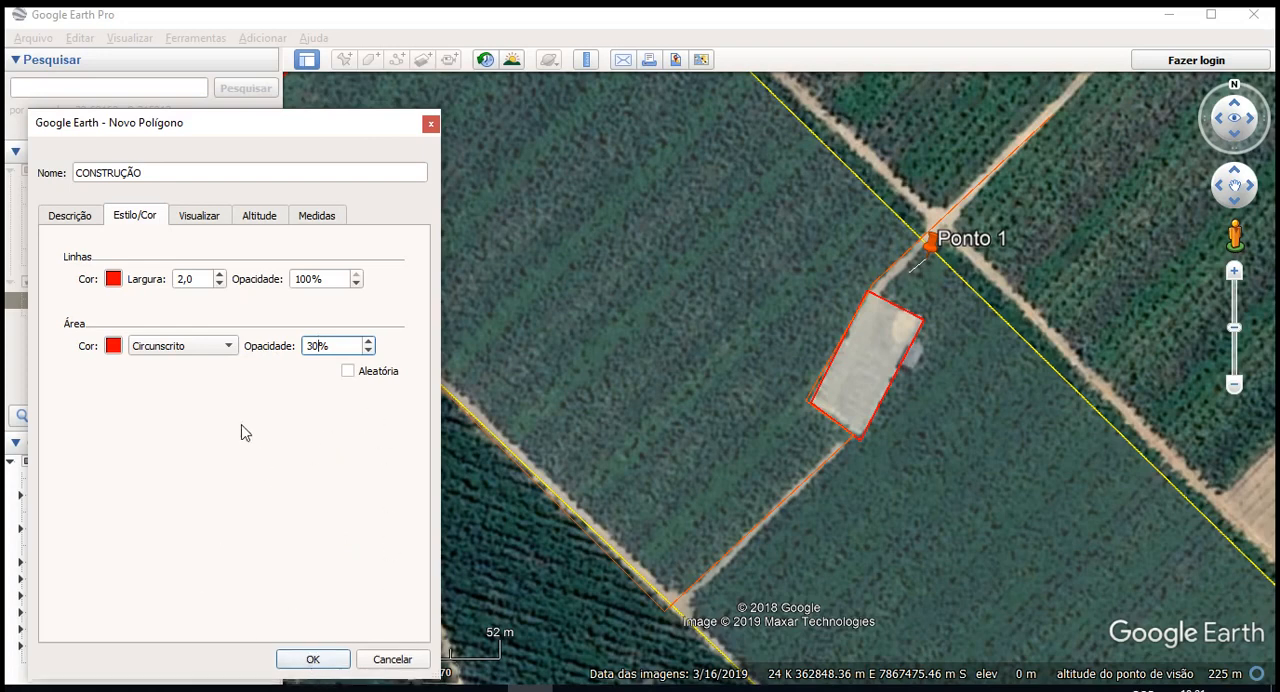
- Set the CONSTRUÇÃO polygon's area style to Sólido+circunscrito and finish creating it
click(175, 344)
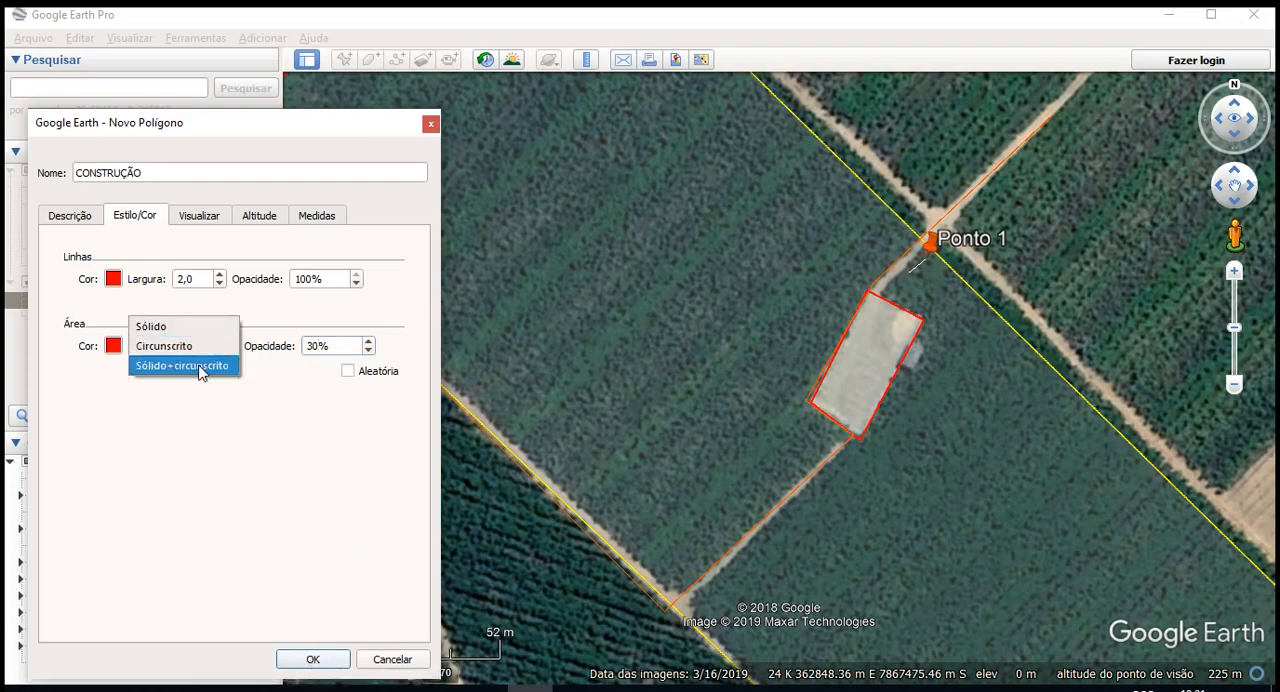
click(200, 366)
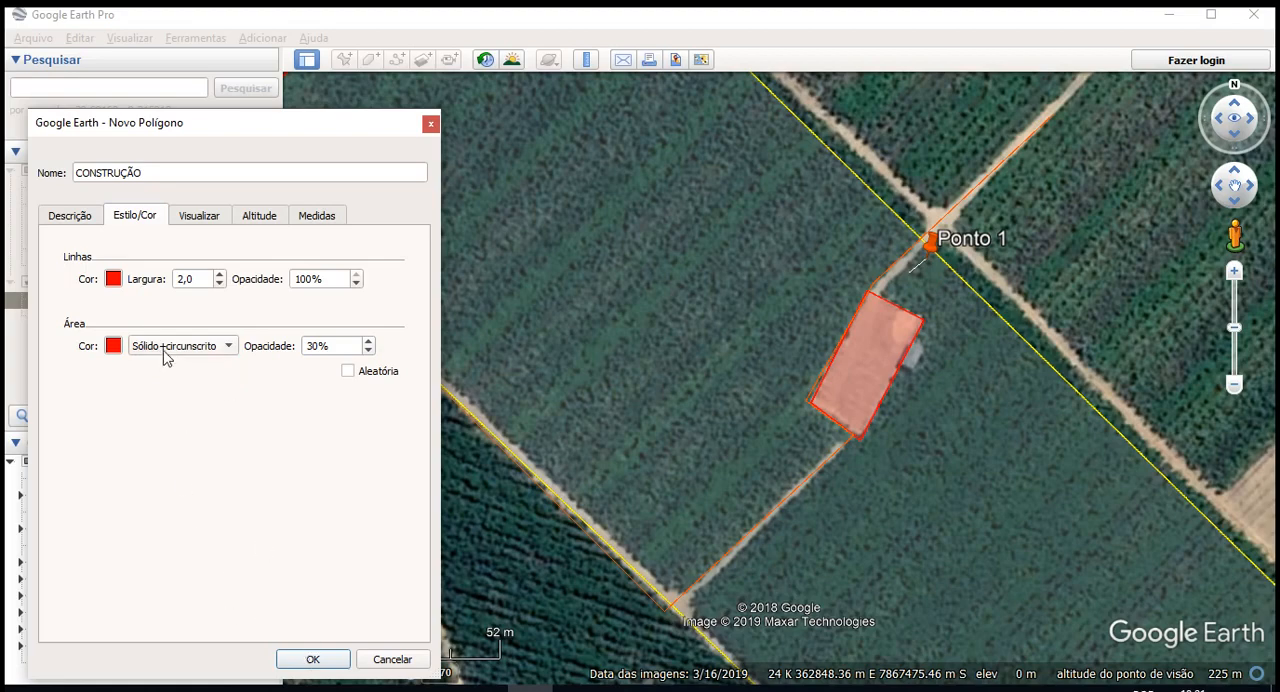
click(163, 350)
click(166, 352)
click(313, 659)
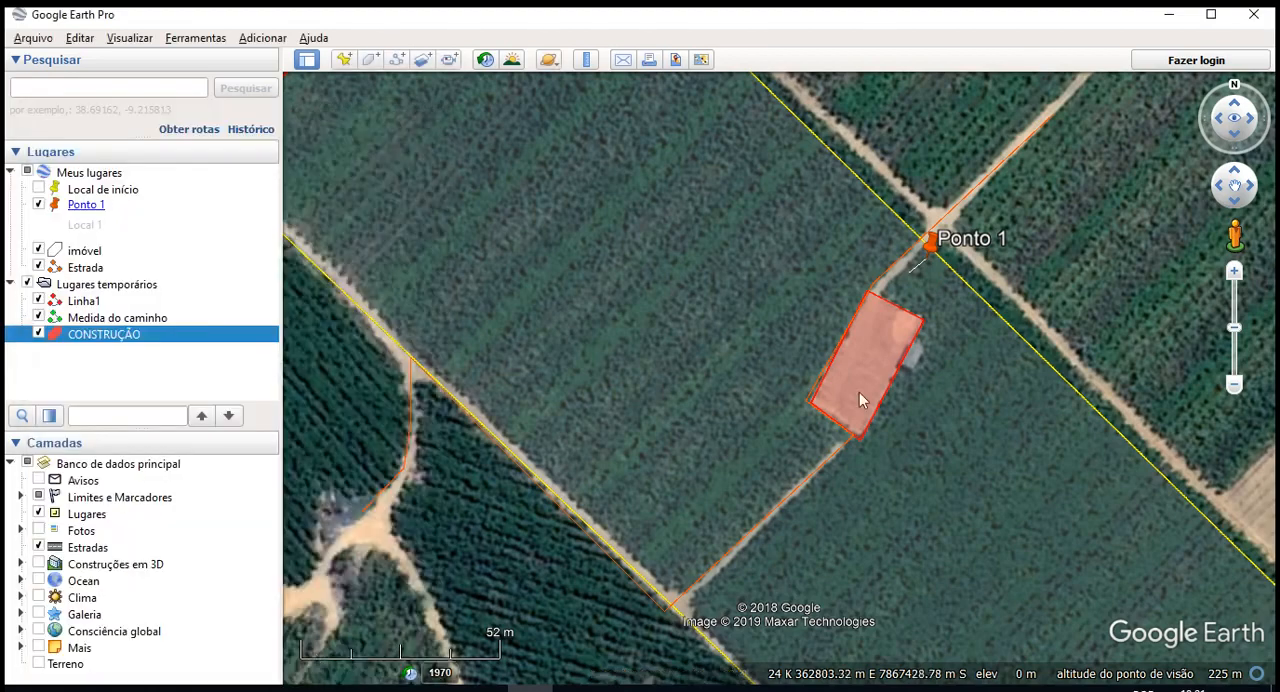
- Start a ruler circle measurement in metres centred on the CONSTRUÇÃO polygon
scroll(903, 365, down, 5)
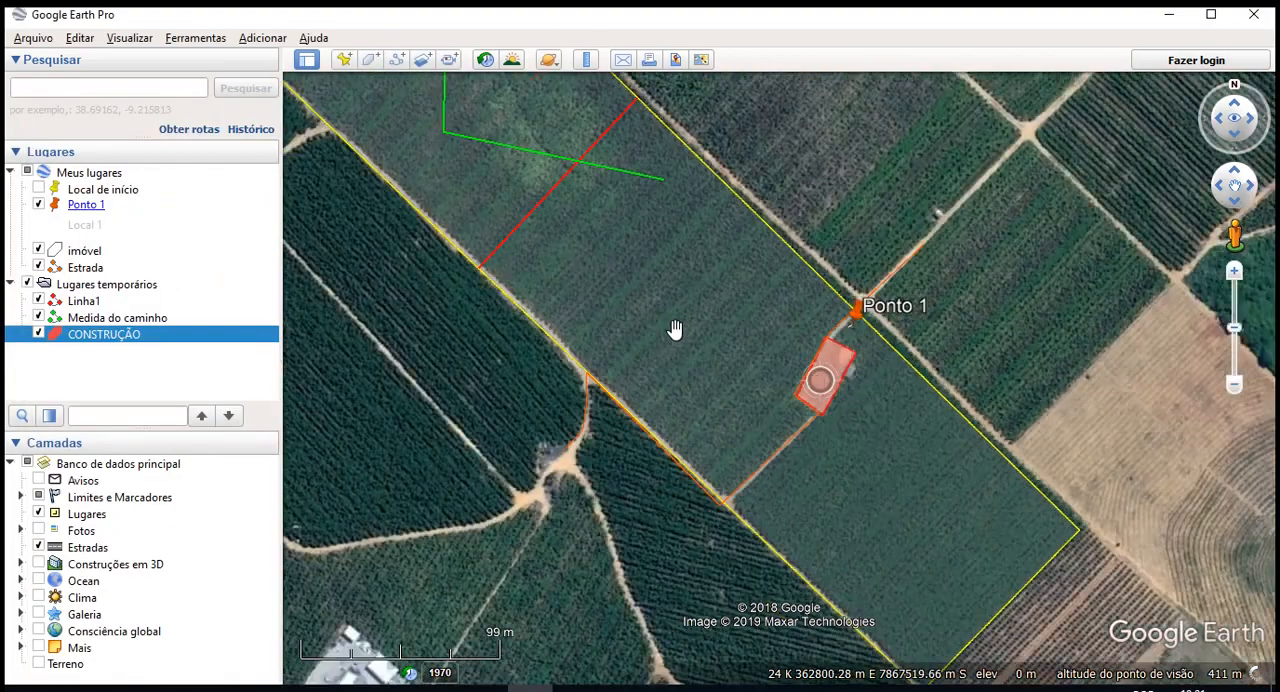
drag(682, 370, 709, 520)
scroll(689, 494, down, 4)
drag(620, 466, 547, 401)
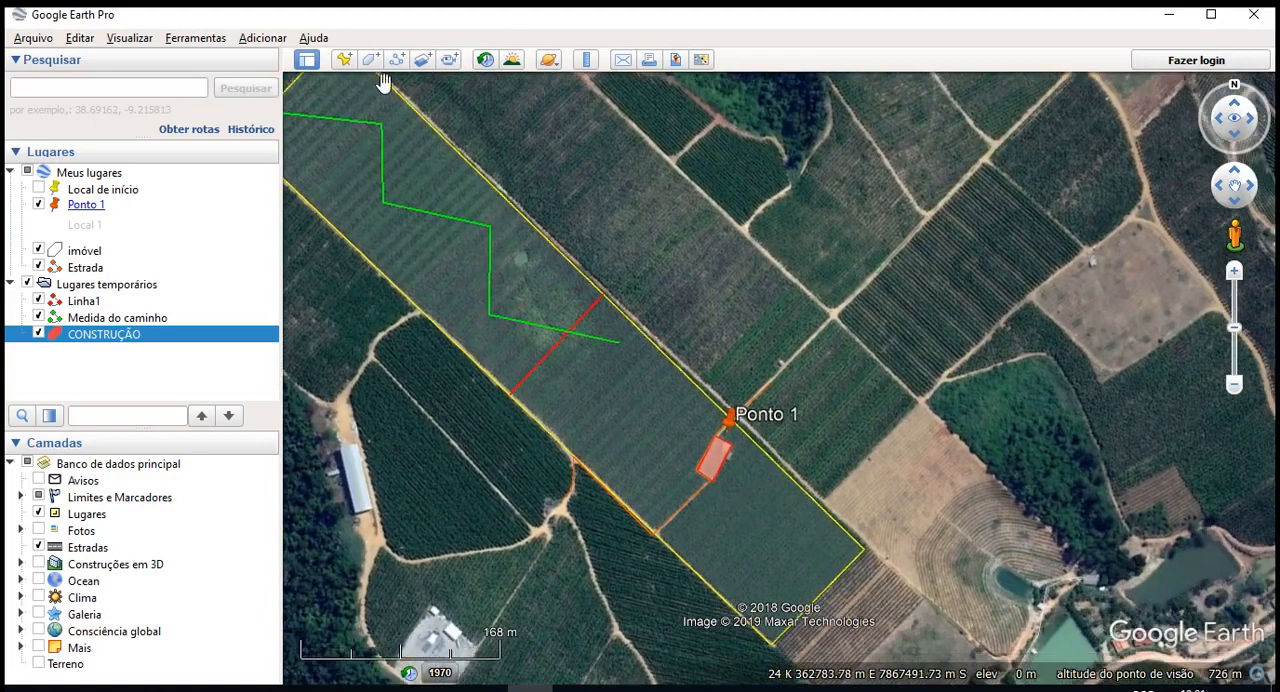
click(586, 59)
click(430, 170)
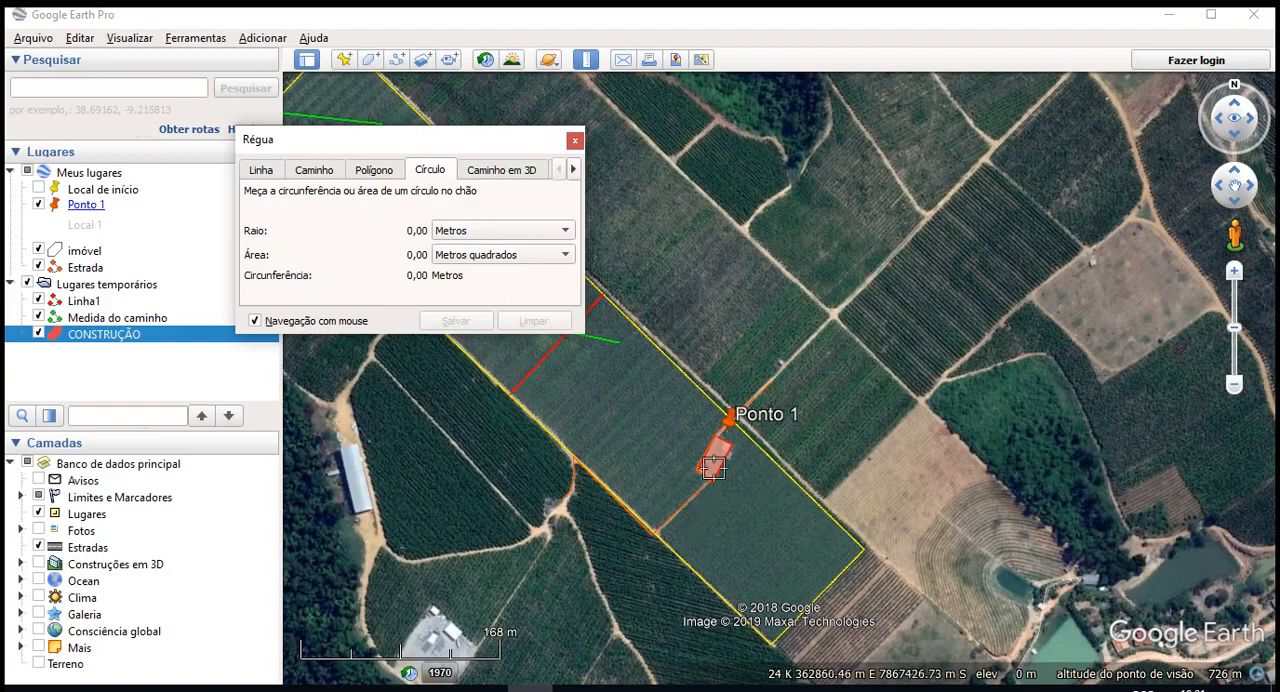
scroll(705, 458, up, 3)
scroll(704, 450, up, 1)
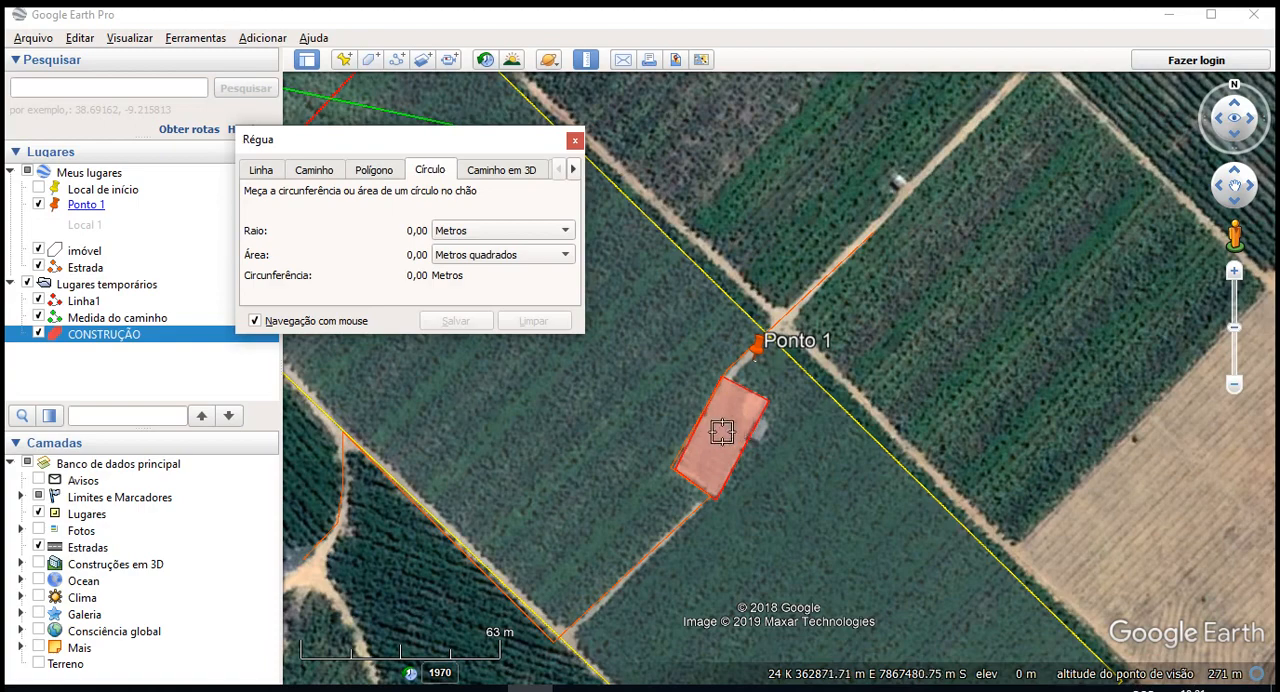
click(722, 432)
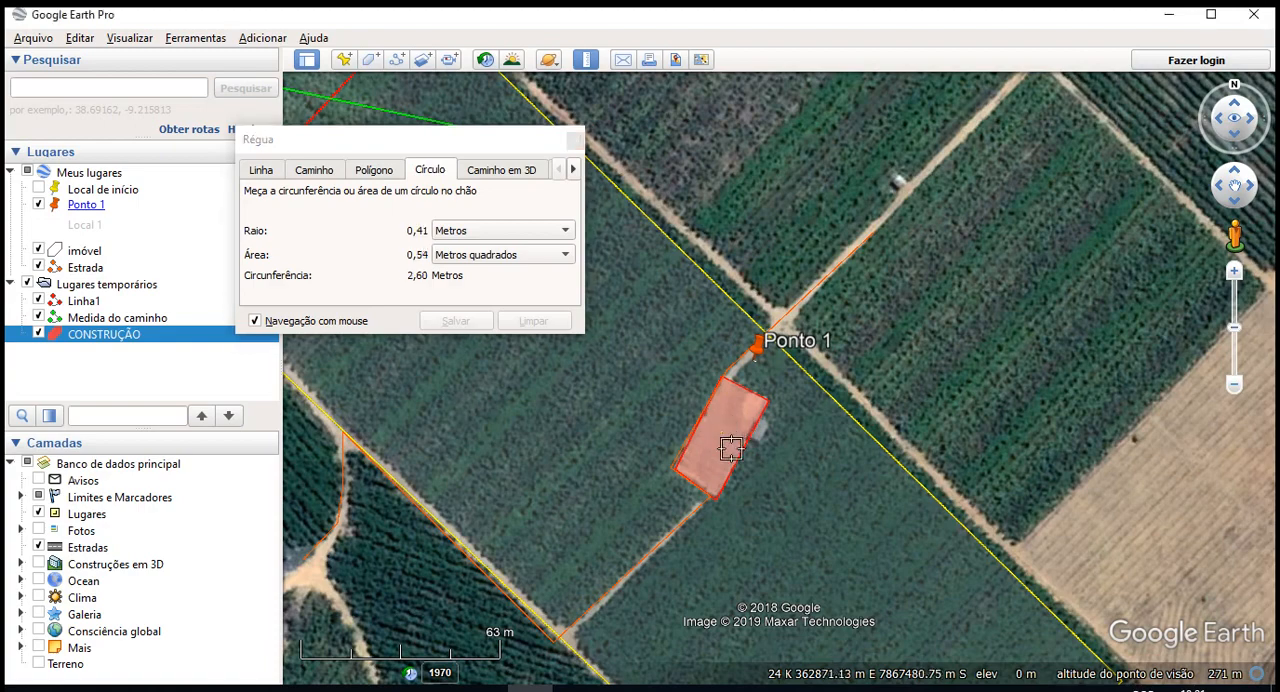
- Extend the ruler circle to a radius of about 200 m, ending near the dirt-road junction east-northeast of the building
scroll(745, 445, down, 2)
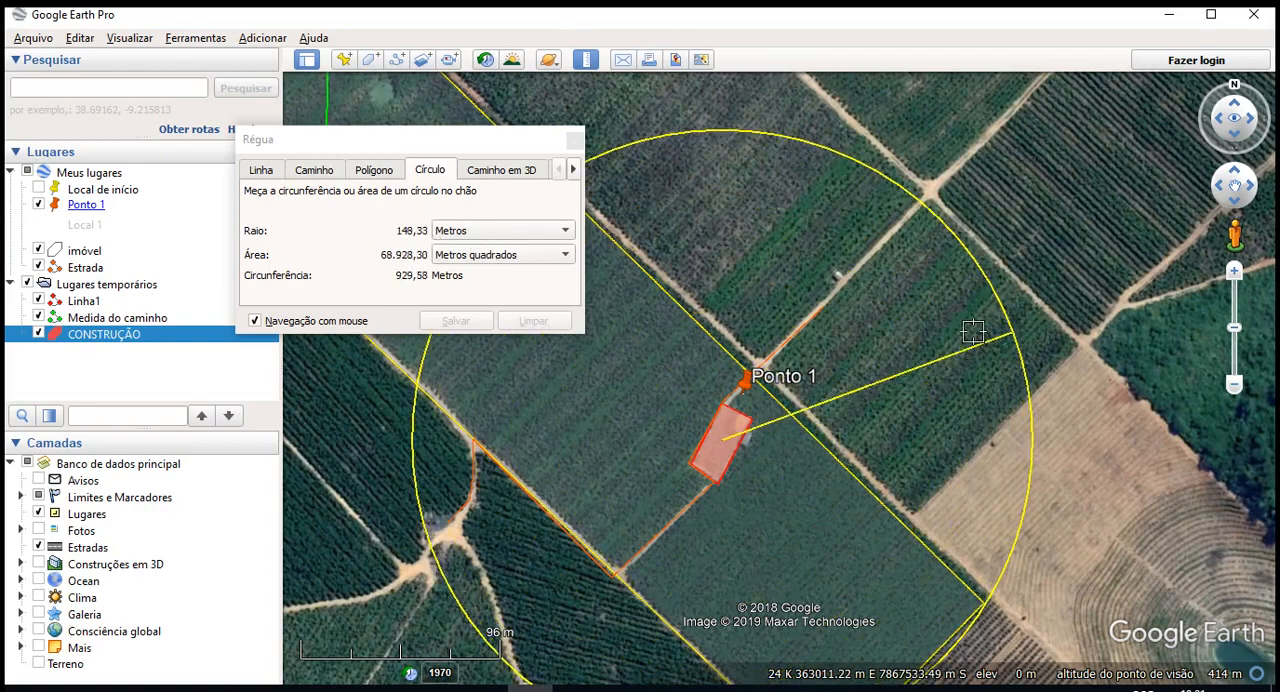
scroll(870, 258, down, 4)
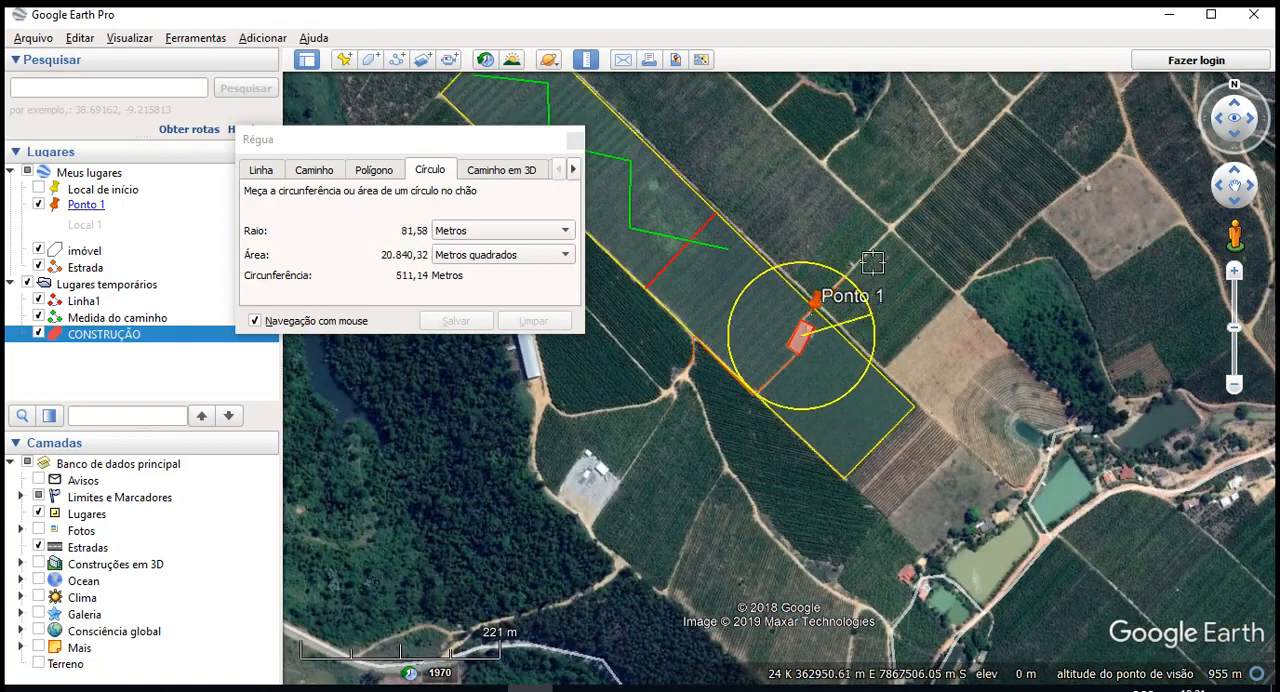
scroll(885, 234, up, 2)
scroll(816, 315, down, 2)
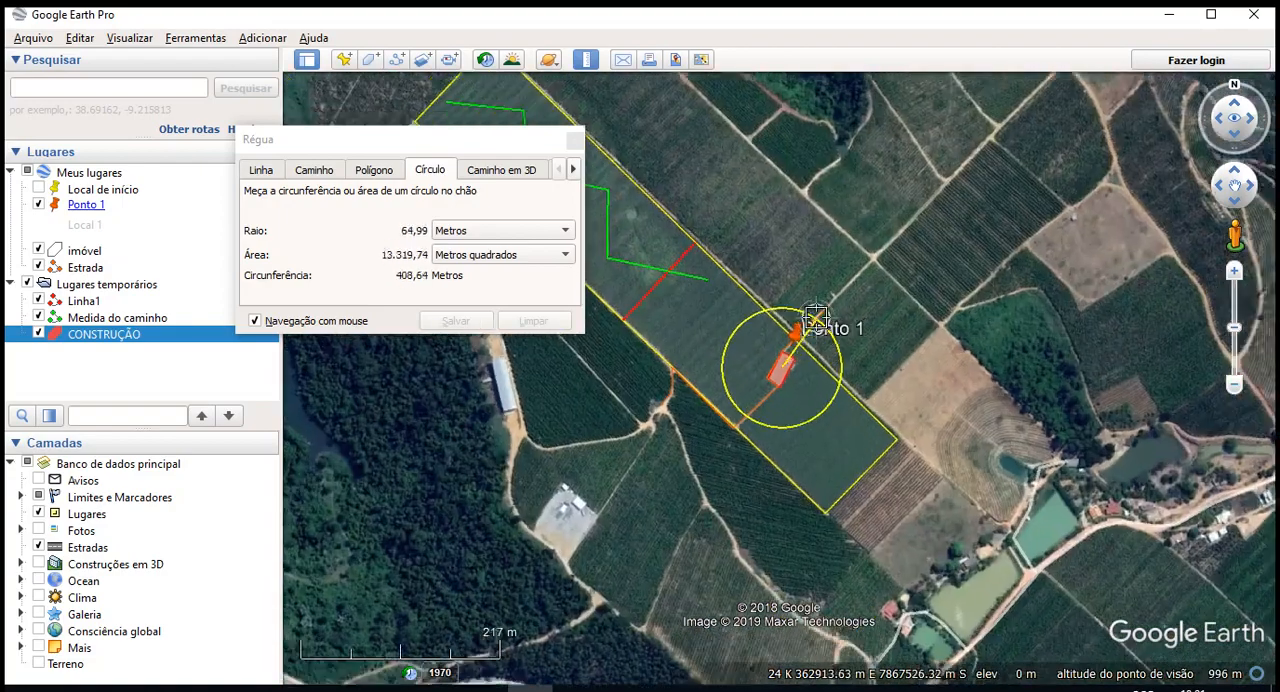
scroll(830, 328, up, 2)
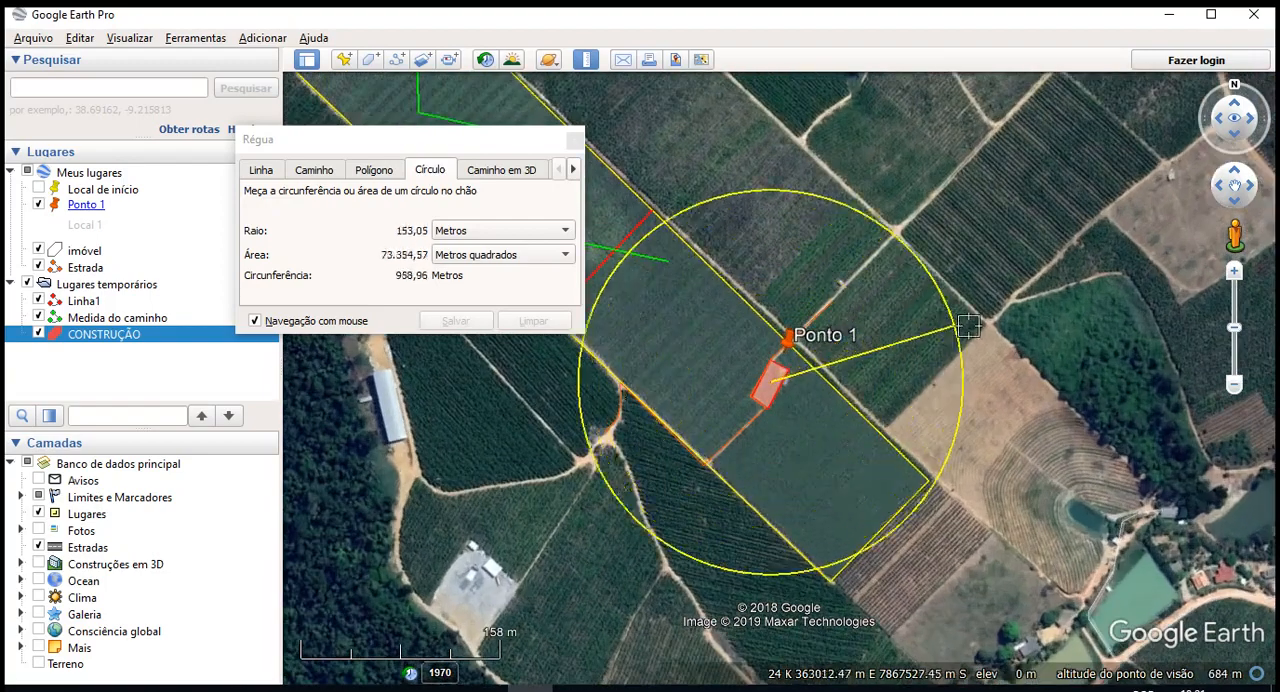
scroll(966, 305, down, 2)
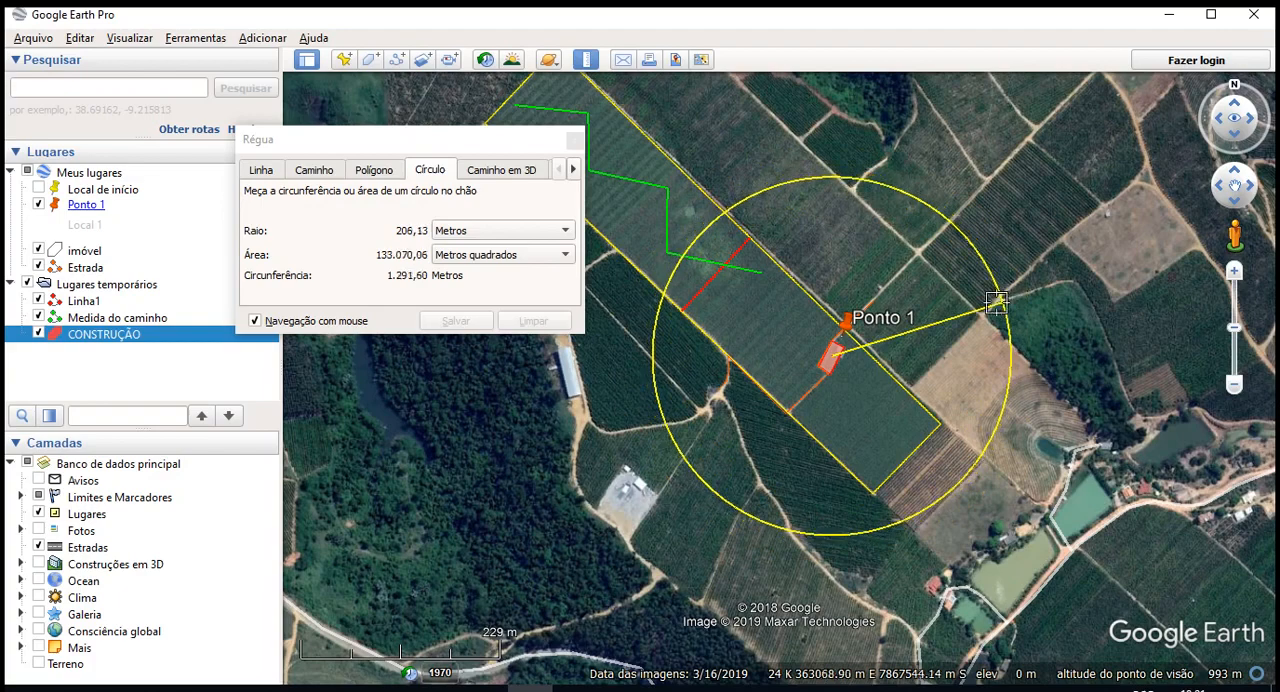
scroll(977, 306, up, 1)
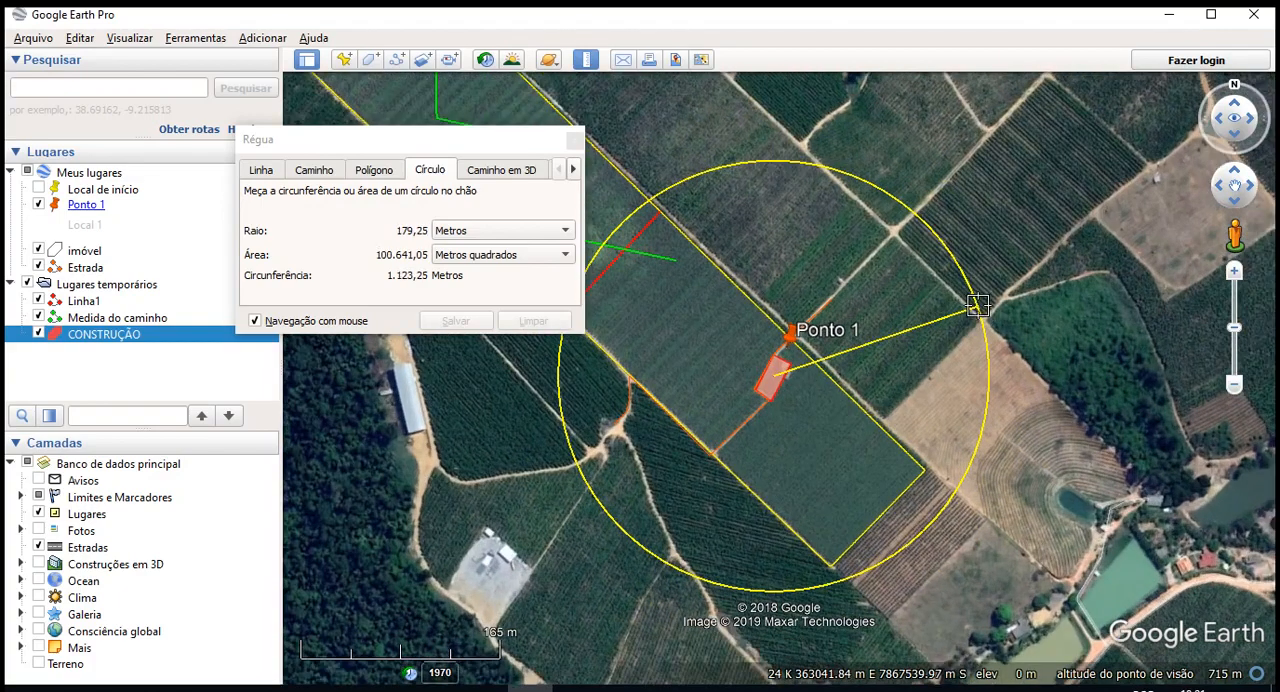
scroll(1030, 285, up, 1)
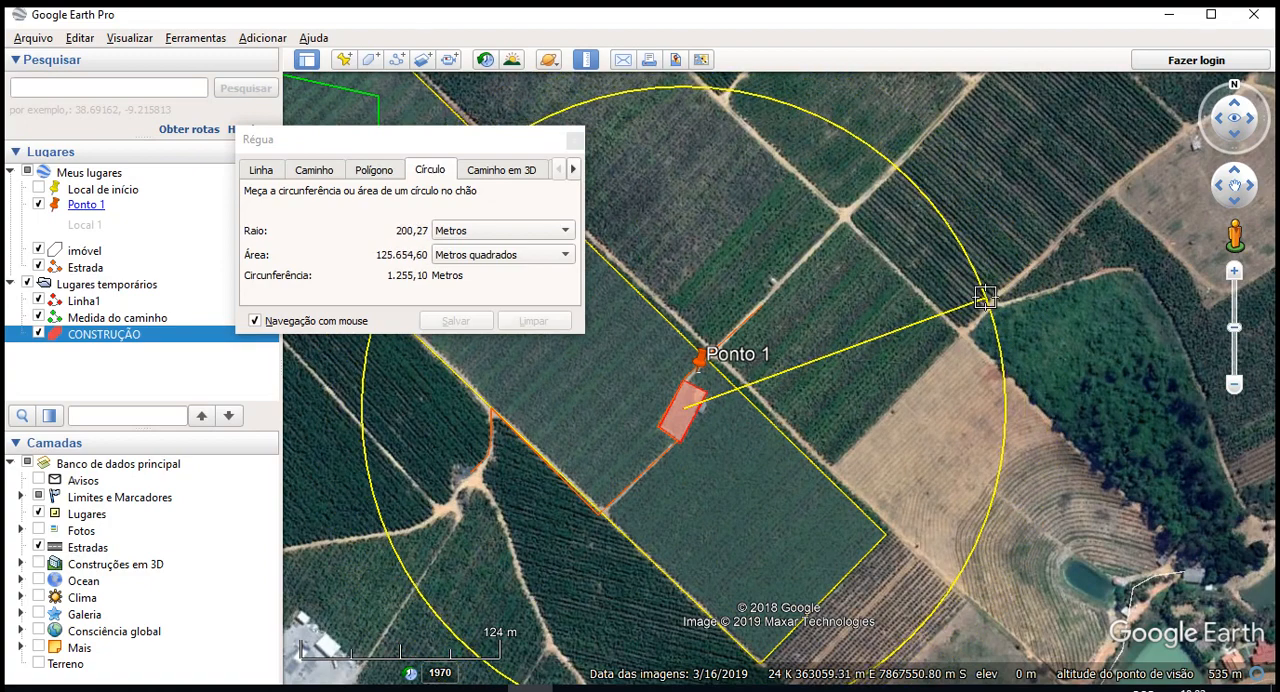
click(985, 297)
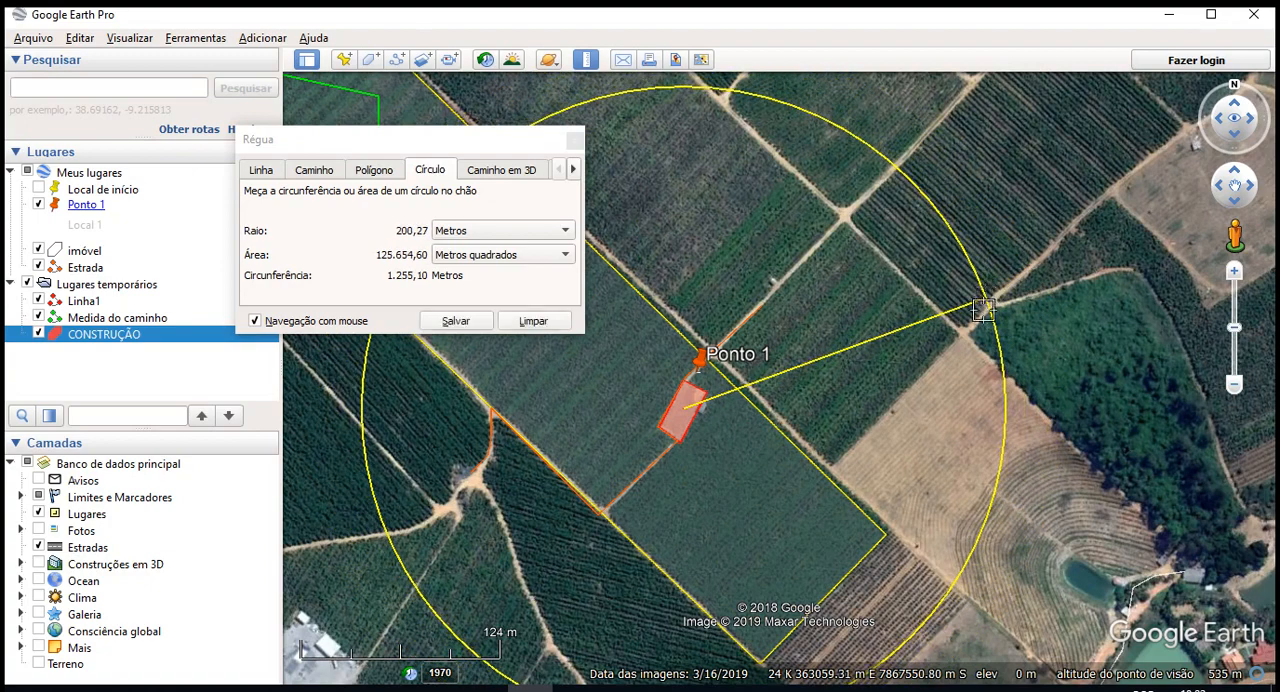
- Save the measured circle as a new path named INFLUENCIA
scroll(990, 297, down, 2)
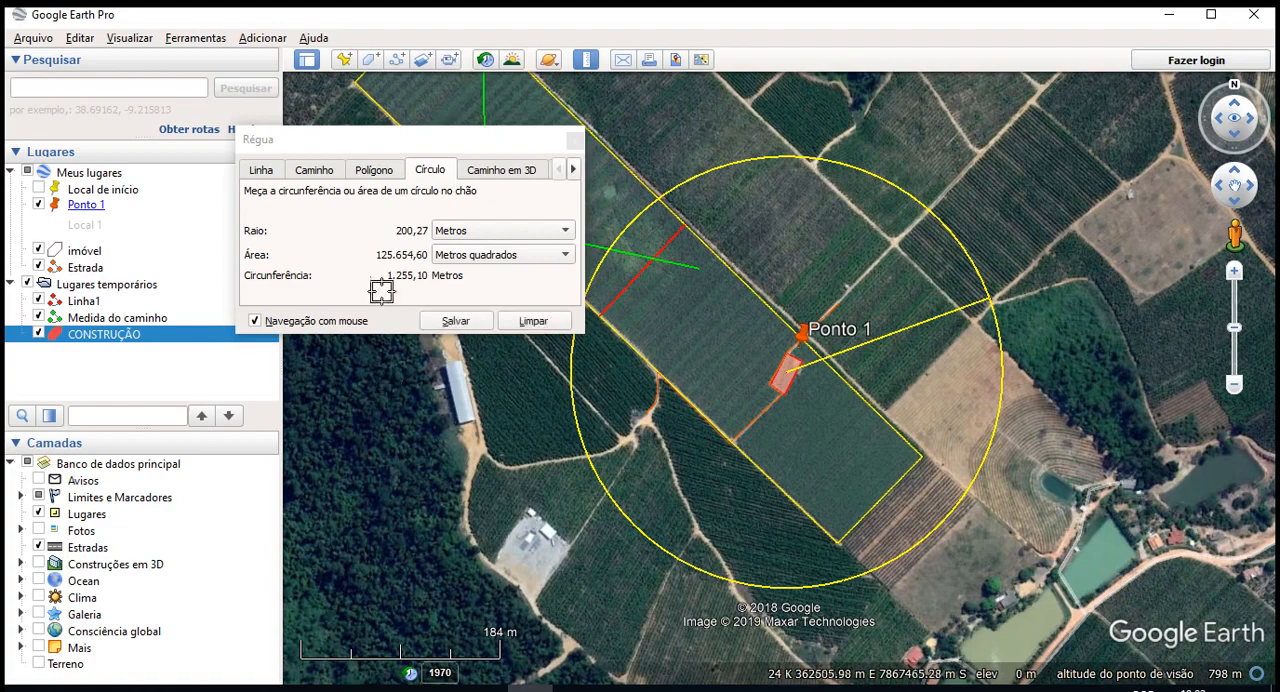
click(457, 320)
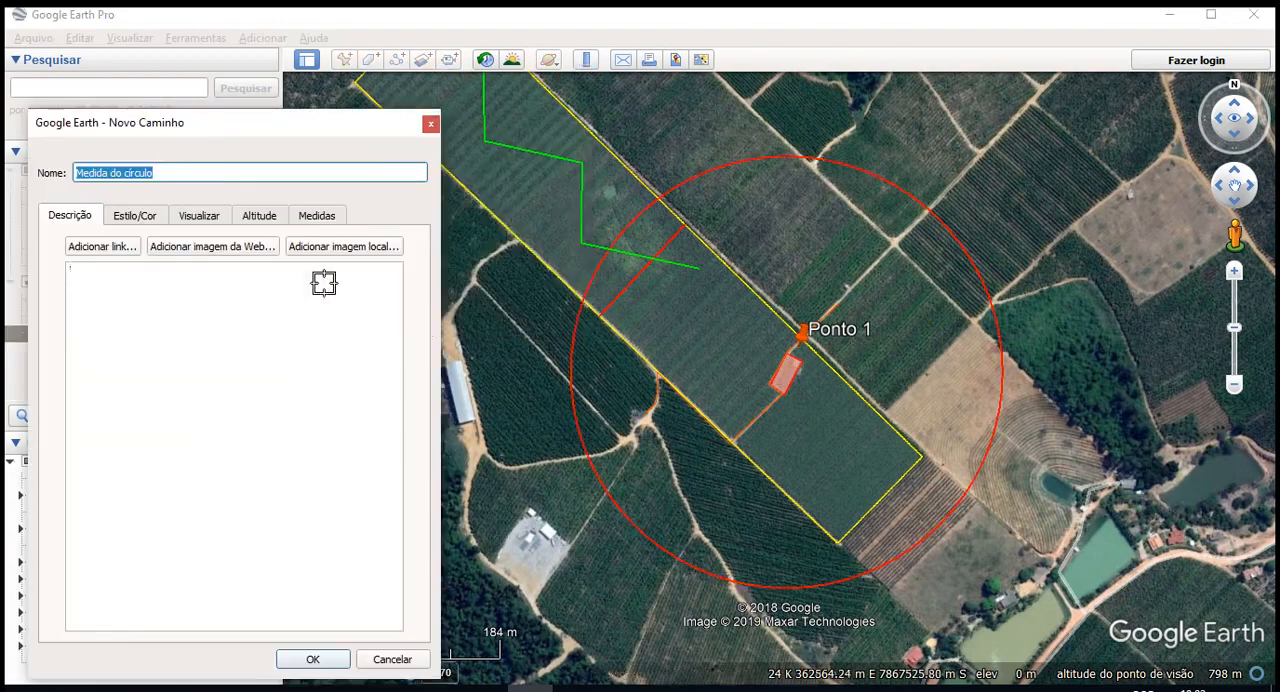
click(134, 216)
click(183, 174)
drag(183, 176, 43, 163)
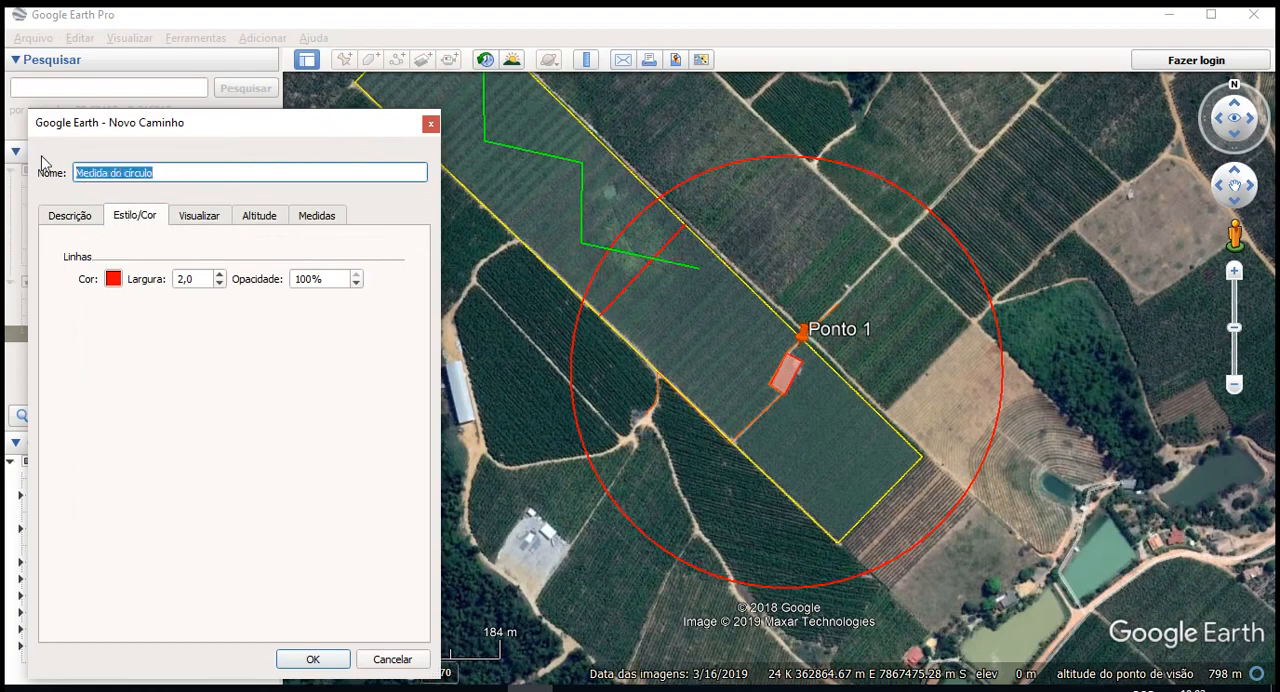
text(INFLUENCIA)
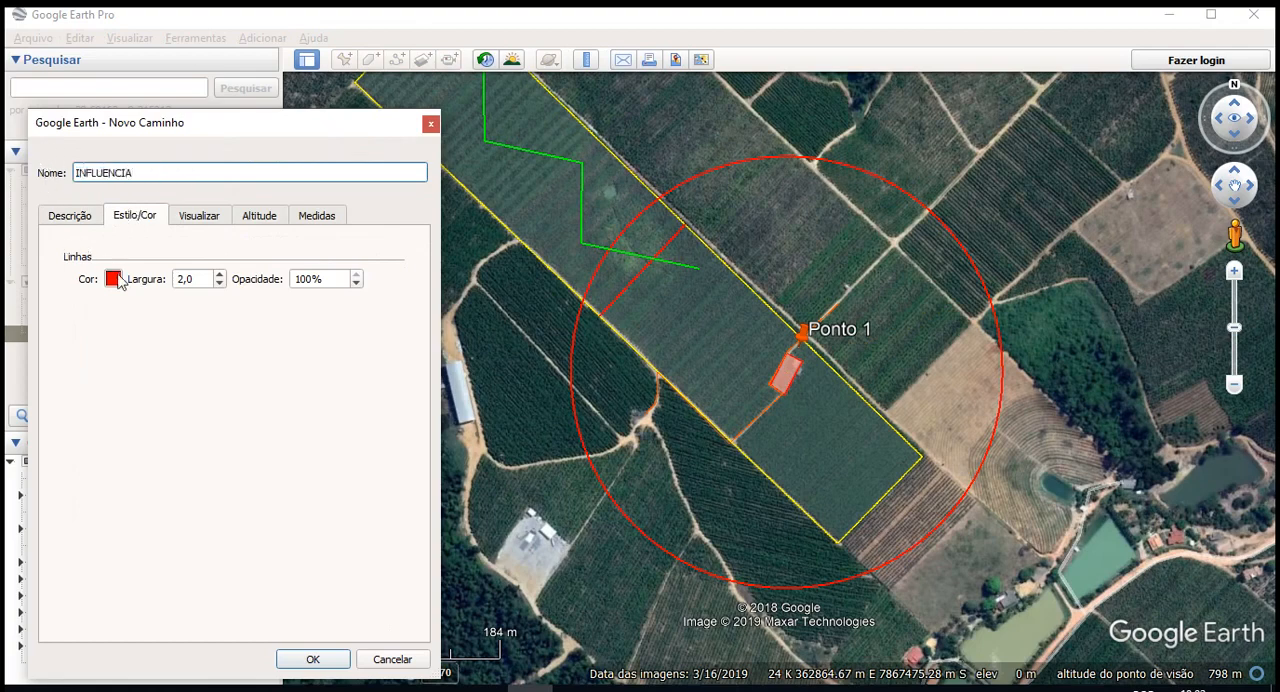
- Colour the INFLUENCIA circle's line orange (#ffaa00) and increase its line width
click(114, 279)
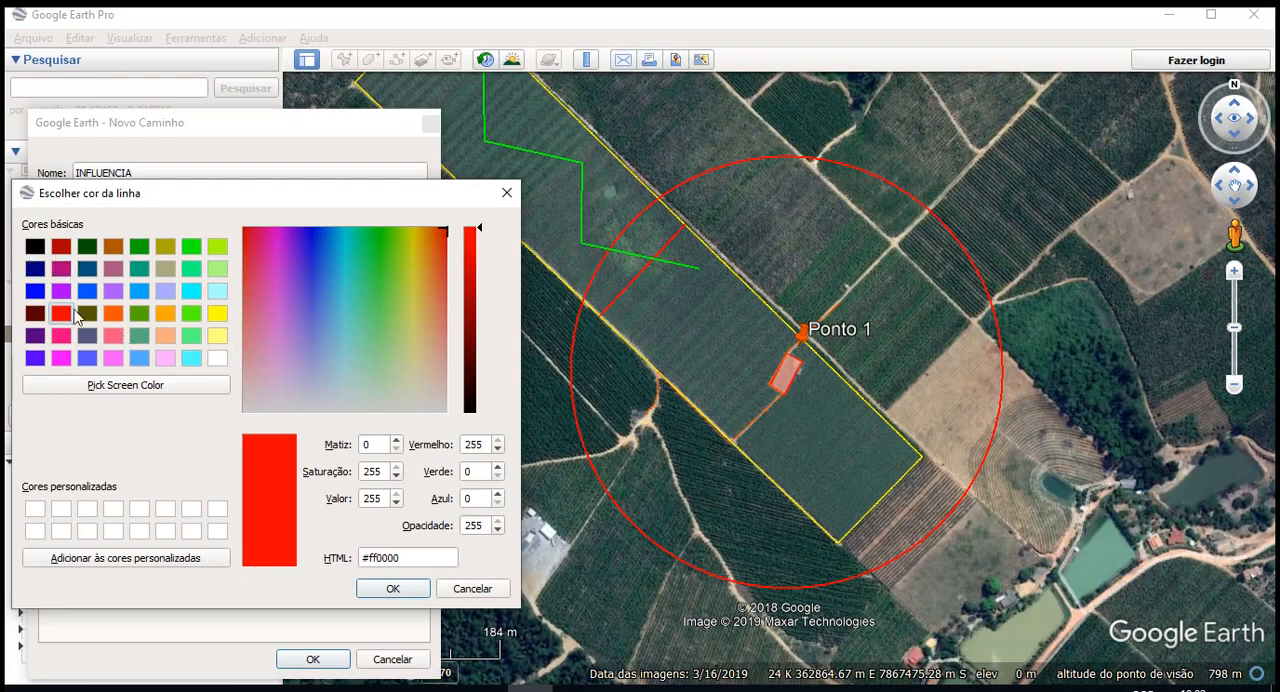
click(165, 314)
click(397, 592)
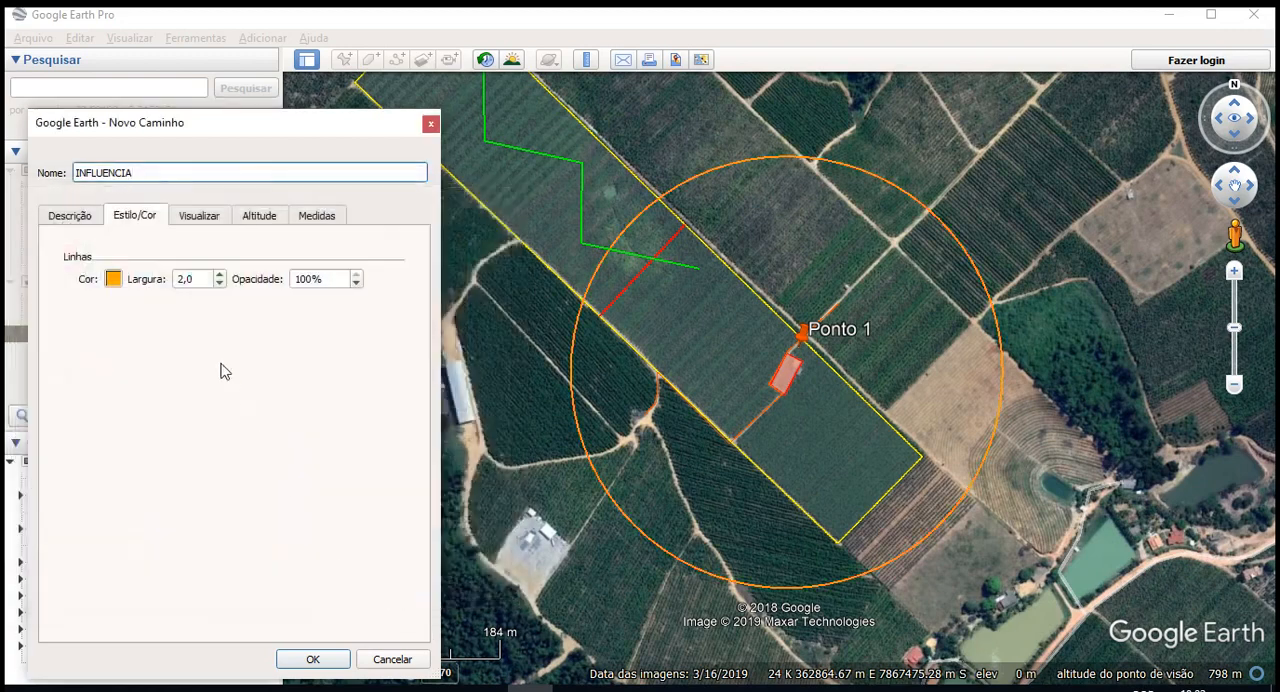
click(205, 281)
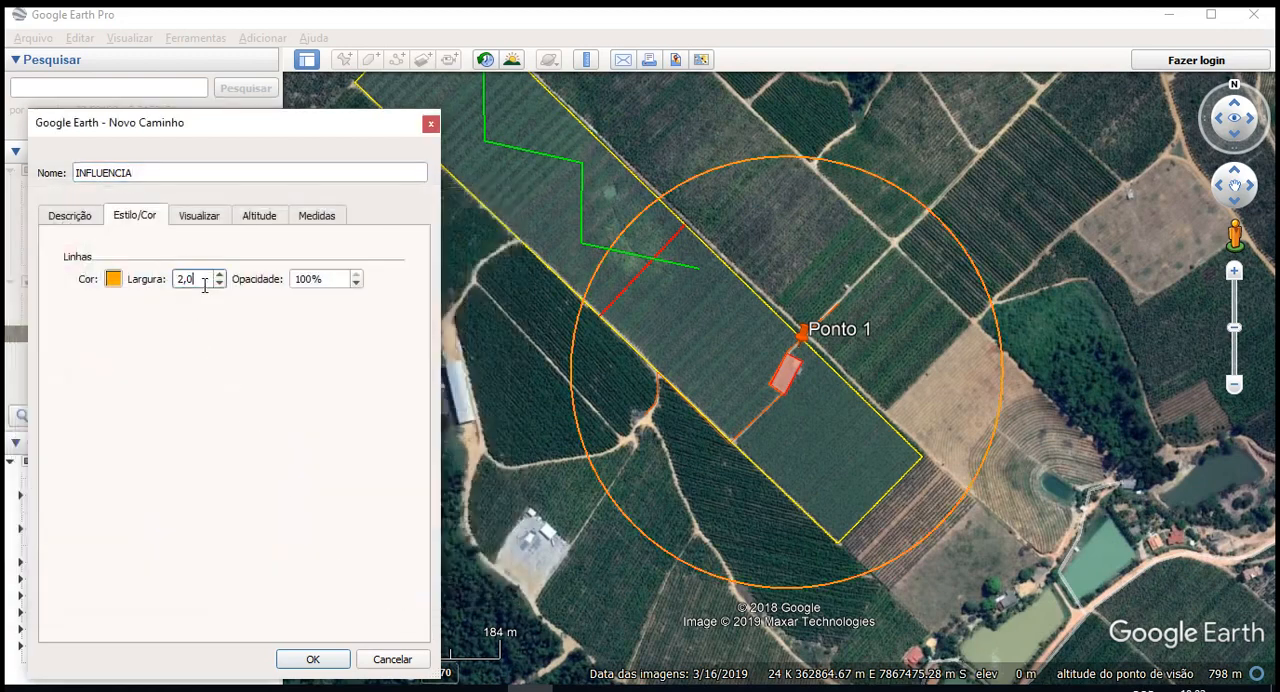
scroll(204, 286, up, 2)
- Recolour the INFLUENCIA circle's line dark magenta (#aa007f), keep its width at 2,4, and save the path
click(113, 280)
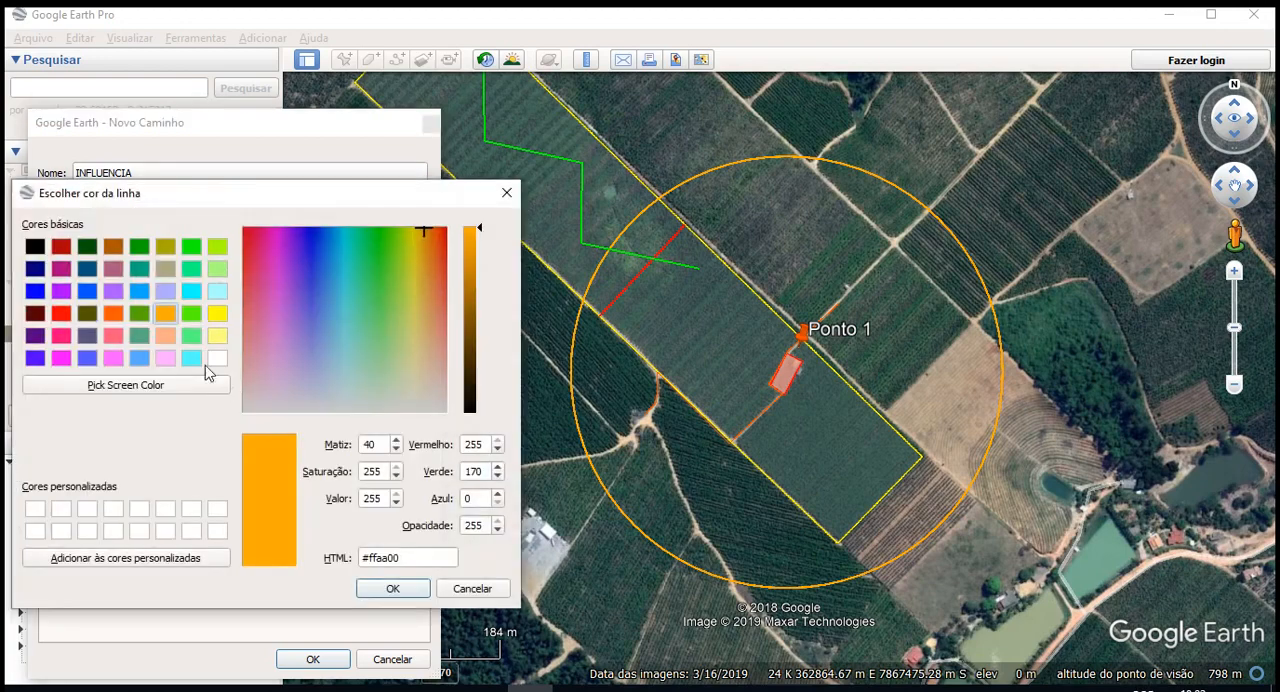
click(61, 358)
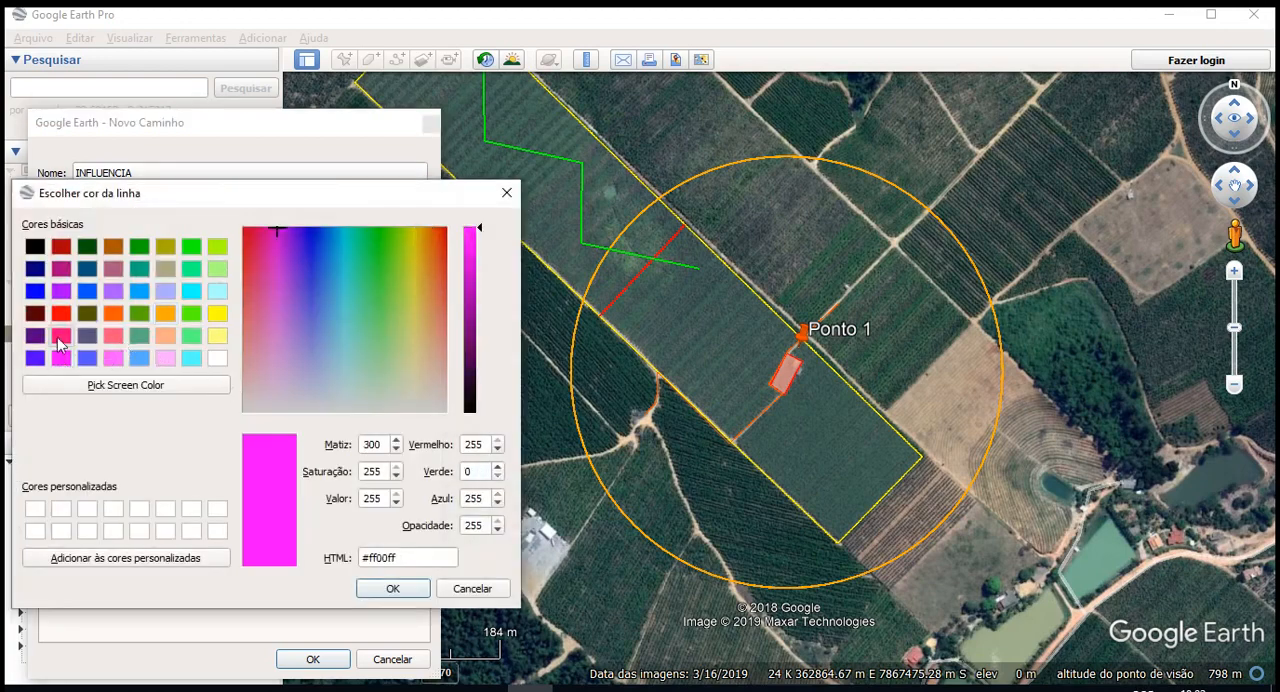
click(61, 335)
click(112, 314)
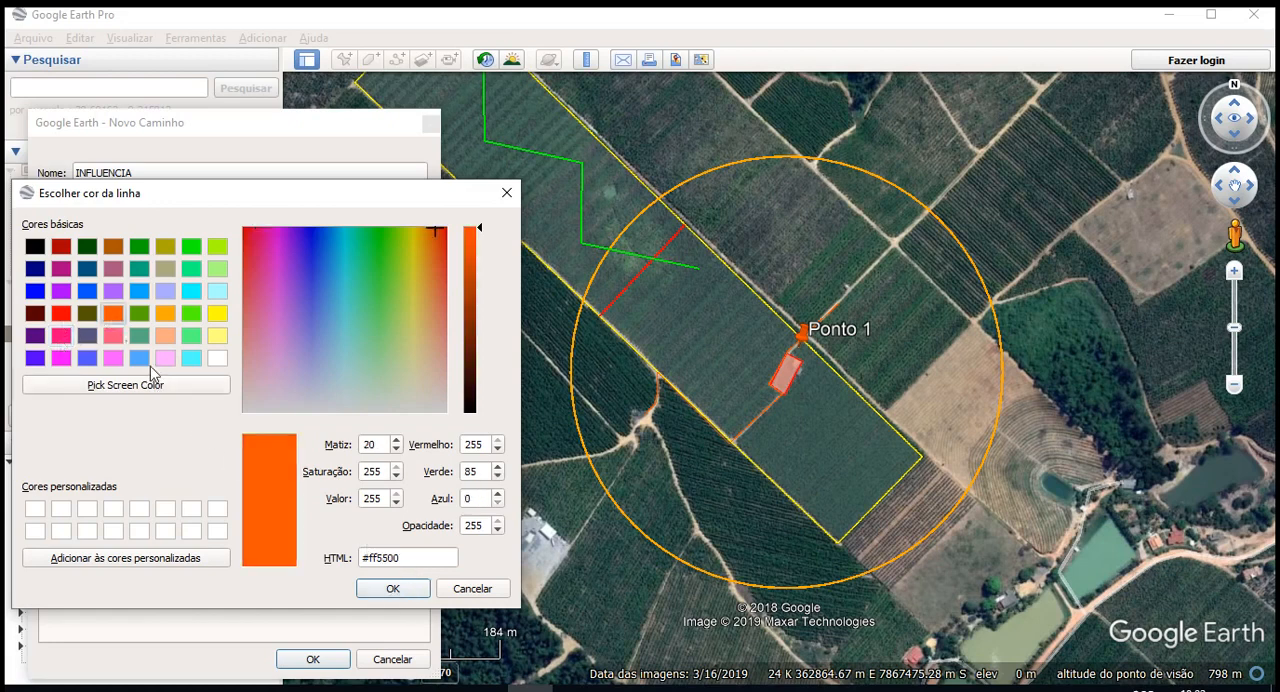
click(61, 314)
click(113, 270)
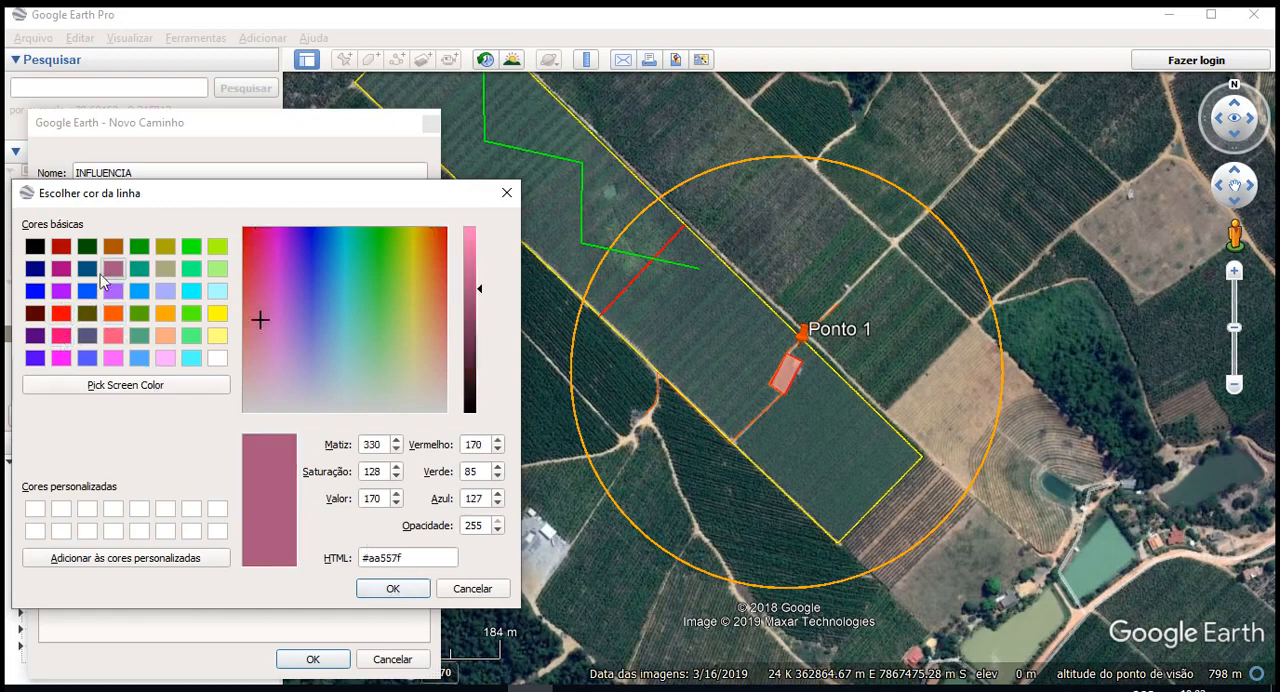
click(59, 271)
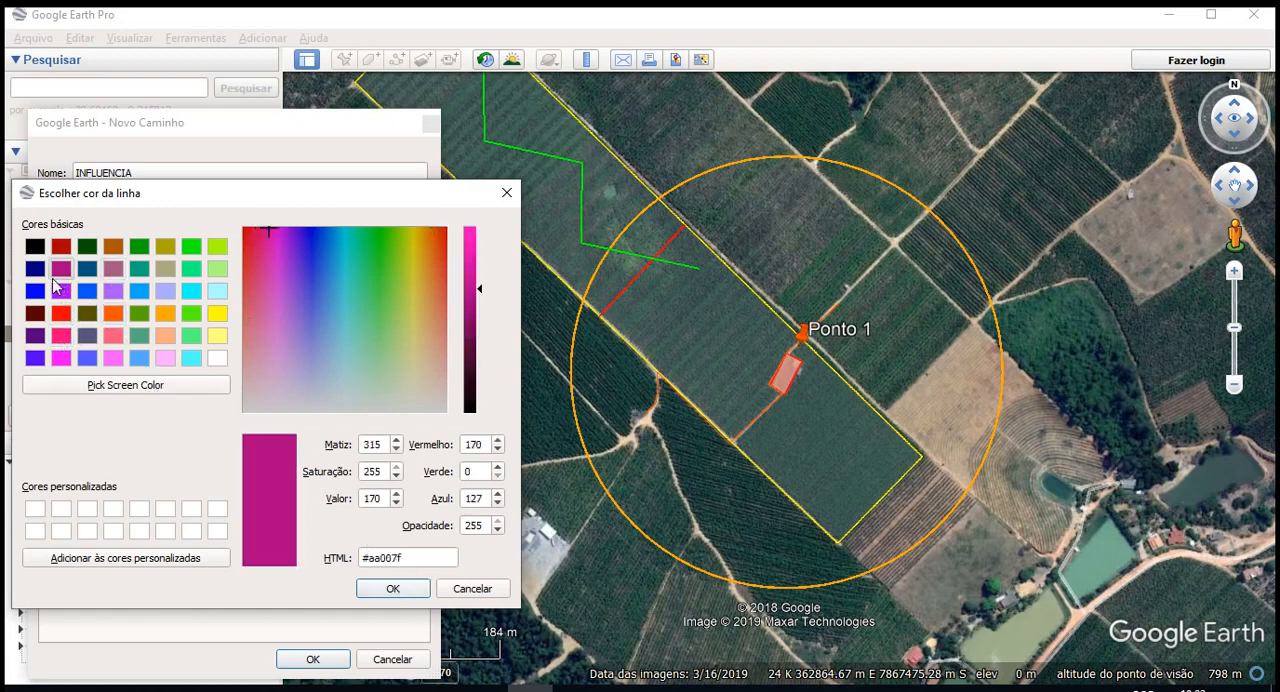
click(393, 589)
text(2,4)
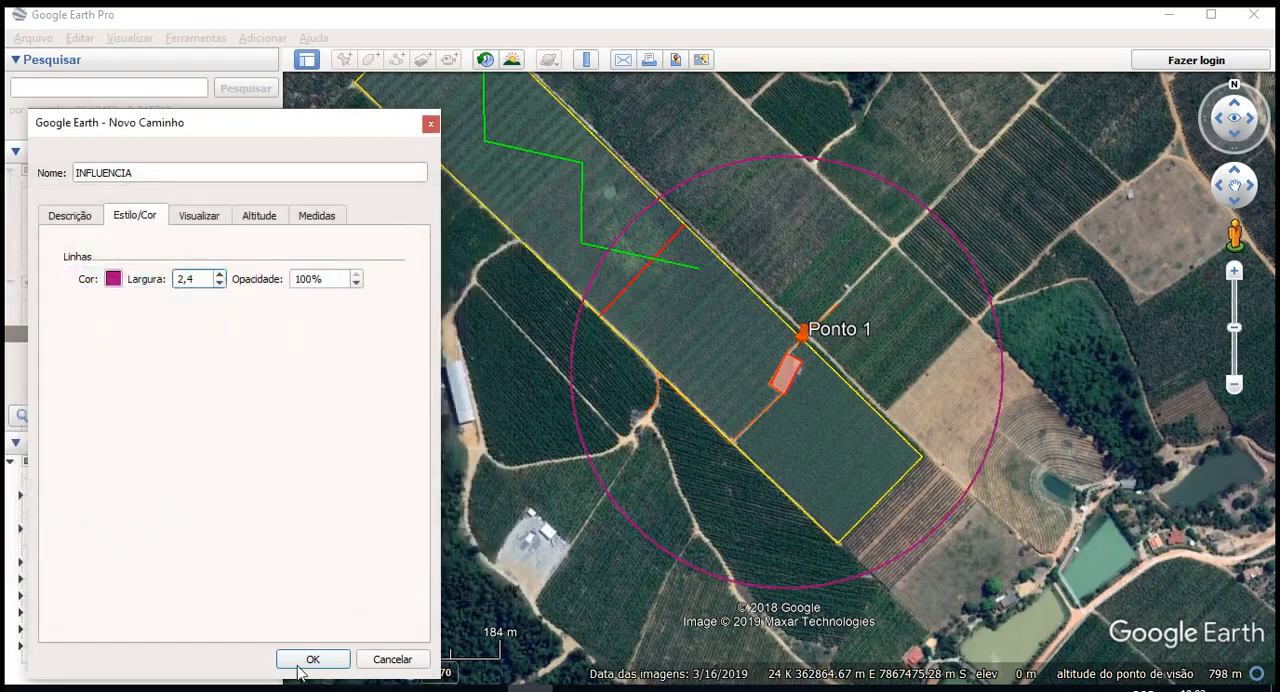
click(313, 659)
- Rename the saved zigzag path Medida do caminho as TRILHA
drag(571, 406, 515, 444)
scroll(515, 444, down, 3)
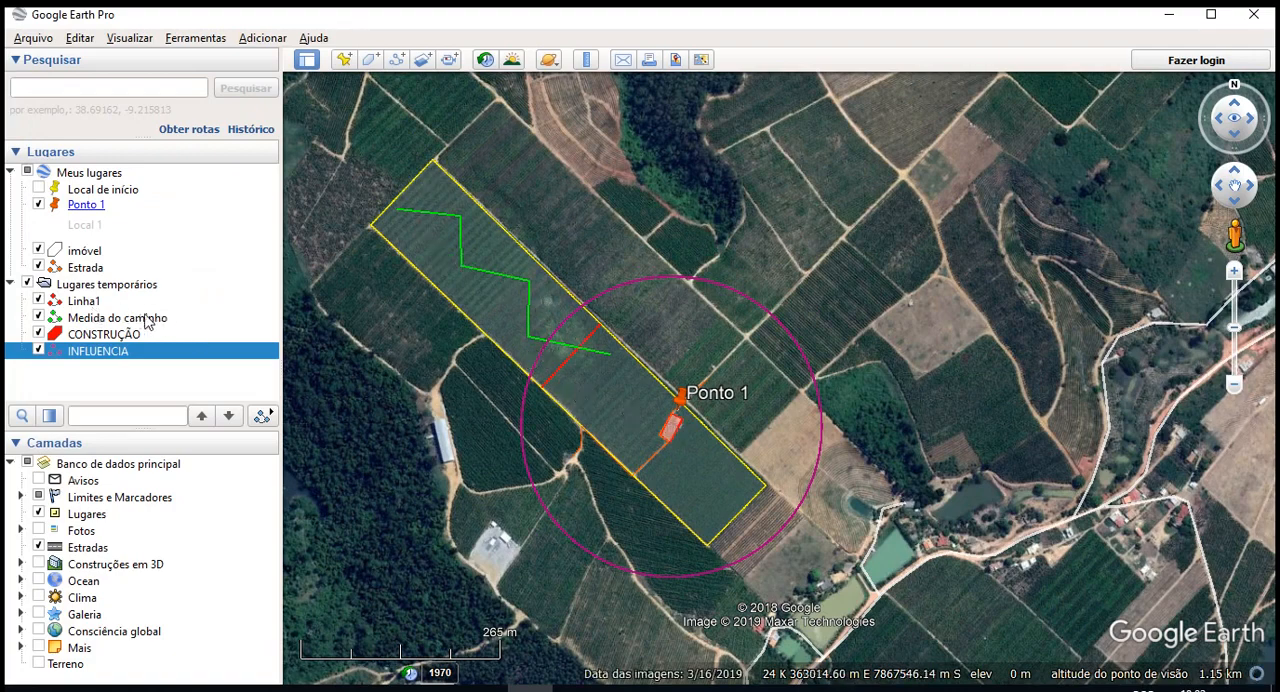
drag(746, 359, 806, 380)
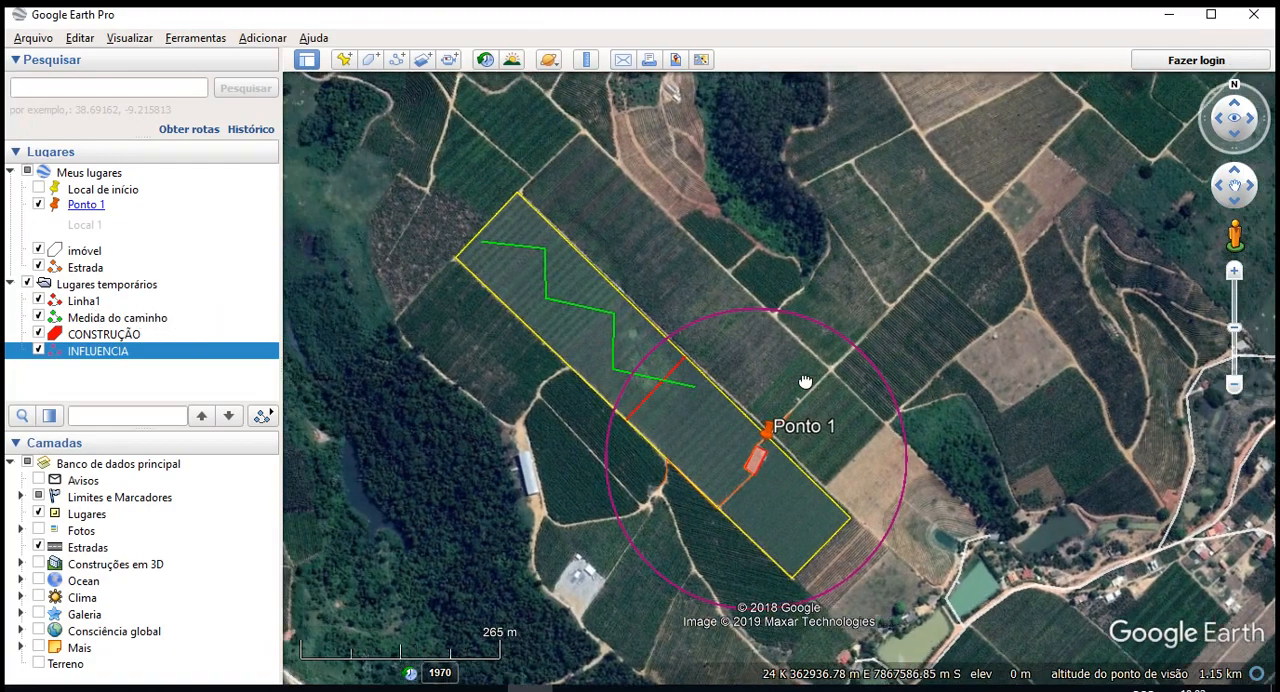
drag(634, 352, 614, 361)
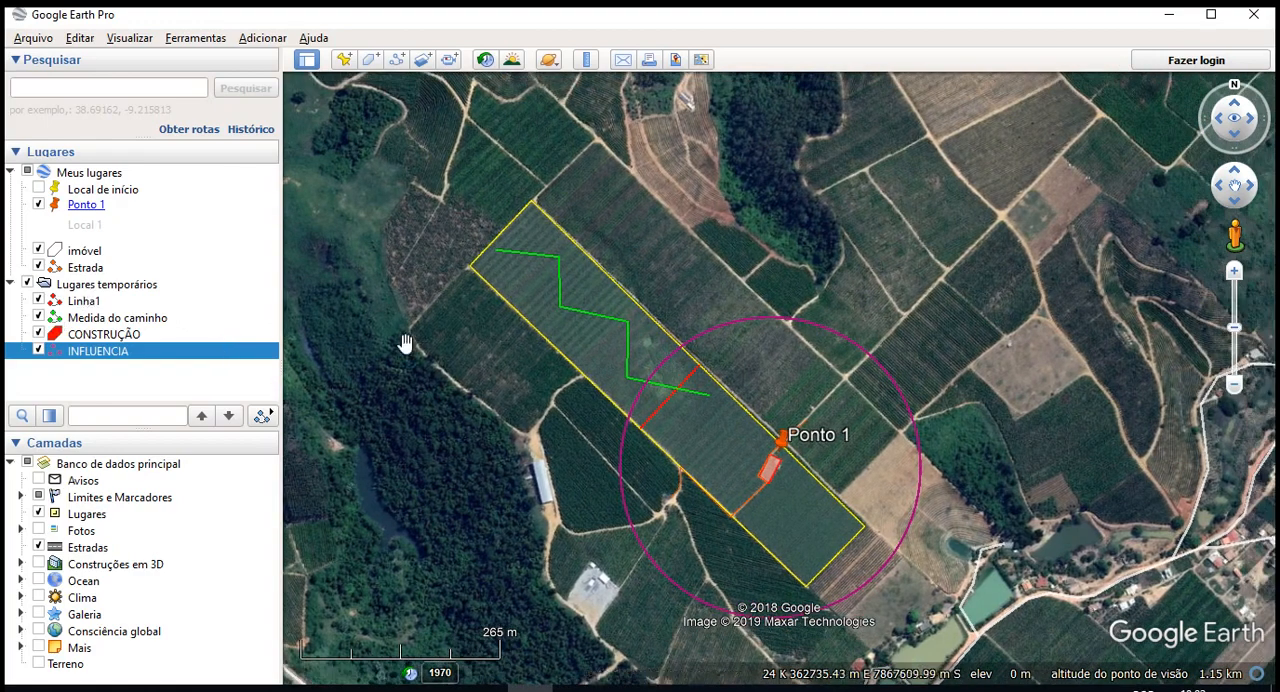
click(110, 320)
right_click(94, 319)
click(150, 556)
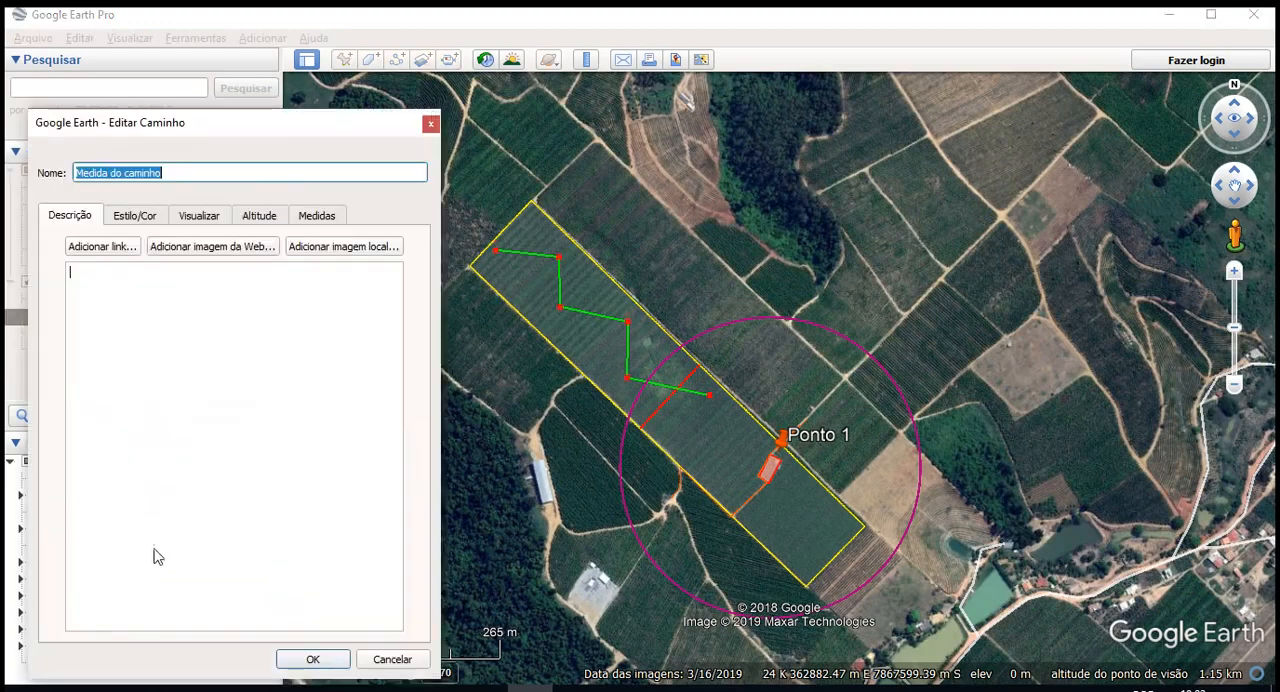
drag(215, 125, 269, 131)
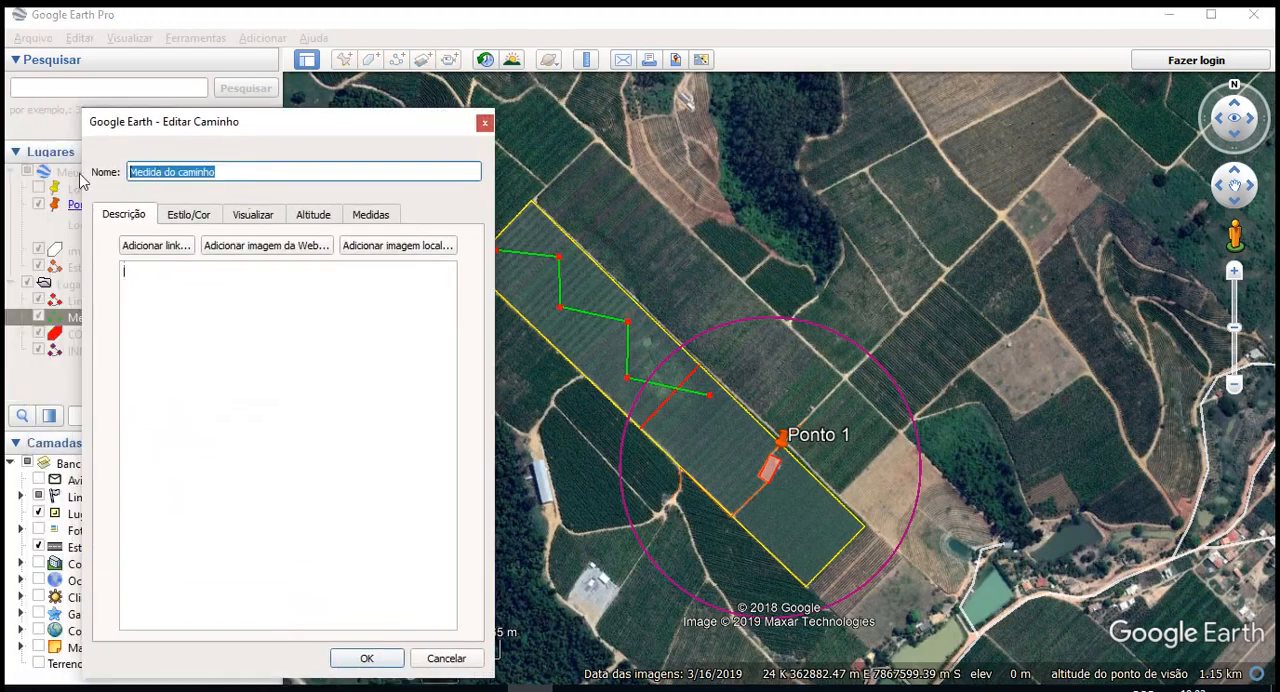
text(TRILHA)
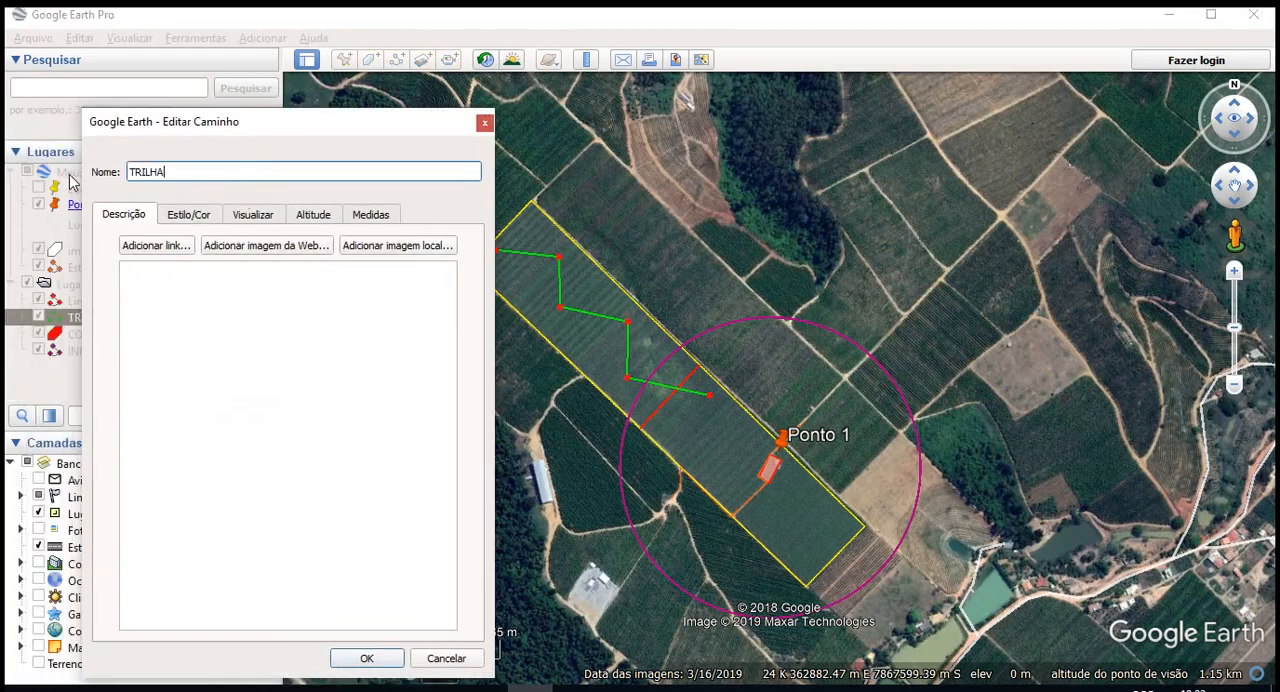
click(378, 657)
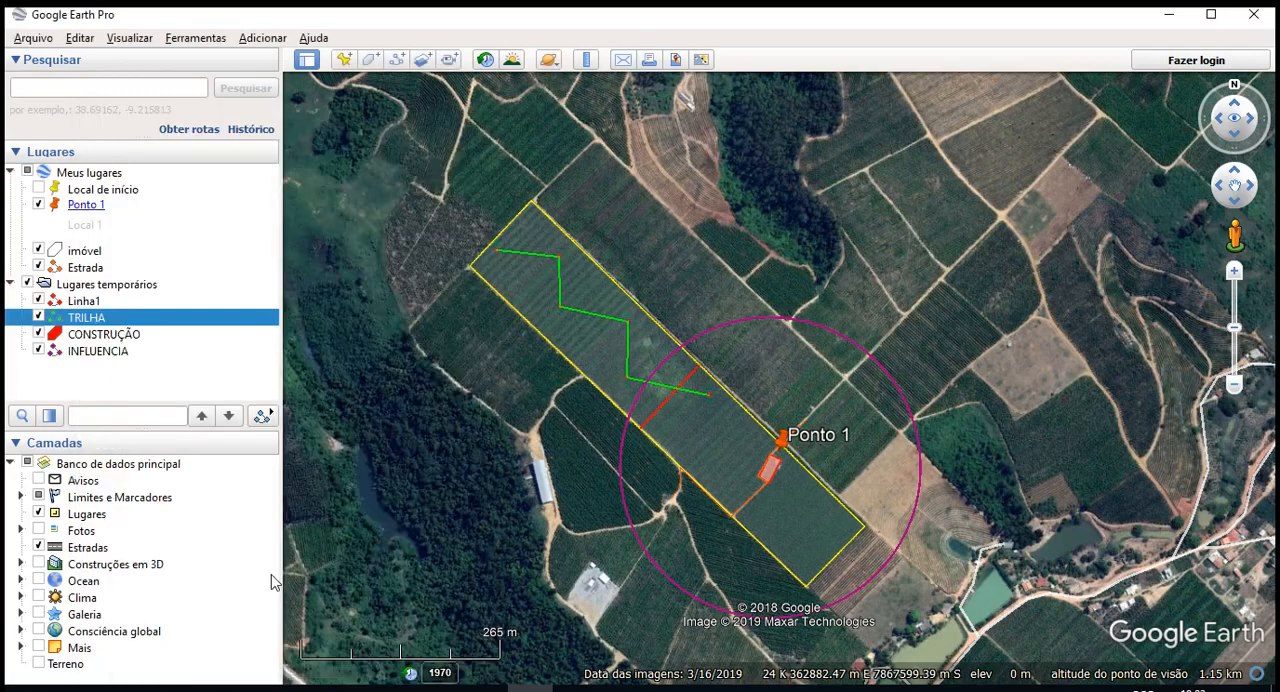
- Rename the saved line Linha1 as DISTANCIA
right_click(86, 300)
click(170, 534)
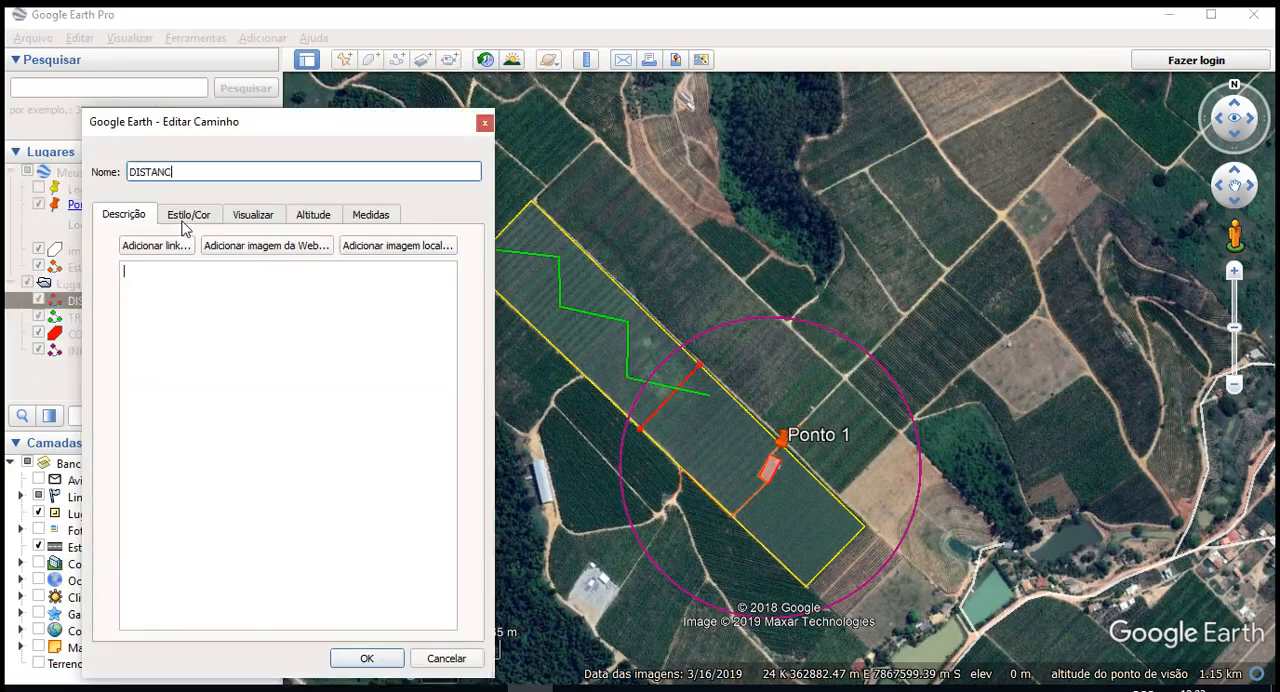
click(367, 658)
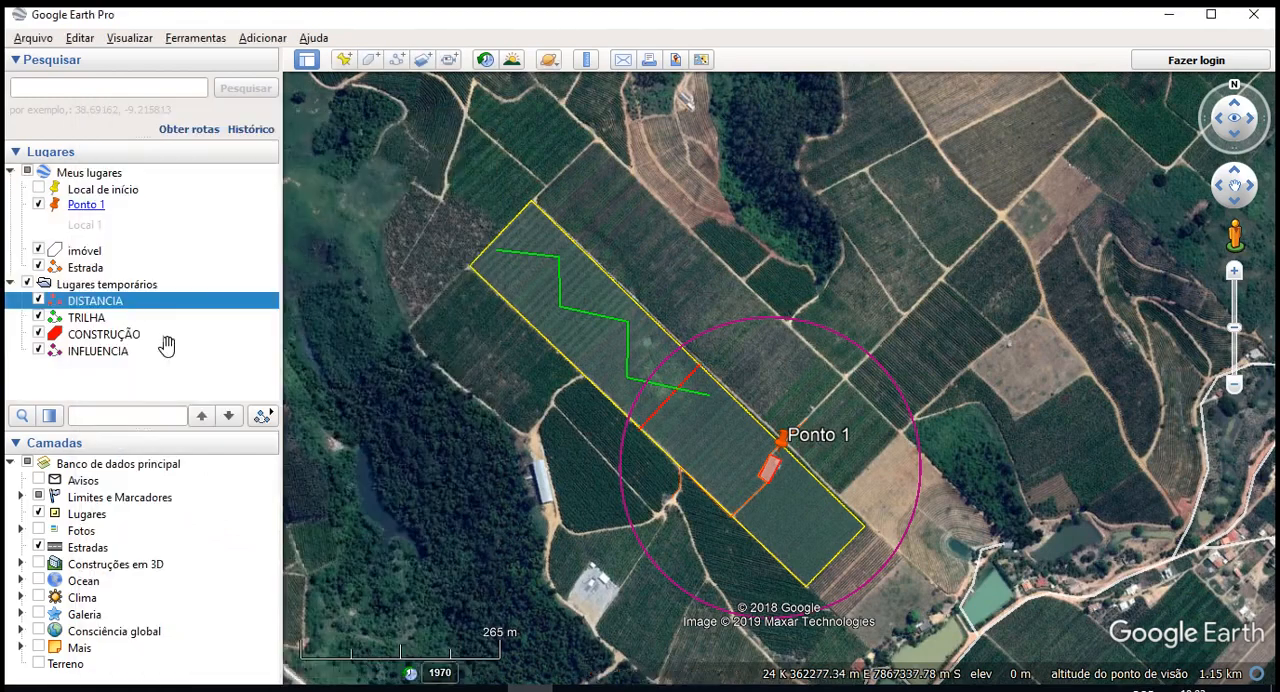
- Show historical imagery over the imóvel polygon and set its date to 7/2005
scroll(894, 508, up, 3)
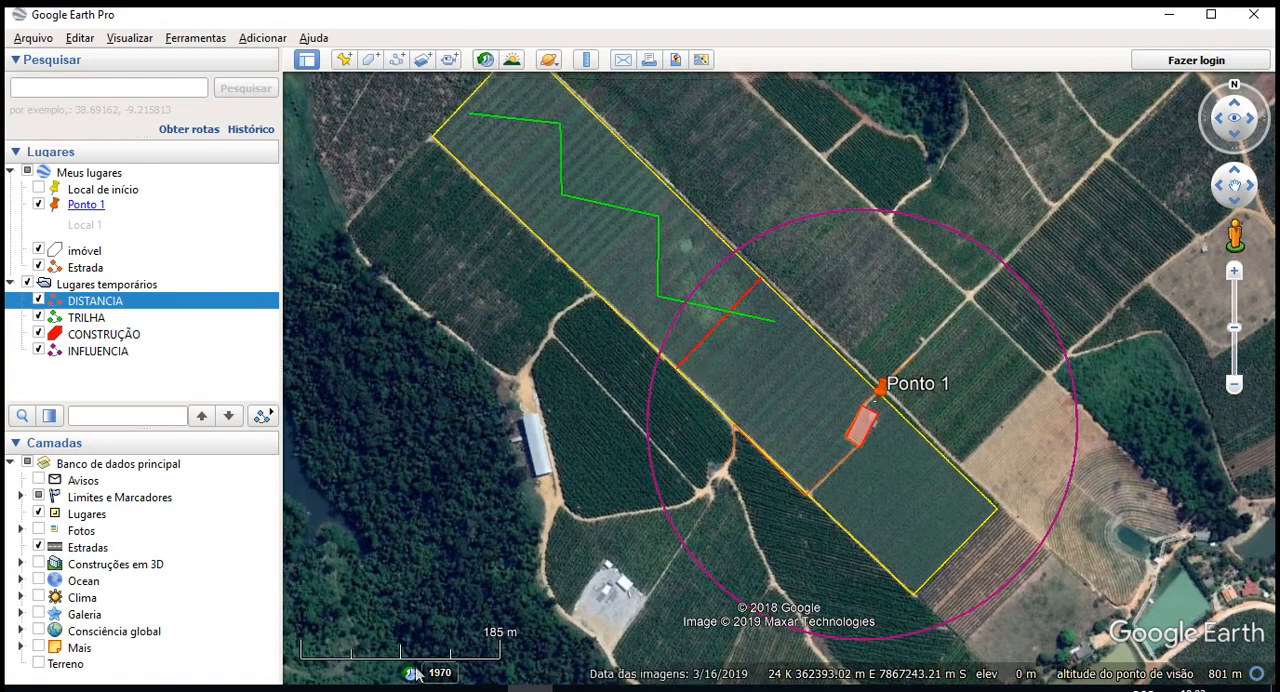
drag(610, 496, 580, 498)
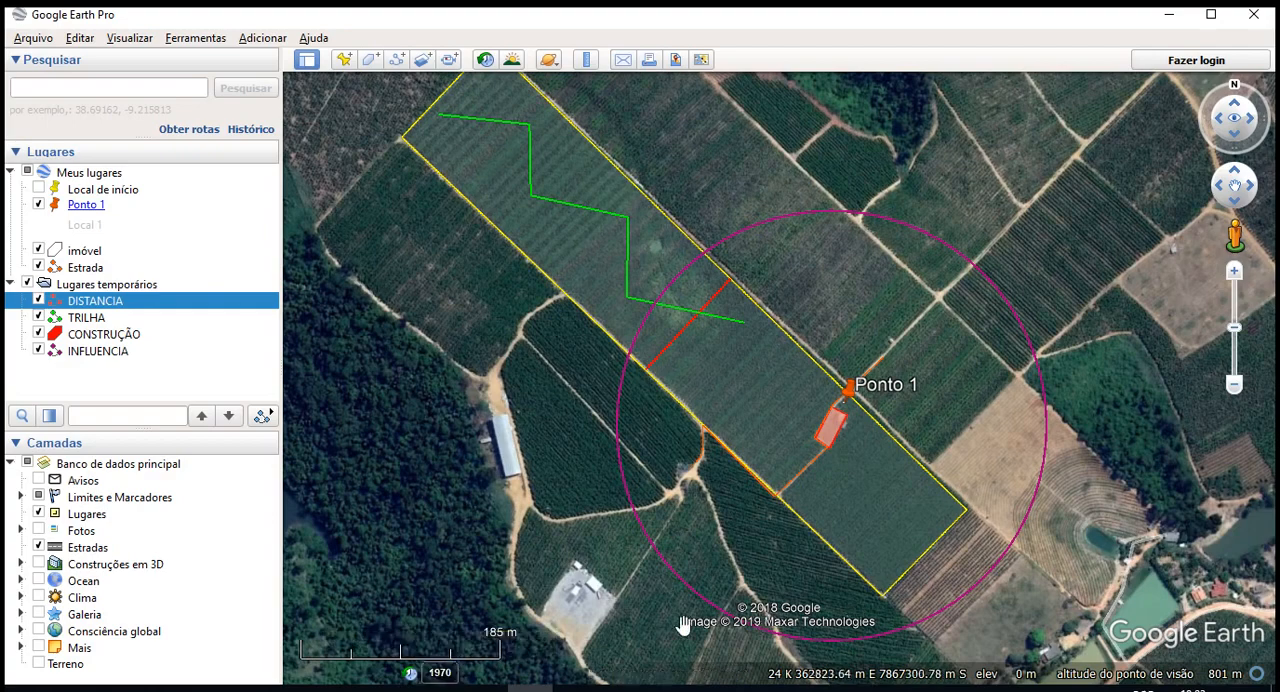
scroll(950, 315, down, 3)
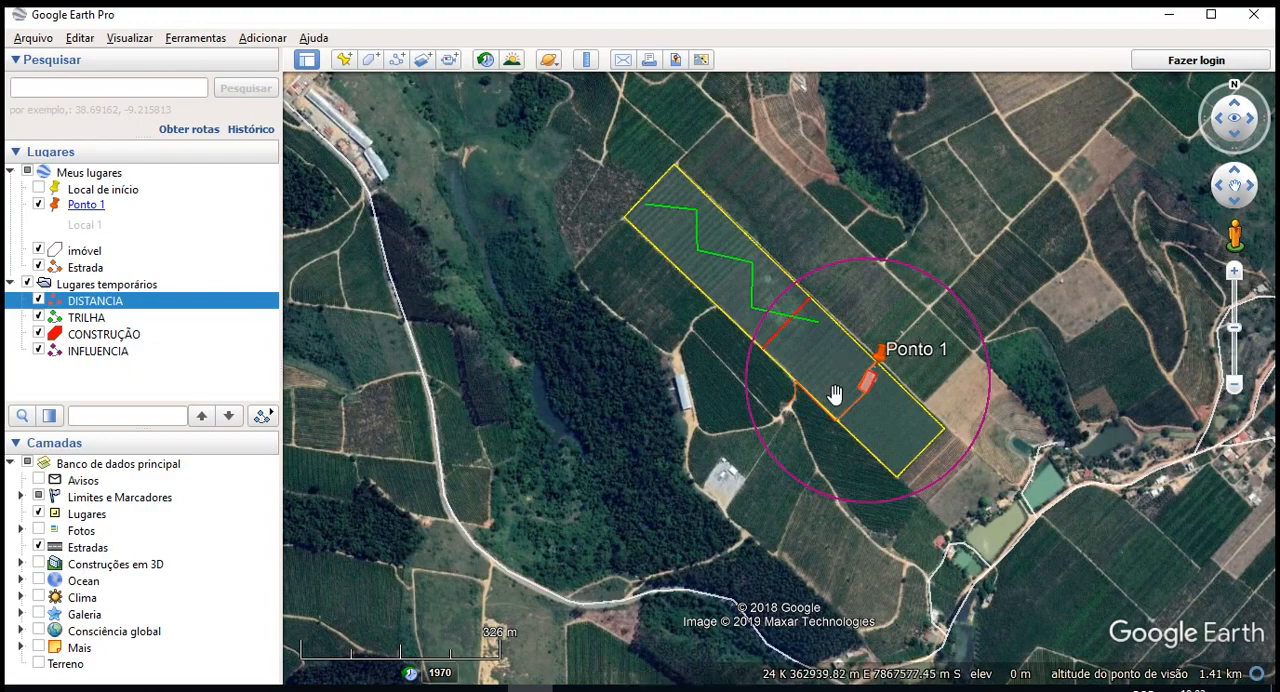
scroll(837, 389, up, 3)
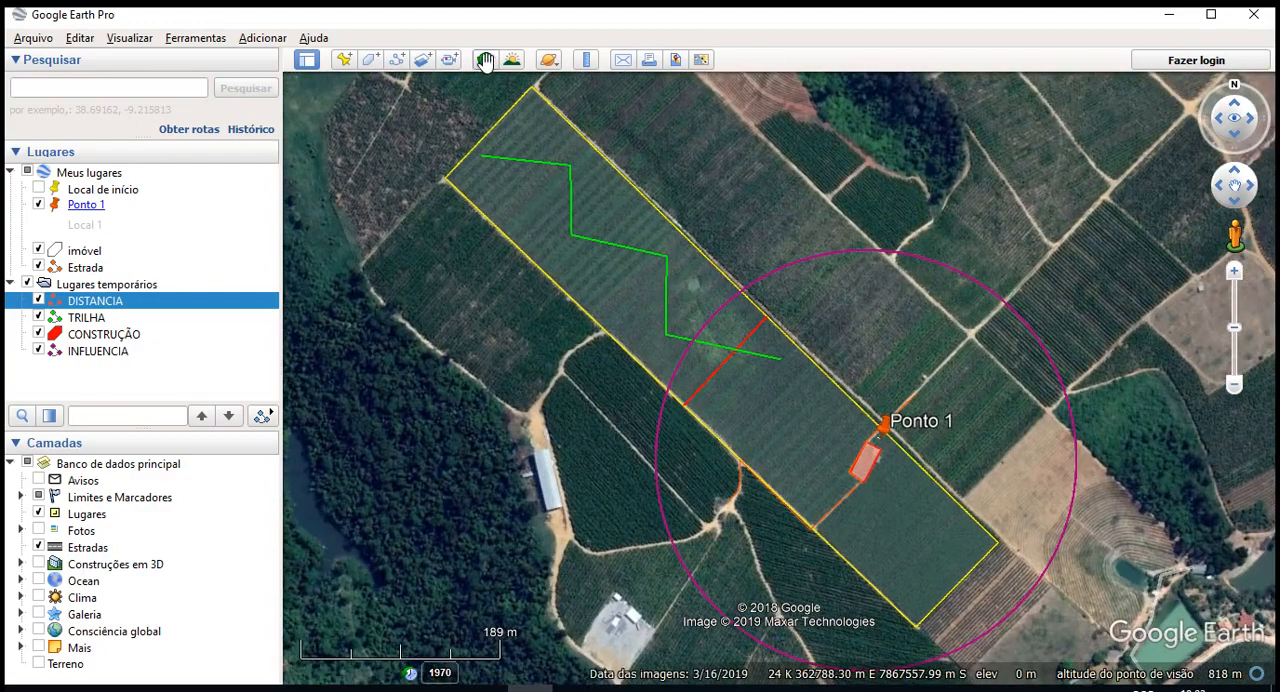
click(486, 62)
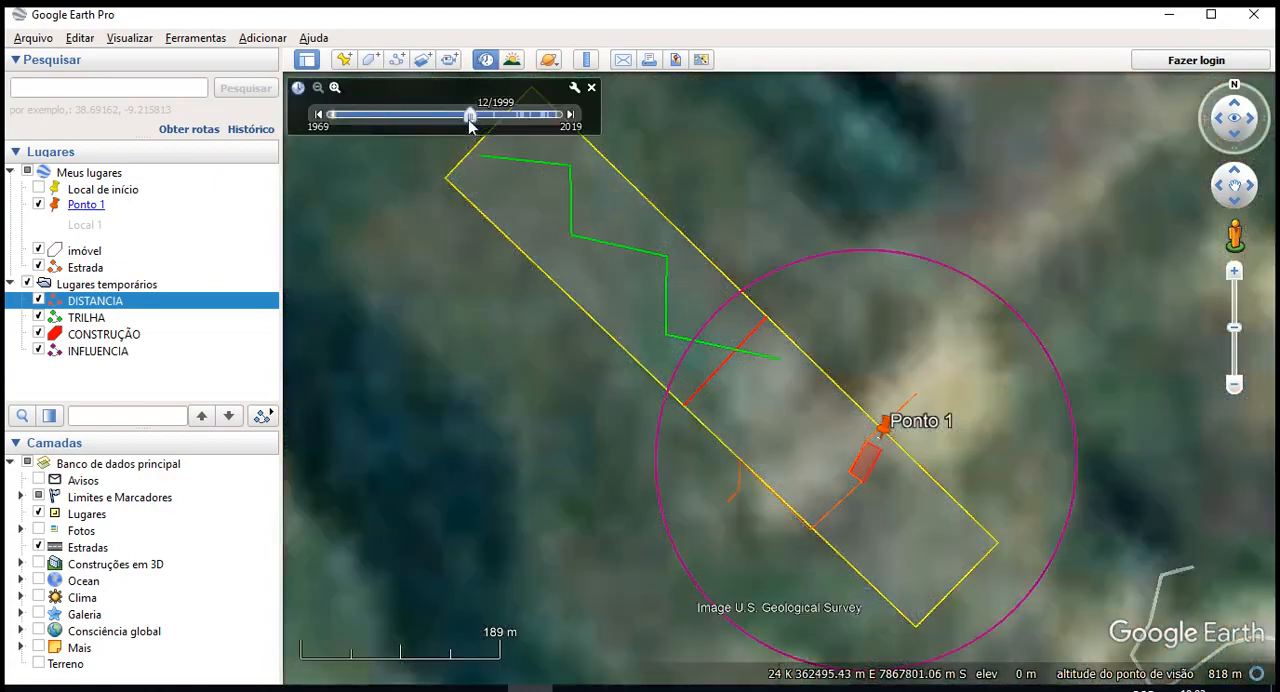
drag(470, 120, 495, 117)
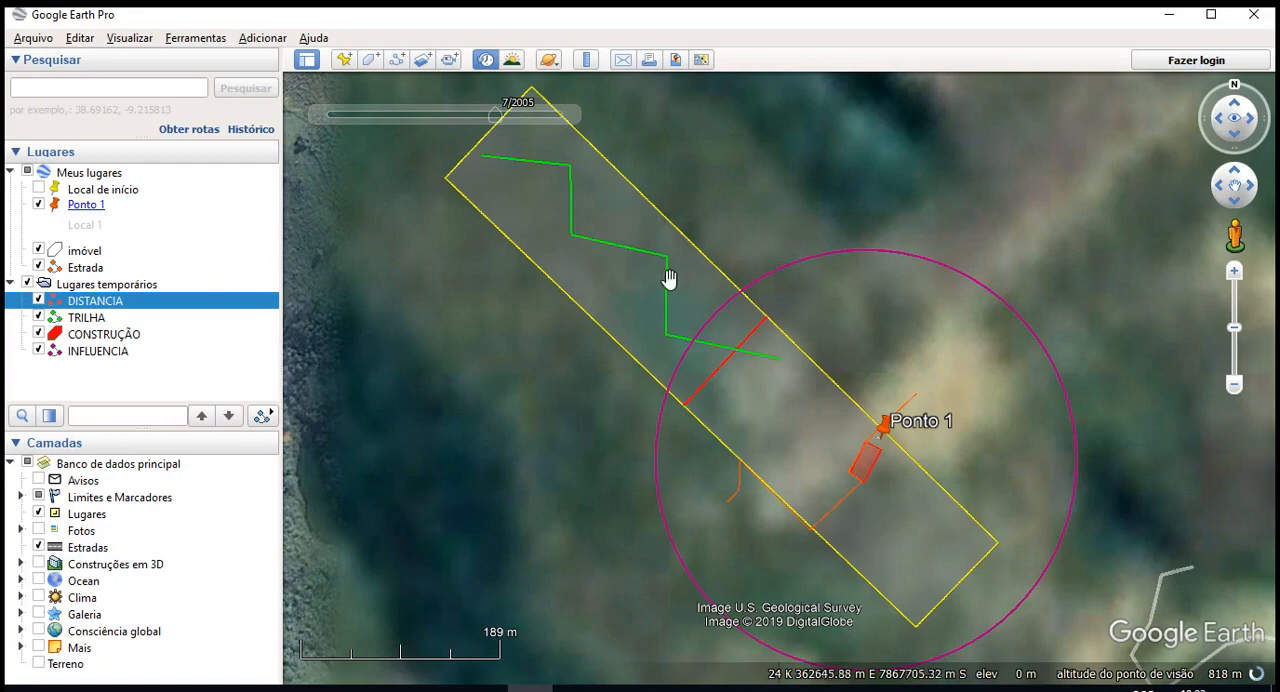
- Step forward through the newer historical images of the property up to 3/2019
click(571, 119)
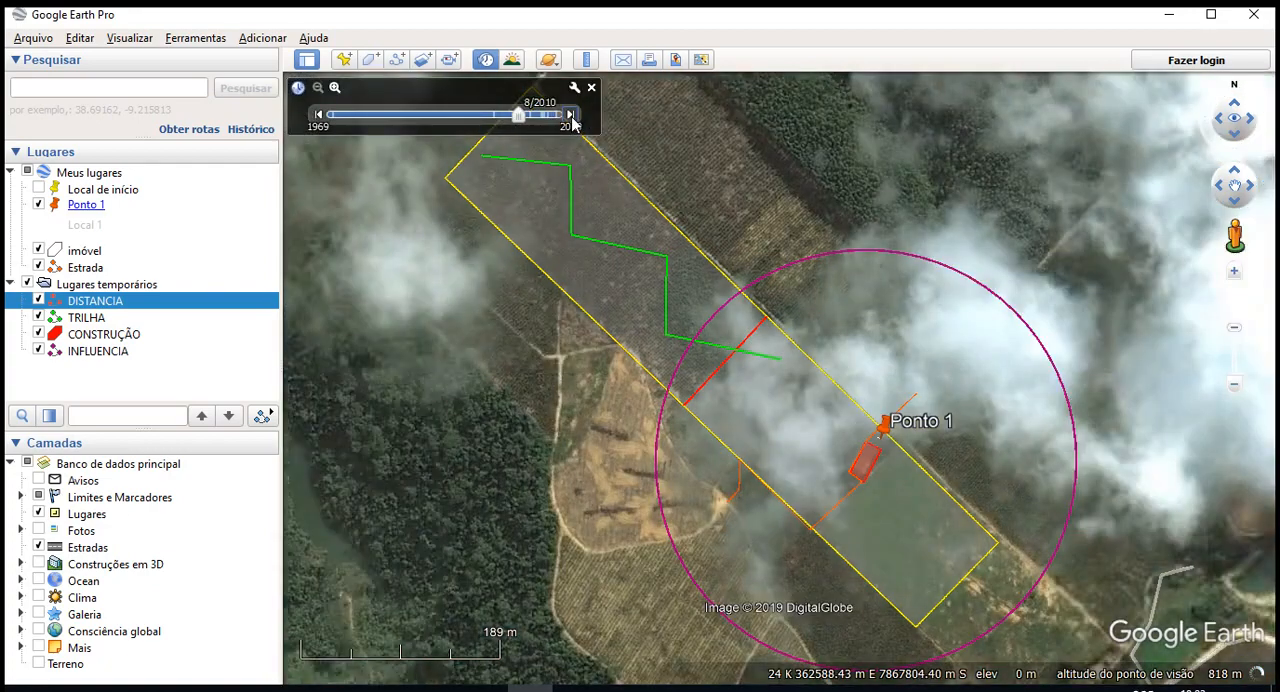
click(571, 119)
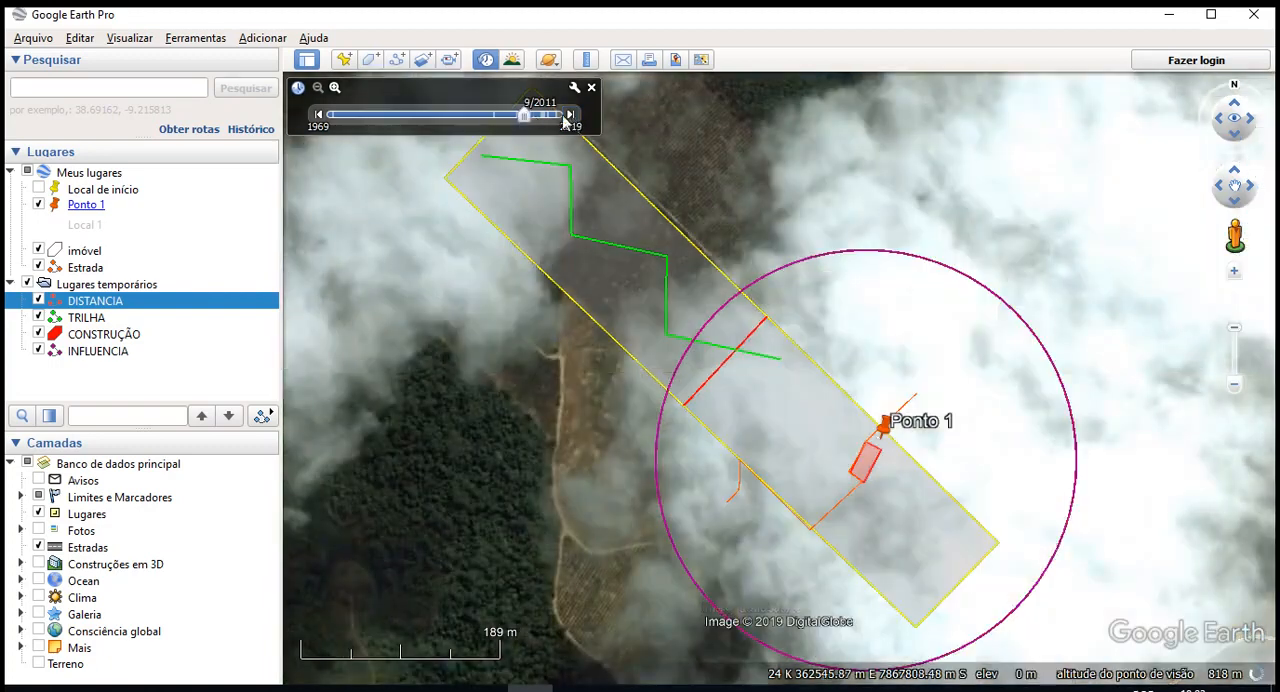
click(572, 119)
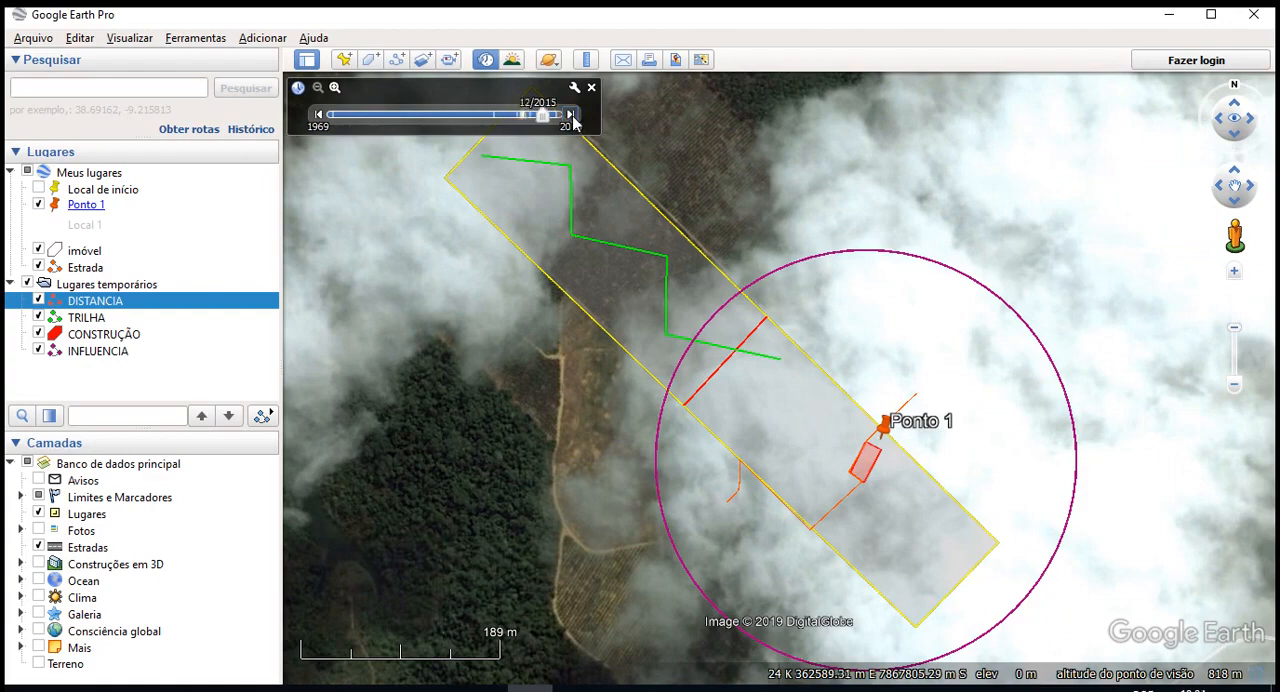
click(572, 117)
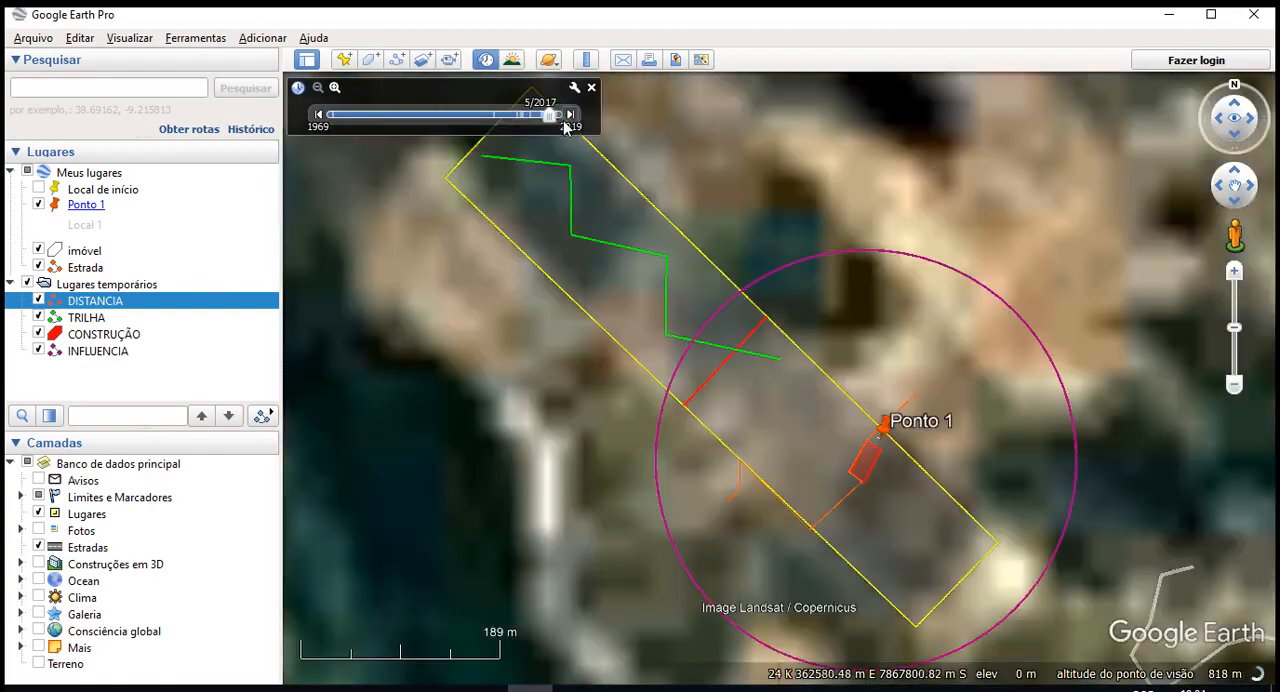
click(570, 118)
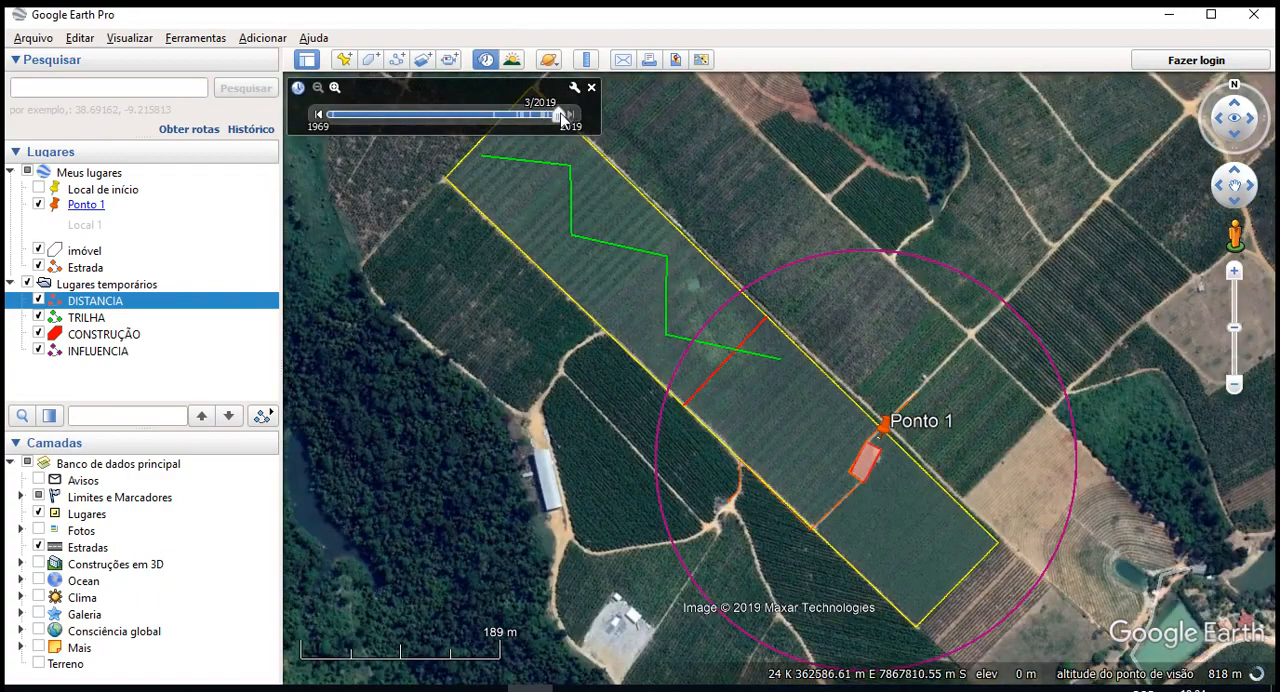
- Set the historical imagery to 8/2016 and examine the property and the fields and forest southwest of it
drag(561, 118, 547, 118)
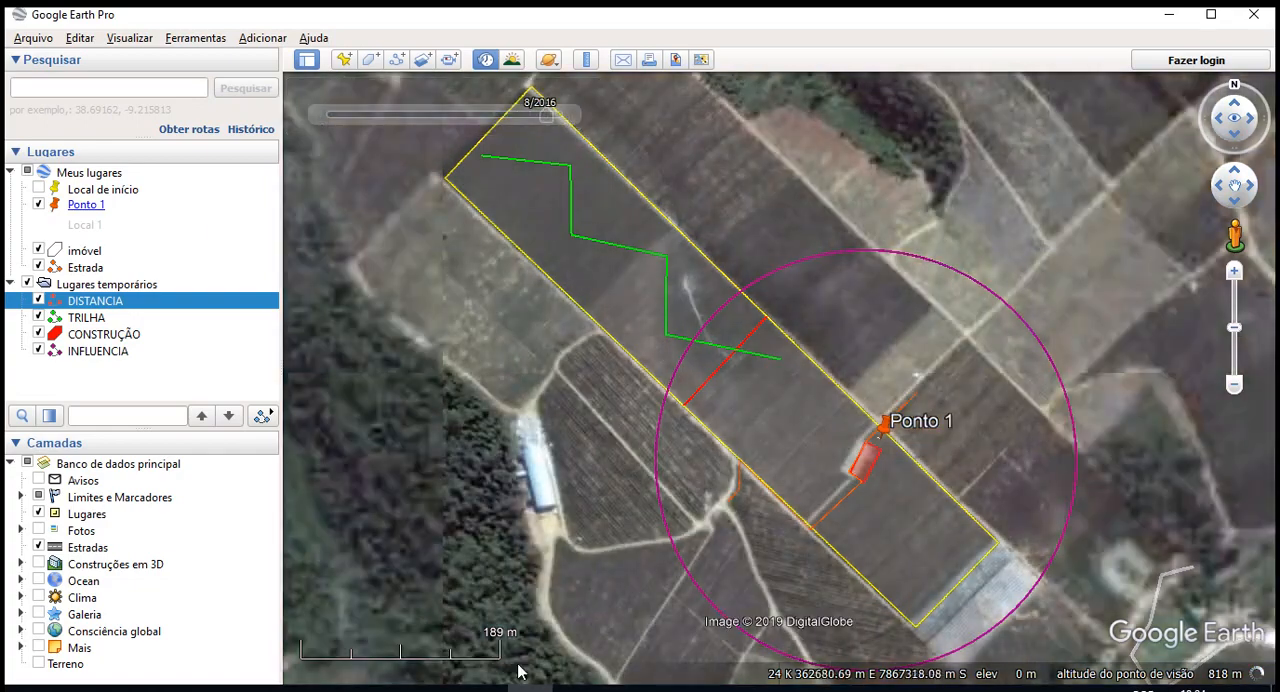
drag(742, 406, 827, 242)
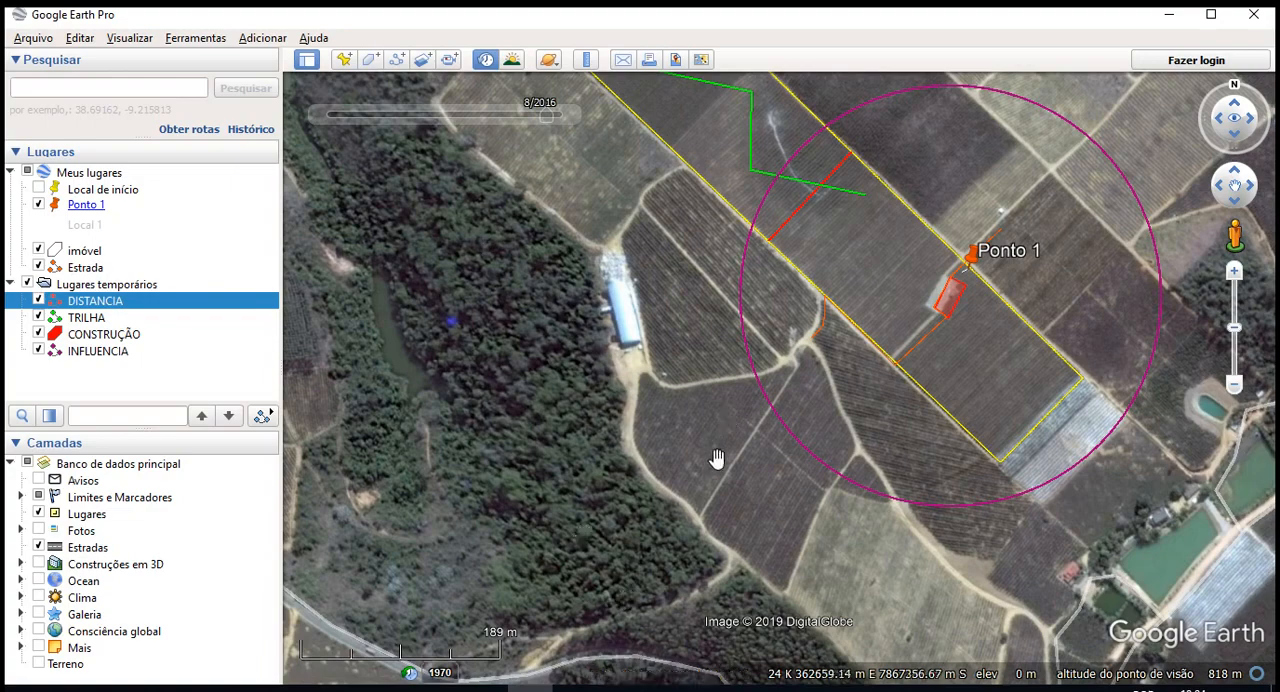
drag(716, 455, 663, 580)
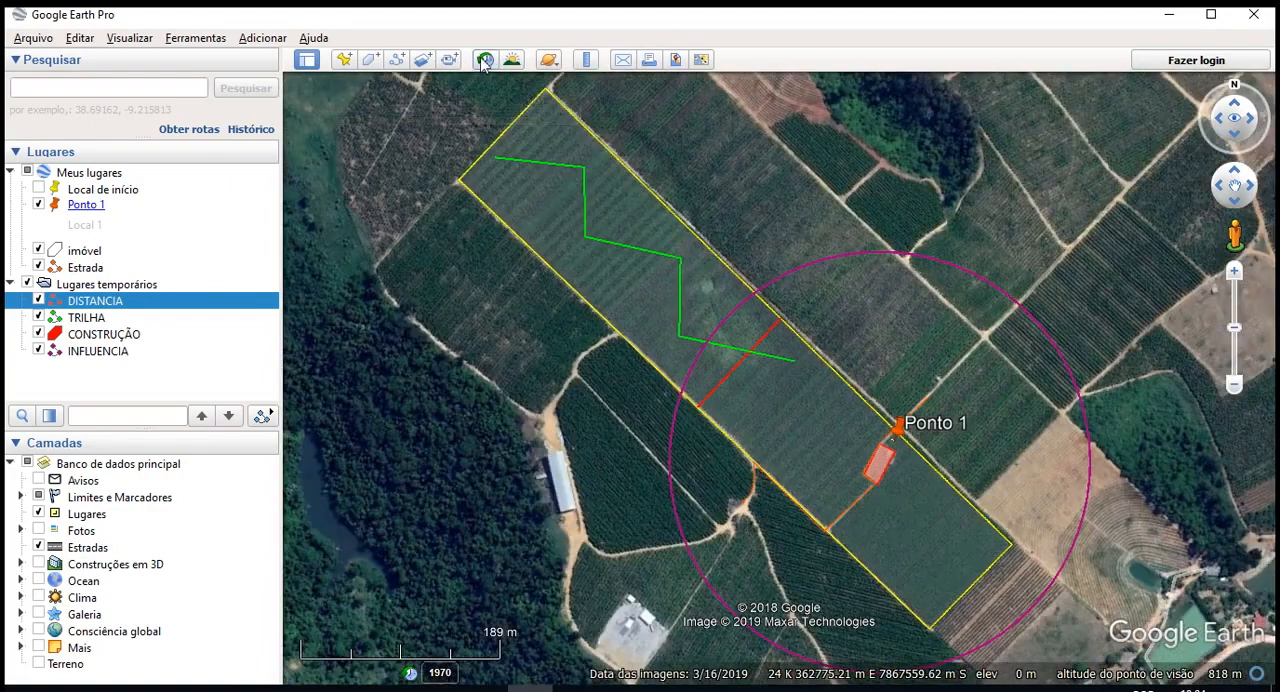
- View the property in the 11/2015 historical imagery, then return to the current imagery
click(486, 68)
drag(558, 117, 543, 131)
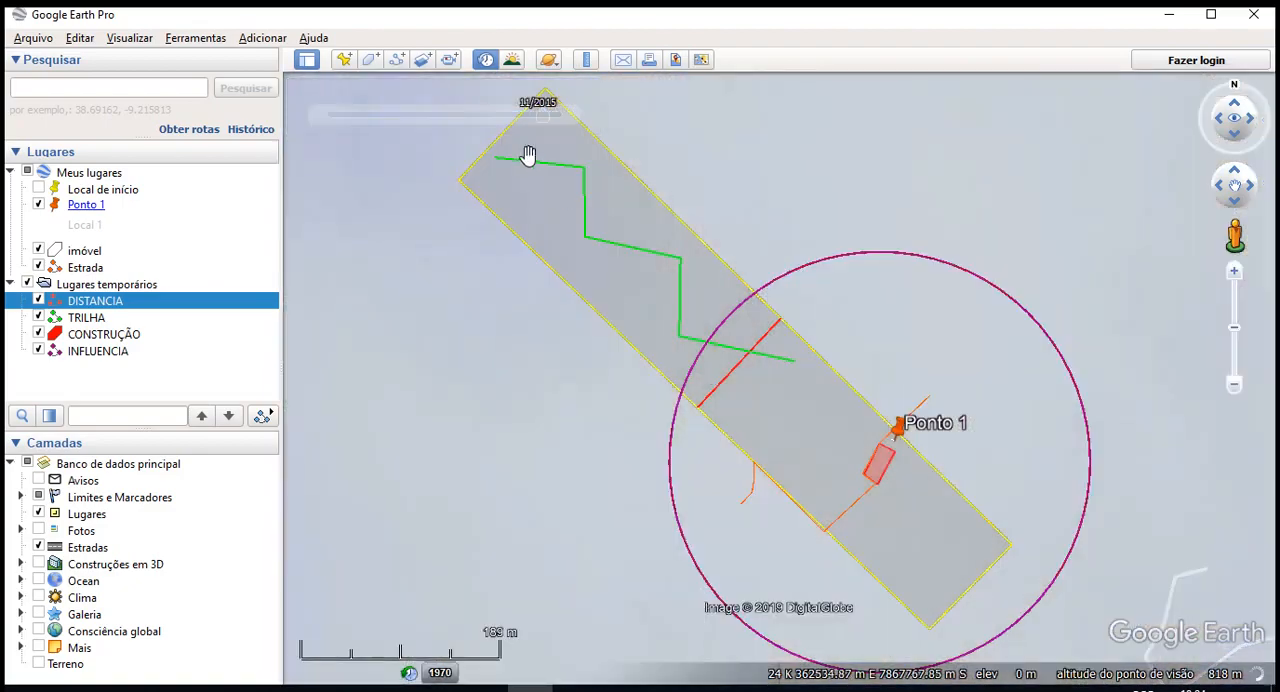
click(486, 59)
- View the property and the forest southwest of it in the 5/2016 and 6/2013 historical imagery, then return to the current imagery
drag(591, 354, 818, 383)
scroll(783, 380, down, 3)
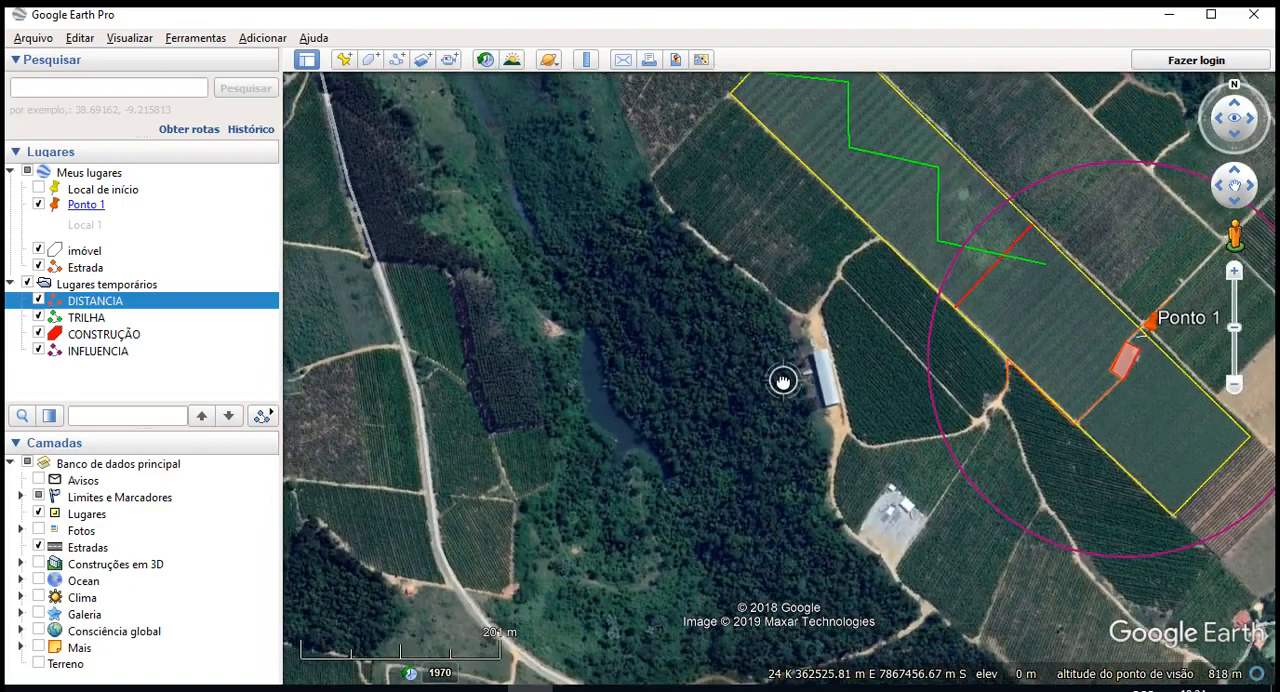
scroll(817, 614, up, 3)
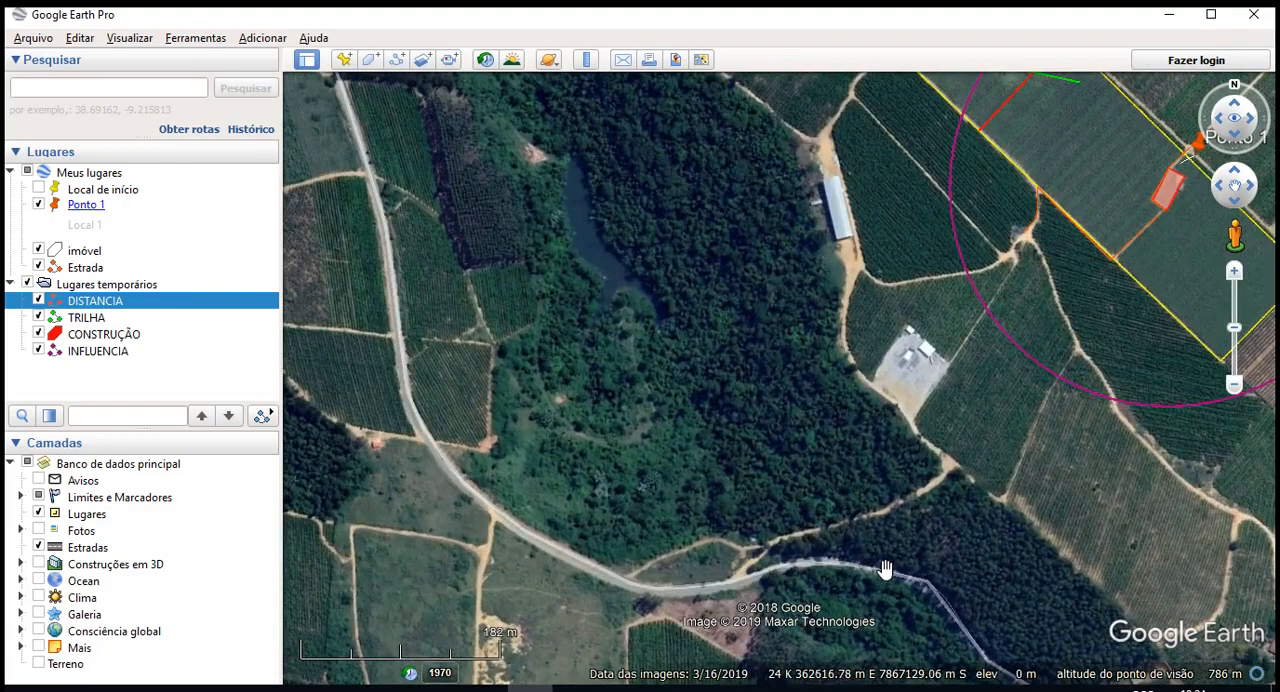
drag(791, 533, 740, 612)
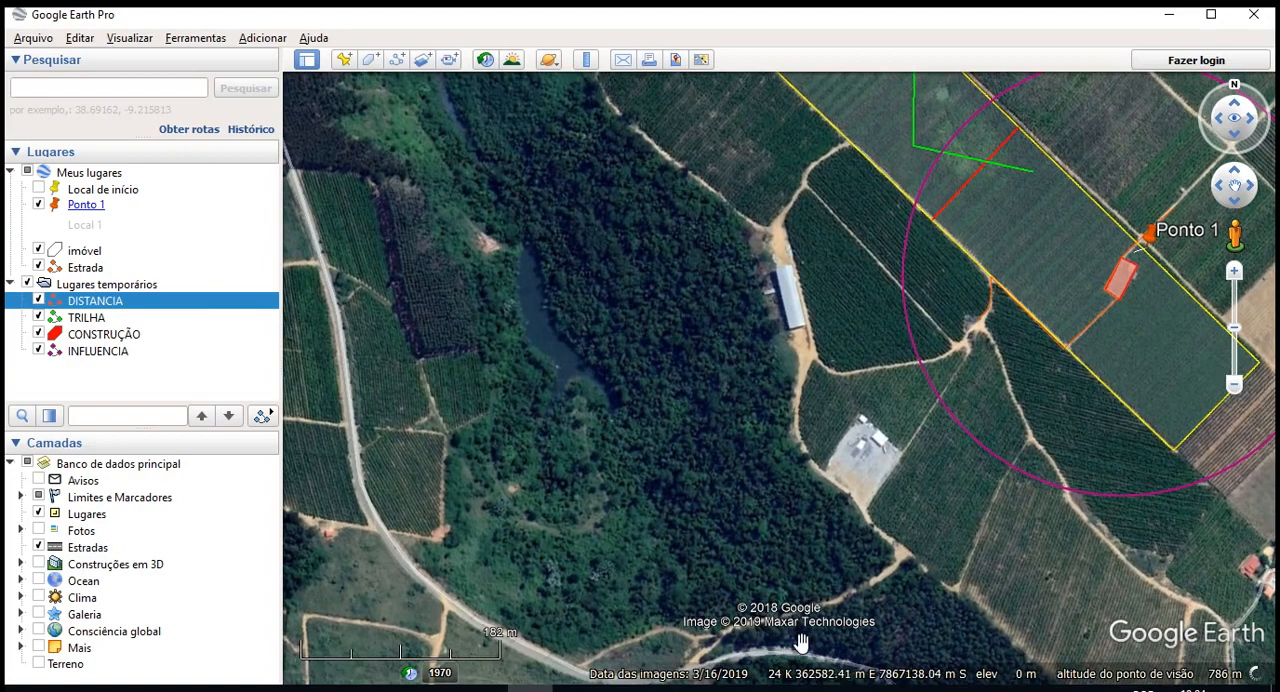
drag(998, 424, 958, 552)
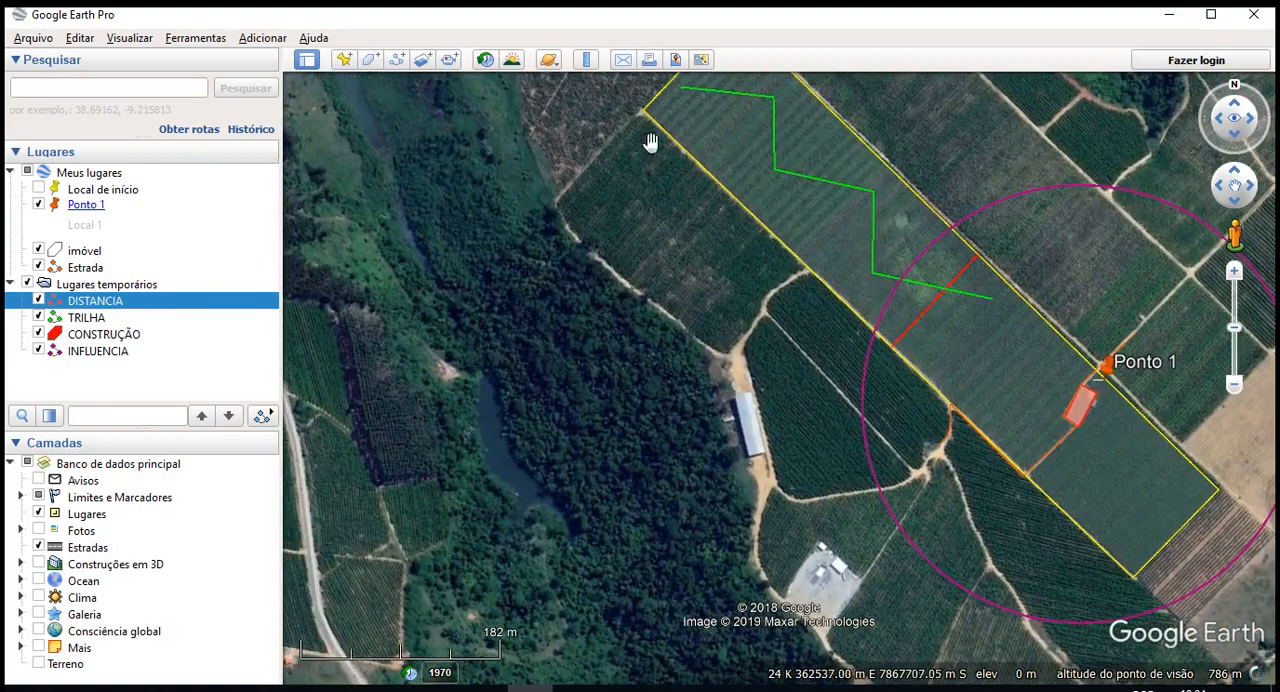
click(485, 61)
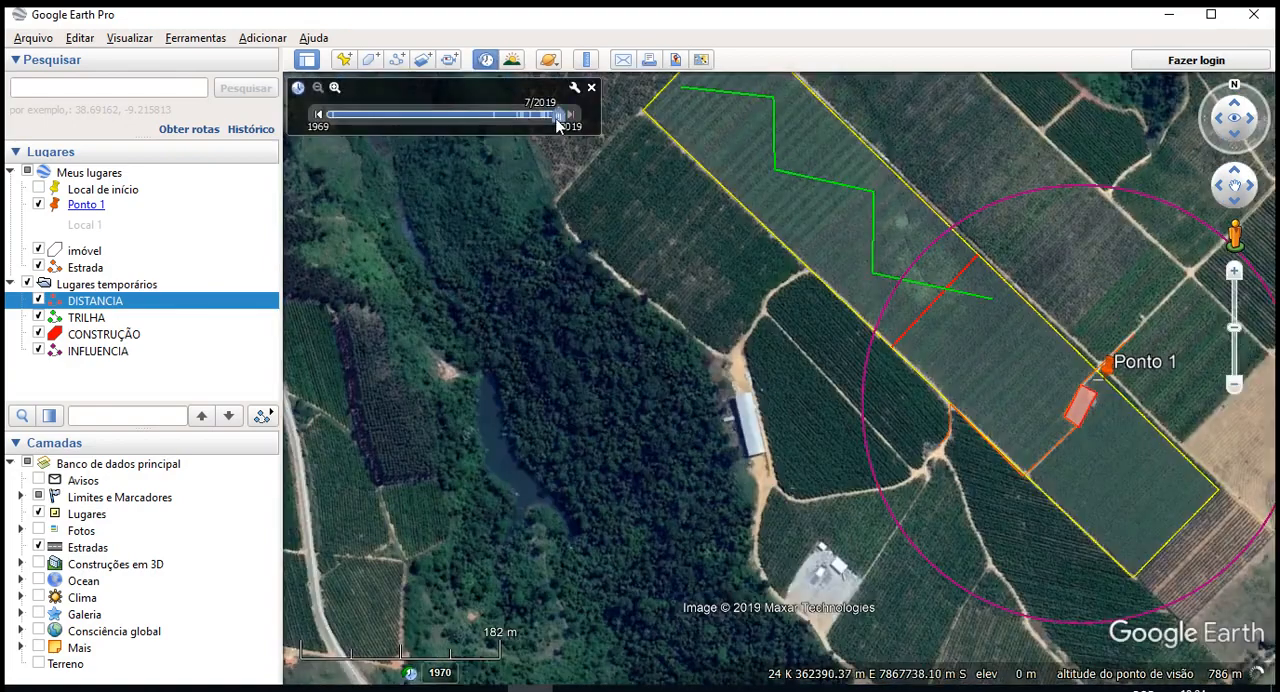
drag(560, 116, 548, 134)
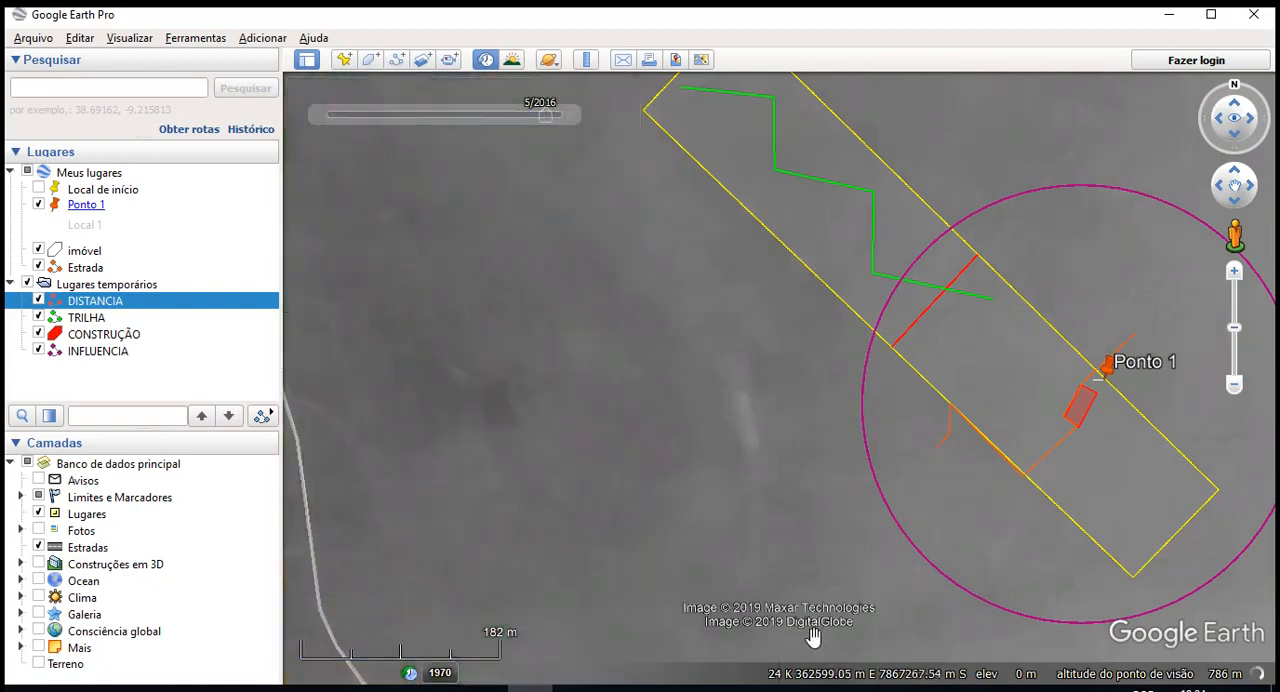
drag(545, 115, 532, 115)
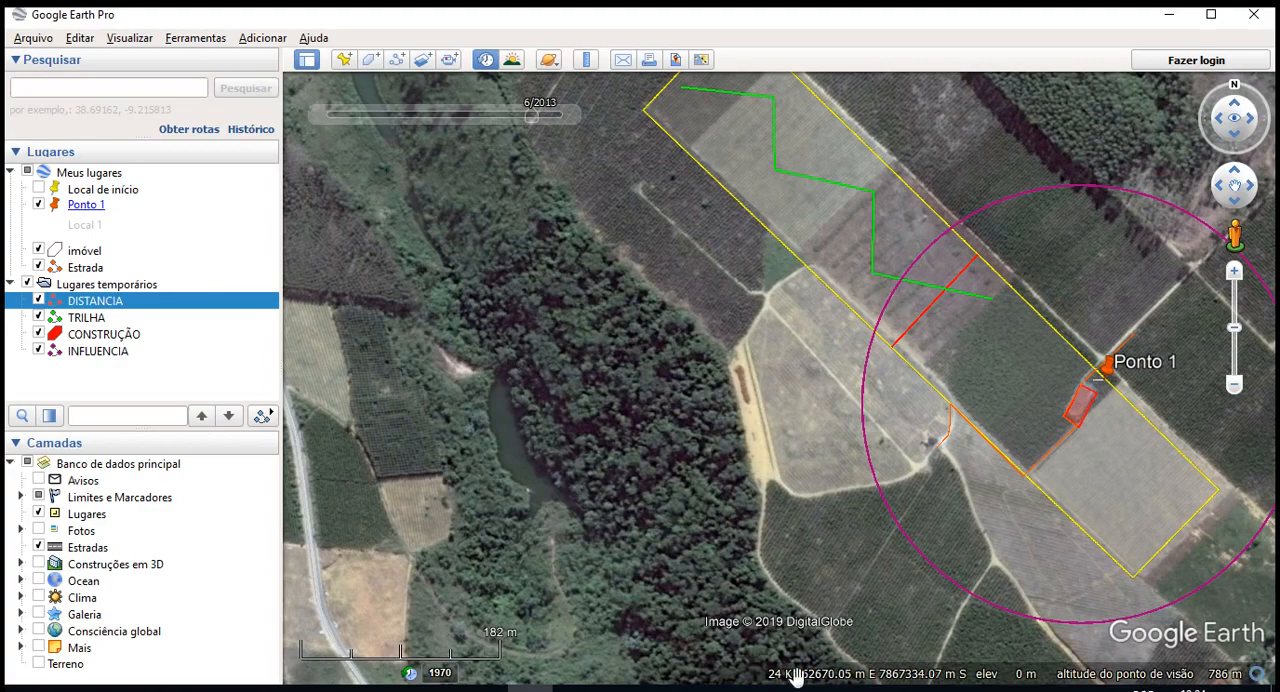
drag(856, 310, 707, 422)
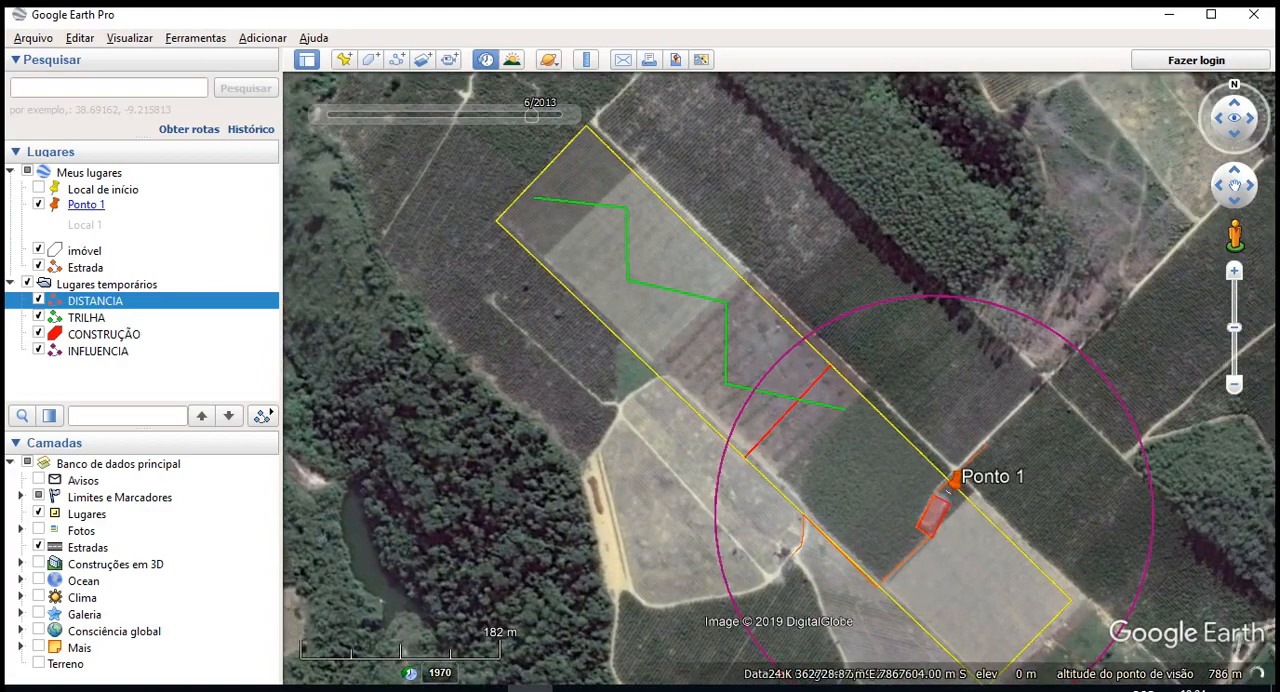
click(486, 60)
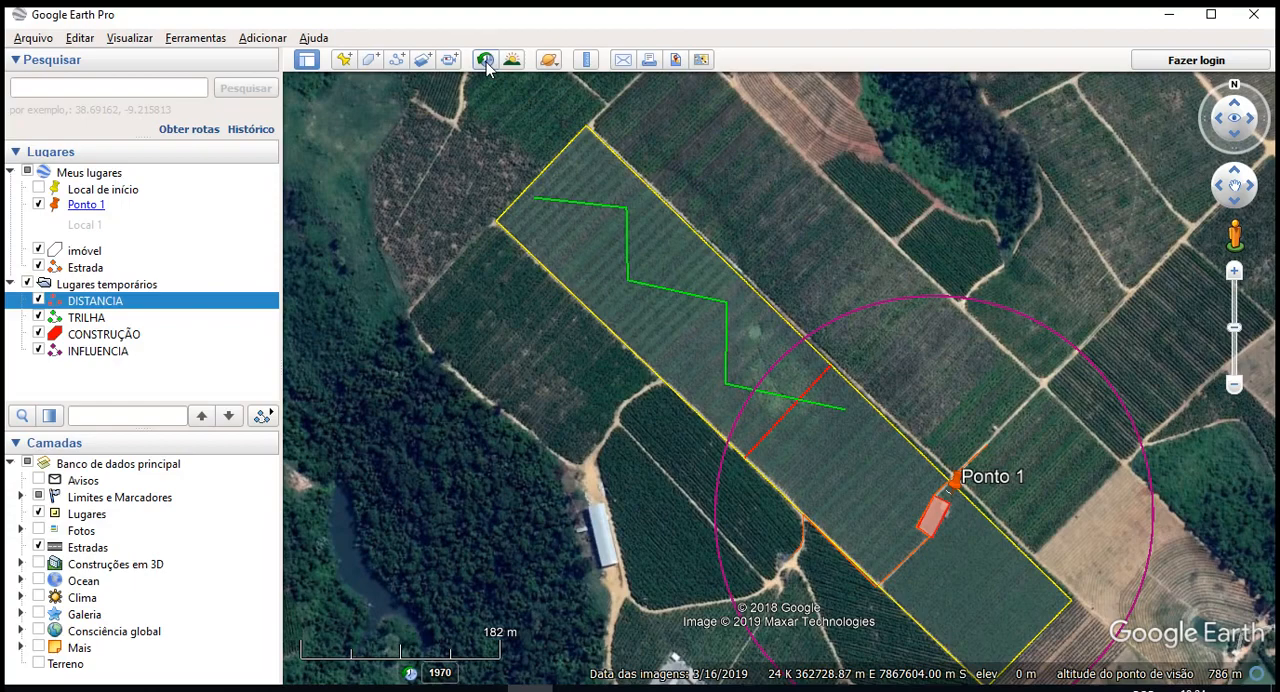
- Examine the wider surroundings of the imóvel polygon, from Rio Bananal to the farmland east of the property
scroll(900, 477, down, 5)
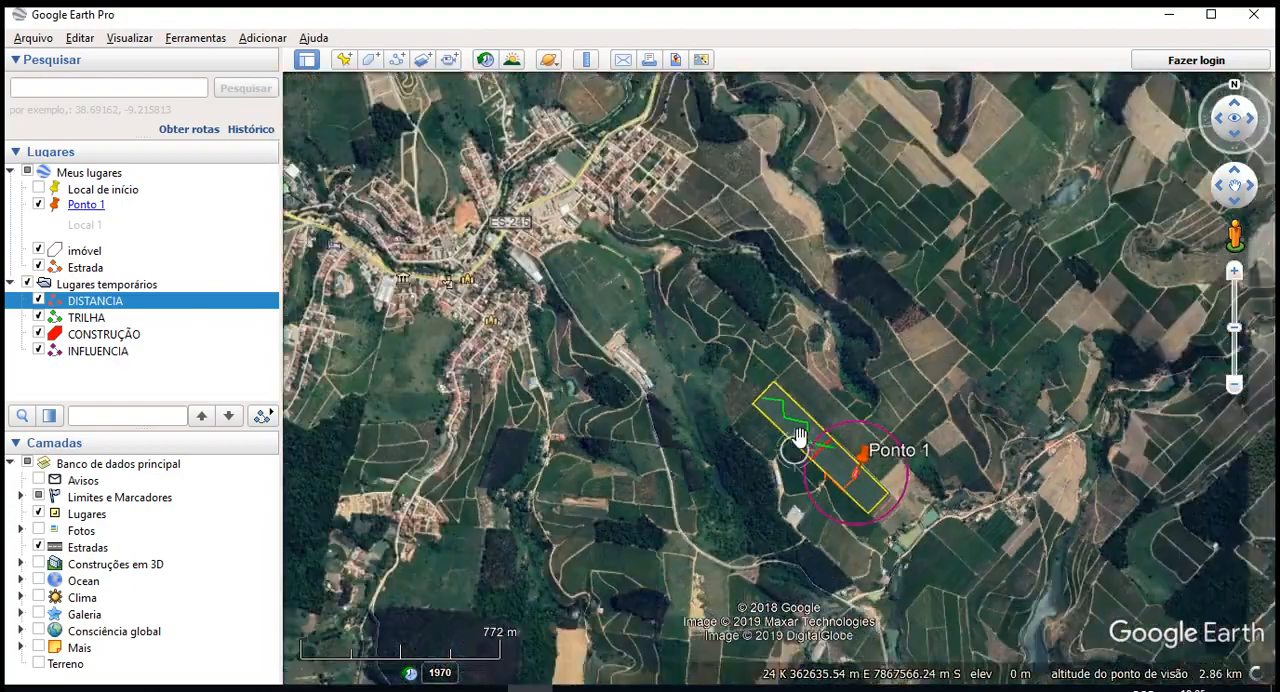
scroll(800, 437, down, 3)
drag(831, 486, 540, 443)
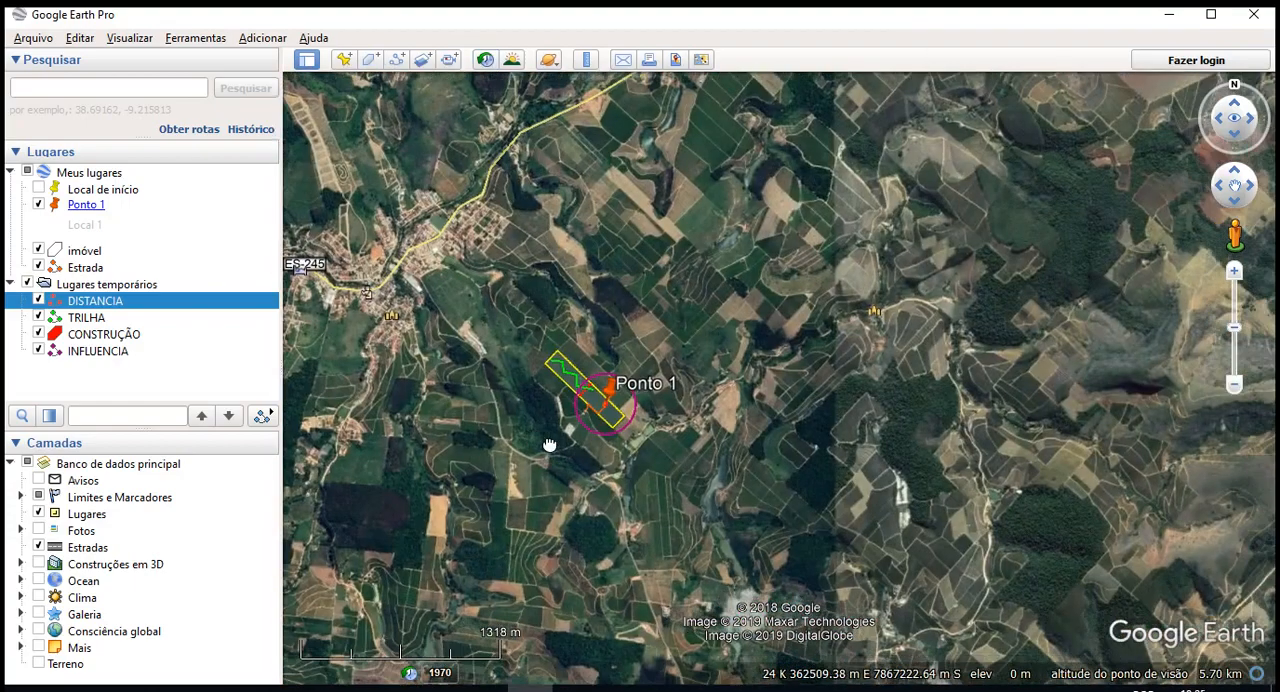
scroll(652, 450, down, 3)
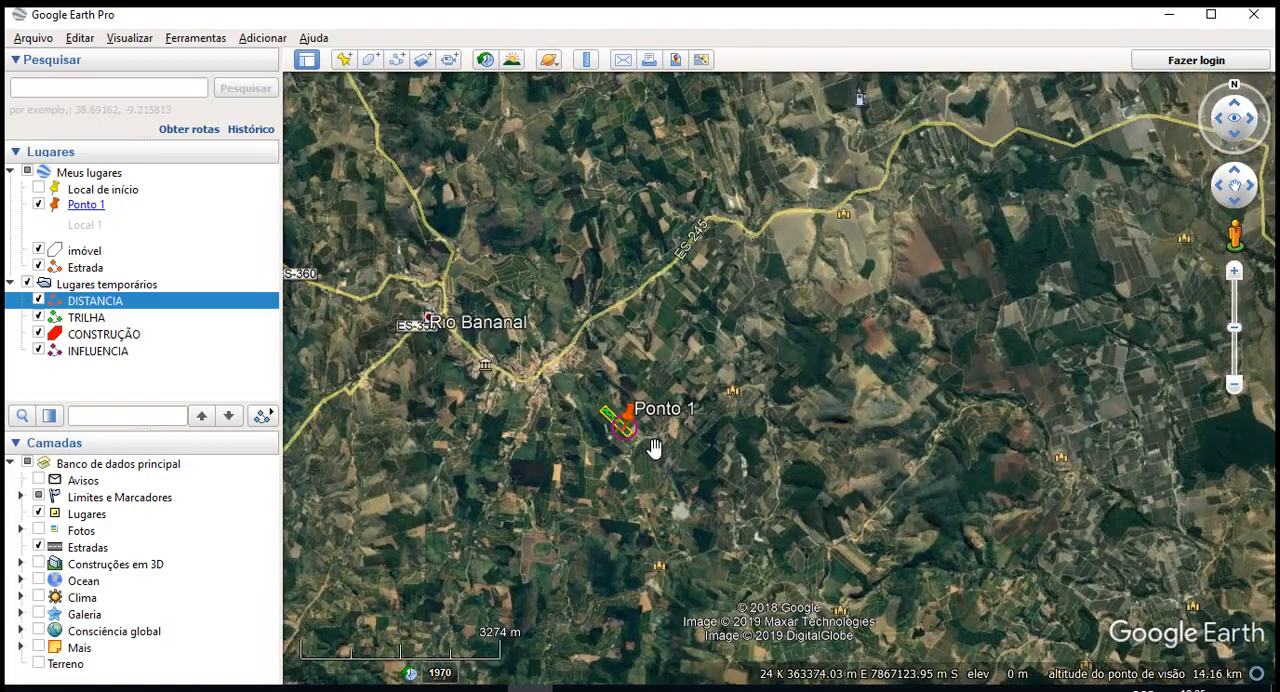
scroll(615, 435, up, 6)
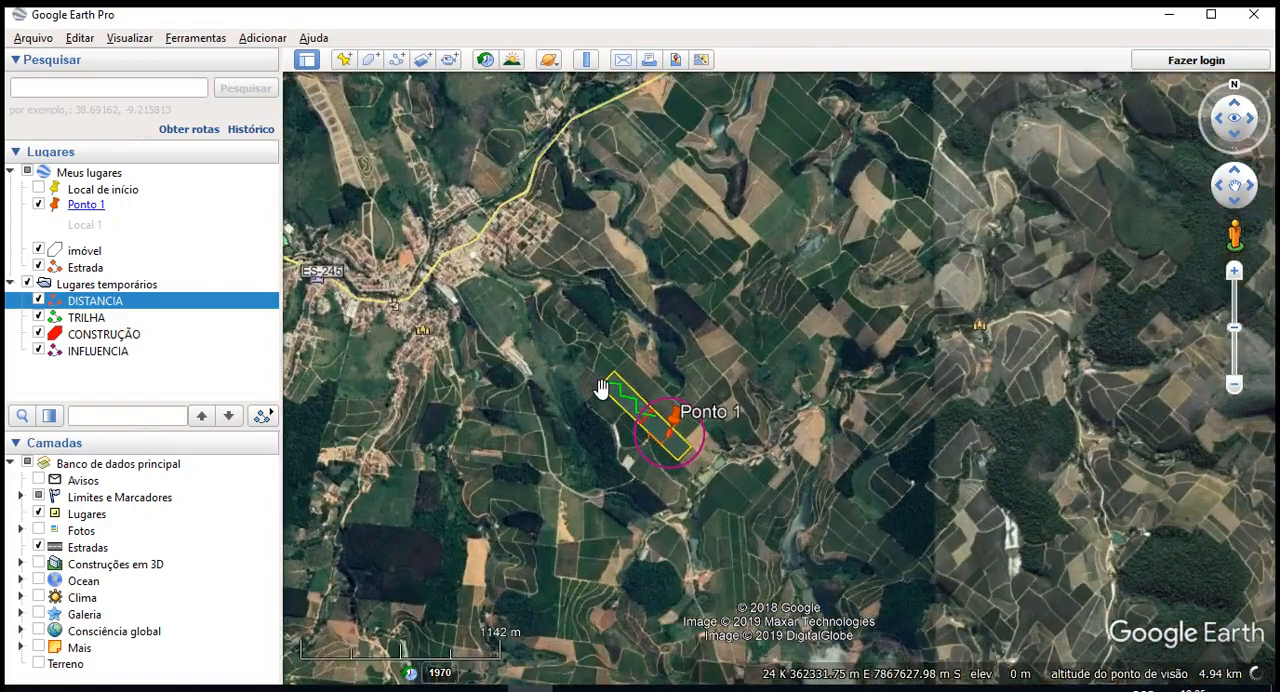
scroll(749, 464, down, 2)
scroll(863, 443, down, 2)
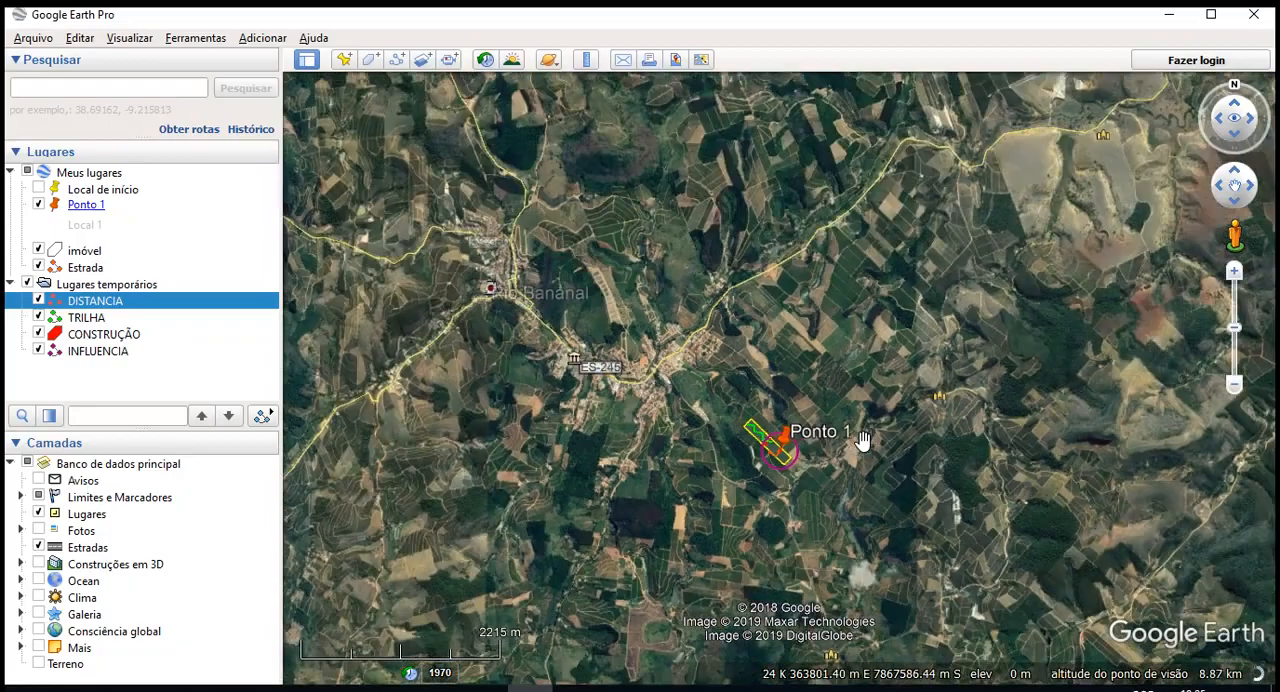
scroll(724, 333, down, 2)
drag(770, 443, 899, 314)
scroll(899, 314, up, 6)
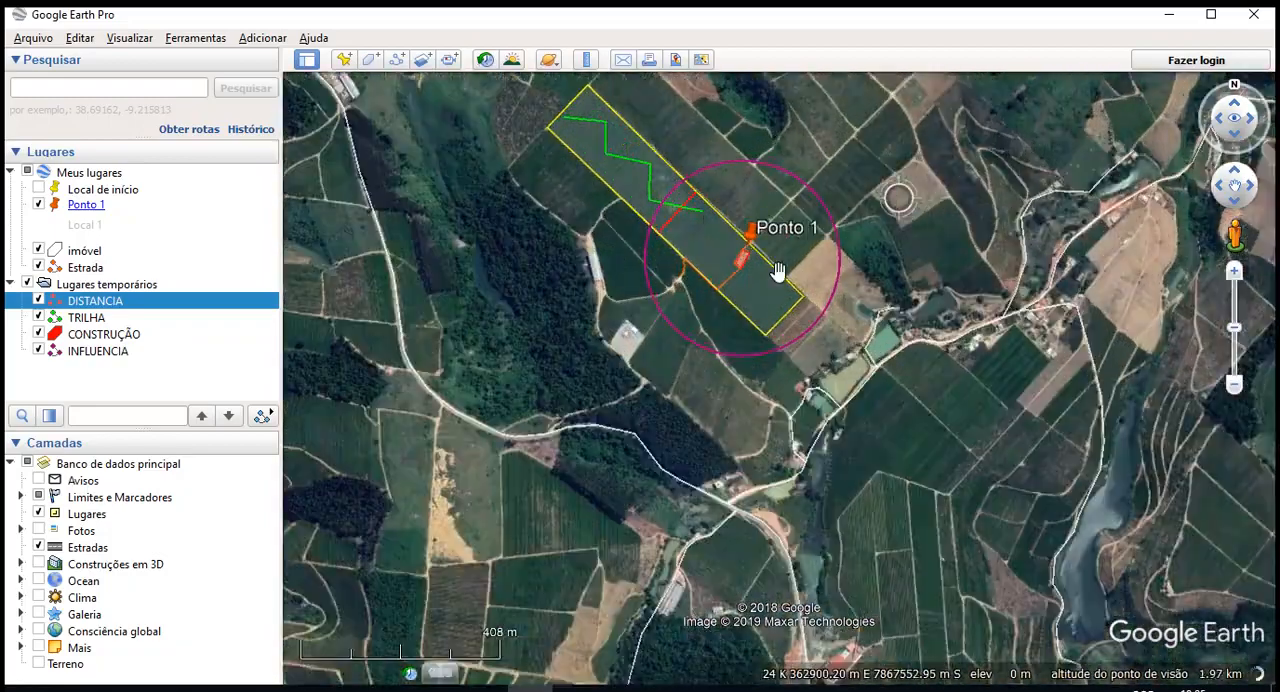
scroll(654, 323, down, 3)
drag(923, 449, 508, 509)
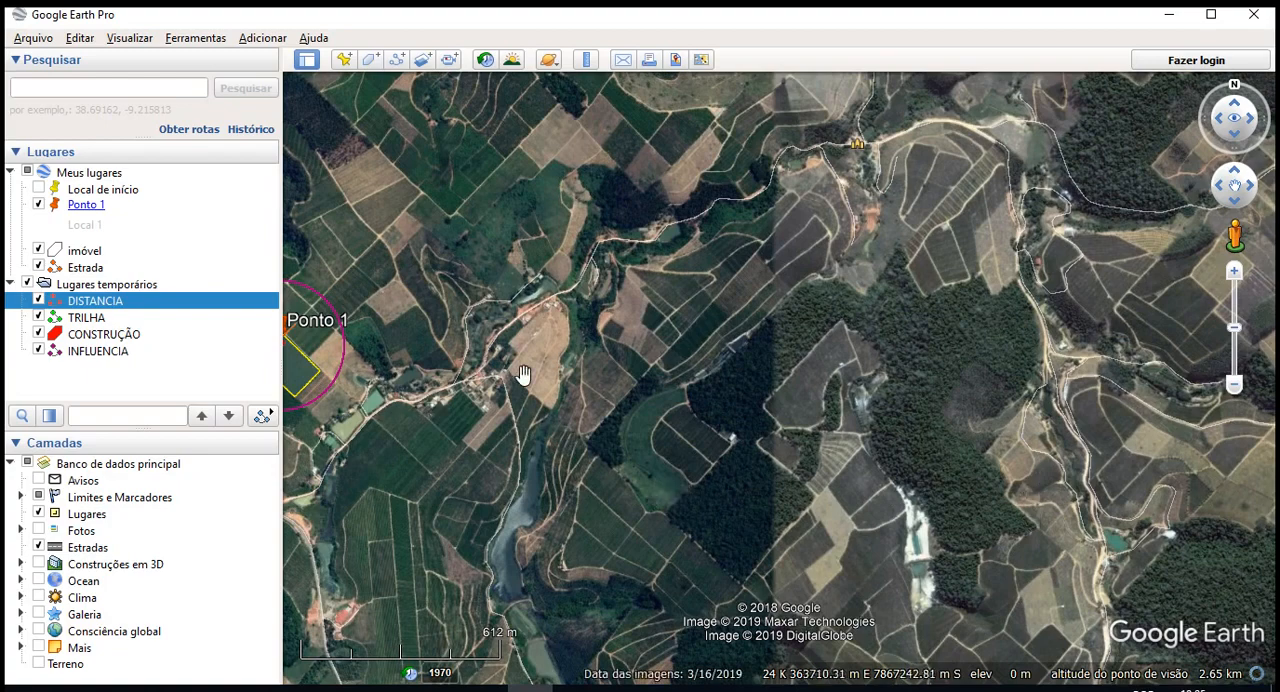
- Return from the eastern farmland to a close view of the whole imóvel polygon and its influence circle
scroll(771, 496, down, 3)
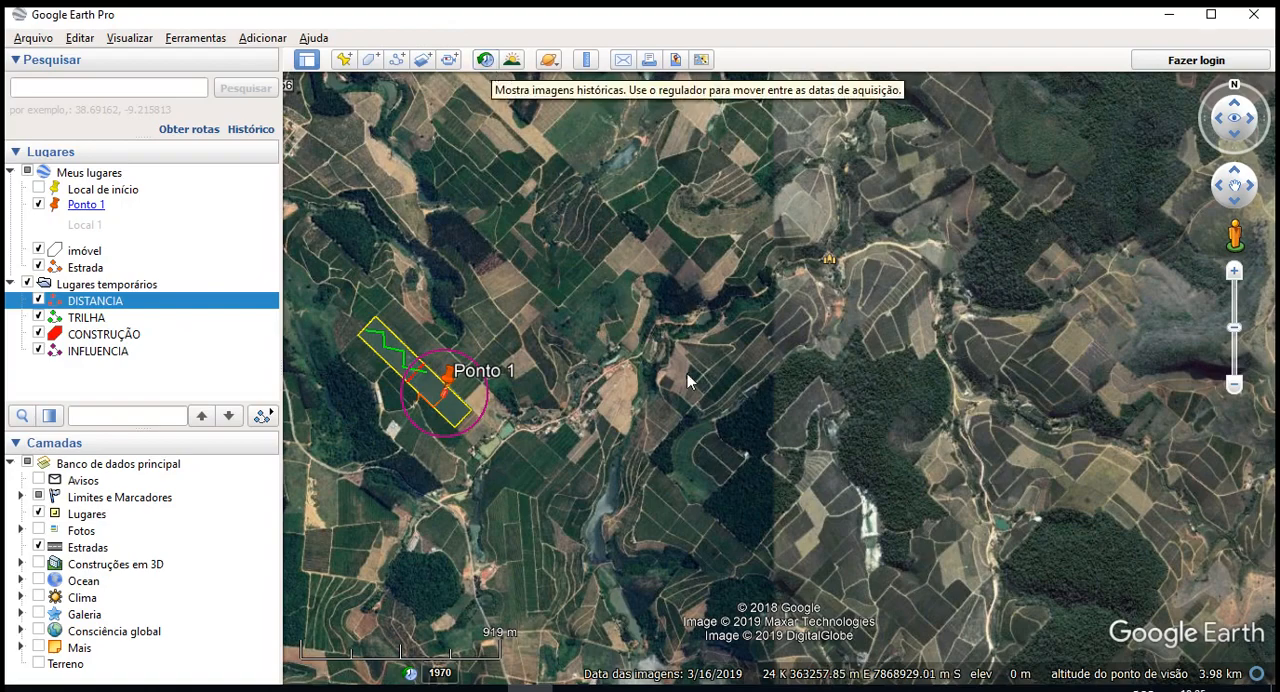
drag(686, 311, 930, 417)
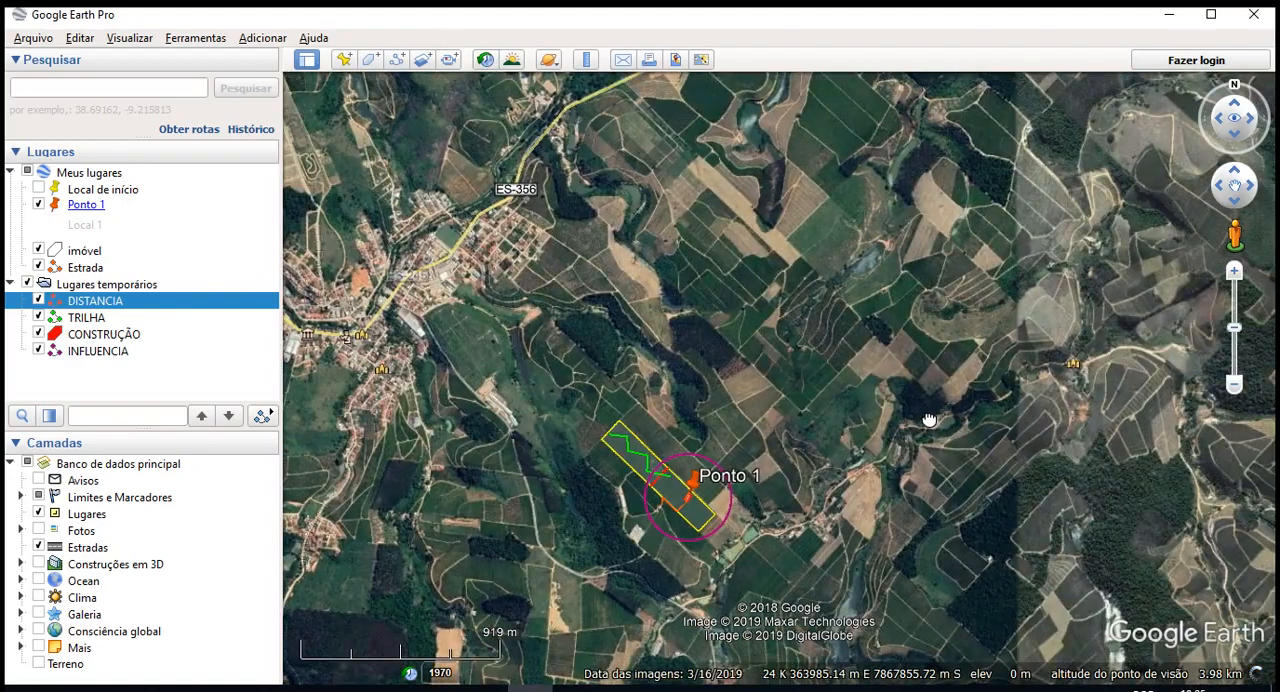
scroll(667, 515, up, 5)
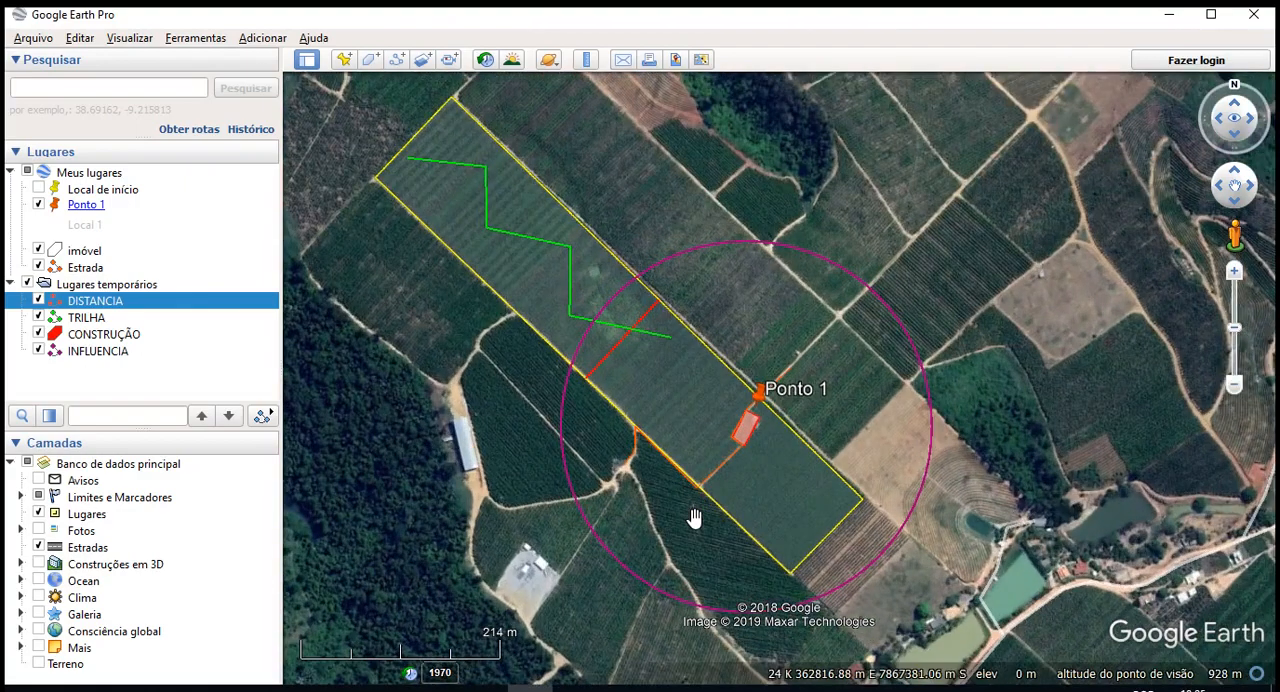
scroll(721, 504, up, 2)
drag(662, 457, 686, 494)
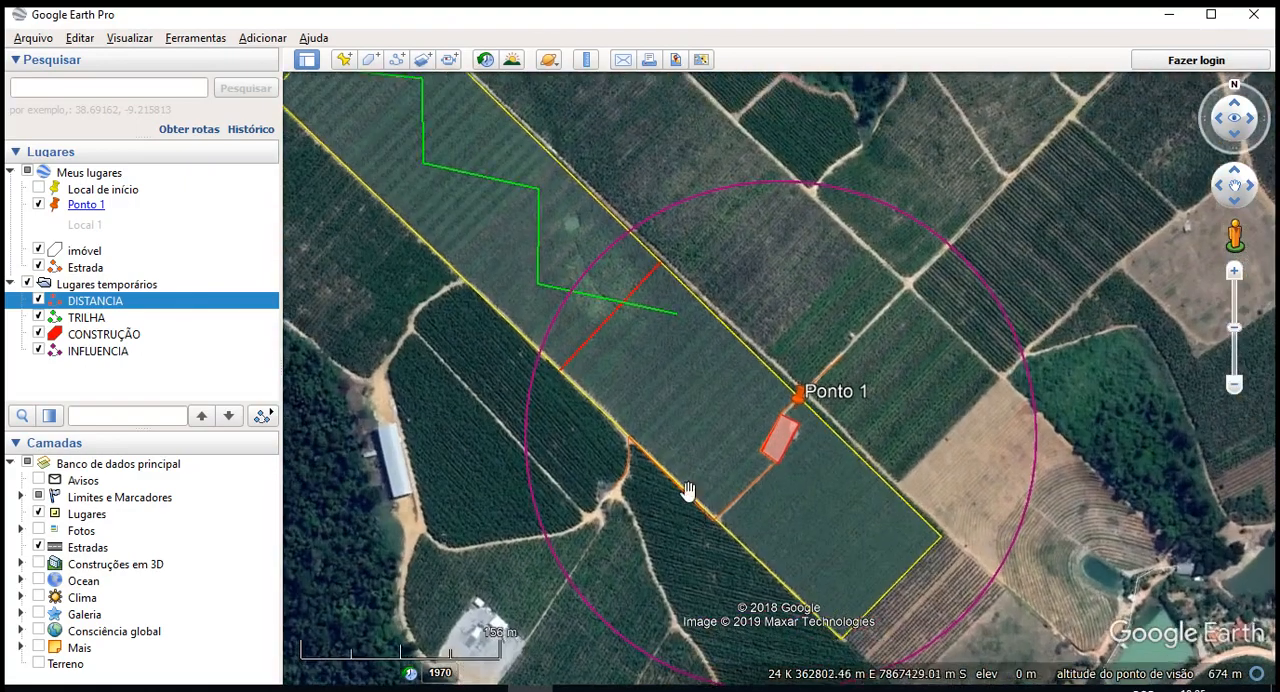
scroll(688, 490, down, 3)
drag(714, 397, 774, 384)
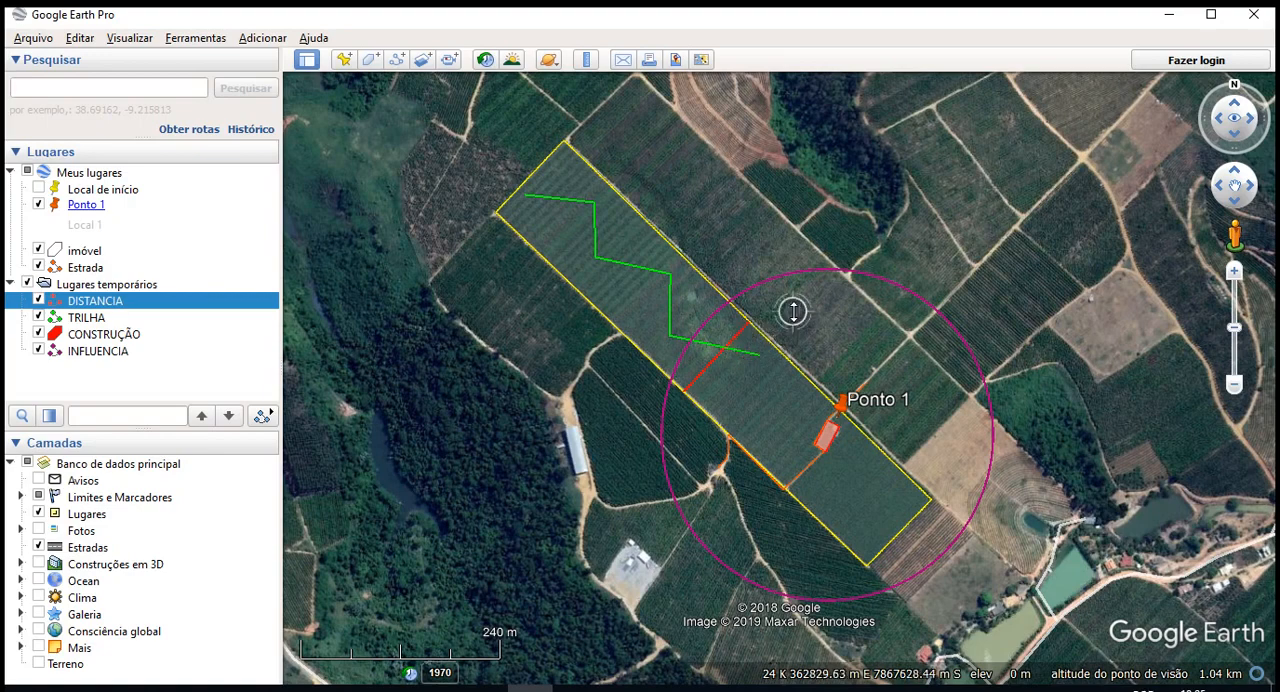
- Tilt and rotate the view to examine the property and its markings obliquely, out to the horizon
middle_drag(791, 310, 790, 313)
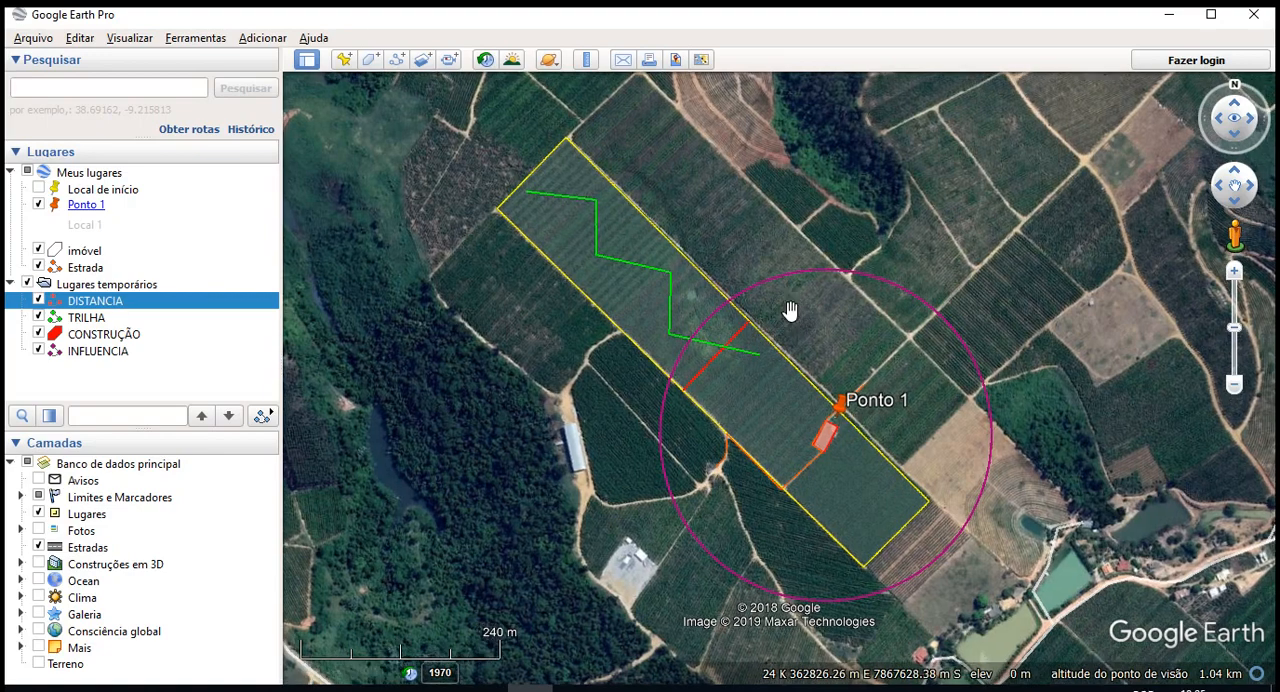
middle_drag(790, 311, 808, 691)
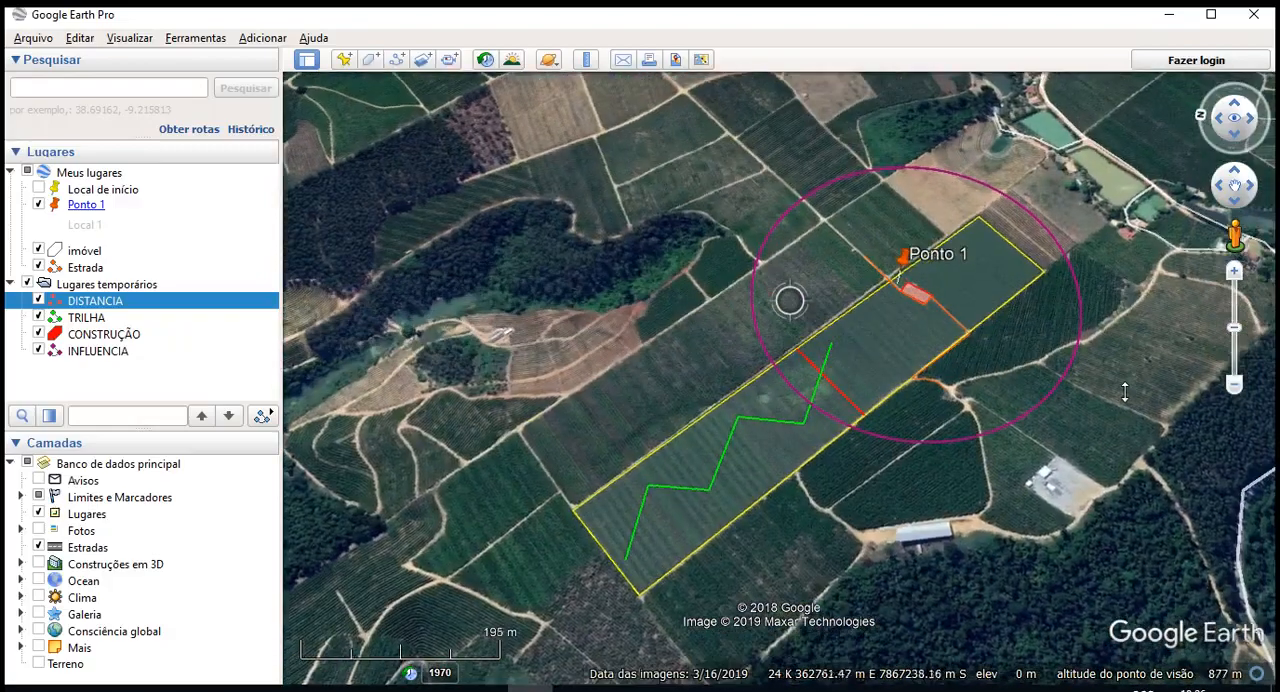
middle_drag(1125, 392, 773, 423)
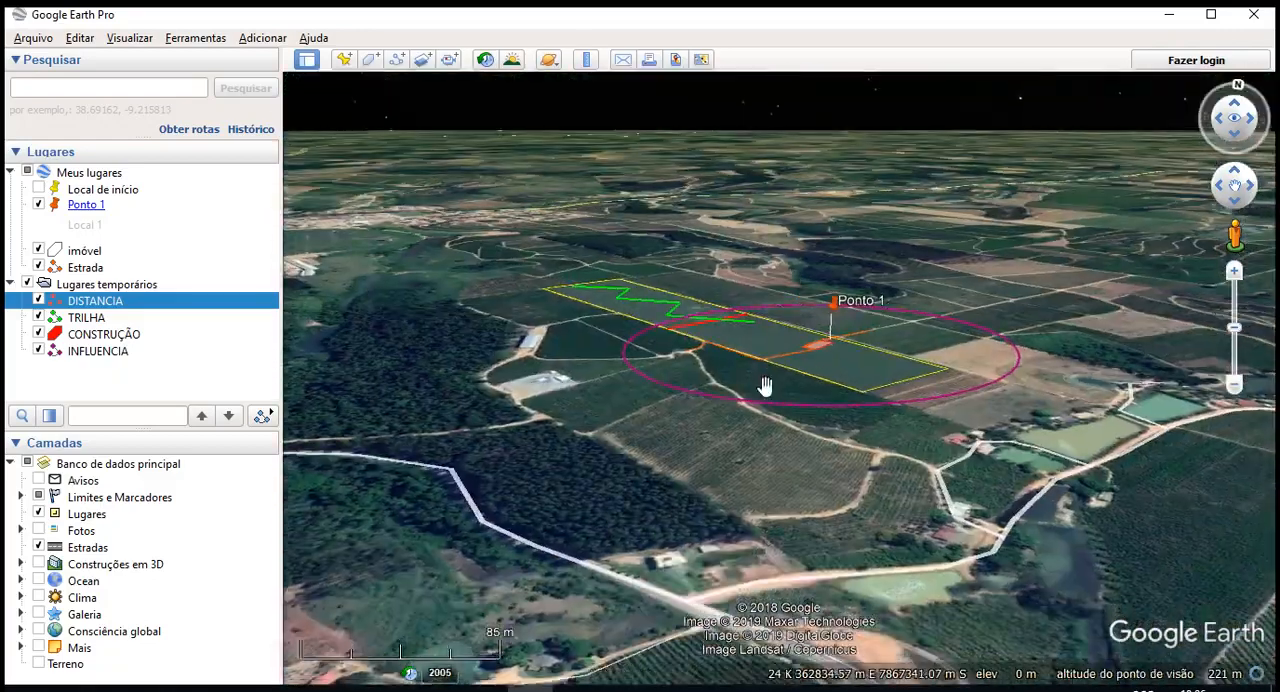
scroll(764, 403, up, 3)
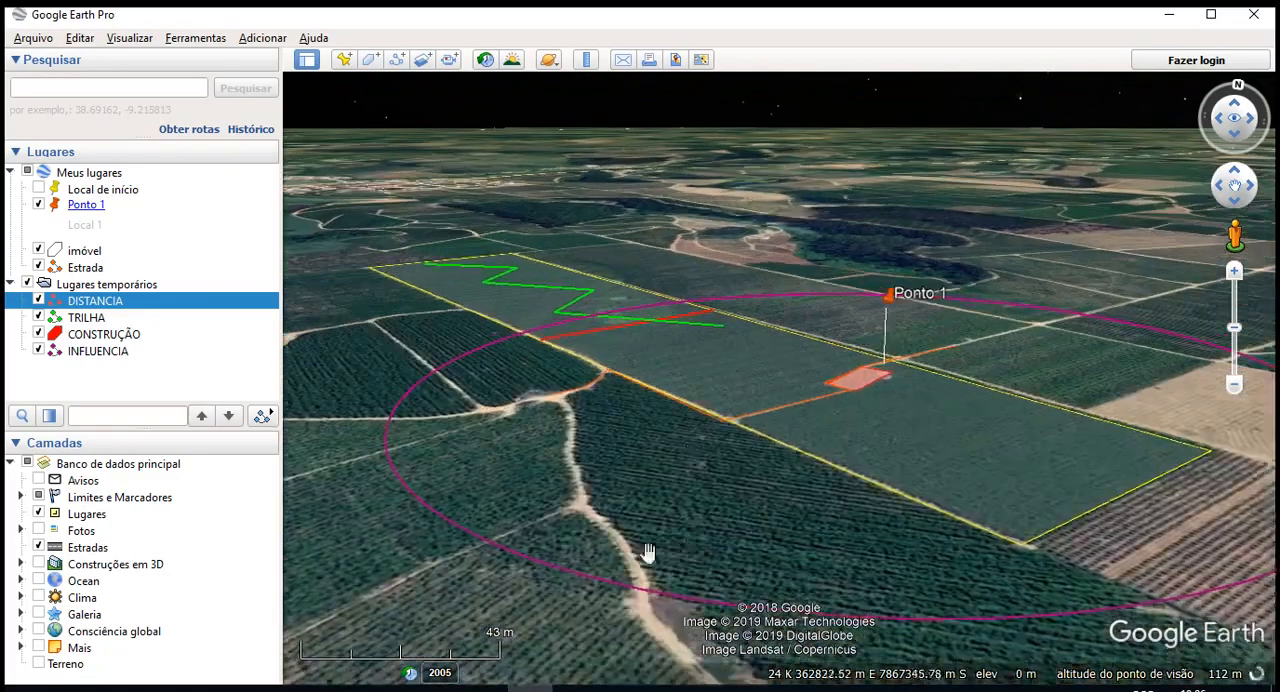
drag(728, 418, 669, 583)
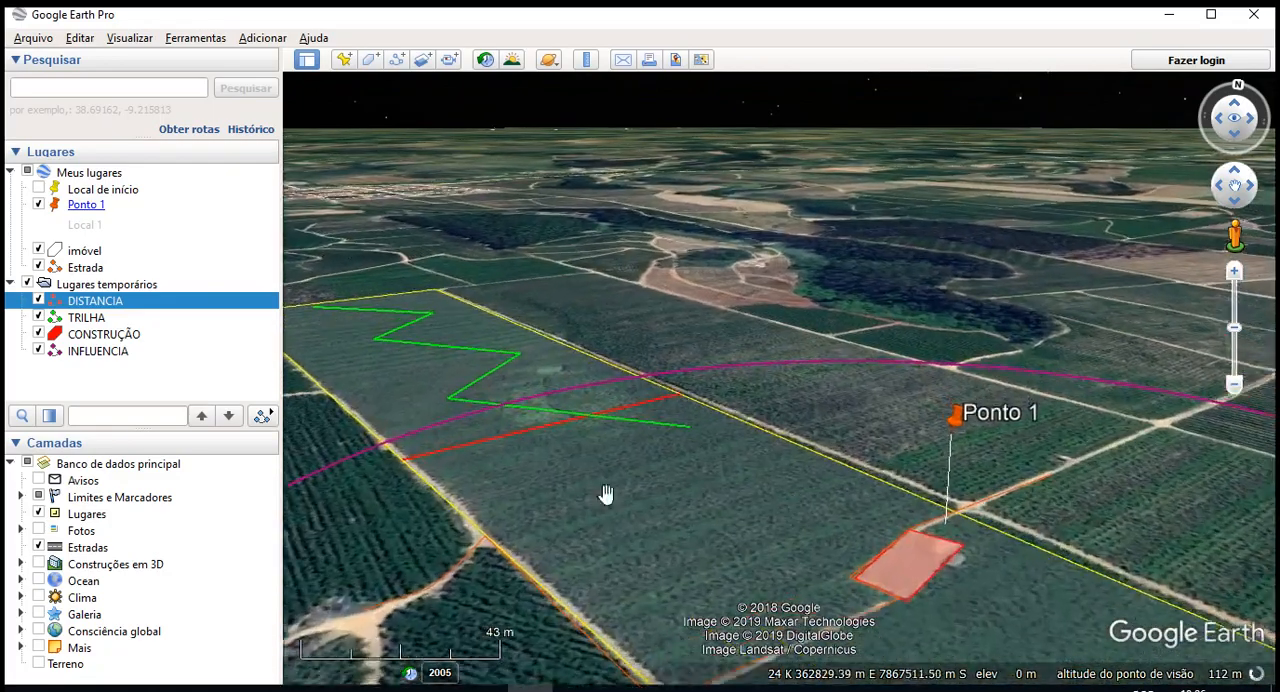
drag(750, 450, 454, 471)
drag(985, 435, 1026, 329)
- Turn on the Terreno layer and examine the relief around the property in the tilted view
click(39, 664)
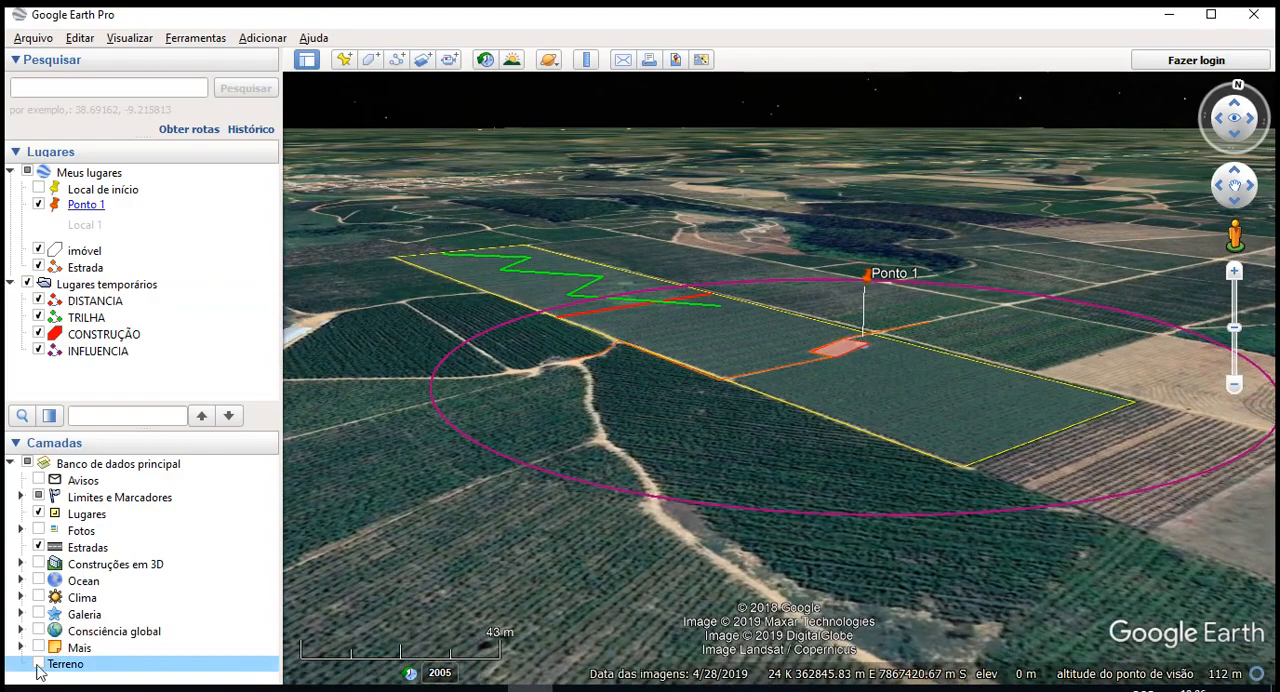
scroll(628, 420, down, 5)
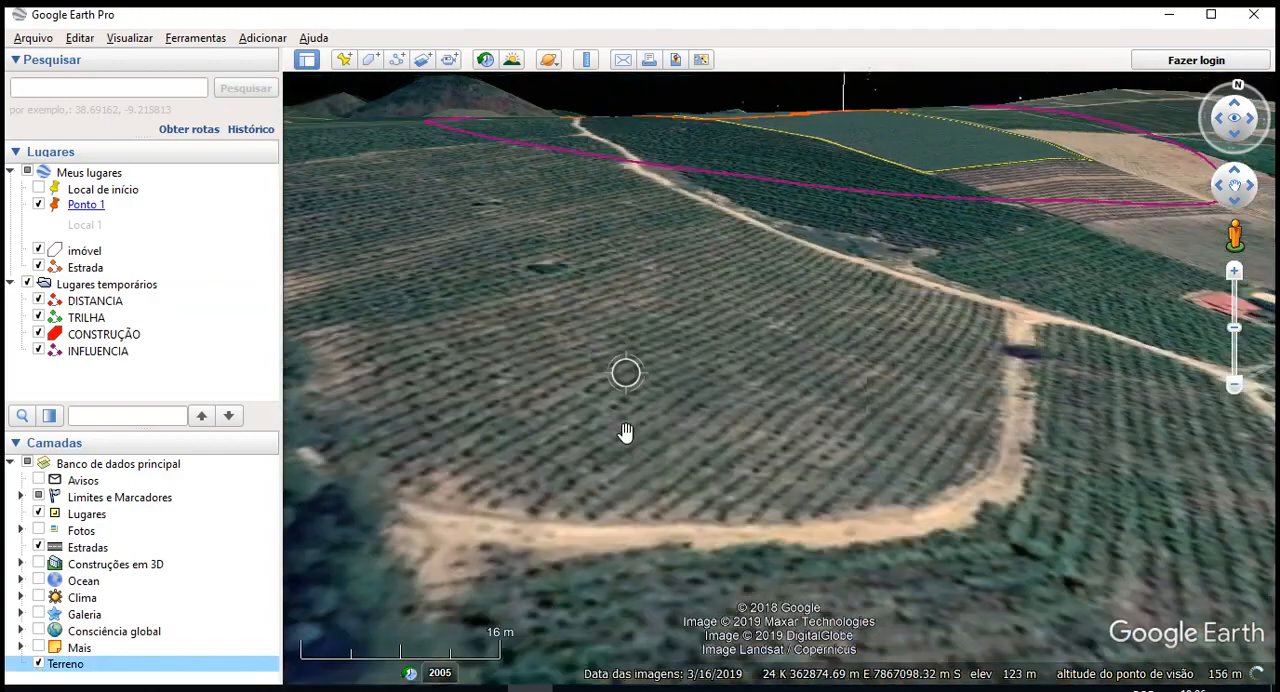
drag(654, 329, 646, 486)
scroll(662, 436, down, 5)
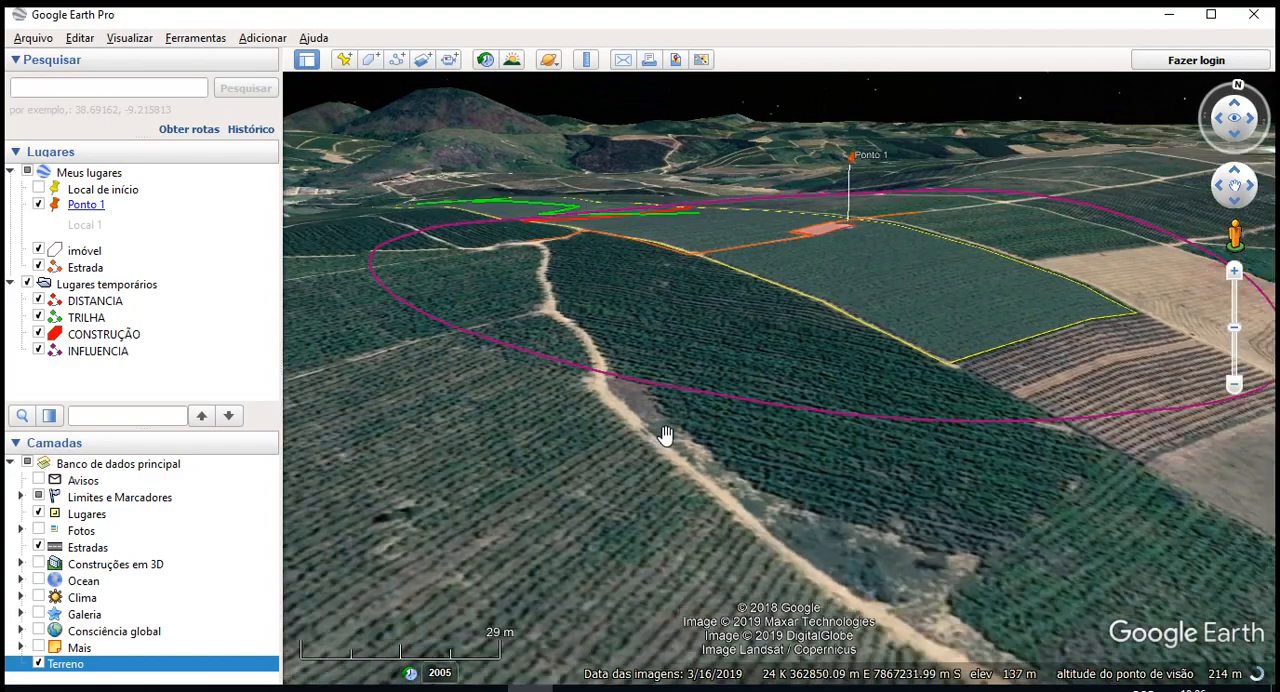
mouse_move(663, 403)
middle_down()
mouse_move(632, 394)
mouse_move(632, 338)
mouse_move(749, 414)
mouse_move(694, 393)
mouse_move(655, 320)
middle_up()
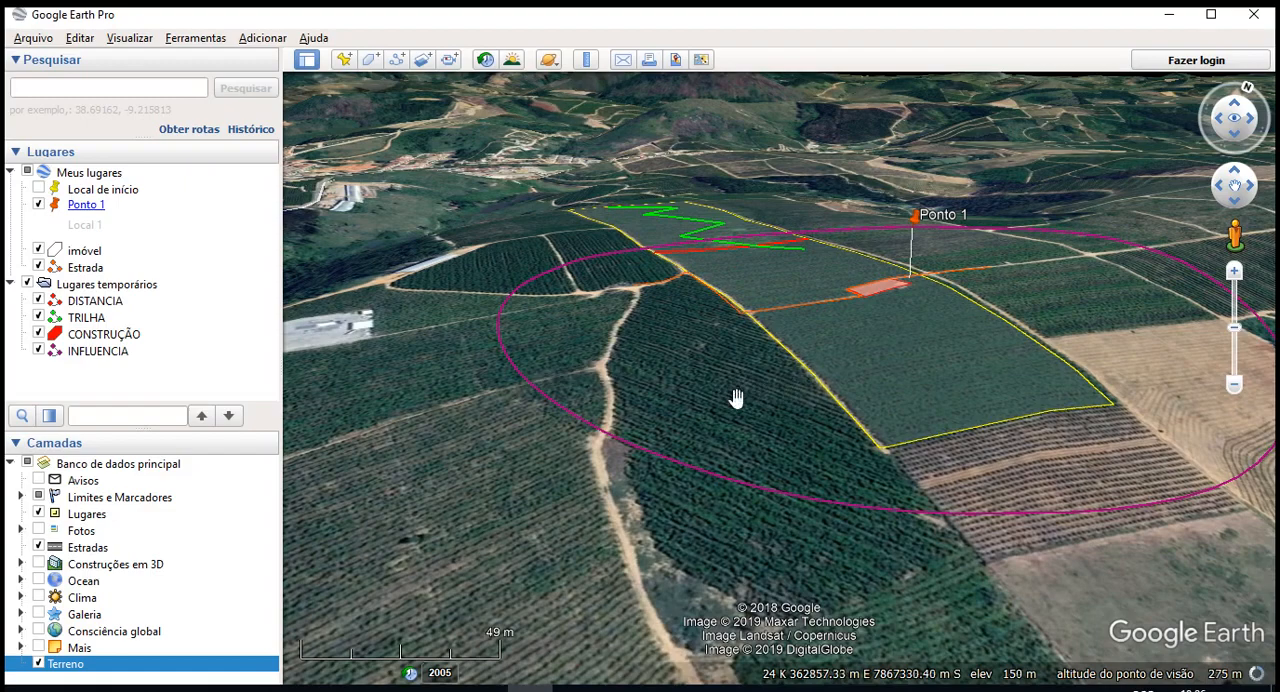
- Reset the view to north-up and straight down, frame the whole imóvel polygon and turn off the Terreno layer
key(r)
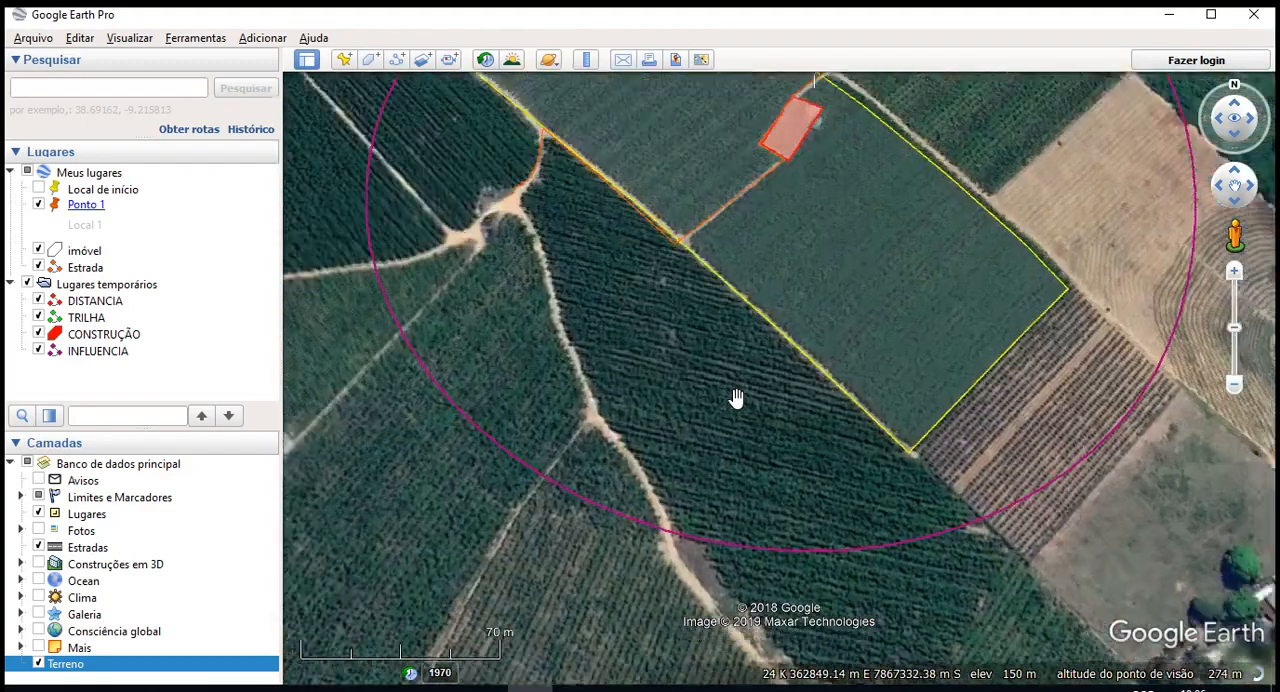
scroll(797, 542, down, 3)
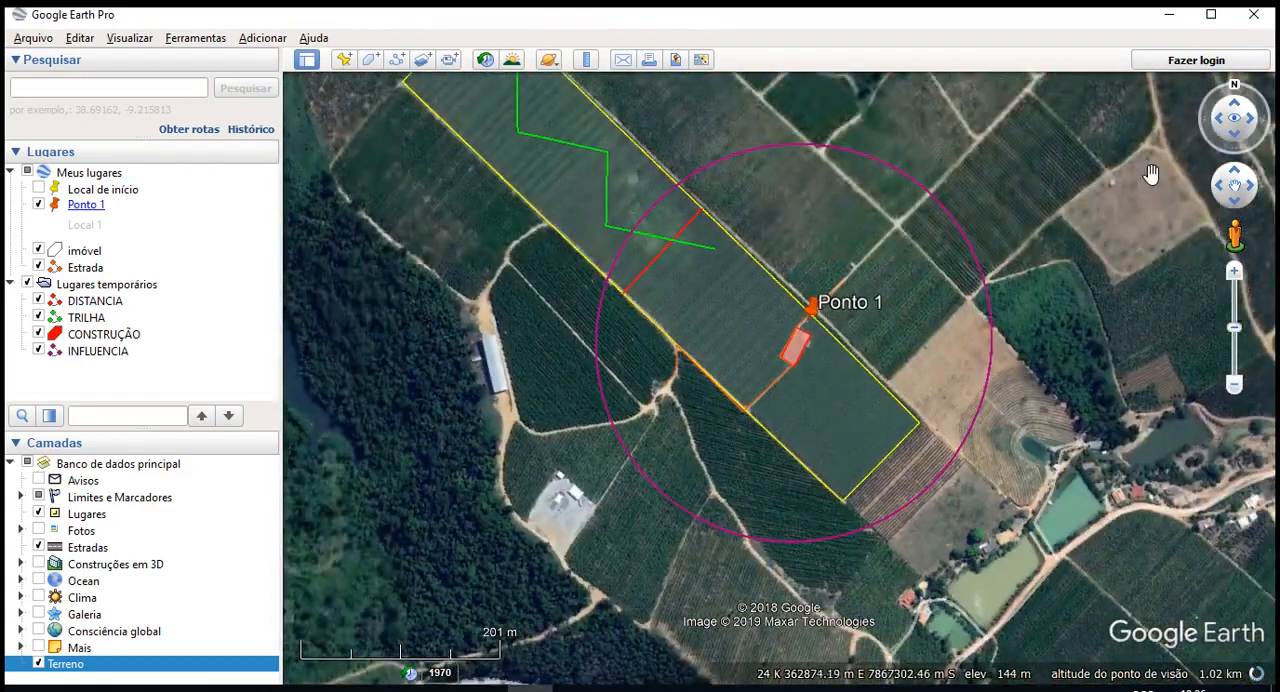
drag(994, 206, 1020, 289)
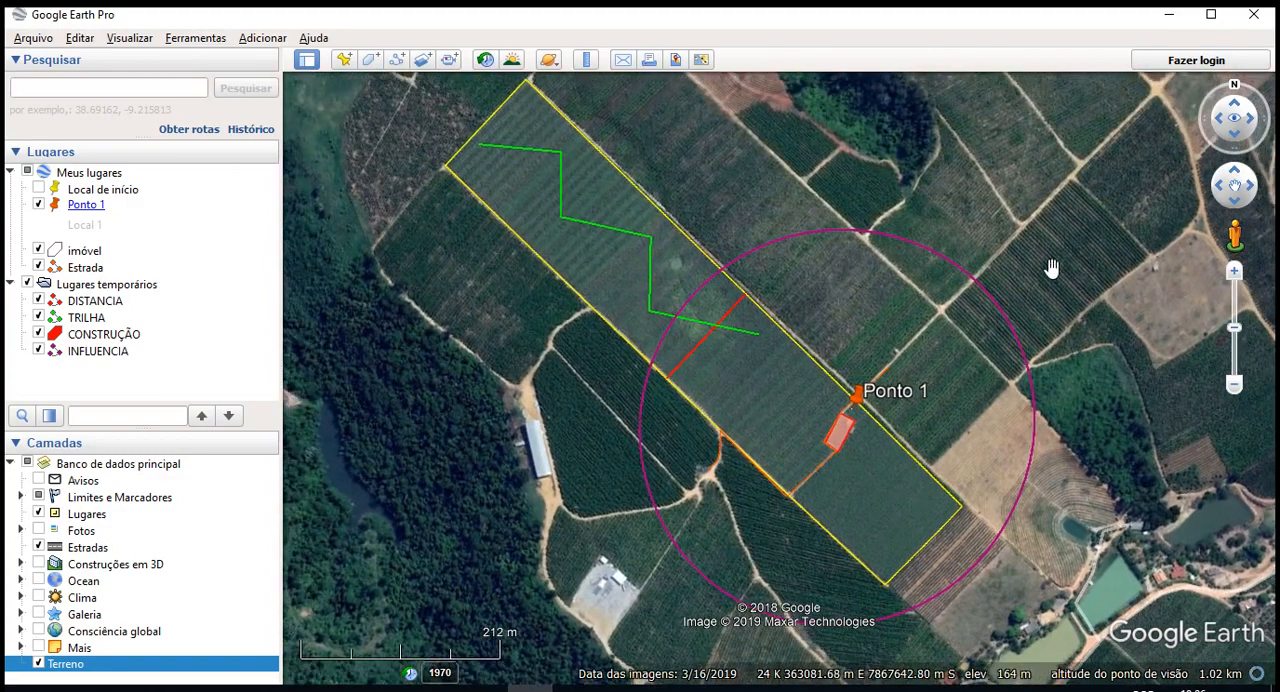
click(39, 664)
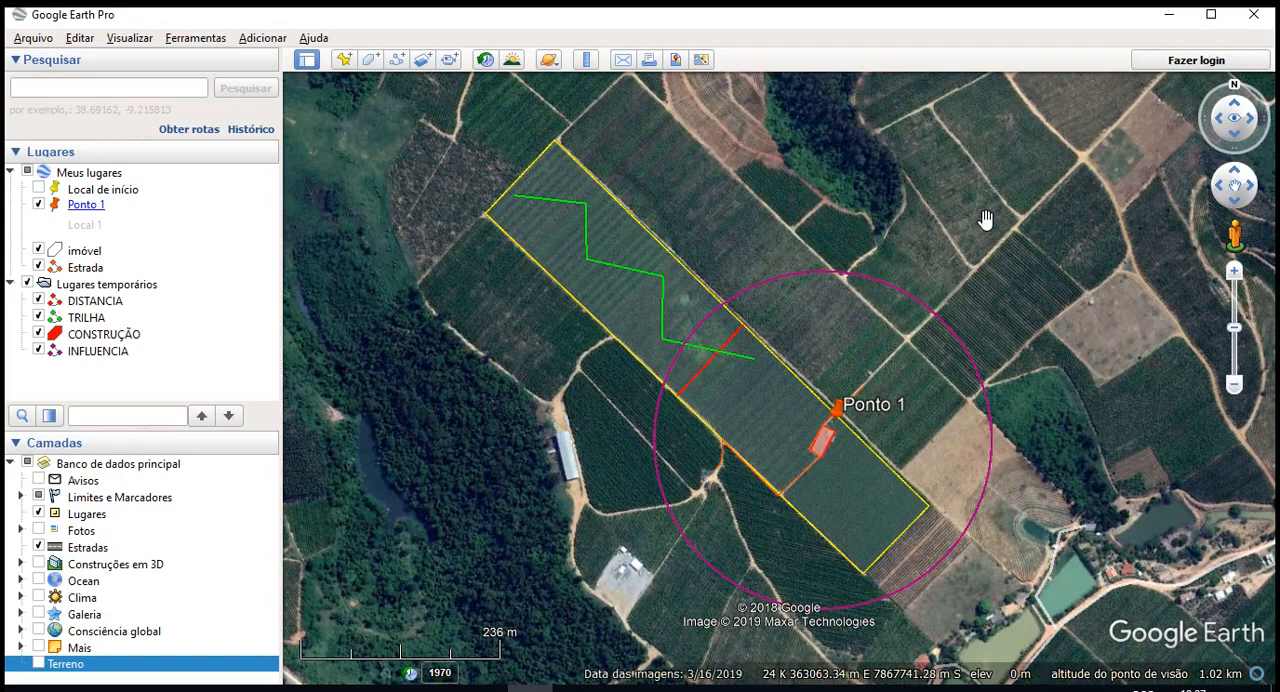
- Open the print layout for the property map and look through its map options and page setup
click(649, 60)
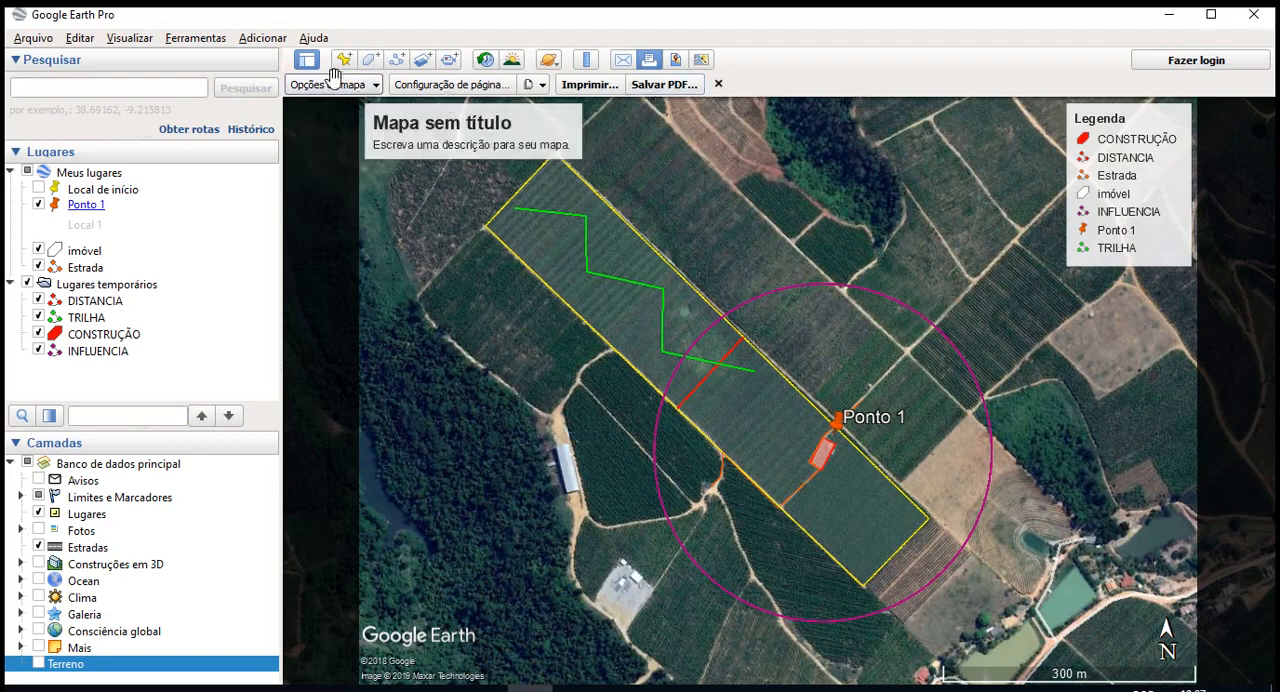
click(530, 86)
click(450, 84)
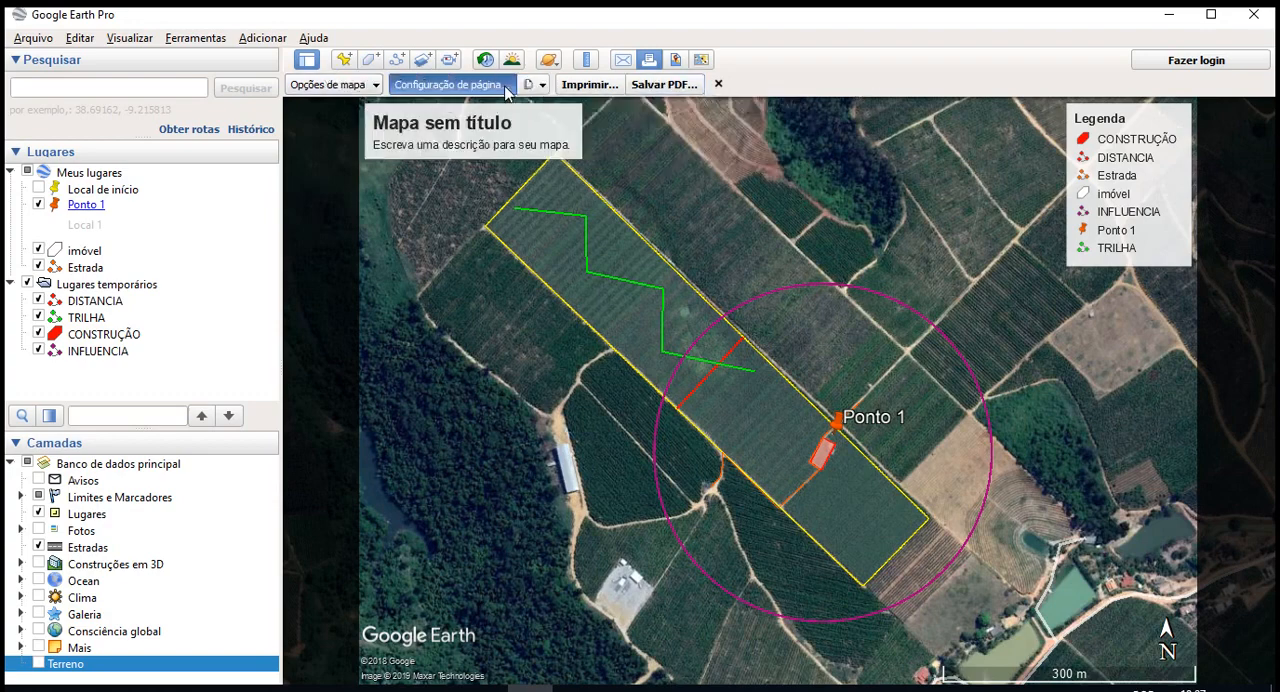
click(377, 91)
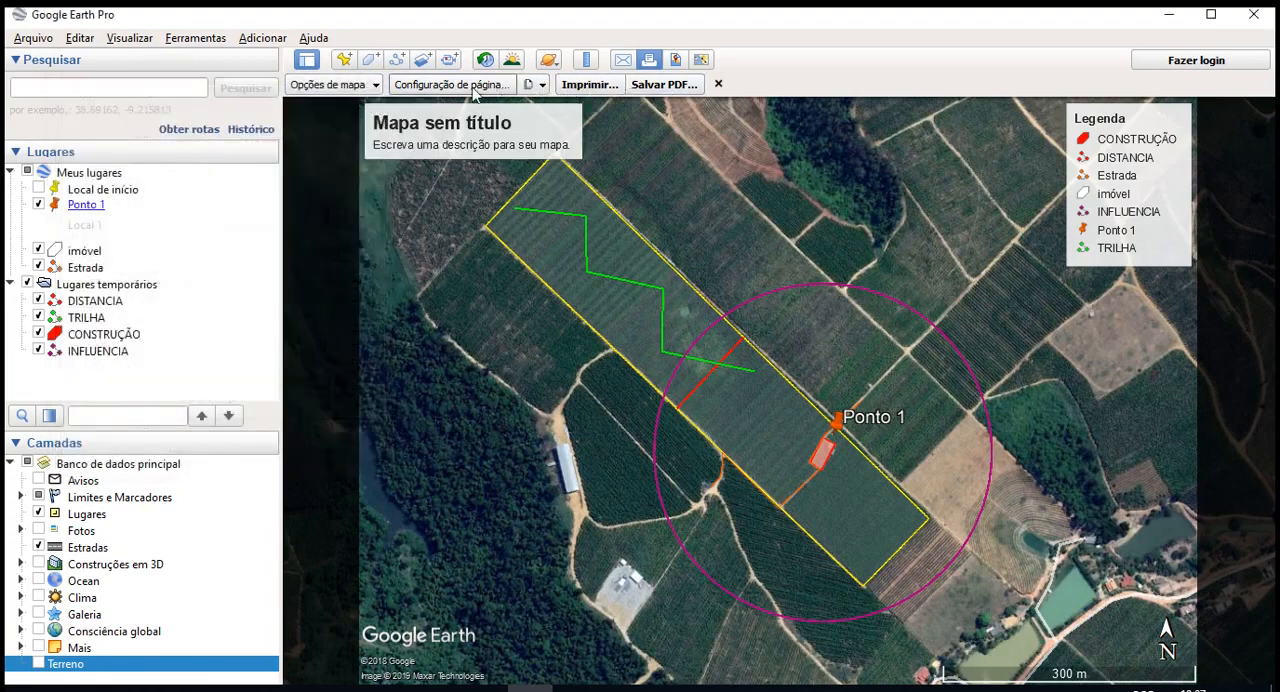
click(362, 86)
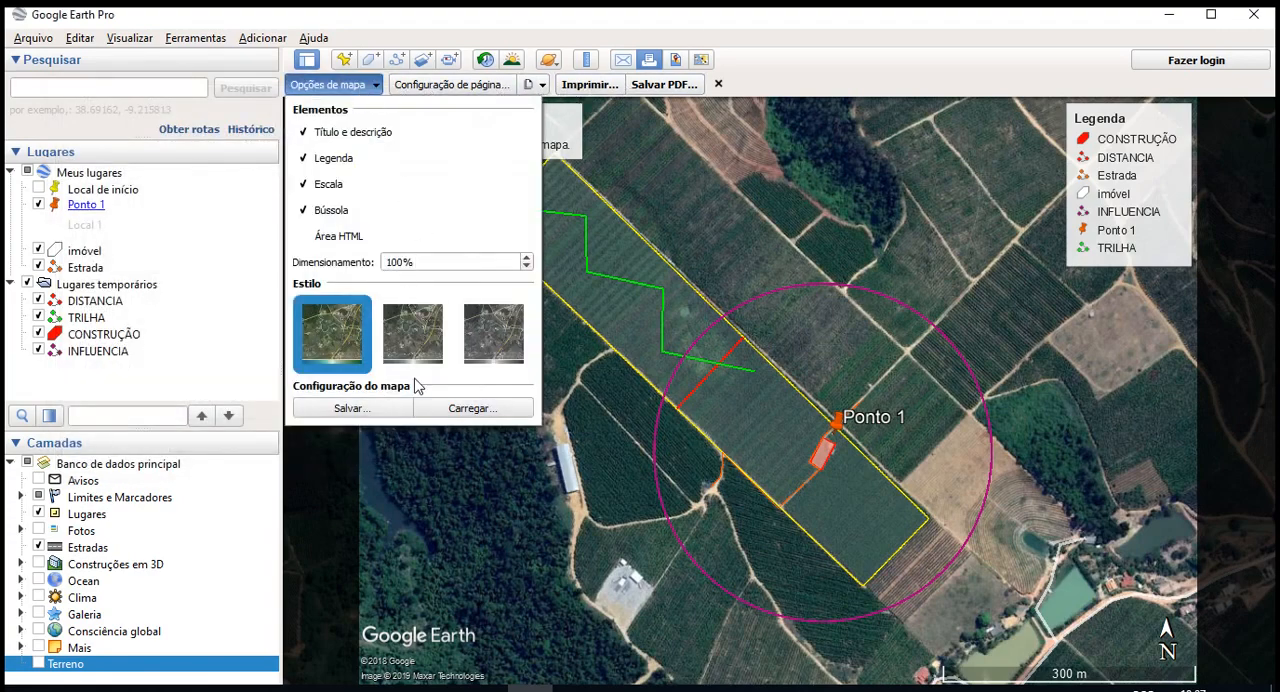
click(497, 88)
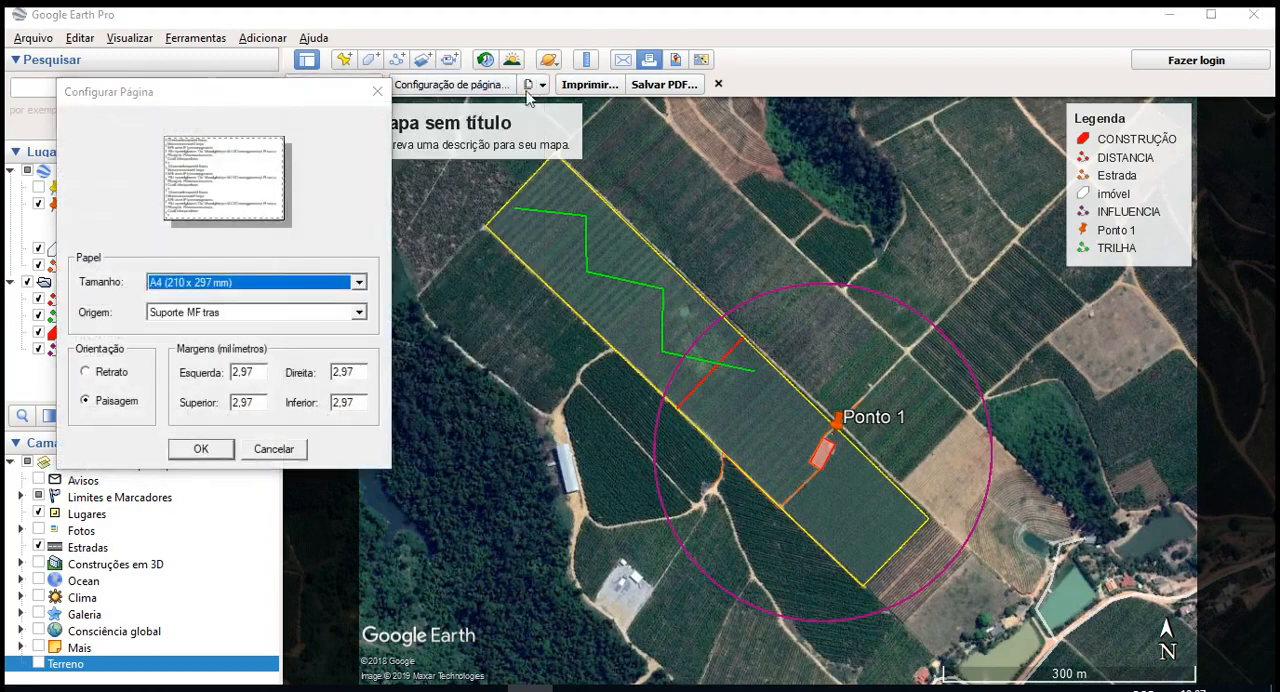
click(377, 91)
- Go through the print quality choices Baixa, Média and Alta, ending on Alta
click(541, 84)
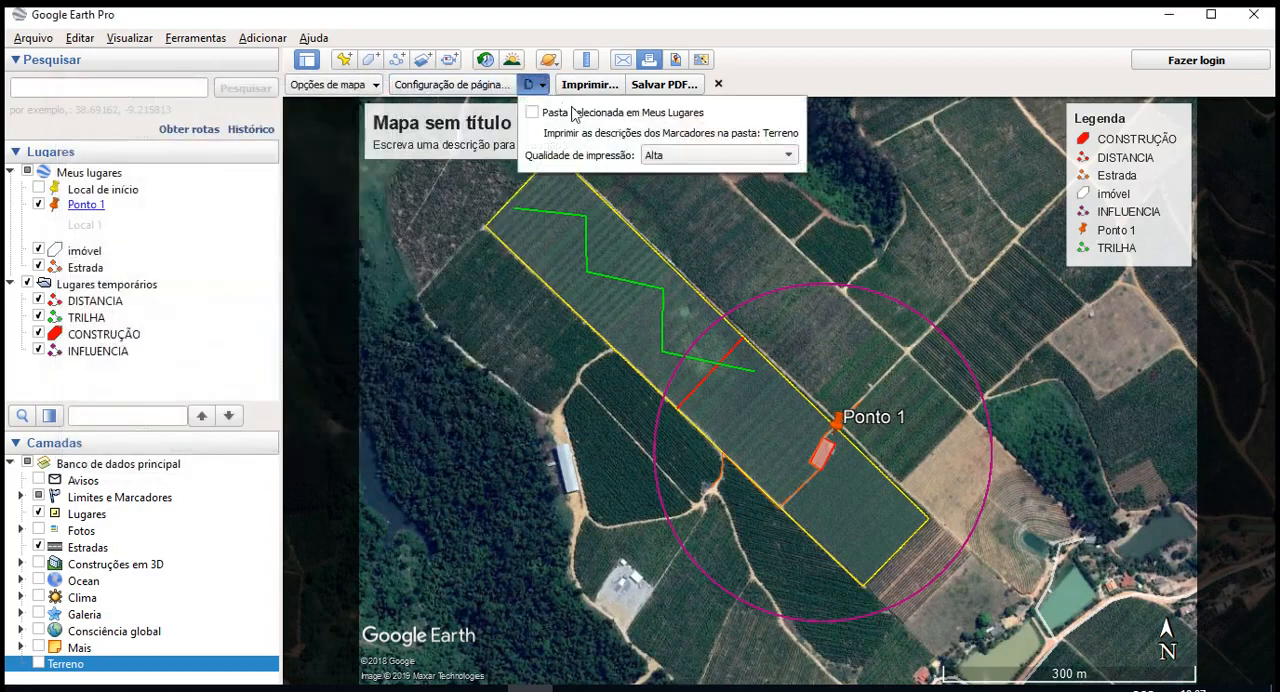
click(680, 155)
click(680, 135)
click(676, 152)
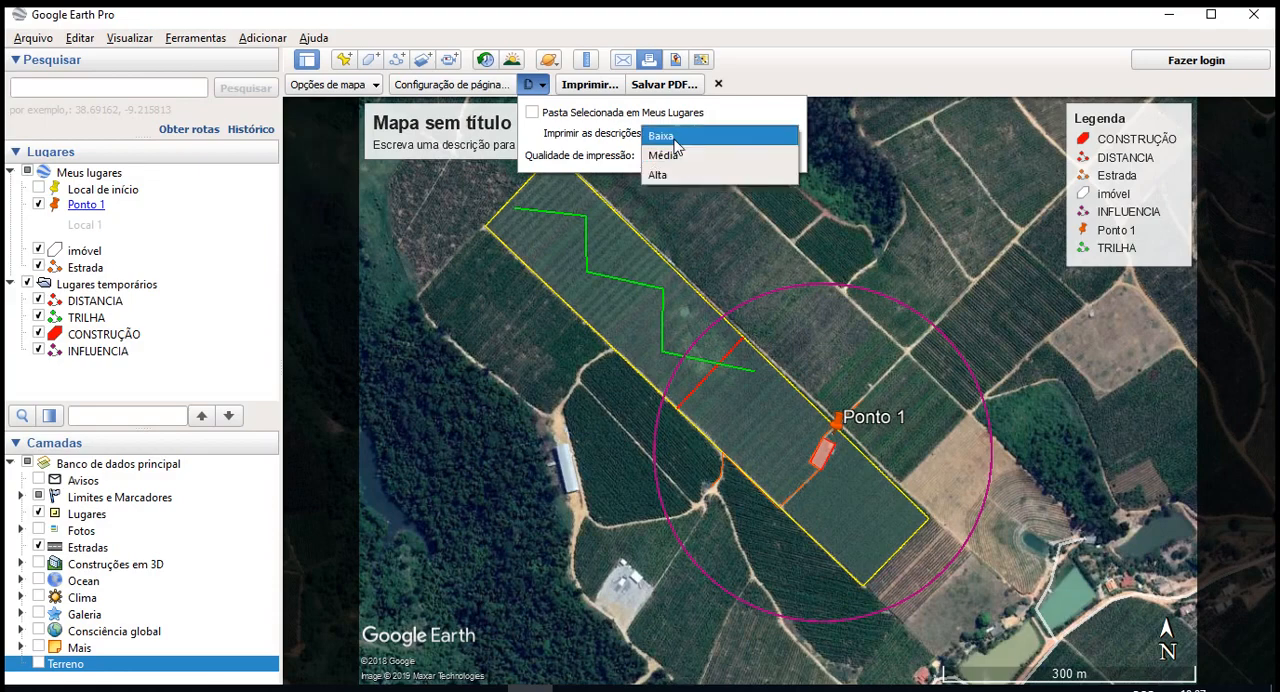
click(674, 138)
click(678, 156)
click(664, 175)
- View the dialog for saving the map as PDF, cancel it and review the map element options
click(664, 84)
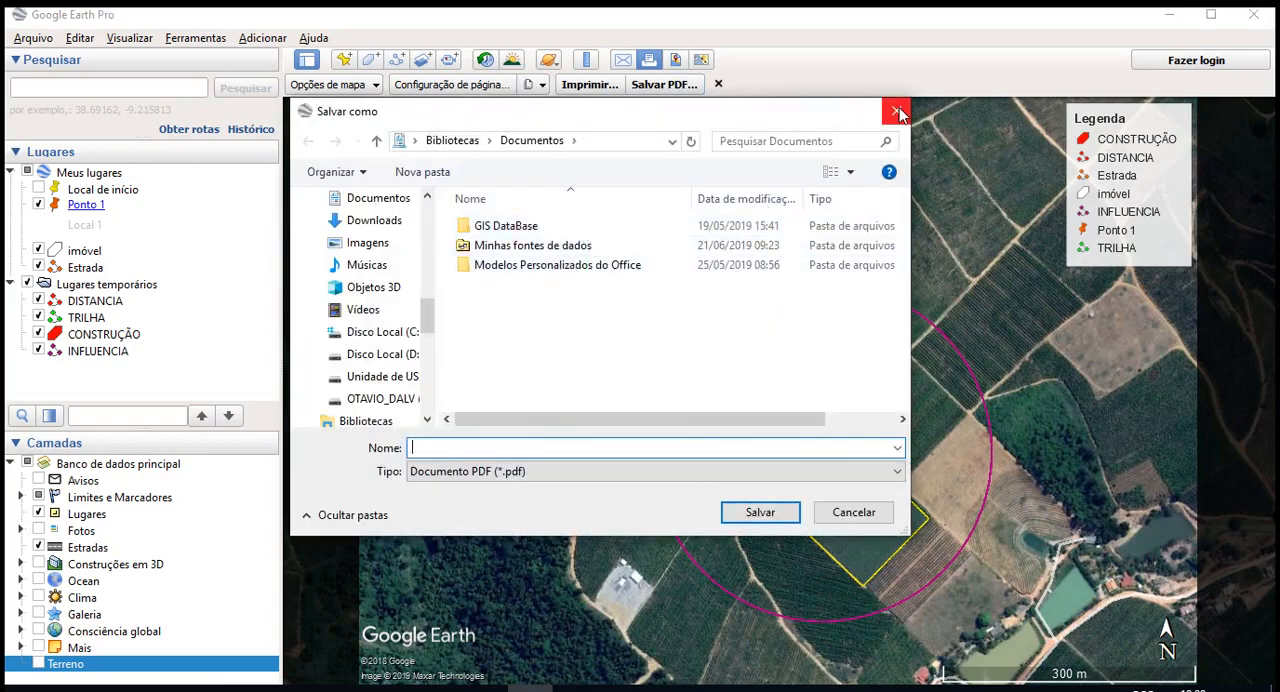
click(896, 110)
click(333, 86)
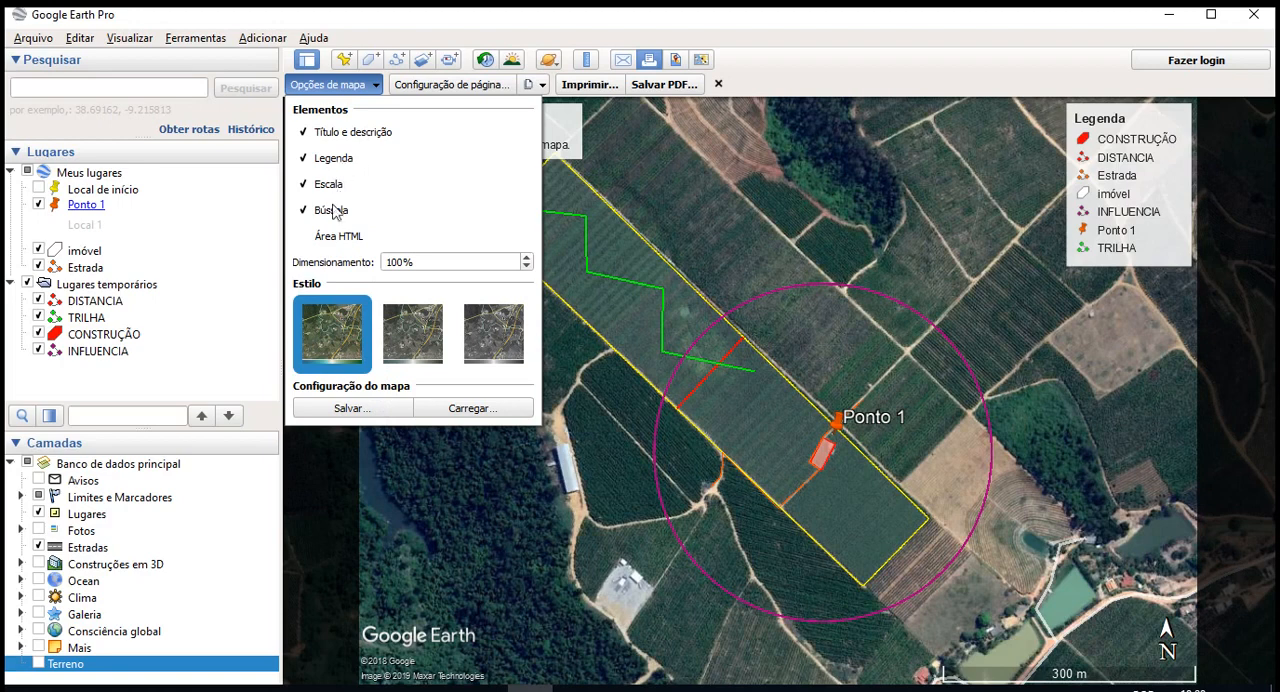
click(782, 74)
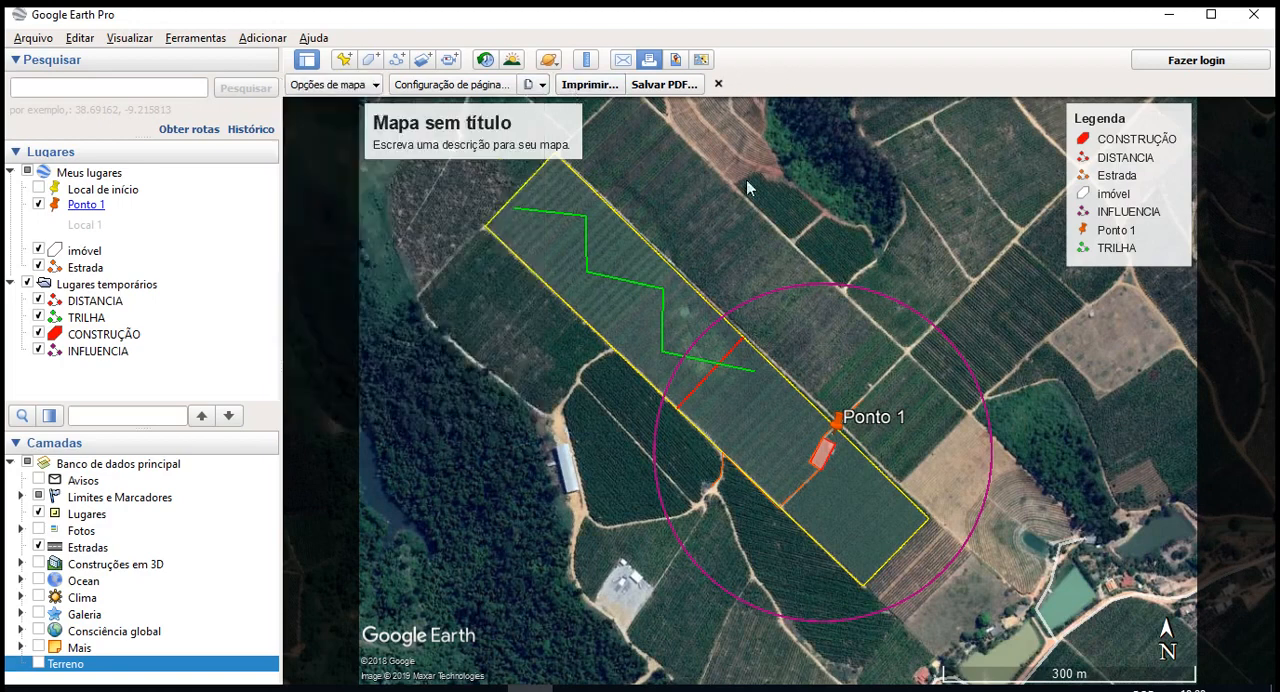
- Inspect the paper source choices in the page setup and the printer selection, cancelling both dialogs
click(485, 87)
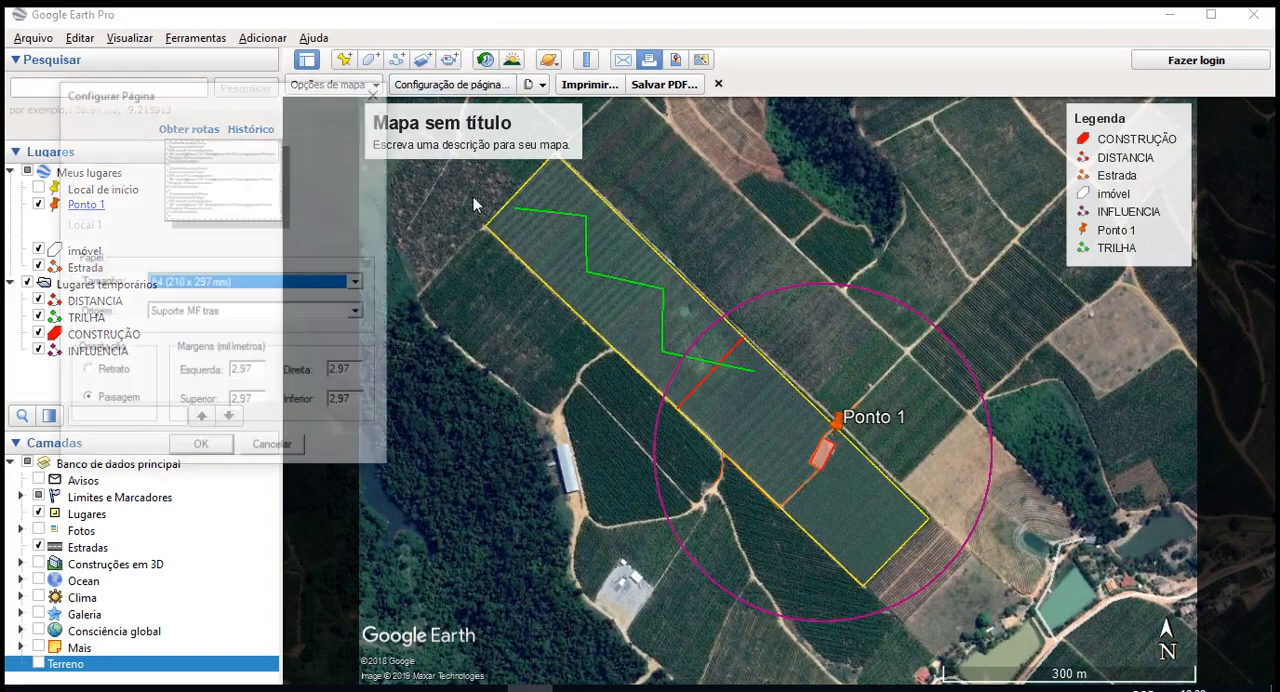
click(360, 313)
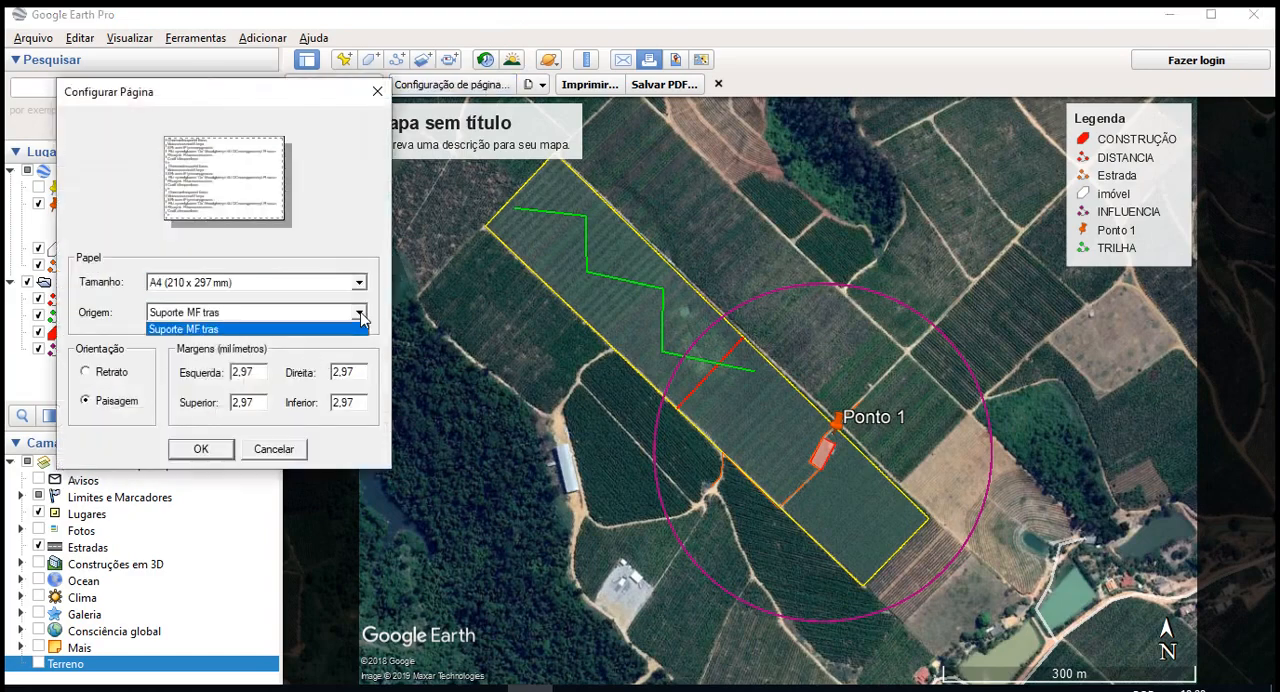
click(355, 326)
click(283, 449)
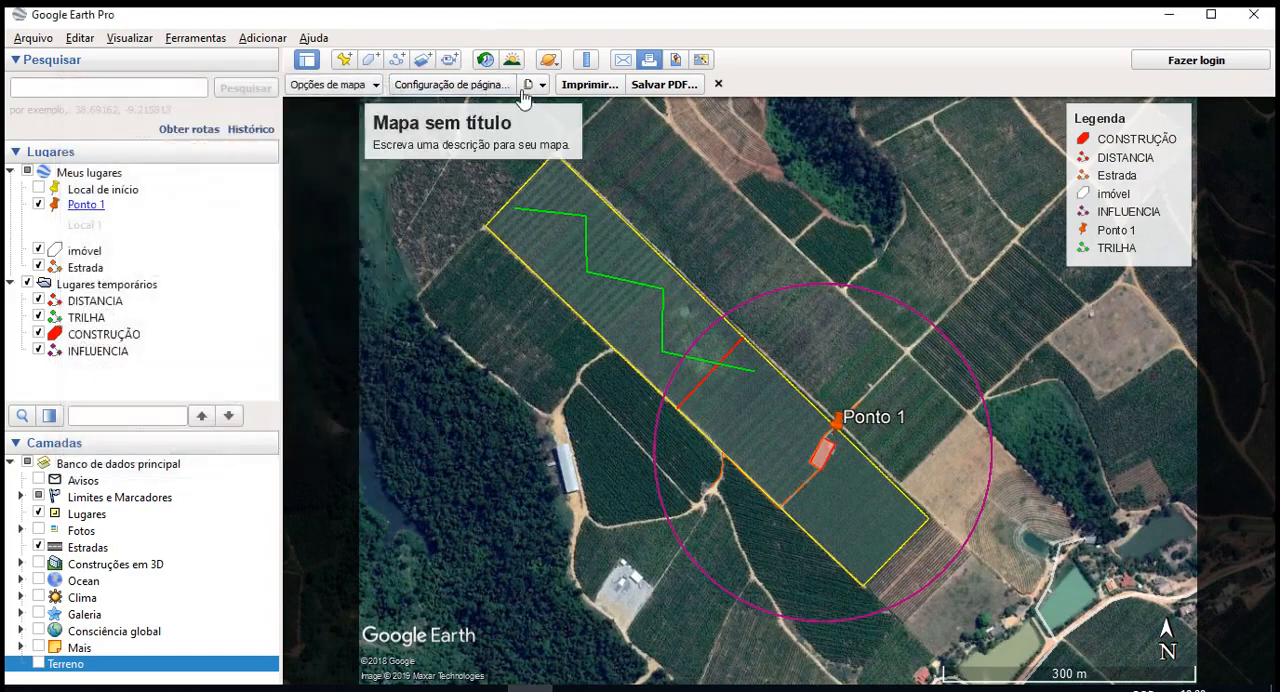
click(578, 90)
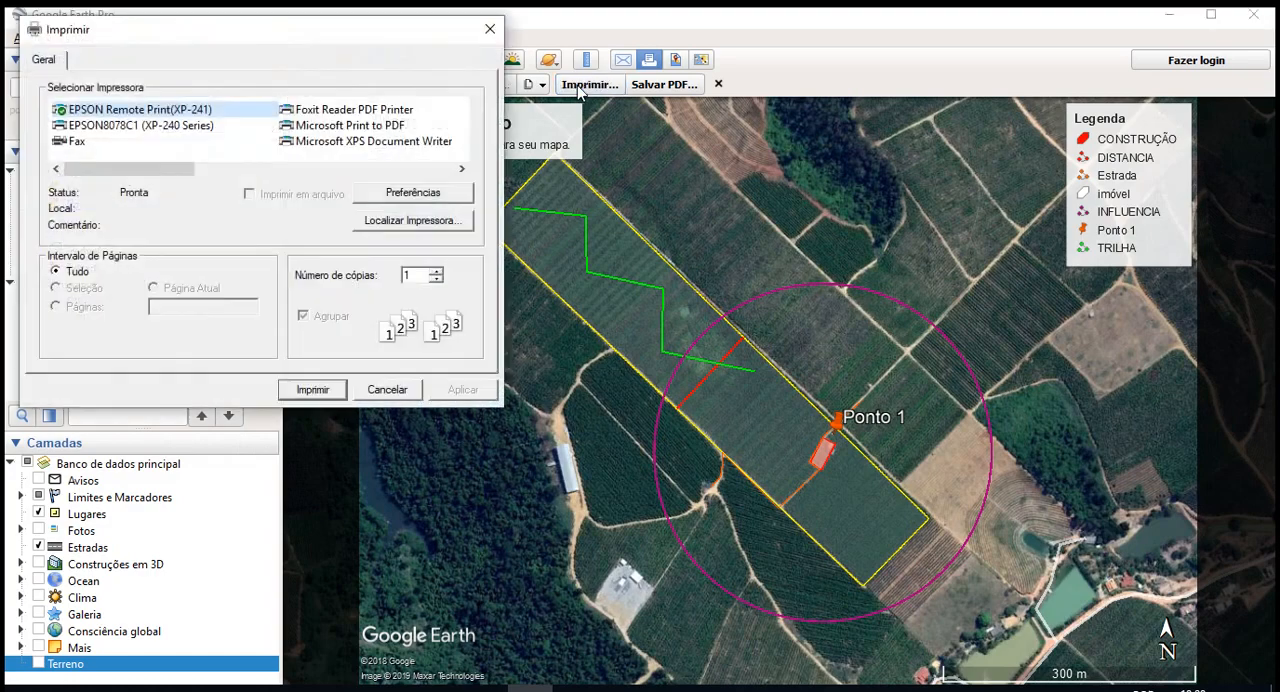
click(414, 392)
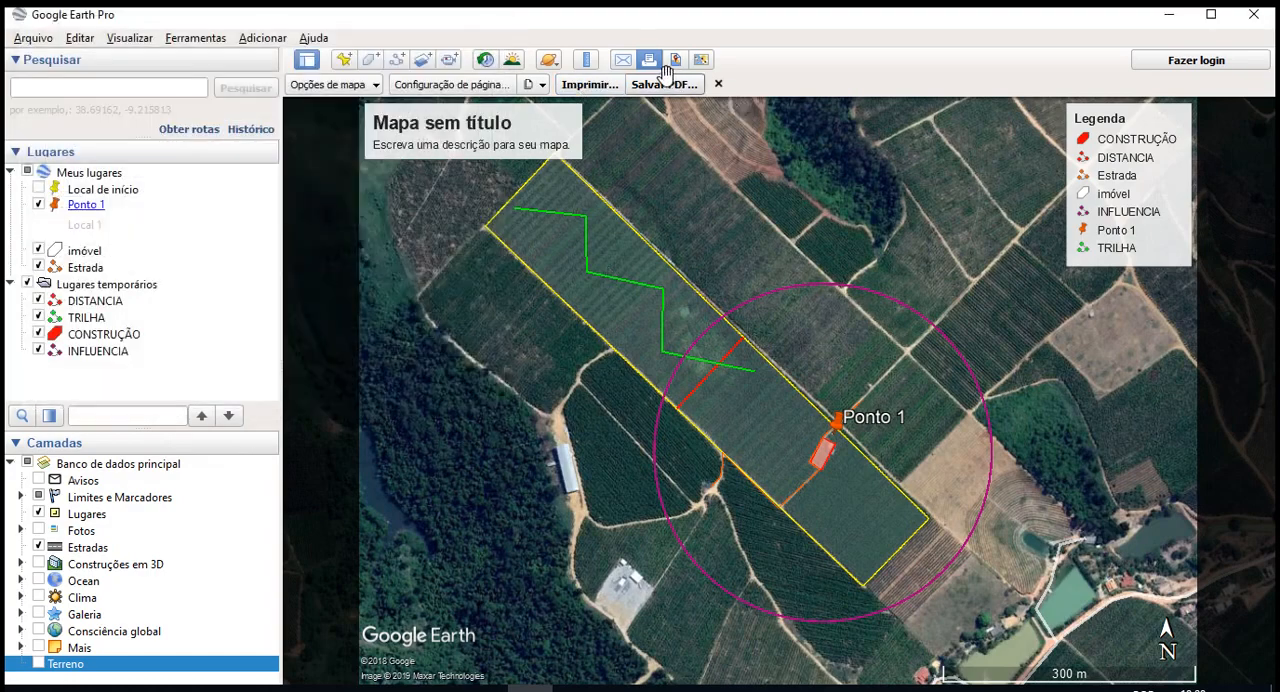
- Switch to the save-image layout and set the image resolution to 1280x720 (720 HD)
click(667, 66)
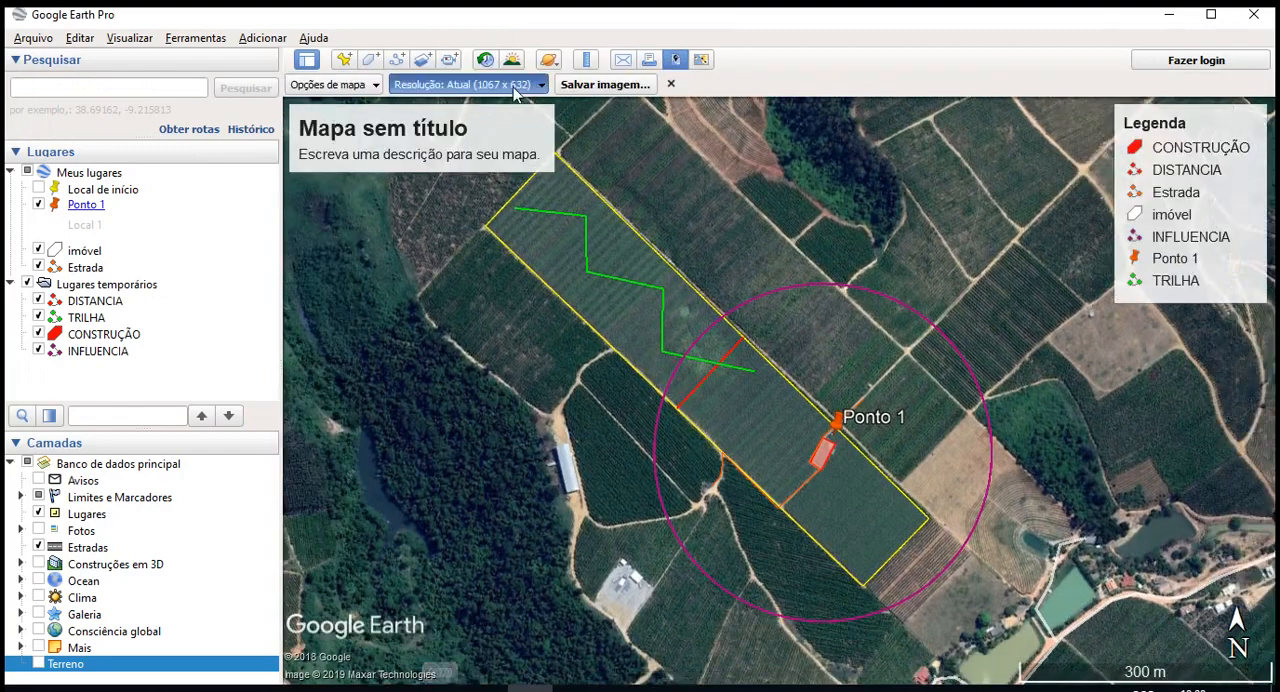
click(515, 87)
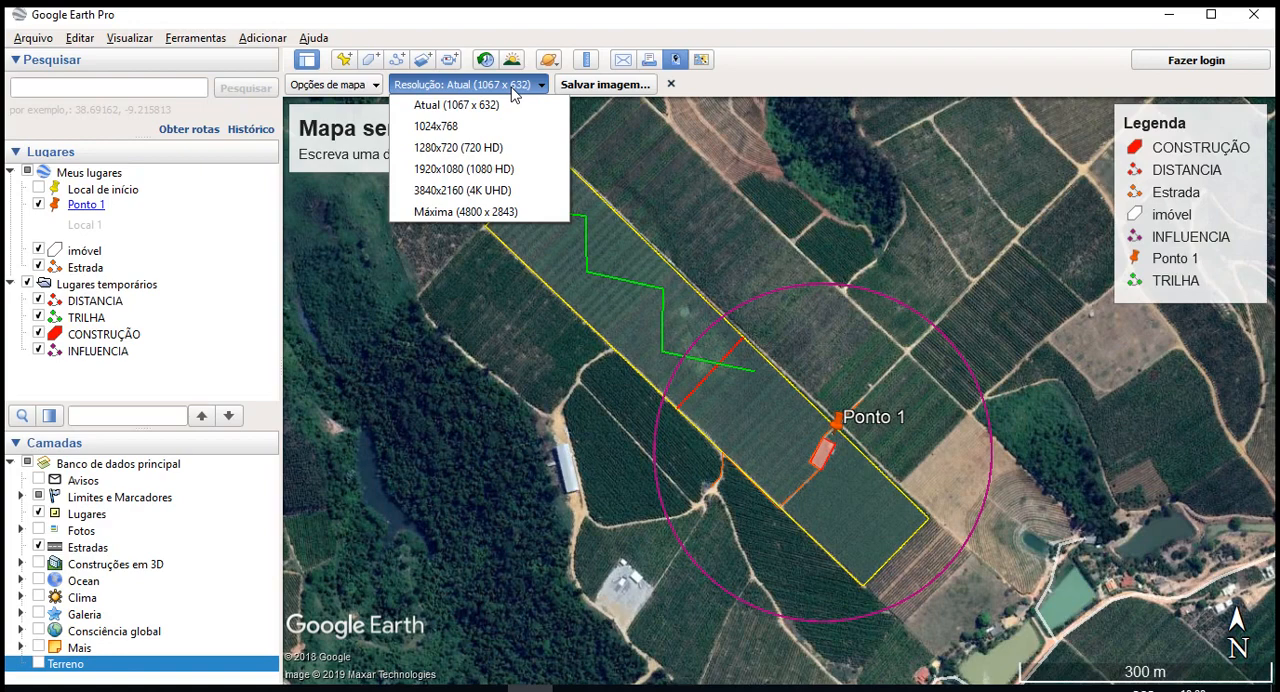
click(500, 147)
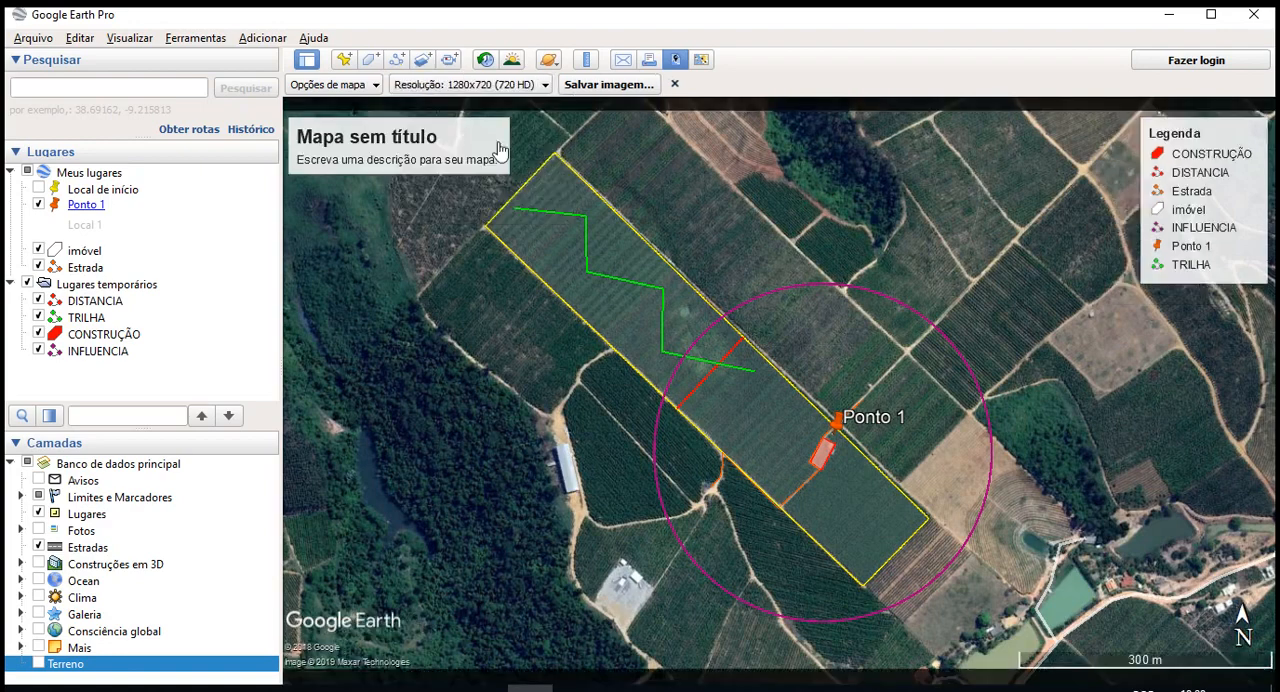
- Hide the map's title and description element, and show it again
click(352, 86)
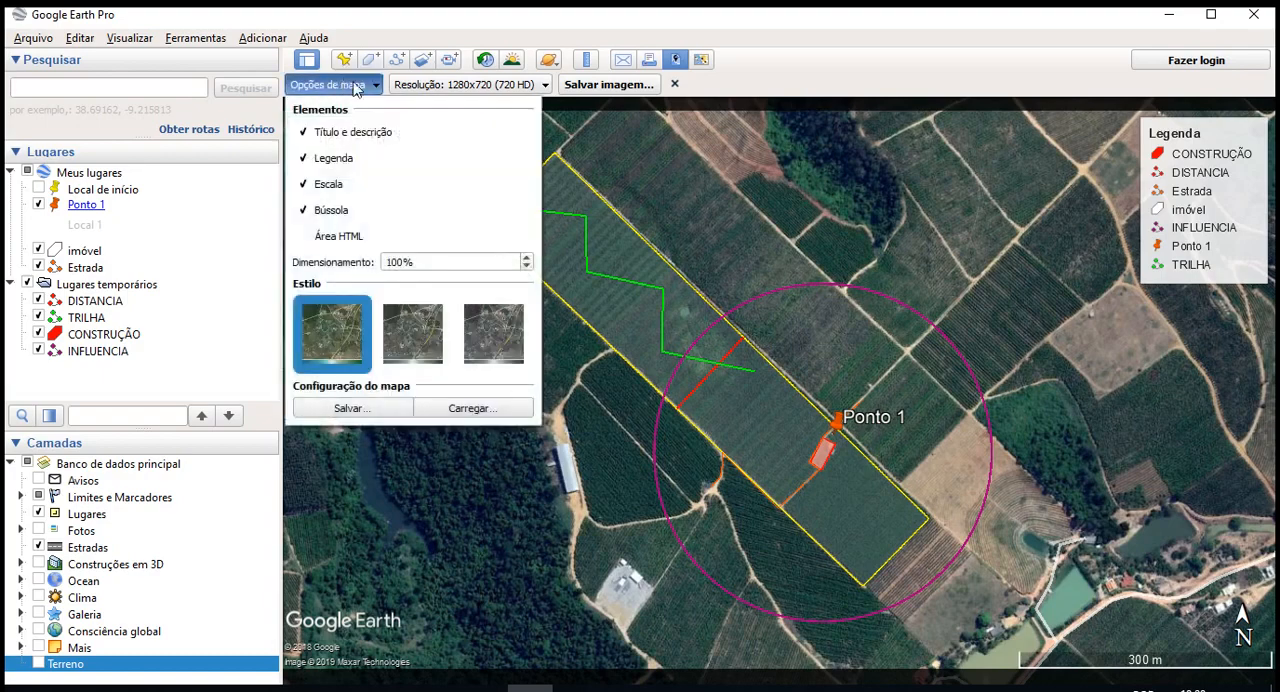
click(710, 121)
click(335, 85)
click(367, 134)
click(966, 349)
click(304, 84)
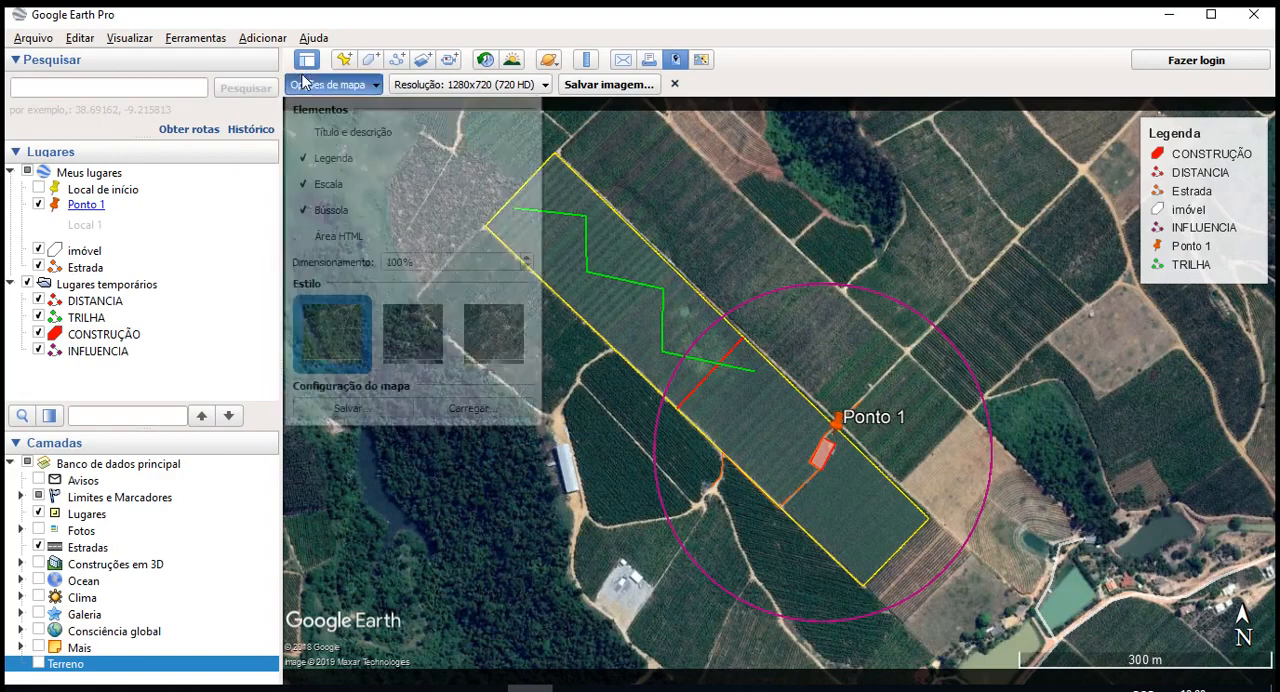
click(352, 132)
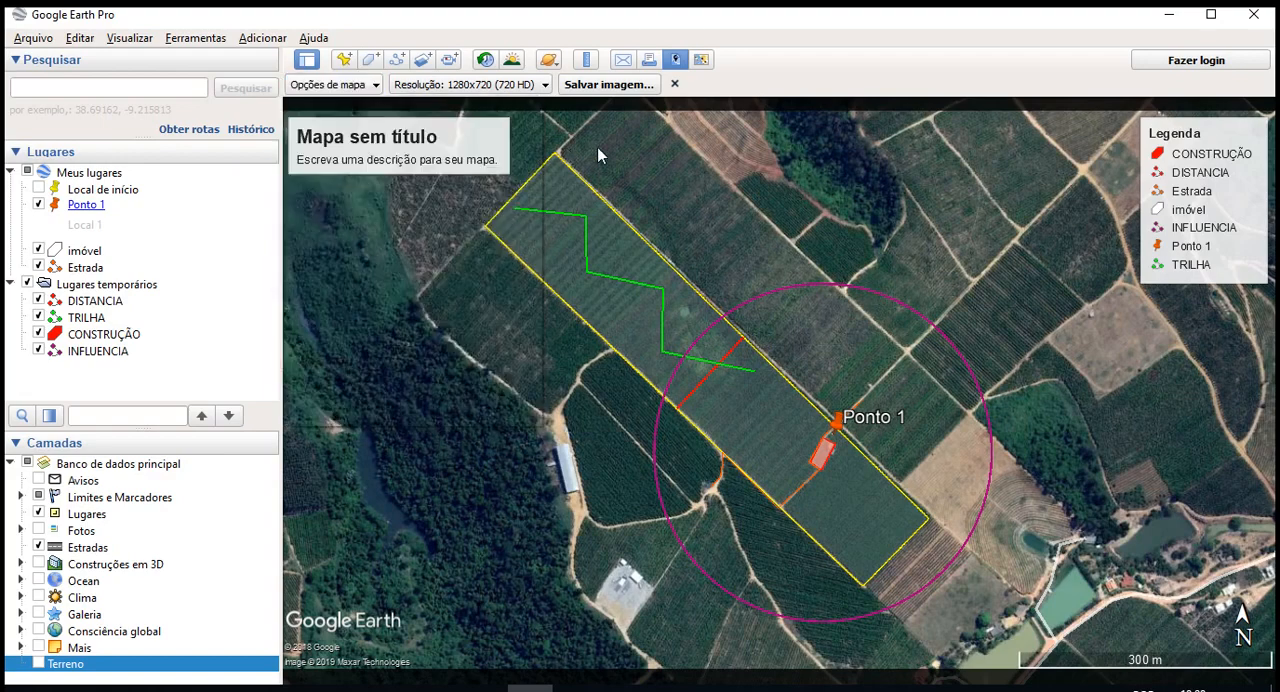
- Change the map's title to "Mapa da atividade"
click(360, 158)
click(895, 295)
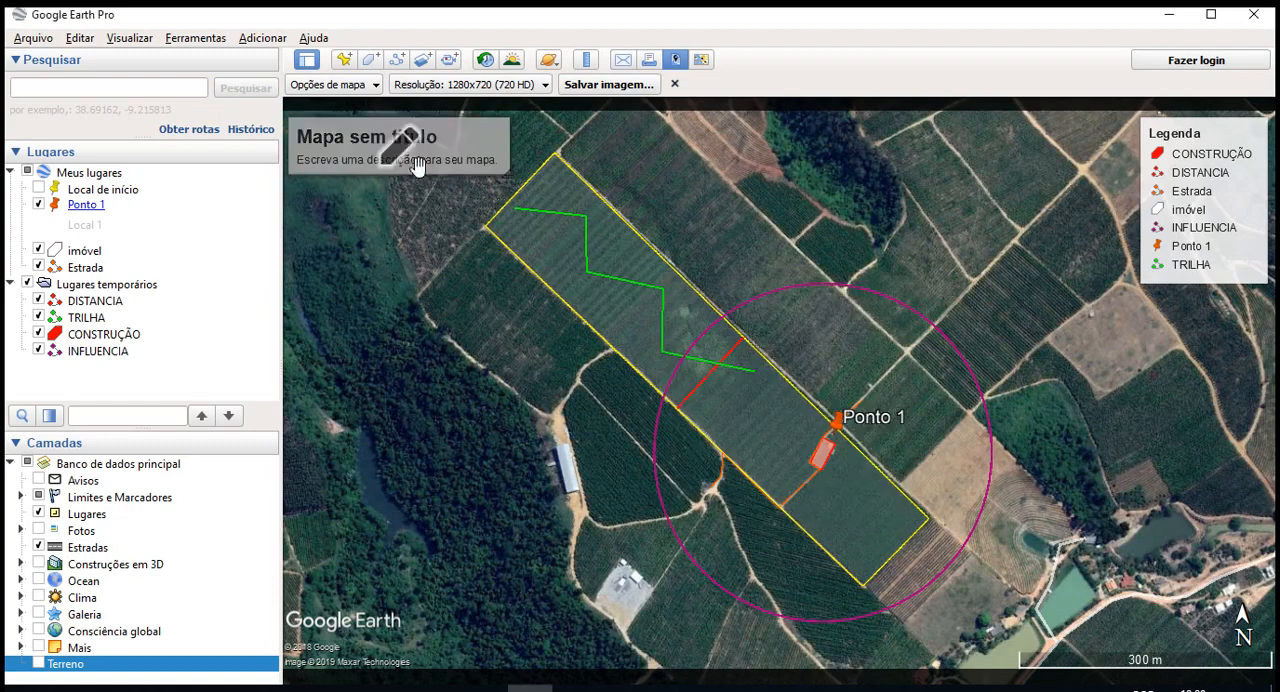
click(396, 163)
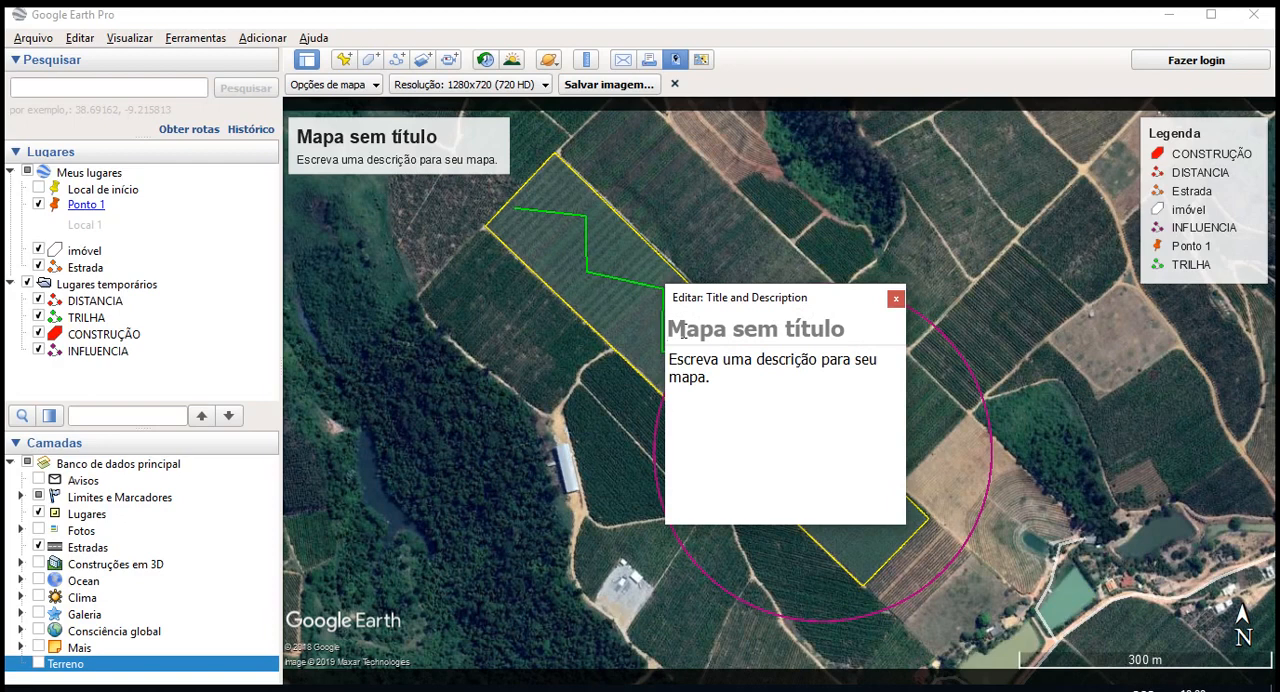
text(m)
key(BackSpace)
text(Mat)
key(BackSpace)
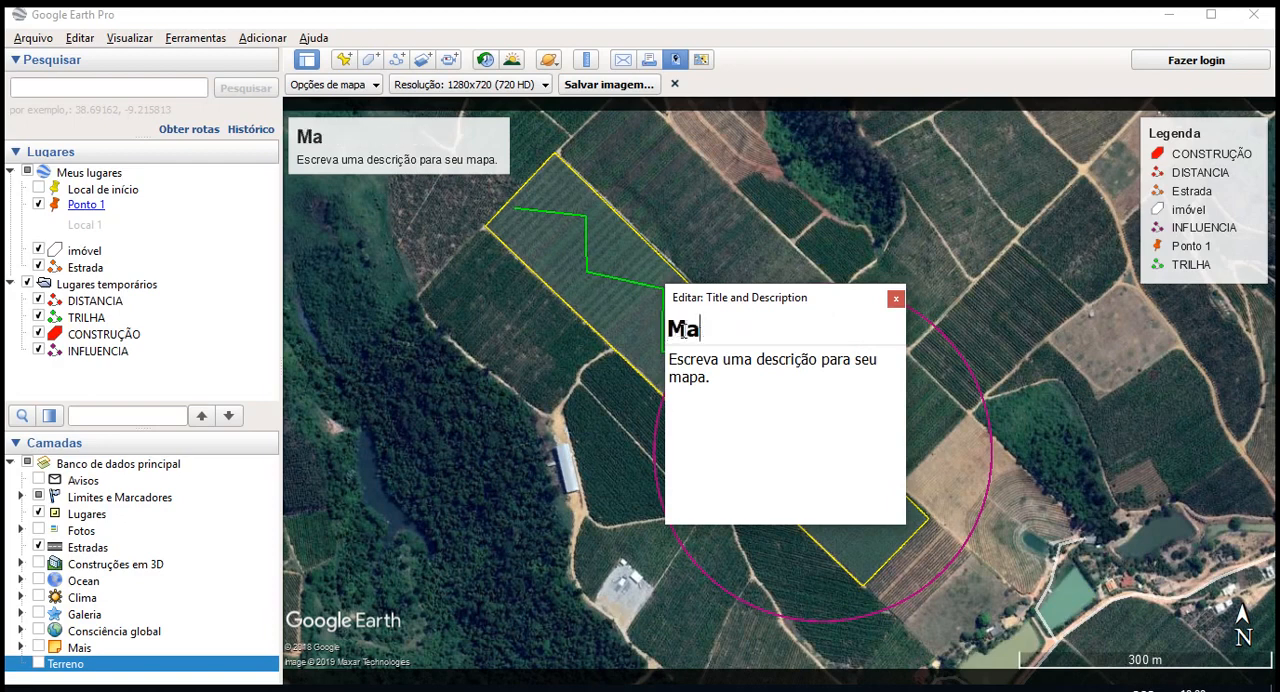
text(pa da atividade)
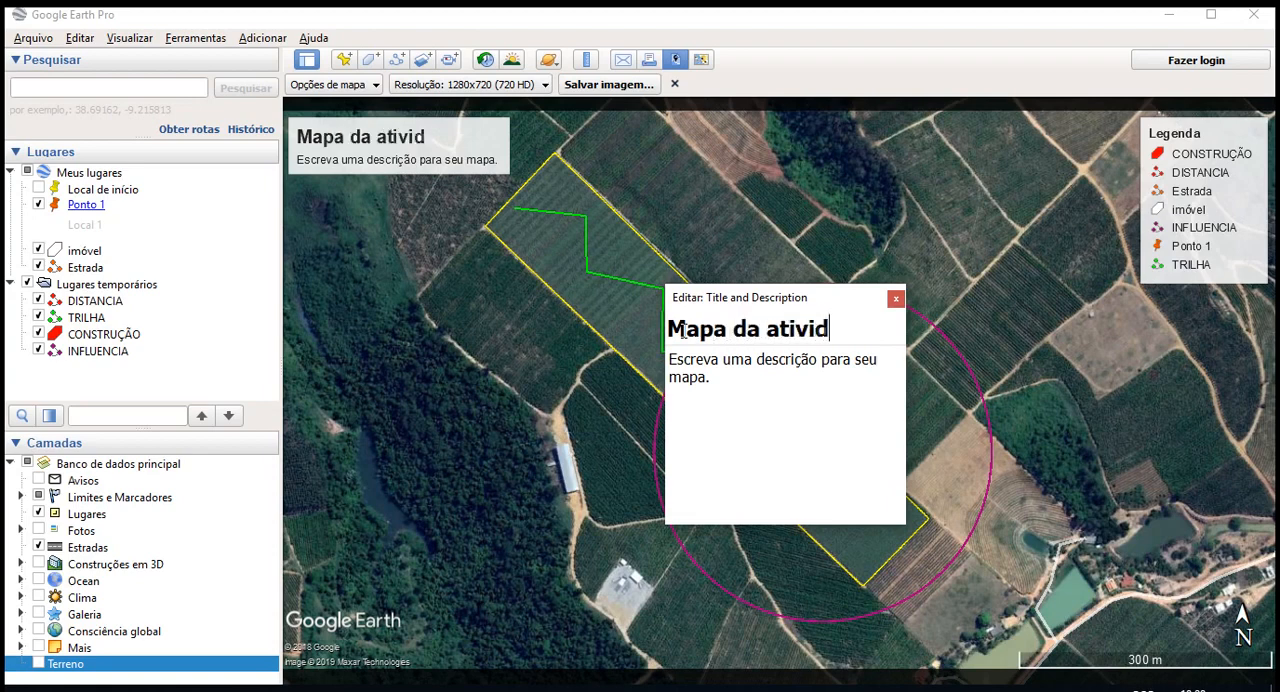
- Replace the map's description with "Mapa de caracterização" and close the title editor
click(726, 373)
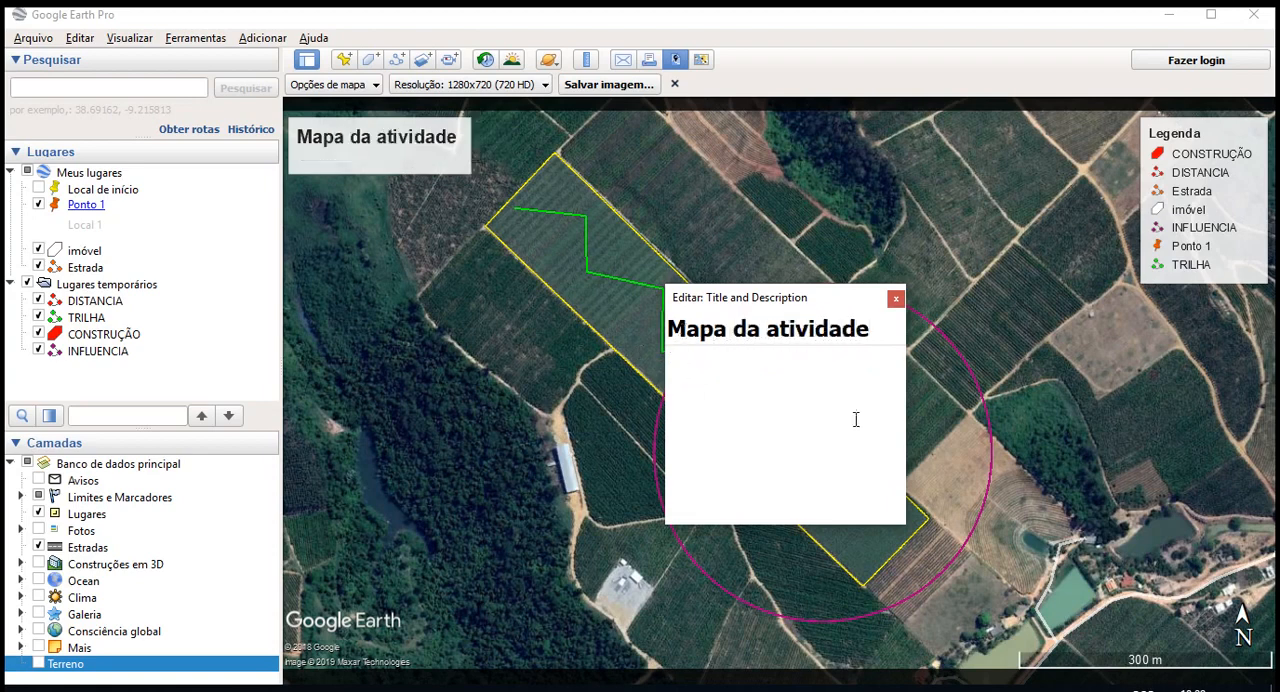
text(Mapa de cara)
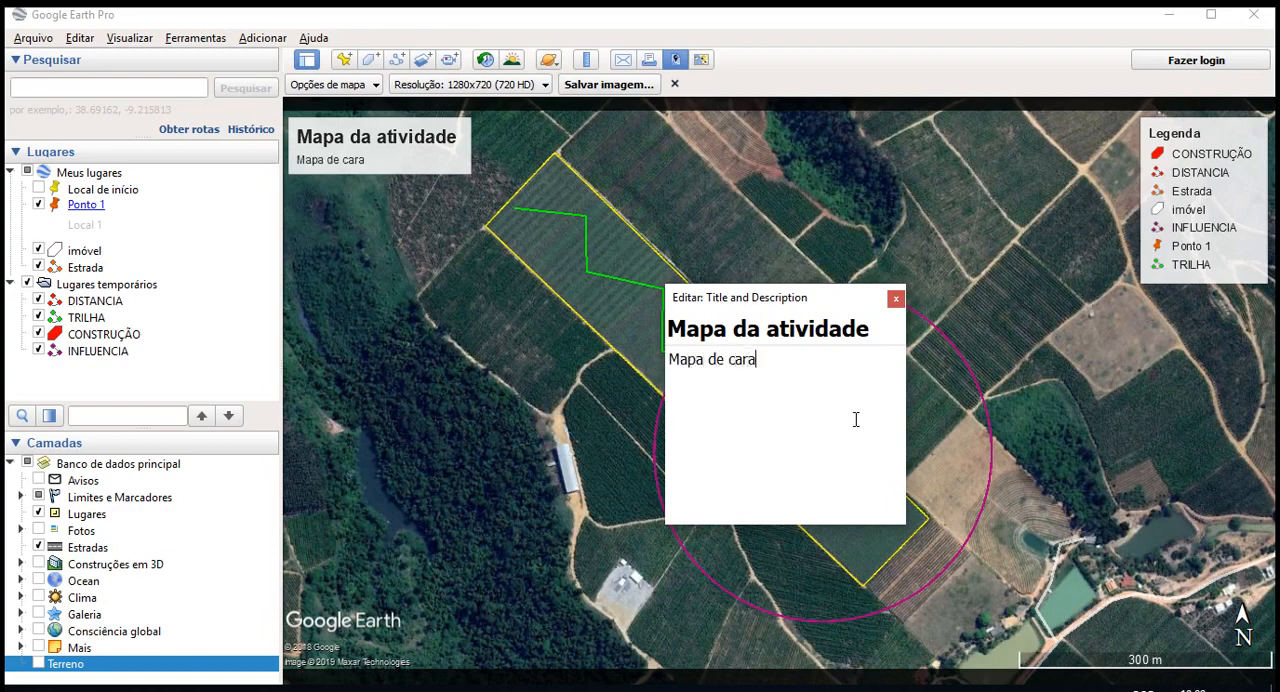
text(cterização)
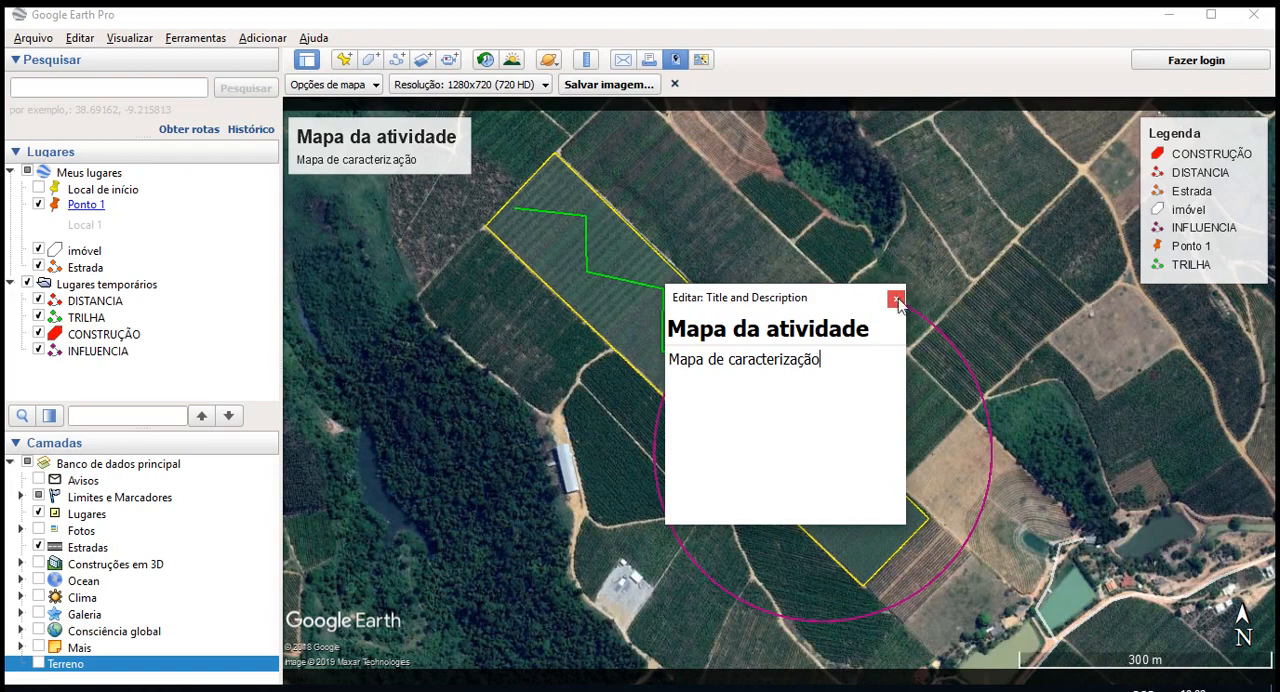
click(897, 300)
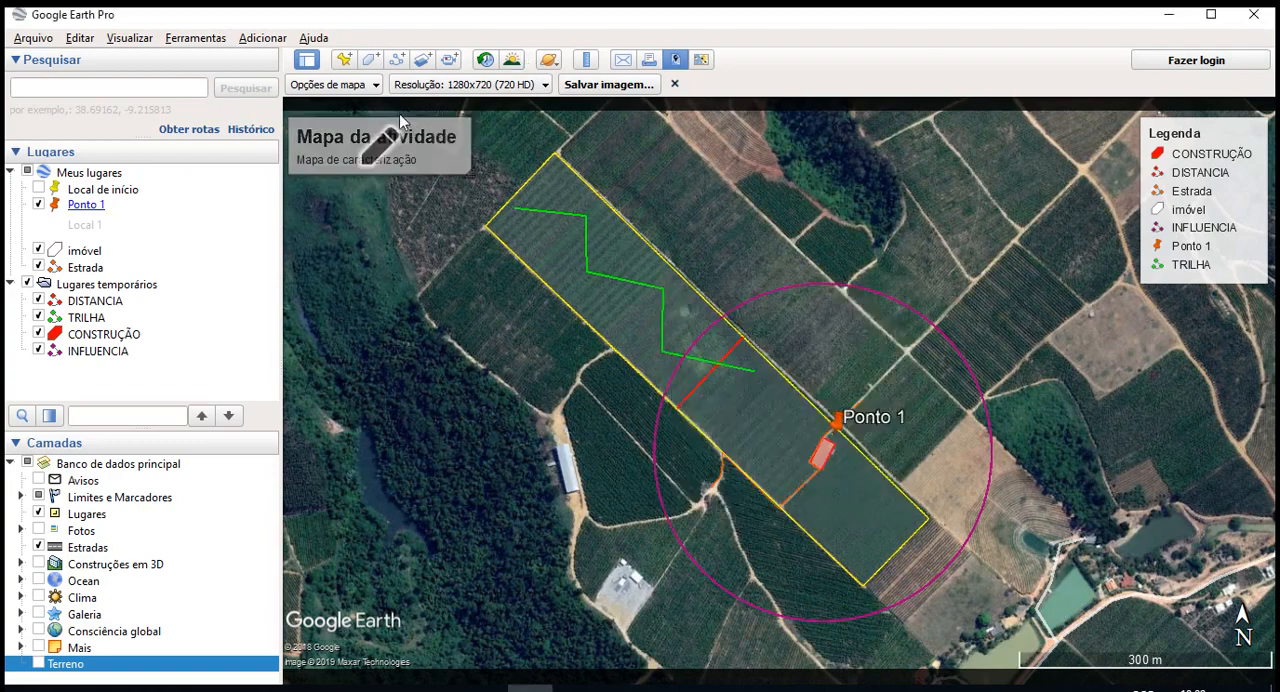
- View the legend editor's list of map features, refresh it and close the editor
click(330, 84)
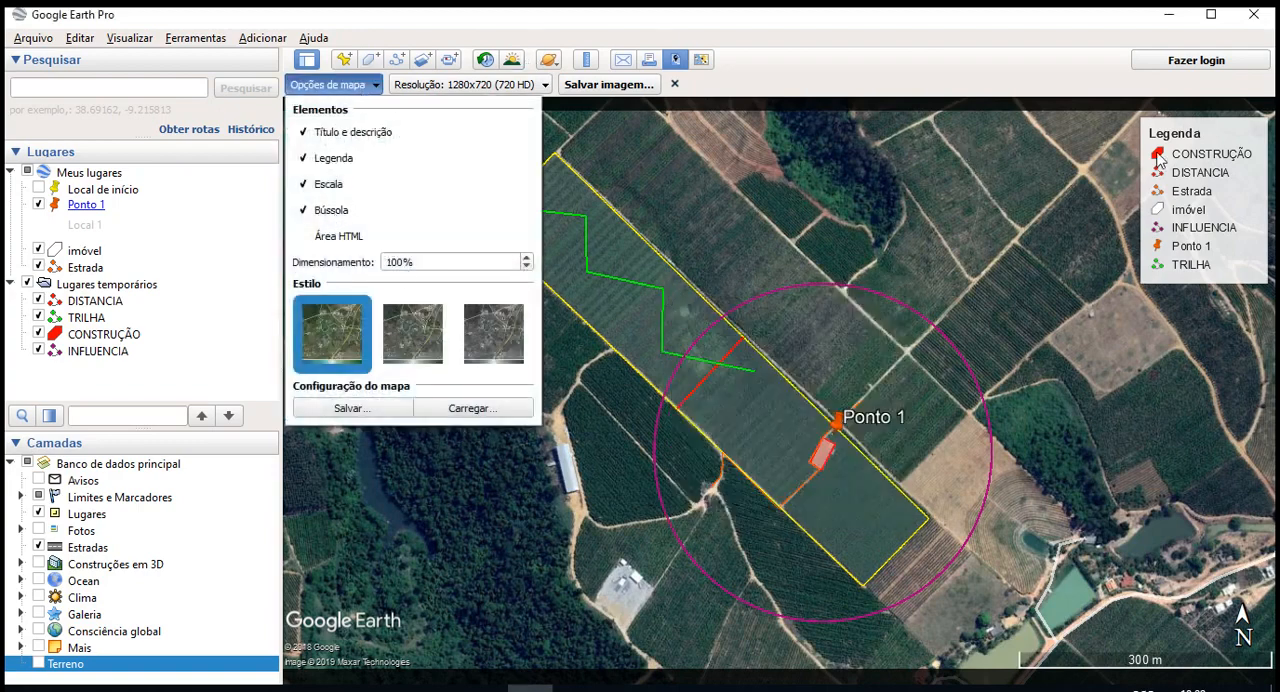
click(1160, 160)
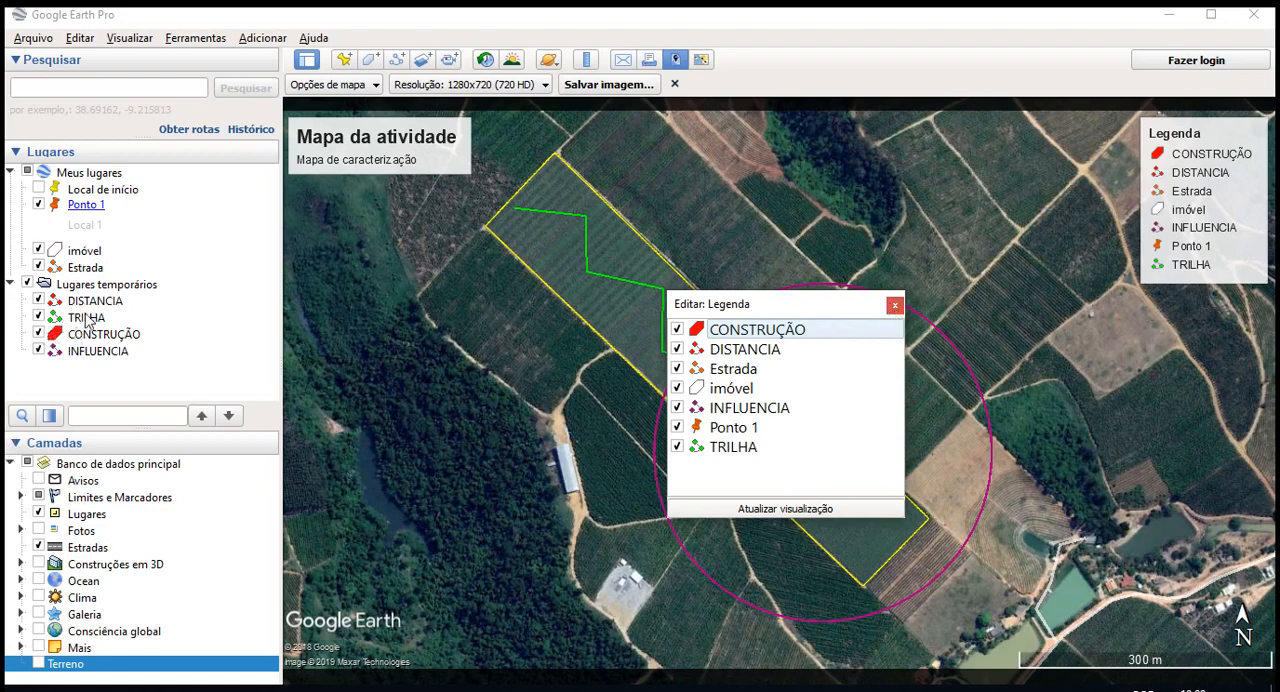
click(809, 511)
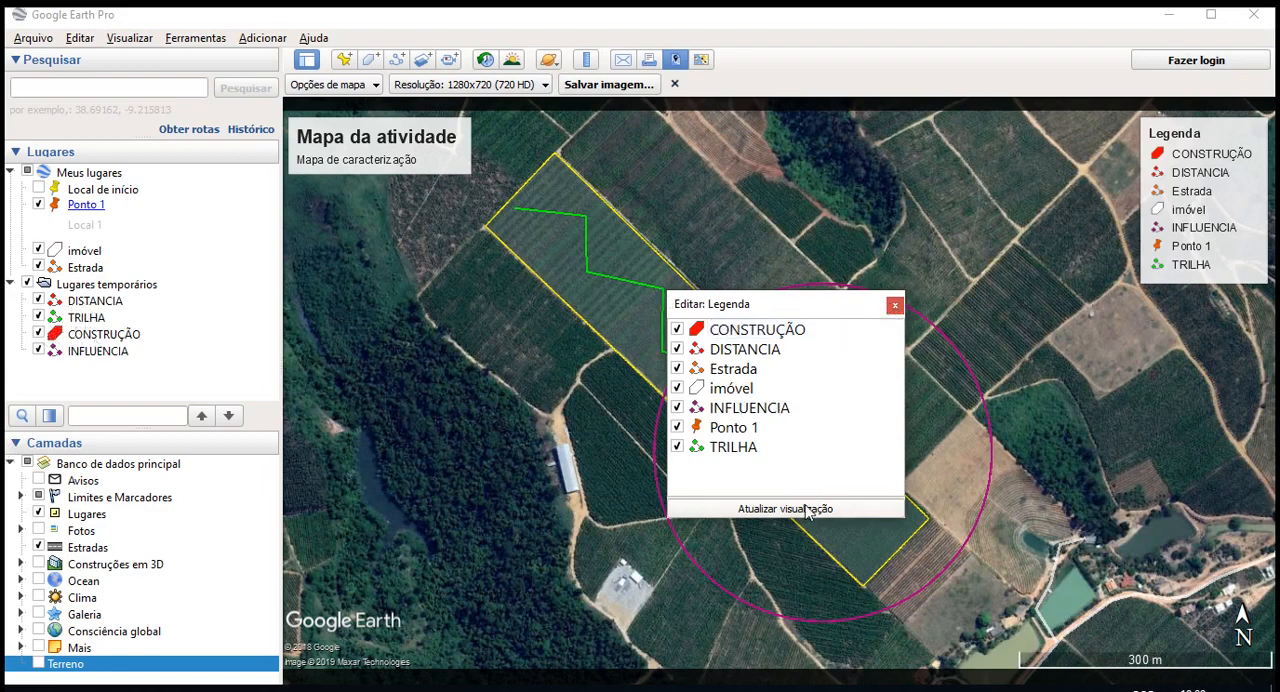
click(895, 306)
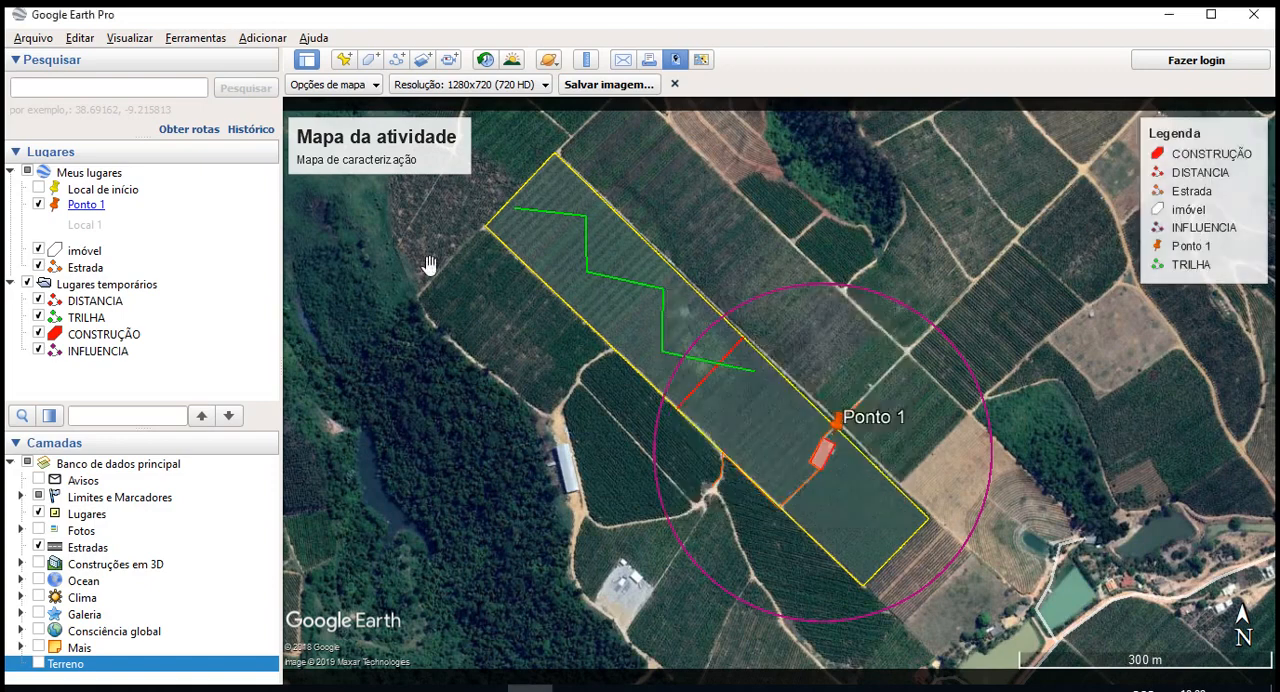
- Correct the legend entry INFLUENCIA to "INFLUÊNCIA" and close the legend editor
click(1185, 252)
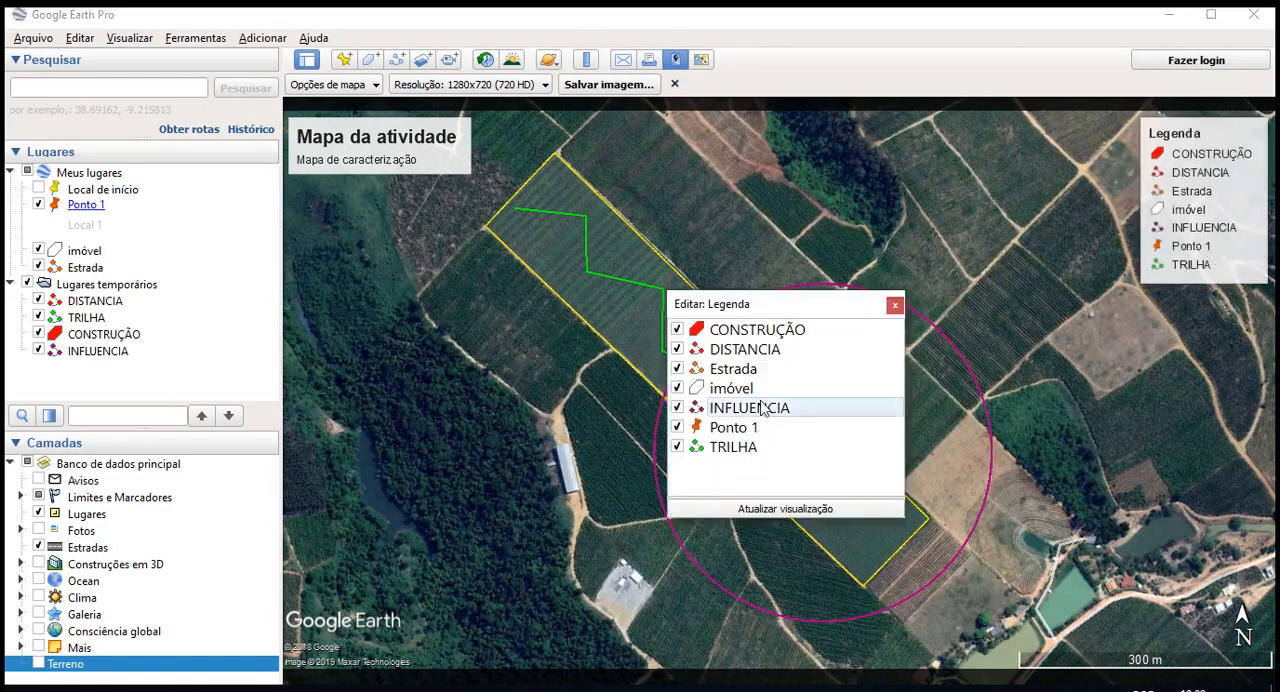
click(760, 407)
key(BackSpace)
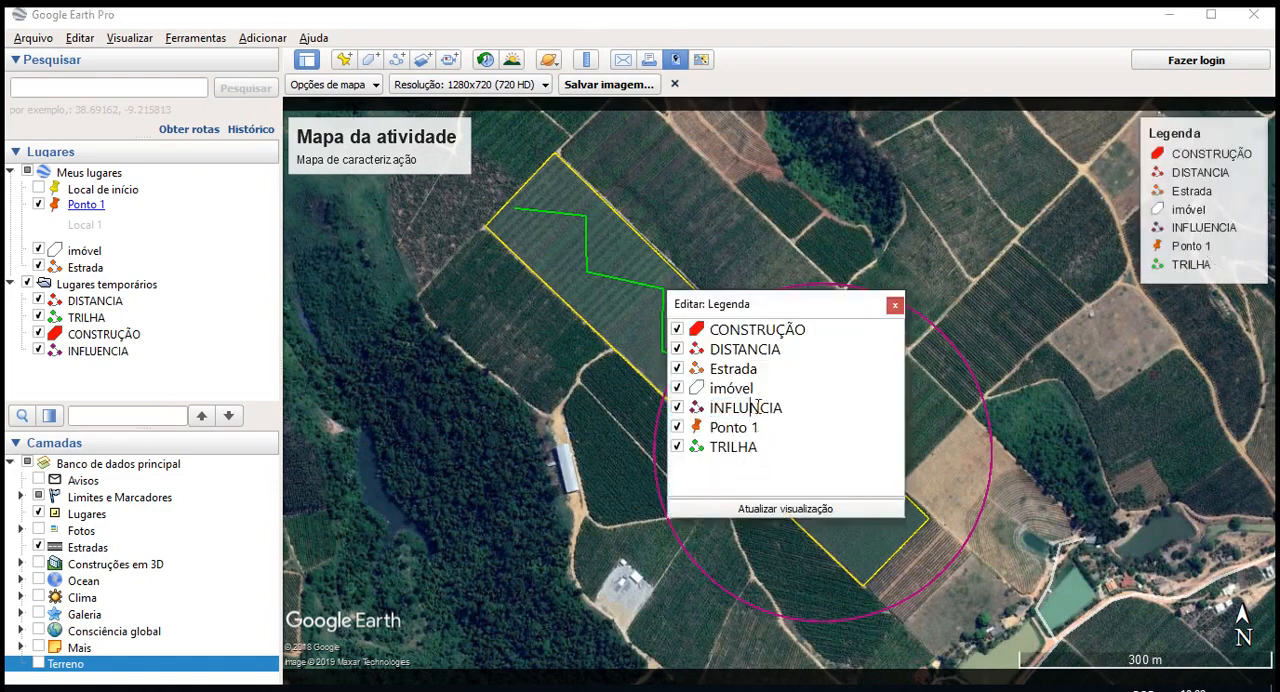
text(E)
click(895, 304)
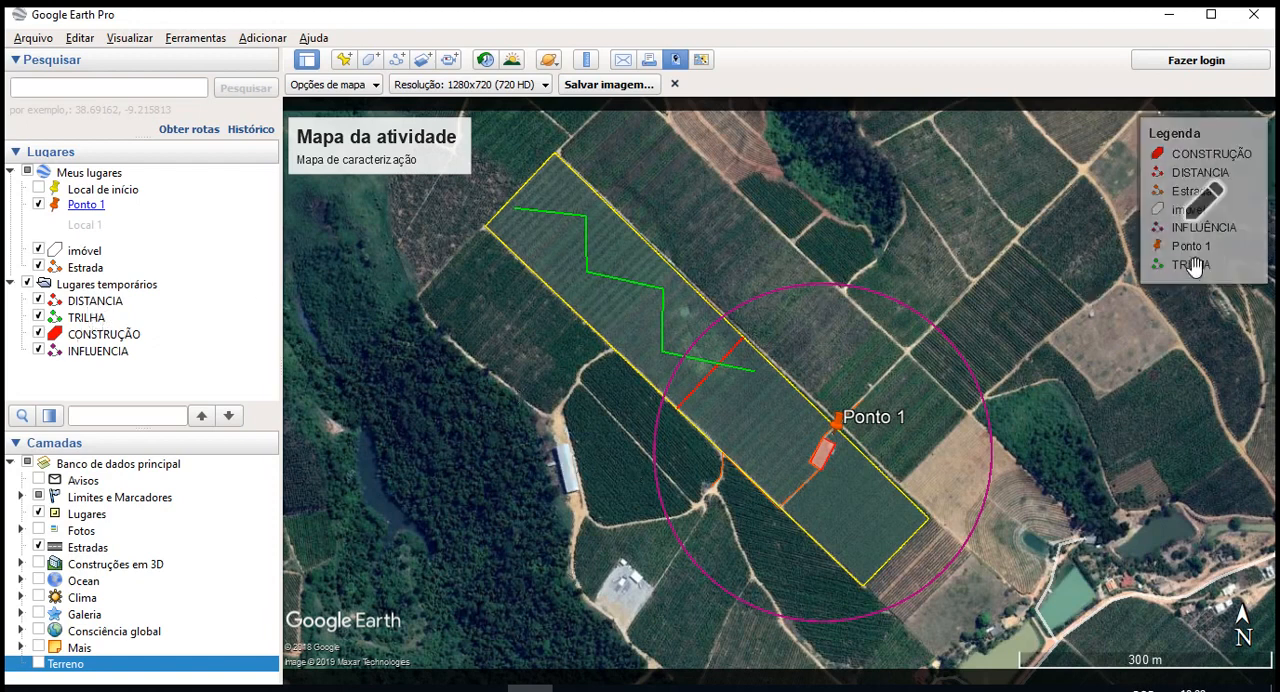
- Rewrite the legend entries Estrada and imóvel in capitals as ESTRADA and IMÓVEL
click(1190, 204)
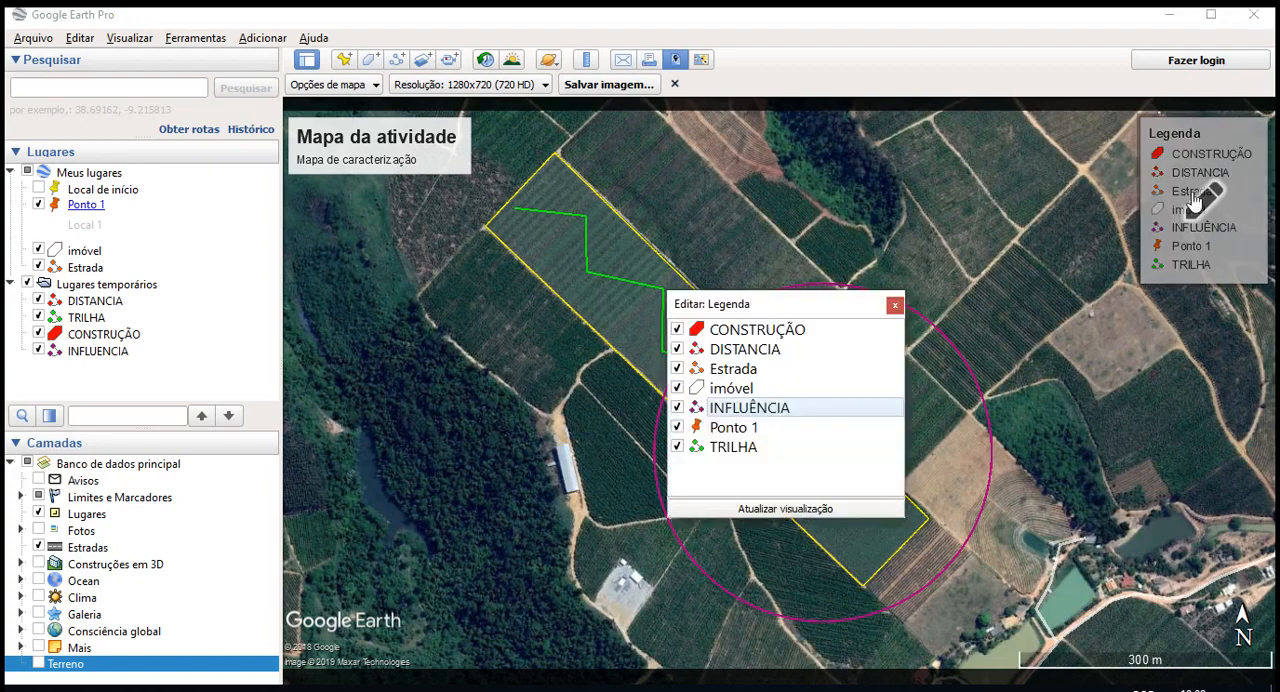
click(895, 304)
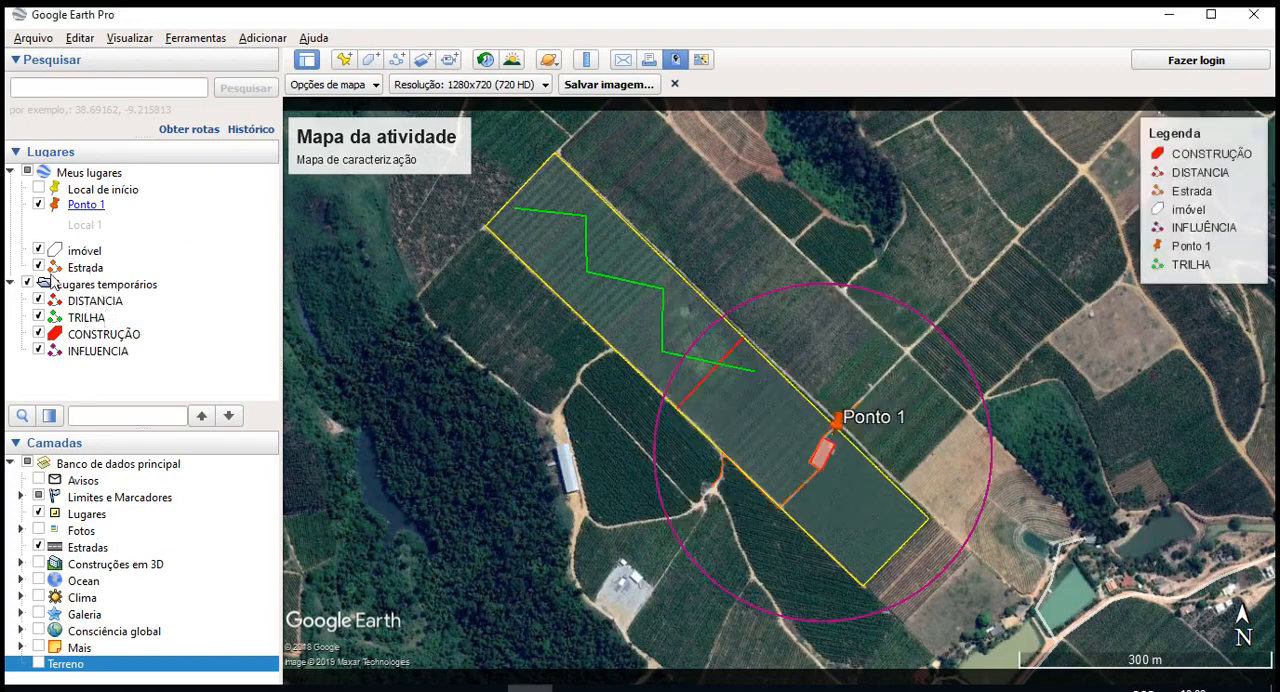
click(1212, 210)
click(772, 333)
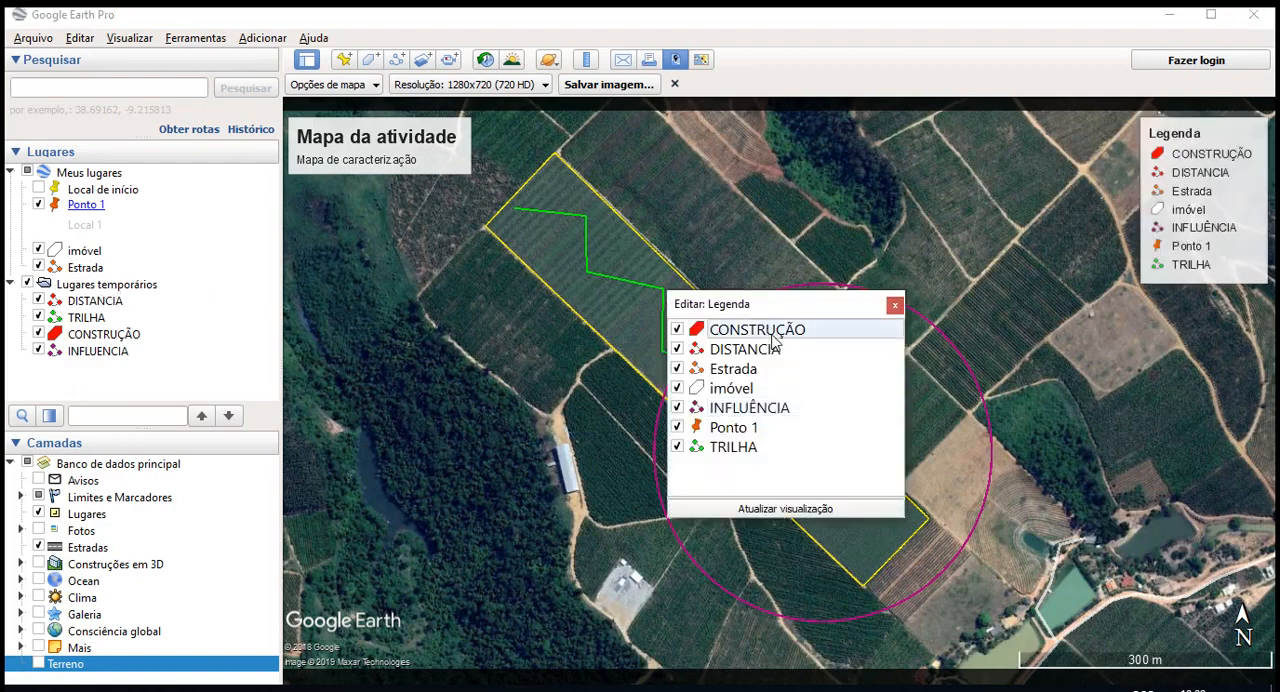
double_click(772, 372)
text(E)
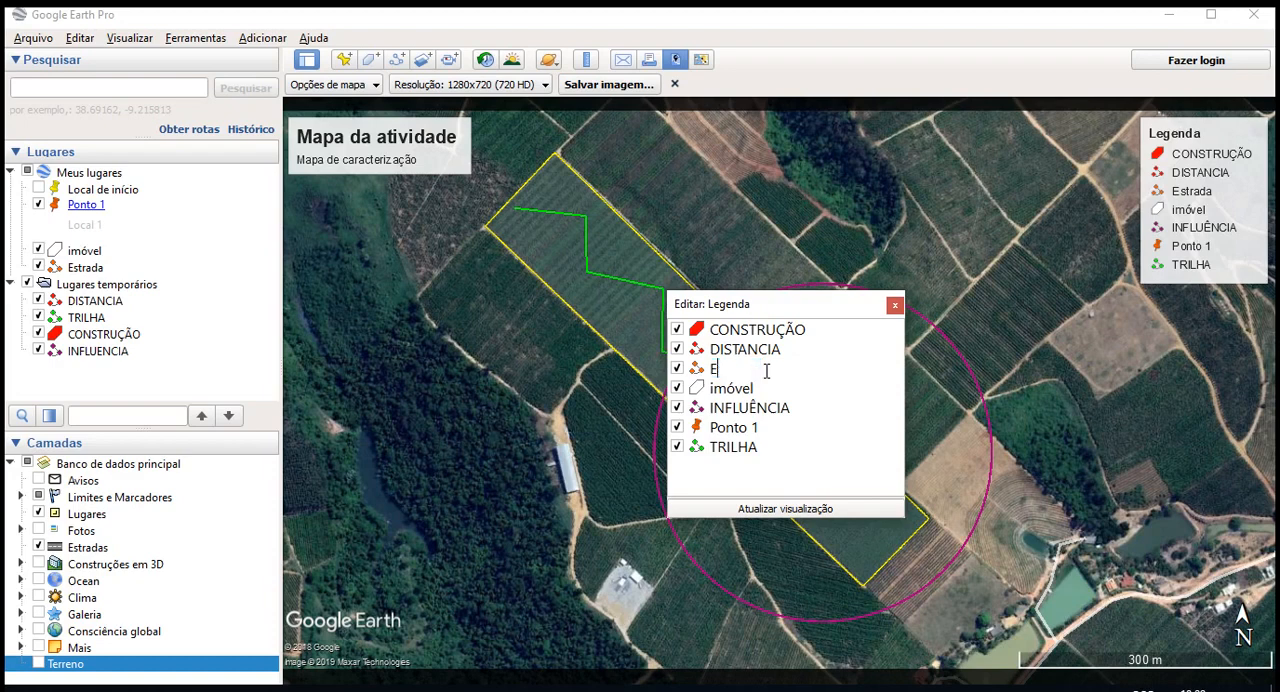
text(STRADA)
double_click(753, 405)
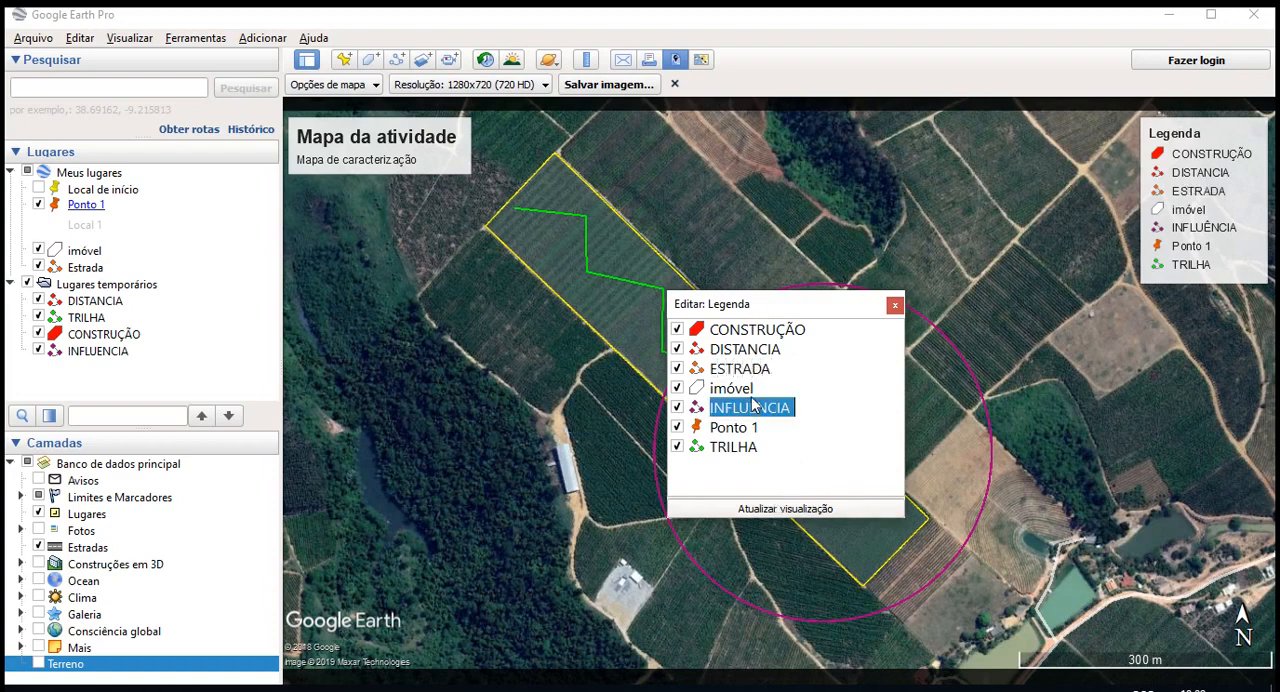
double_click(756, 390)
text(IMÓVEL)
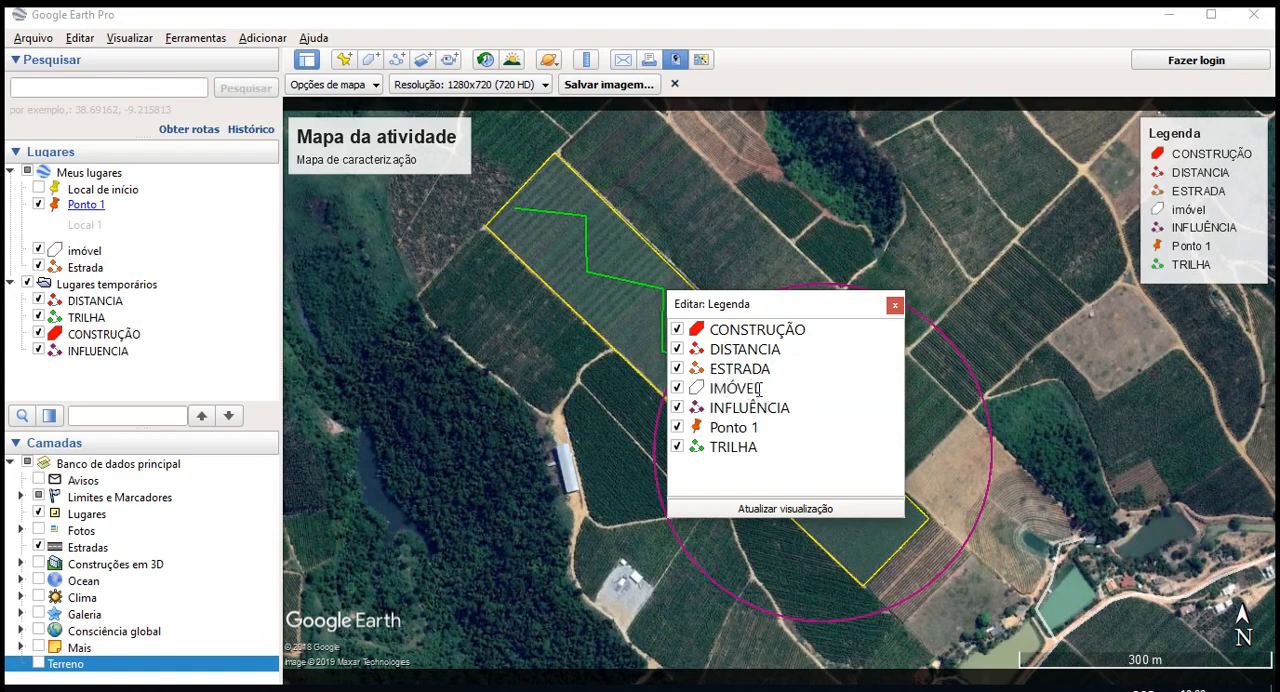
- Rename the legend entry Ponto 1 as PONTO DA ATIVIDADE and close the legend editor
double_click(762, 430)
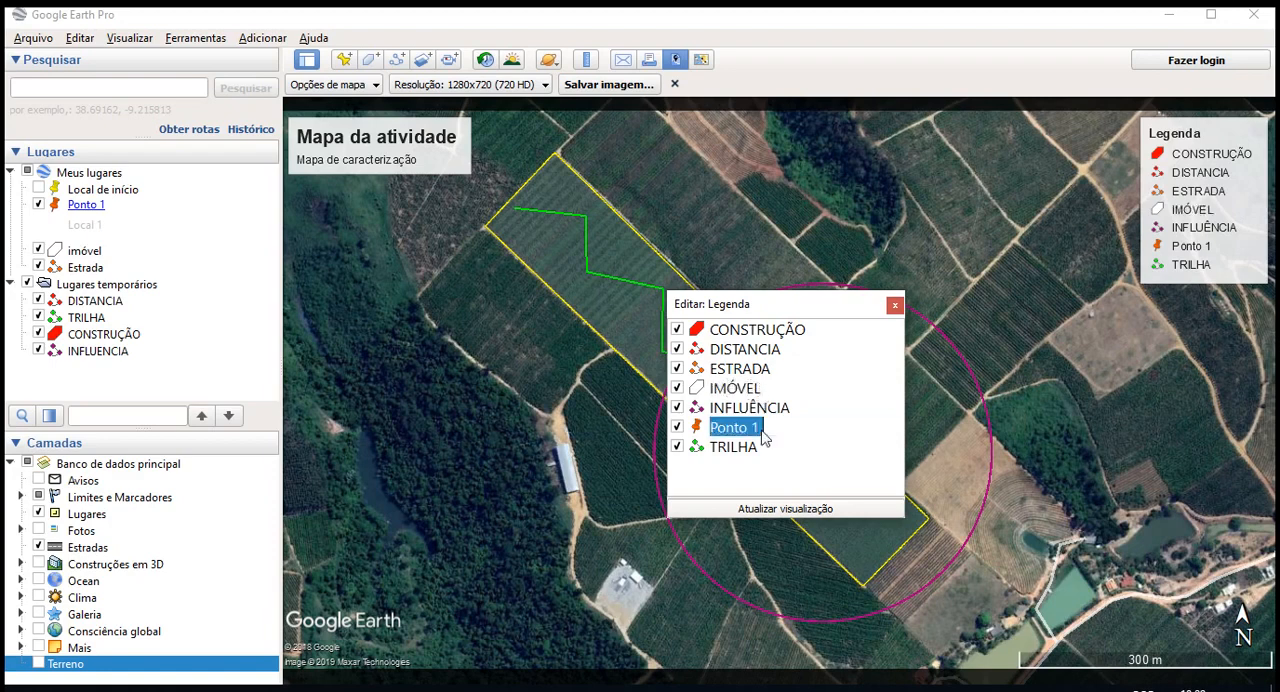
text(PONTO DA ATIVIDADE)
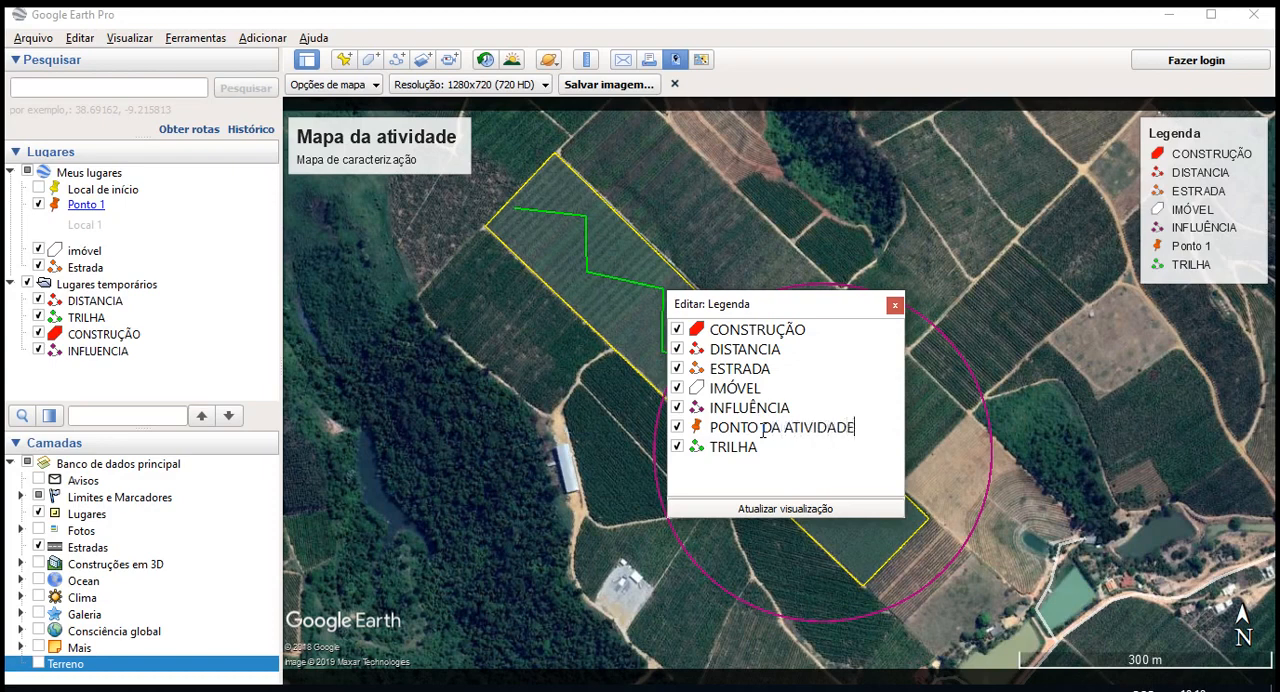
double_click(740, 450)
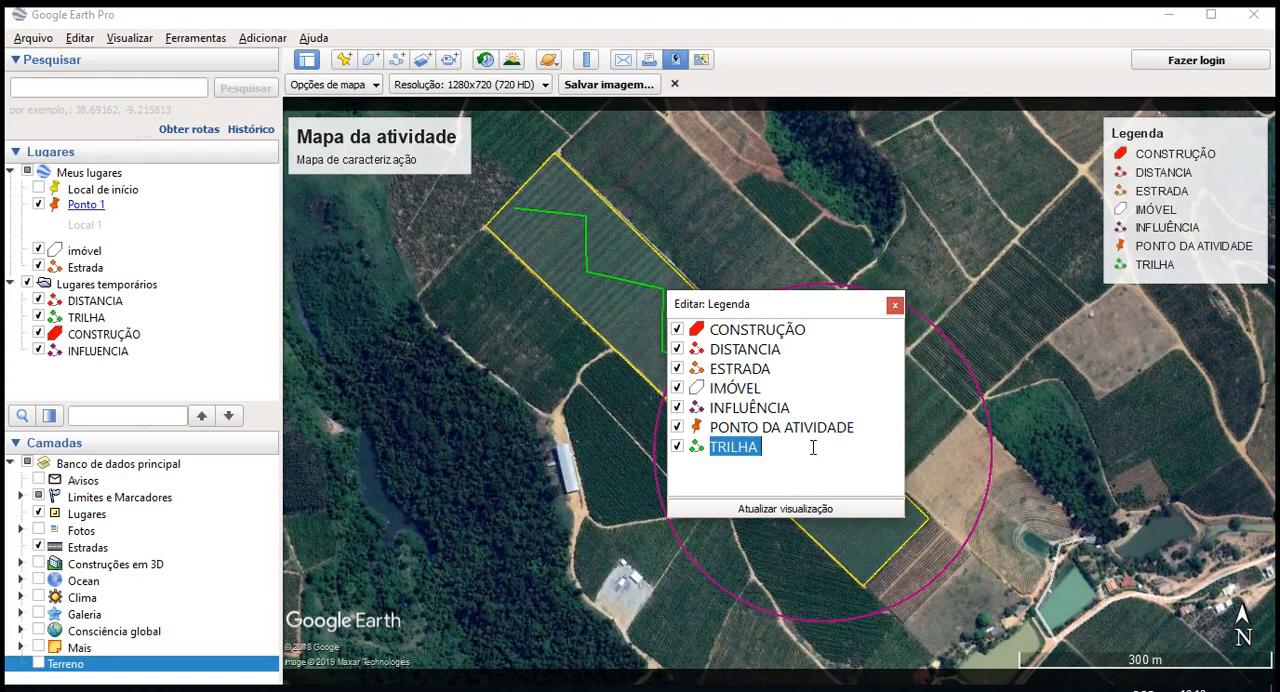
key(Return)
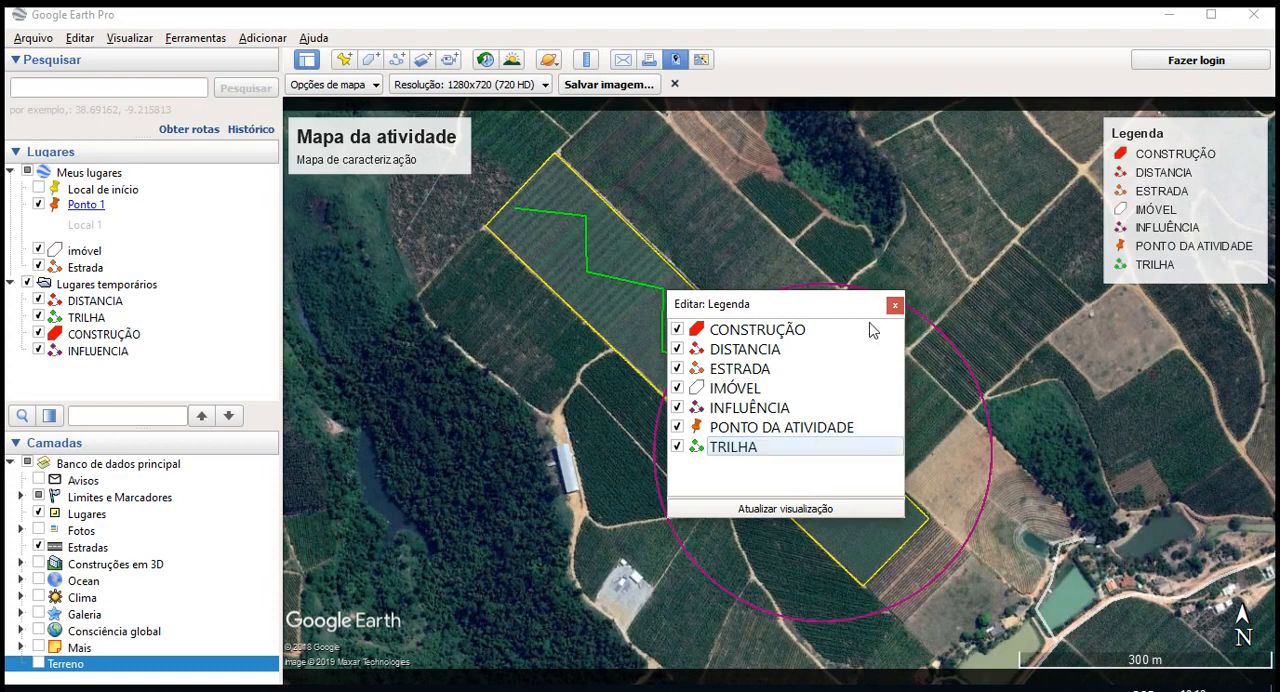
click(895, 305)
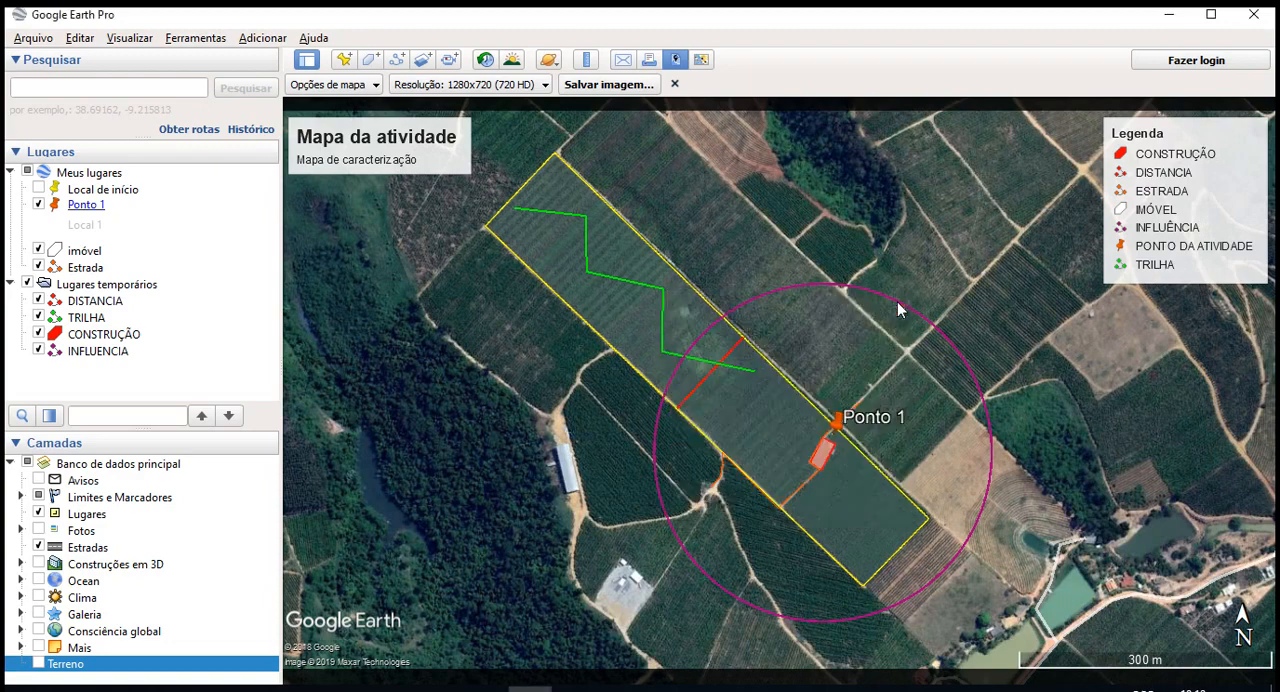
- Review which elements and style are enabled in the map options
mouse_move(1154, 214)
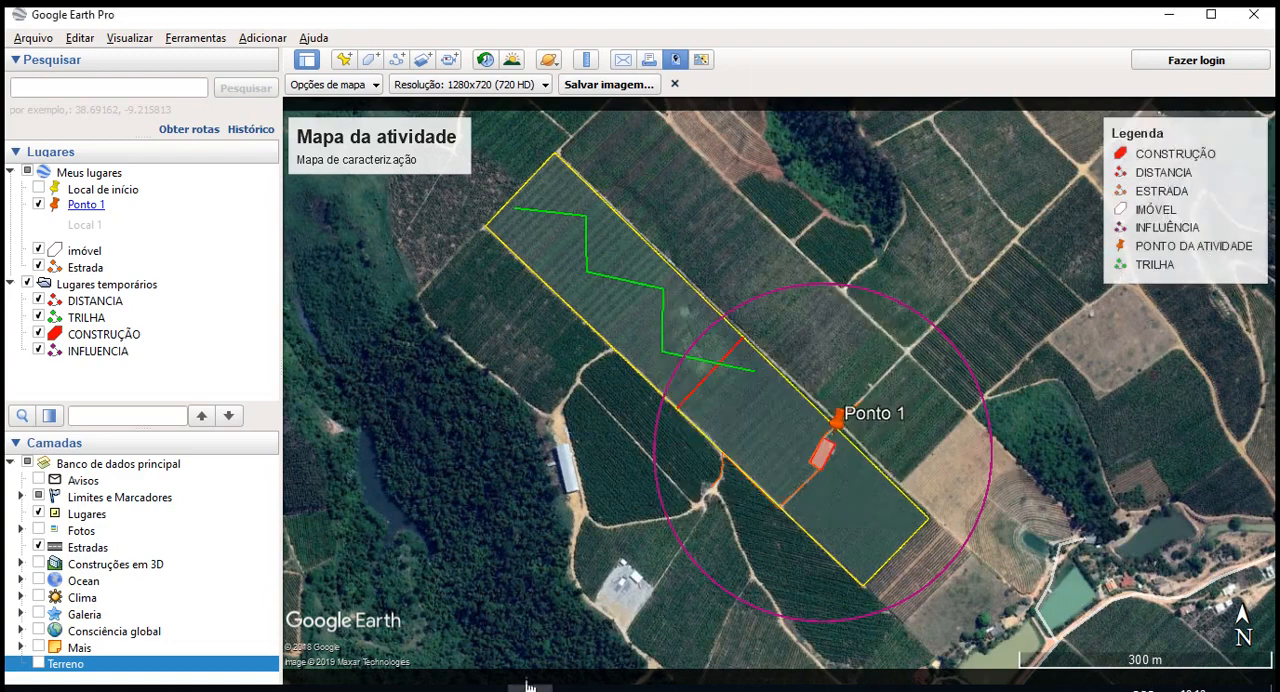
click(486, 688)
click(486, 688)
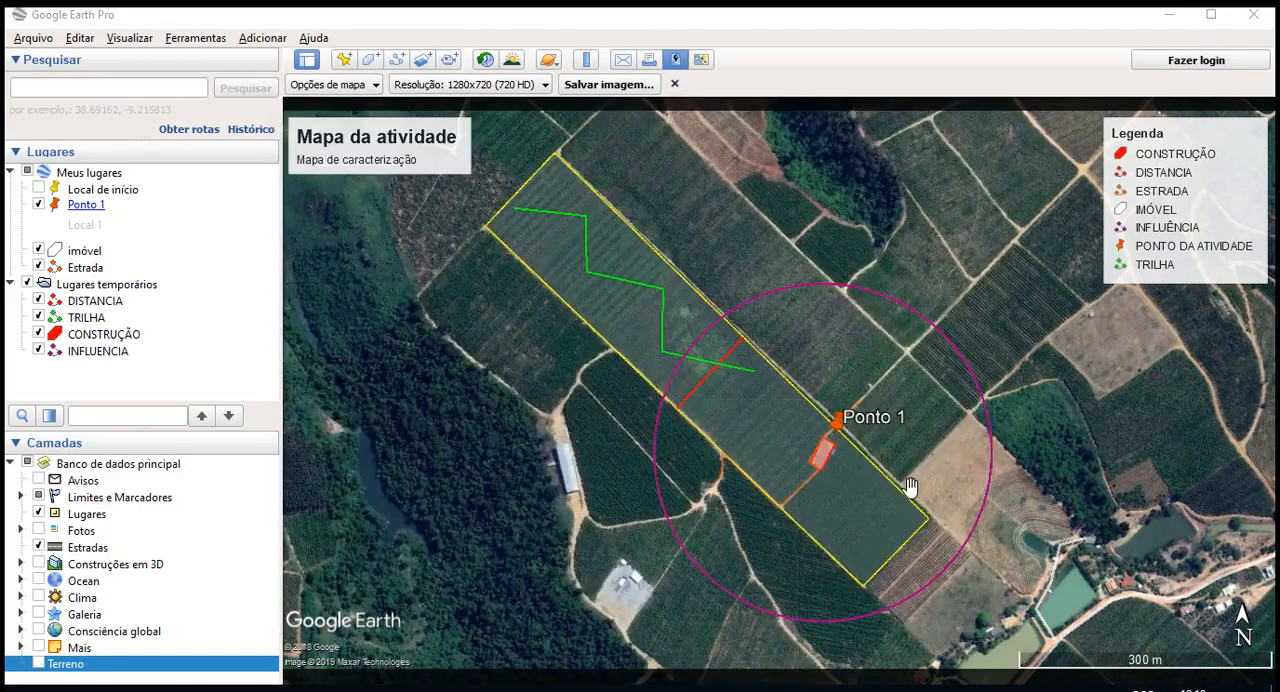
drag(909, 489, 891, 491)
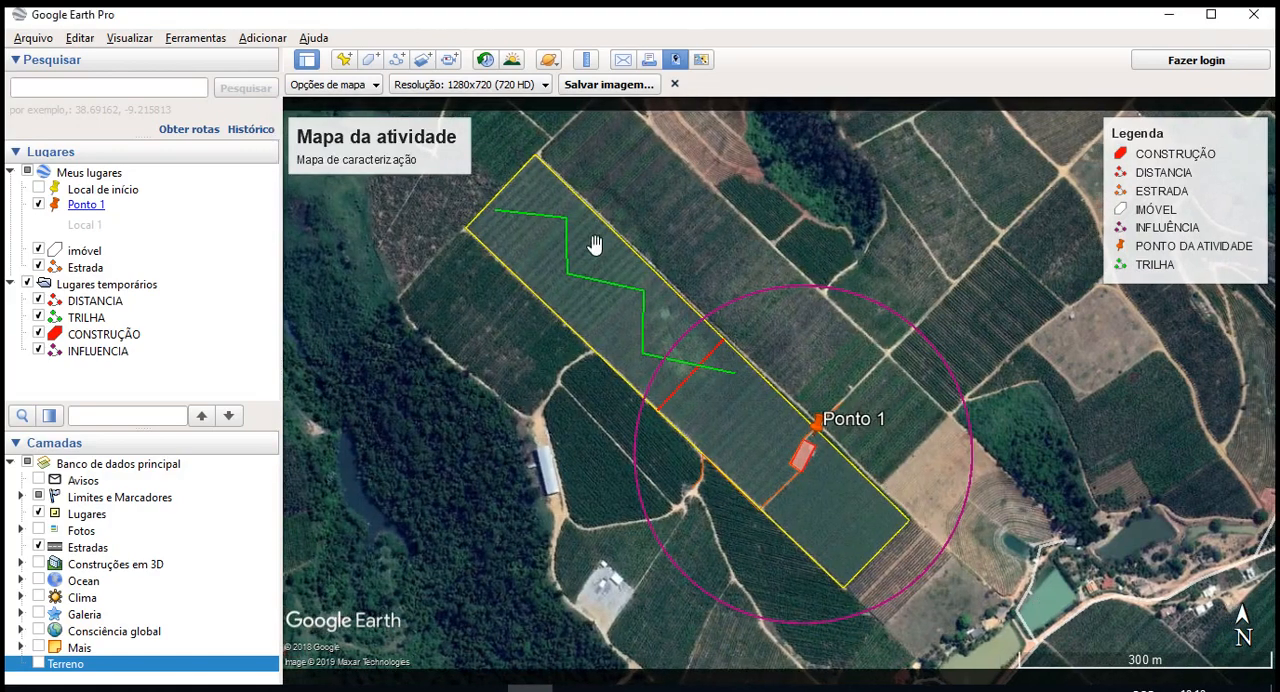
click(344, 59)
click(481, 120)
click(340, 84)
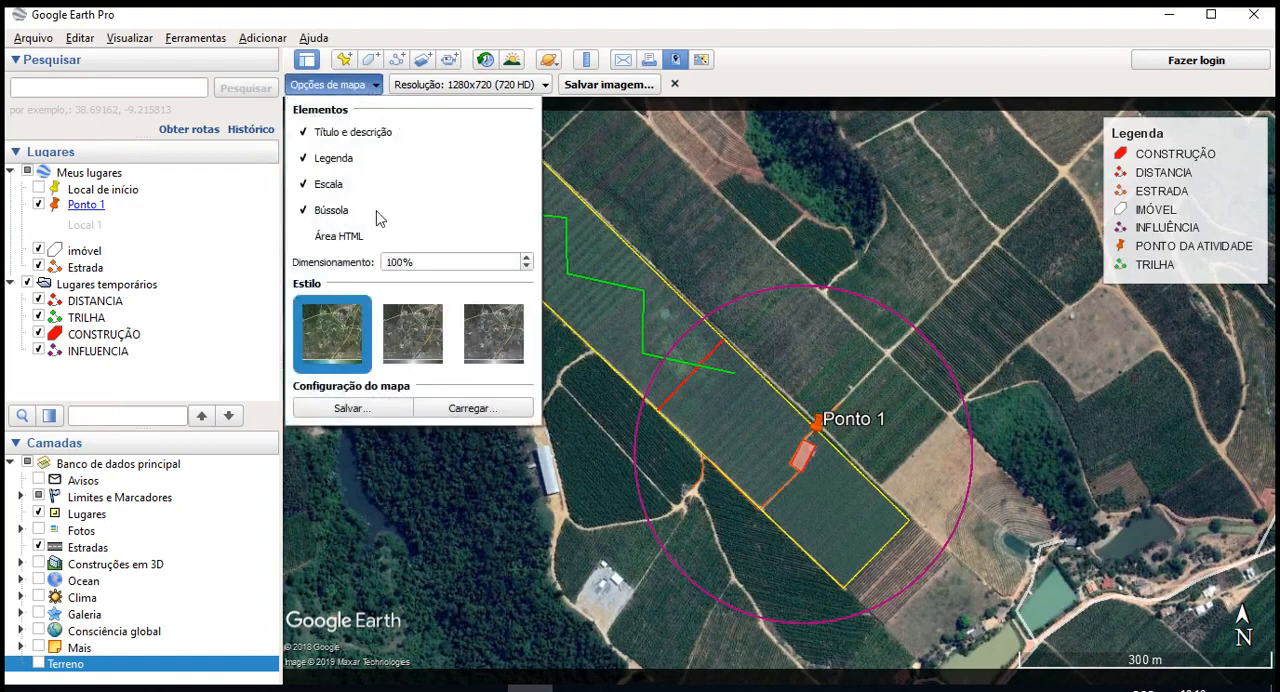
click(1192, 598)
- Rotate the map to check the compass, reset it to north, recentre the property and recheck the map options
middle_drag(696, 414, 880, 414)
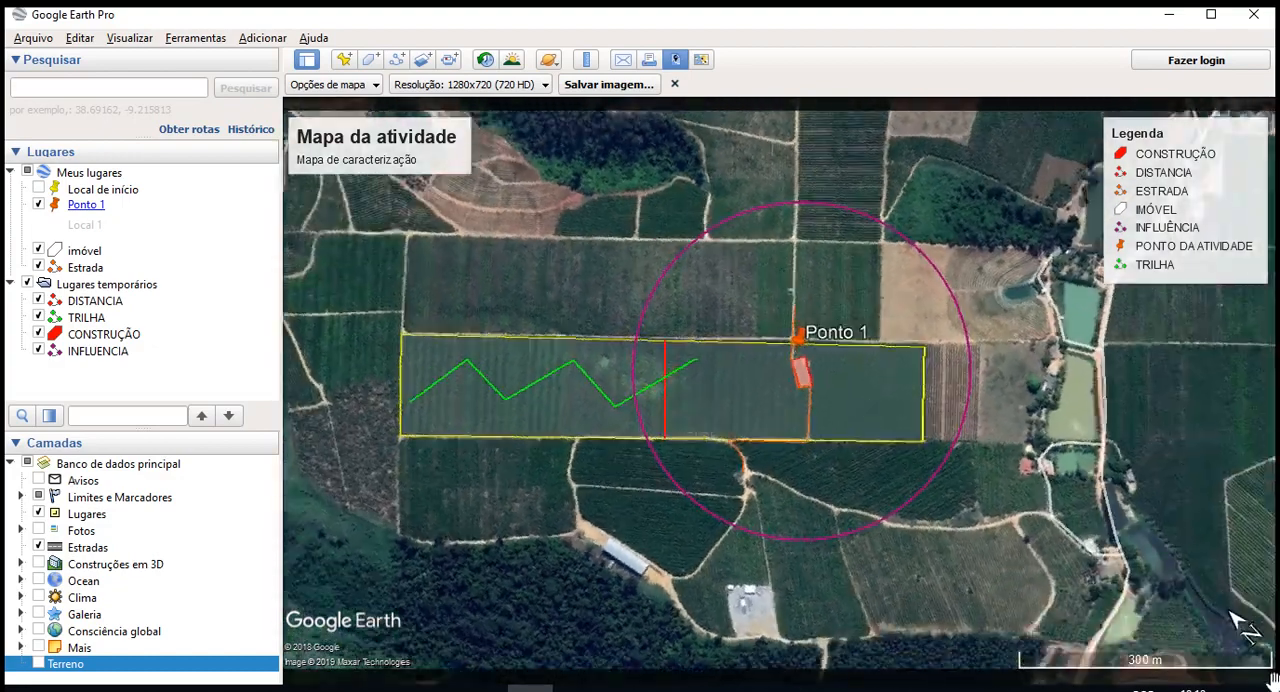
key(n)
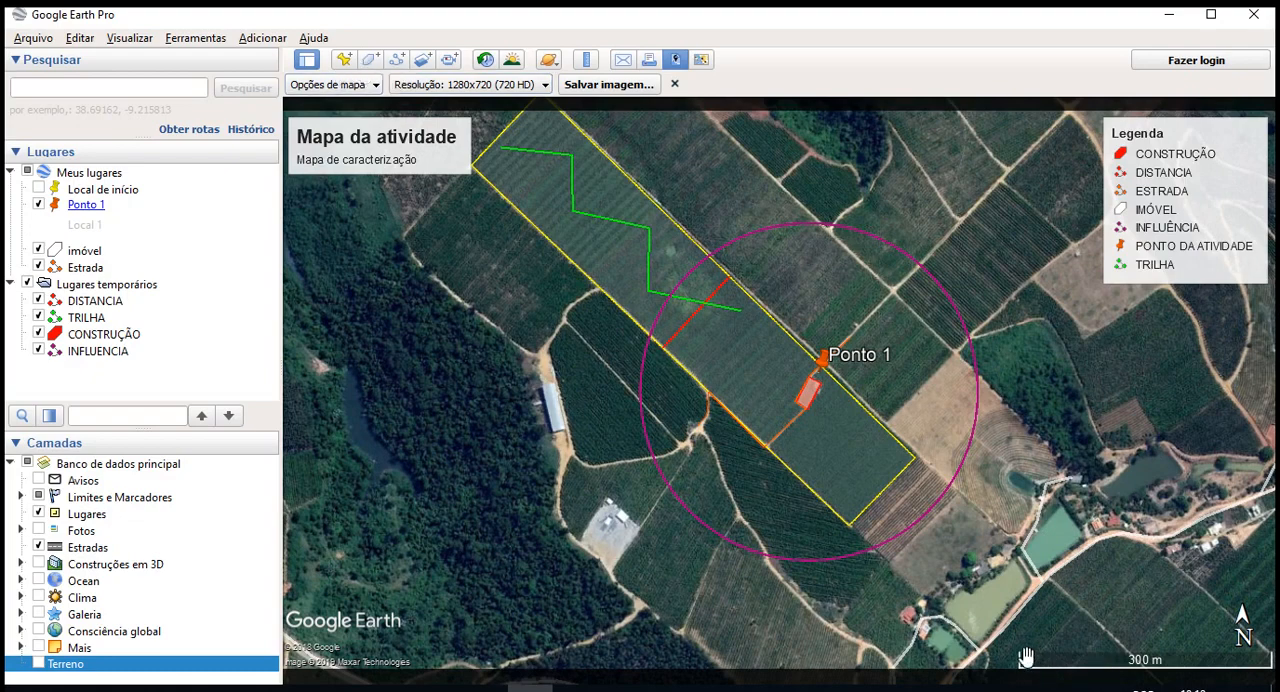
drag(922, 434, 948, 512)
click(337, 90)
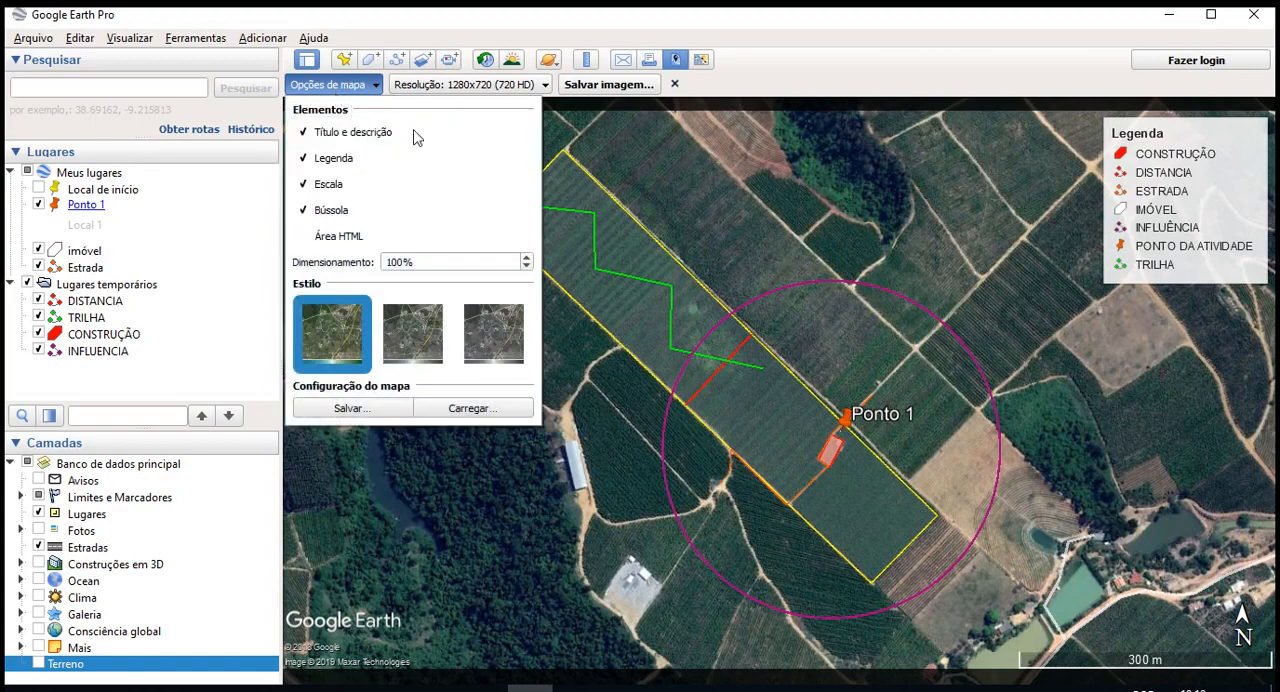
click(757, 76)
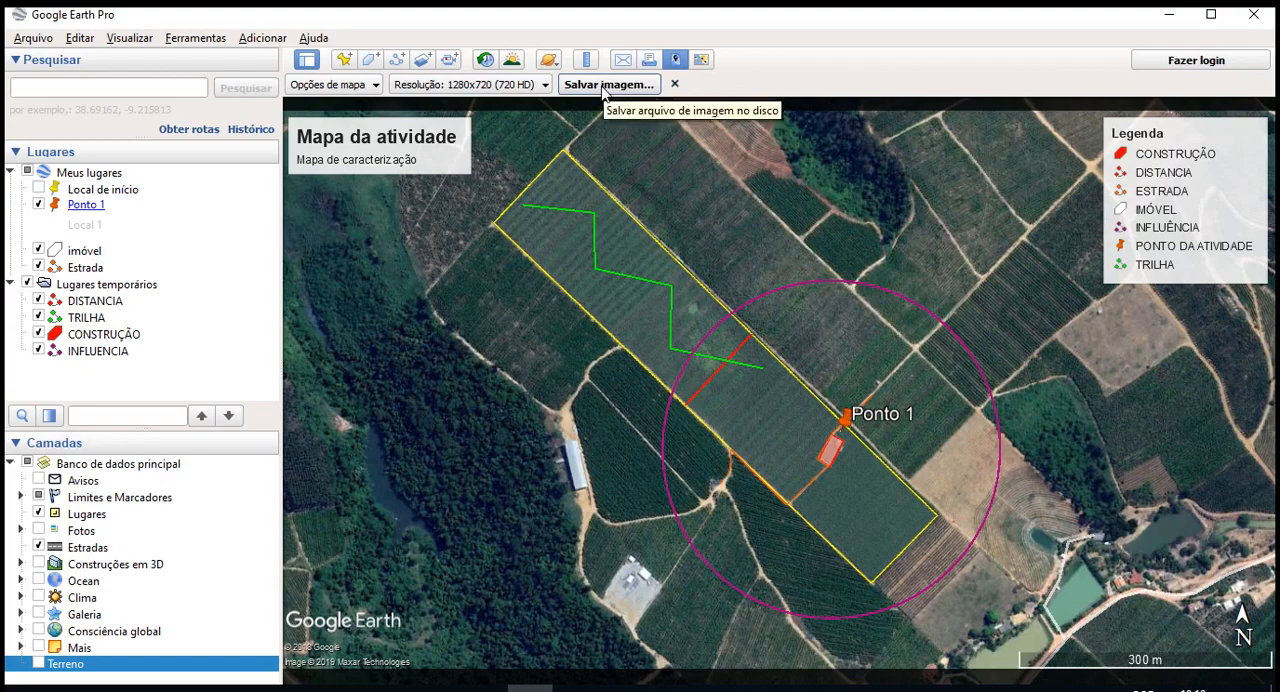
- Save the map as a JPEG image named MAPA1 in the Área de Trabalho folder
click(603, 86)
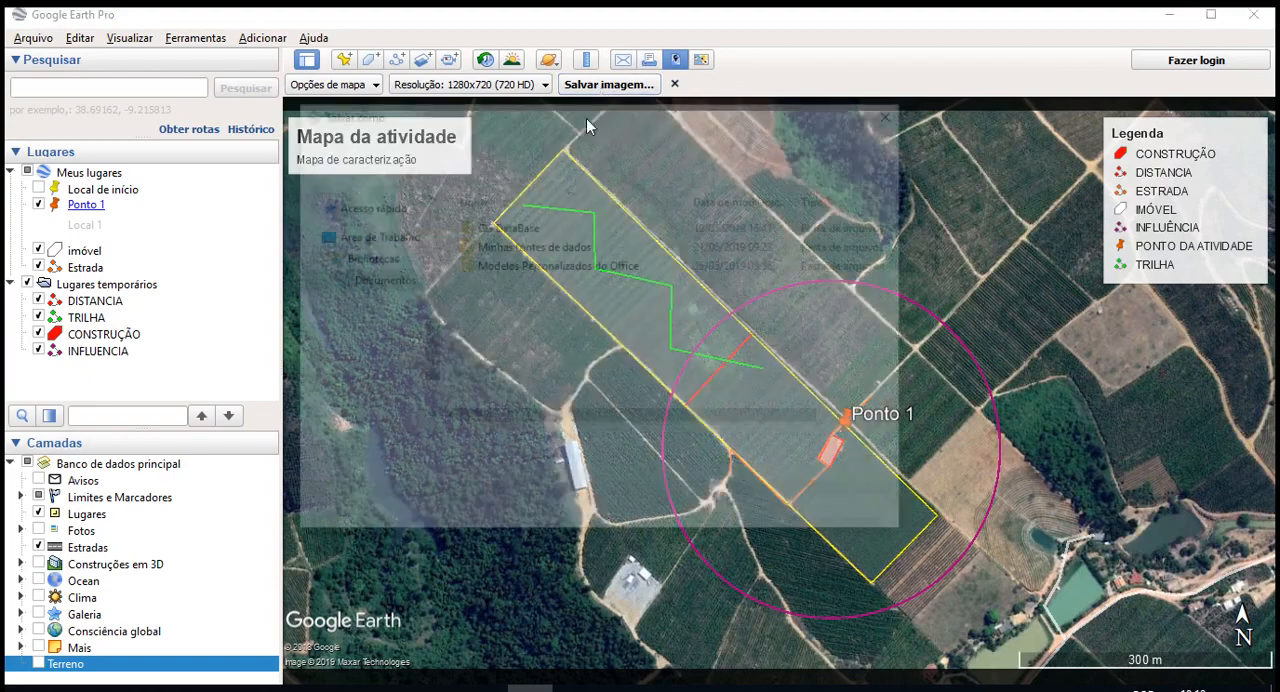
drag(427, 319, 427, 212)
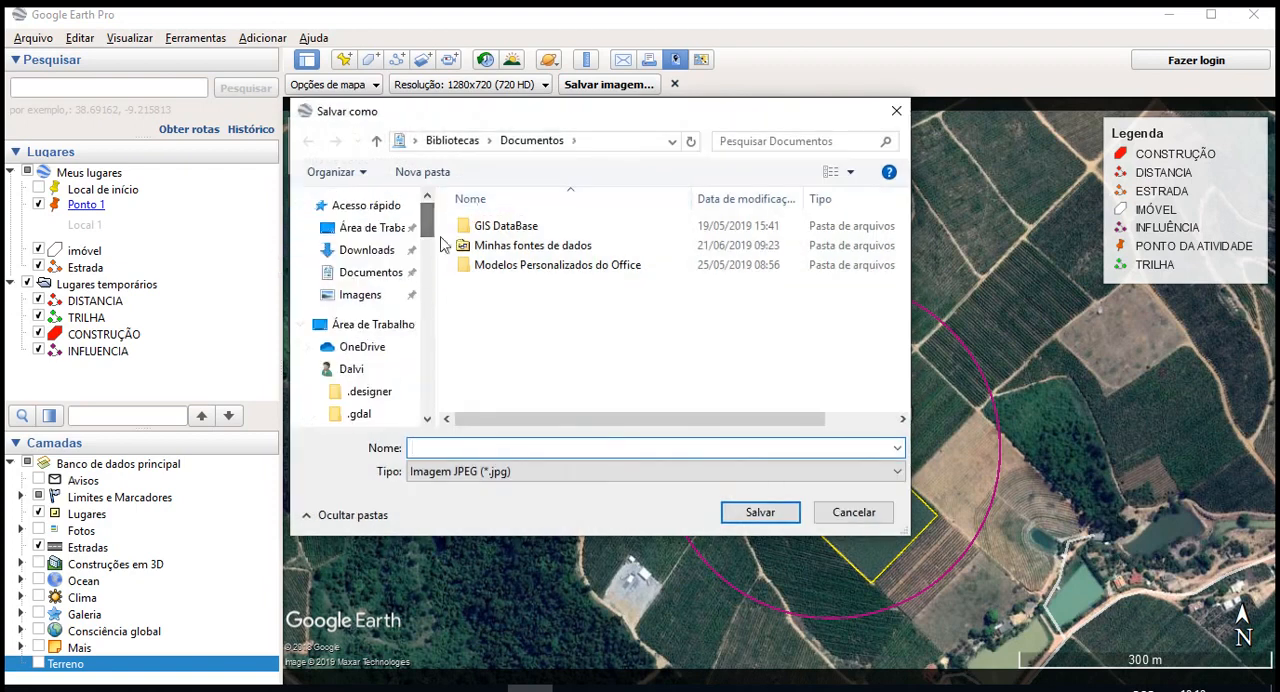
click(370, 229)
click(418, 450)
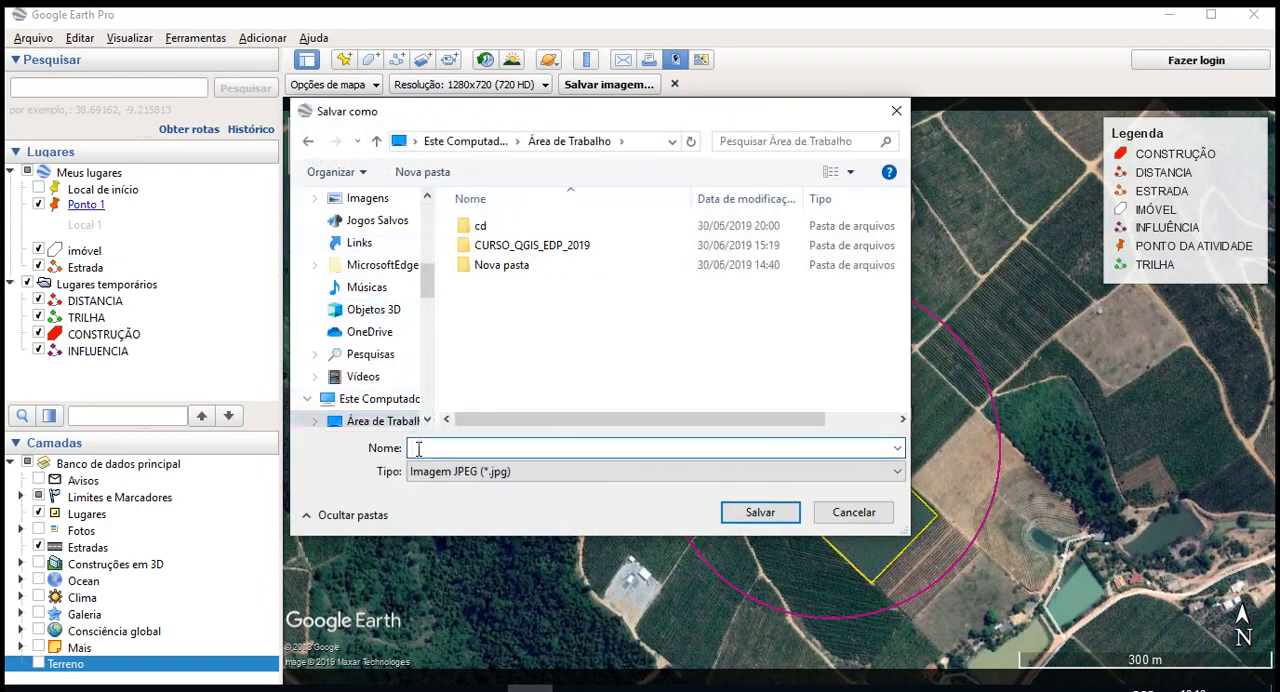
text(MAPA1)
click(759, 512)
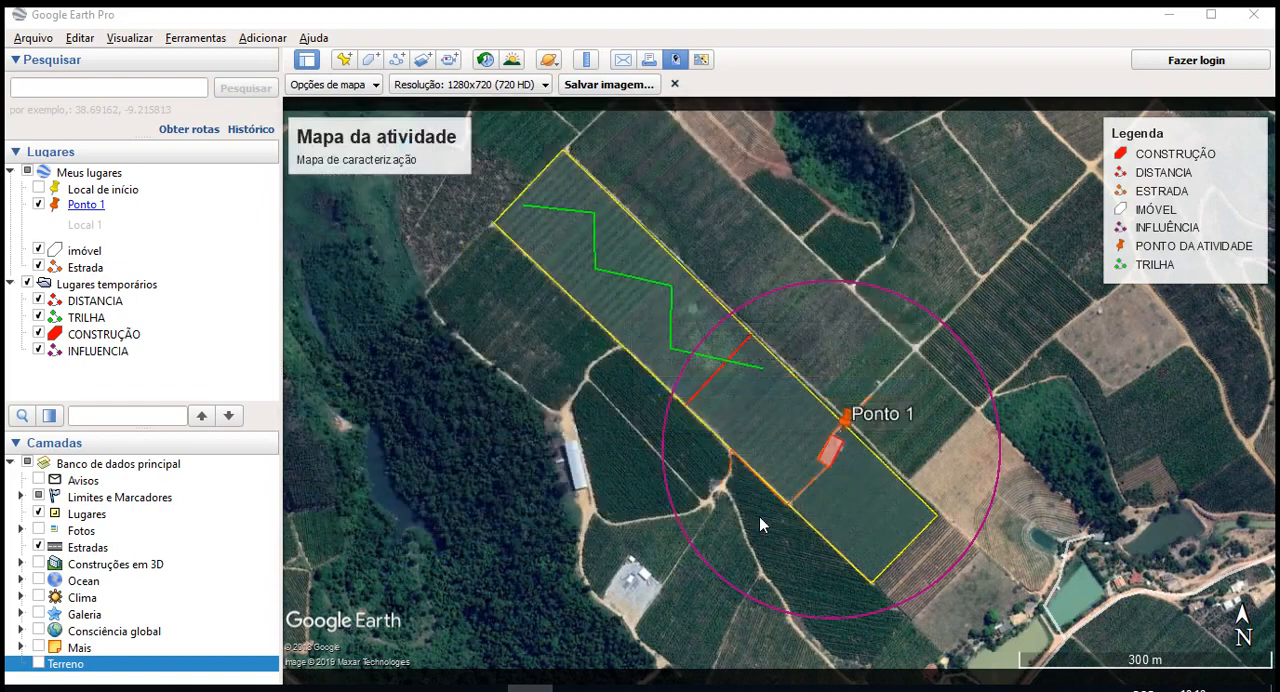
- Open MAPA1.jpg from the desktop in Photos to check the exported map, and return to Google Earth Pro
click(1168, 15)
click(12, 420)
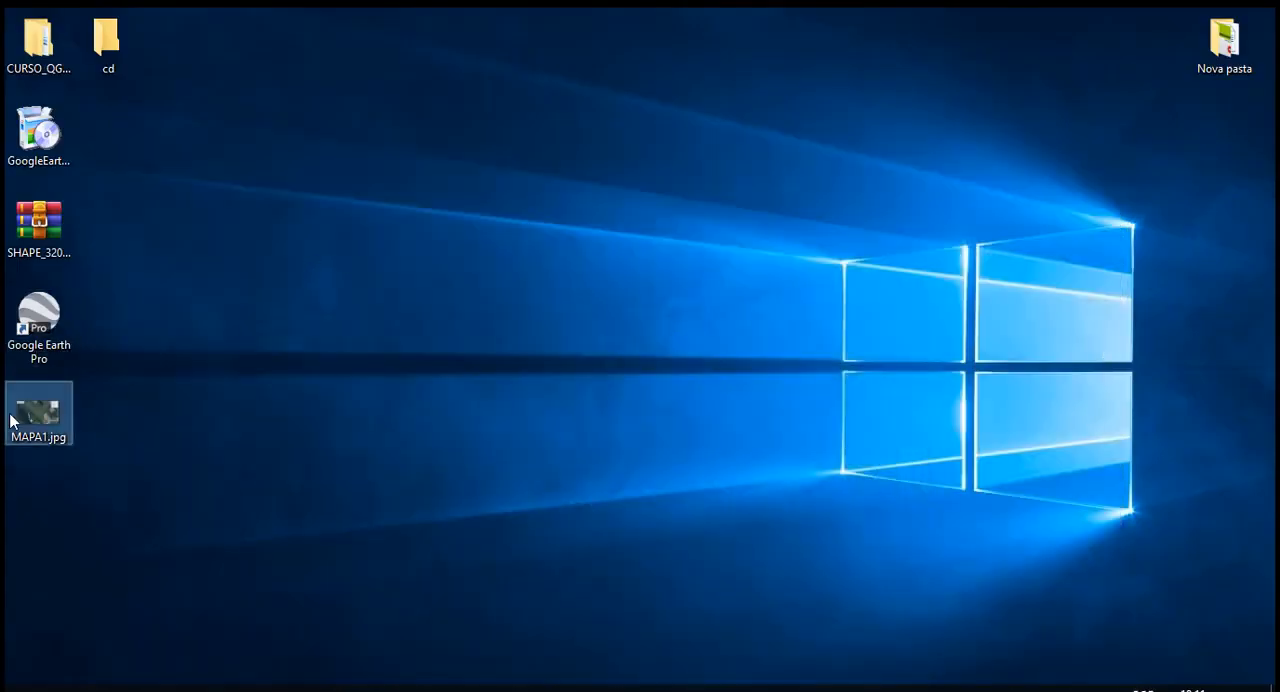
double_click(12, 420)
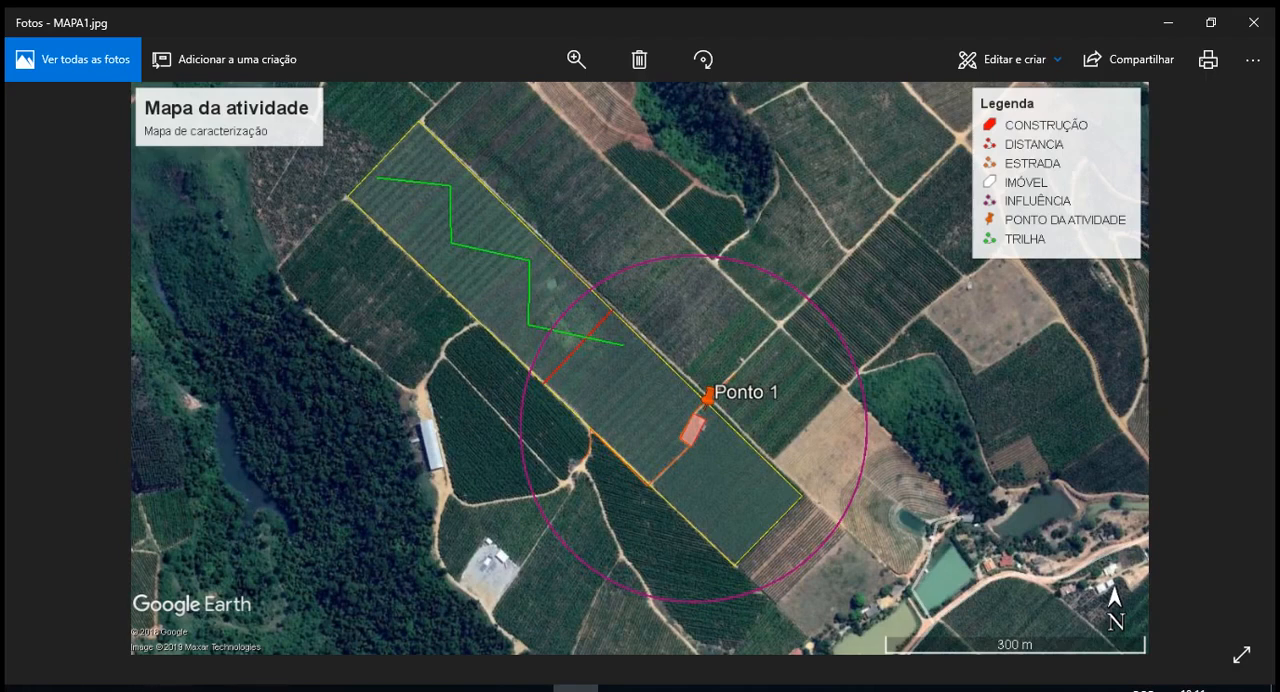
mouse_move(529, 688)
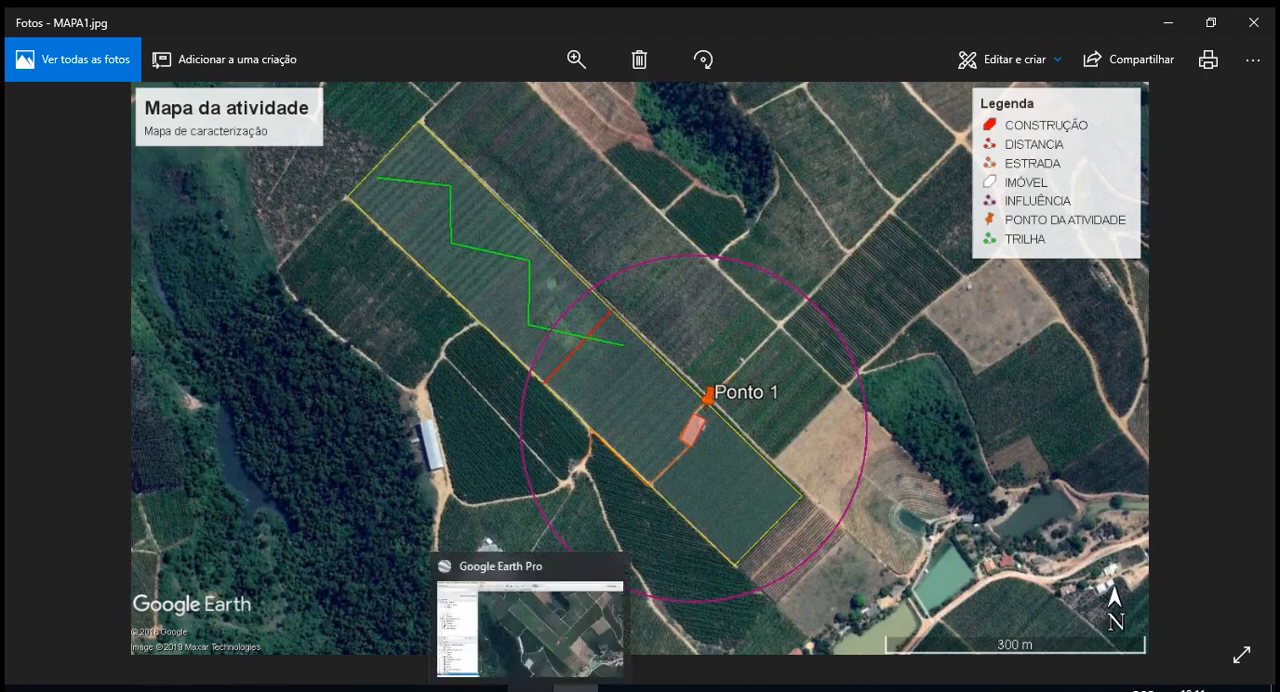
click(529, 620)
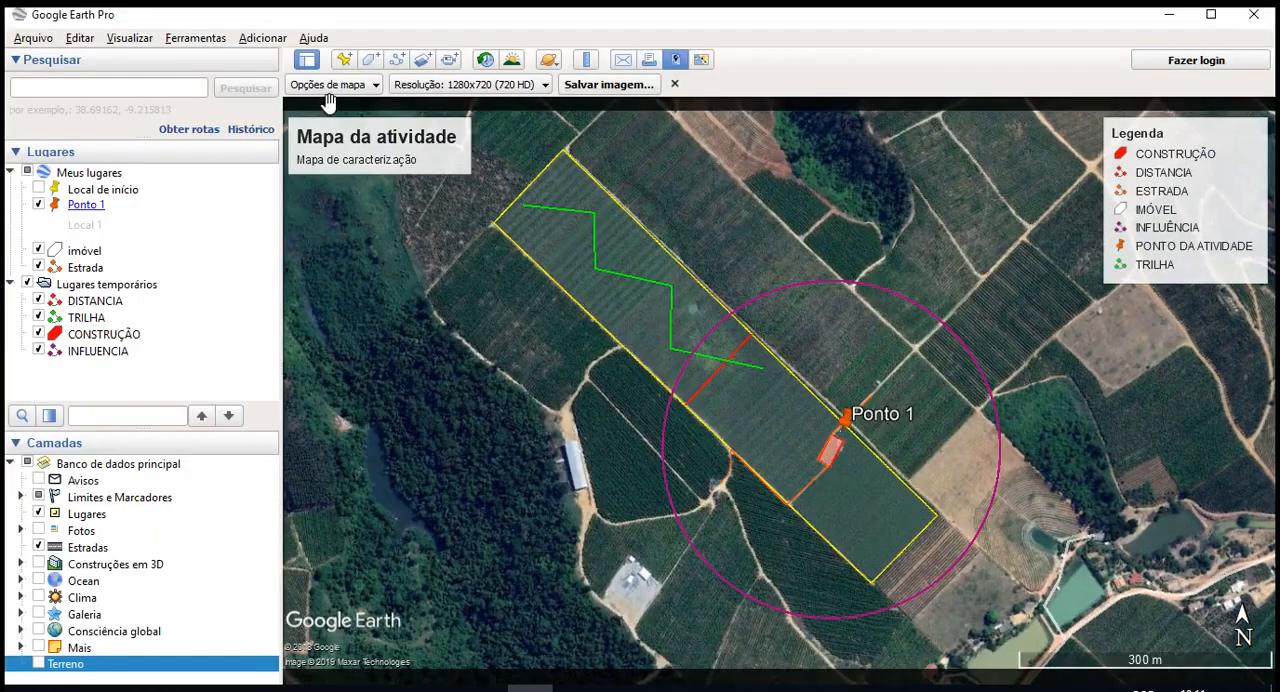
- Switch the map's Legenda element off and back on, and look over the remaining map options
click(330, 86)
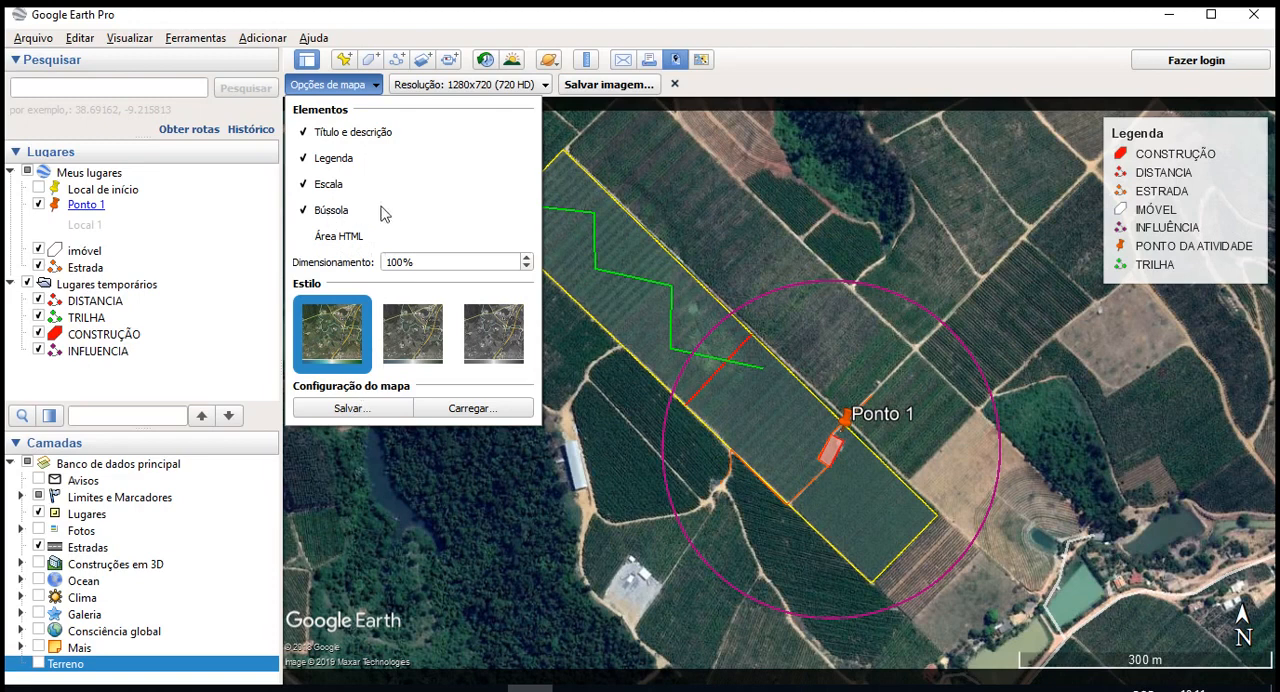
click(343, 160)
click(342, 160)
click(335, 84)
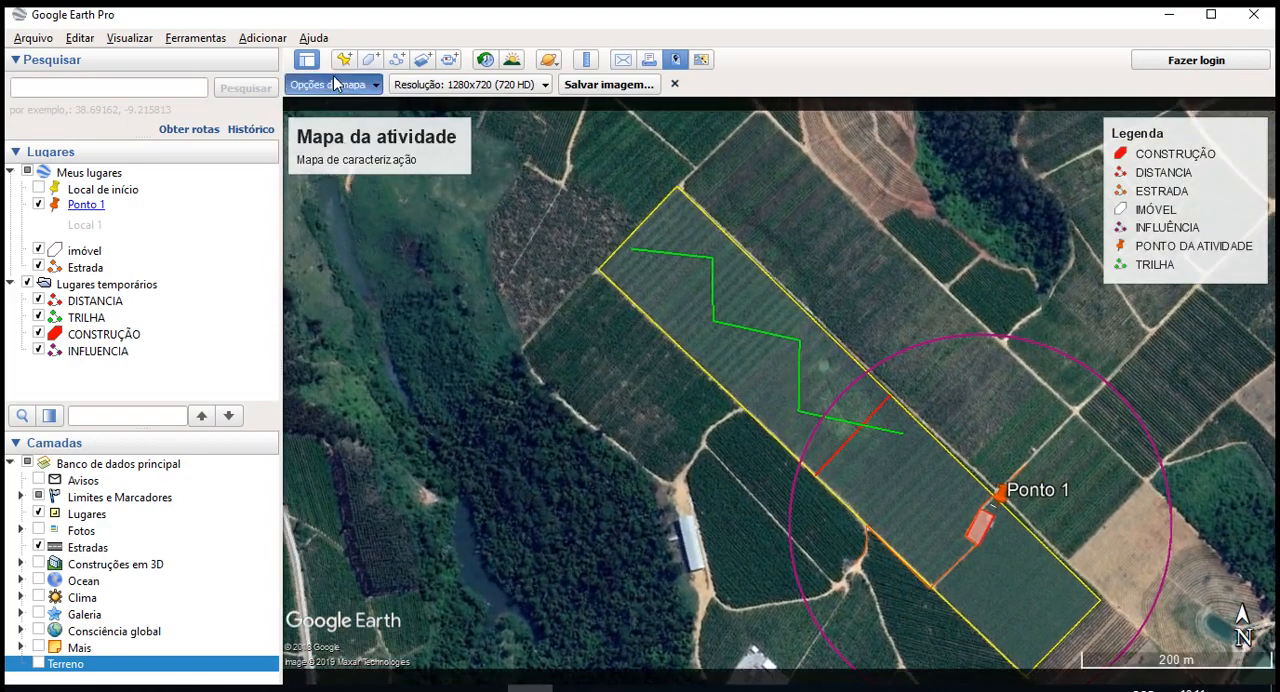
click(335, 84)
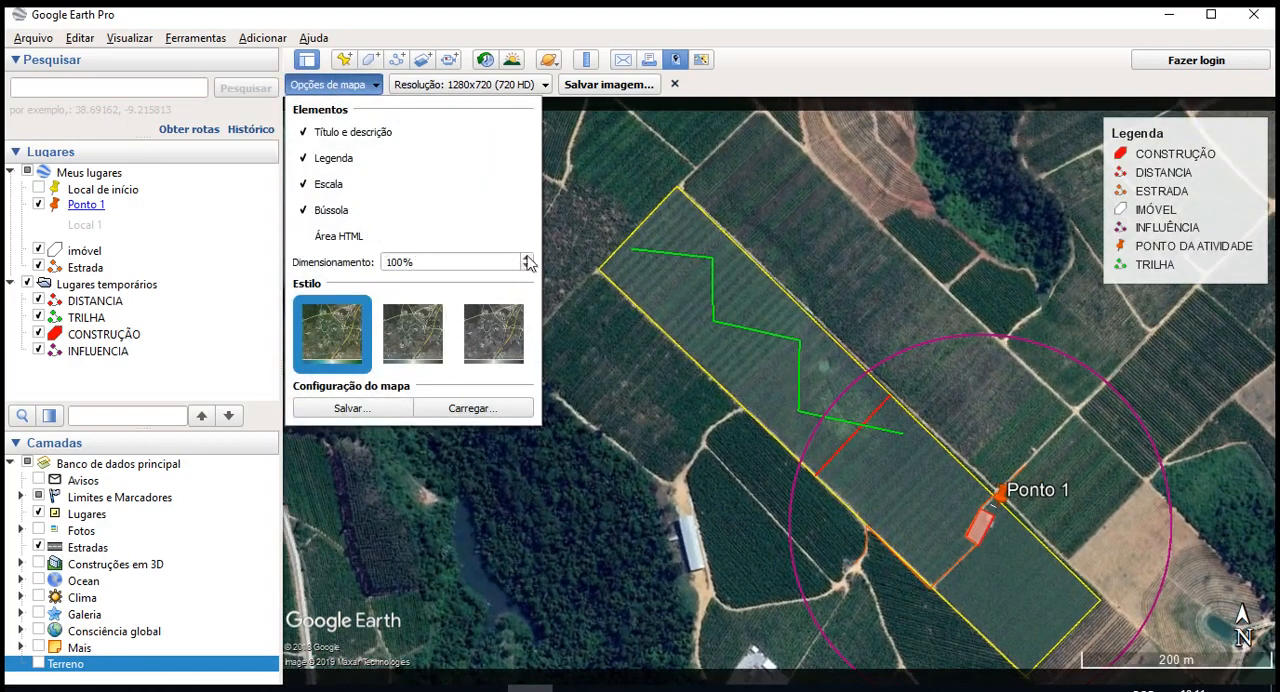
click(640, 347)
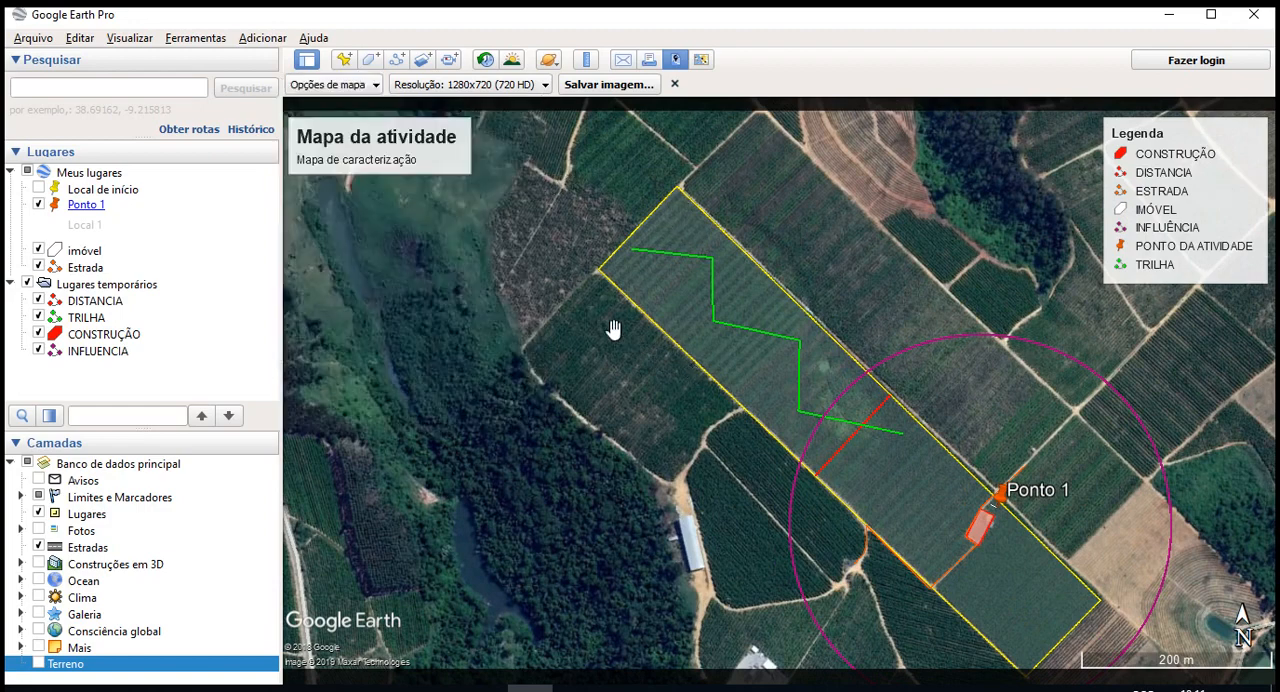
click(129, 37)
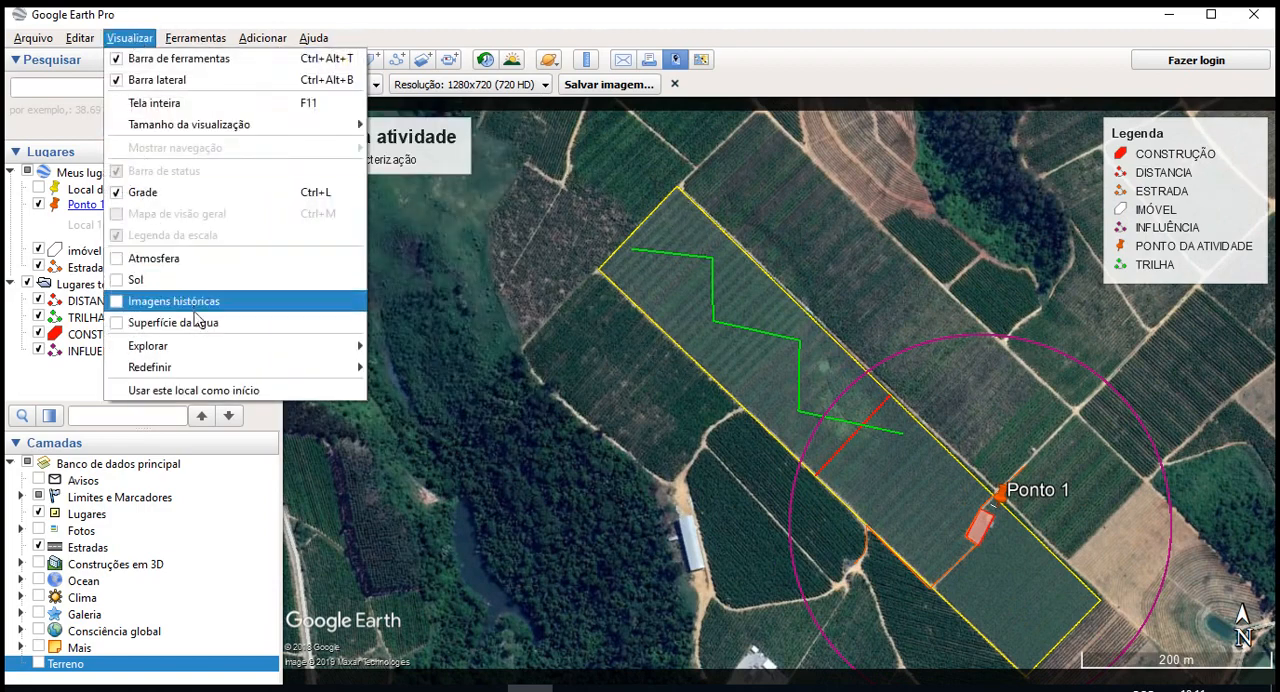
click(975, 370)
drag(903, 438, 797, 402)
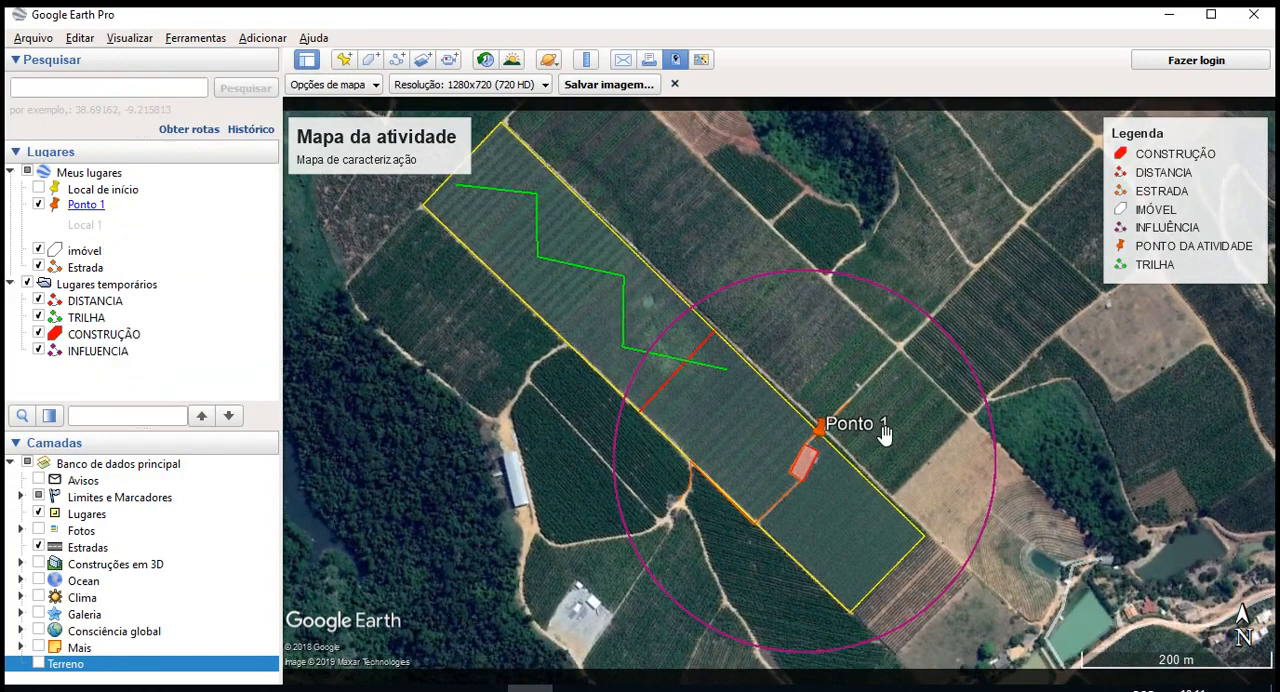
drag(884, 432, 940, 455)
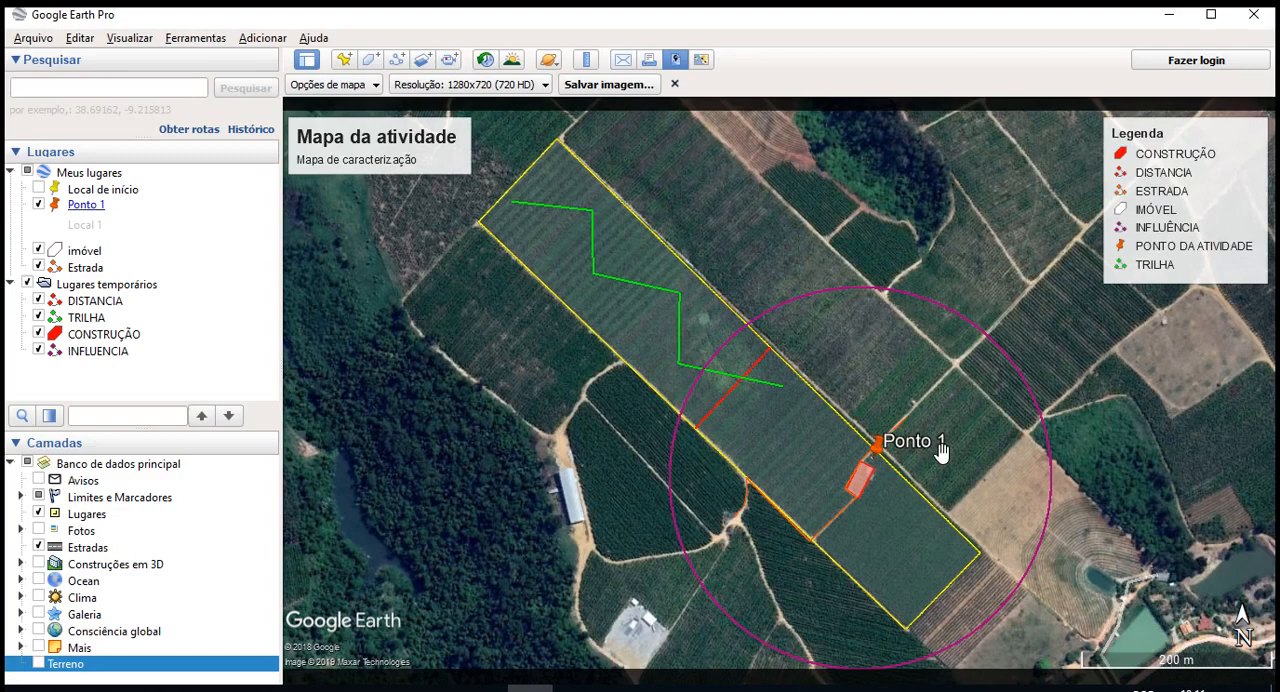
scroll(806, 414, down, 2)
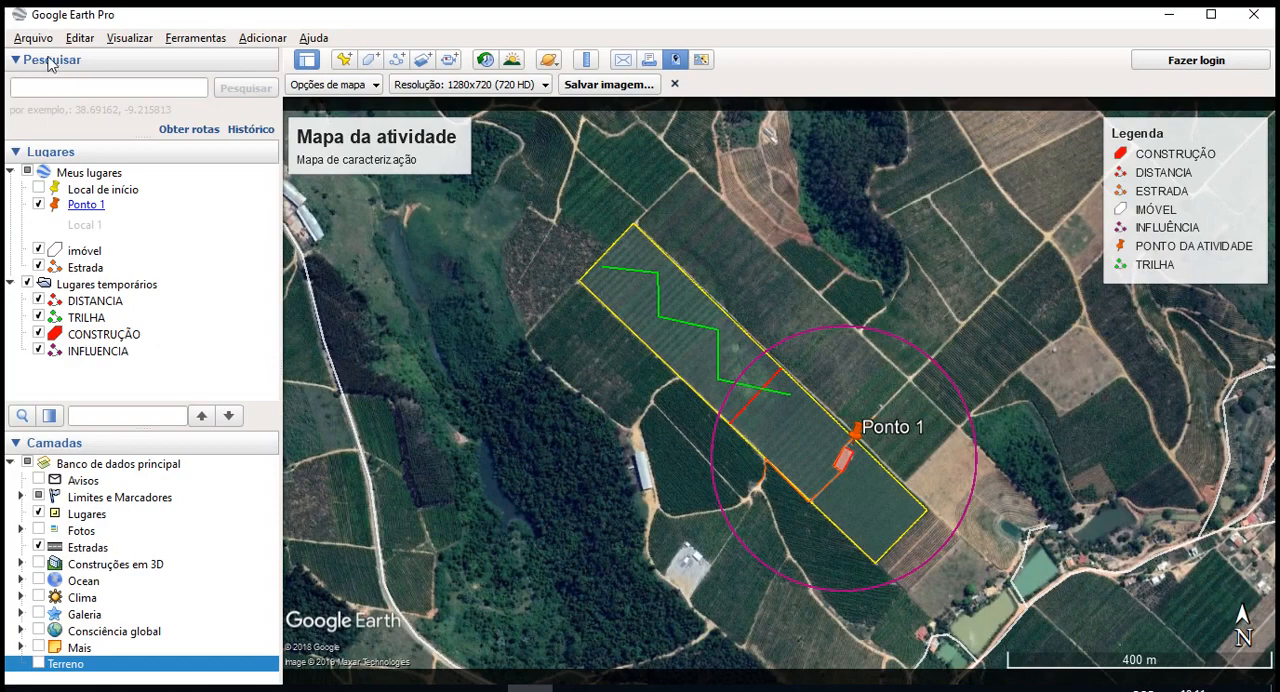
- Switch to the desktop and extract the SHAPE_3203205 archive into its own folder
drag(752, 385, 696, 382)
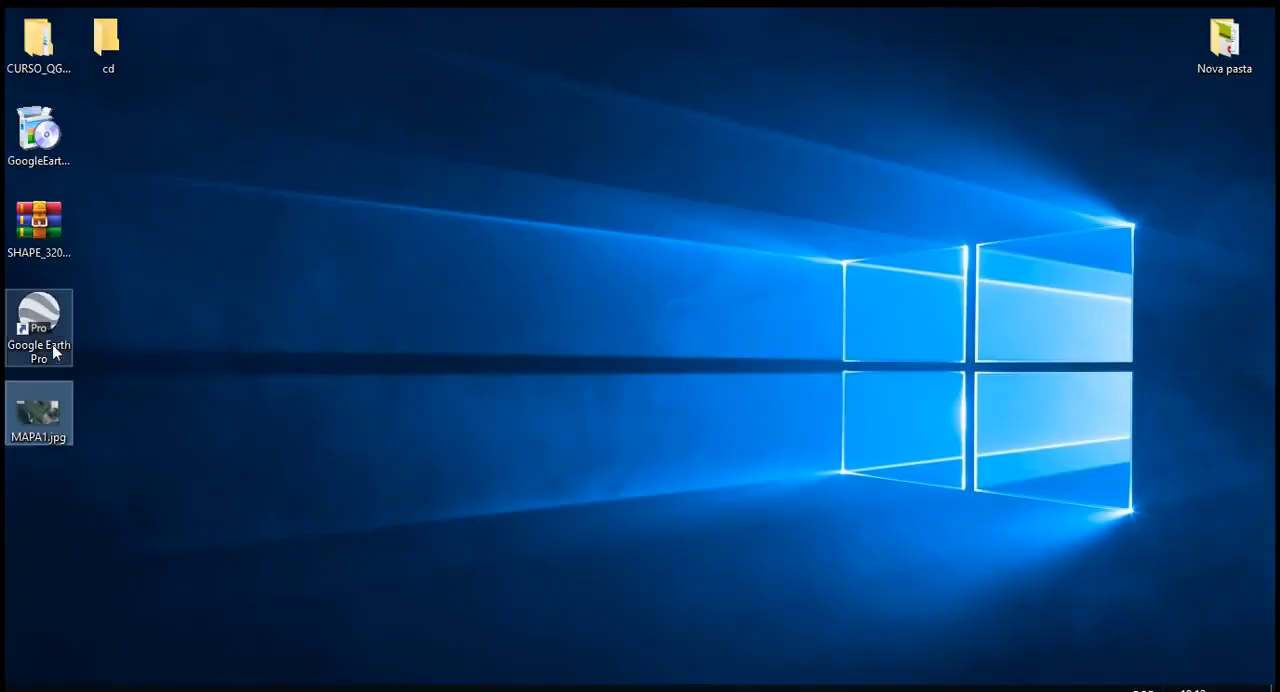
right_click(32, 232)
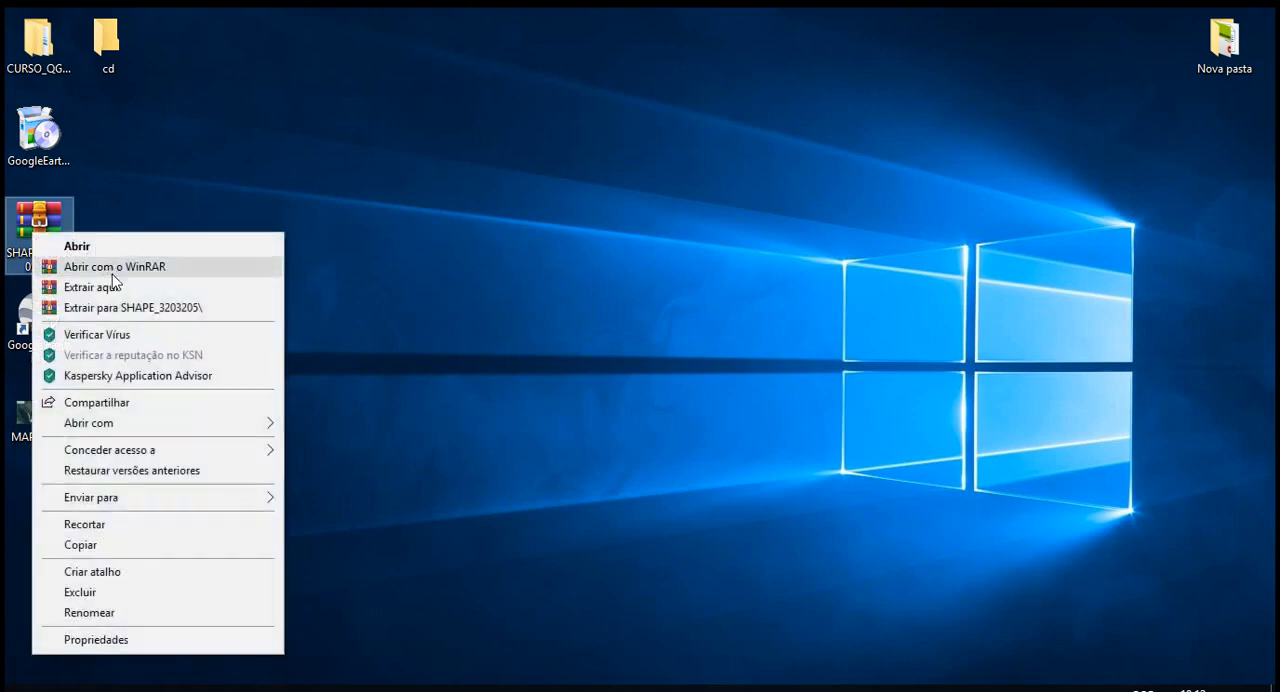
click(142, 312)
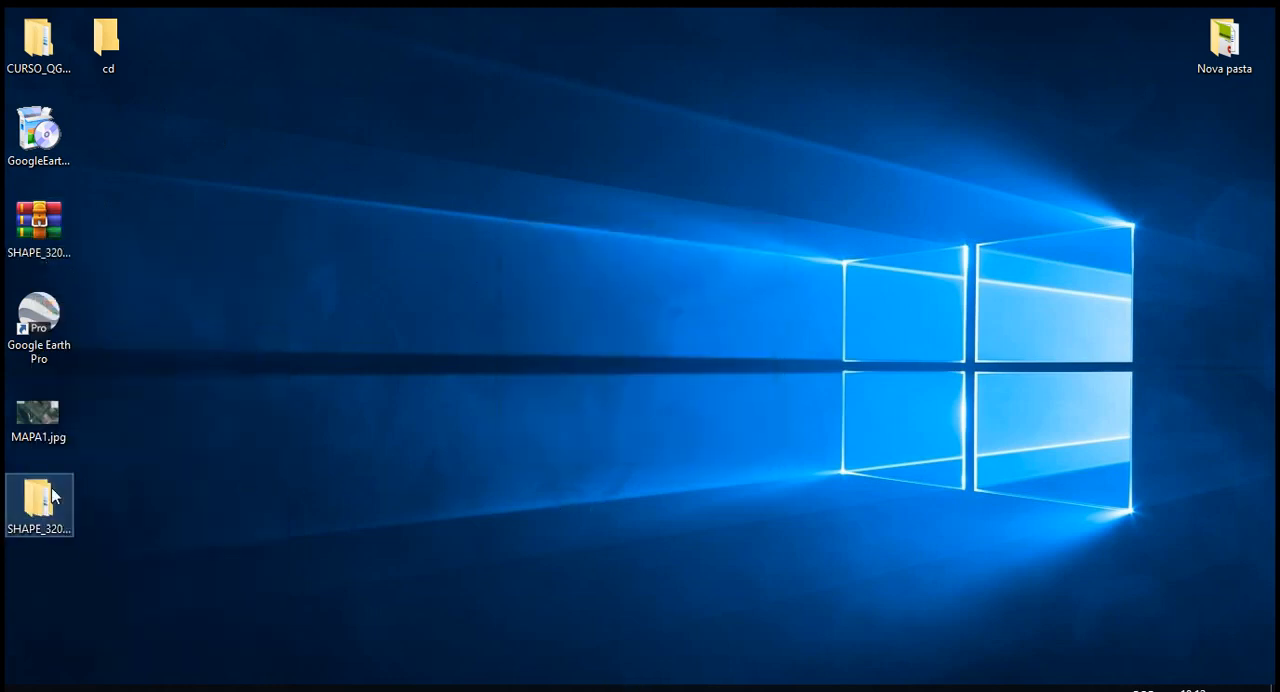
- Extract AREA_IMOVEL.zip from the SHAPE_3203205 folder into an AREA_IMOVEL subfolder and check the extracted files
double_click(53, 489)
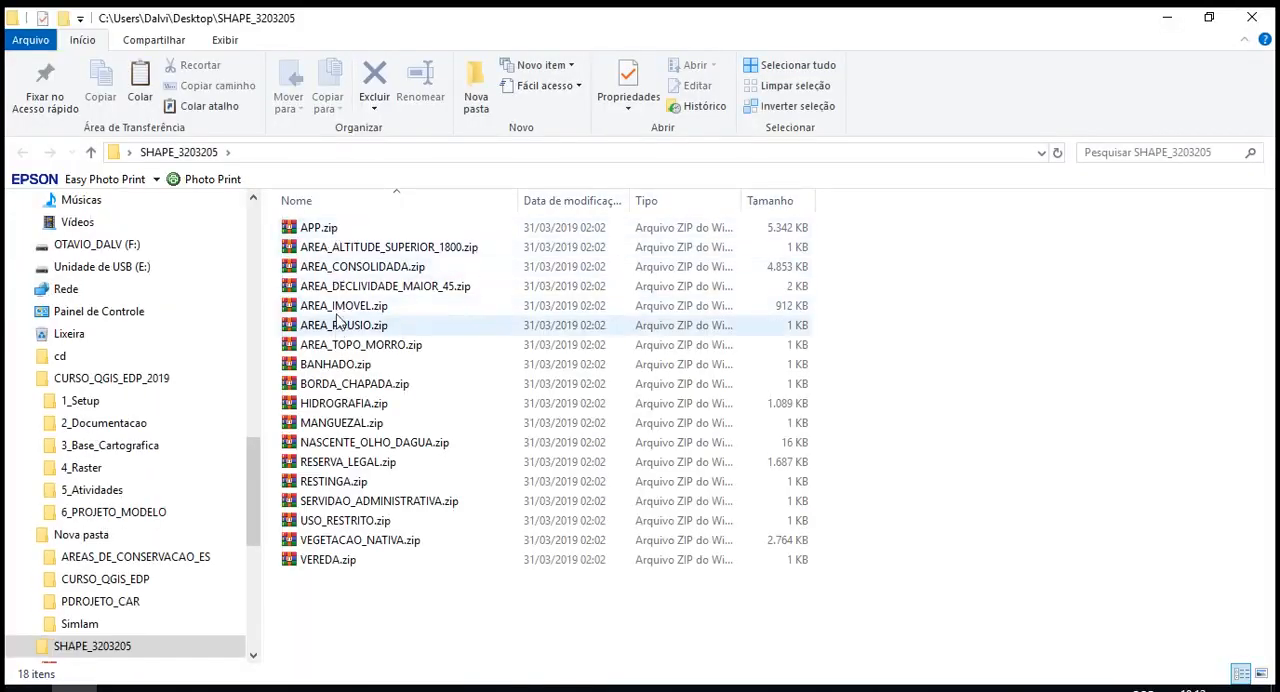
click(335, 307)
right_click(331, 308)
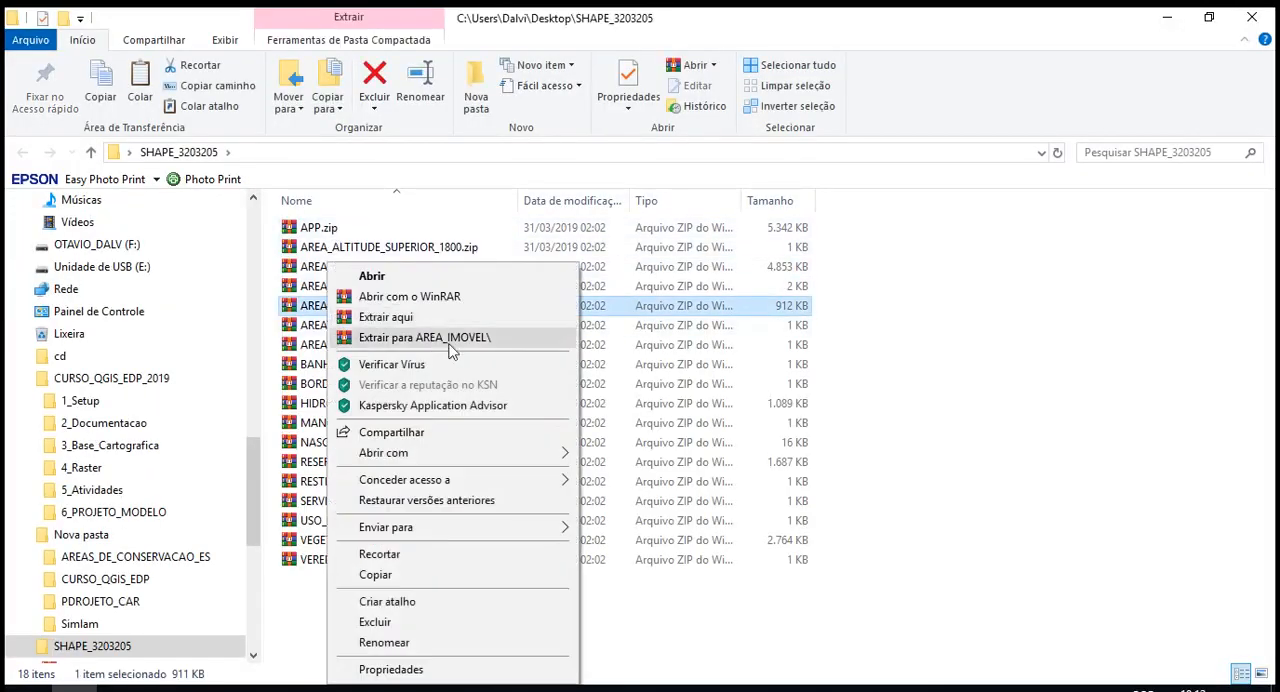
click(428, 340)
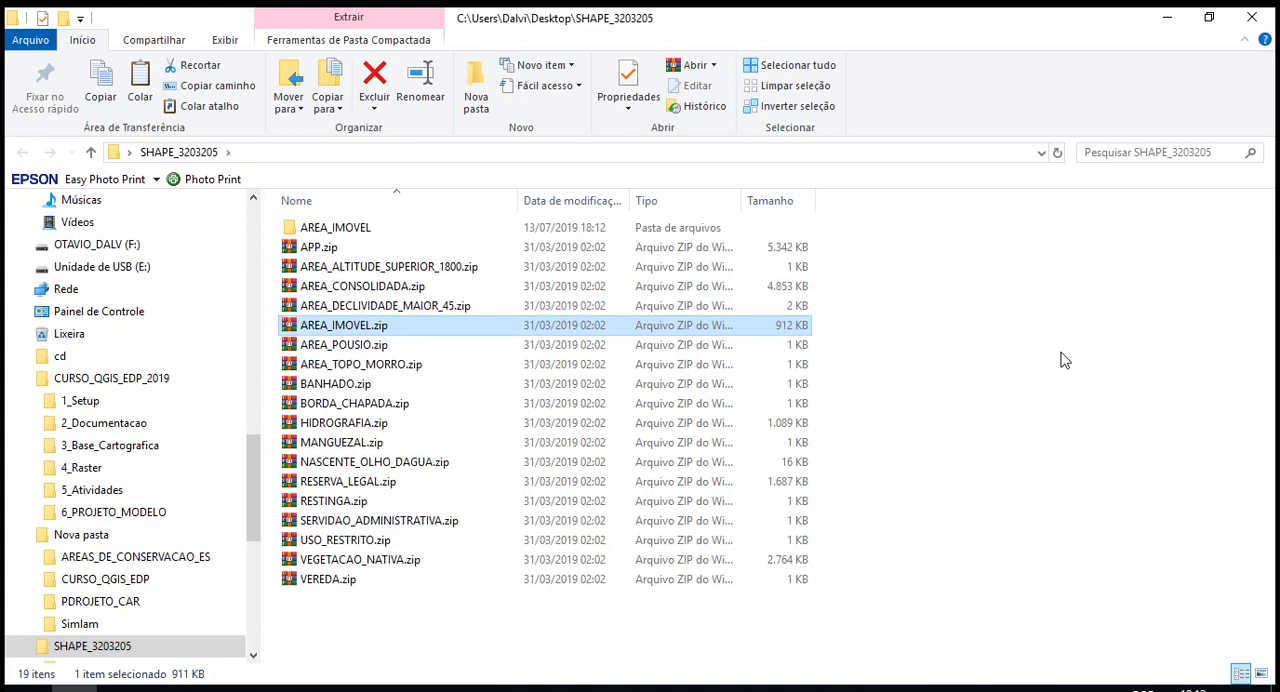
double_click(389, 229)
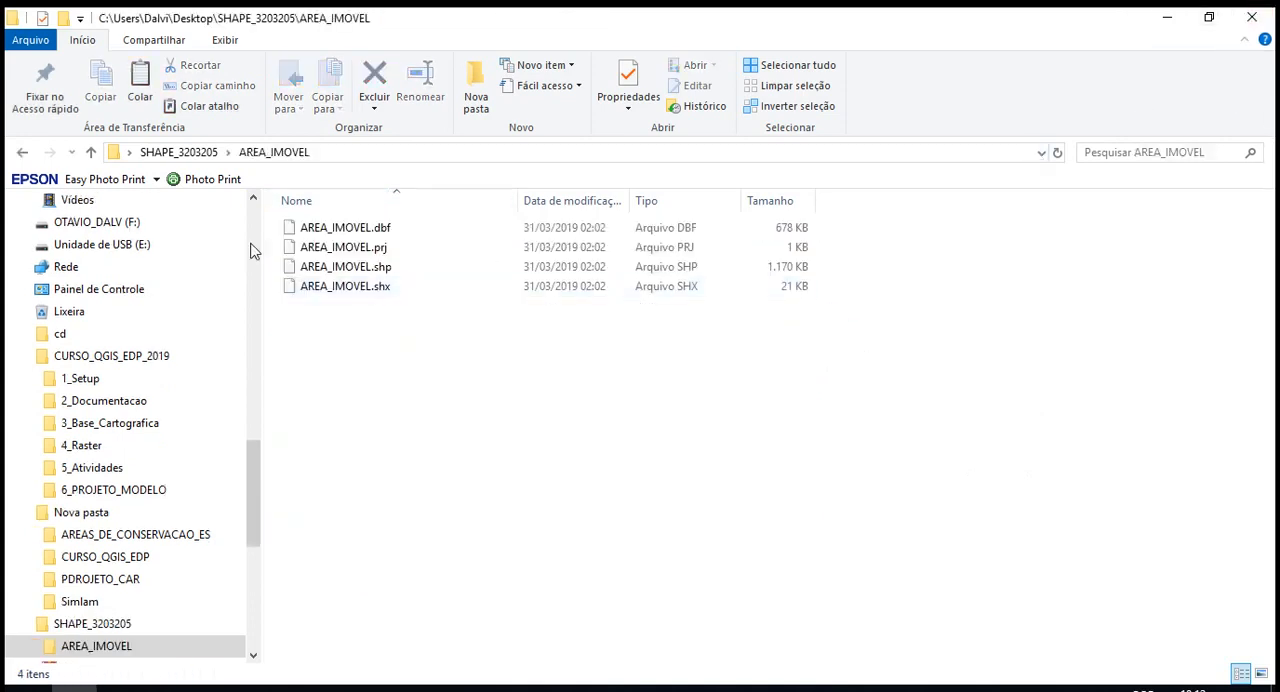
click(1252, 16)
- Return to Google Earth Pro from the desktop and close the map image saving mode
click(47, 547)
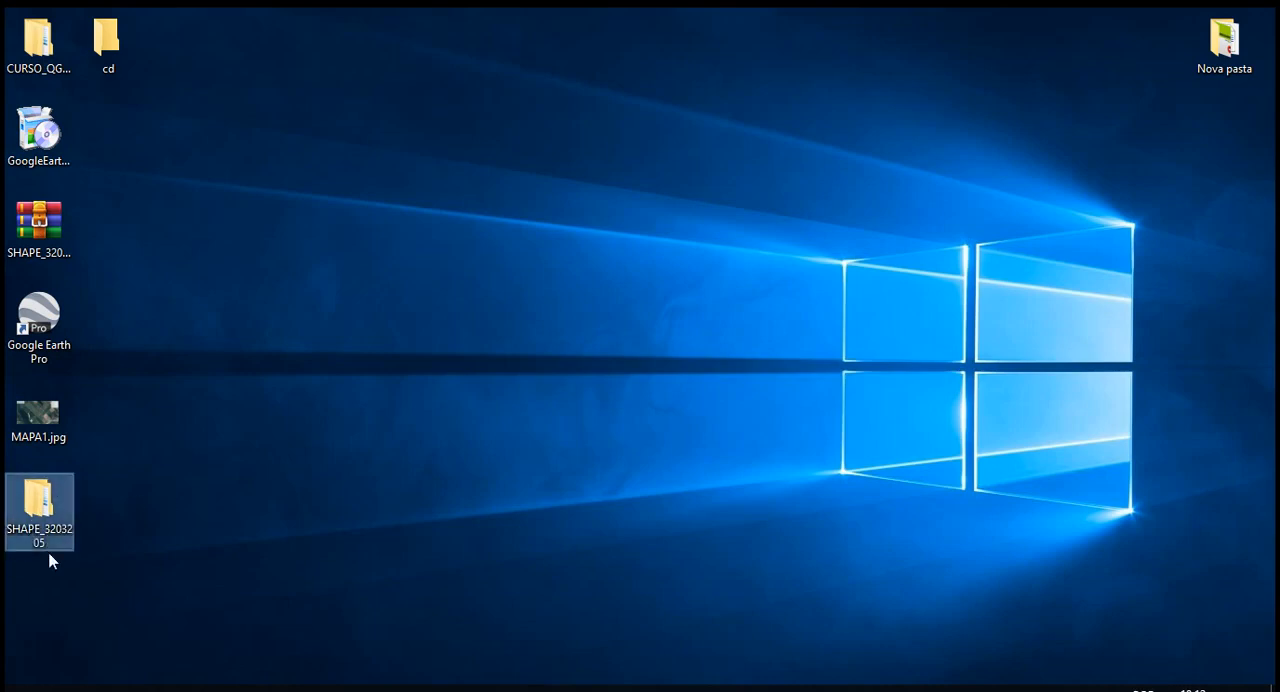
click(129, 563)
click(531, 688)
click(531, 688)
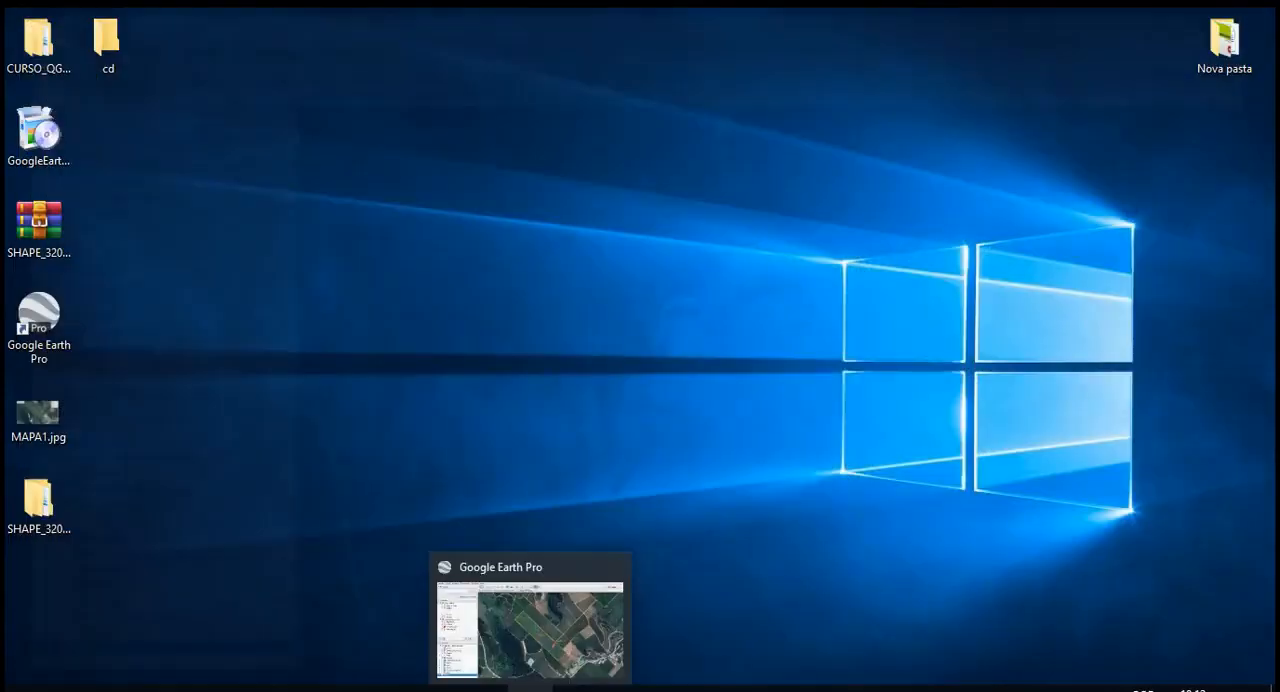
click(531, 688)
drag(764, 471, 727, 492)
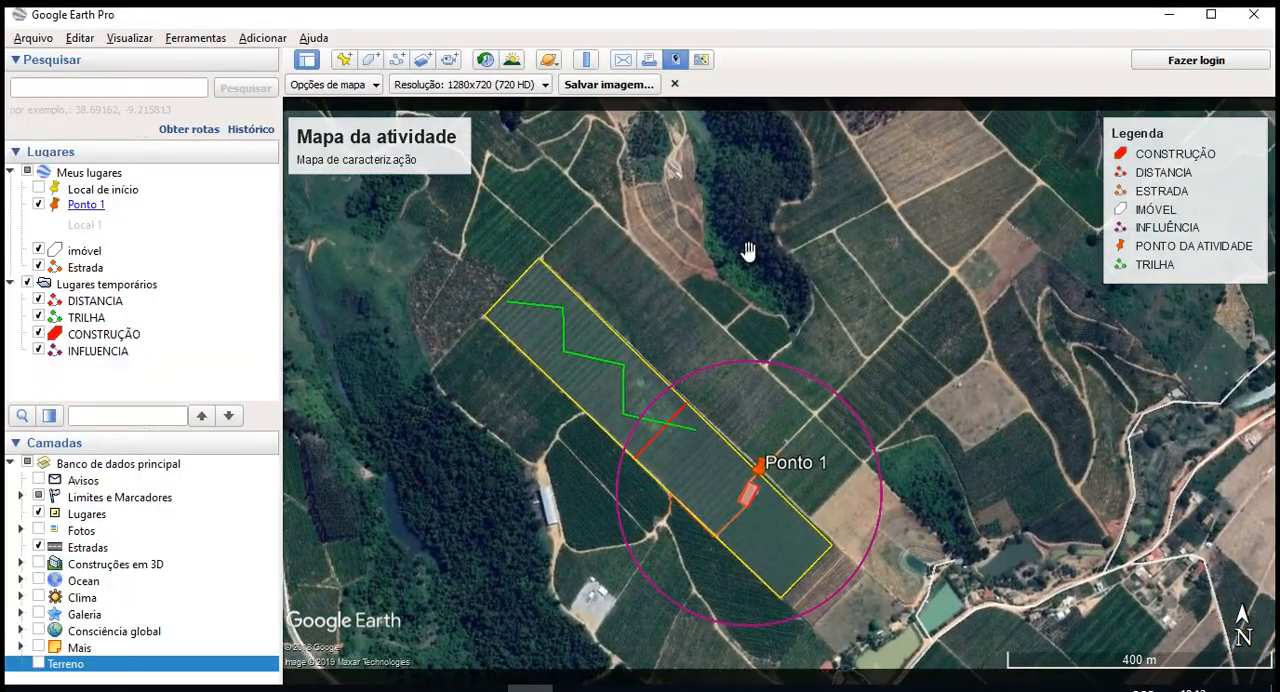
click(674, 84)
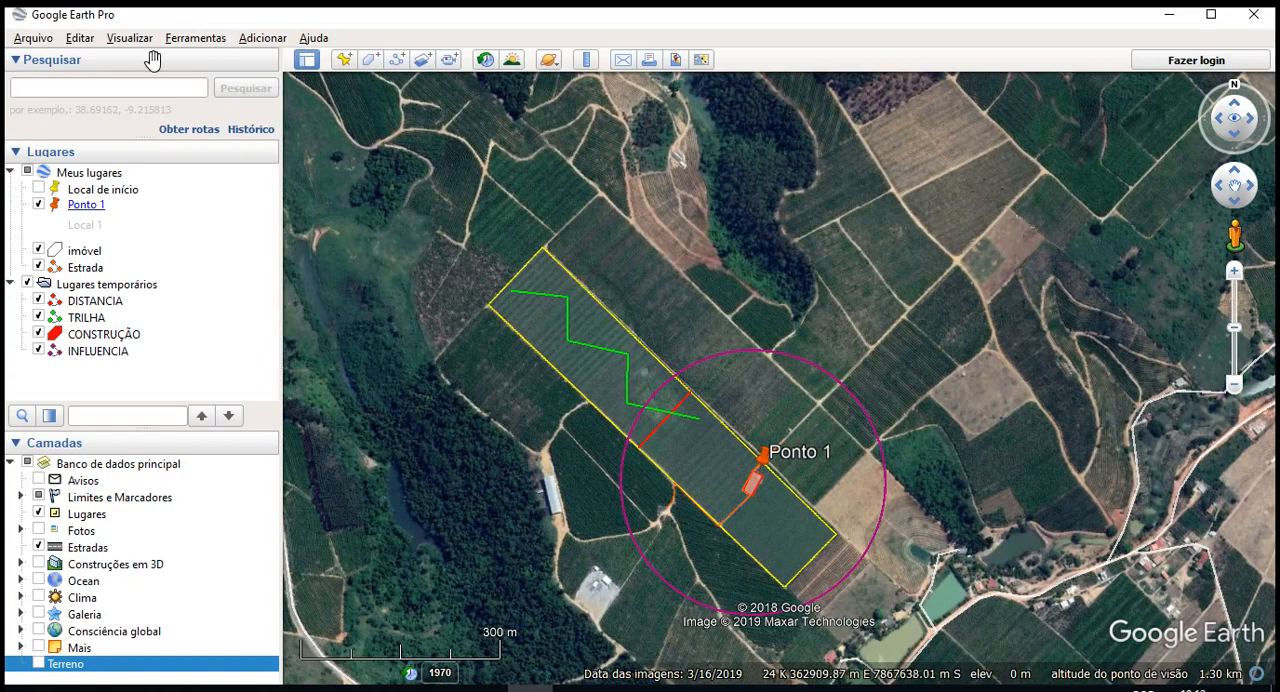
- Open AREA_IMOVEL.shp from the SHAPE_3203205\AREA_IMOVEL folder using the ESRI Shape (*.shp) file type
click(31, 40)
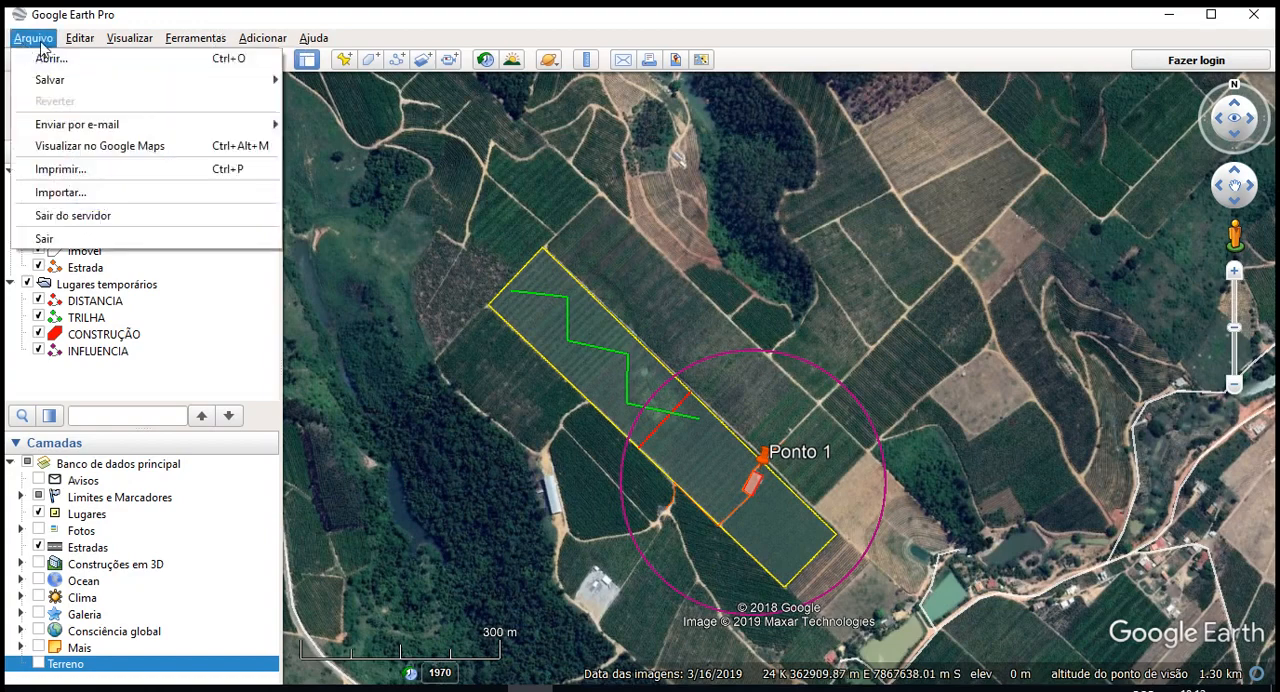
click(31, 62)
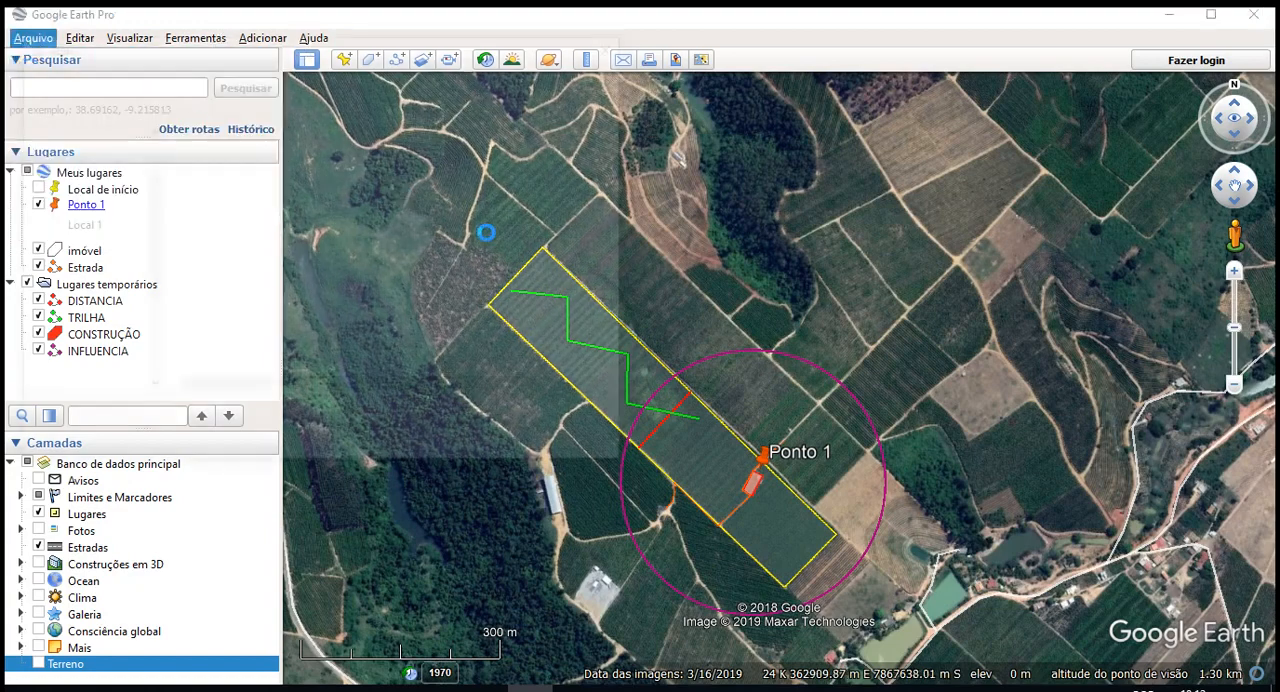
double_click(222, 224)
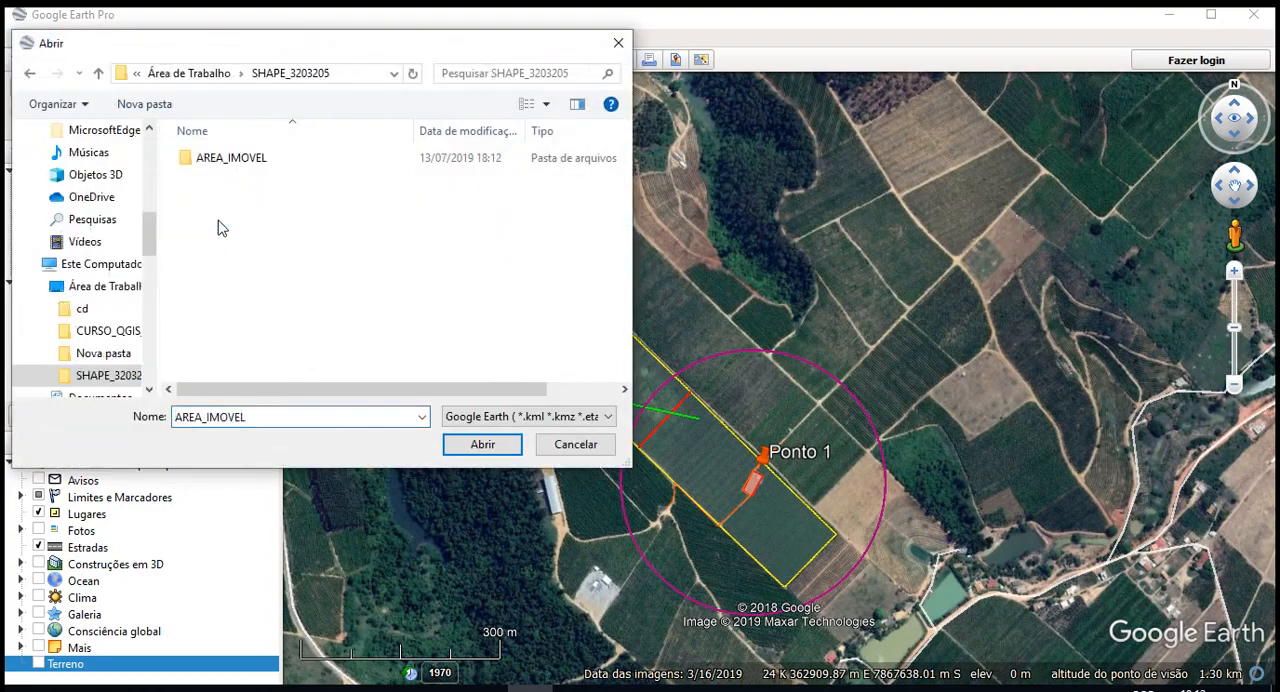
double_click(237, 160)
click(509, 413)
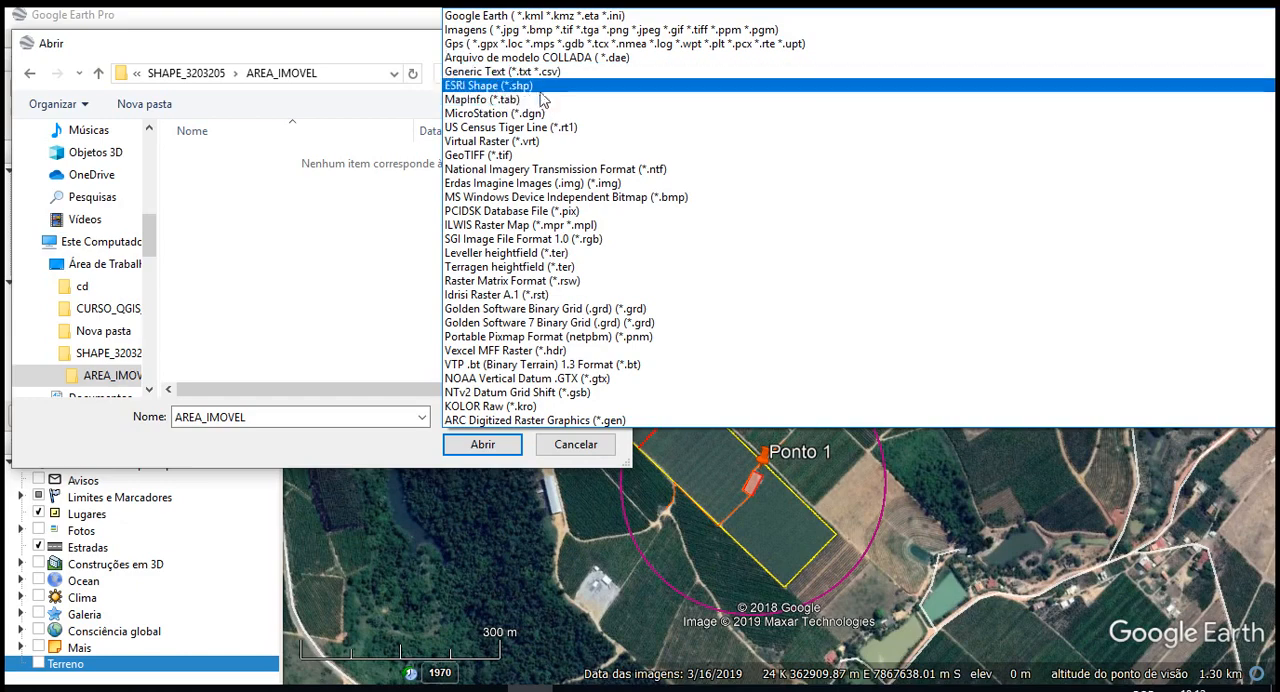
click(500, 85)
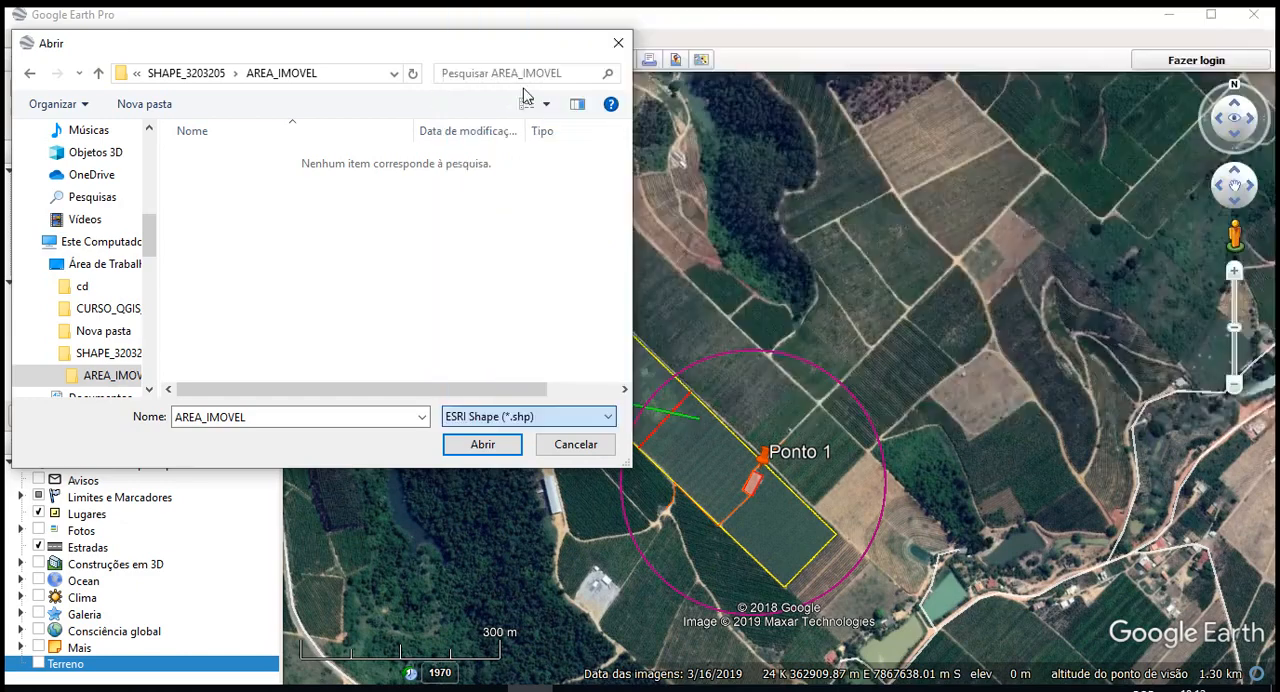
click(245, 160)
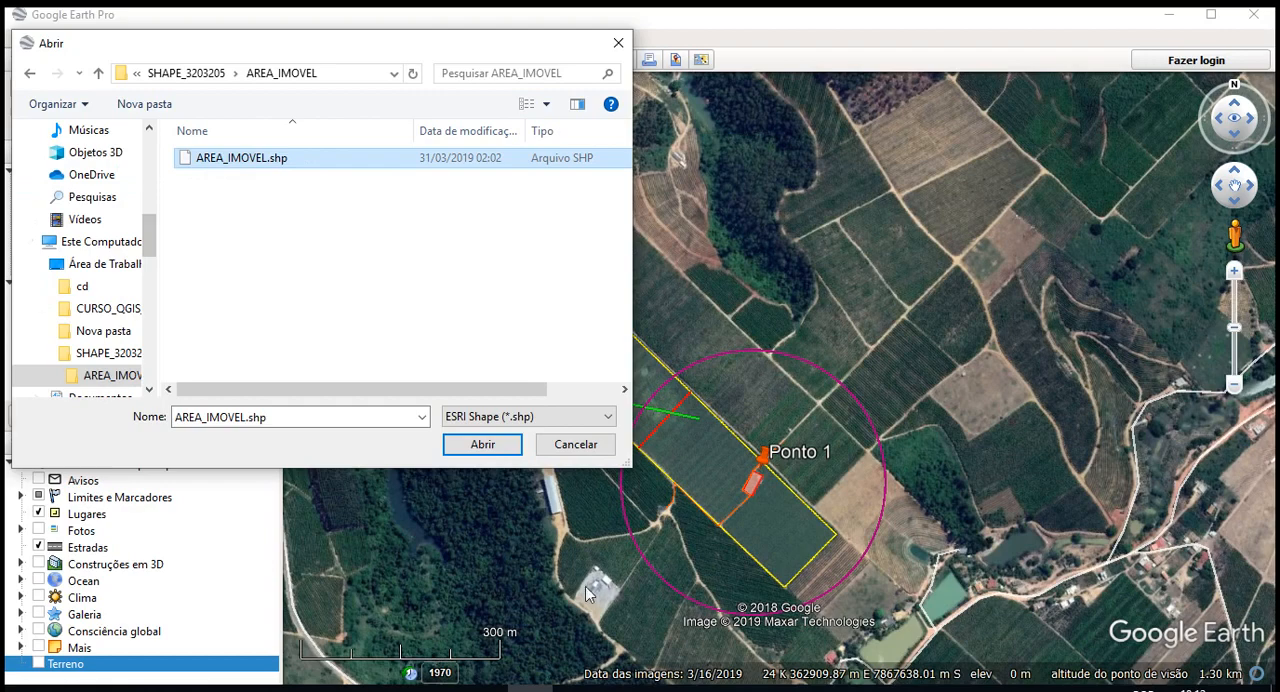
click(484, 445)
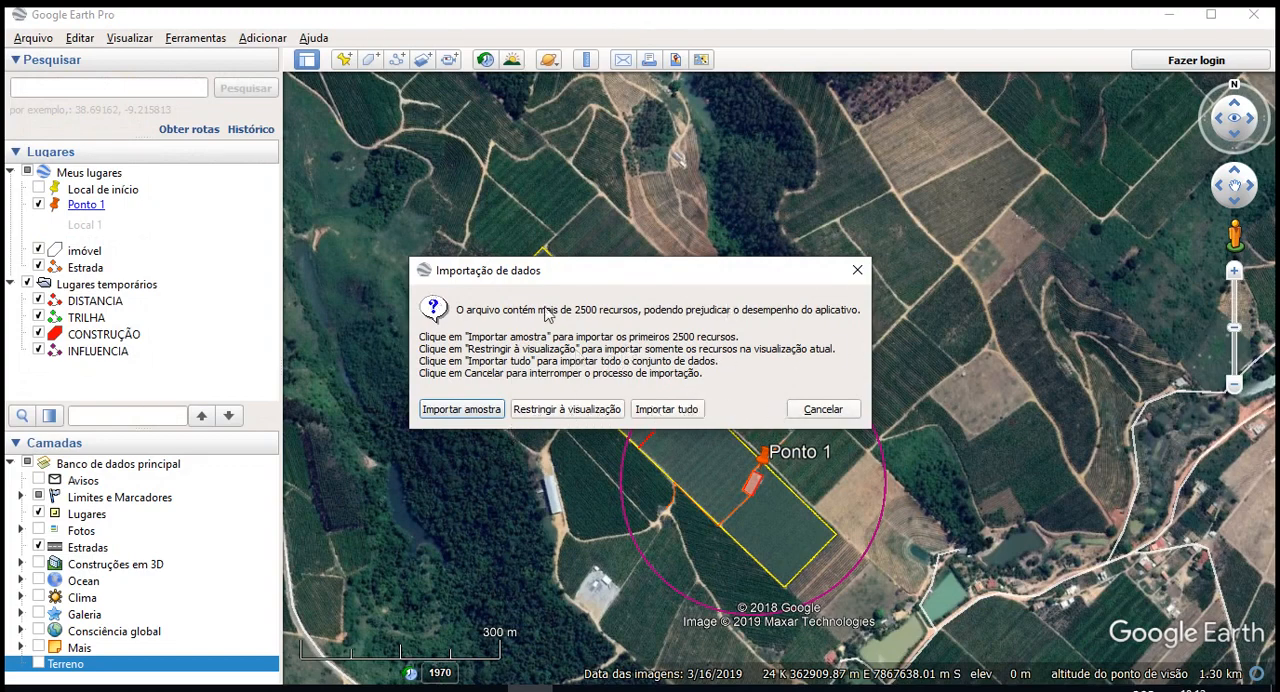
- Import the shapefile as a sample of the first 2500 features and choose to apply a newly created style template
drag(564, 272, 657, 243)
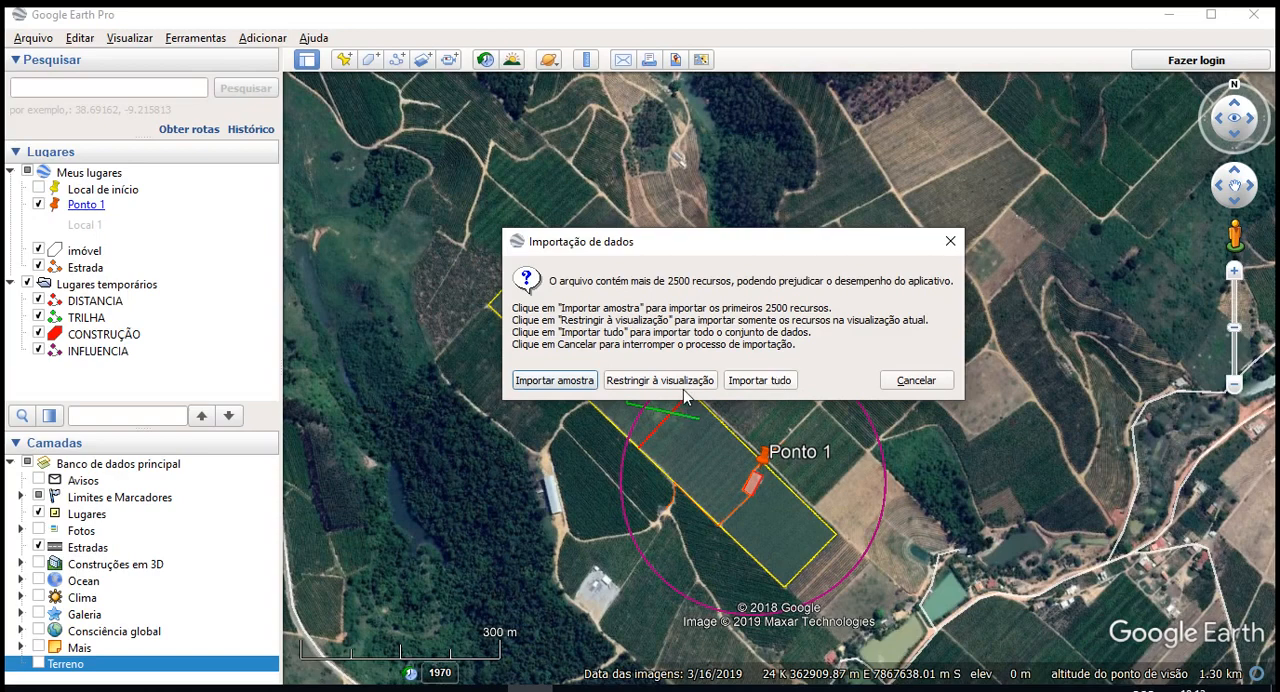
click(546, 383)
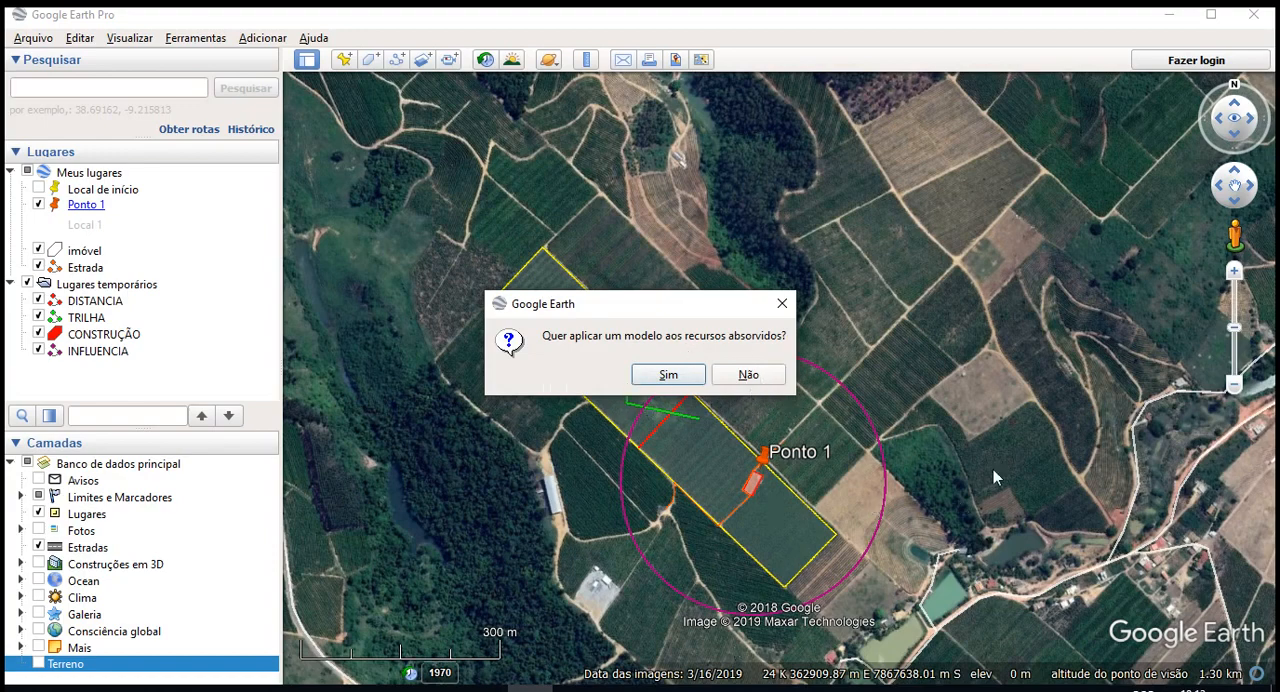
click(668, 374)
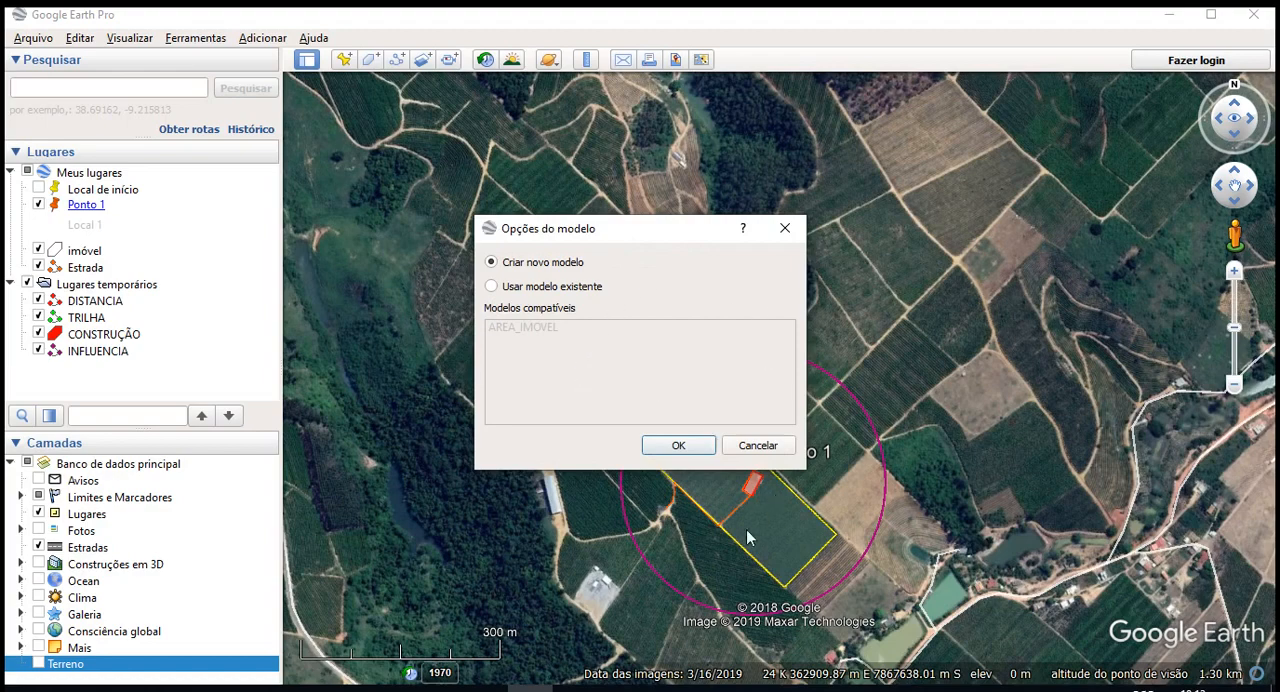
drag(558, 239, 726, 245)
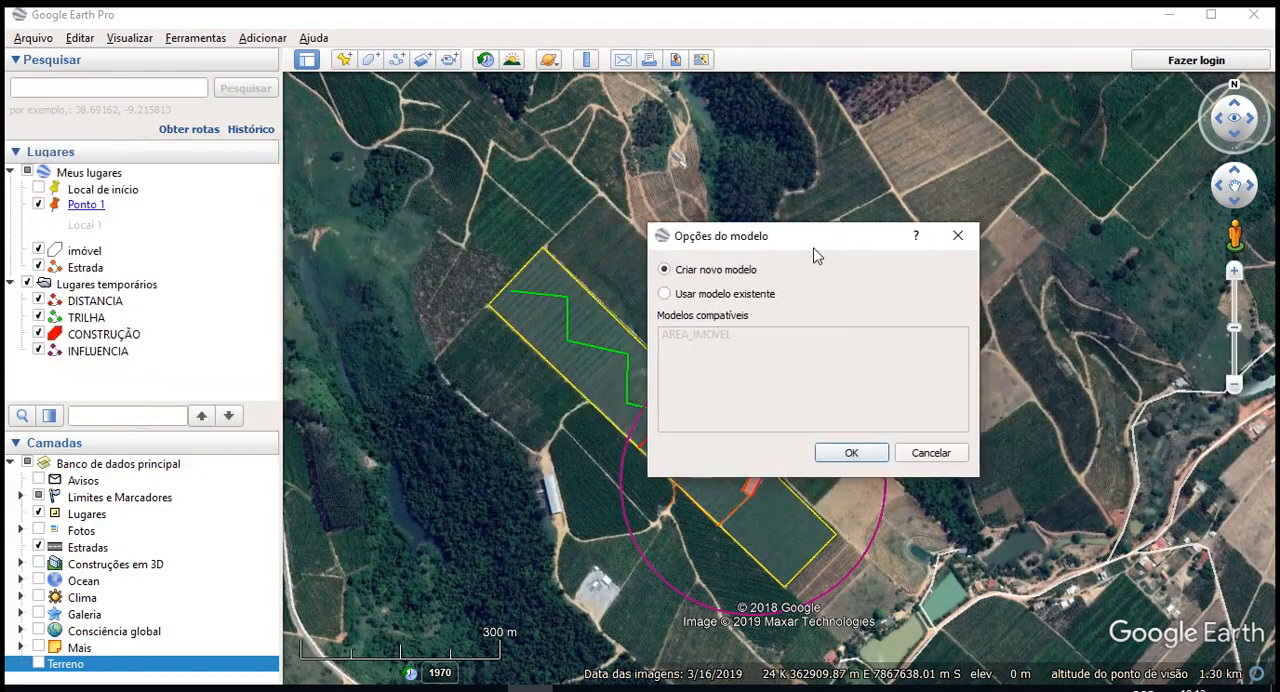
click(744, 298)
click(748, 272)
click(838, 452)
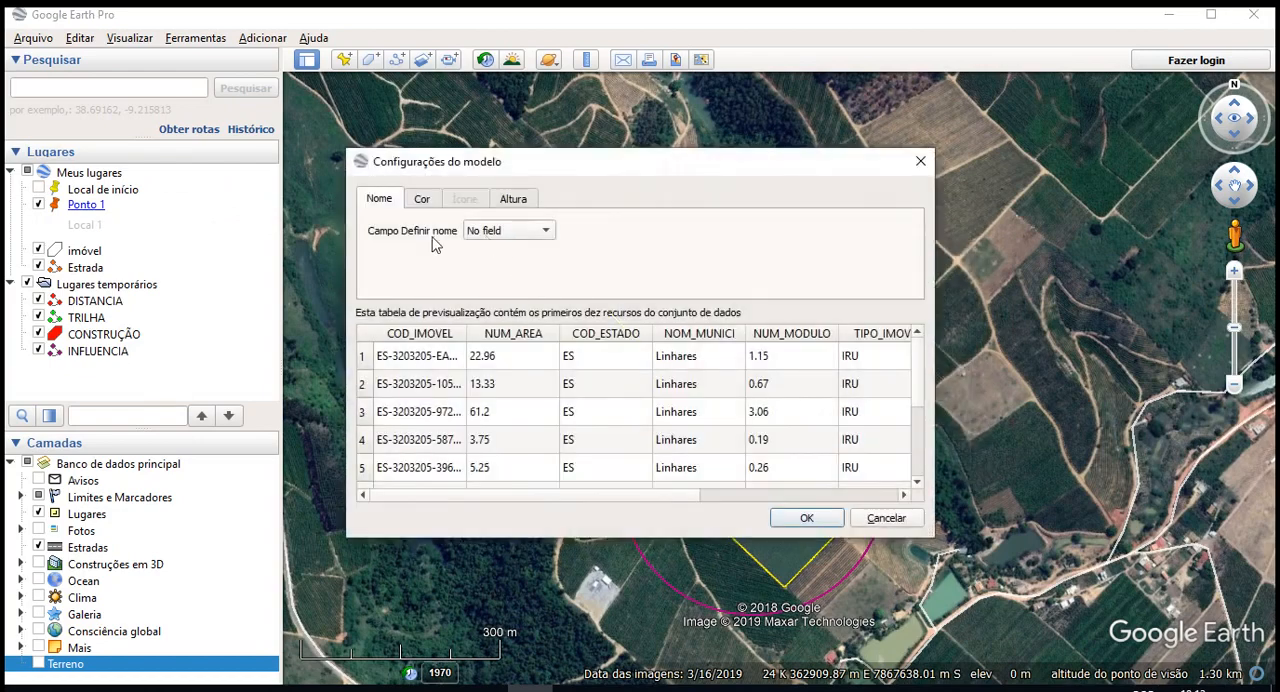
- Widen the COD_IMOVEL column in the template preview and set COD_IMOVEL as the name field
drag(508, 168, 645, 136)
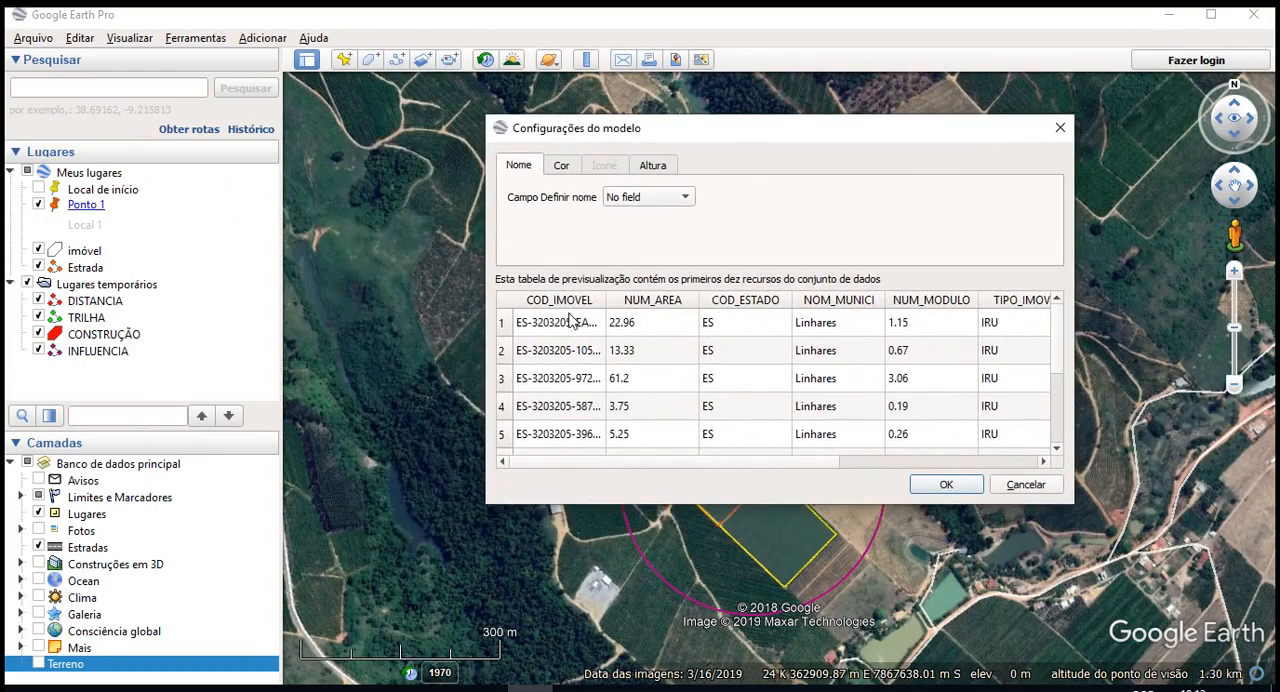
drag(606, 300, 801, 300)
click(672, 197)
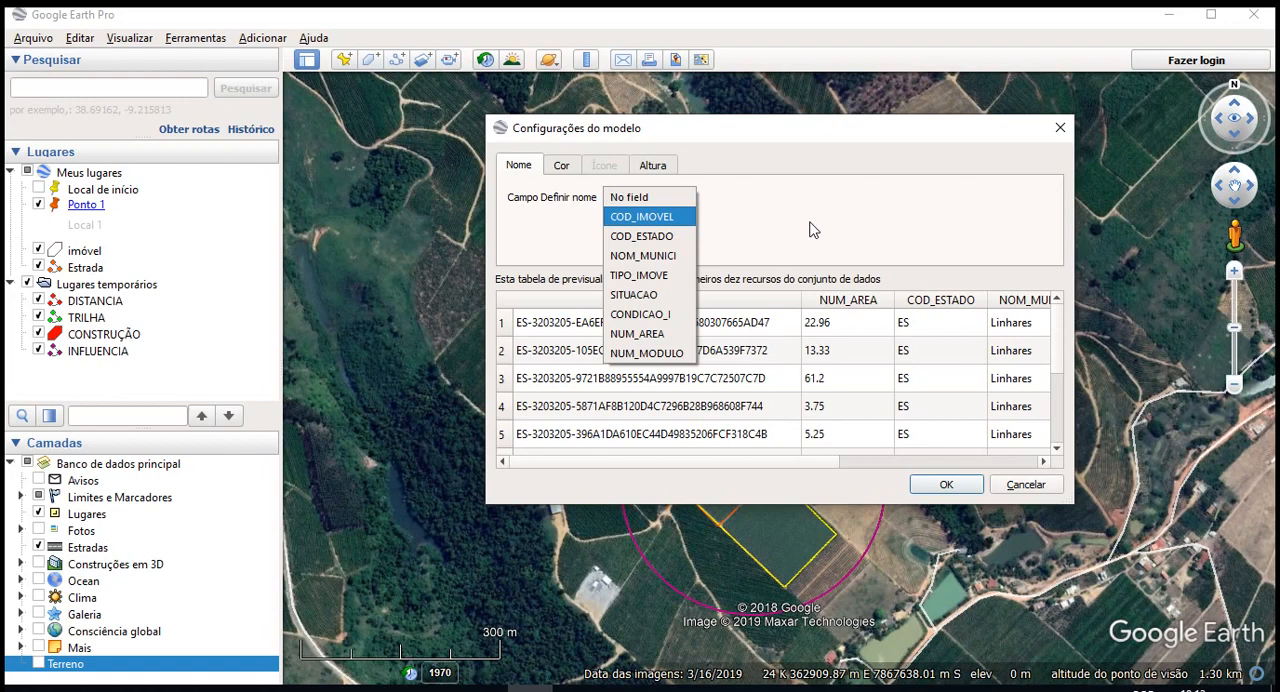
click(641, 218)
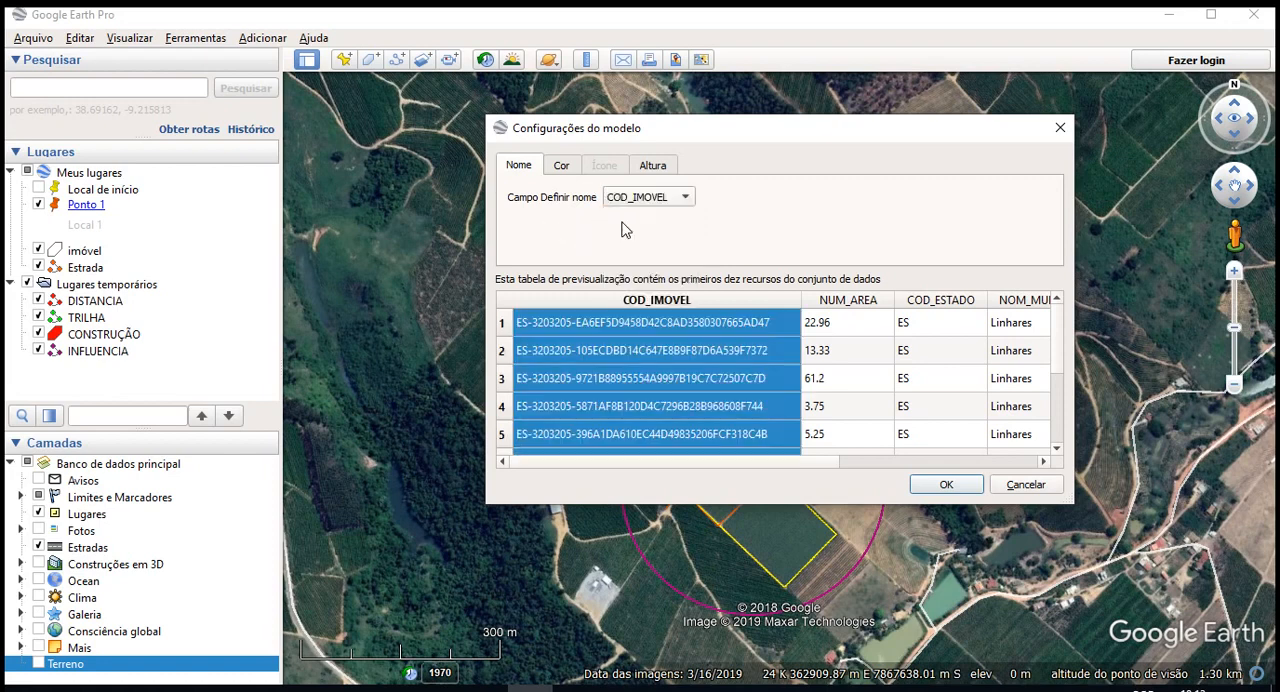
- Look over the template's colour options and height field choices, keeping the features clamped to the ground (Prender recursos no chão)
click(563, 167)
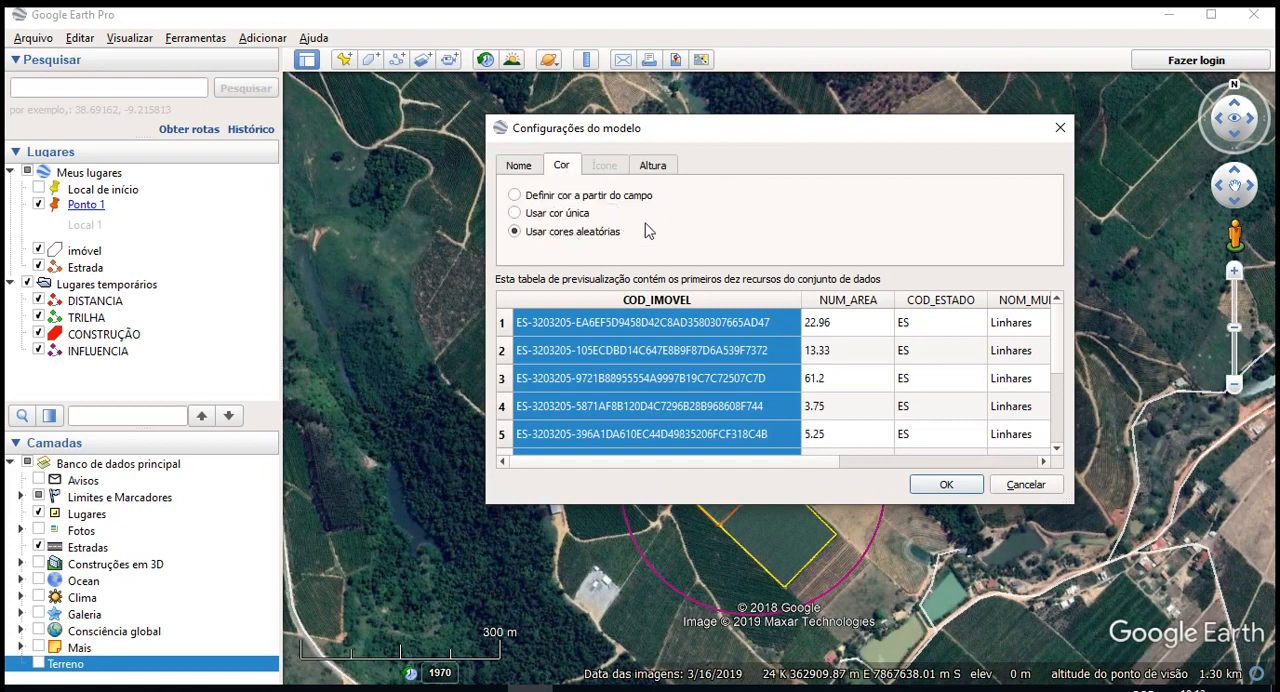
click(668, 170)
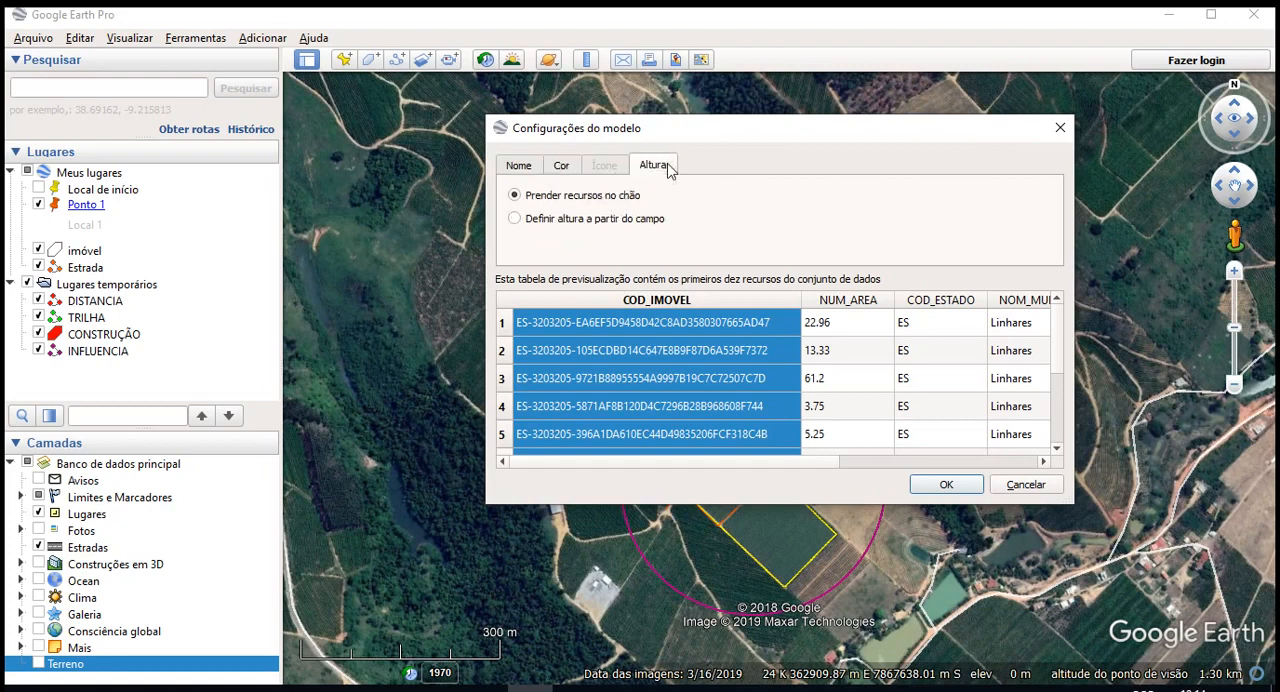
click(590, 224)
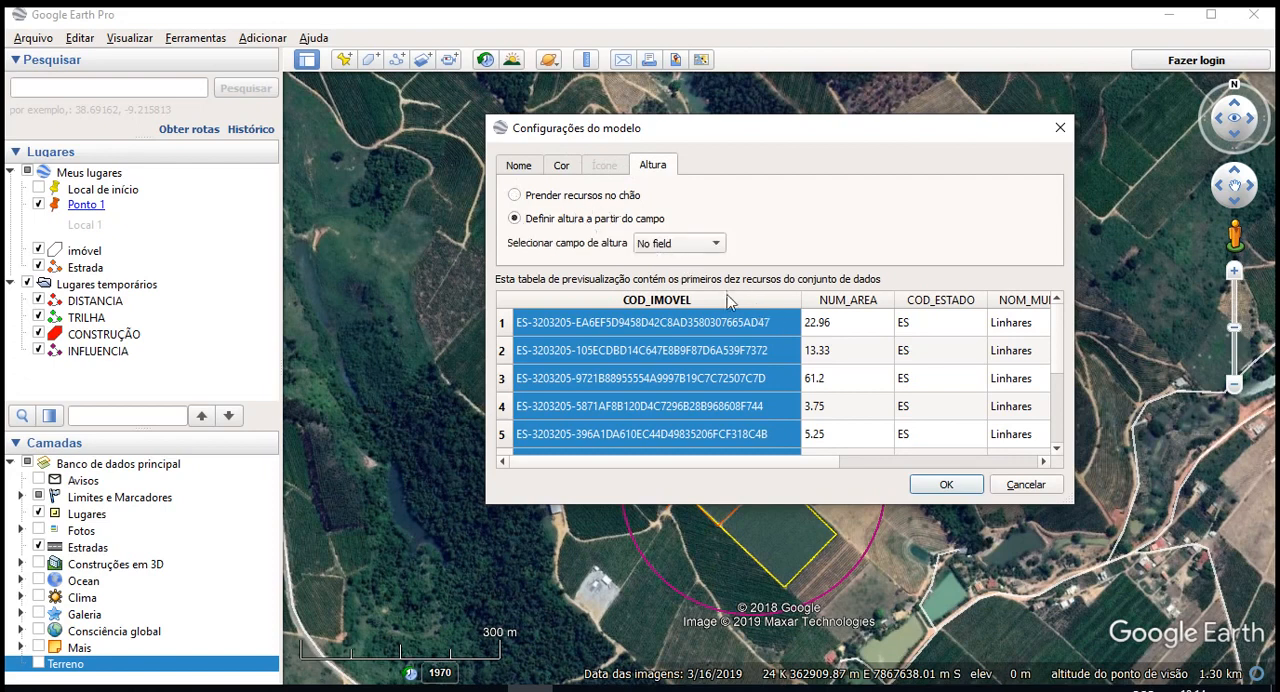
click(690, 244)
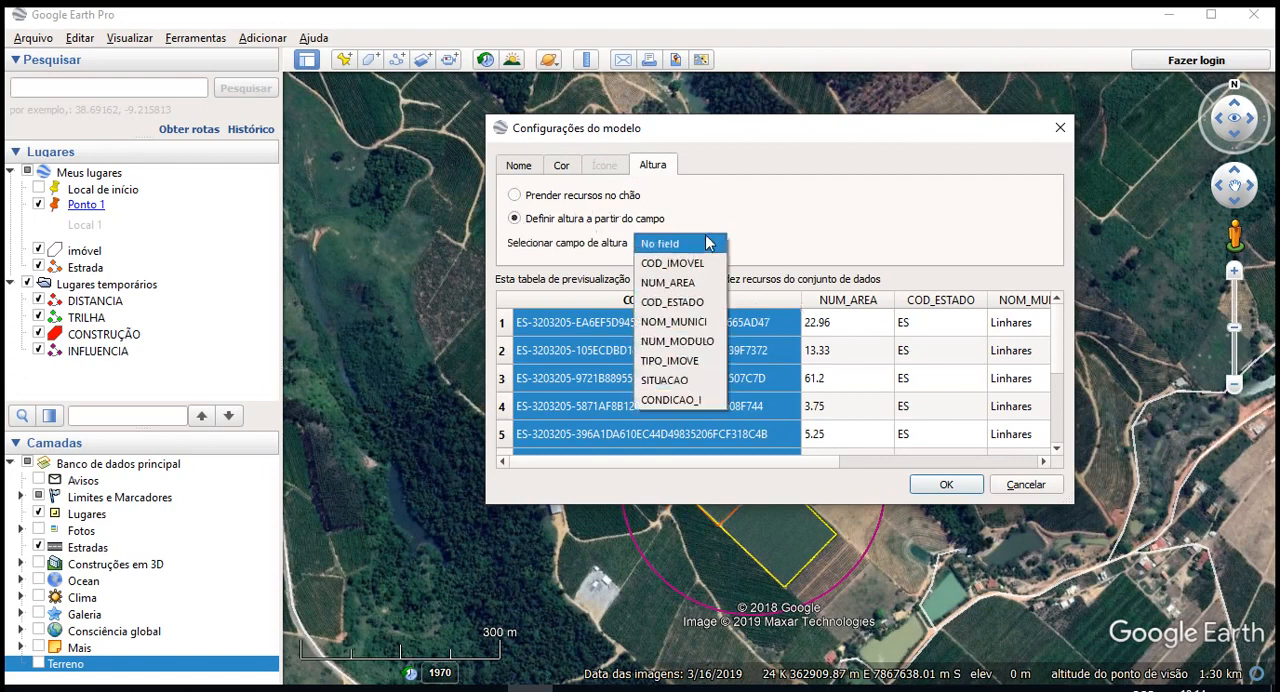
click(590, 201)
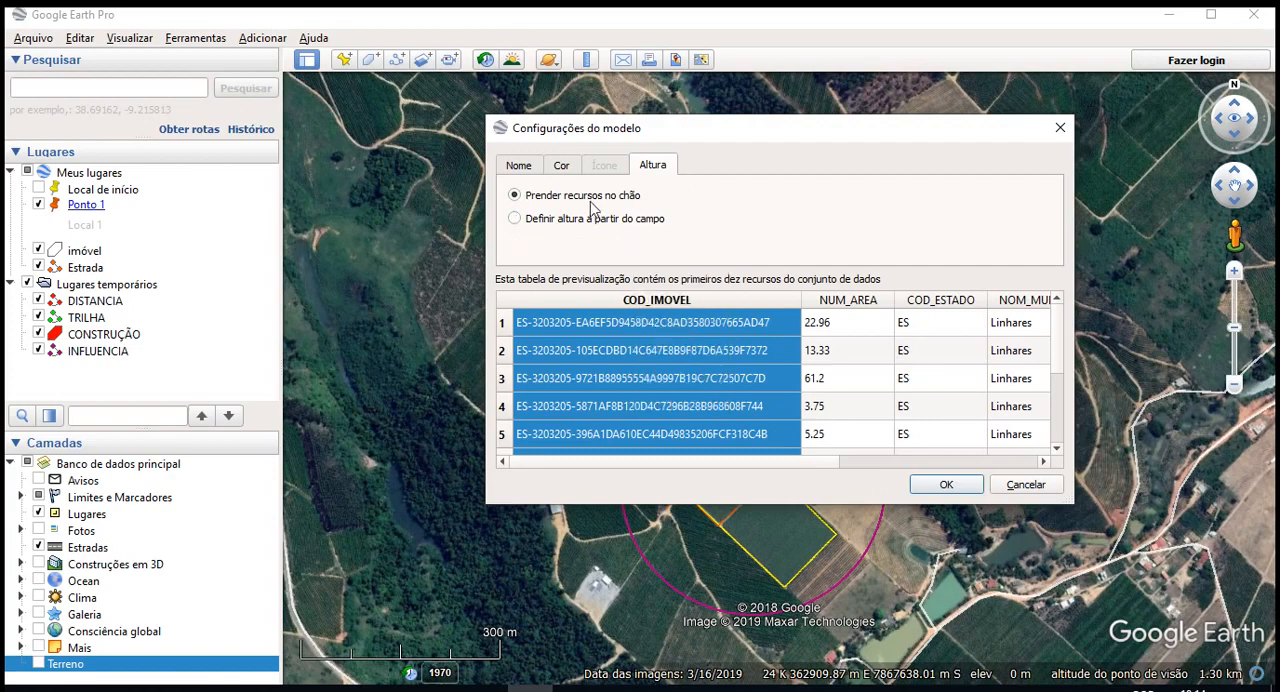
- Save the style template as AREA_IMOVEL.kst in the Meus modelos folder, replacing the existing file
click(946, 486)
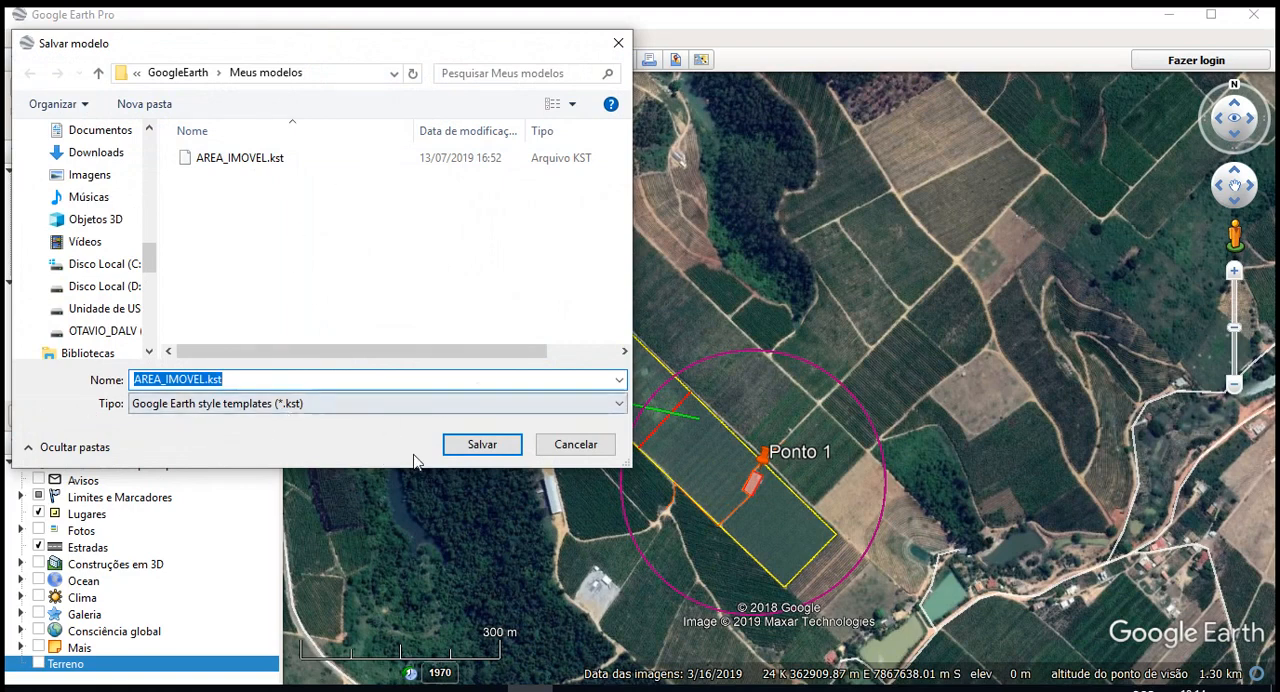
click(478, 449)
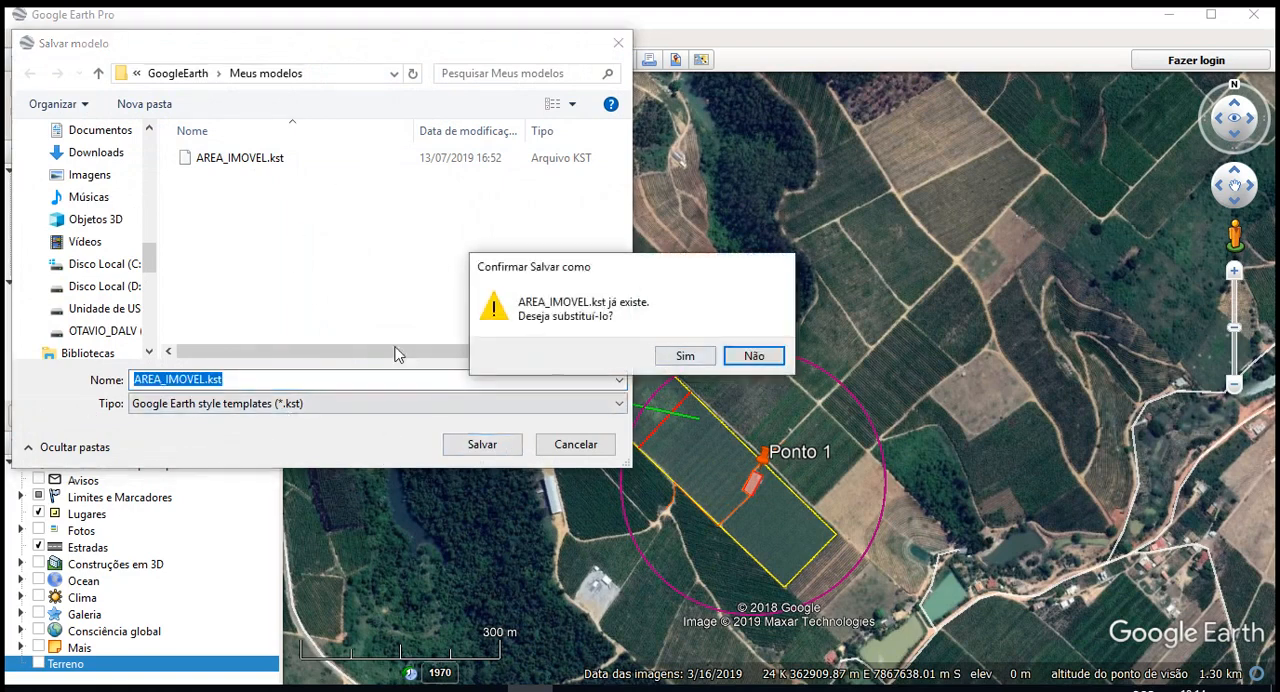
click(688, 355)
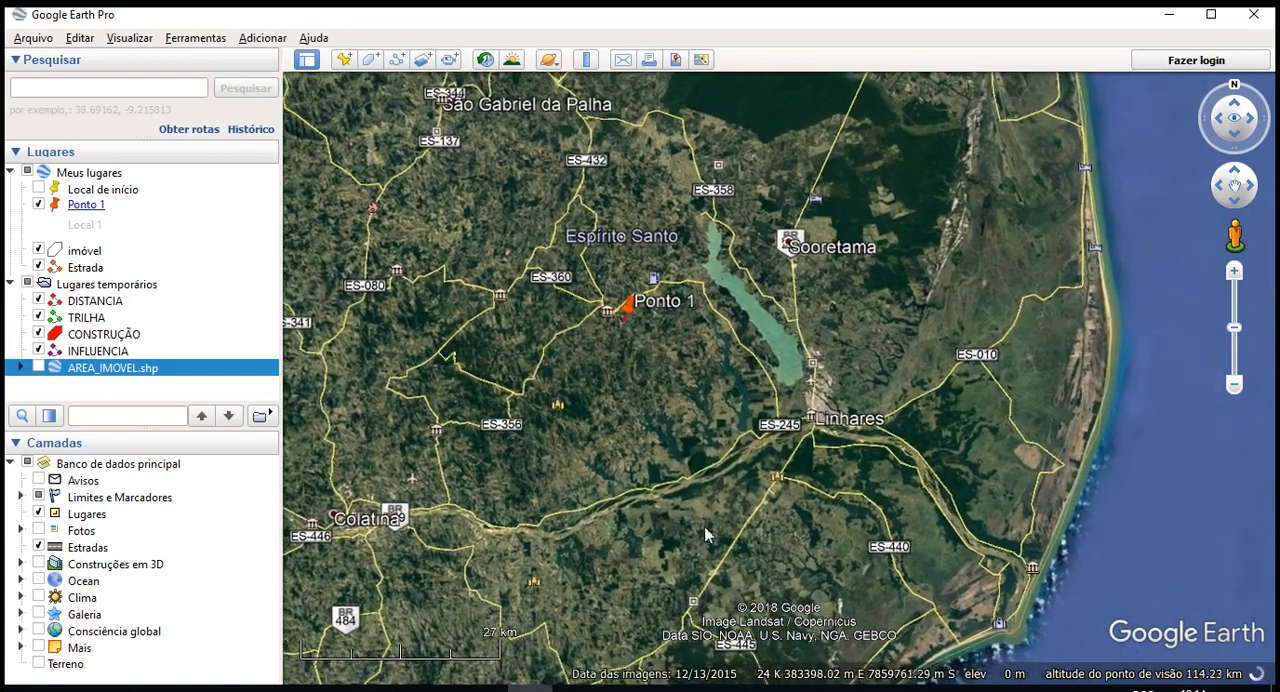
drag(705, 535, 677, 536)
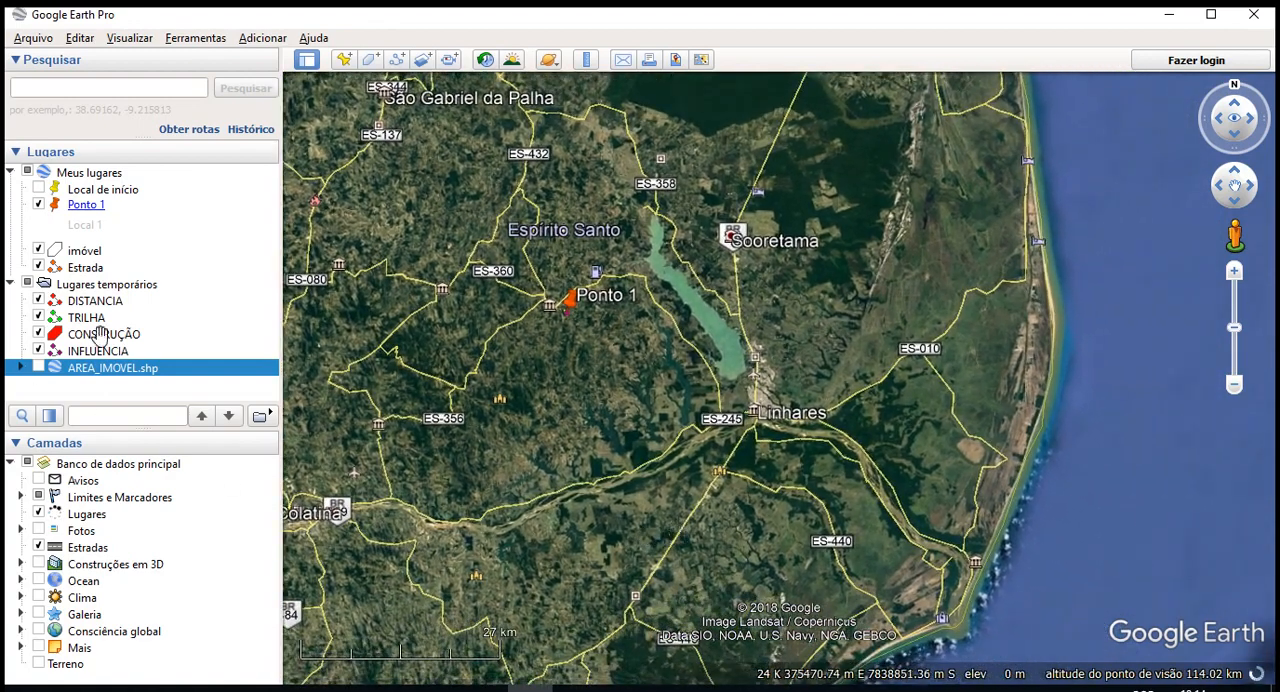
- Show the AREA_IMOVEL.shp layer and examine its randomly coloured property polygons around Biancárdia, west of Linhares
click(39, 368)
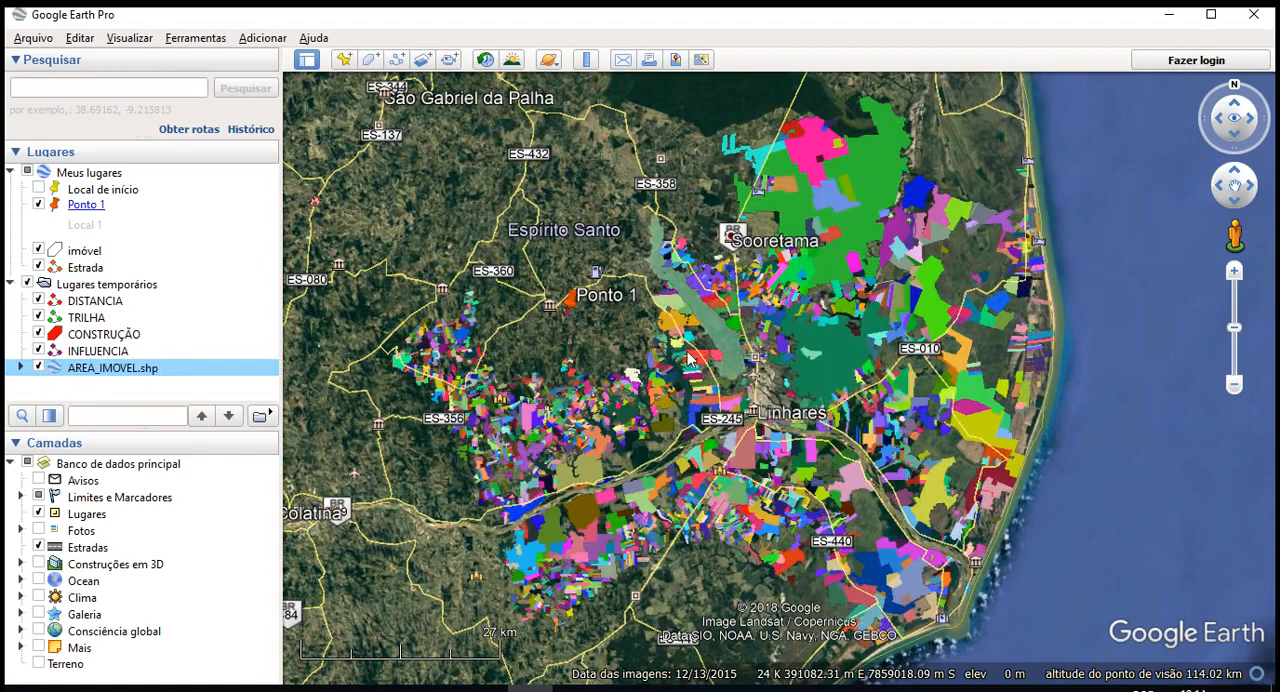
scroll(678, 391, up, 1)
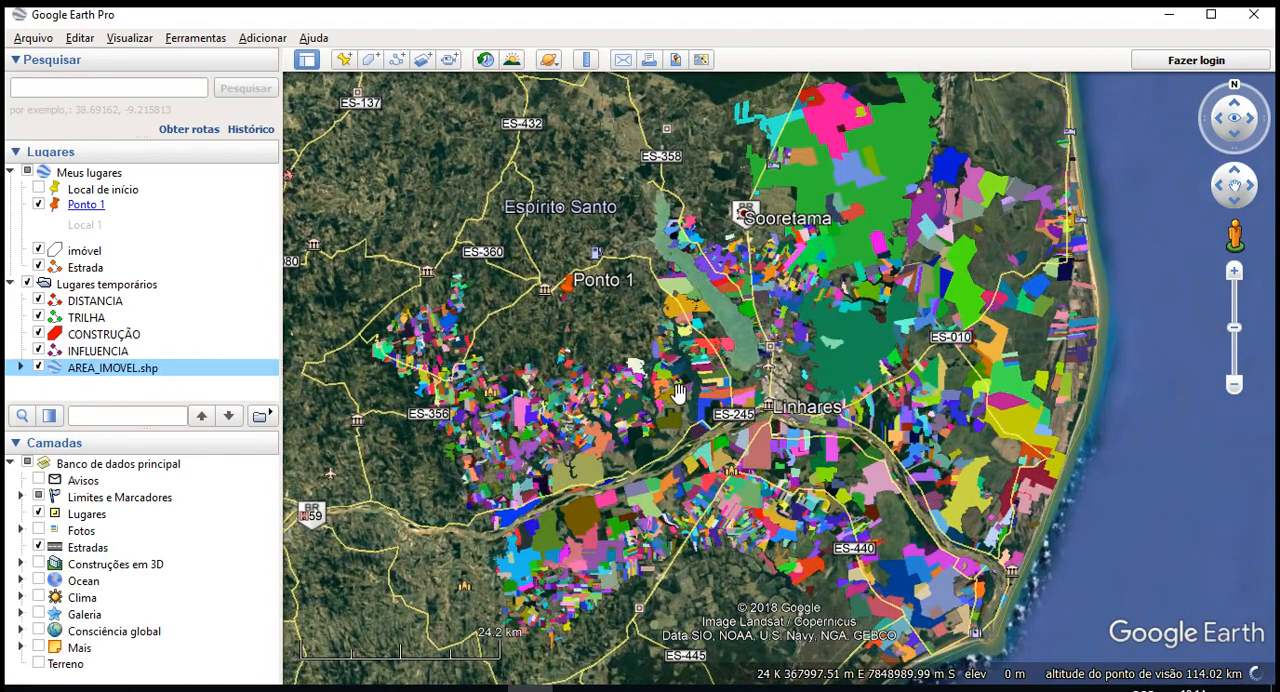
scroll(678, 391, up, 1)
scroll(640, 405, up, 1)
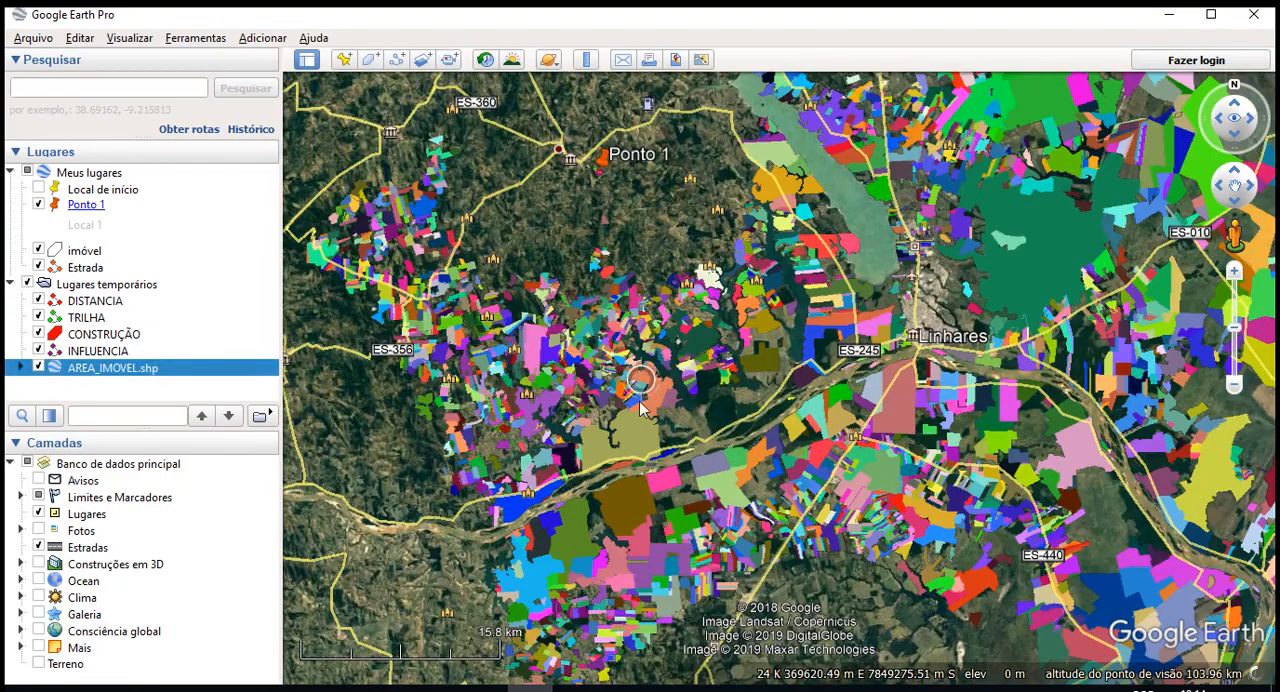
scroll(630, 370, up, 2)
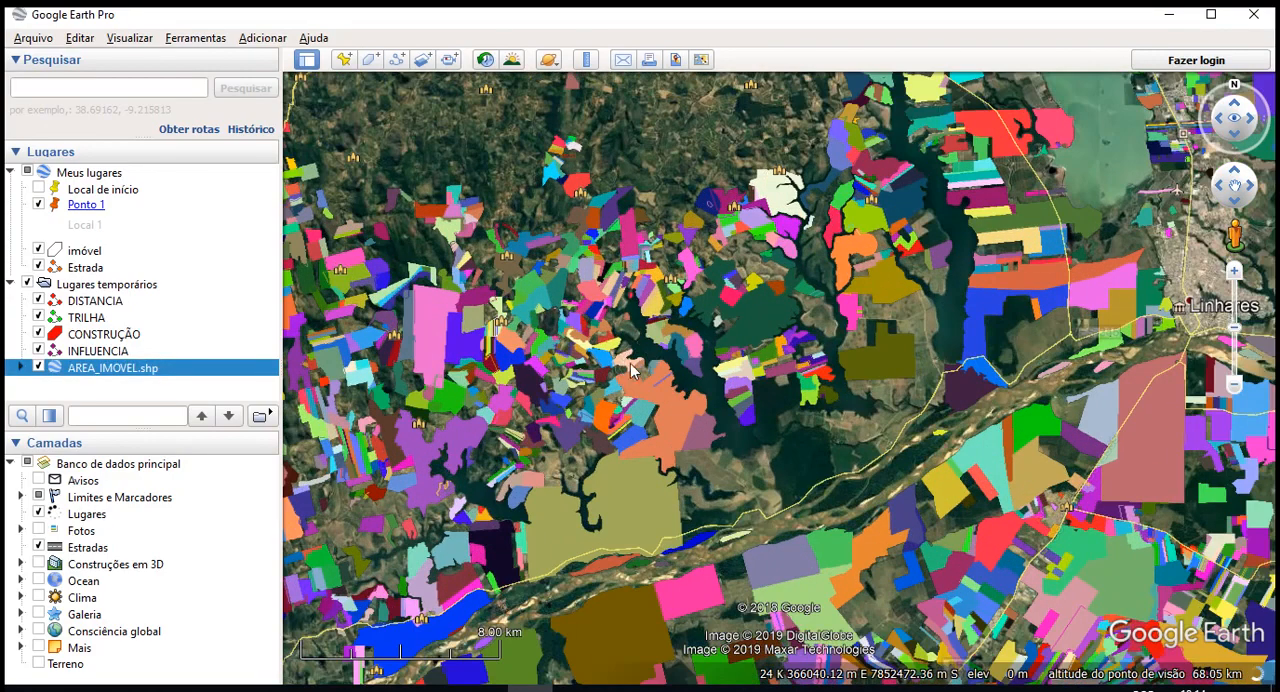
scroll(517, 388, up, 3)
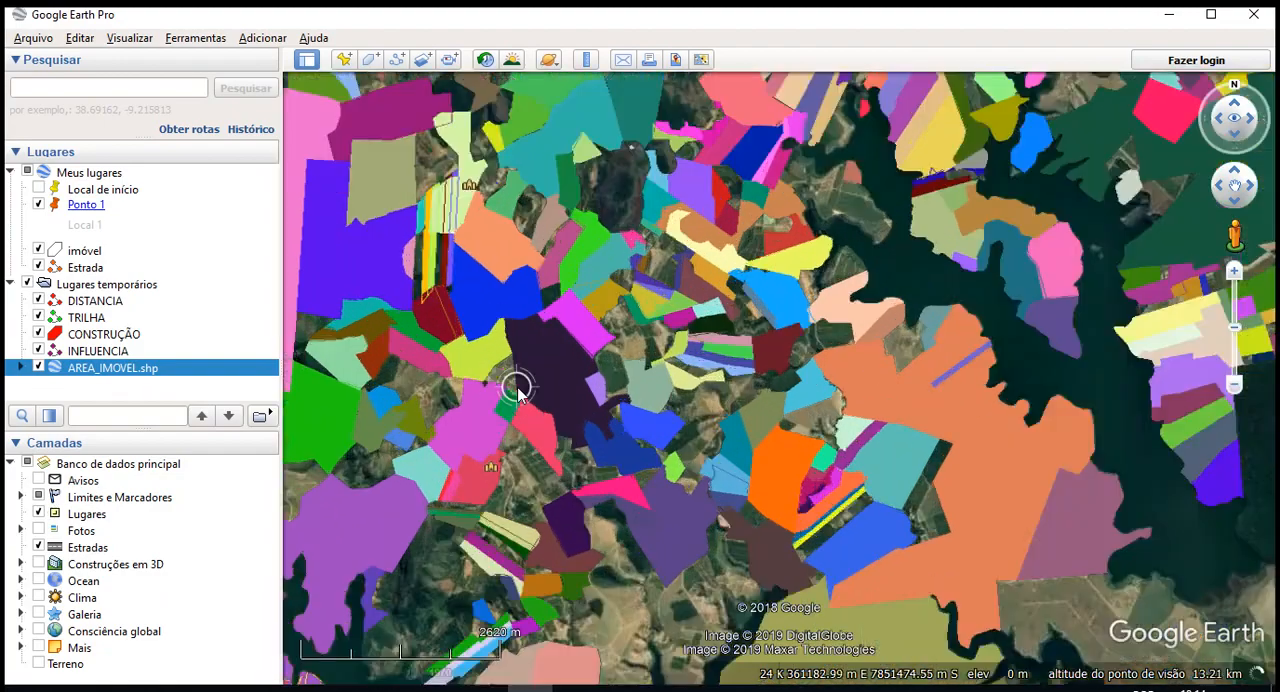
scroll(517, 388, up, 2)
drag(537, 457, 628, 491)
scroll(645, 348, down, 2)
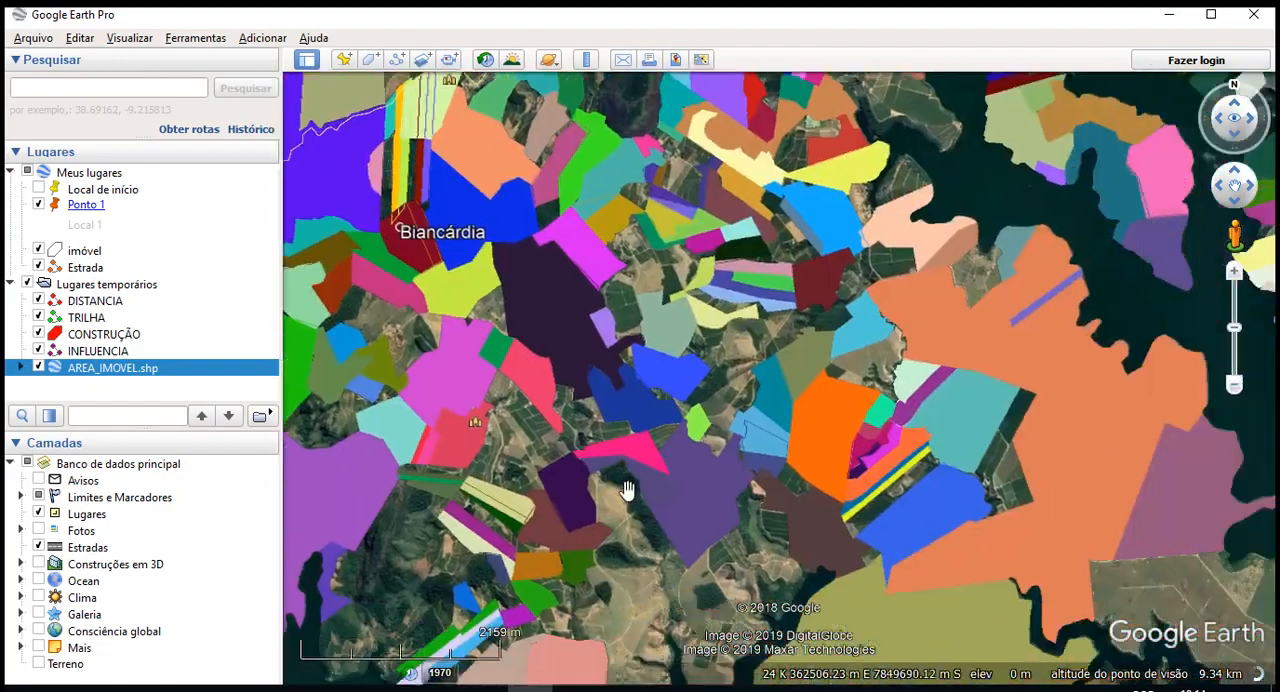
- Expand the AREA_IMOVEL.shp layer and its AREA_IMOVEL folder, and look through the list of individual properties
click(20, 369)
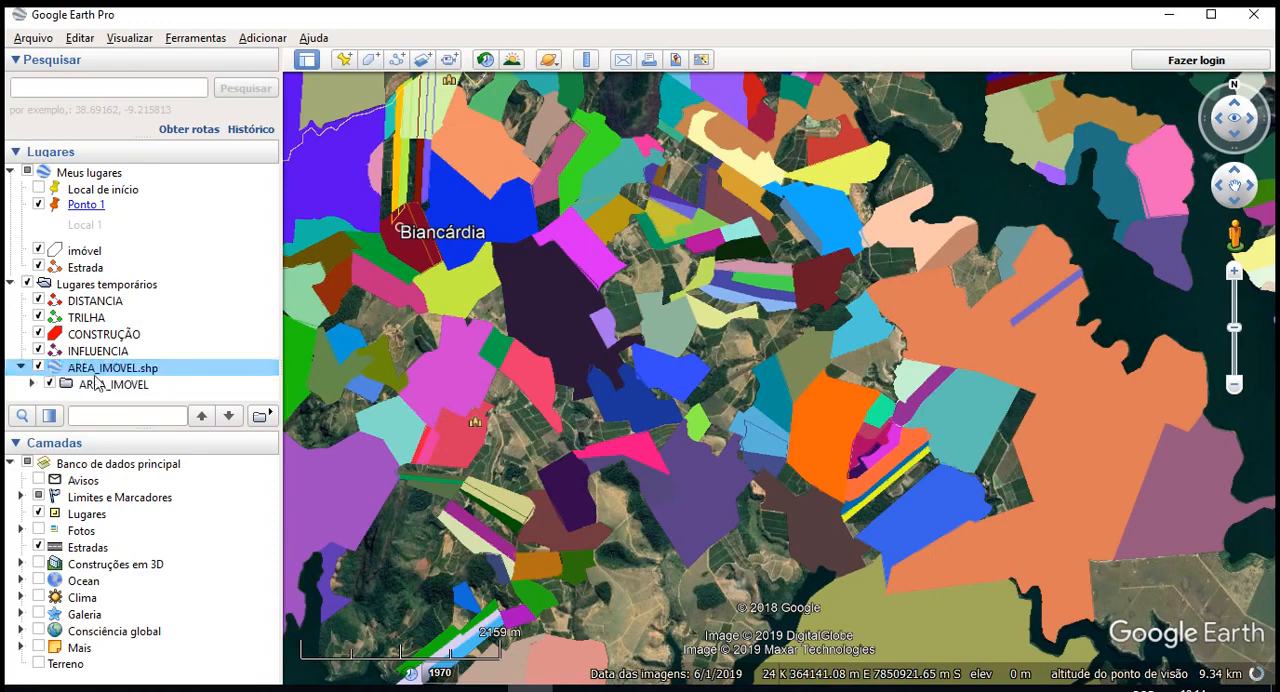
click(34, 384)
scroll(140, 370, down, 5)
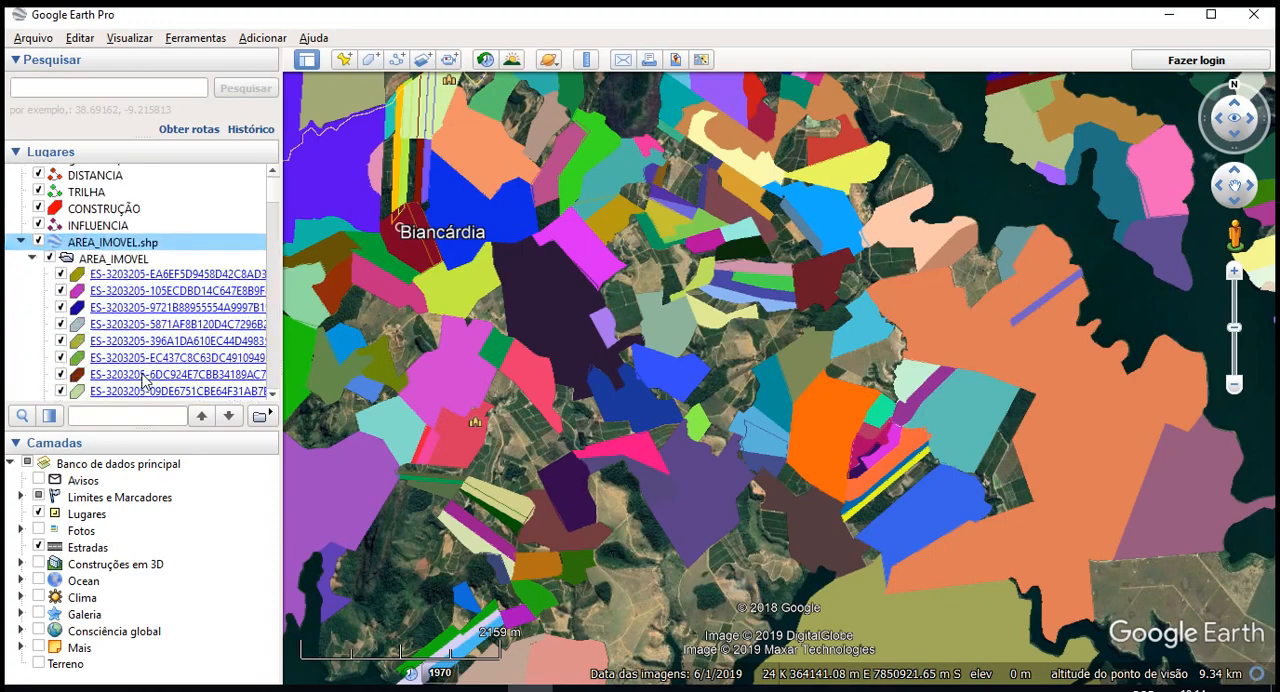
scroll(147, 378, down, 10)
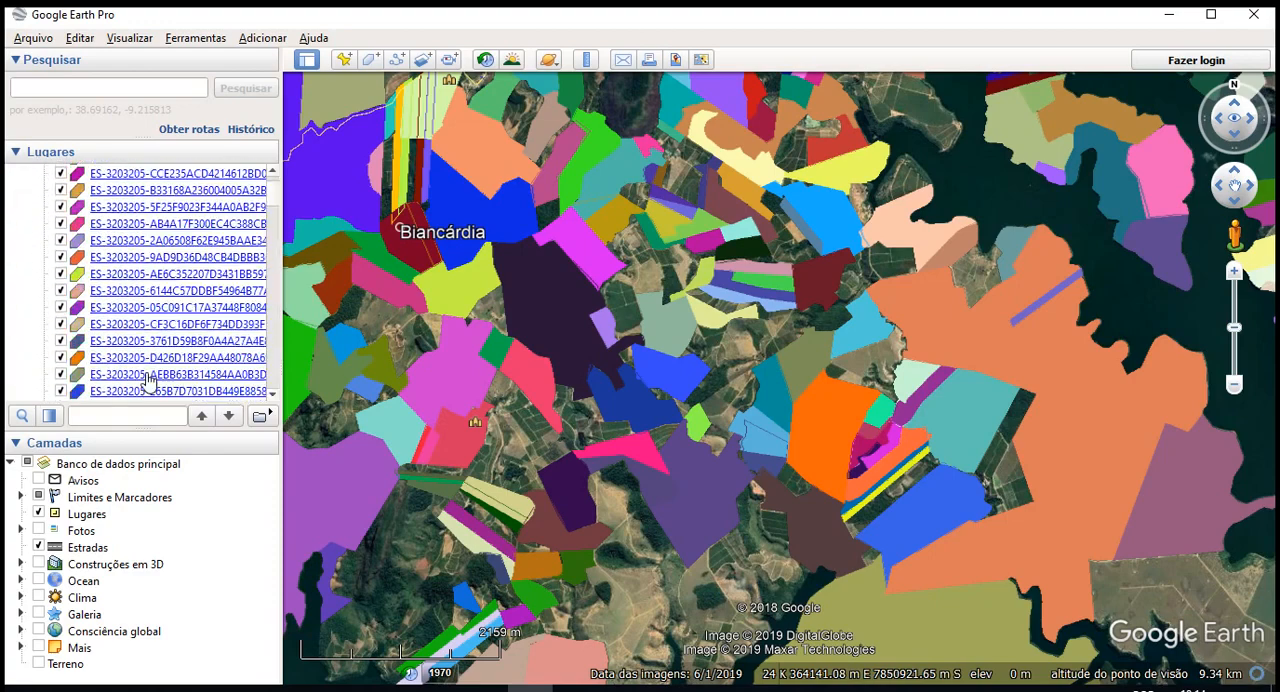
scroll(148, 378, down, 2)
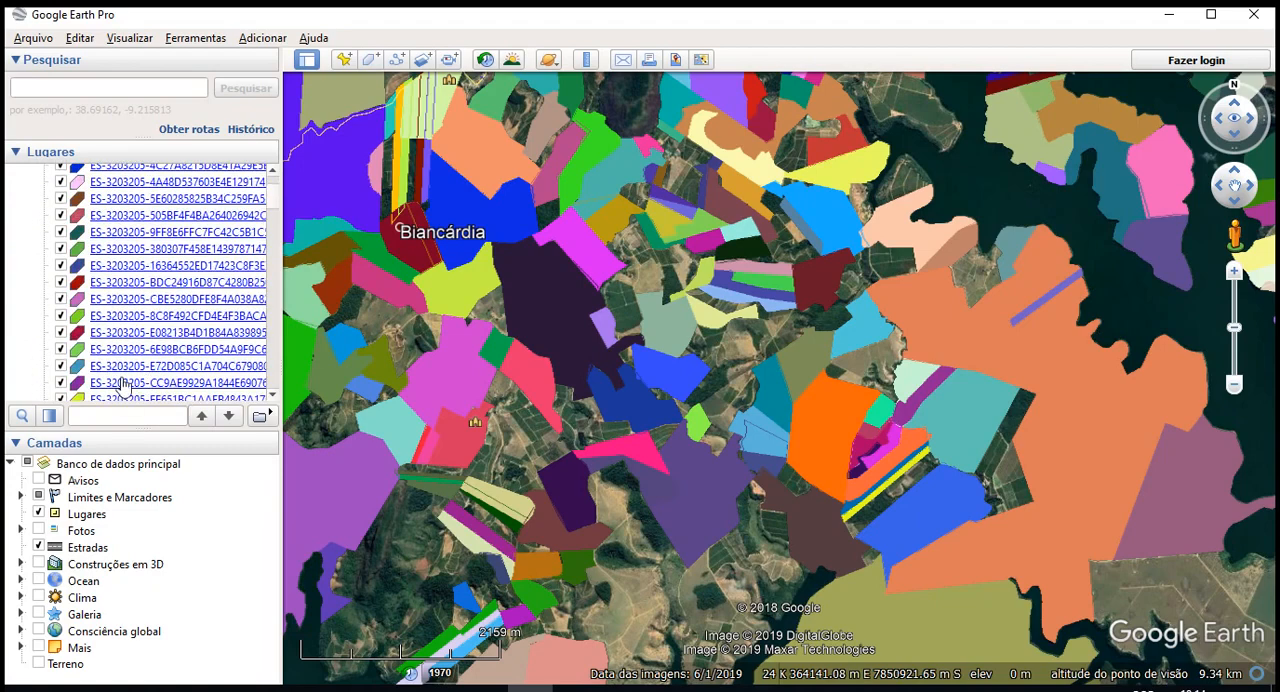
click(62, 349)
scroll(62, 351, down, 5)
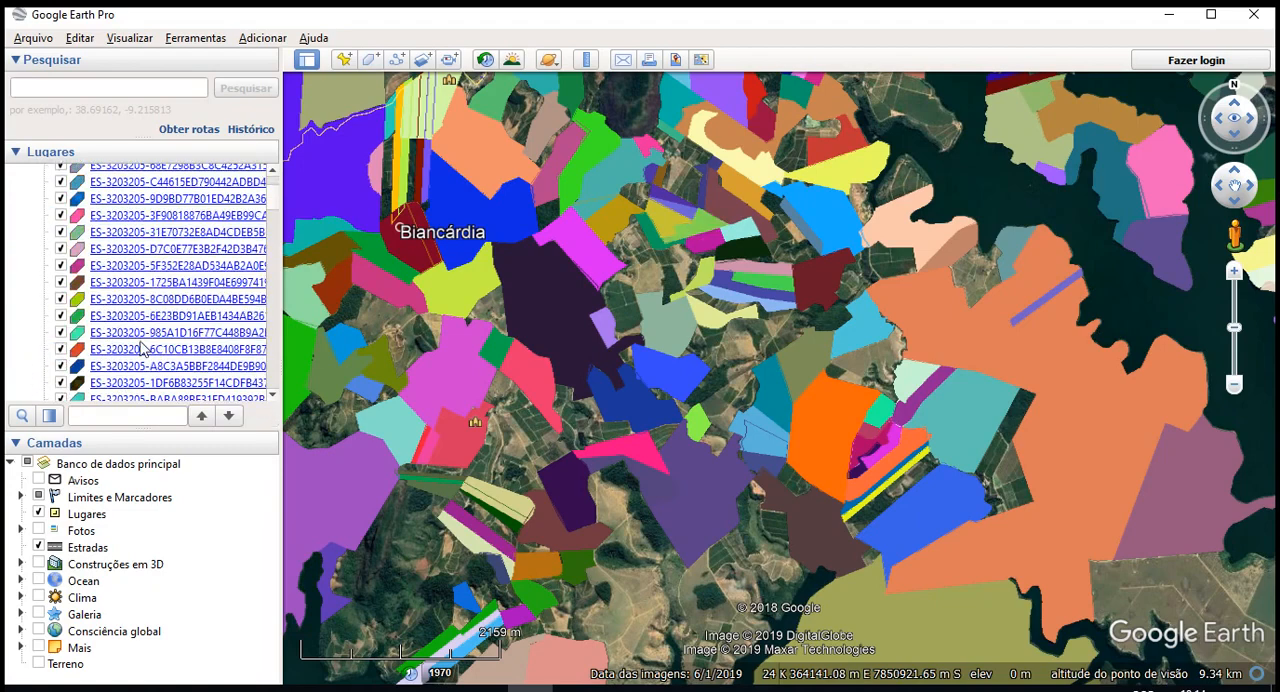
drag(273, 207, 279, 188)
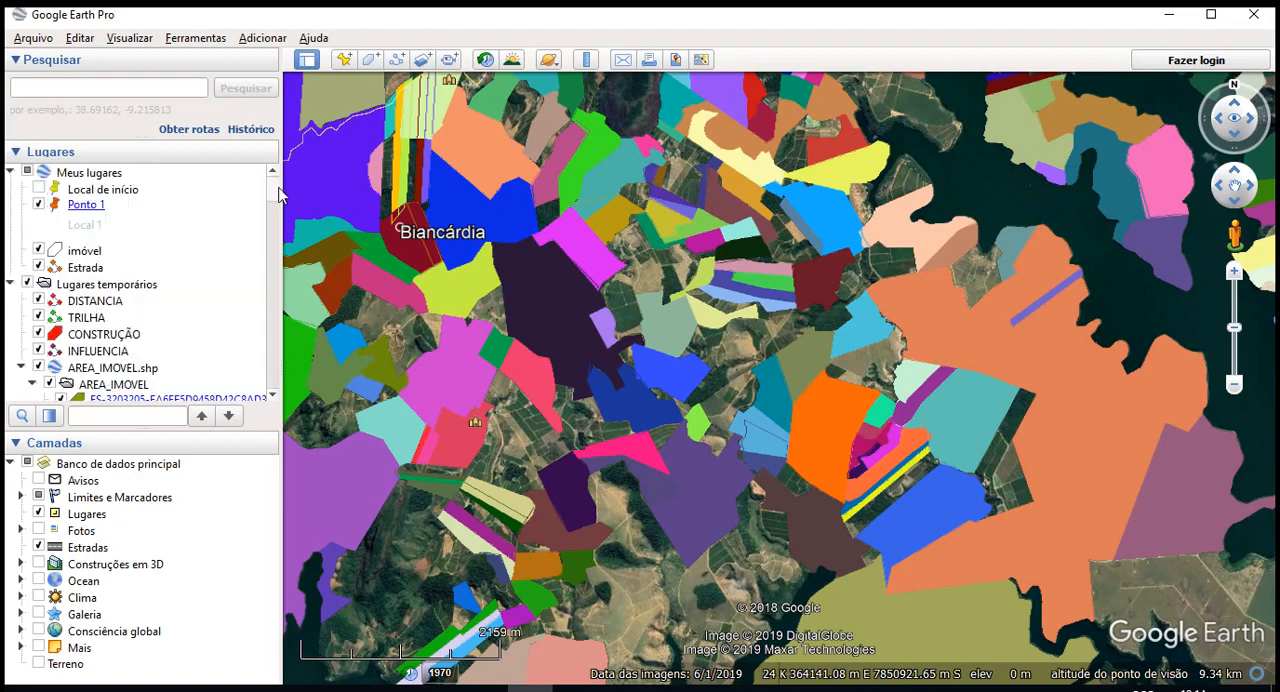
scroll(199, 275, down, 5)
scroll(188, 285, up, 2)
- Open the AREA_IMOVEL folder's properties and make all its features share a single style (Compartilhar estilo)
click(130, 259)
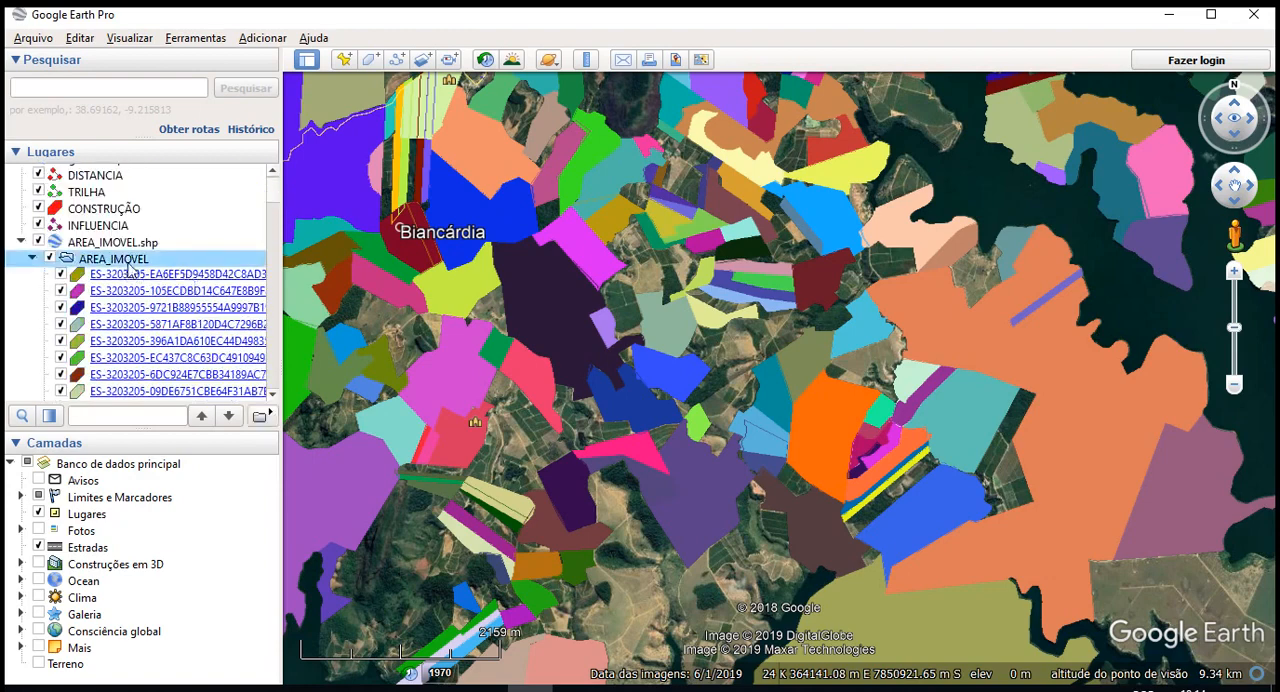
right_click(124, 262)
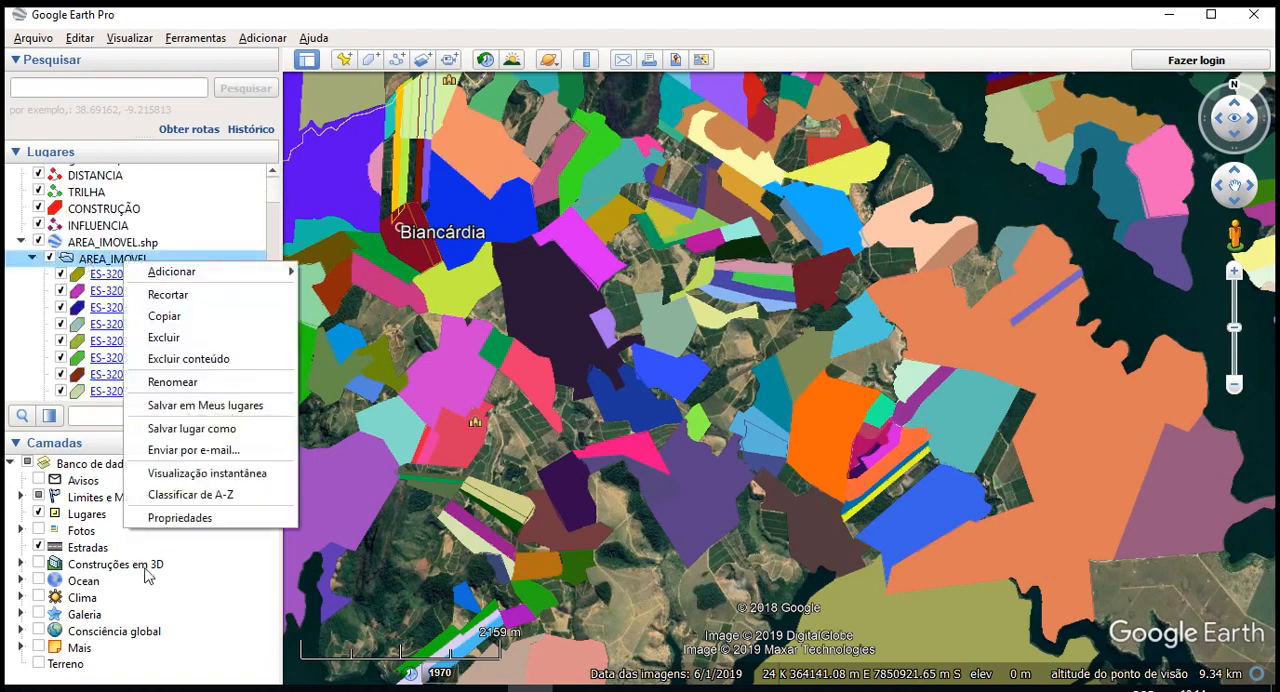
click(185, 517)
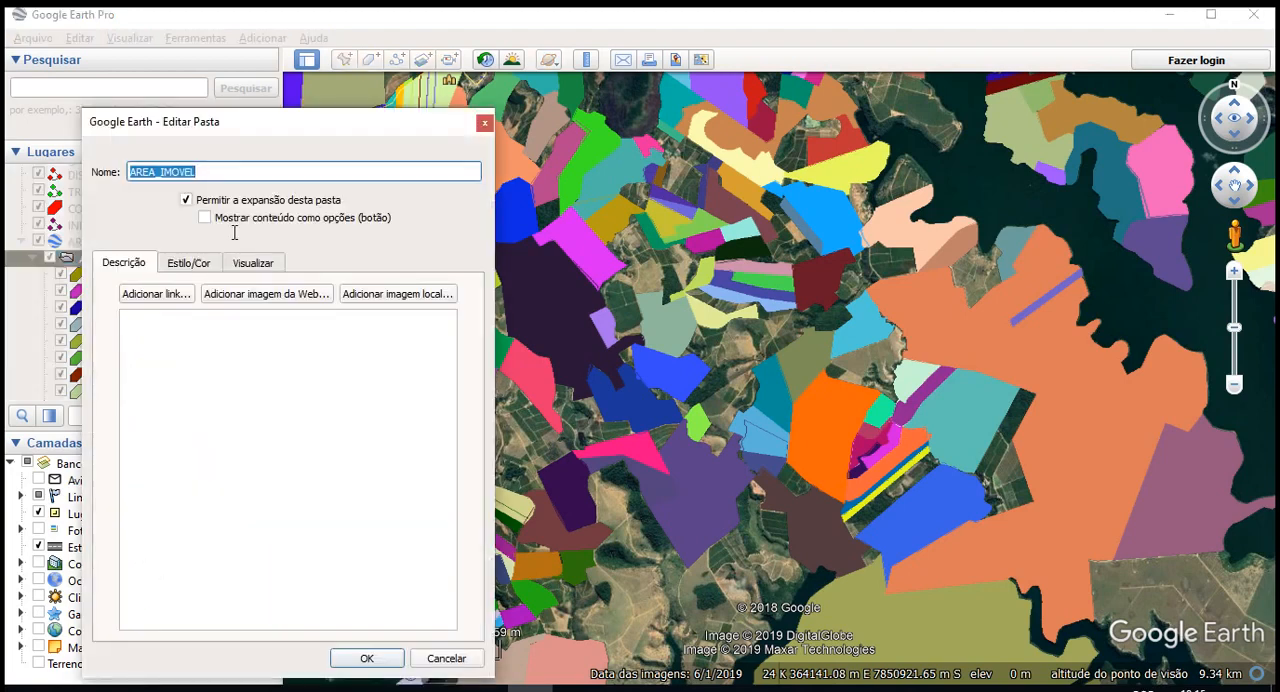
click(190, 264)
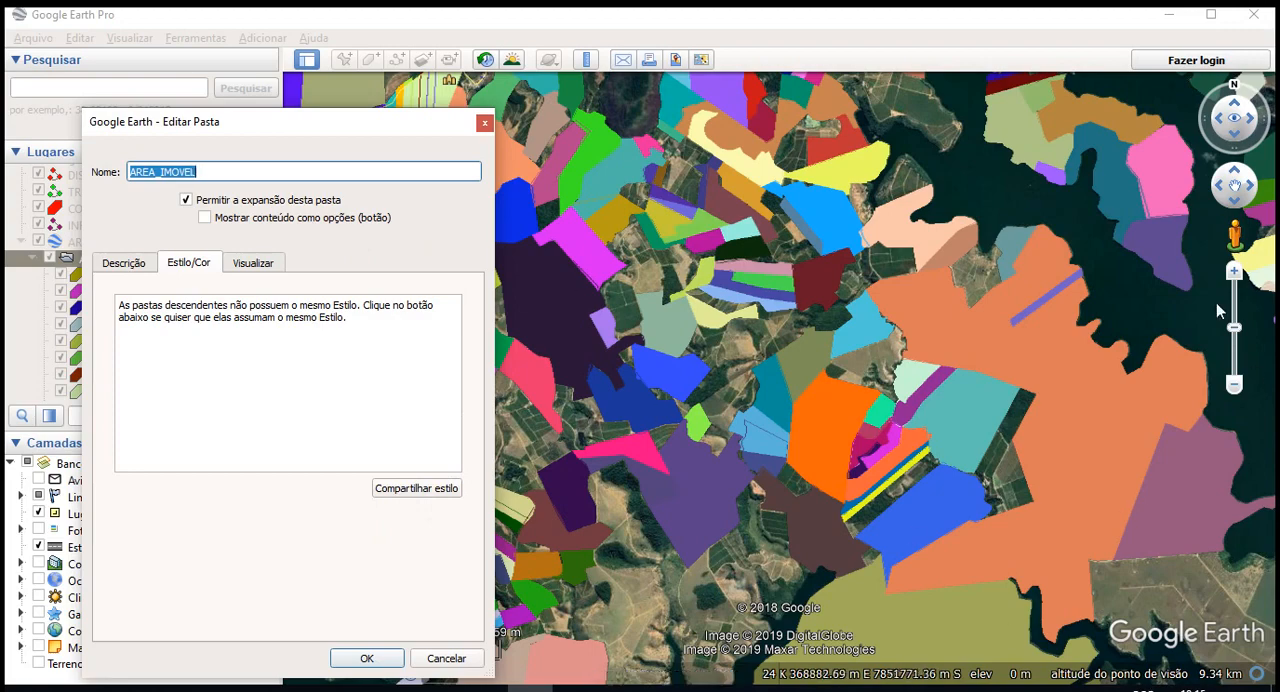
click(452, 489)
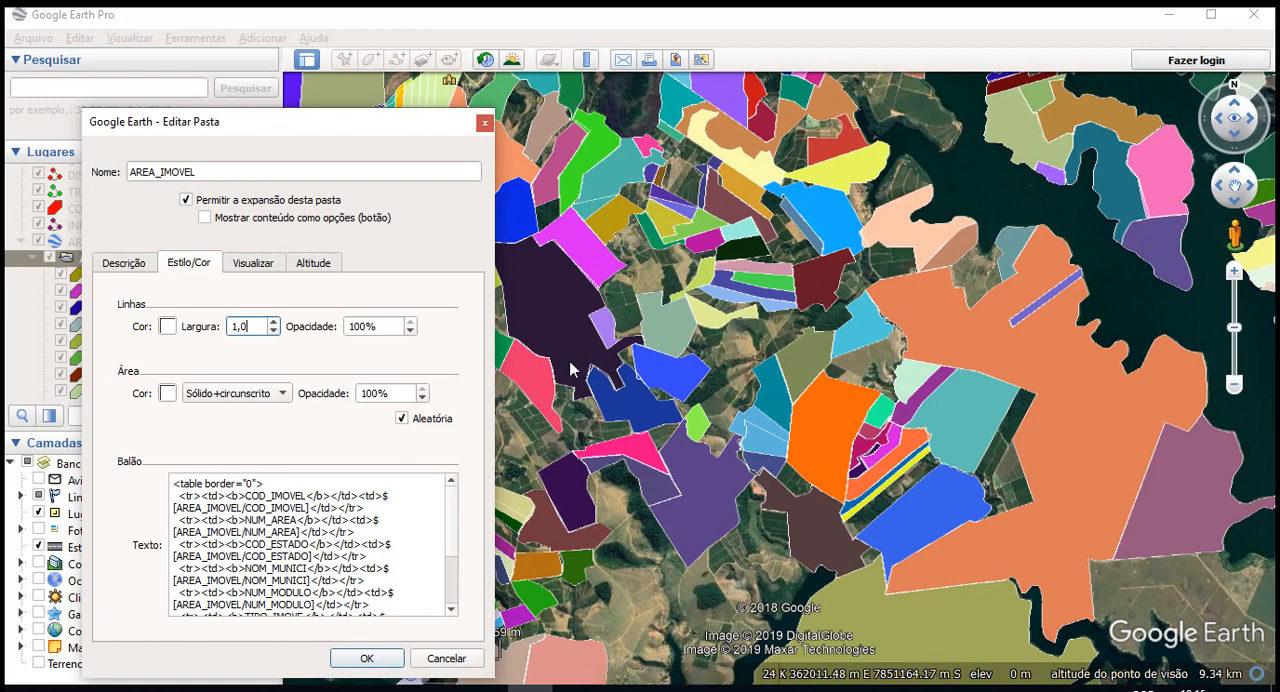
- Set the AREA_IMOVEL folder's line colour to yellow (#ffff00) and its line width to 1,5
click(168, 328)
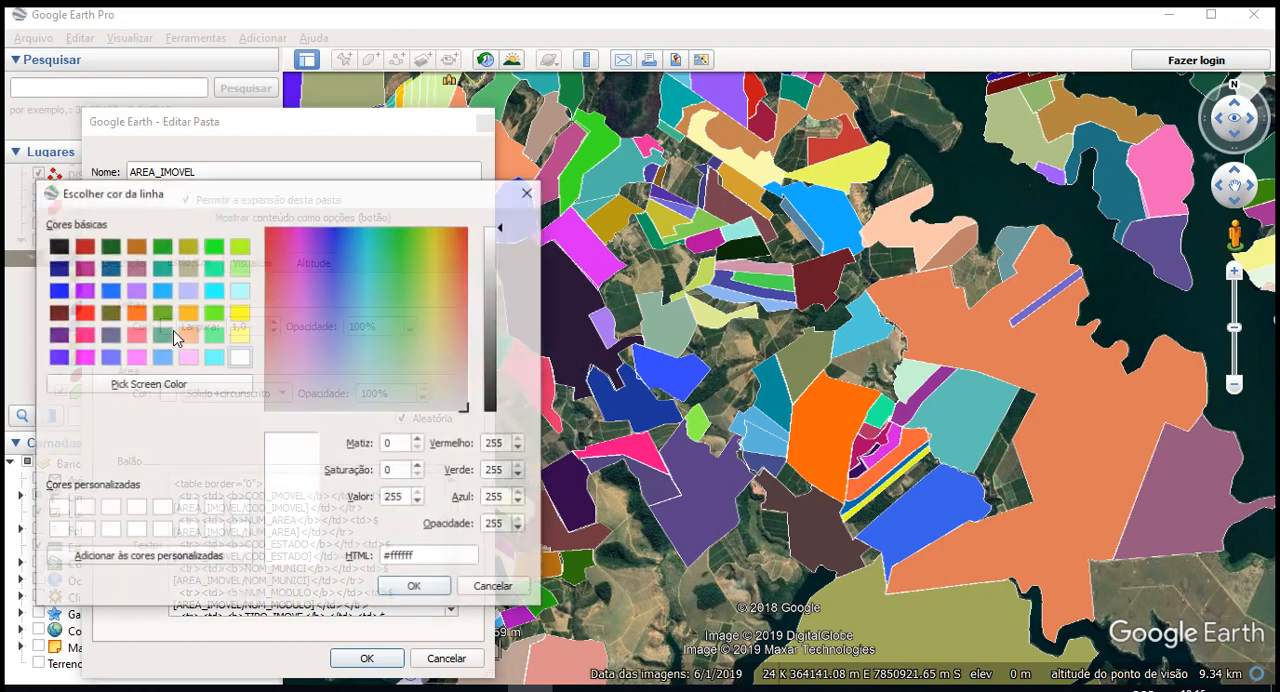
click(240, 312)
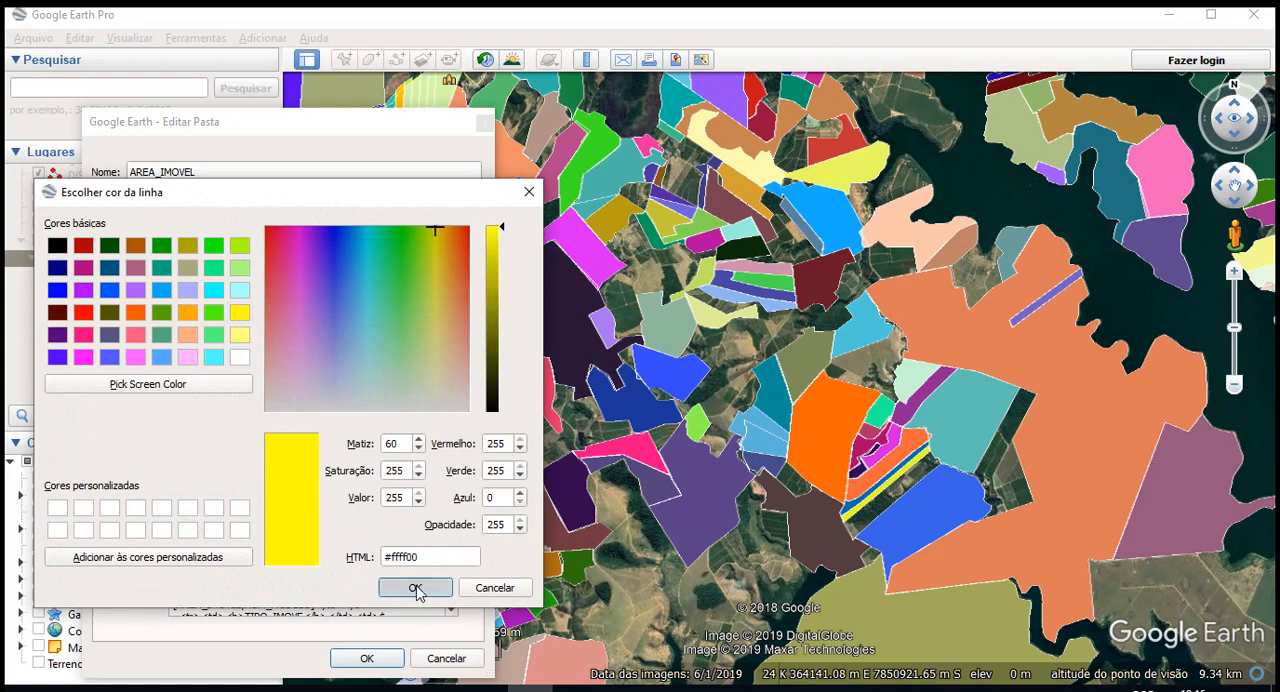
click(418, 587)
double_click(245, 327)
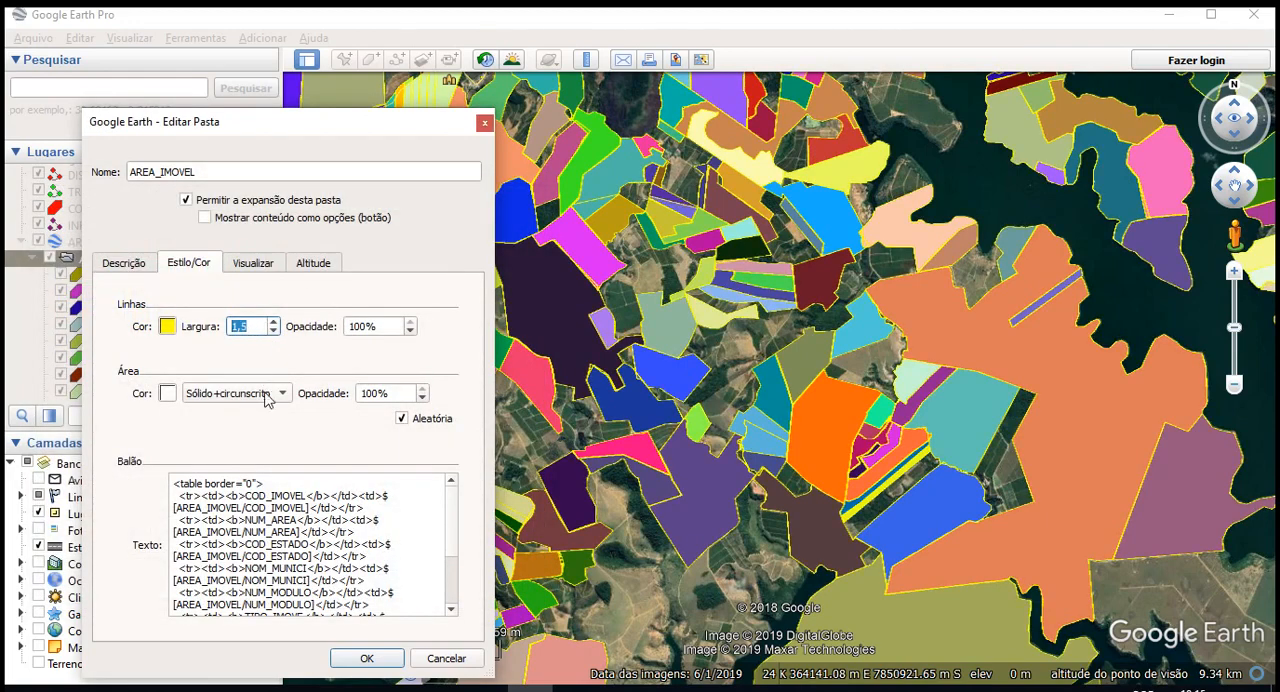
- Set the AREA_IMOVEL folder's area opacity to 25% and apply the shared style
double_click(368, 393)
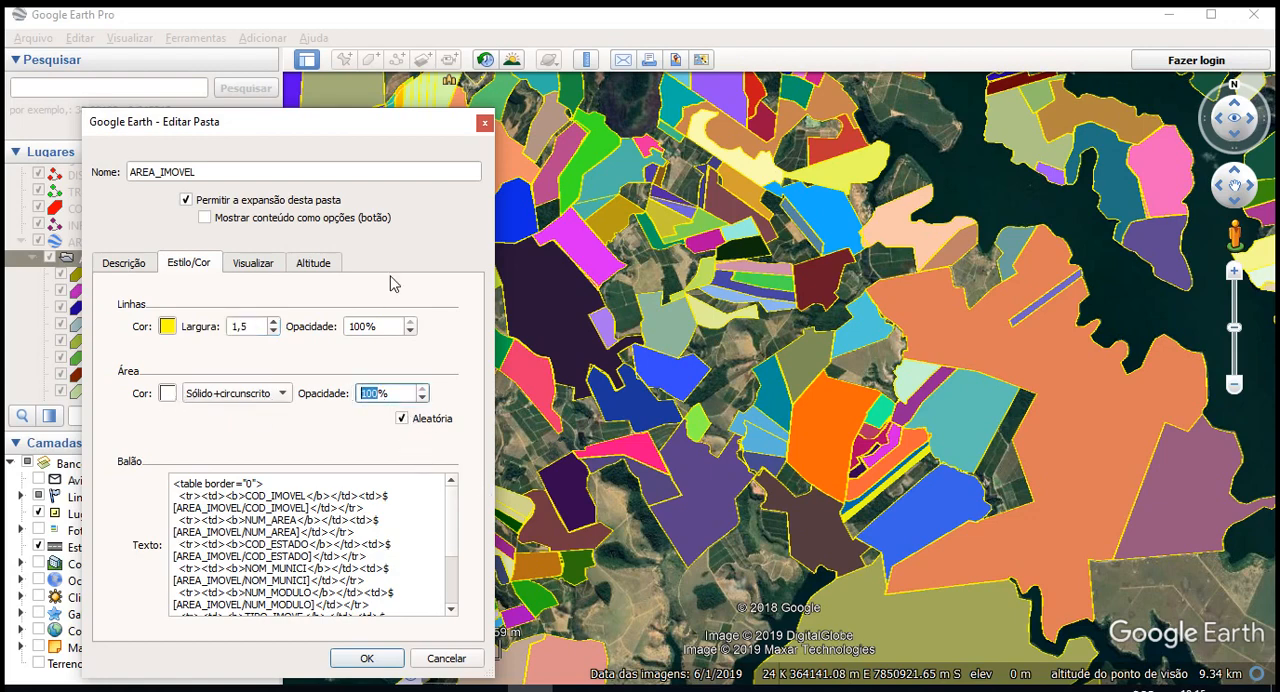
text(25)
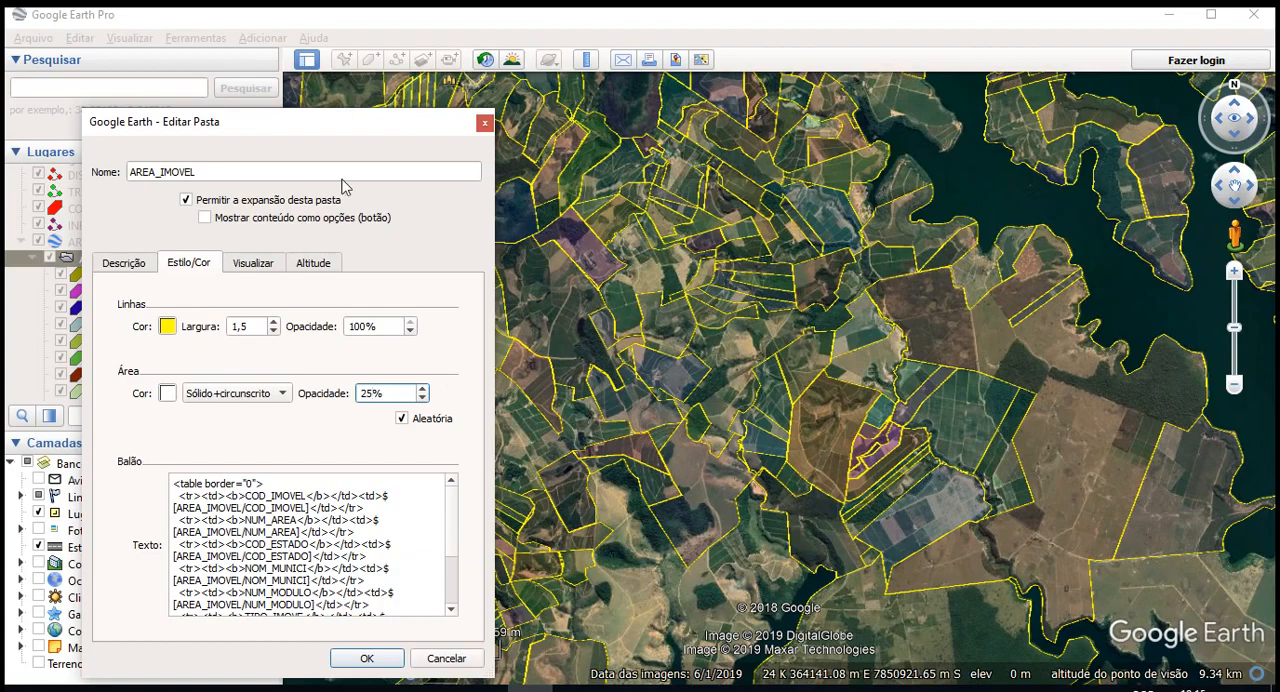
drag(374, 119, 439, 61)
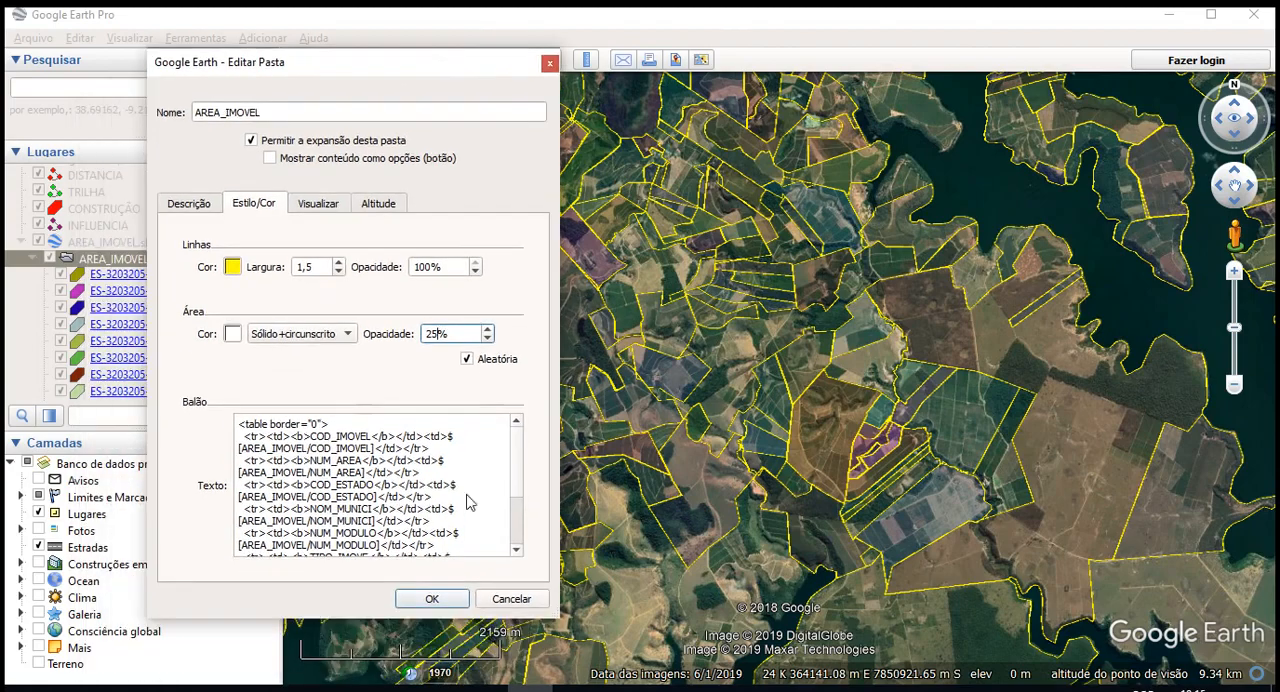
click(432, 598)
- Examine the restyled property boundaries over the imagery, from around Biancárdia down to the river near Ipiranga
scroll(431, 380, up, 5)
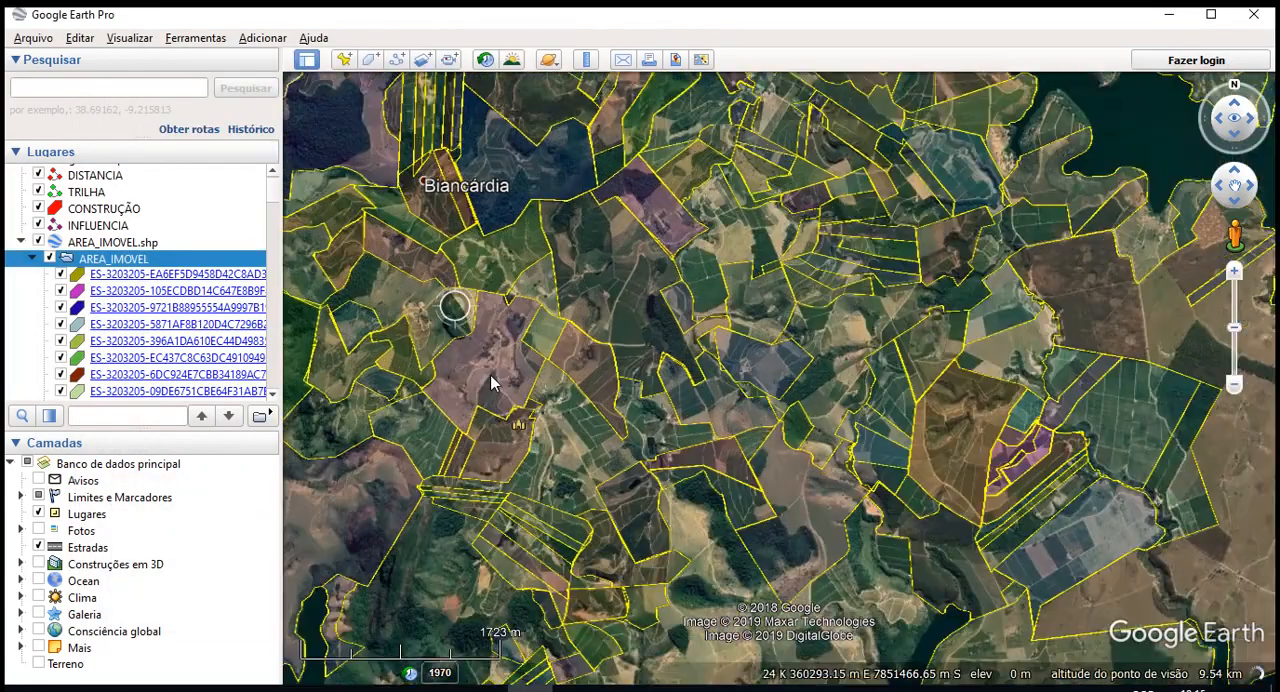
scroll(457, 376, up, 3)
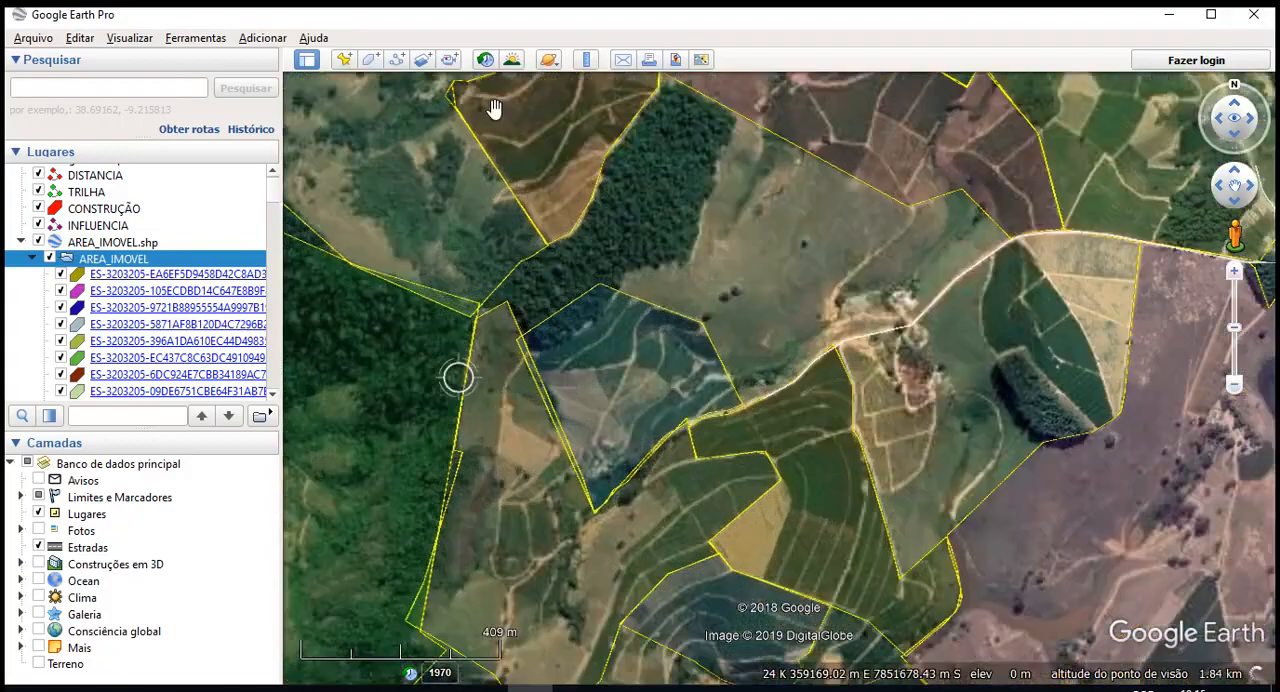
drag(491, 108, 603, 383)
drag(617, 262, 619, 534)
drag(663, 294, 671, 334)
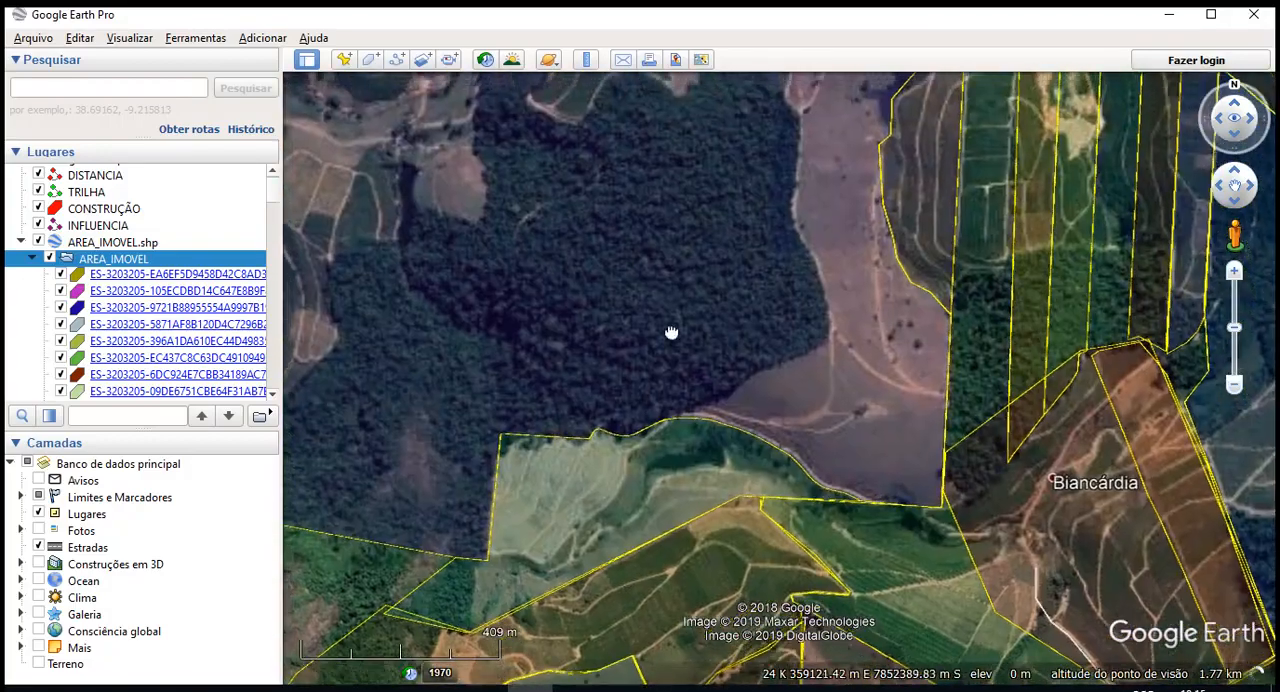
scroll(673, 336, down, 2)
drag(929, 283, 682, 220)
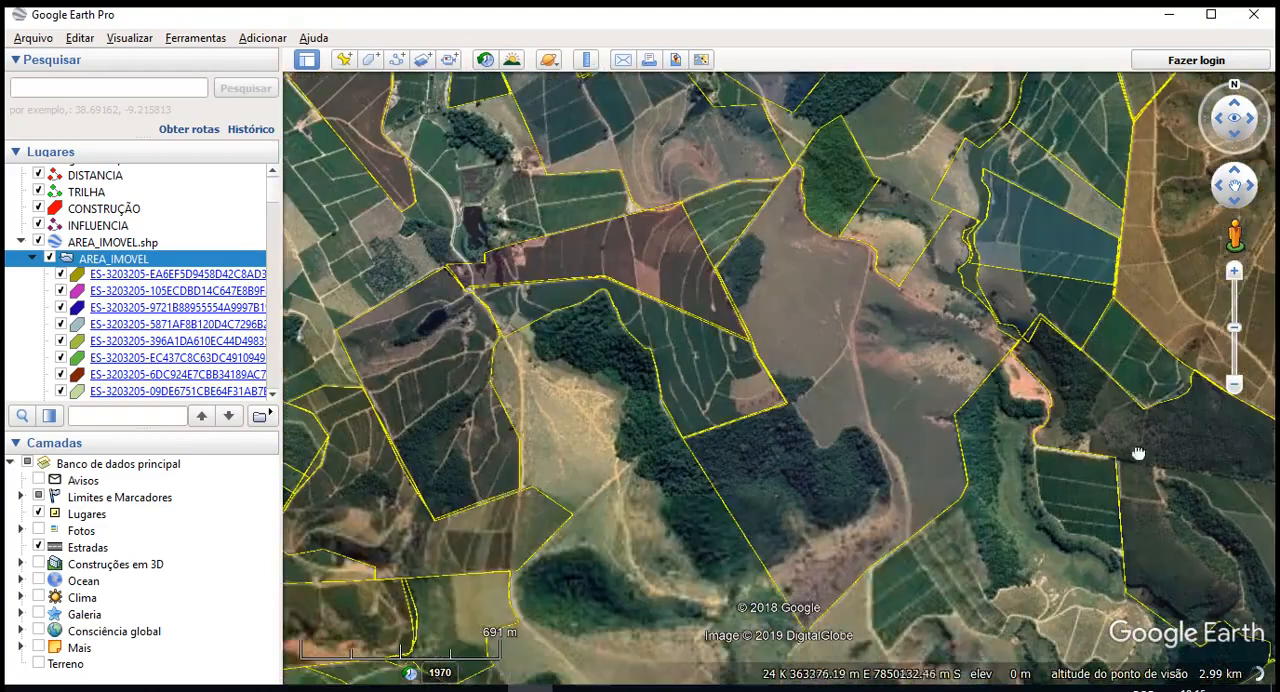
drag(1137, 451, 682, 292)
drag(734, 250, 706, 560)
drag(874, 251, 623, 277)
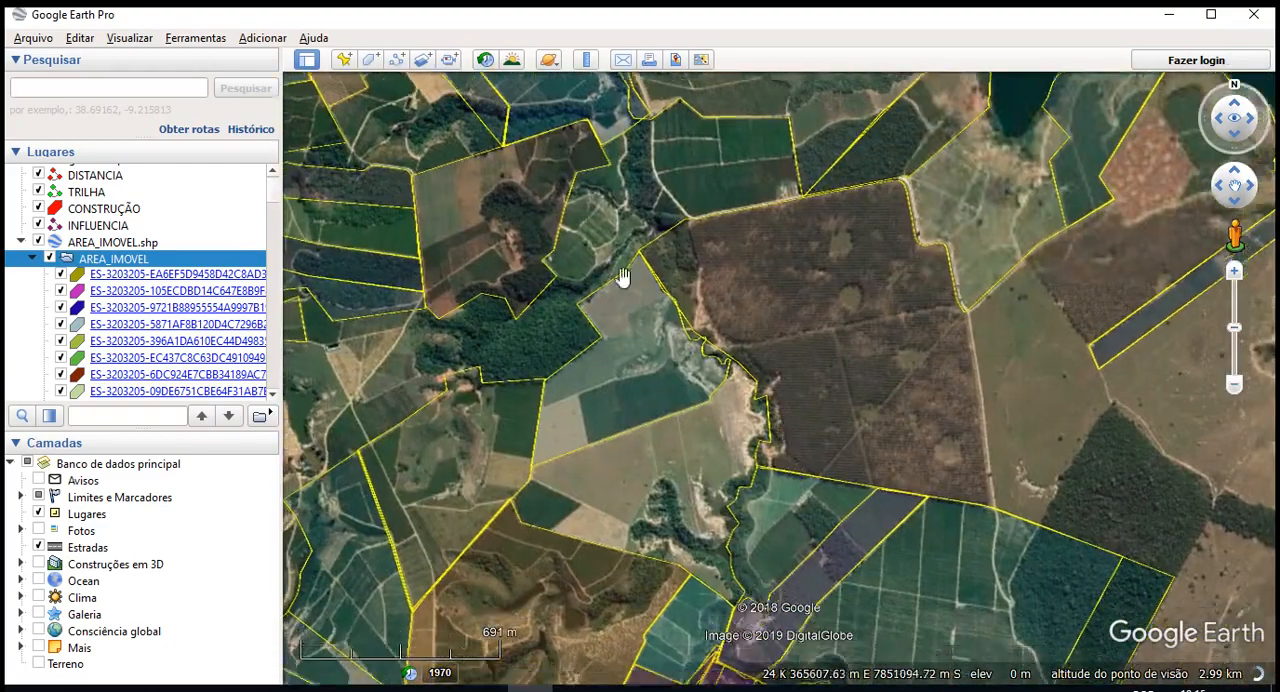
drag(909, 506, 865, 390)
scroll(865, 370, down, 5)
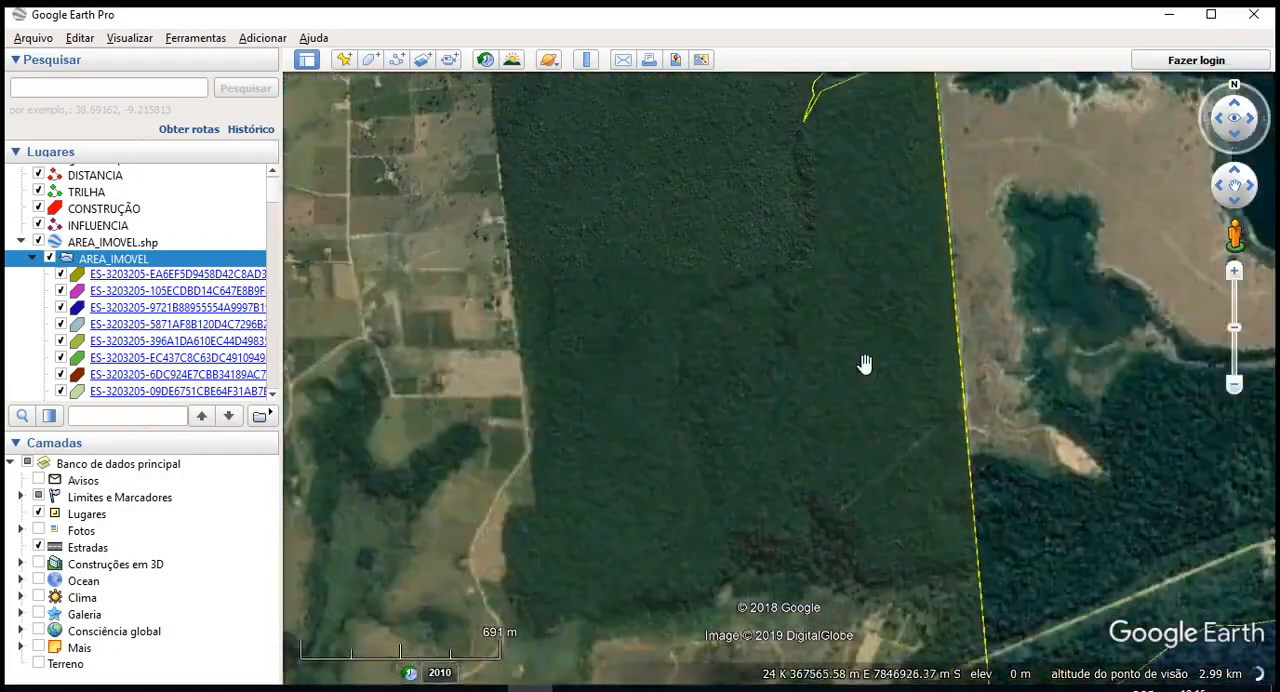
scroll(781, 332, down, 3)
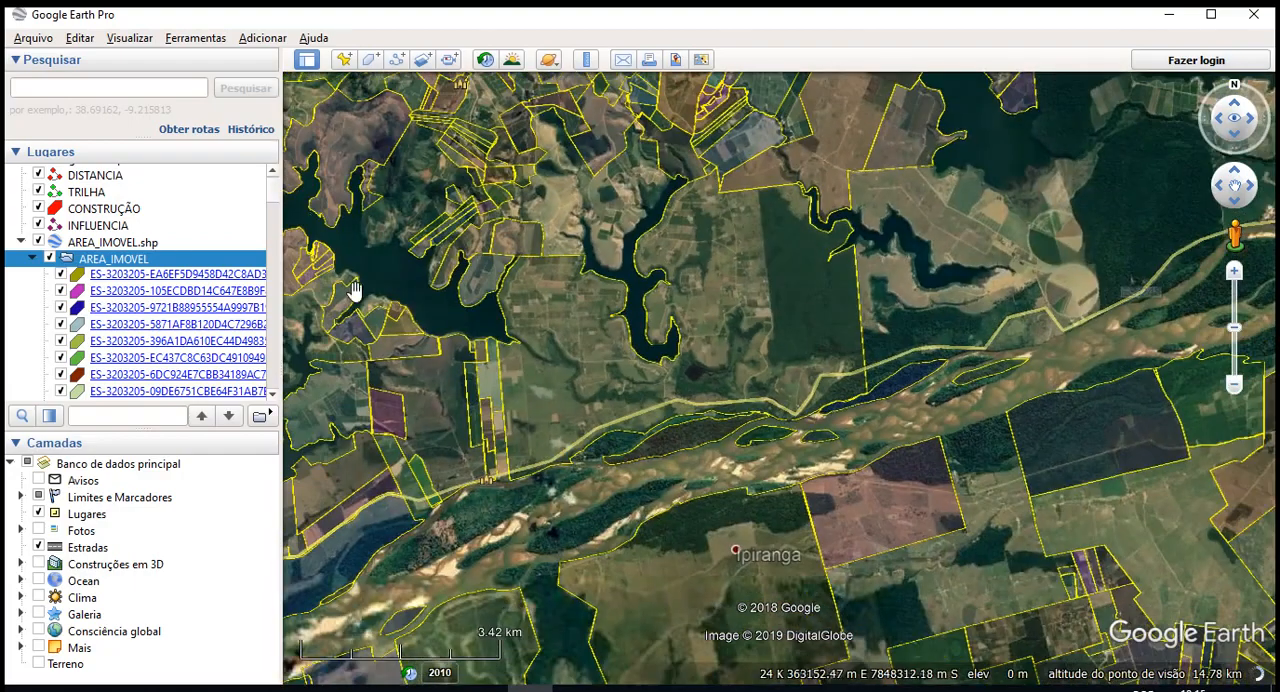
- Toggle the AREA_IMOVEL folder's visibility to compare the imagery, leave it shown, and examine property boundaries along the river and beyond Novo Horizonte
click(49, 258)
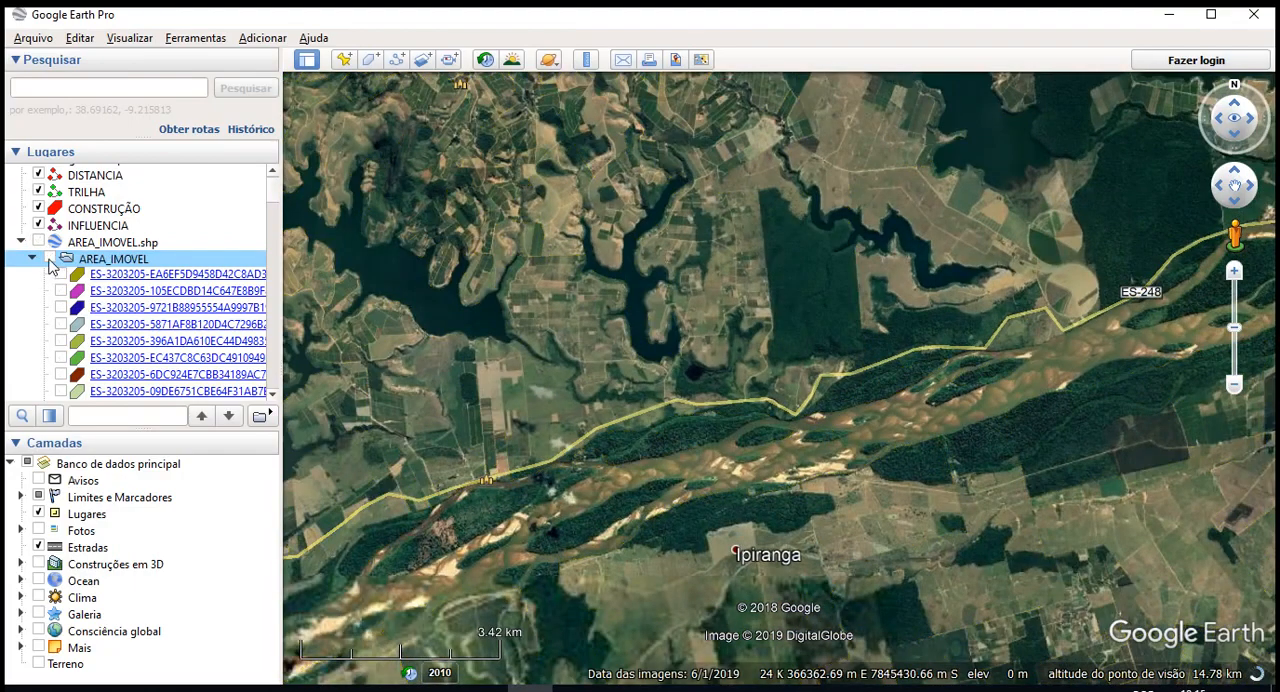
click(50, 258)
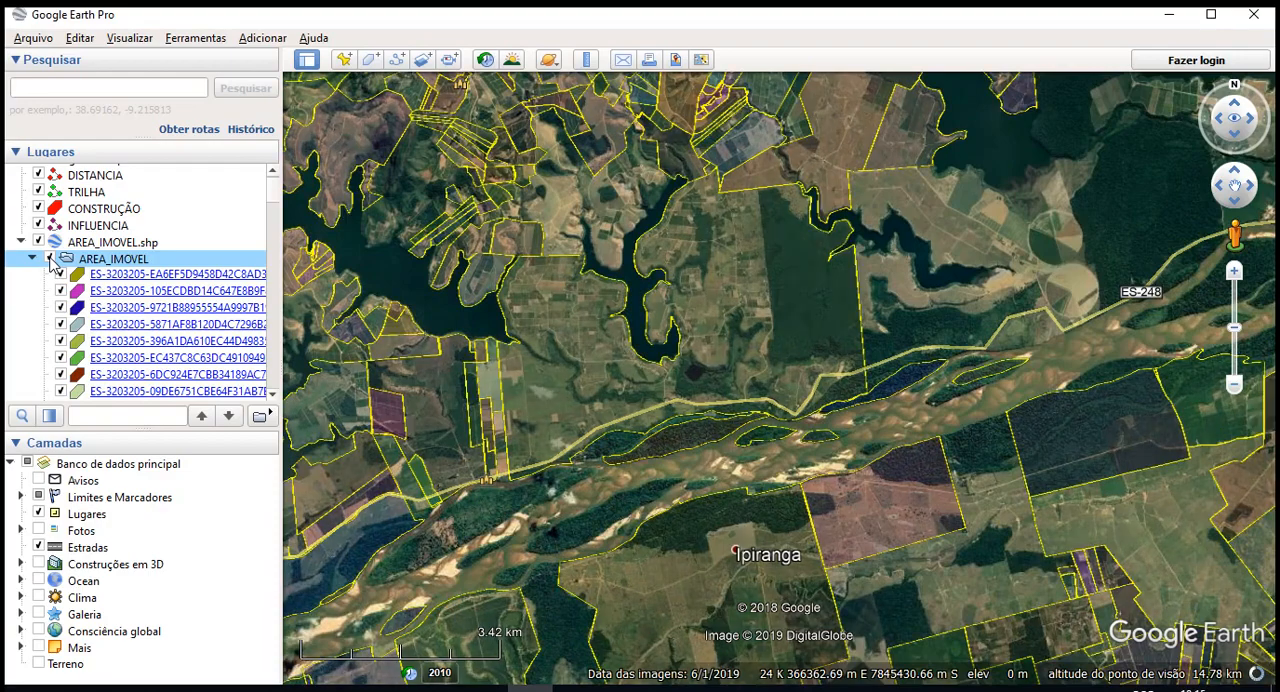
click(50, 258)
click(50, 258)
drag(859, 438, 739, 250)
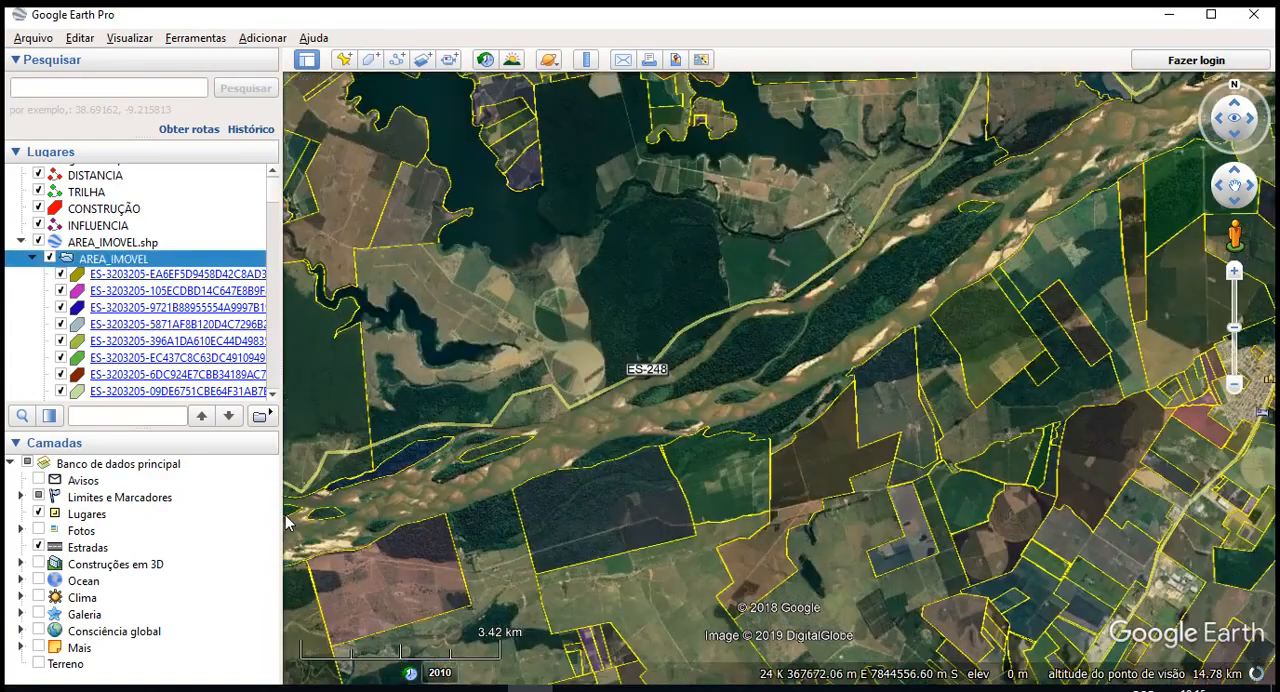
drag(866, 437, 755, 591)
drag(900, 240, 762, 598)
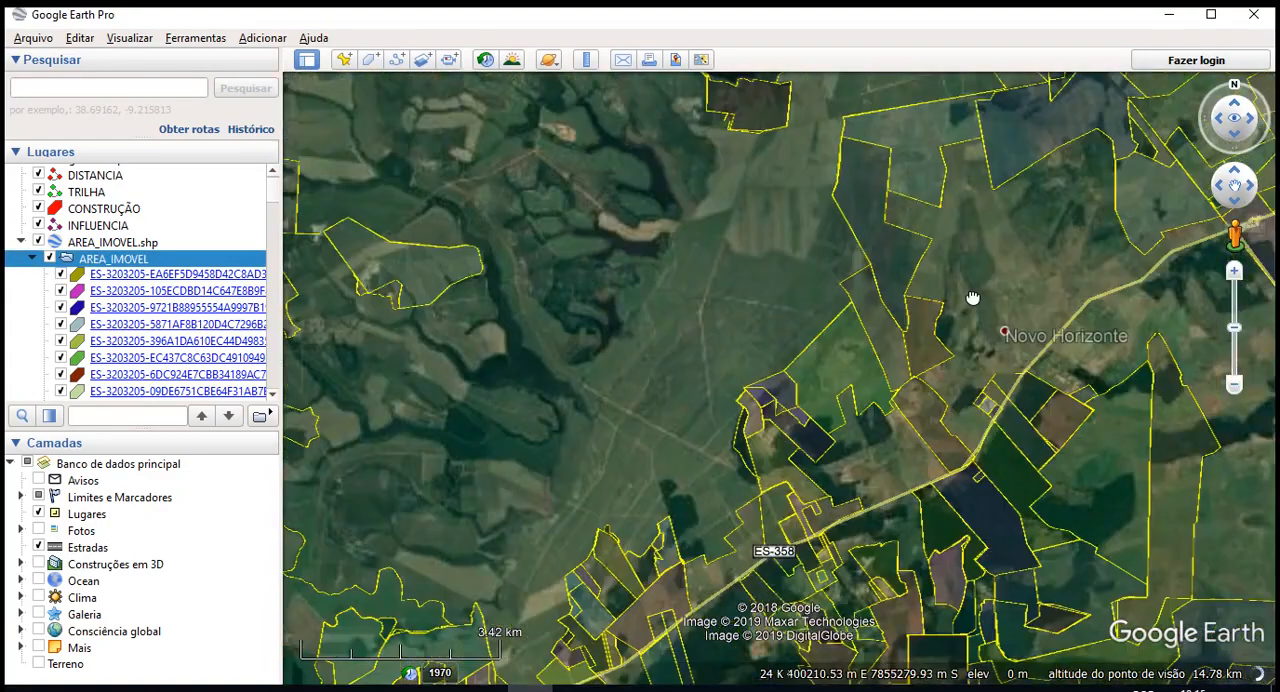
drag(971, 297, 766, 618)
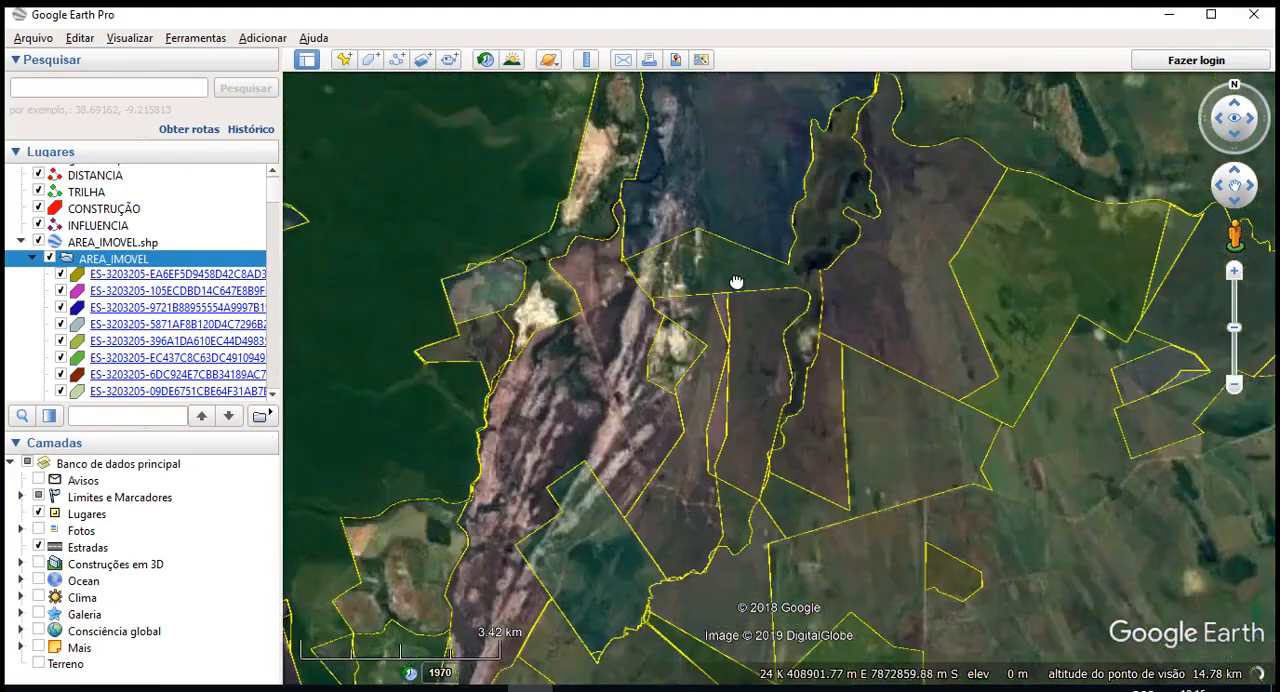
drag(737, 283, 700, 526)
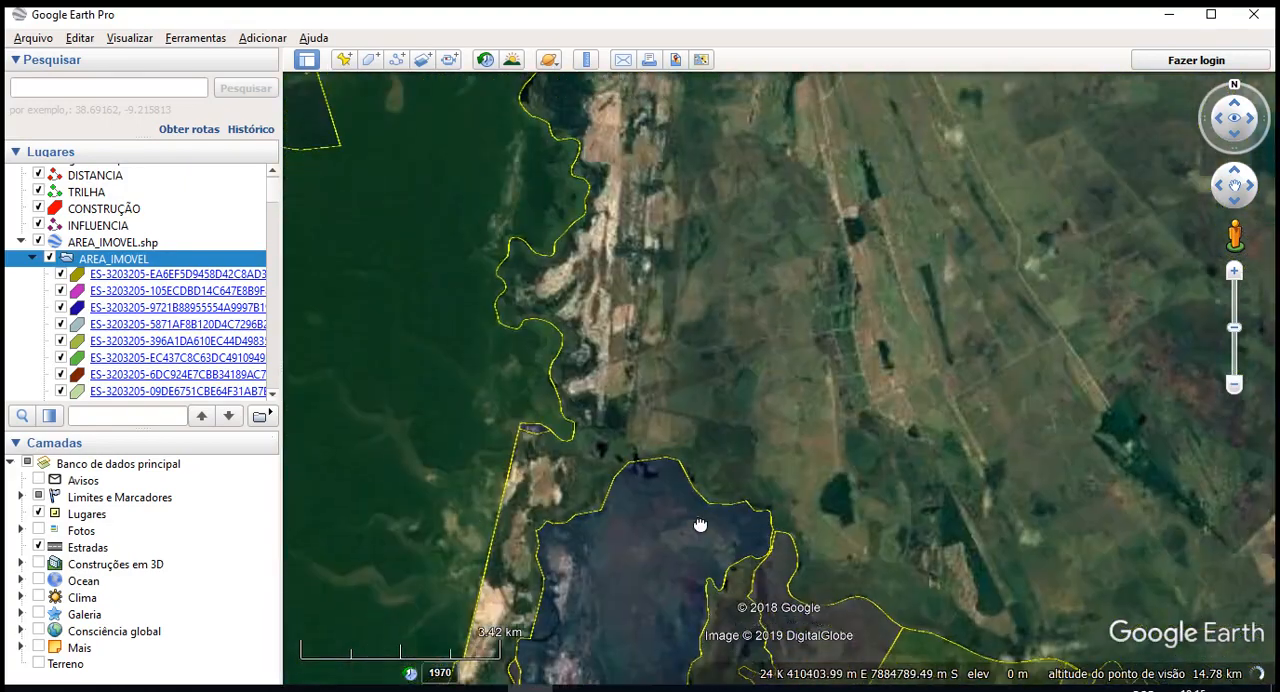
- Inspect the property record of the large forested area west of the winding boundary and sandy strip
drag(1033, 479, 1260, 453)
scroll(649, 214, up, 2)
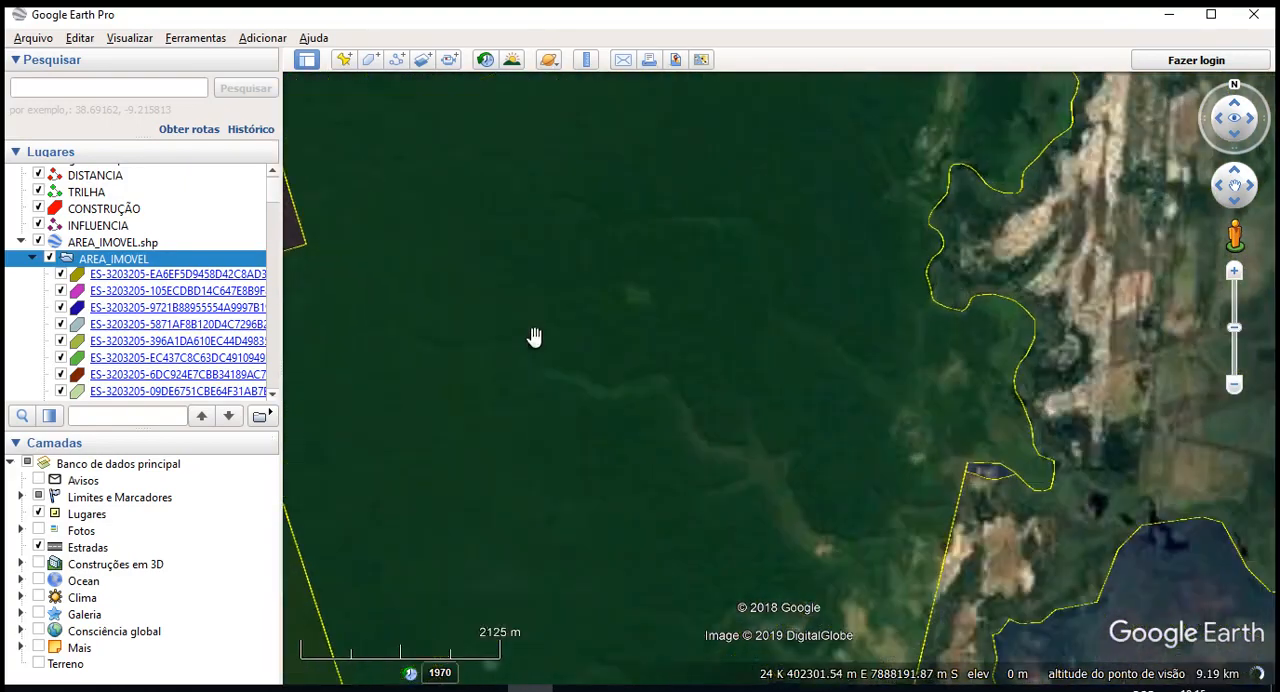
right_click(592, 288)
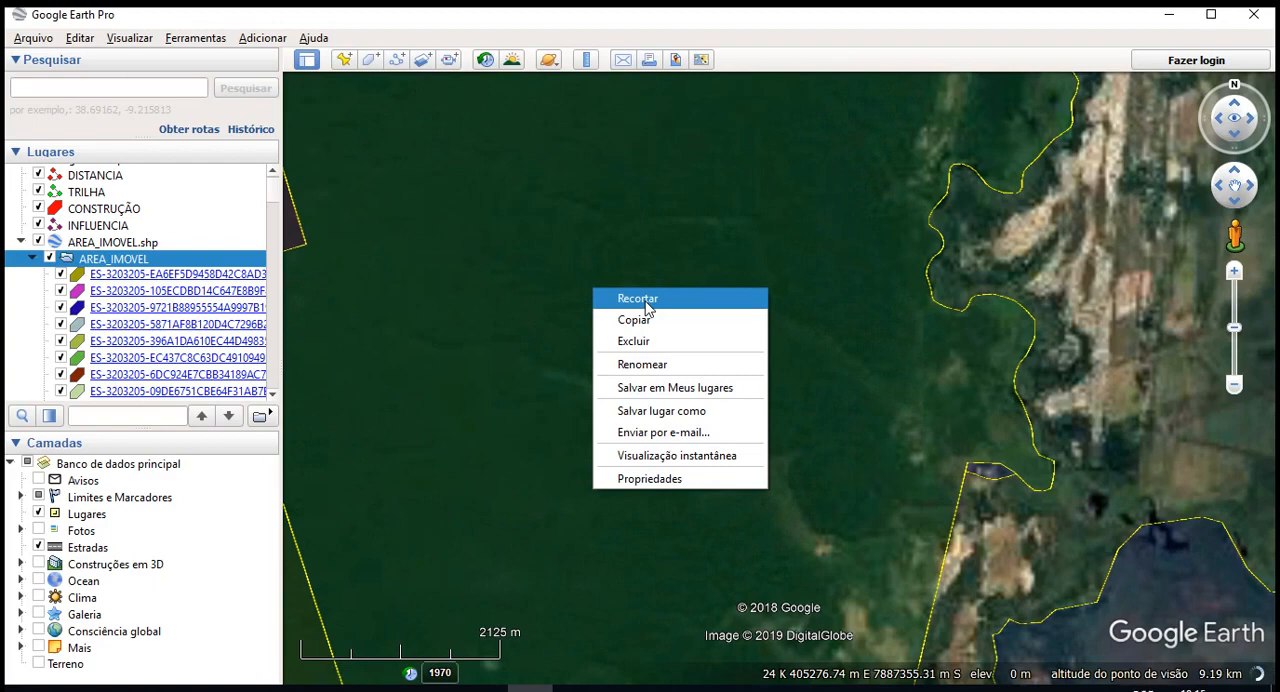
click(567, 239)
click(567, 239)
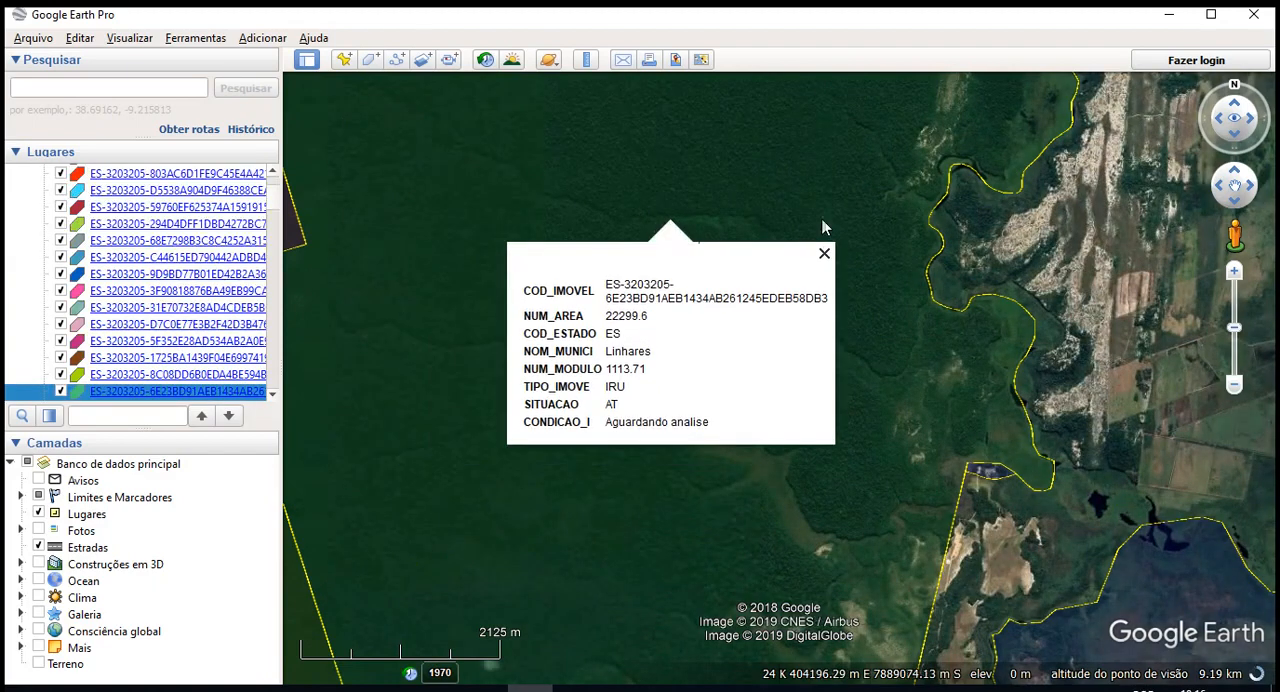
click(845, 198)
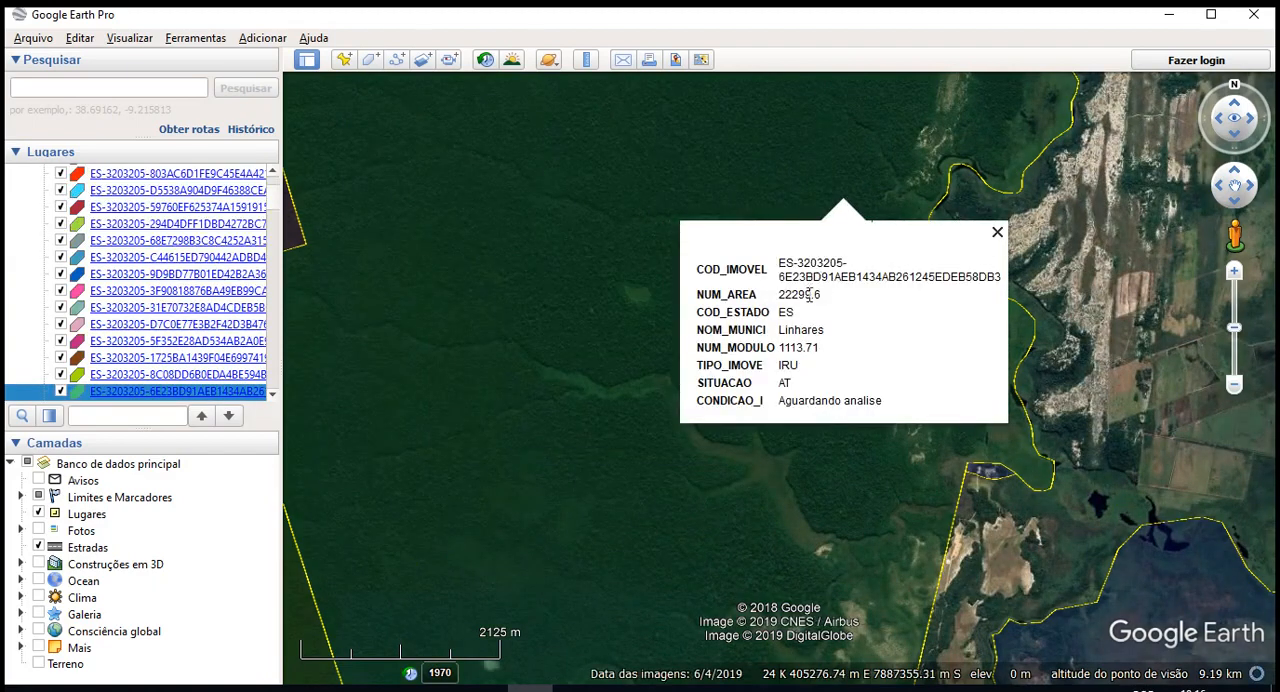
click(614, 322)
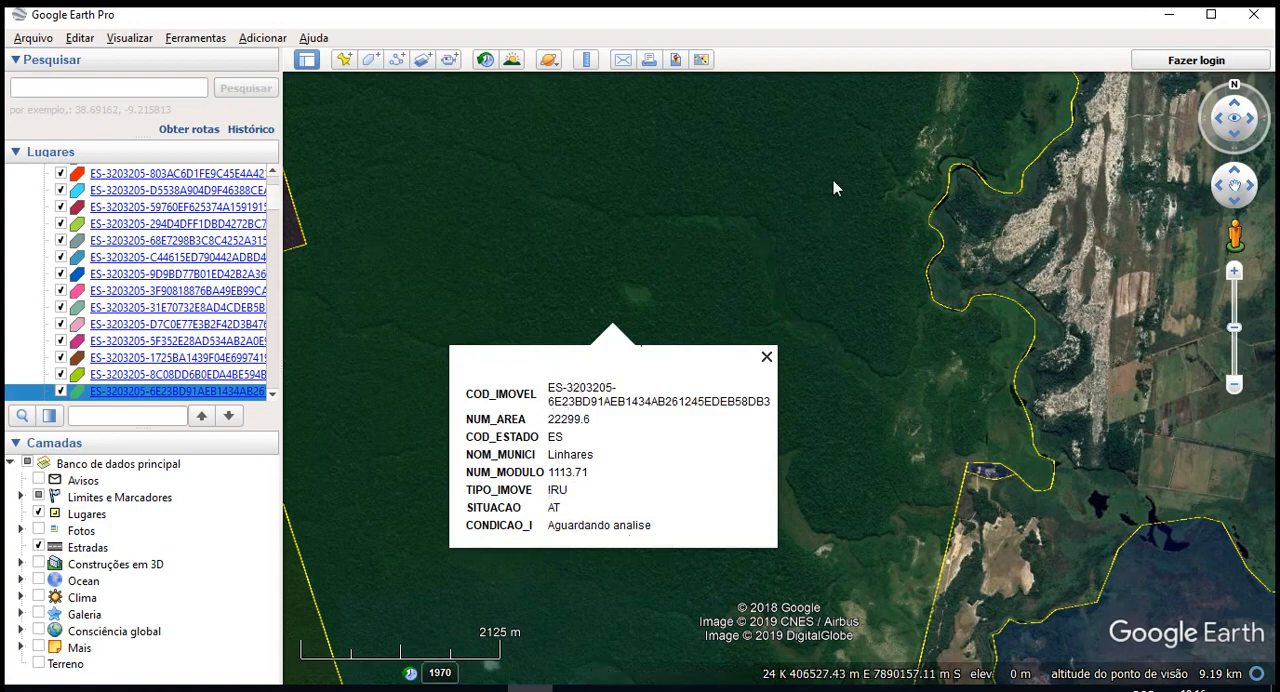
- Inspect the property record of the cultivated area bordering the forest, northeast of the large gridded farmland
scroll(833, 180, down, 2)
click(881, 212)
drag(881, 212, 1090, 120)
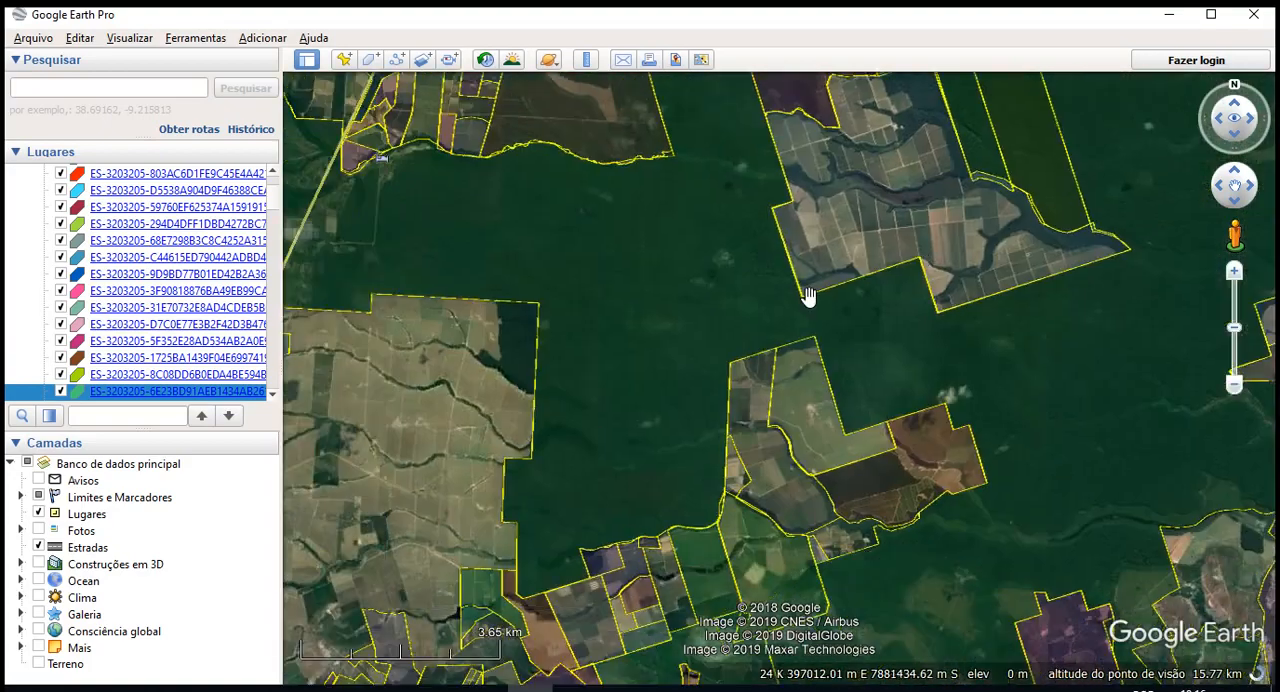
click(914, 152)
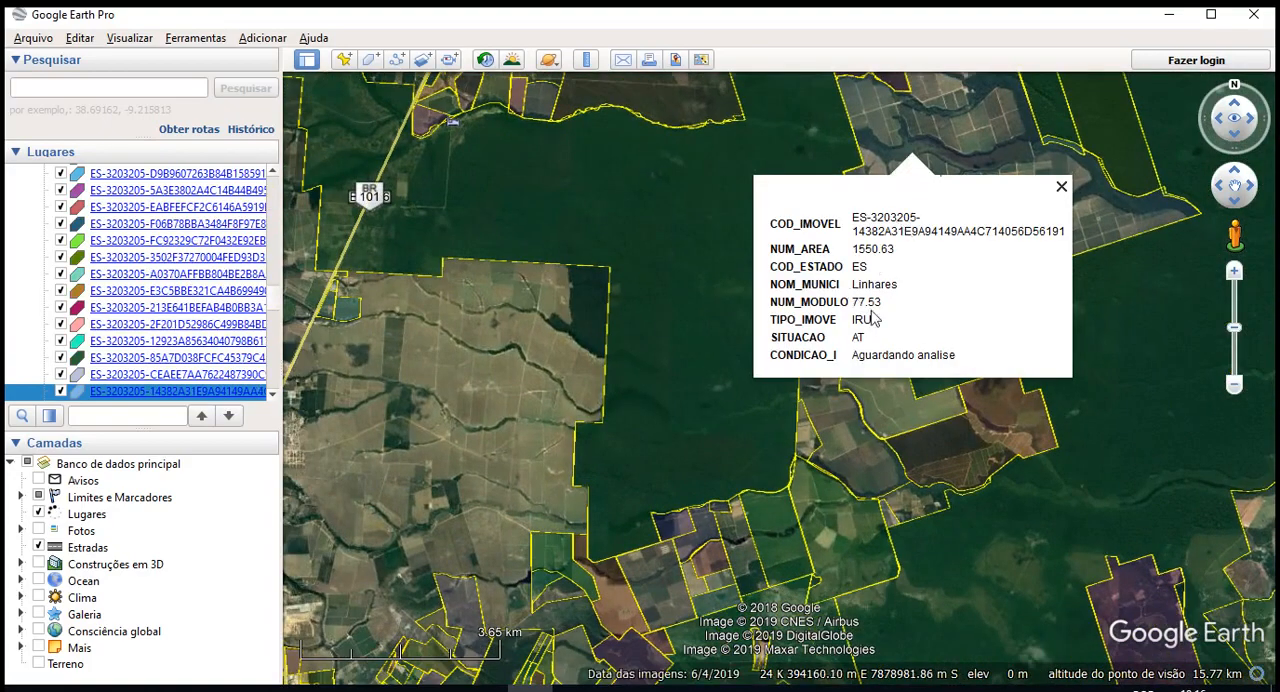
- Inspect the property record of the large purple-shaded farm east of the BR-101 and the lakeside town
drag(460, 346, 830, 177)
drag(797, 540, 649, 163)
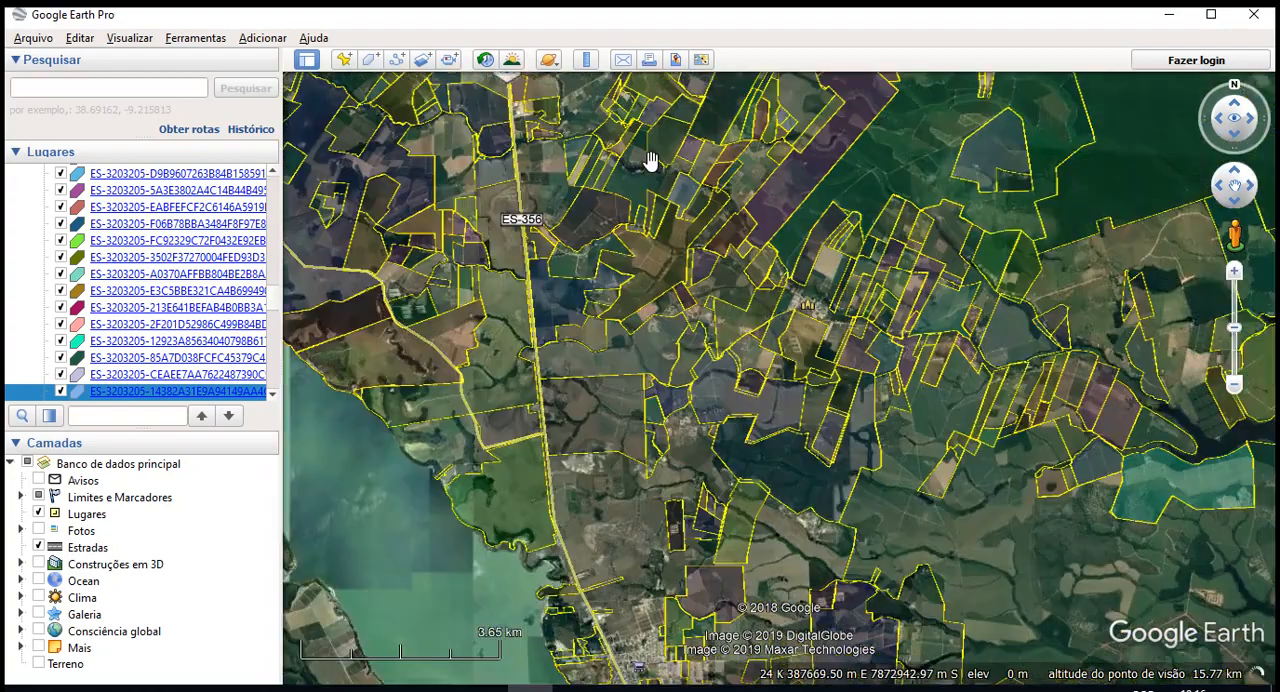
drag(799, 460, 715, 160)
scroll(737, 440, up, 2)
scroll(737, 440, up, 2)
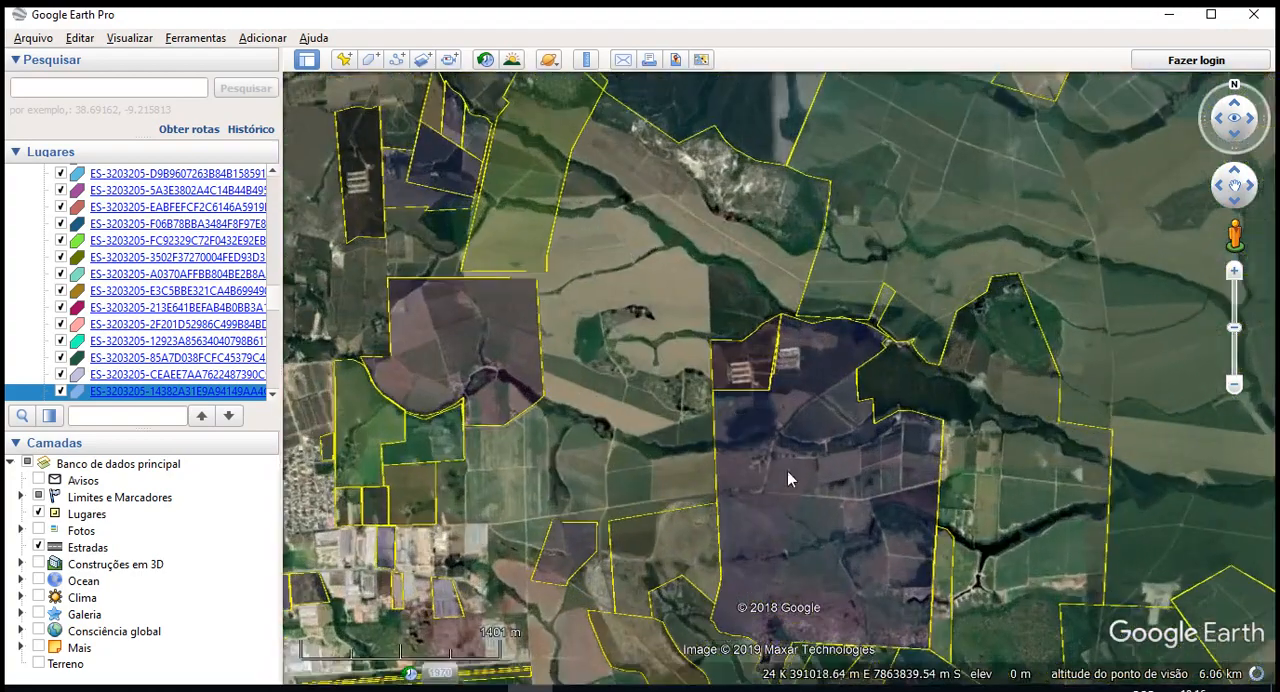
click(802, 467)
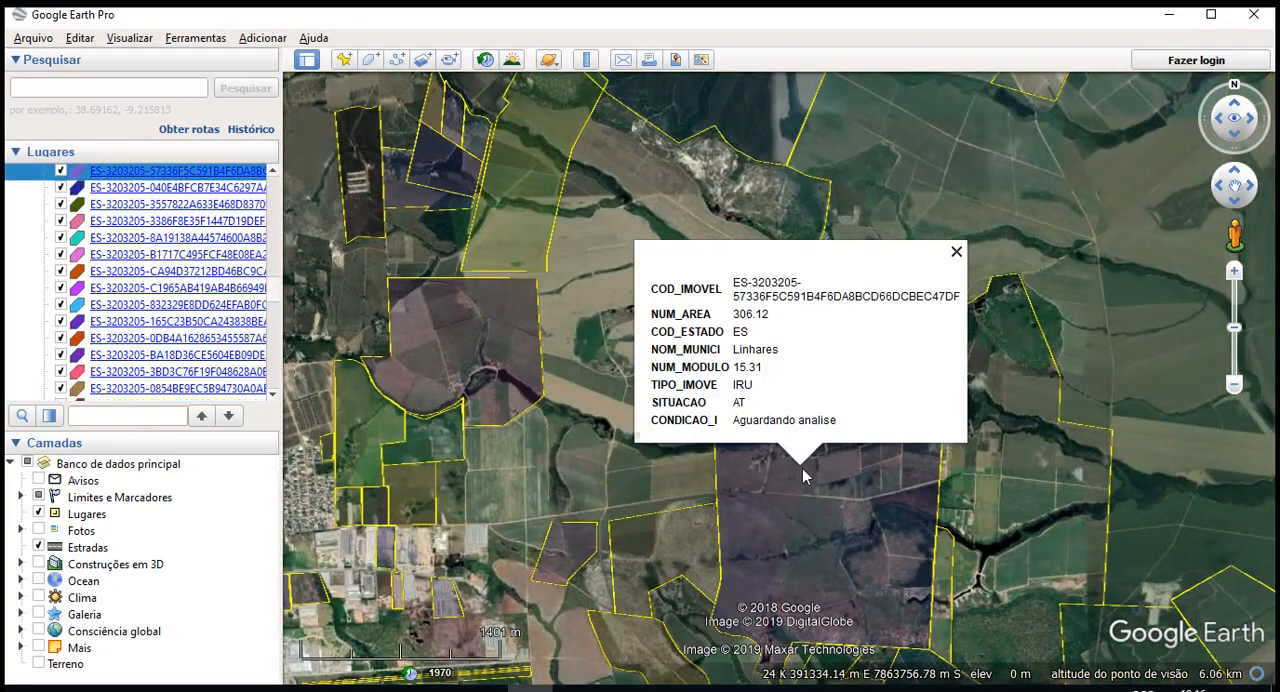
- Close the property record and examine the property boundaries from the eastern farmland across Linhares to the lakes near ES-245
scroll(793, 506, down, 2)
click(1086, 366)
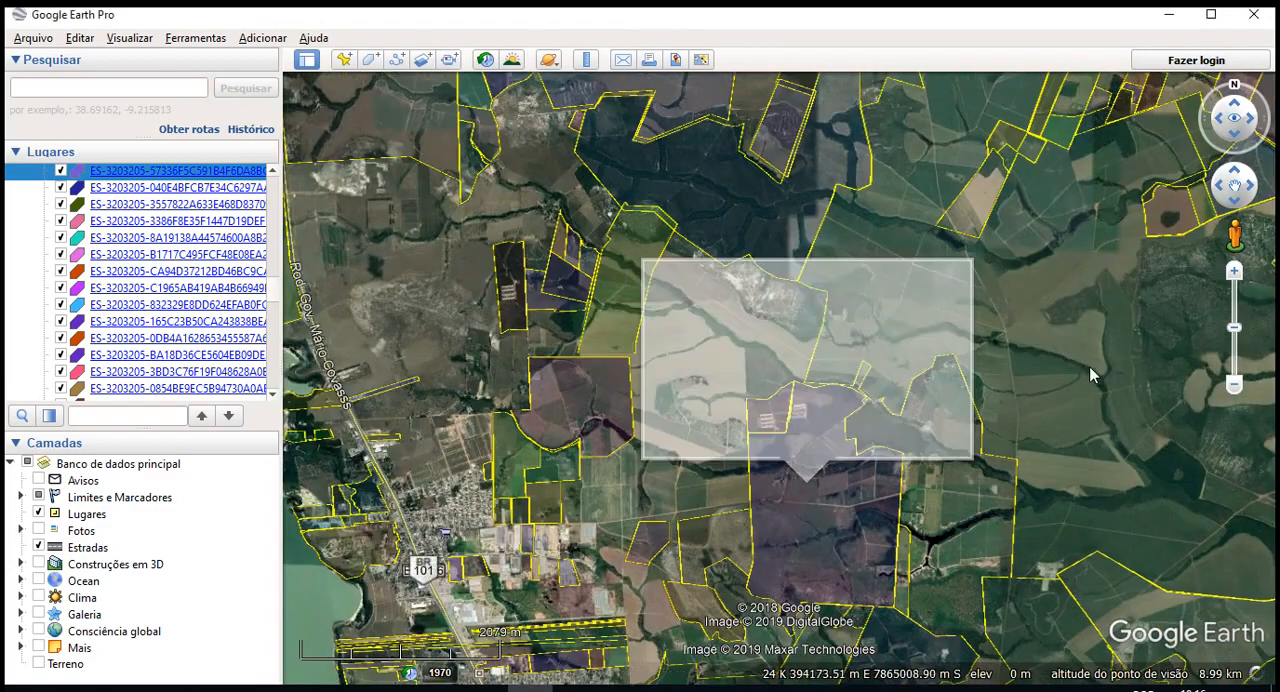
drag(1201, 392, 744, 454)
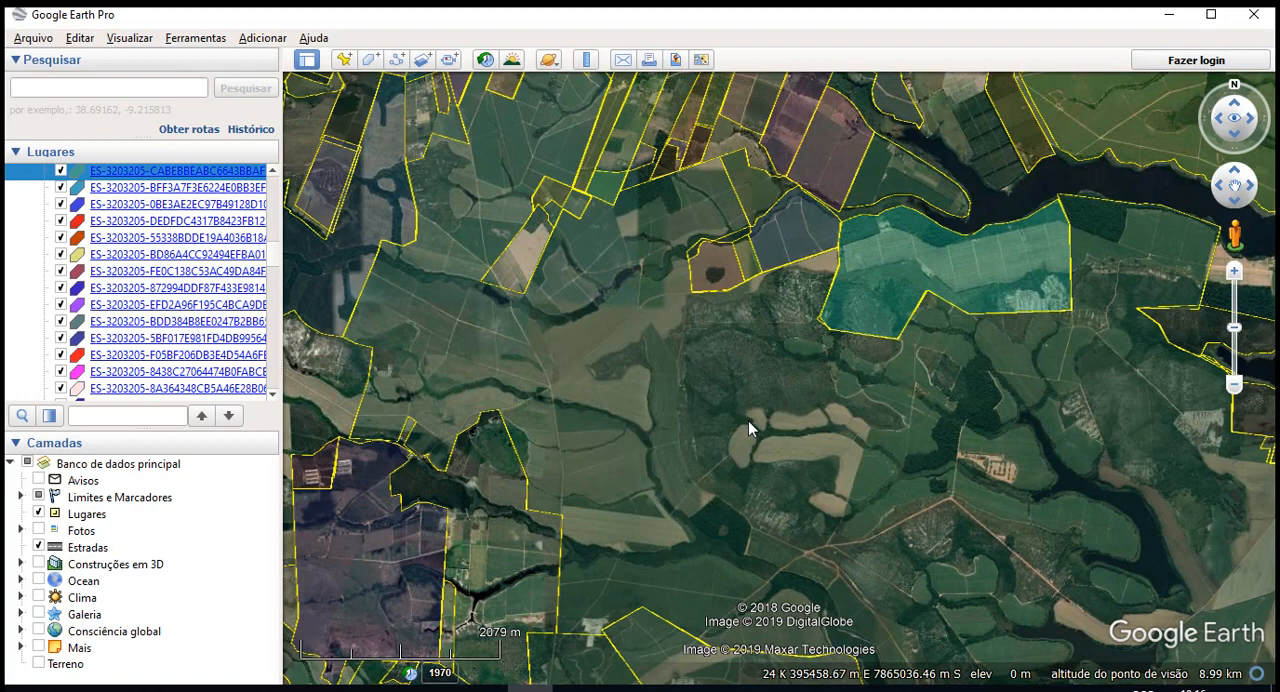
scroll(750, 424, down, 5)
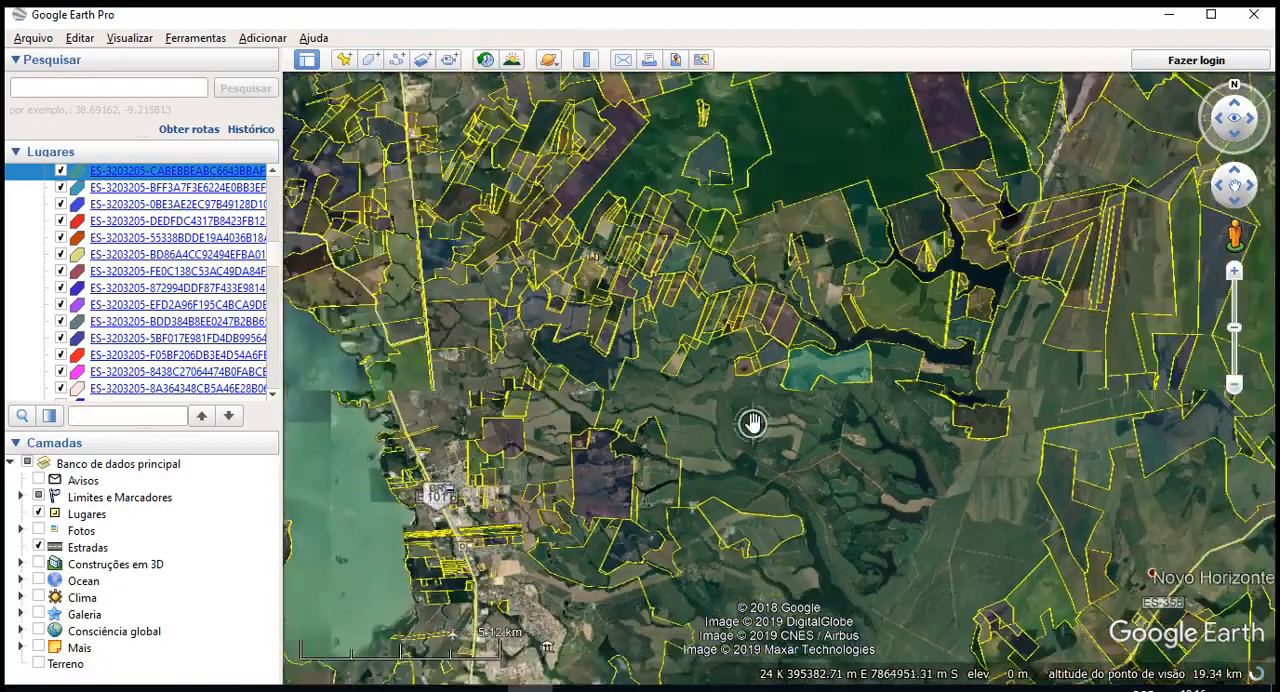
scroll(753, 424, down, 2)
drag(712, 610, 1025, 260)
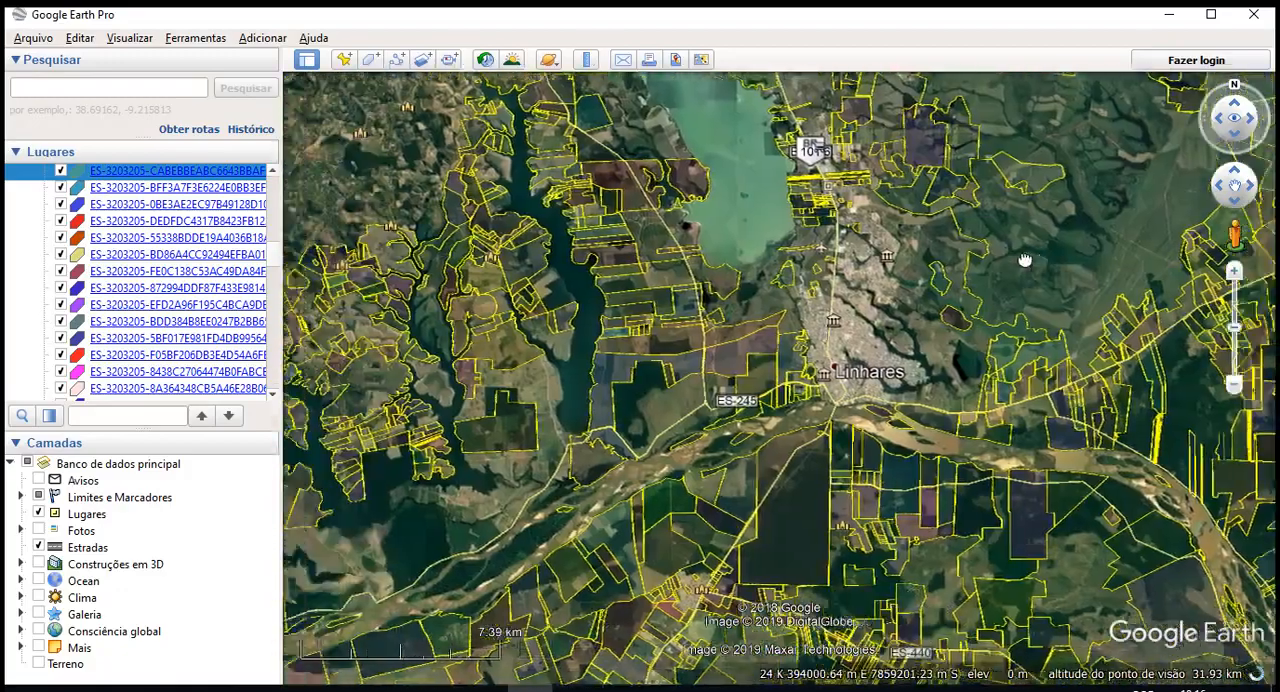
scroll(515, 374, up, 3)
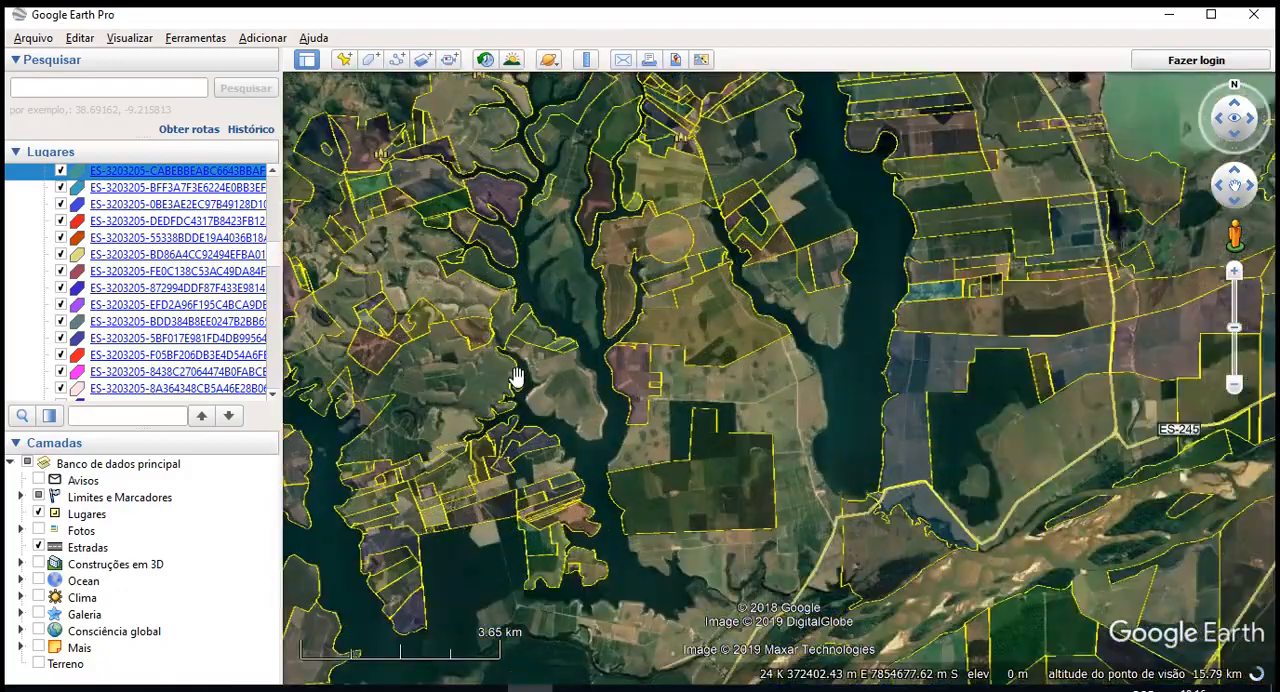